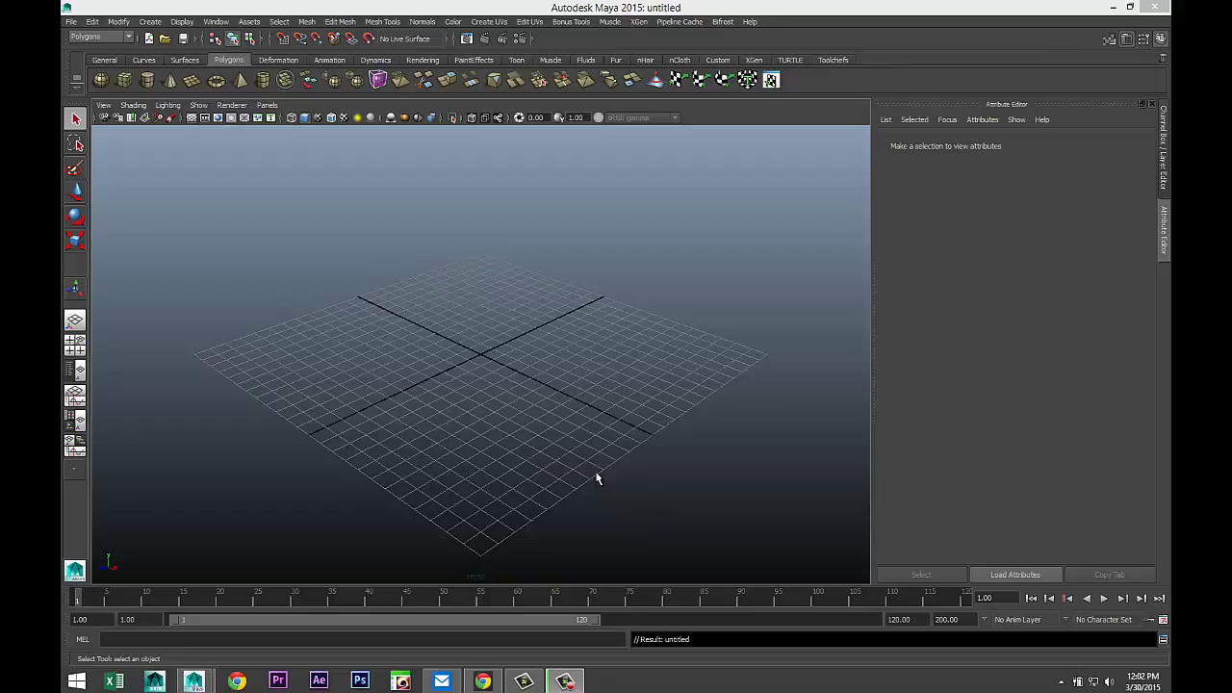
- Create a polygon pipe at the grid centre, radius about 2.18 and height about 25.03, and rotate it -90 degrees about Z
left_click(263, 79)
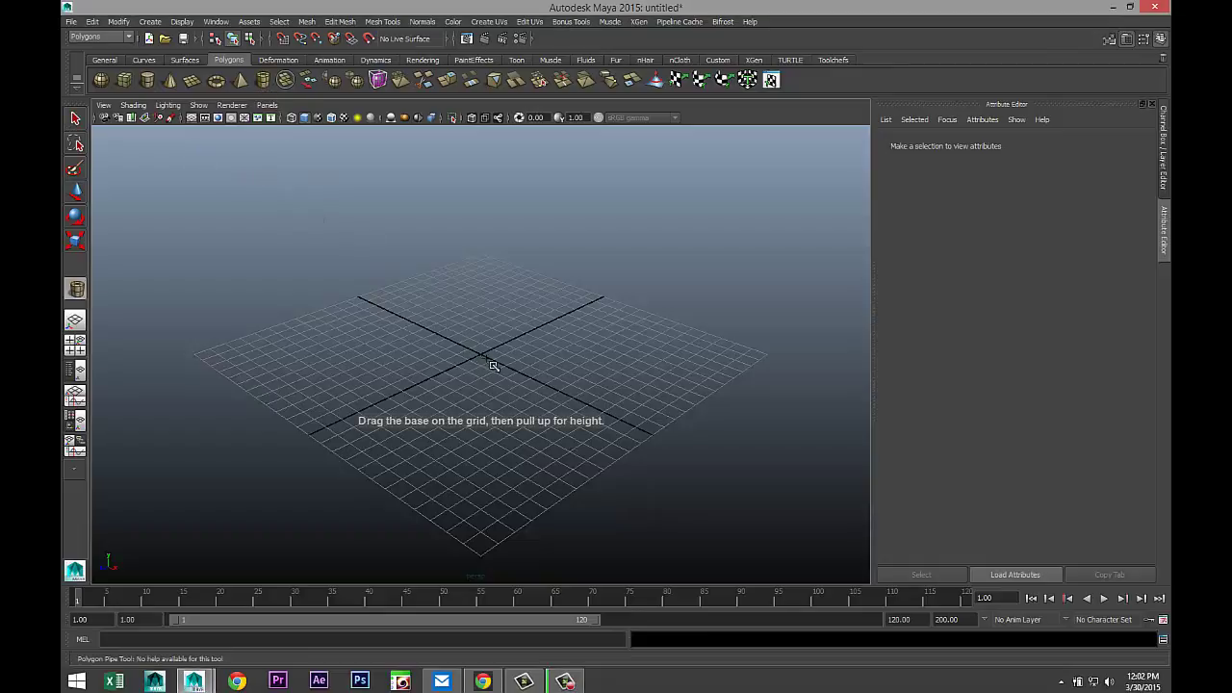
left_click_drag(481, 358, 511, 174)
key("e")
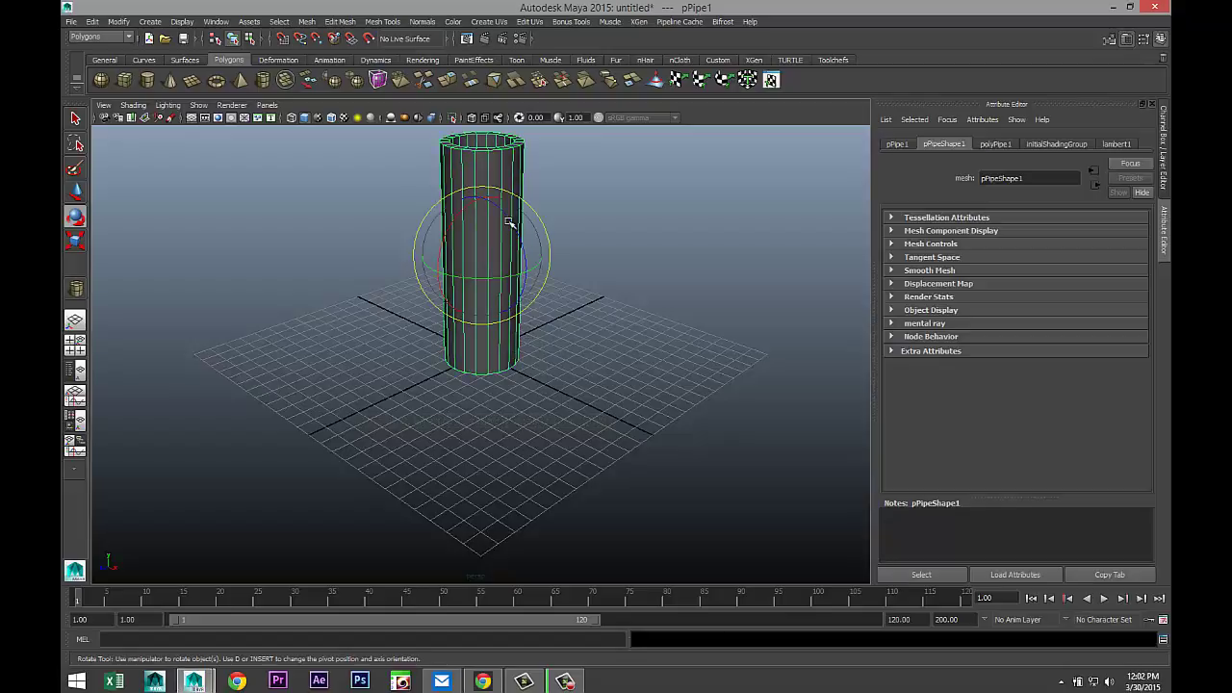
left_click_drag(509, 220, 575, 298)
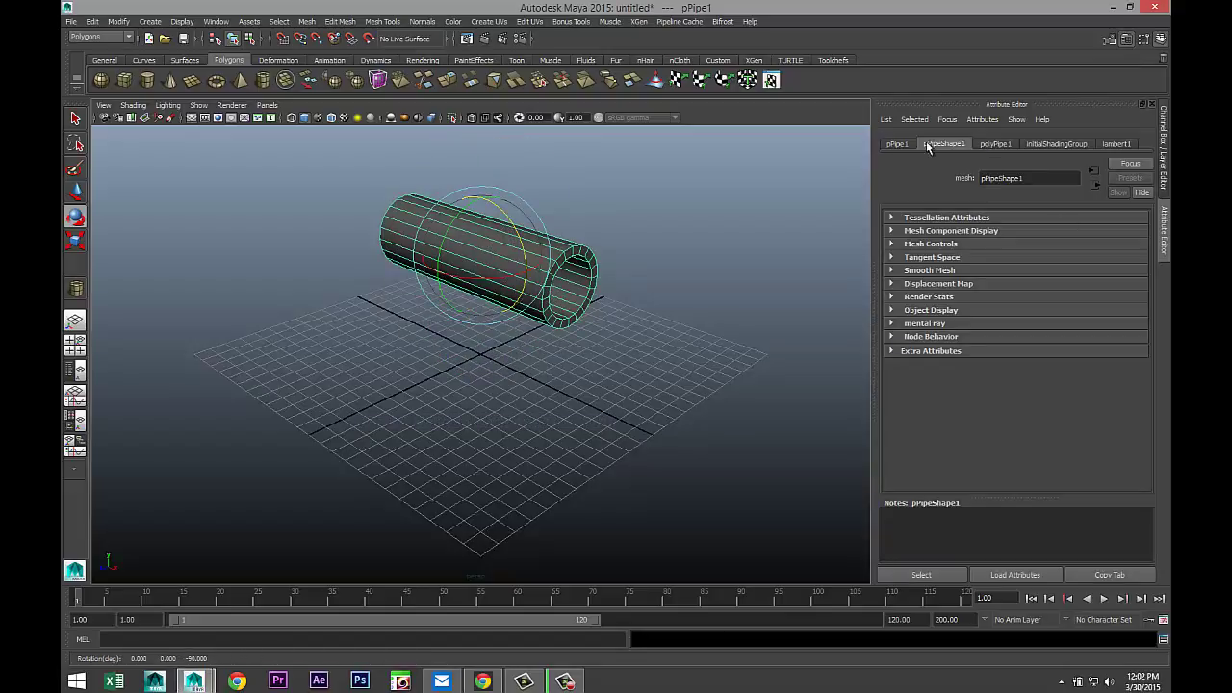
left_click(897, 145)
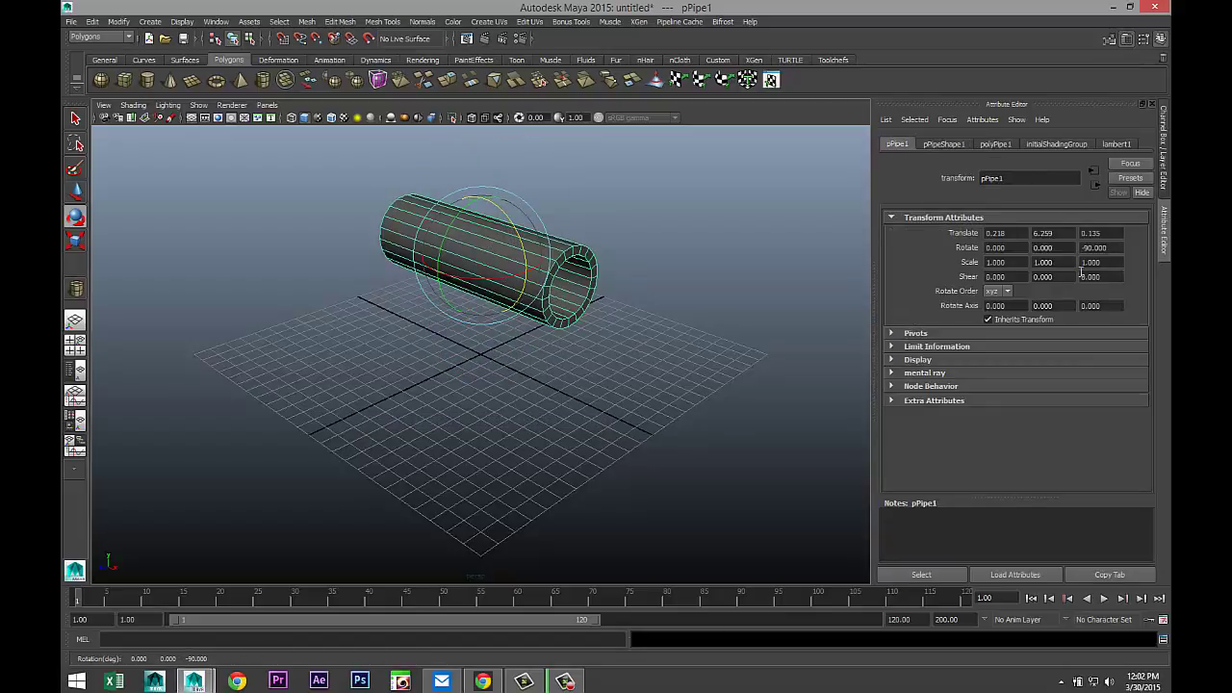
- Scale the pipe down uniformly to about 0.39 on all axes
left_click_drag(465, 434, 539, 468, "alt")
scroll(539, 467, "down", 2)
key("r")
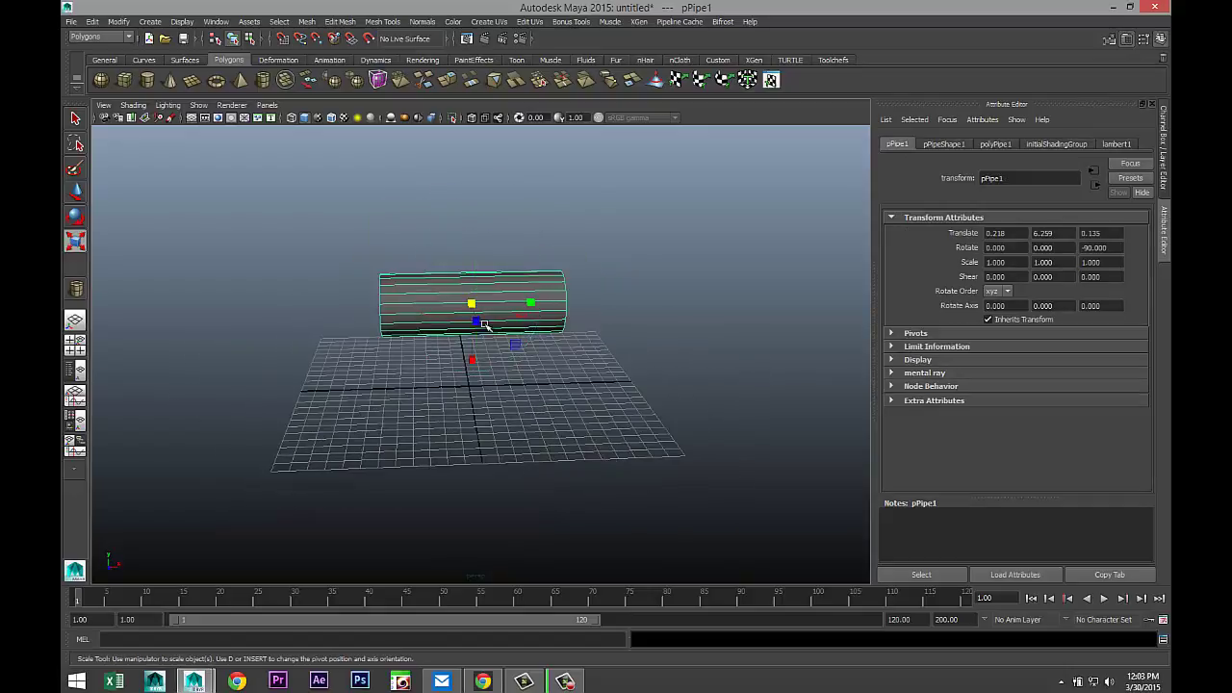
left_click_drag(476, 306, 415, 310)
left_click_drag(440, 385, 632, 413, "alt")
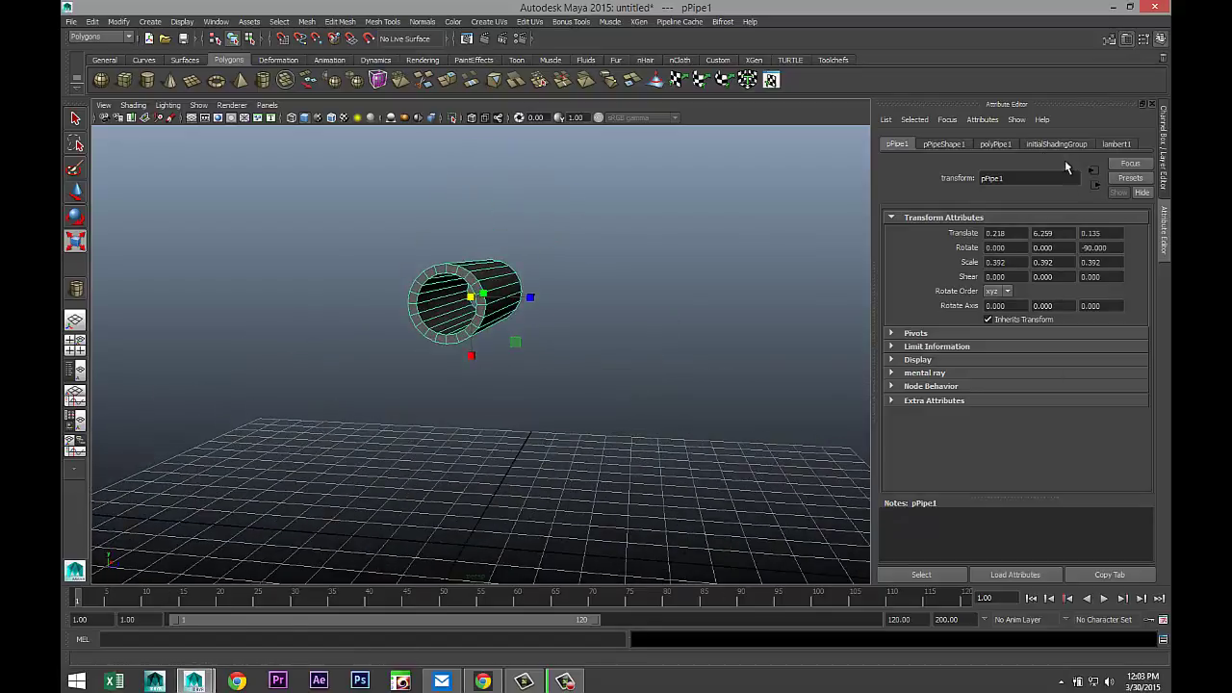
- Set the pipe's wall thickness to 0.15 in its construction history
left_click(997, 143)
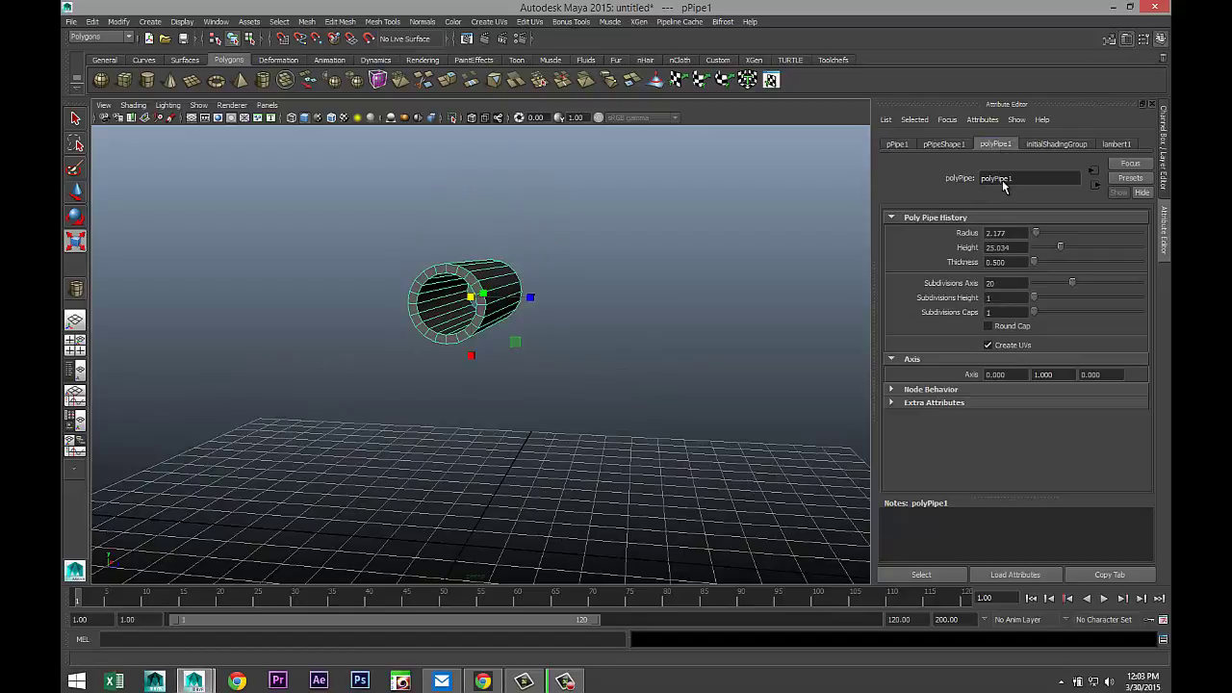
left_click(1001, 262)
type("0.15")
key("Return")
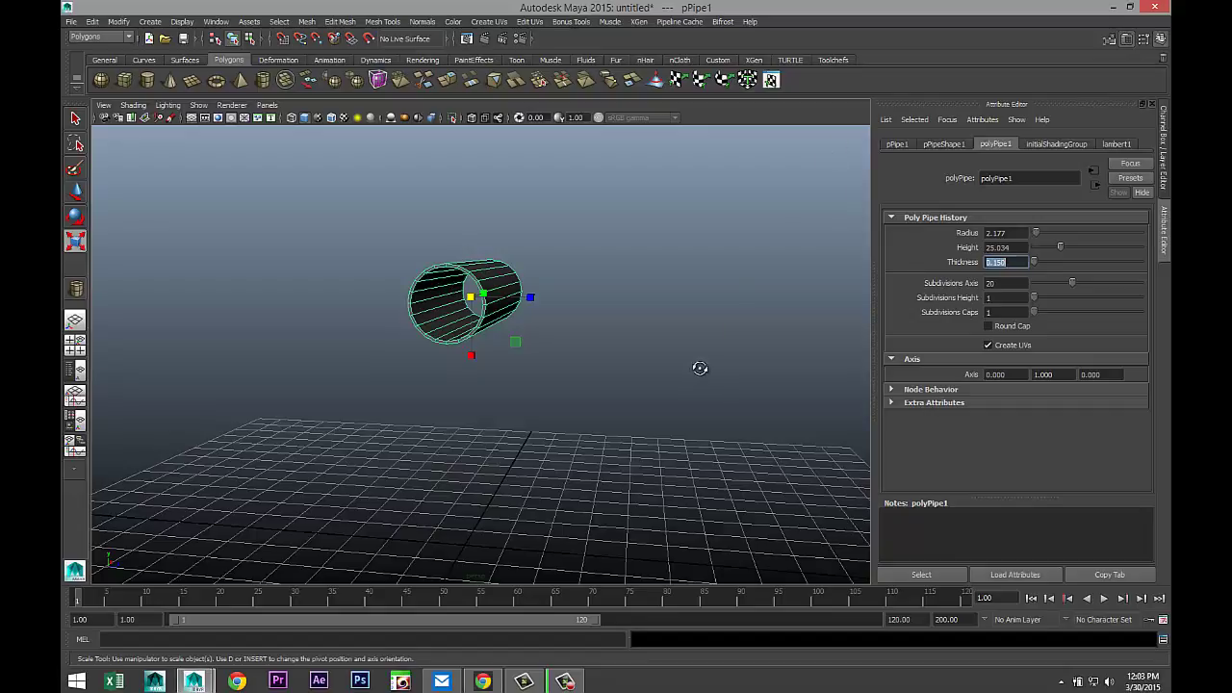
- Lengthen the pipe by moving its positive-X end vertices outward along X to about 9.66
left_click_drag(700, 368, 569, 388, "alt")
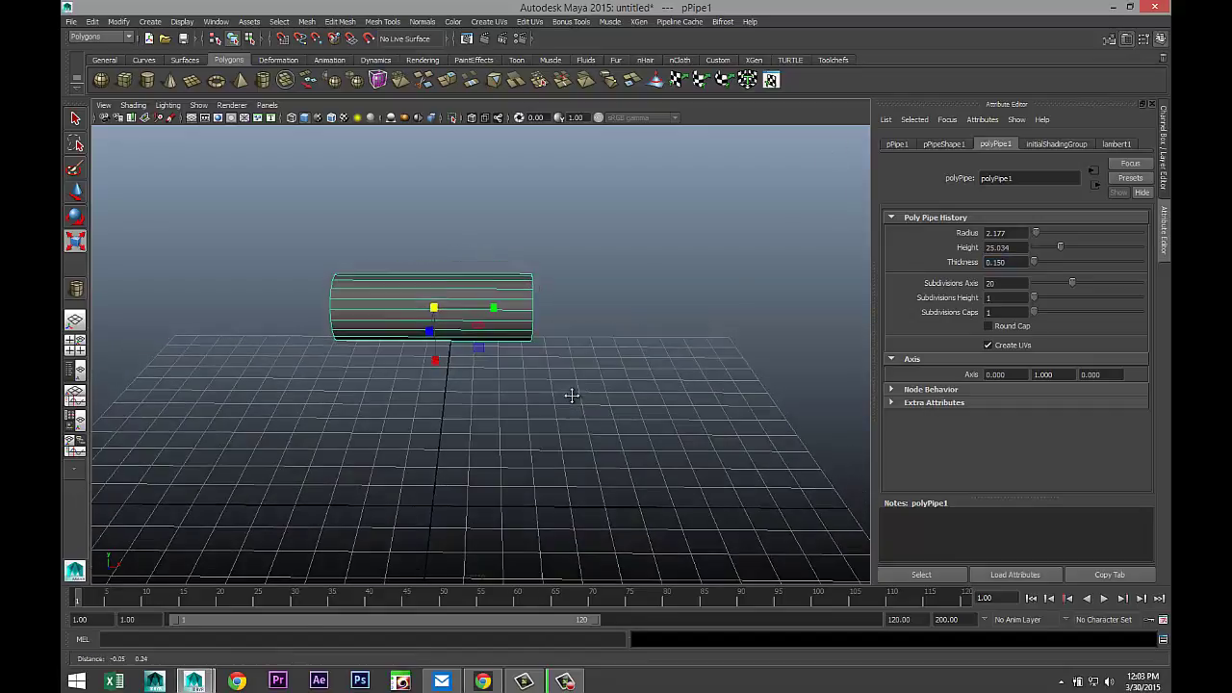
right_click(528, 306)
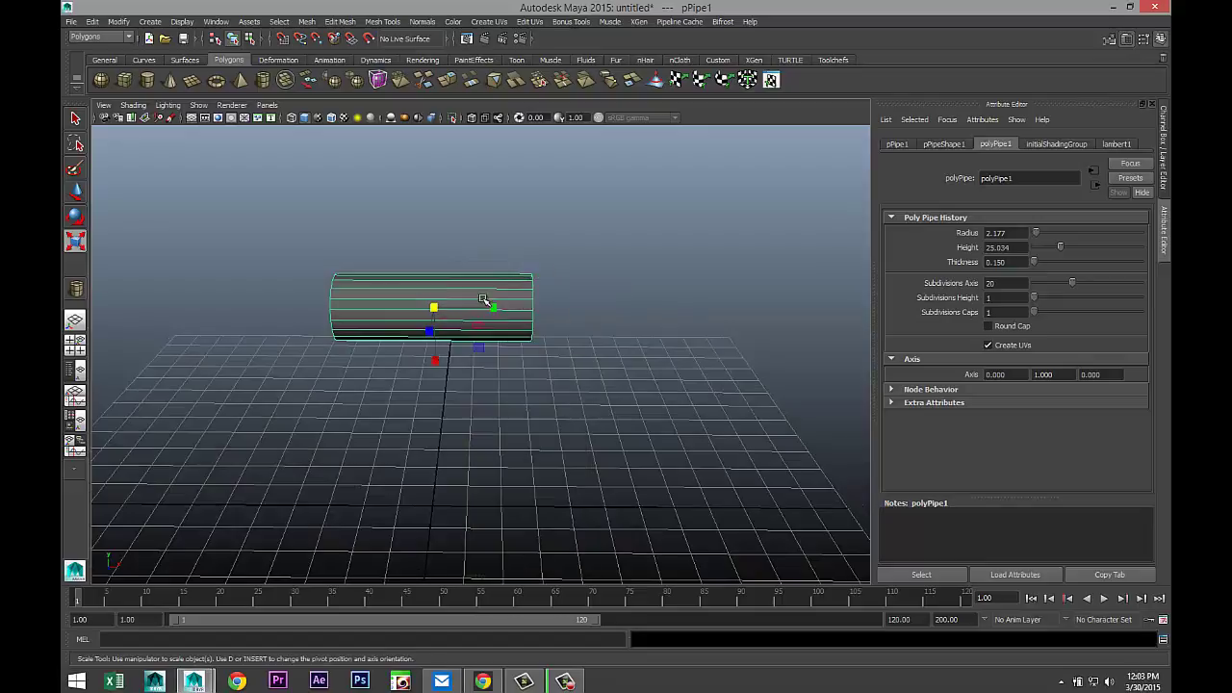
left_click(542, 272)
left_click_drag(510, 241, 607, 476)
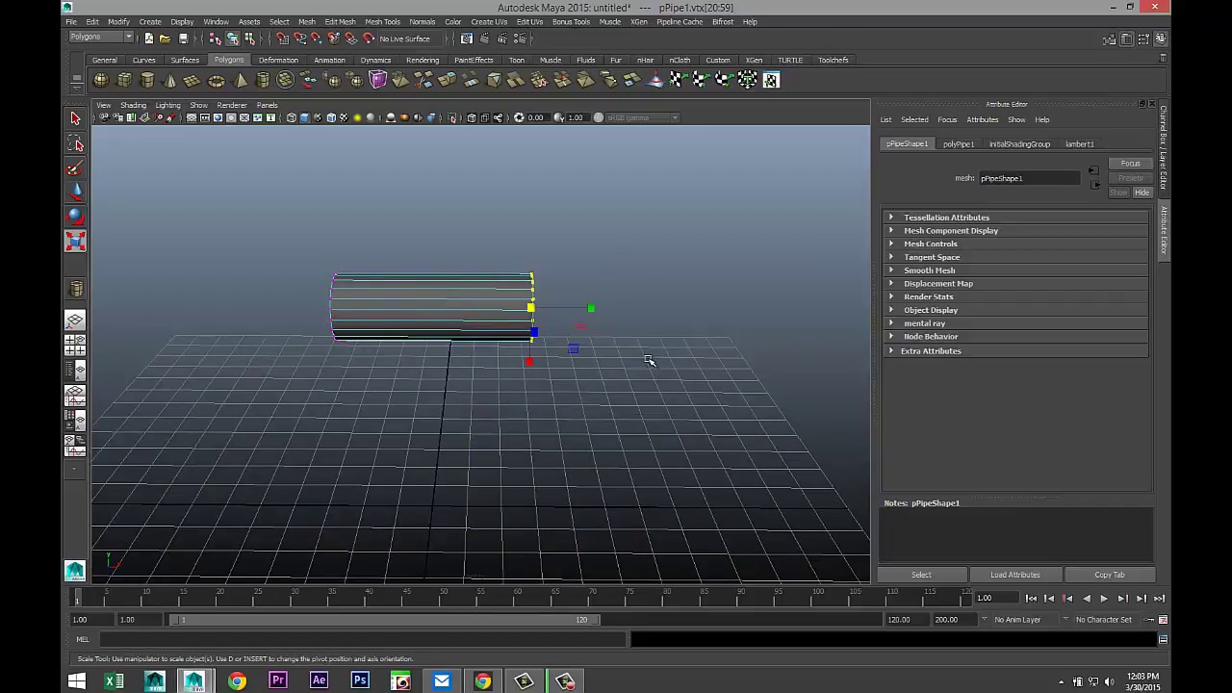
key("w")
left_click_drag(595, 308, 877, 311)
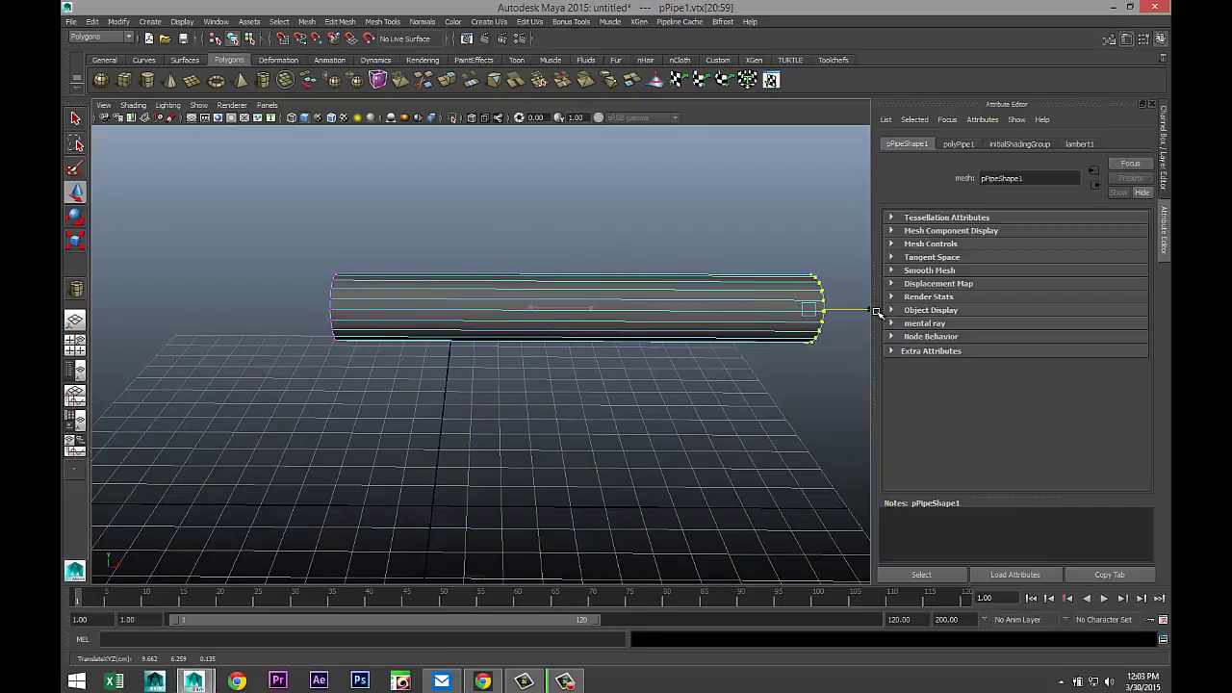
scroll(616, 445, "down", 3)
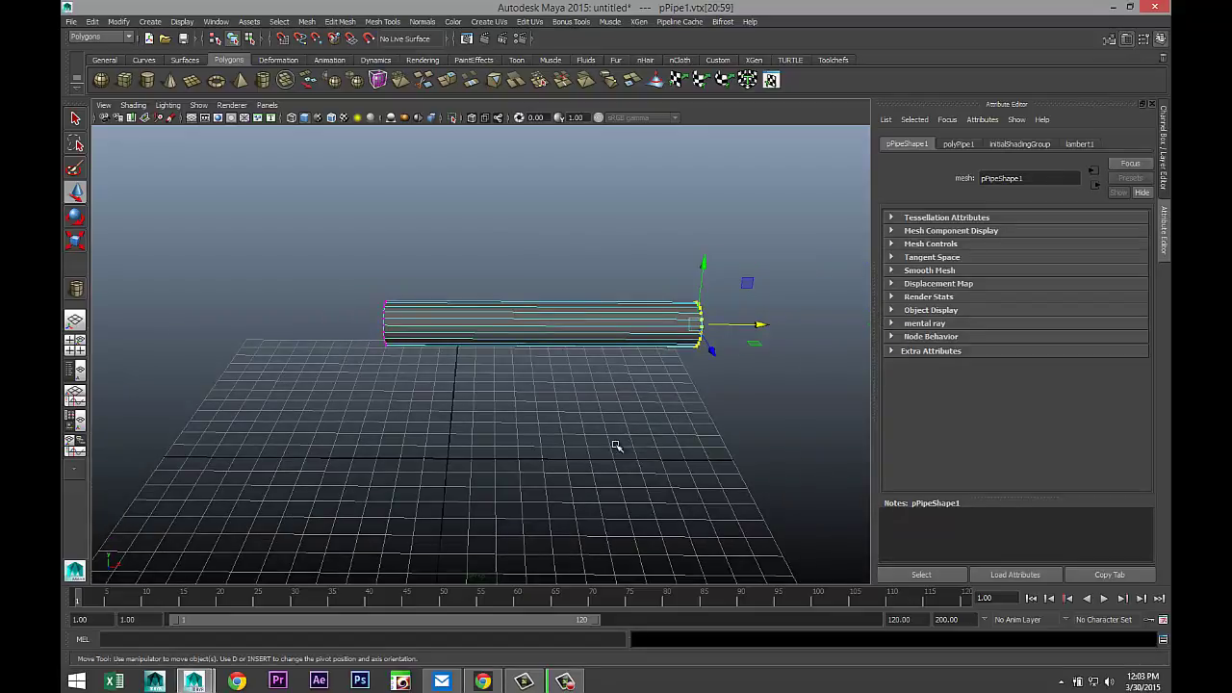
- Return to whole-object selection, duplicate the pipe and move the copy along X to about -11.71, end to end with the original
scroll(605, 446, "up", 3)
middle_click_drag(601, 431, 498, 418, "alt")
left_click_drag(498, 418, 495, 434, "alt")
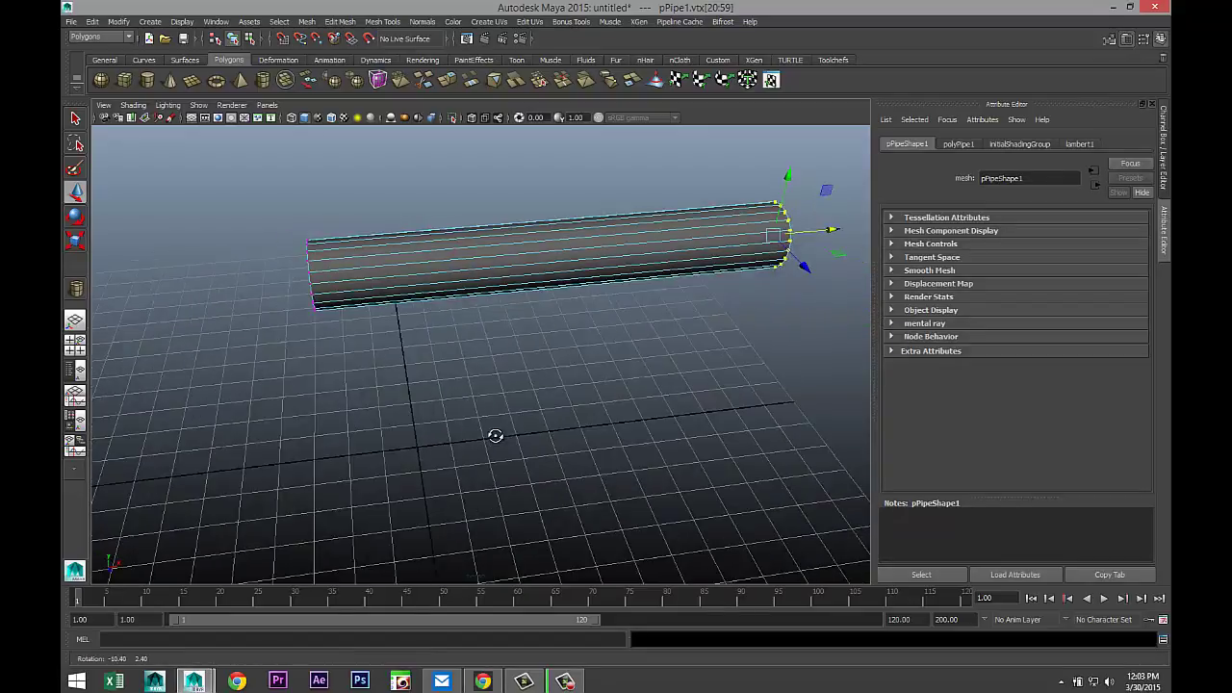
right_click_drag(449, 262, 495, 247)
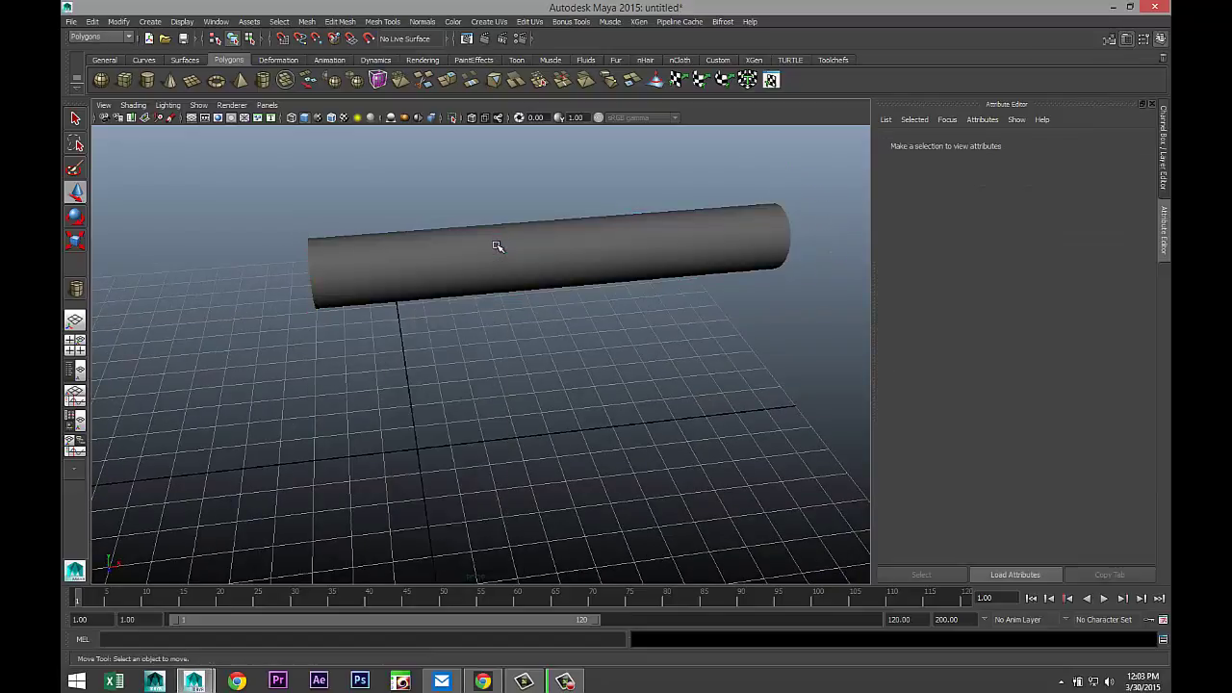
left_click(494, 248)
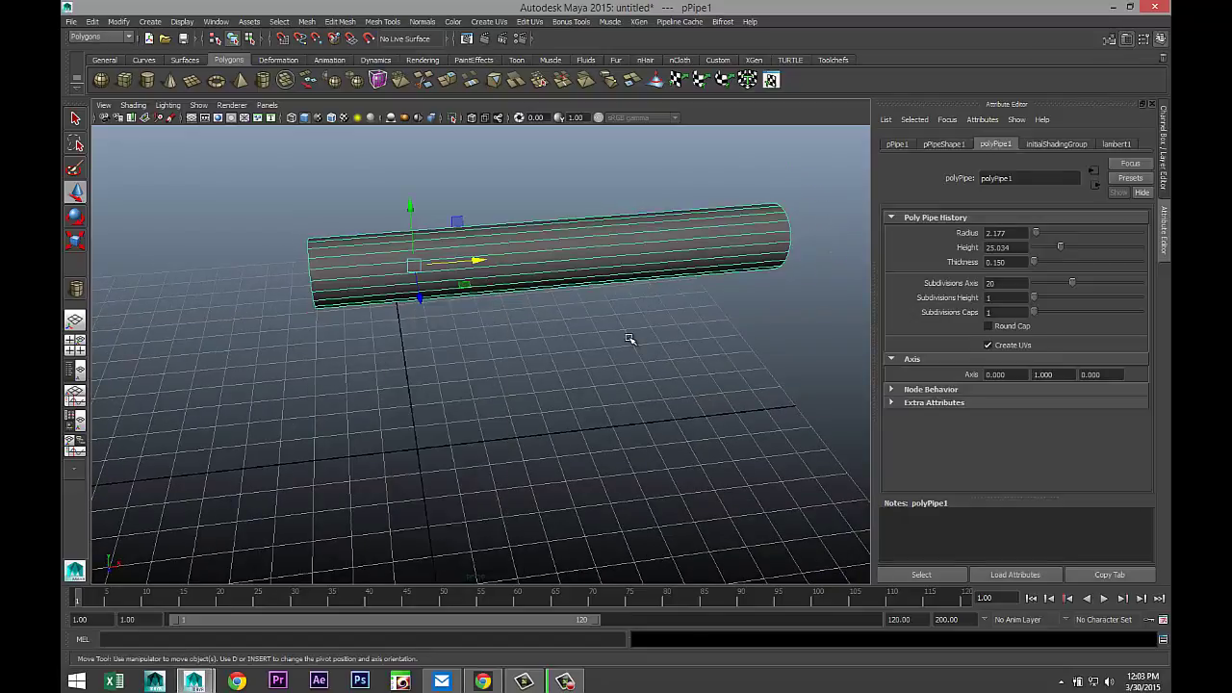
key("ctrl+d")
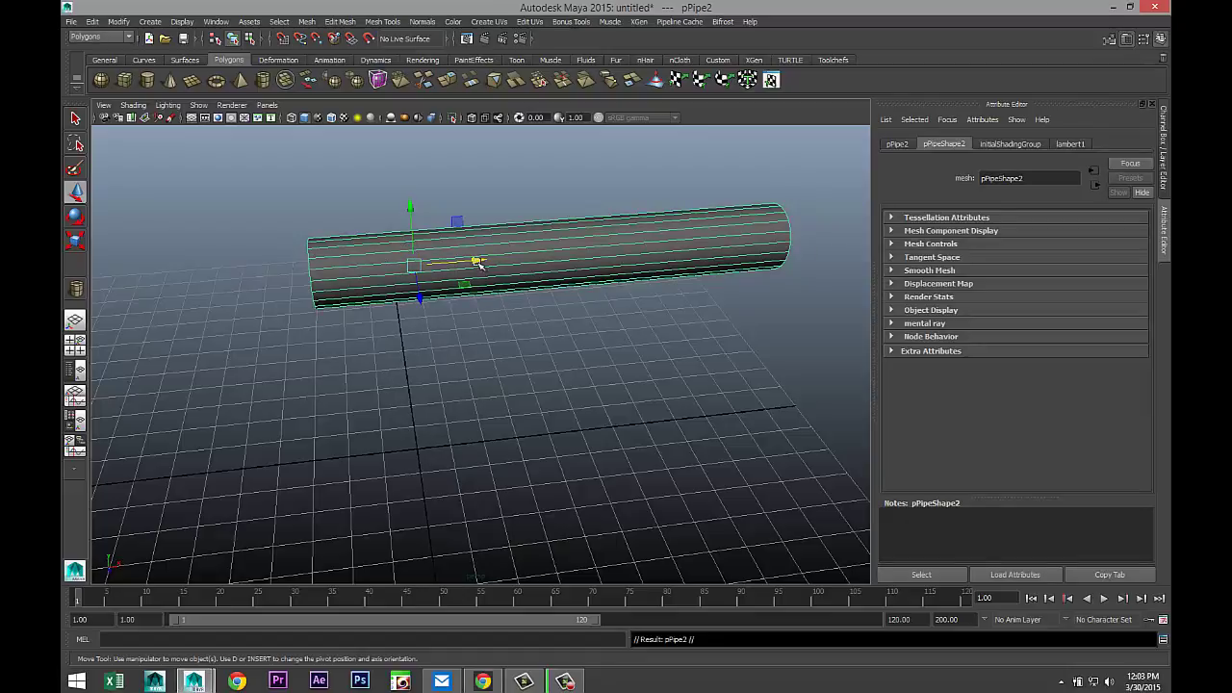
left_click_drag(476, 260, 81, 293)
scroll(358, 338, "down", 3)
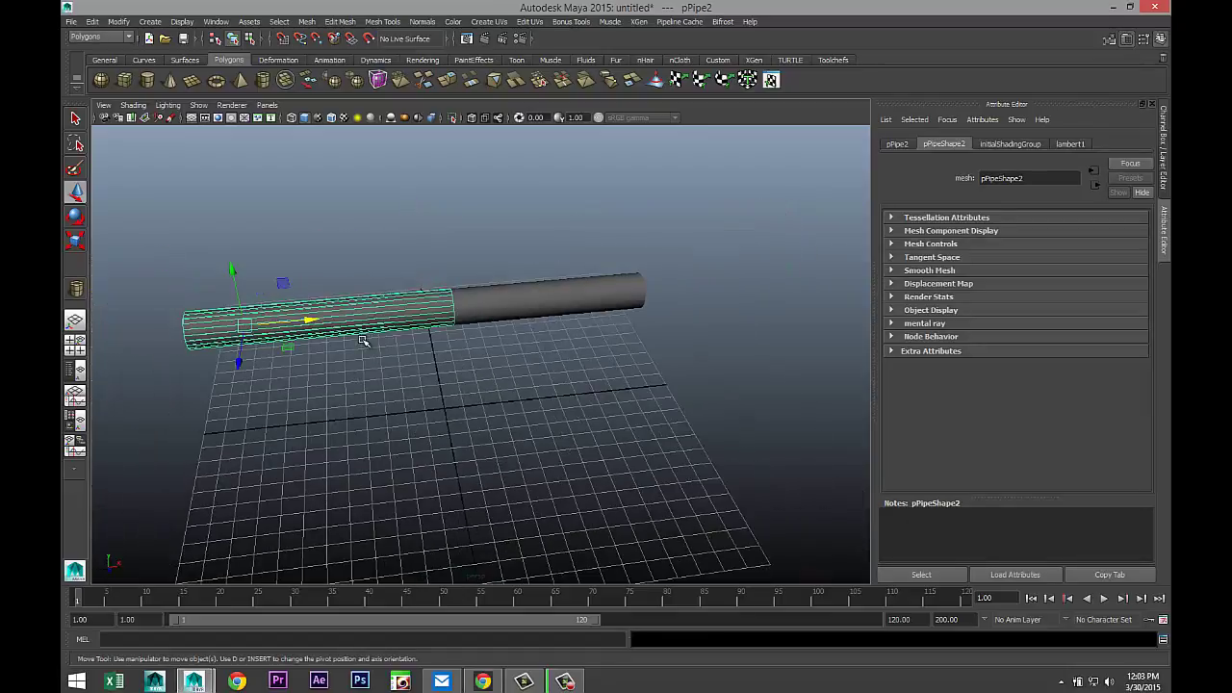
left_click_drag(306, 321, 248, 325)
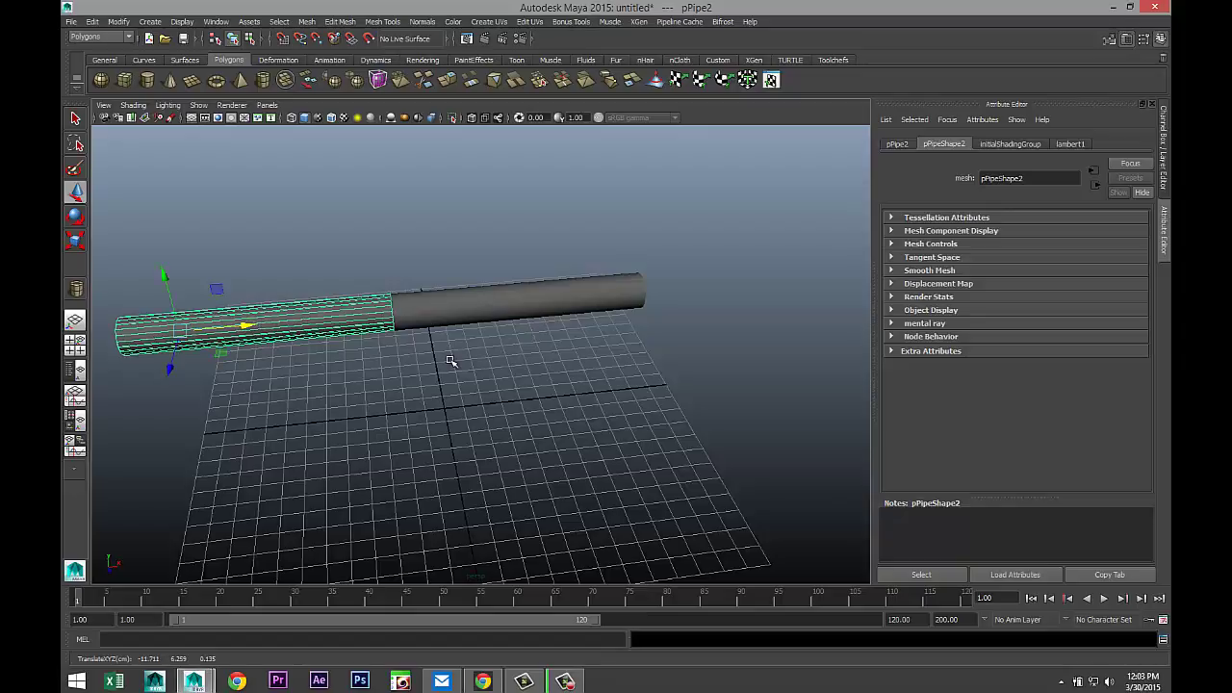
- Fine-tune the duplicate's X position to about -11.68 in the front view so it meets the original pipe's end
scroll(450, 361, "up", 3)
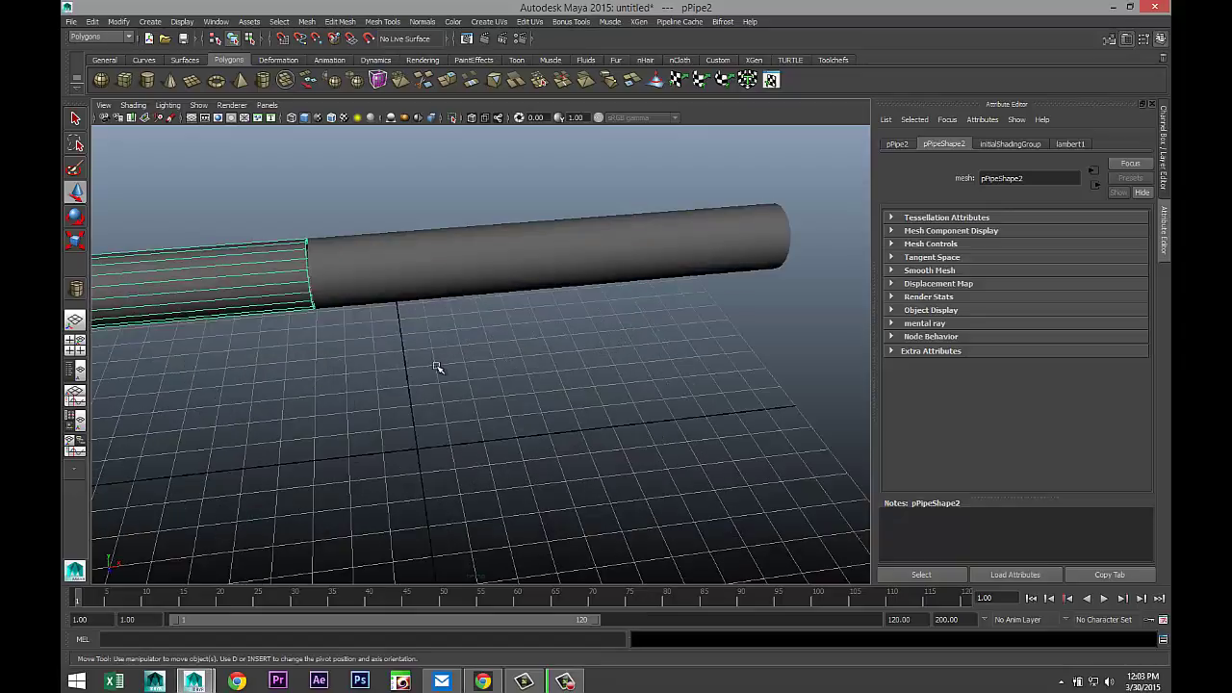
left_click(76, 349)
key("space")
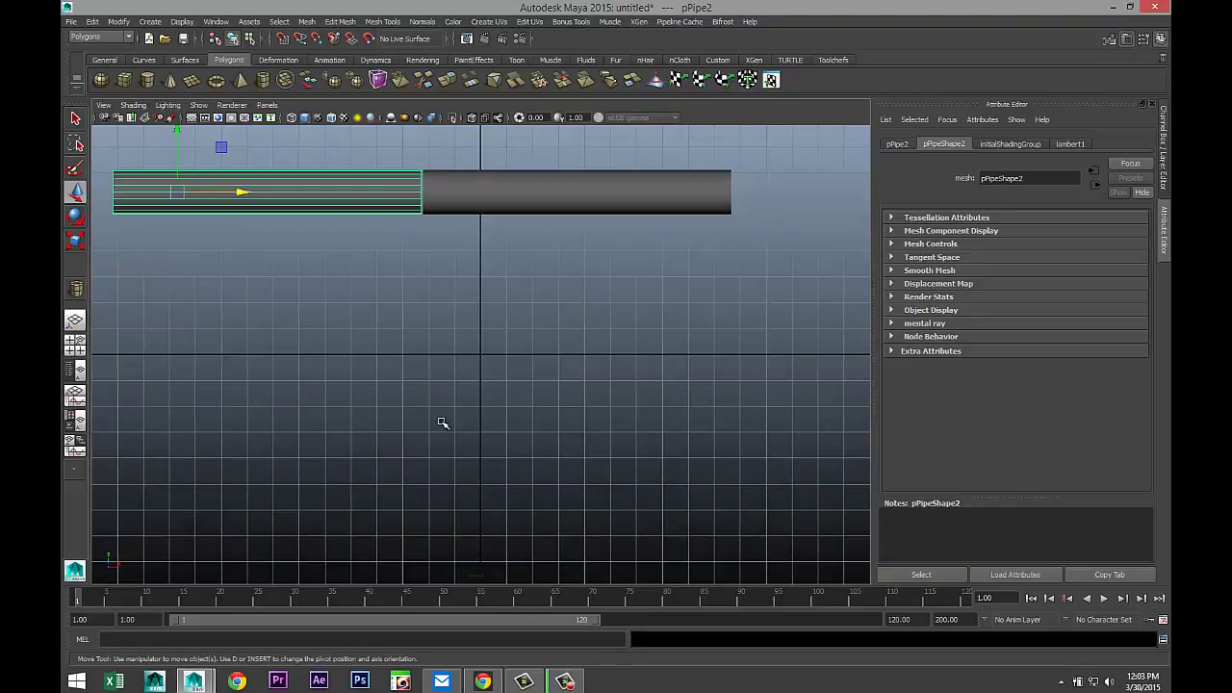
middle_click_drag(442, 423, 520, 484, "alt")
scroll(535, 428, "up", 3)
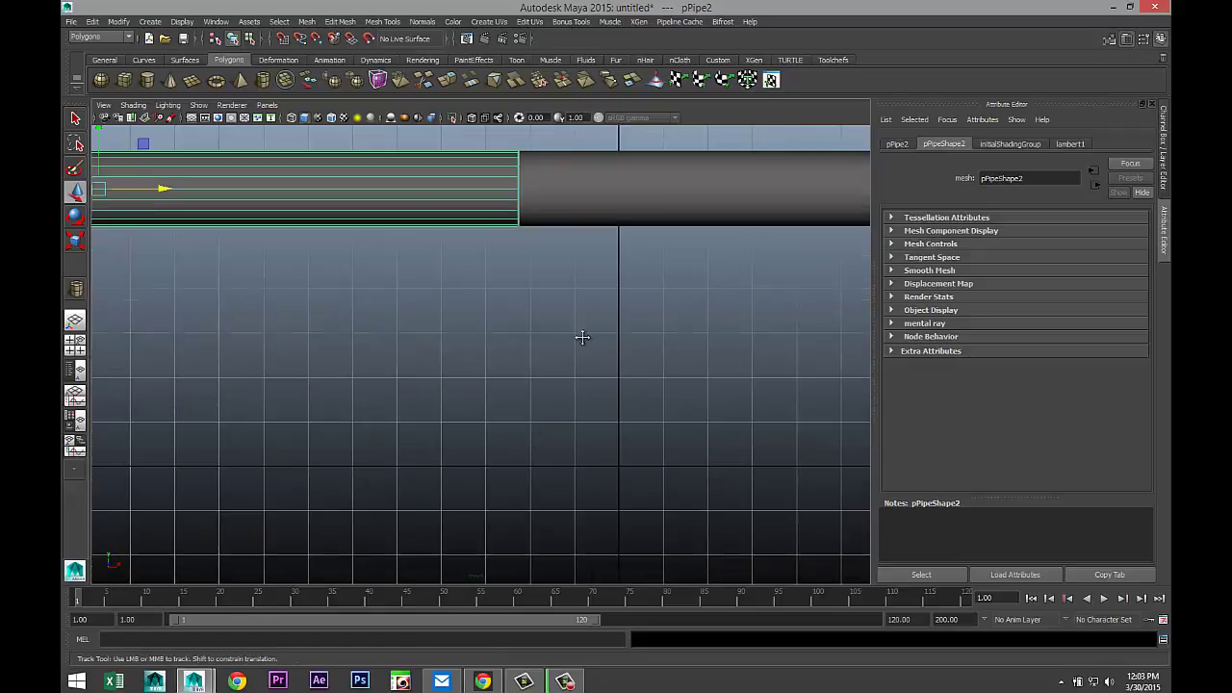
middle_click_drag(582, 337, 501, 446, "alt")
left_click_drag(171, 328, 171, 330)
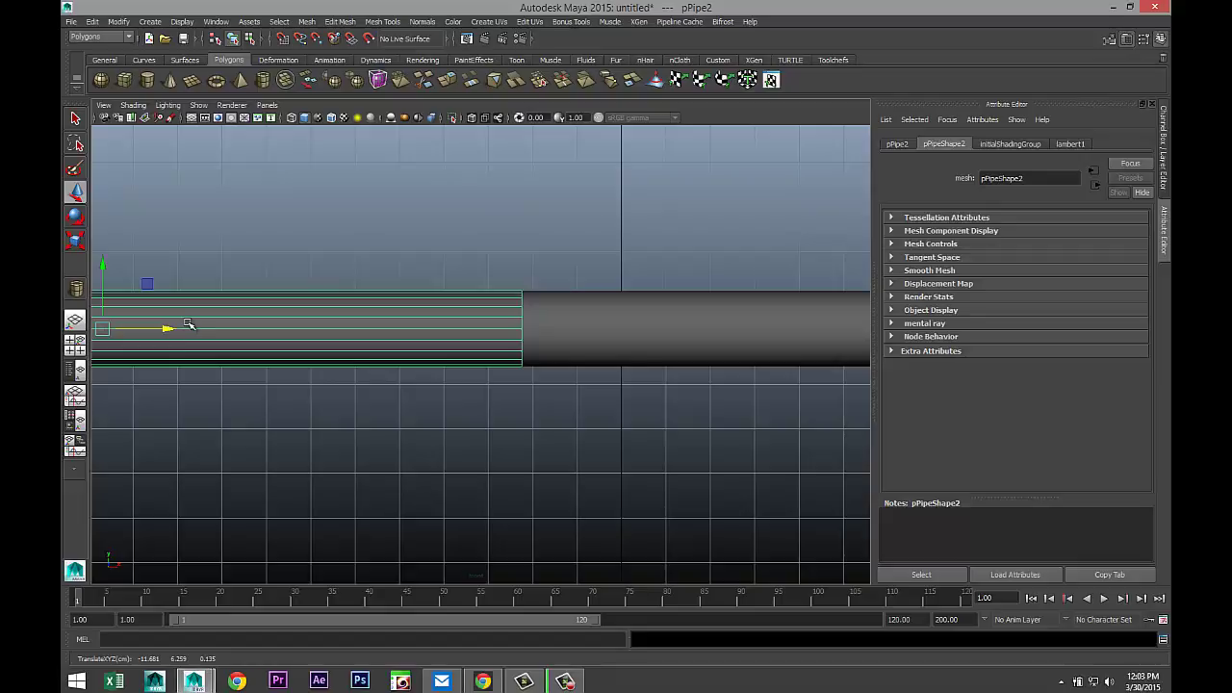
- In wireframe display, insert an edge loop on the duplicate pipe close to the end touching the original
key("4")
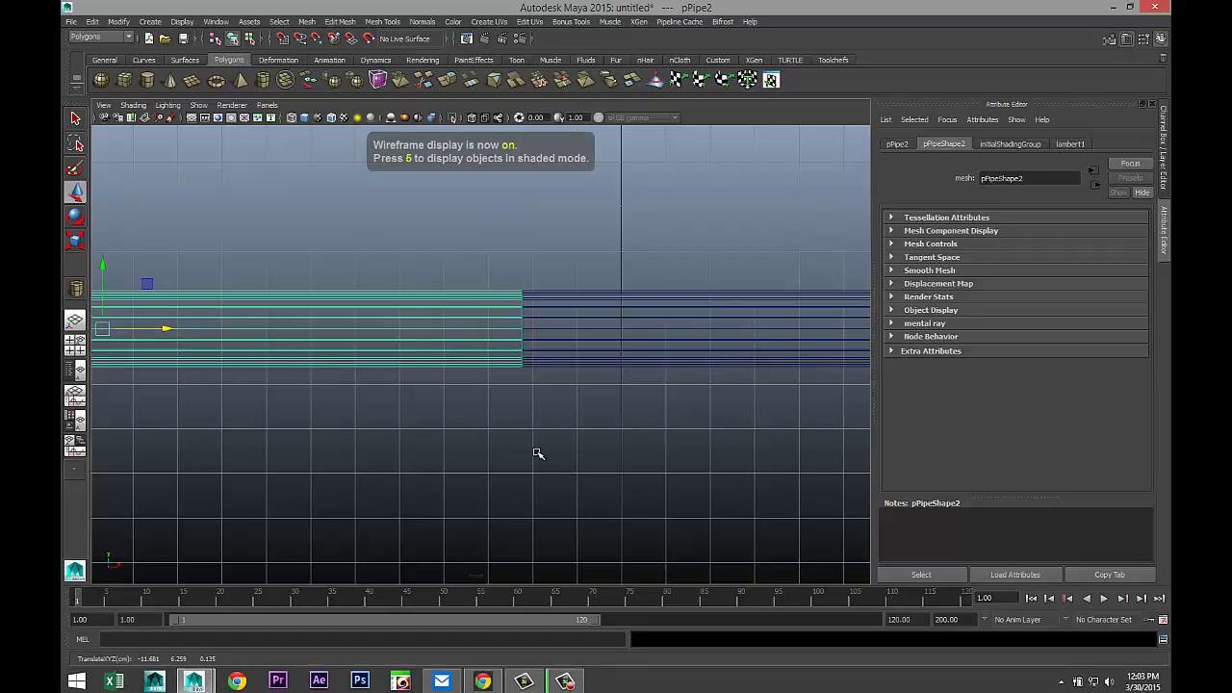
scroll(531, 457, "up", 1)
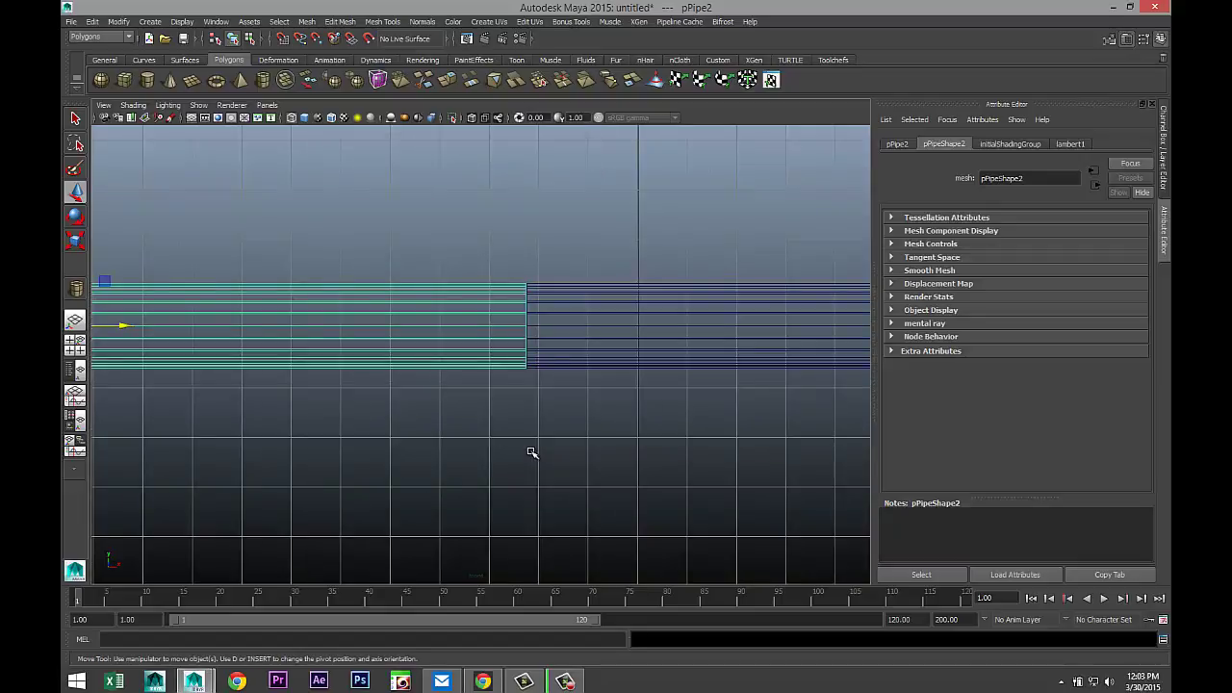
middle_click_drag(522, 457, 487, 443, "alt")
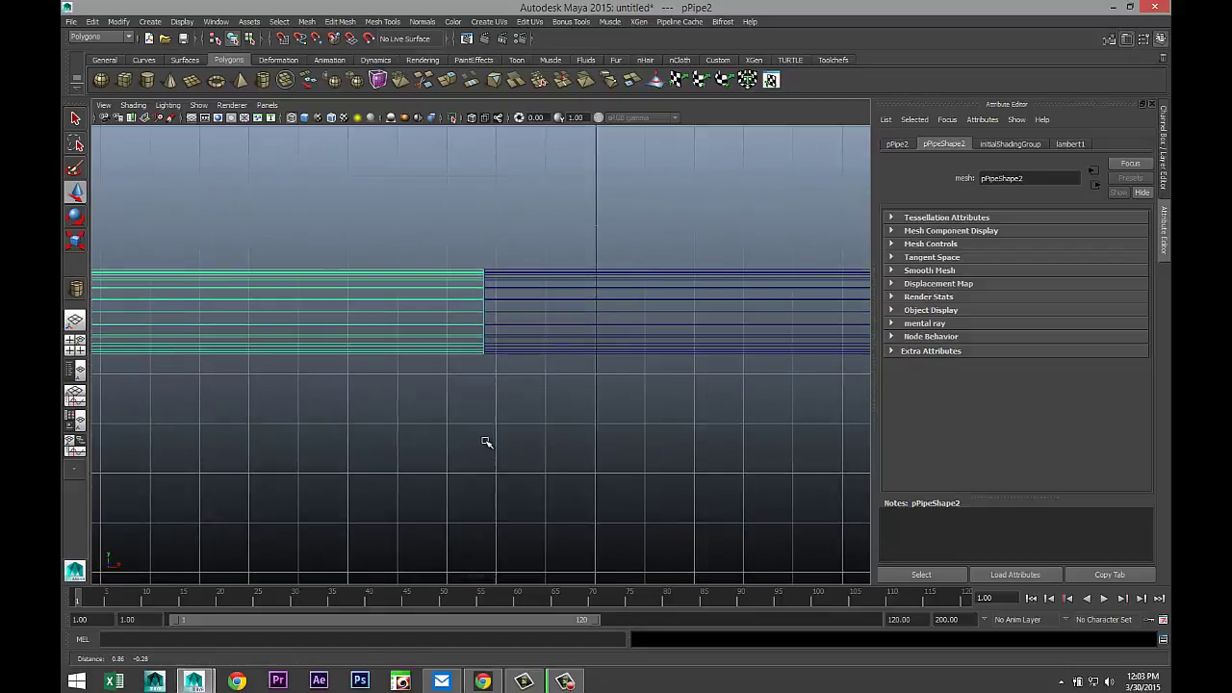
left_click(343, 22)
left_click(383, 21)
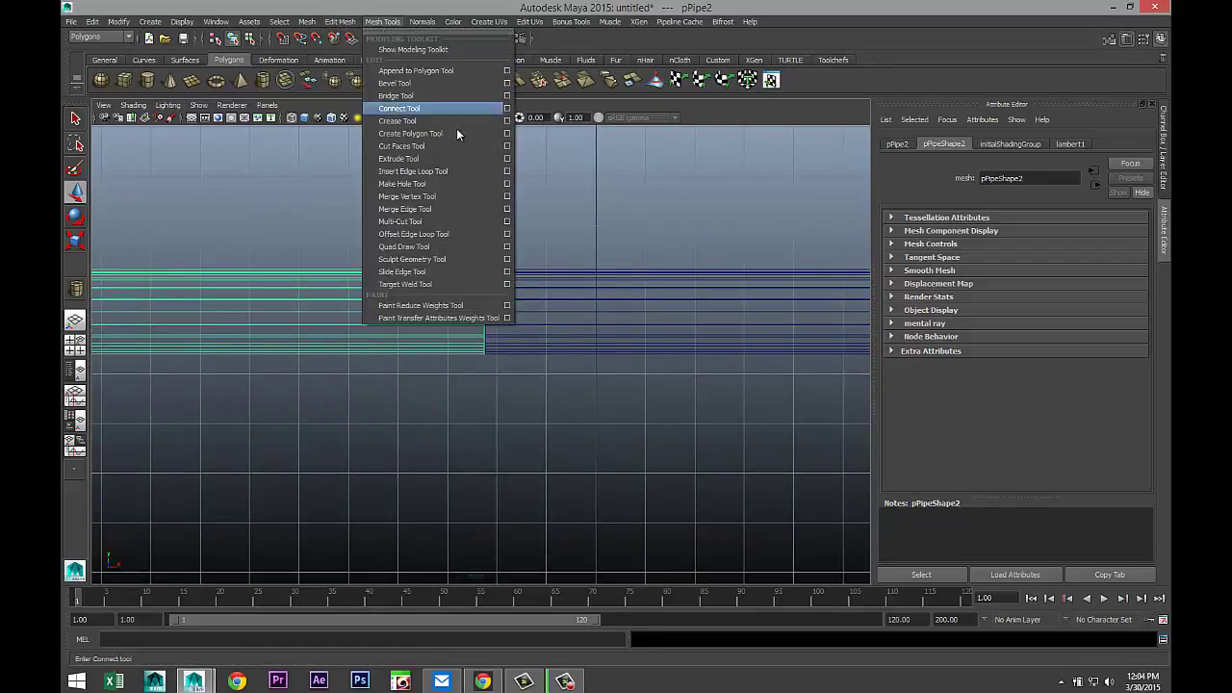
left_click(463, 170)
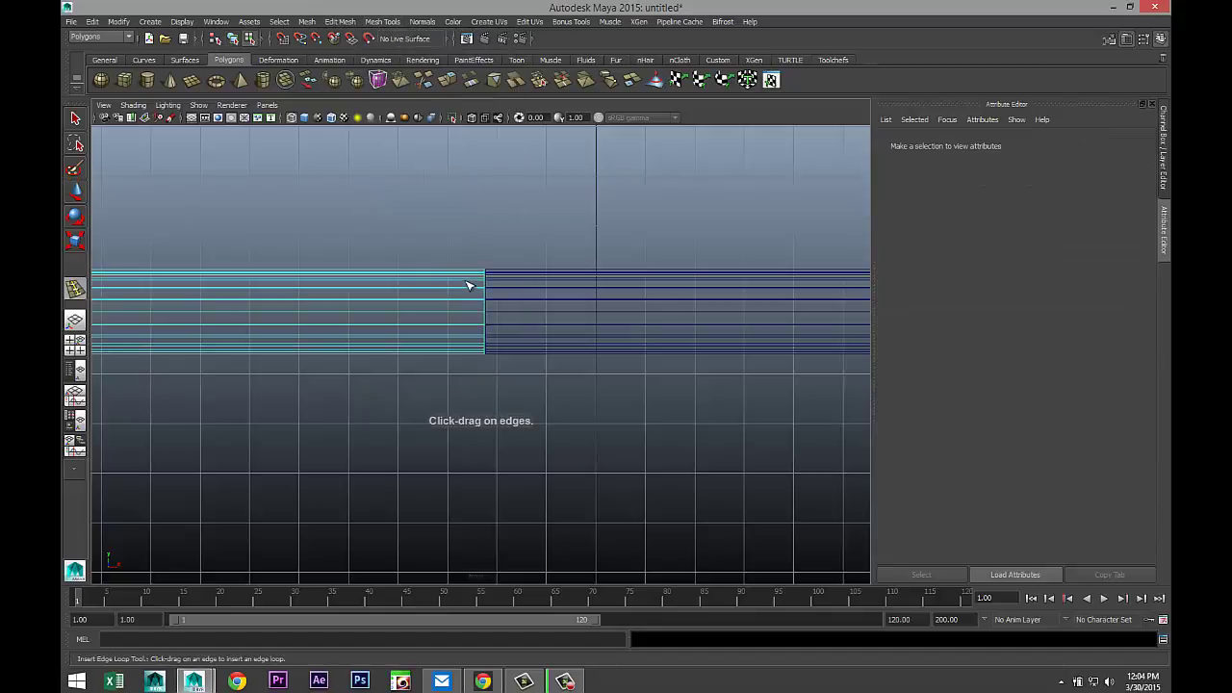
left_click_drag(479, 276, 482, 276)
key("q")
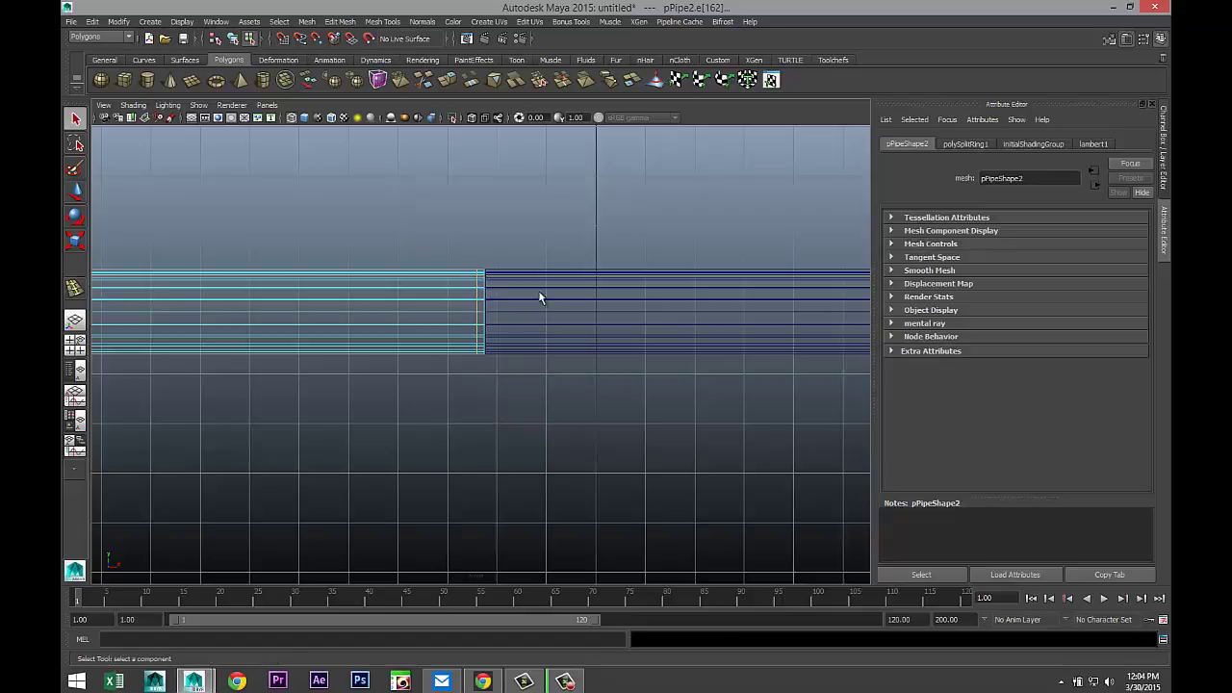
- In shaded display, select the narrow ring of faces at the duplicate's joint end and extrude it with thickness 0.1
key("5")
scroll(527, 344, "up", 4)
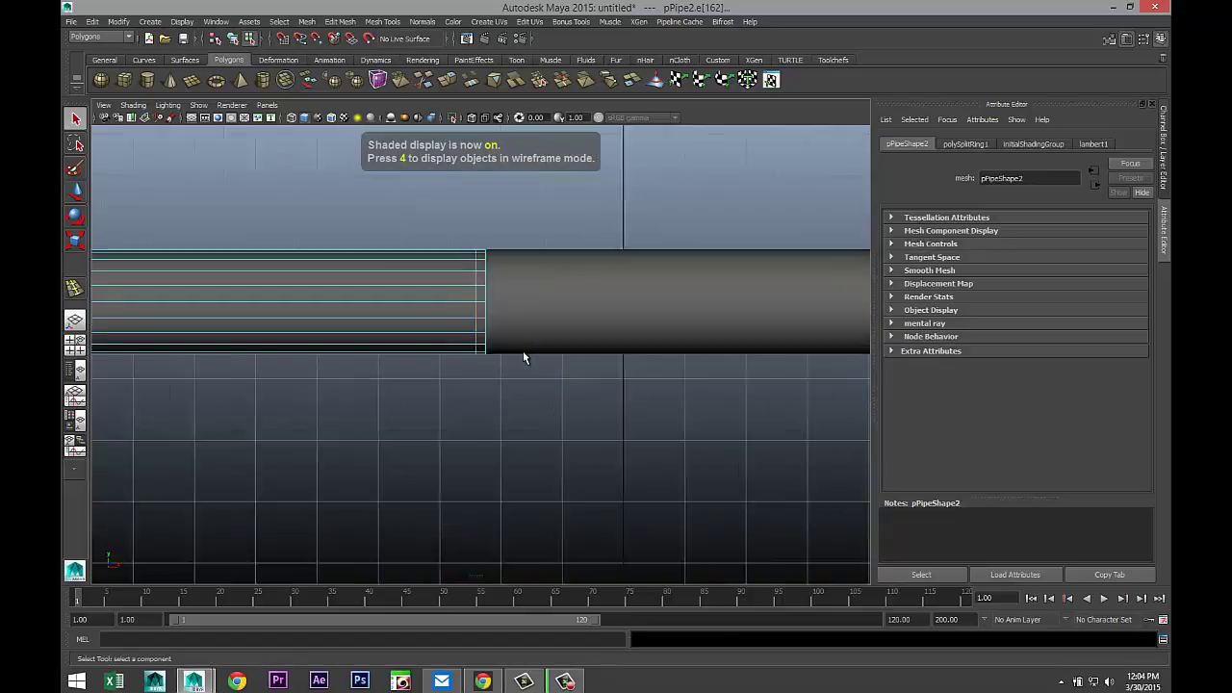
right_click_drag(478, 273, 482, 300)
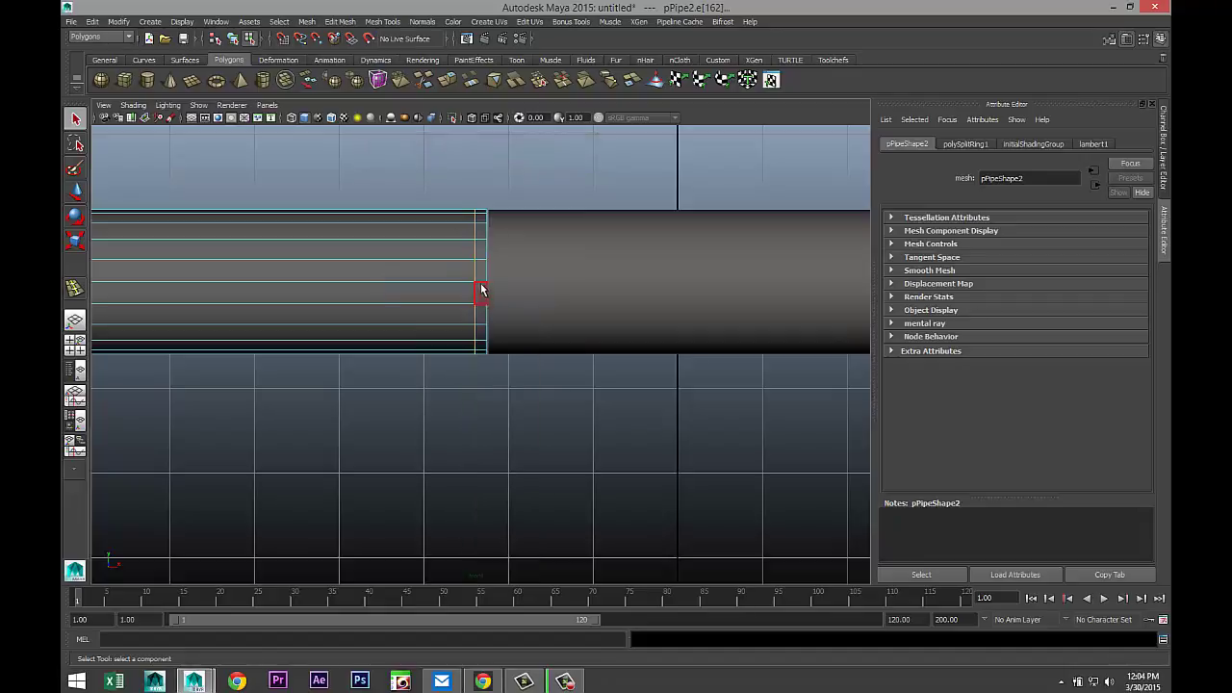
double_click(483, 285)
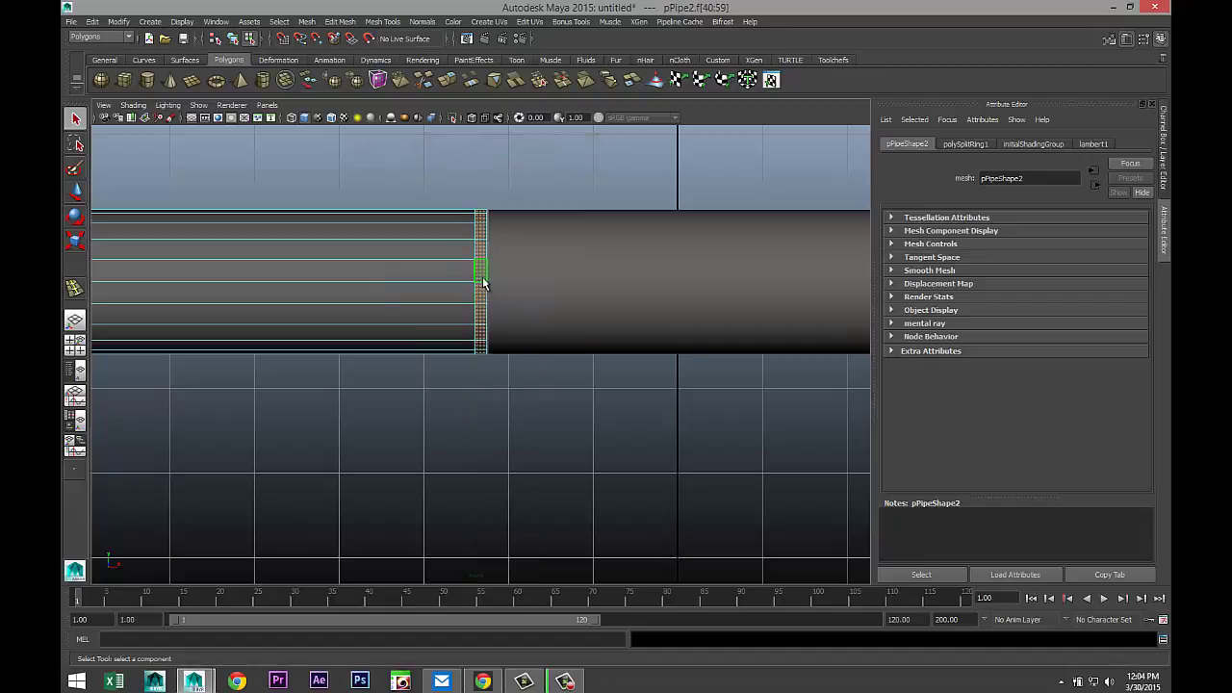
left_click(340, 21)
left_click(378, 358)
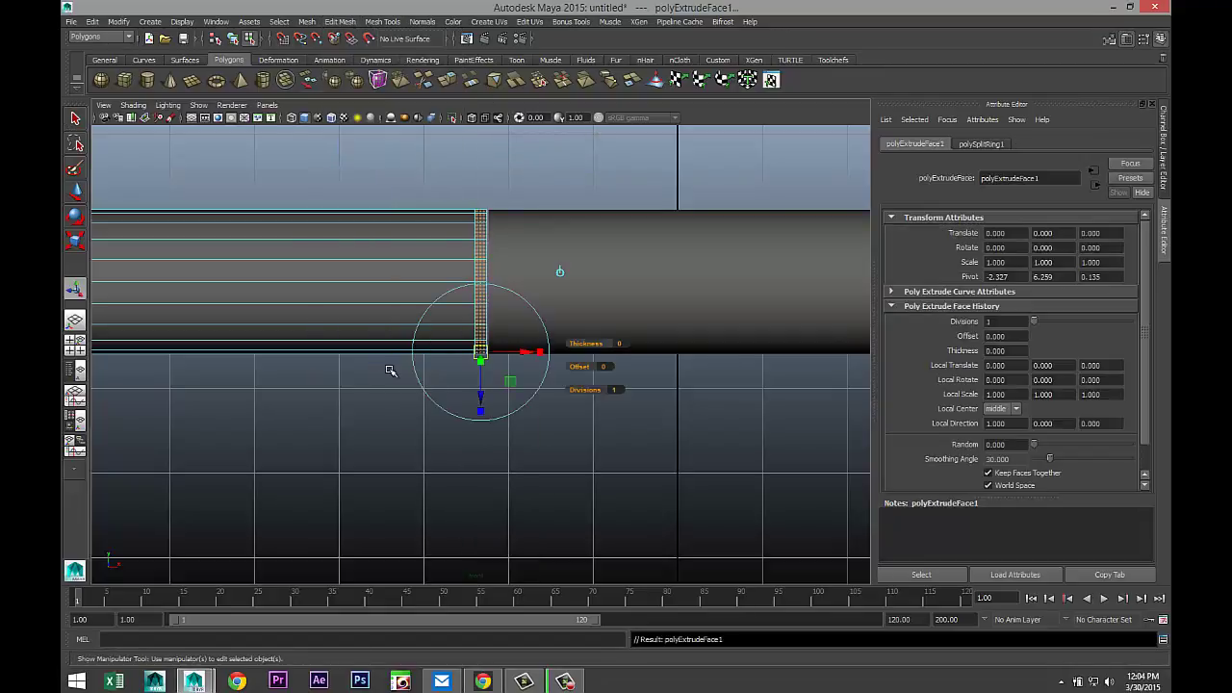
left_click(616, 344)
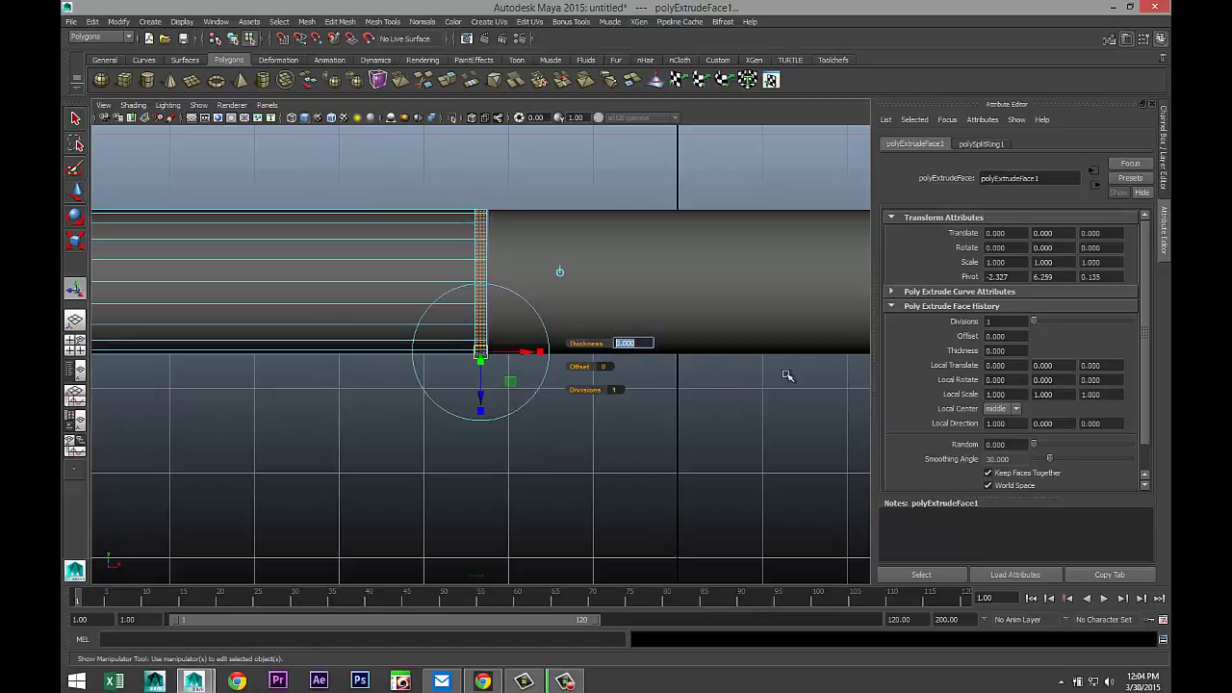
type("0.1")
key("Return")
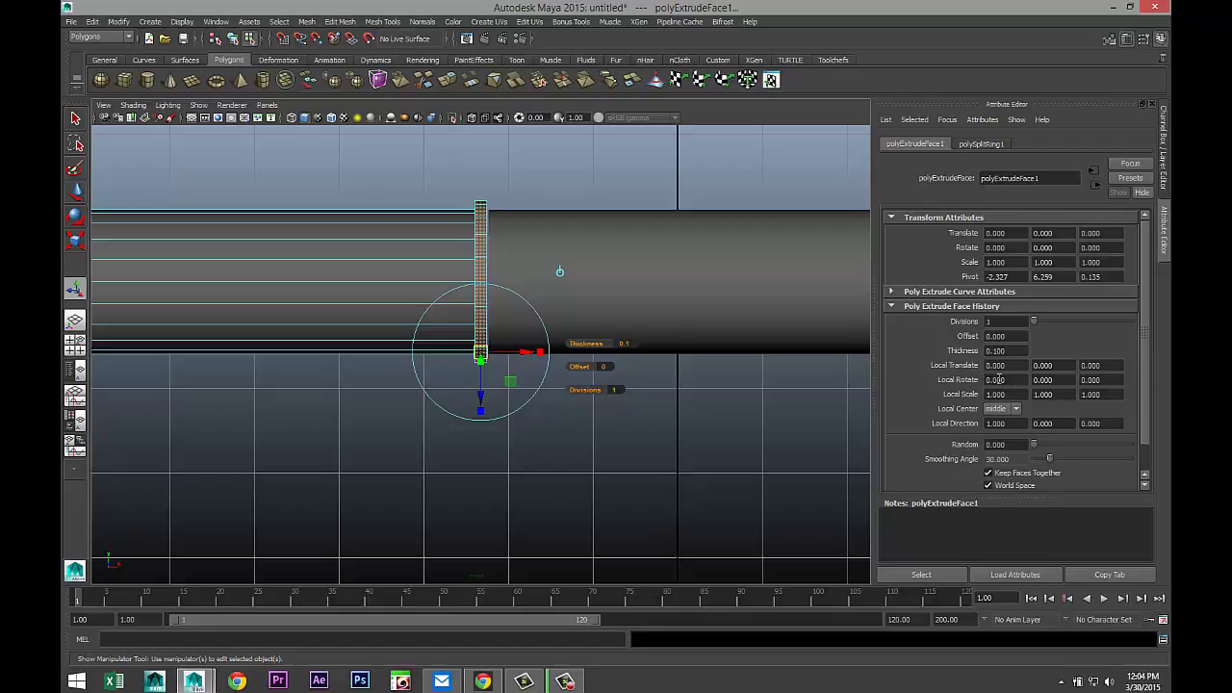
- Set the collar extrusion's thickness to 0.05 and clear the face selection
key("space")
key("space")
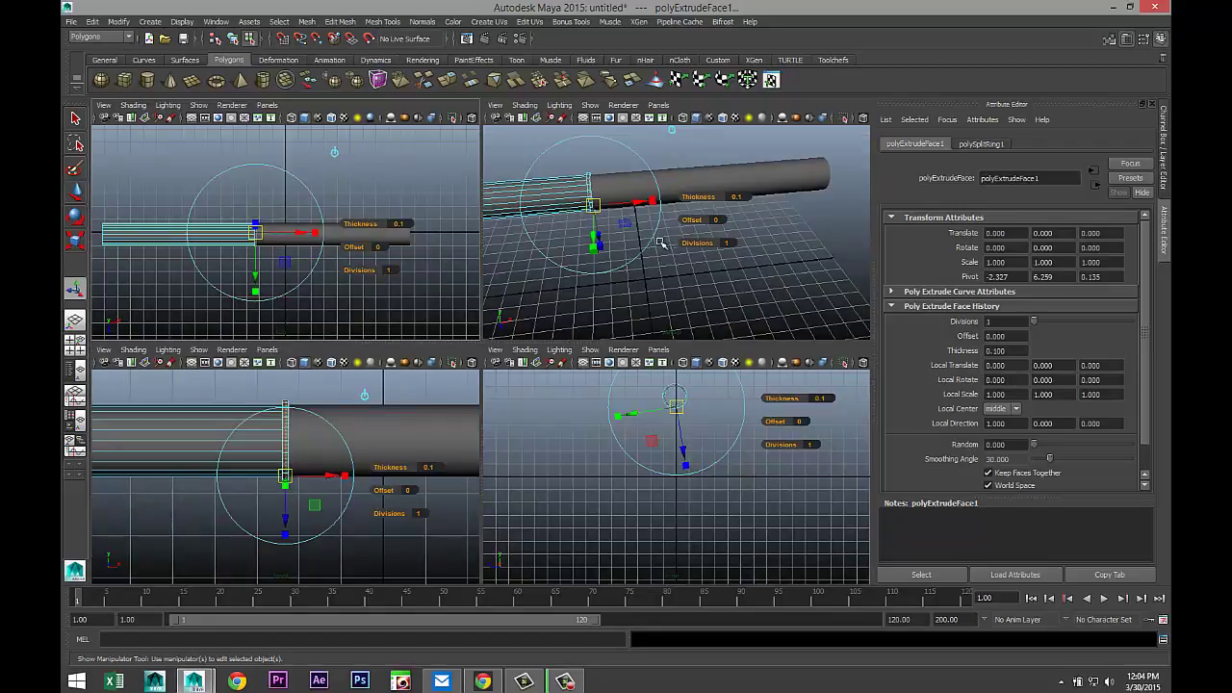
left_click_drag(491, 400, 576, 395, "alt")
left_click(566, 349)
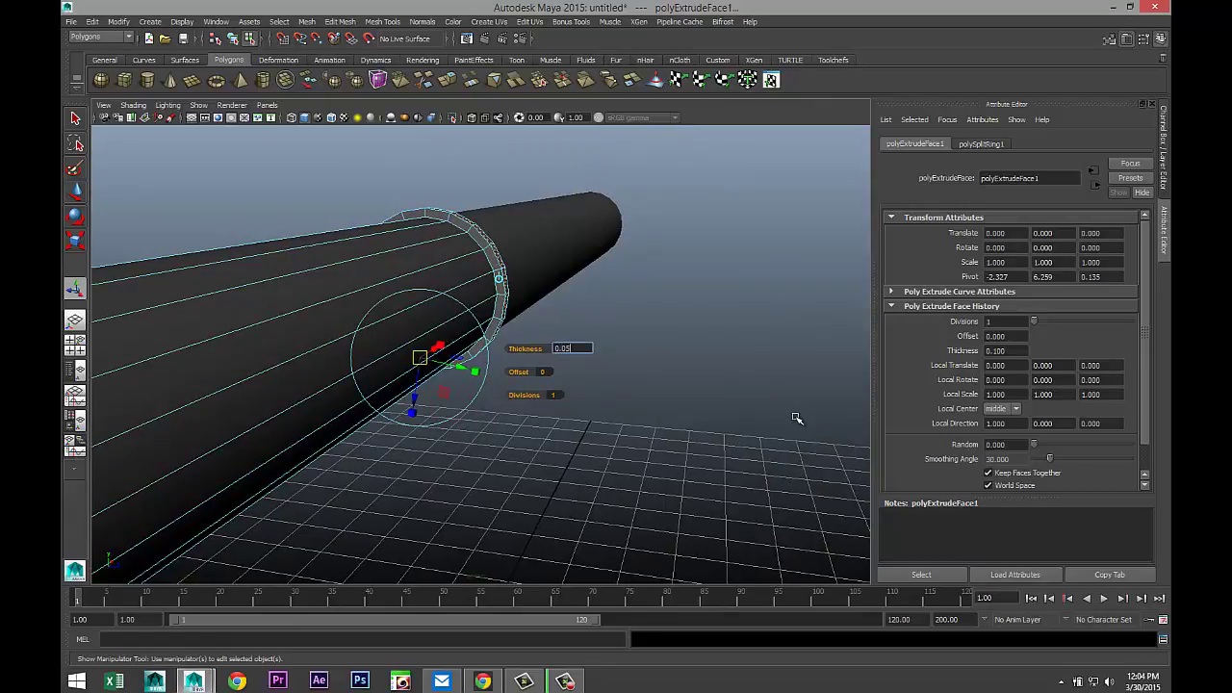
type("0.05")
key("Return")
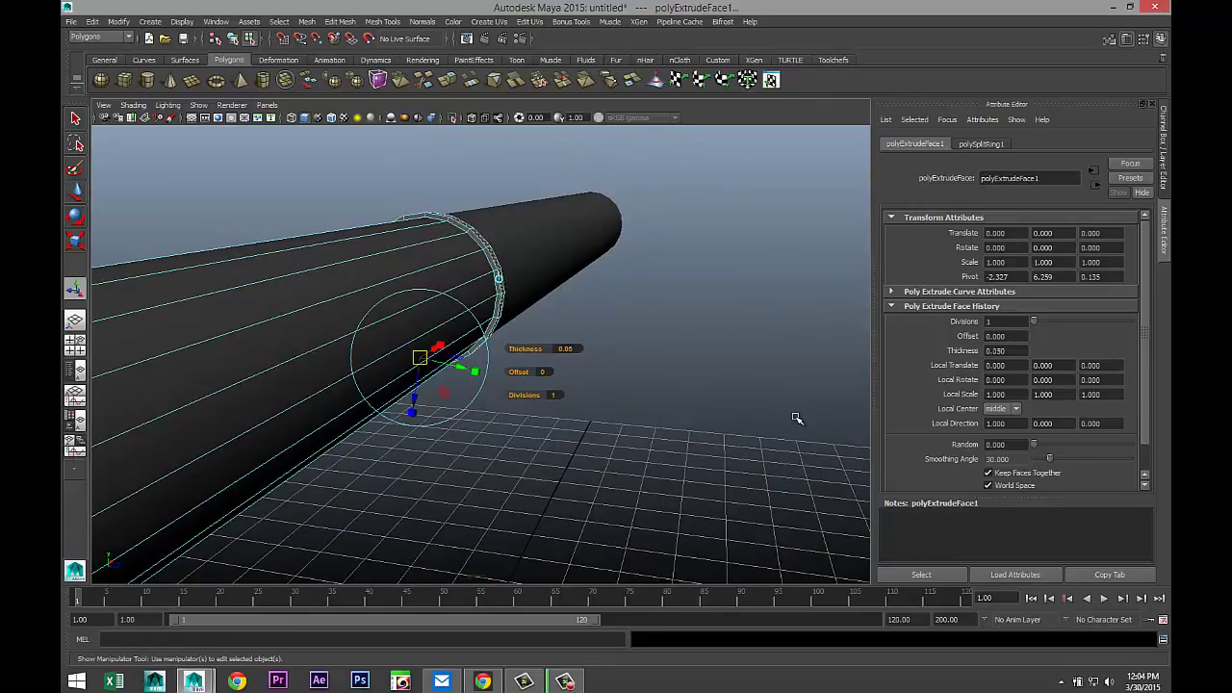
left_click(740, 347)
- Select the duplicate pipe's free-end vertices and move them along X to about -6.65, shortening the segment
scroll(737, 350, "down", 5)
left_click_drag(710, 361, 510, 412, "alt")
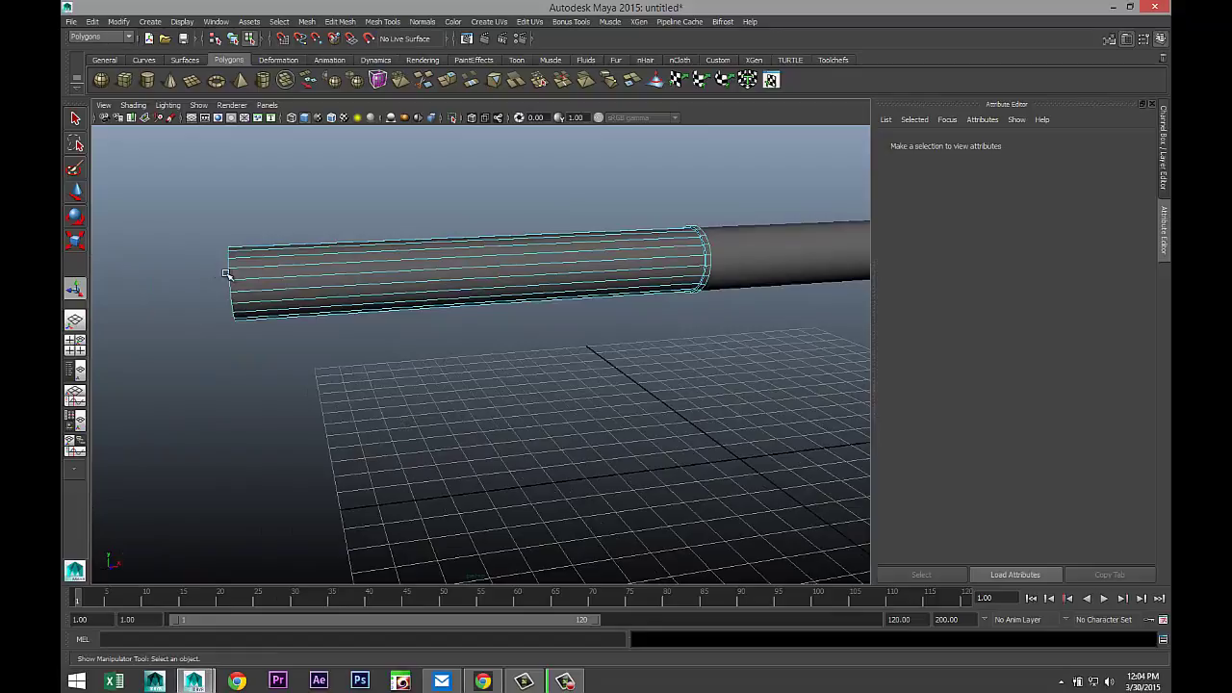
right_click_drag(225, 274, 176, 272)
left_click_drag(181, 220, 326, 468)
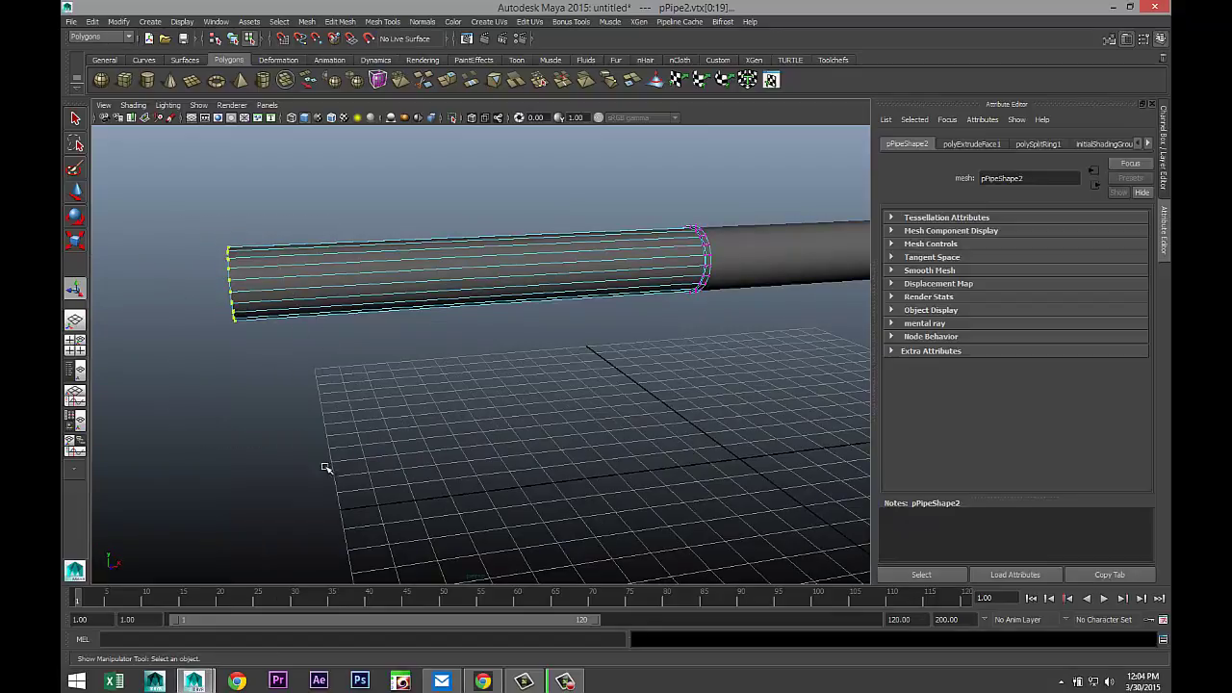
key("w")
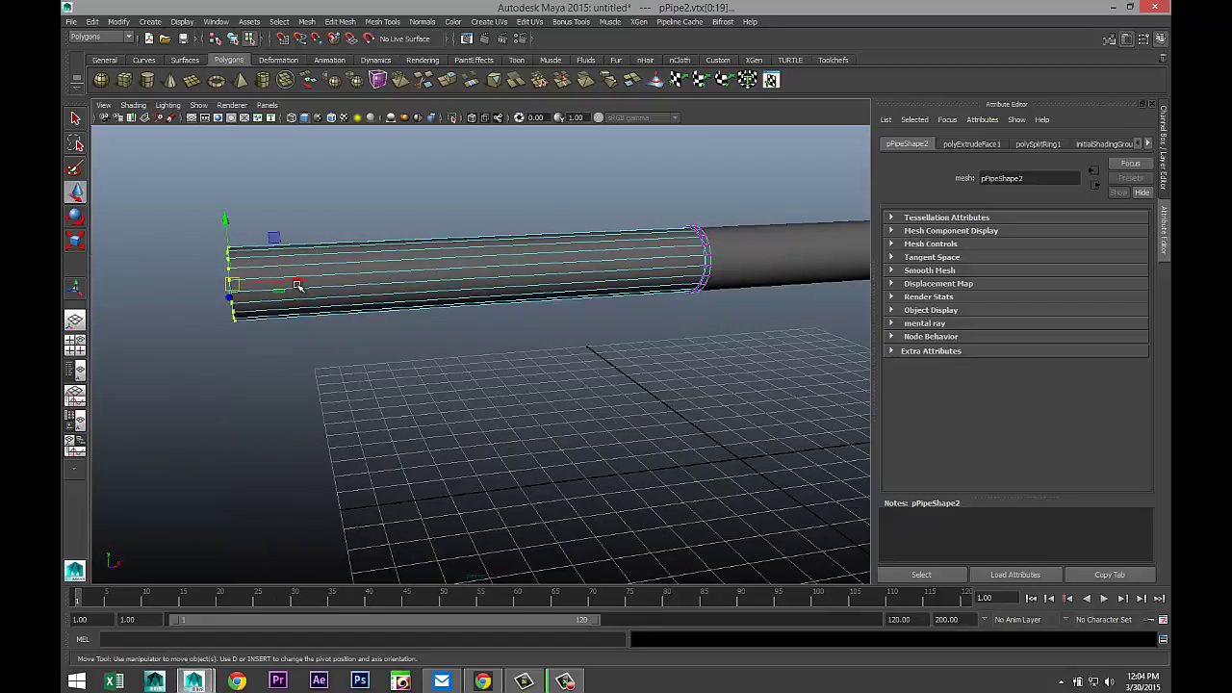
left_click_drag(298, 286, 594, 295)
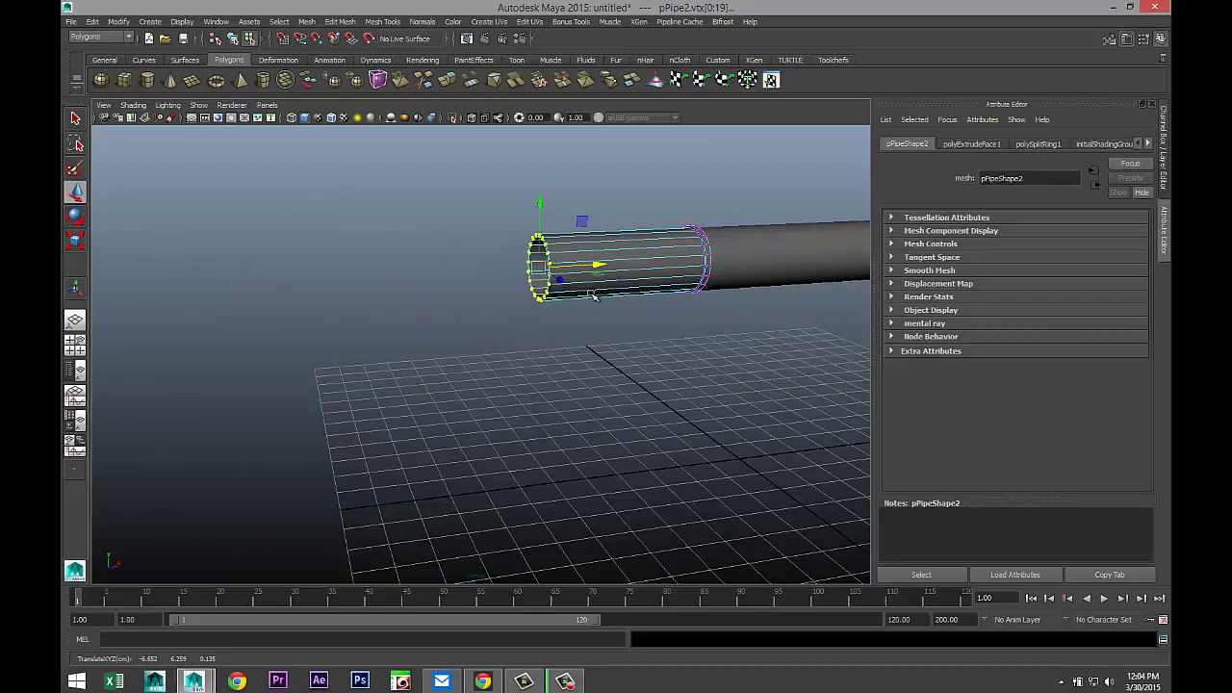
- Scale the selected free-end vertices down slightly to give the shortened segment a gentle taper
mouse_move(603, 385)
left_mouse_down("alt")
mouse_move(561, 382)
mouse_move(594, 394)
left_mouse_up("alt")
key("r")
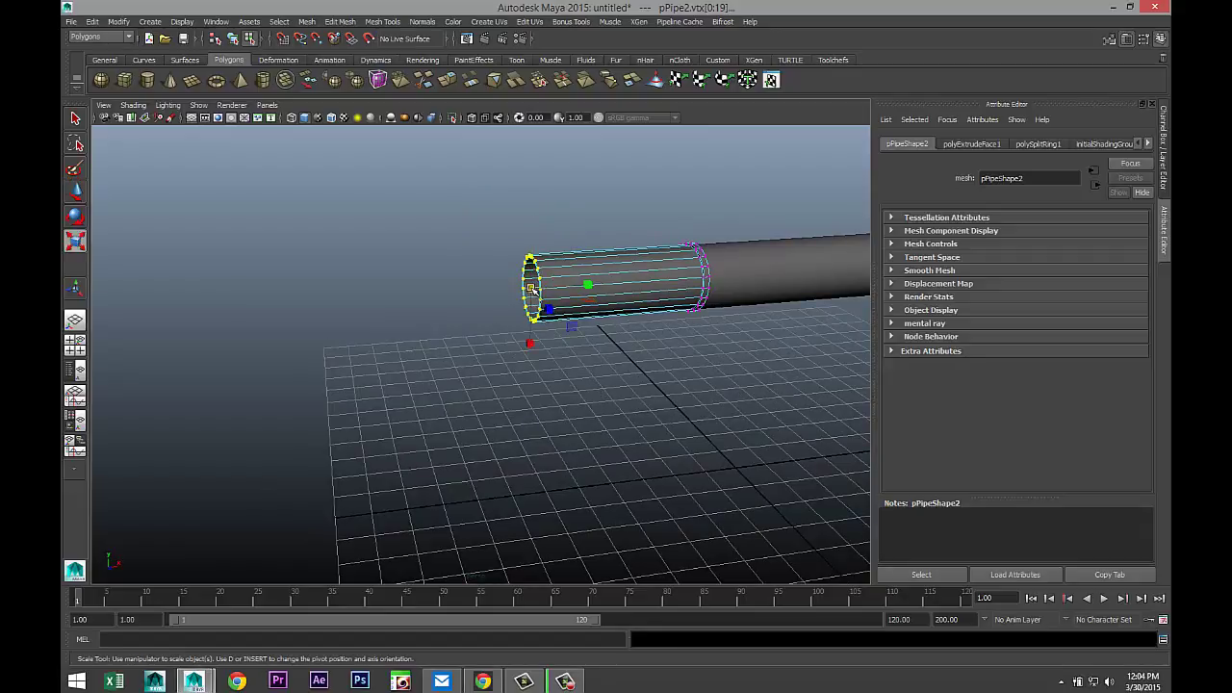
left_click_drag(531, 288, 525, 290)
scroll(597, 463, "up", 4)
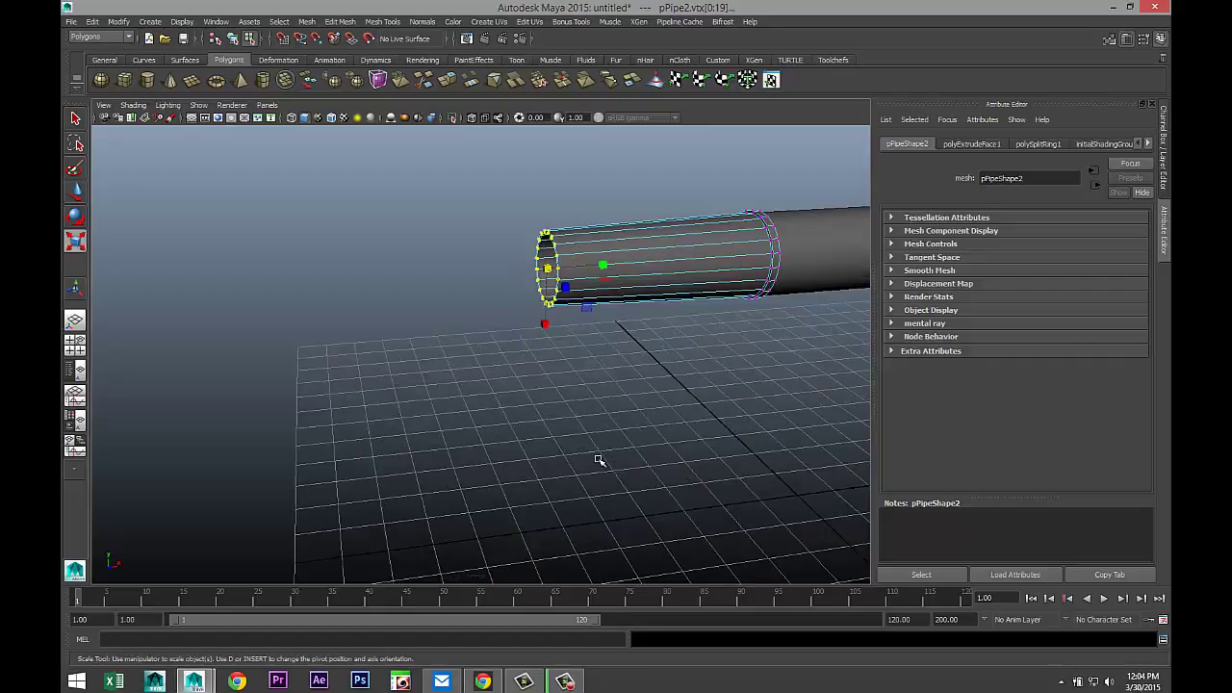
middle_click_drag(666, 432, 602, 477, "alt")
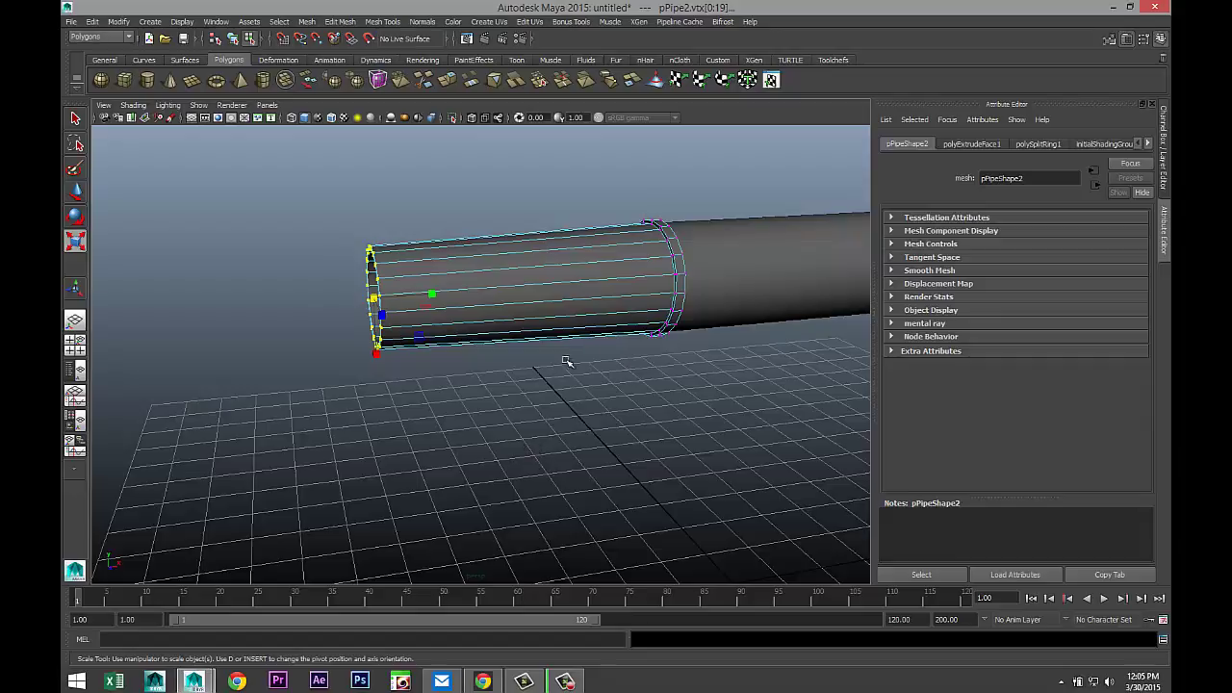
- Return to whole-object selection, duplicate the tapered segment and move the copy along X to about -16.06, end to end with it
left_click(587, 495)
right_click_drag(517, 278, 564, 265)
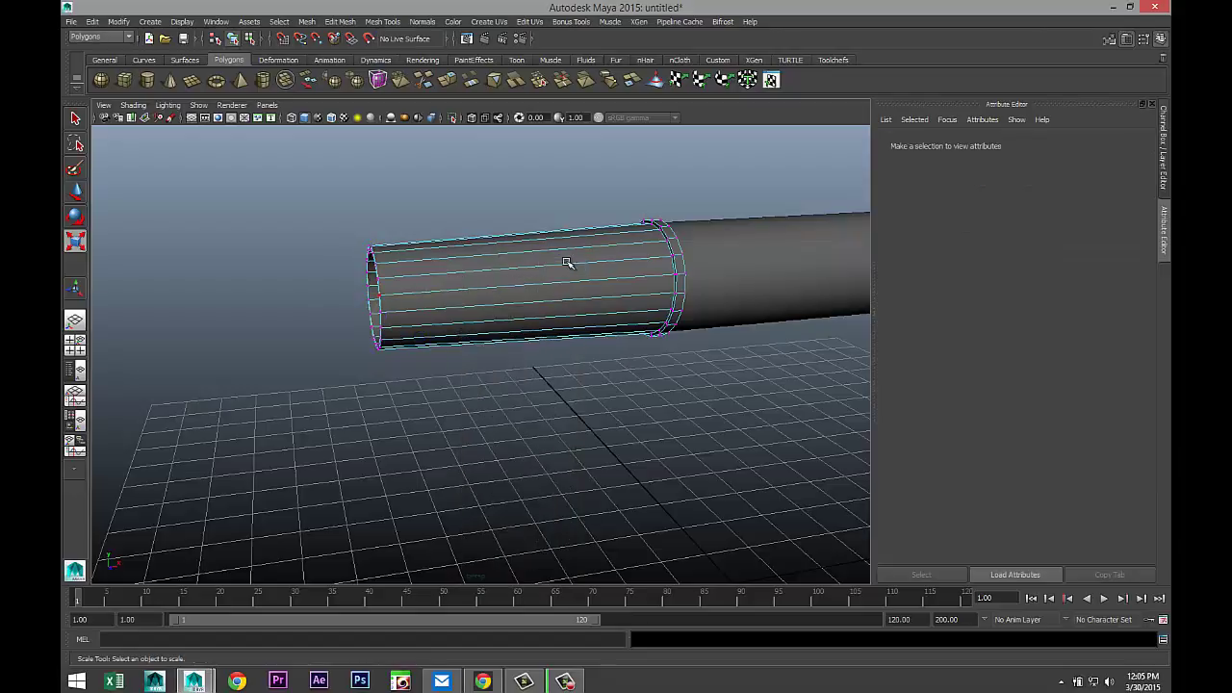
left_click(561, 267)
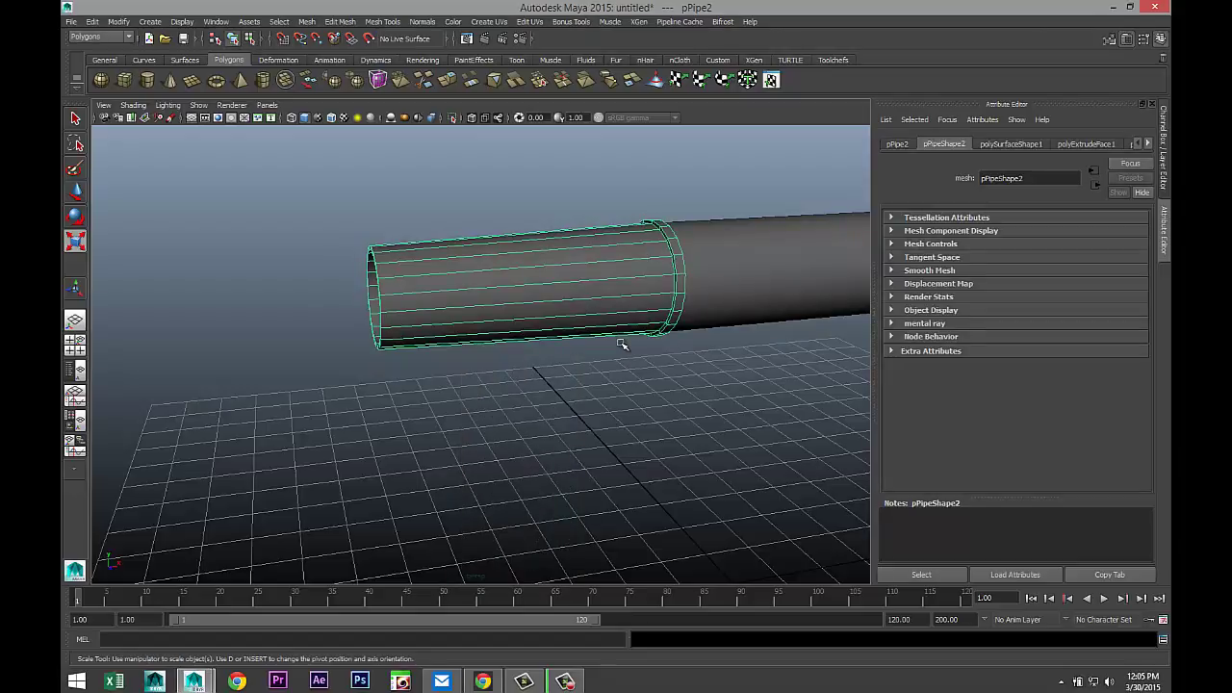
key("ctrl+d")
key("w")
scroll(553, 376, "down", 5)
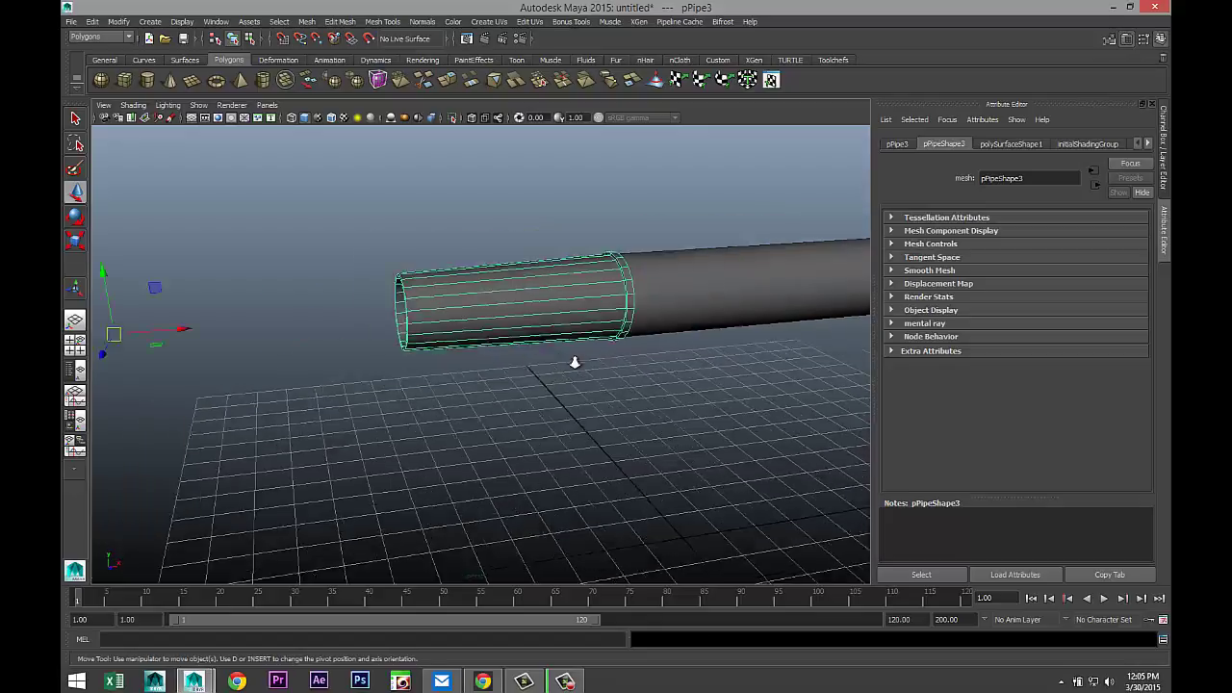
left_click_drag(412, 342, 339, 358)
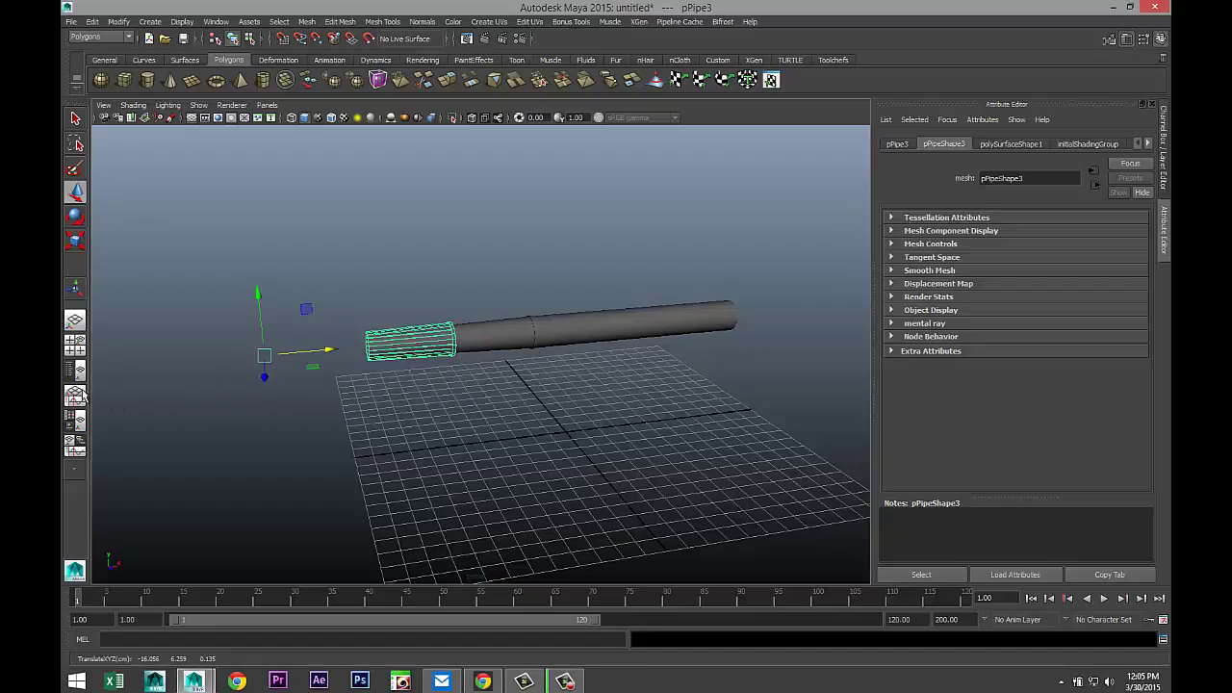
- Frame the new copy in the front view in wireframe display and center its pivot
left_click(75, 344)
key("space")
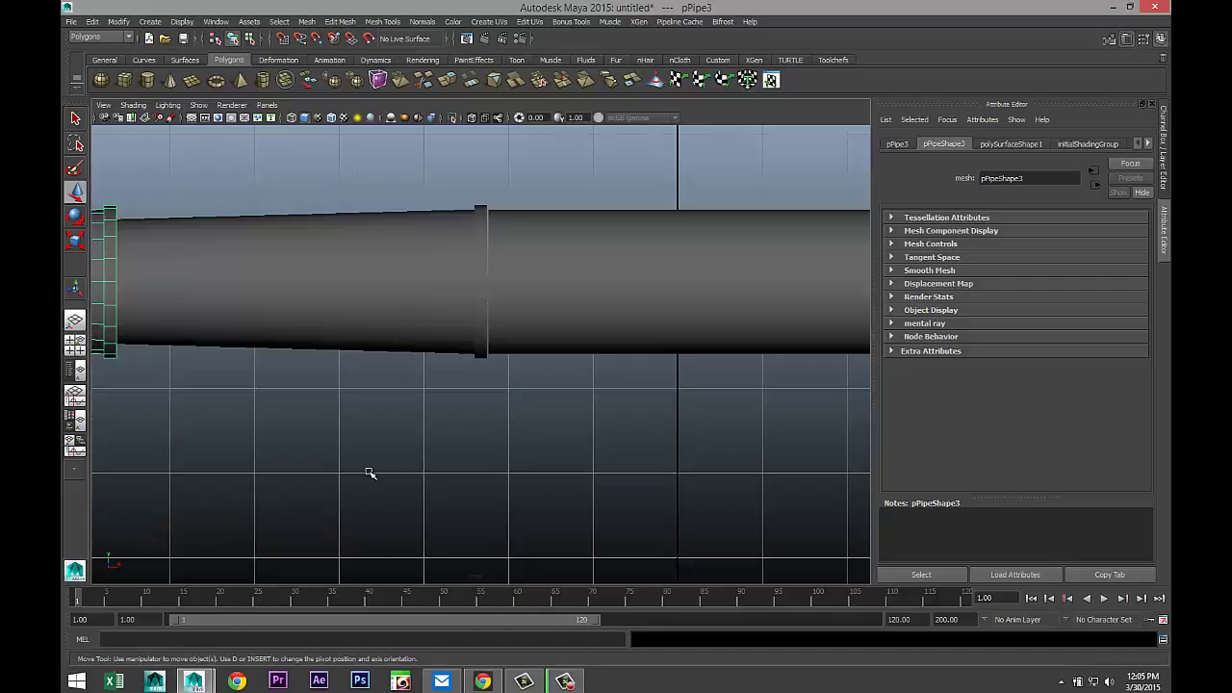
key("f")
scroll(497, 473, "down", 5)
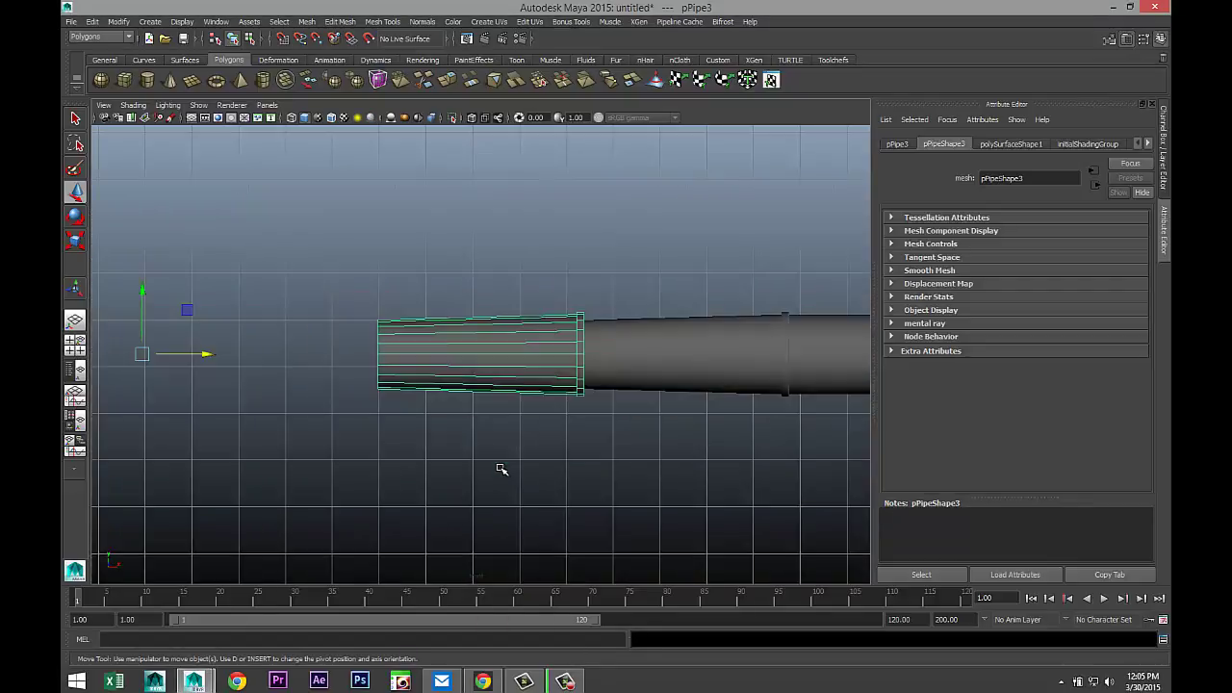
scroll(501, 471, "up", 2)
key("4")
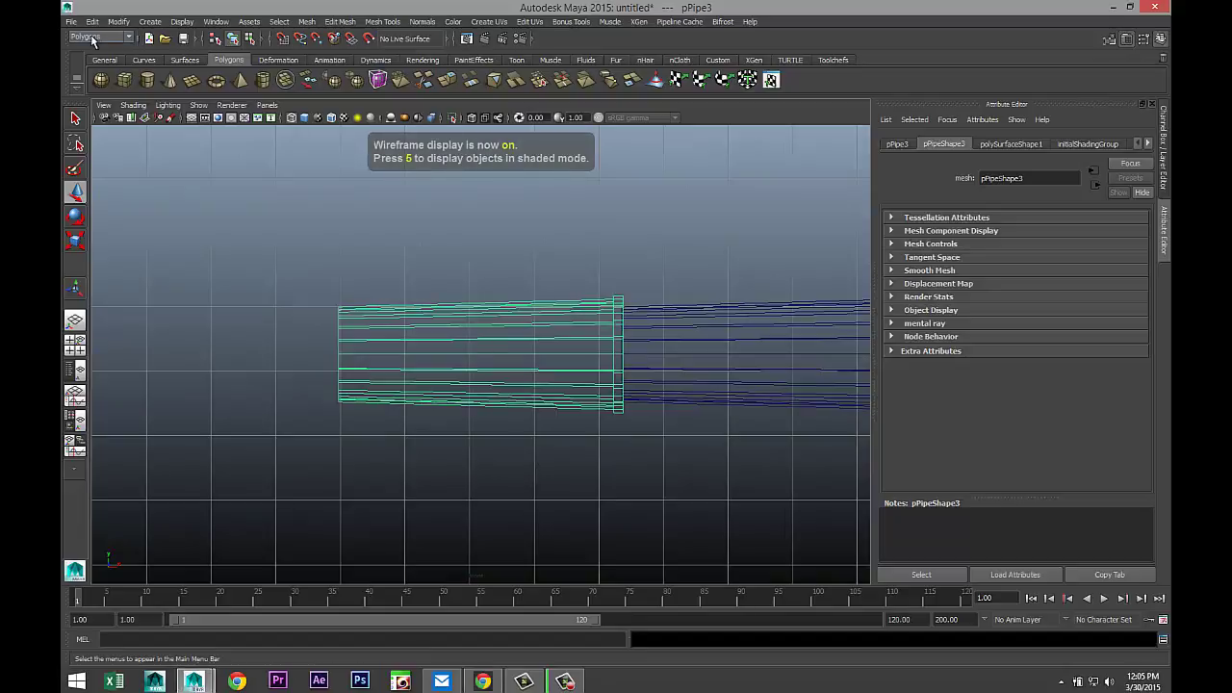
left_click(118, 21)
left_click(154, 146)
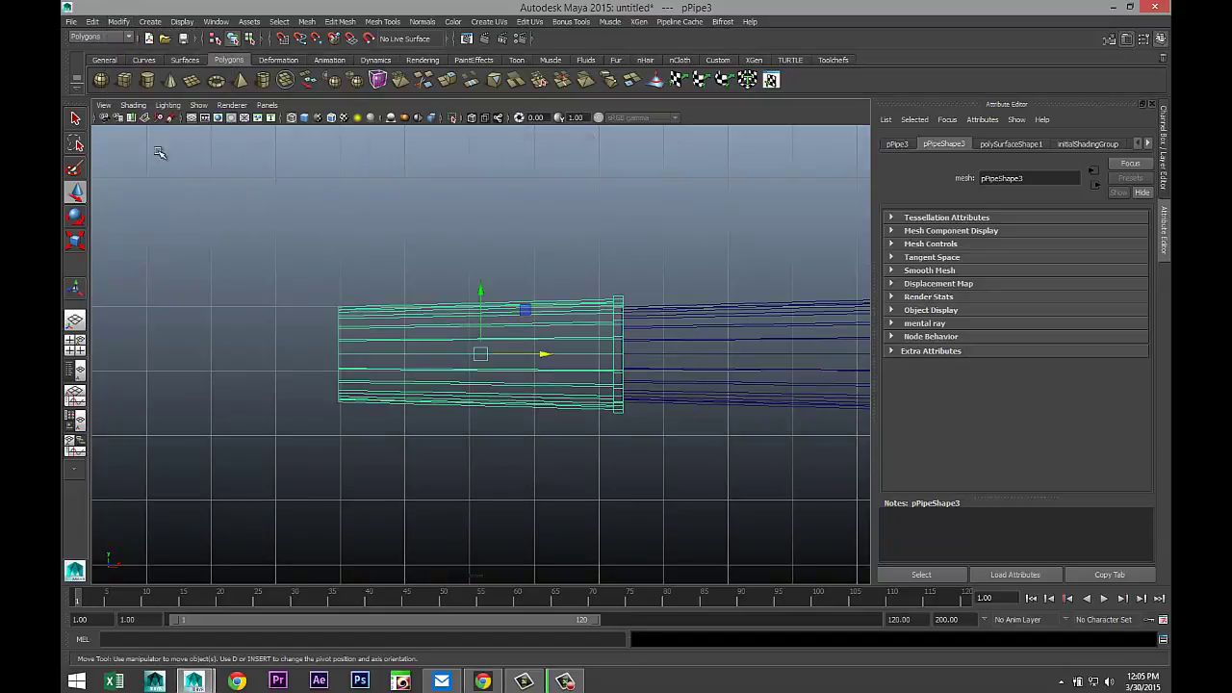
- Scale the copy down uniformly to match the narrower pipe end and move it along X to close the gap
key("r")
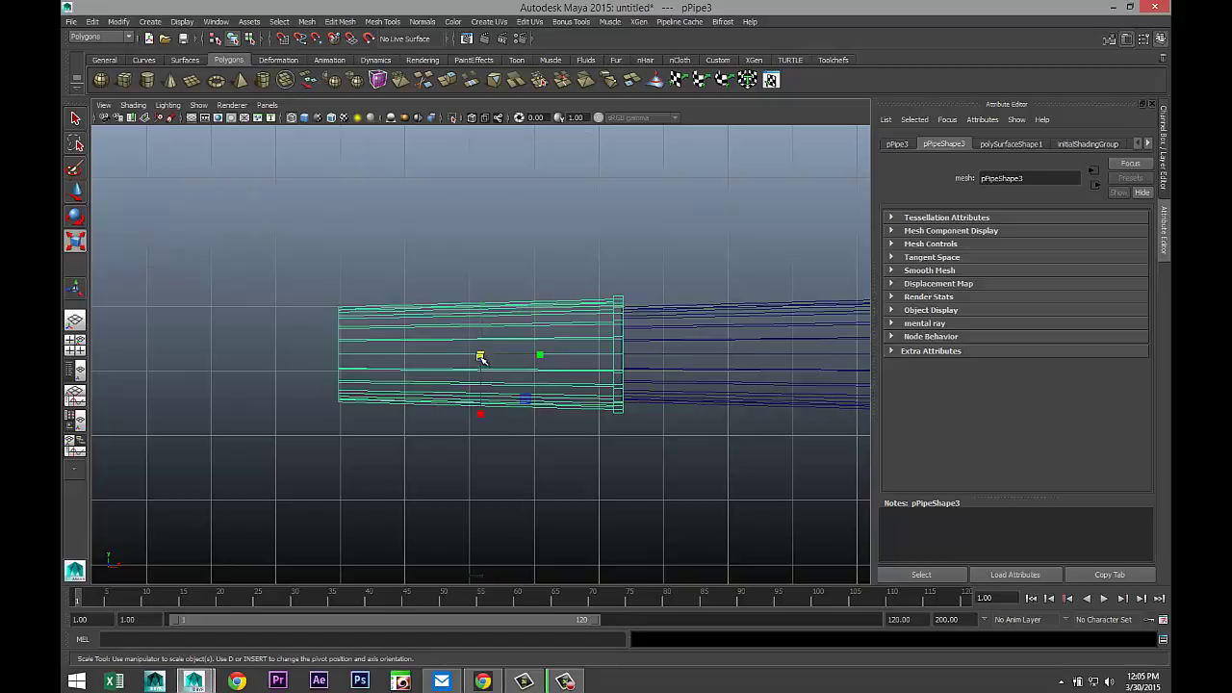
left_click_drag(480, 356, 455, 362)
key("w")
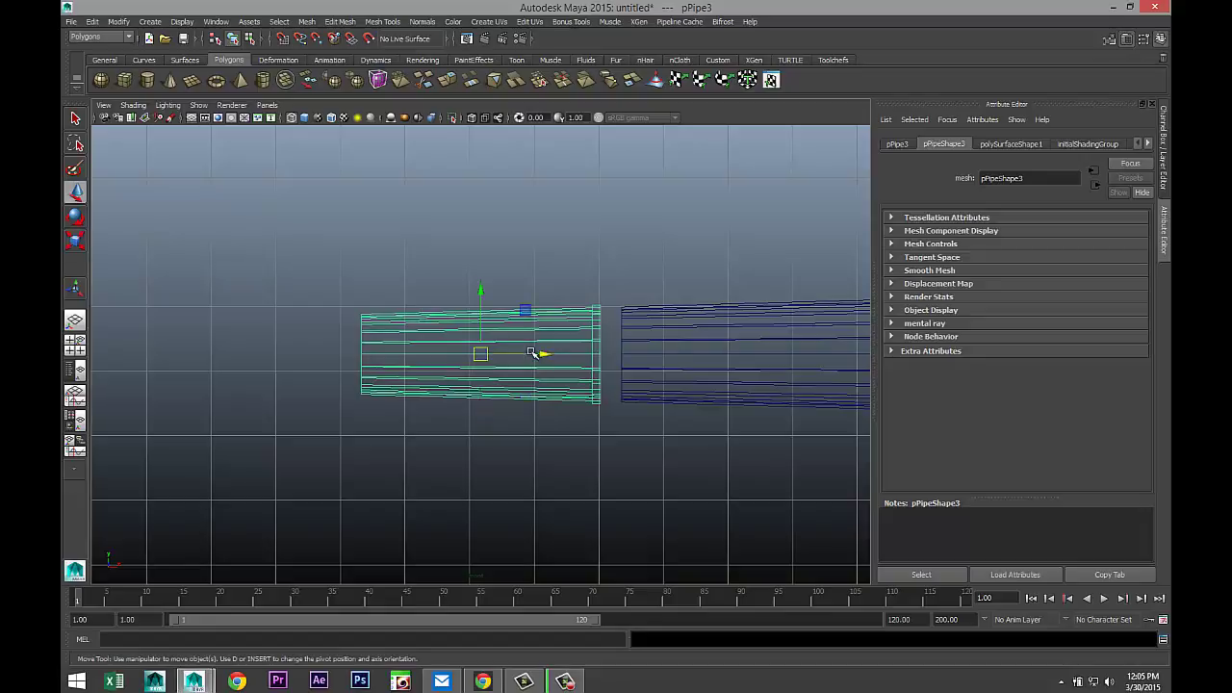
left_click_drag(543, 355, 566, 357)
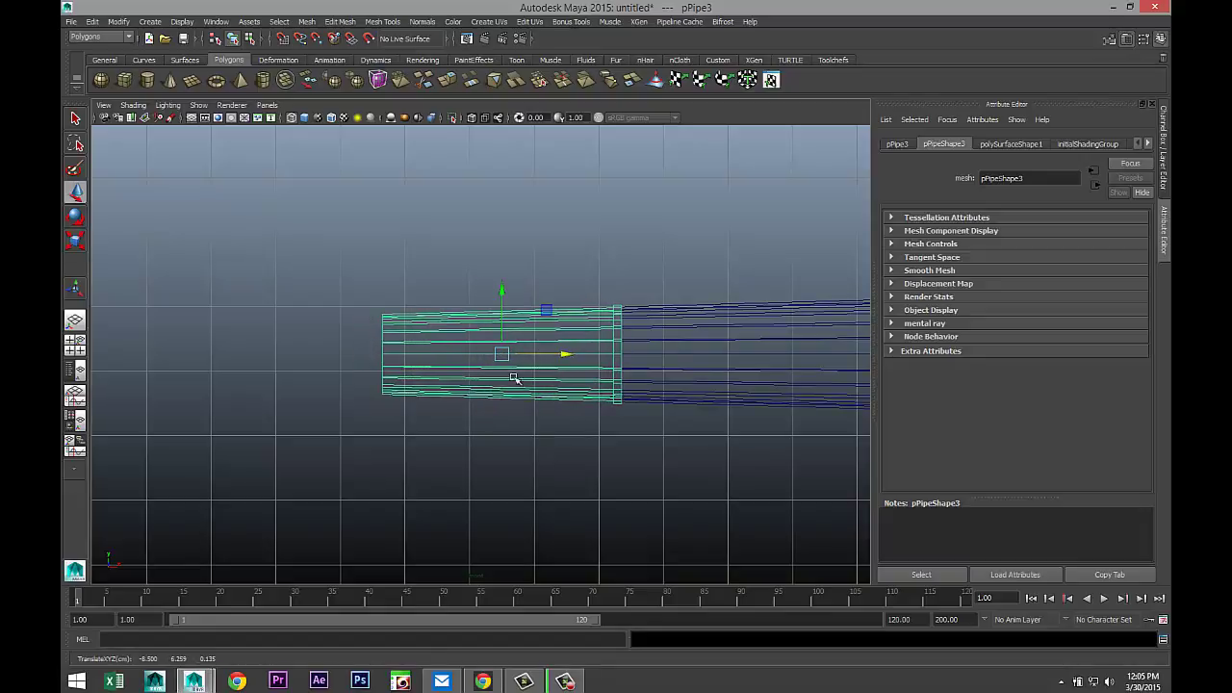
- In the perspective view, select the third segment's free-end vertices and scale them to about 0.325, forming a pointed nozzle
left_click(76, 346)
key("space")
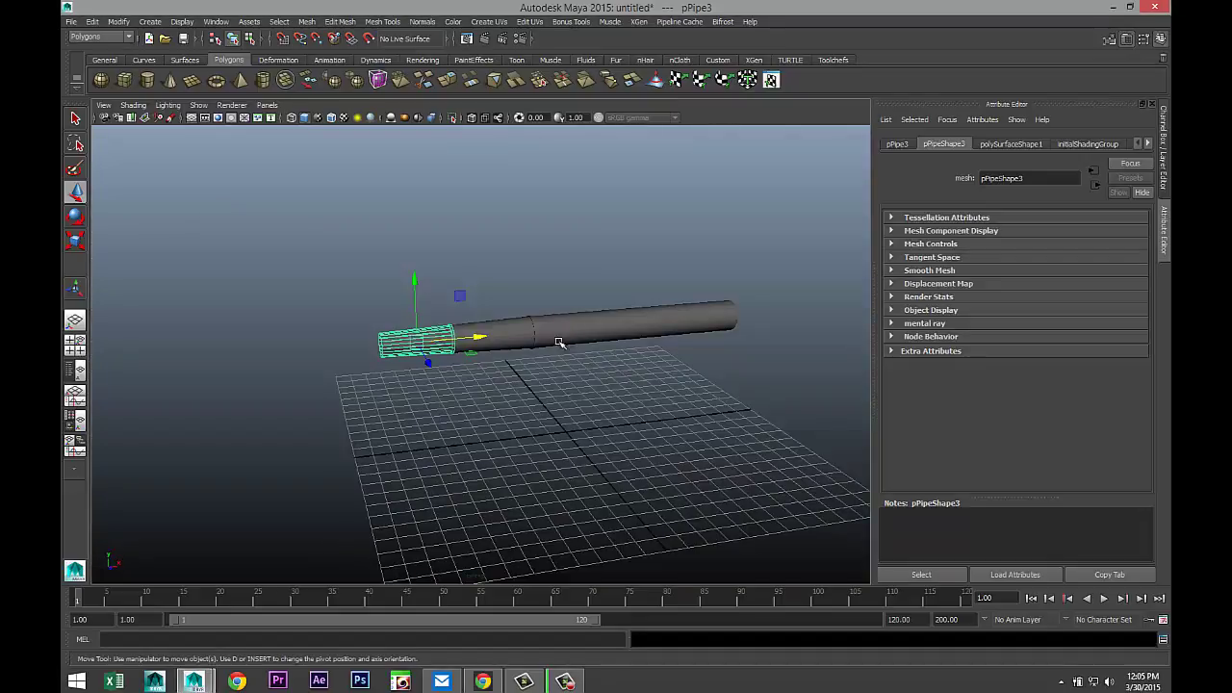
left_click_drag(320, 470, 468, 468, "alt")
right_click_drag(500, 302, 423, 300)
left_click_drag(444, 256, 541, 426)
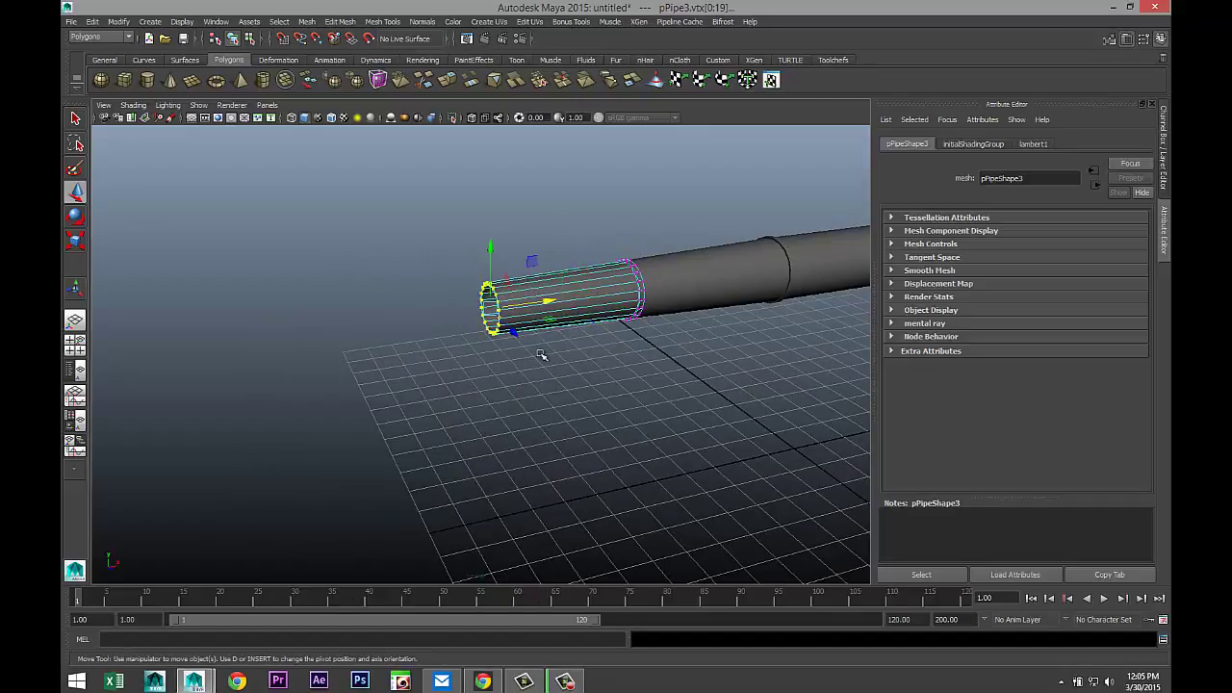
key("r")
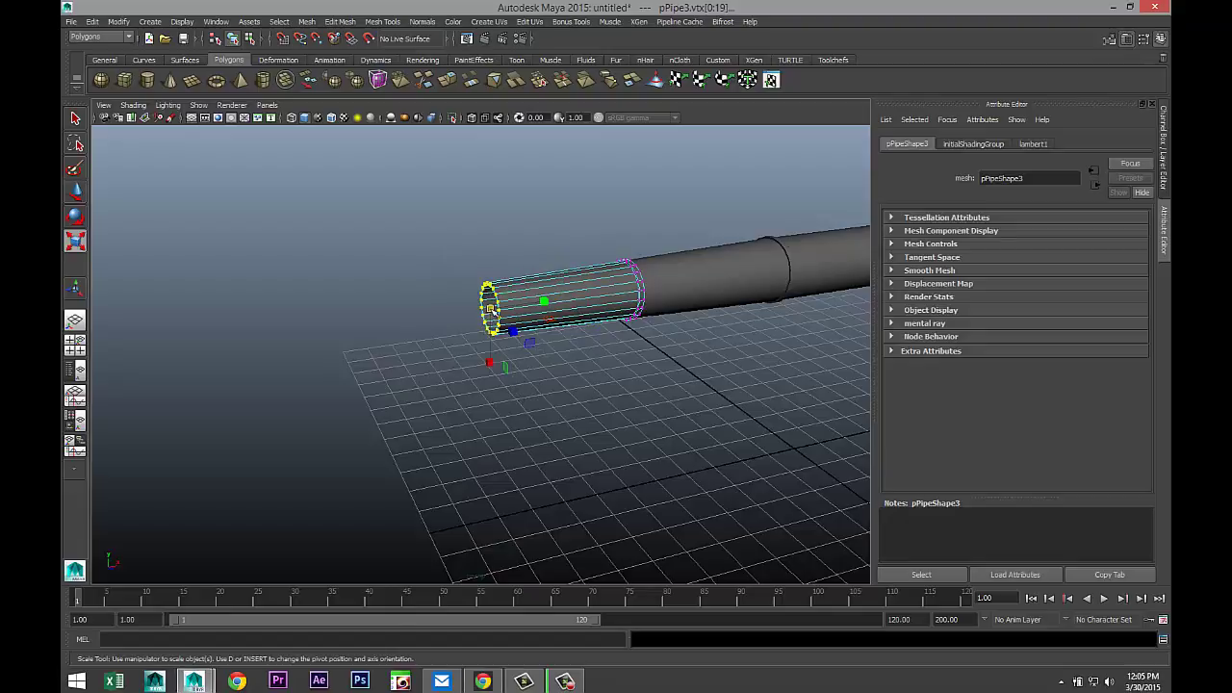
left_click_drag(491, 313, 470, 314)
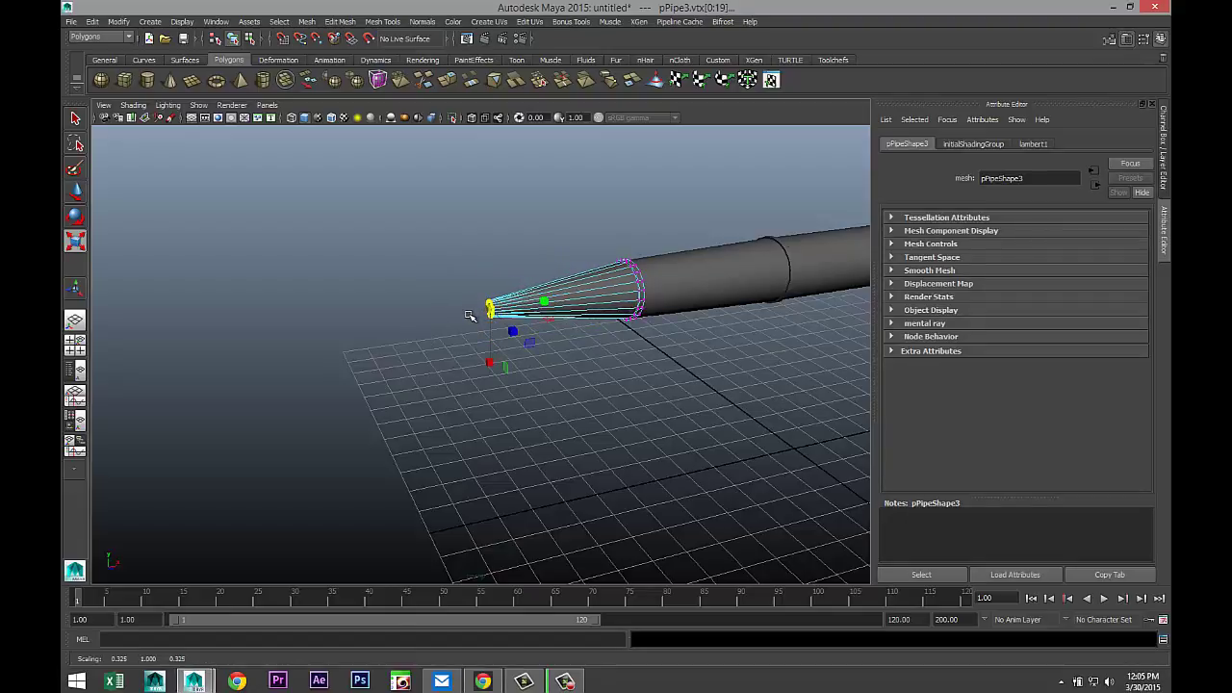
scroll(453, 394, "up", 3)
left_click(429, 389)
- Examine the narrow tip and the whole row of pipe segments from several angles
scroll(431, 387, "up", 5)
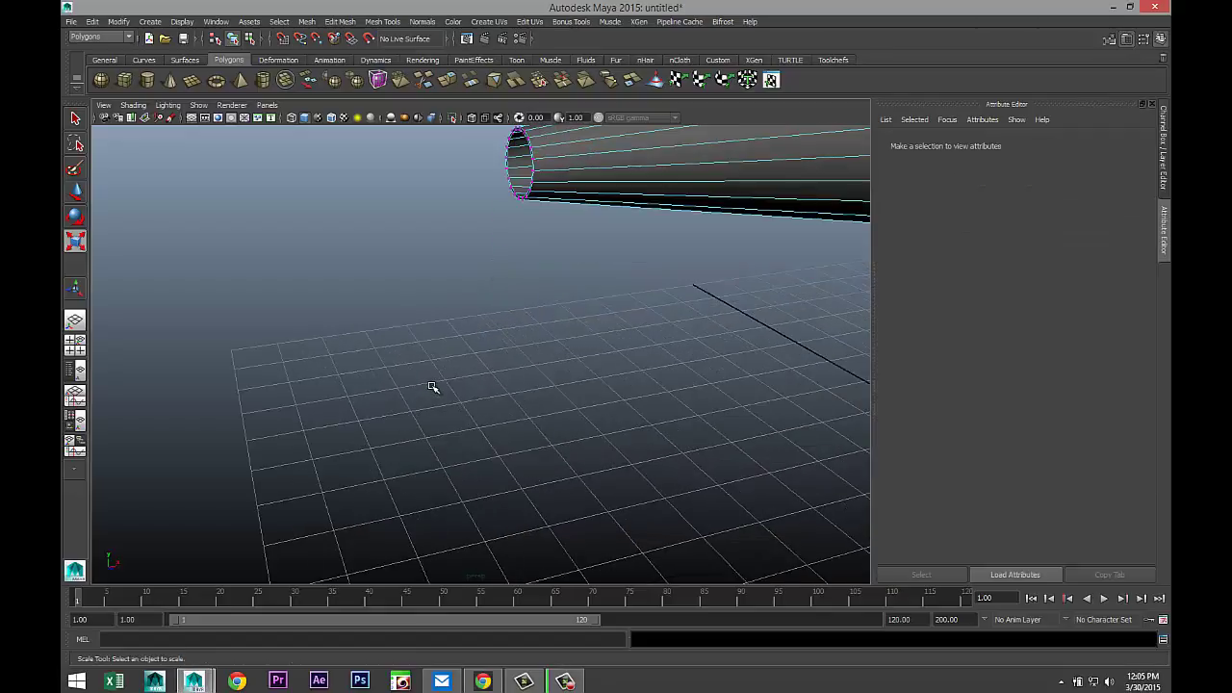
middle_click_drag(424, 398, 380, 414, "alt")
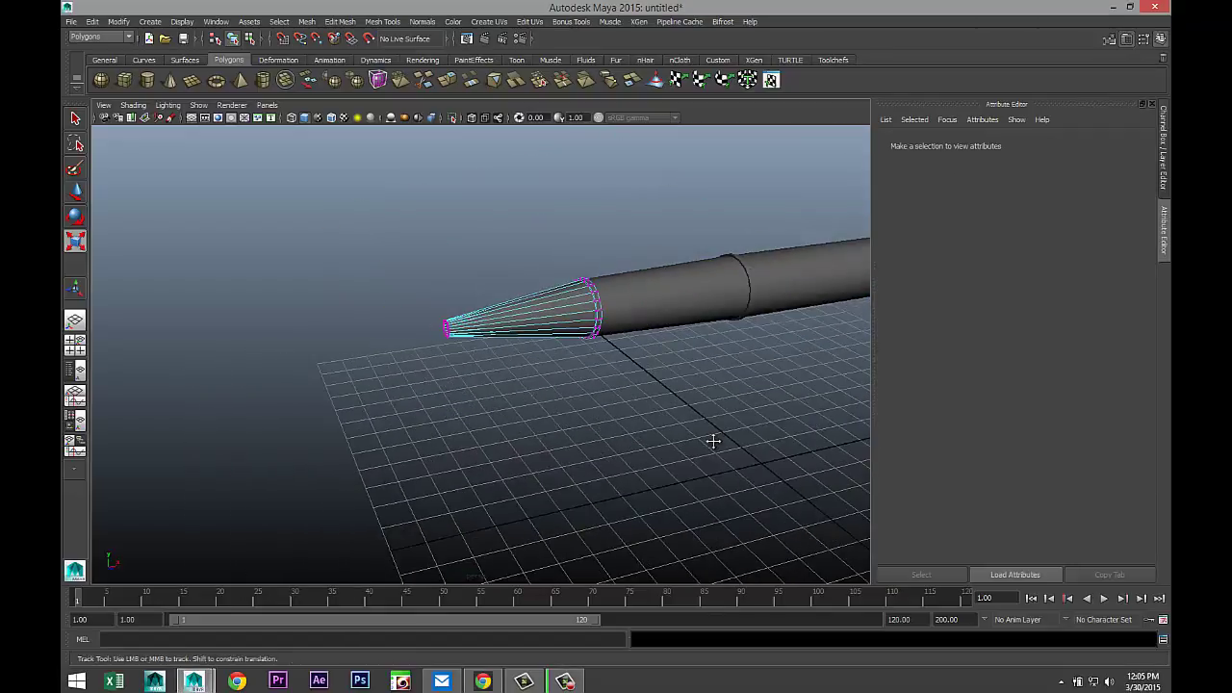
left_click_drag(713, 440, 426, 439, "alt")
middle_click_drag(426, 440, 577, 440, "alt")
left_click_drag(626, 437, 507, 467, "alt")
right_click_drag(506, 468, 541, 457, "alt")
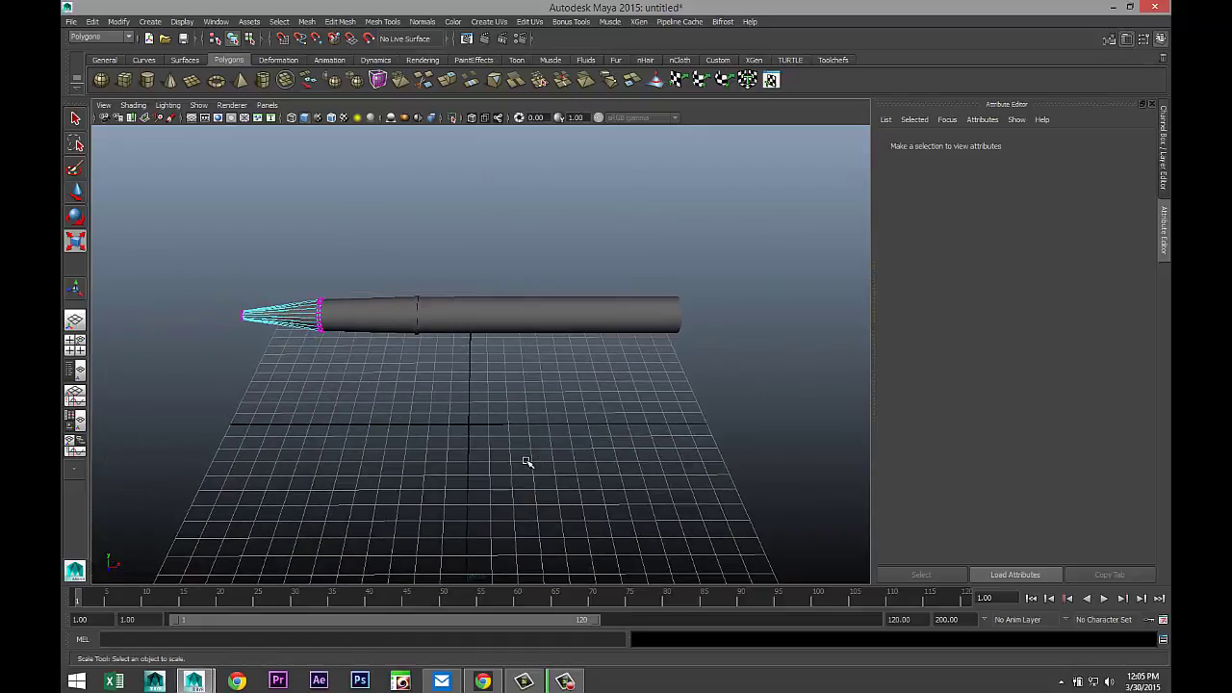
scroll(471, 469, "up", 3)
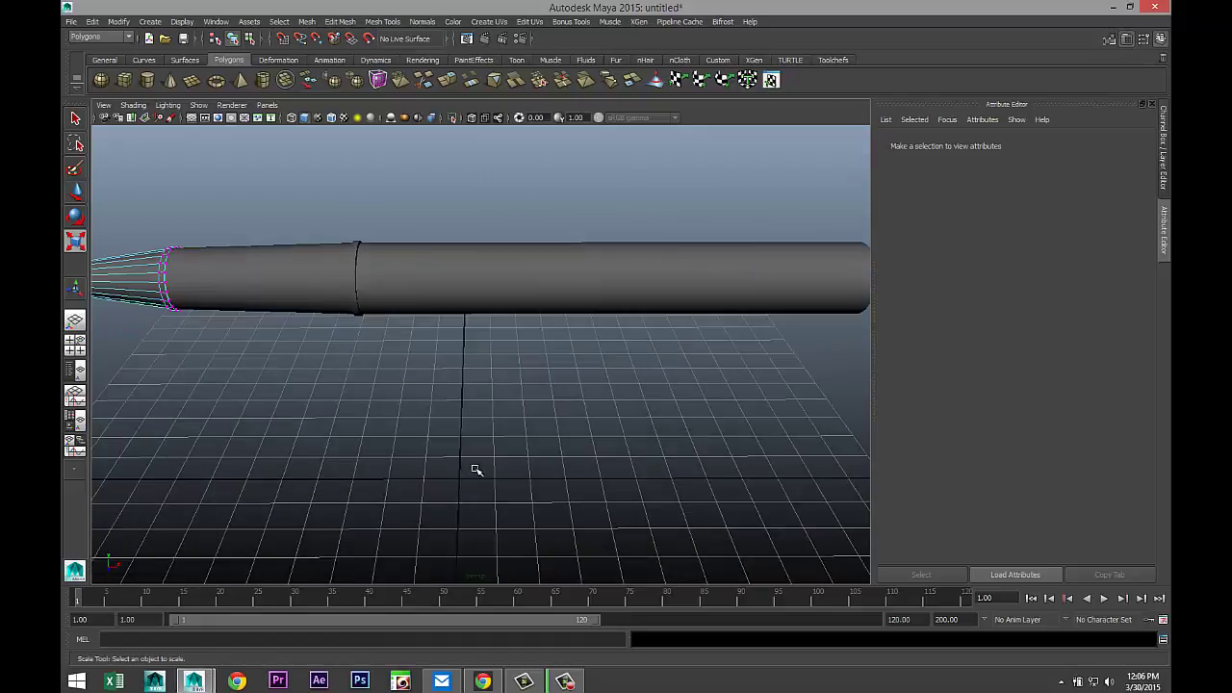
- Insert six closely spaced edge loops around the original pipe near its joint with the tapered segment
left_click(557, 288)
left_click_drag(482, 413, 474, 448, "alt")
scroll(474, 449, "down", 4)
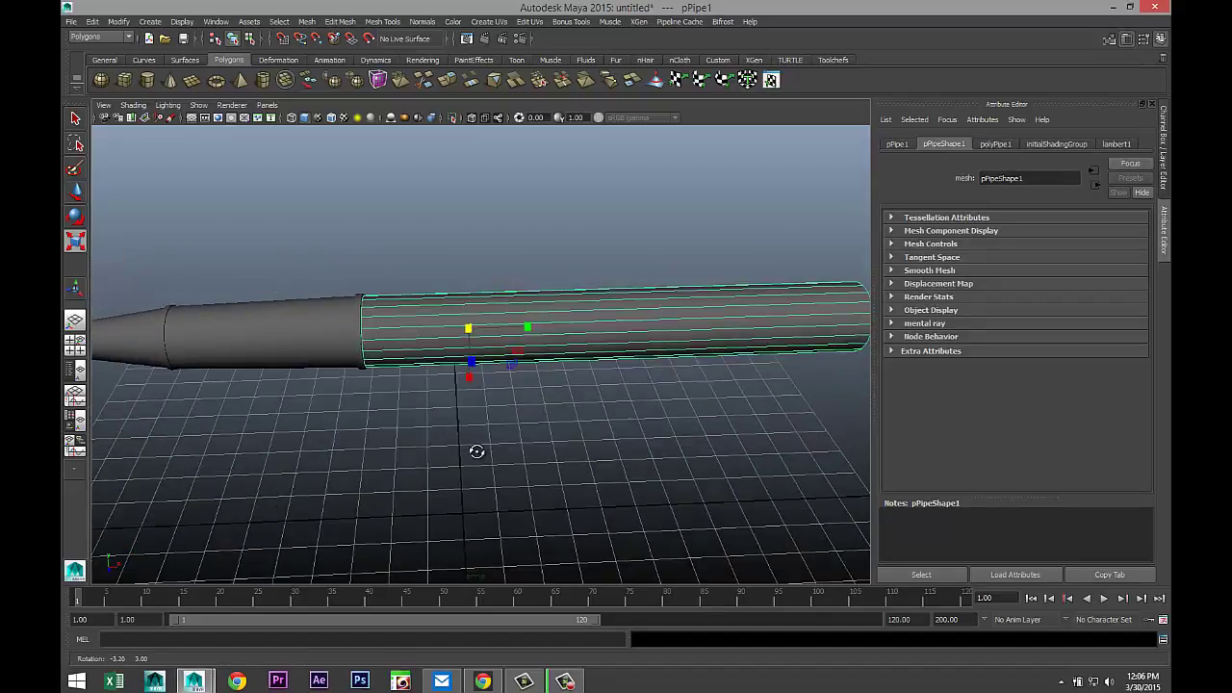
scroll(469, 456, "up", 3)
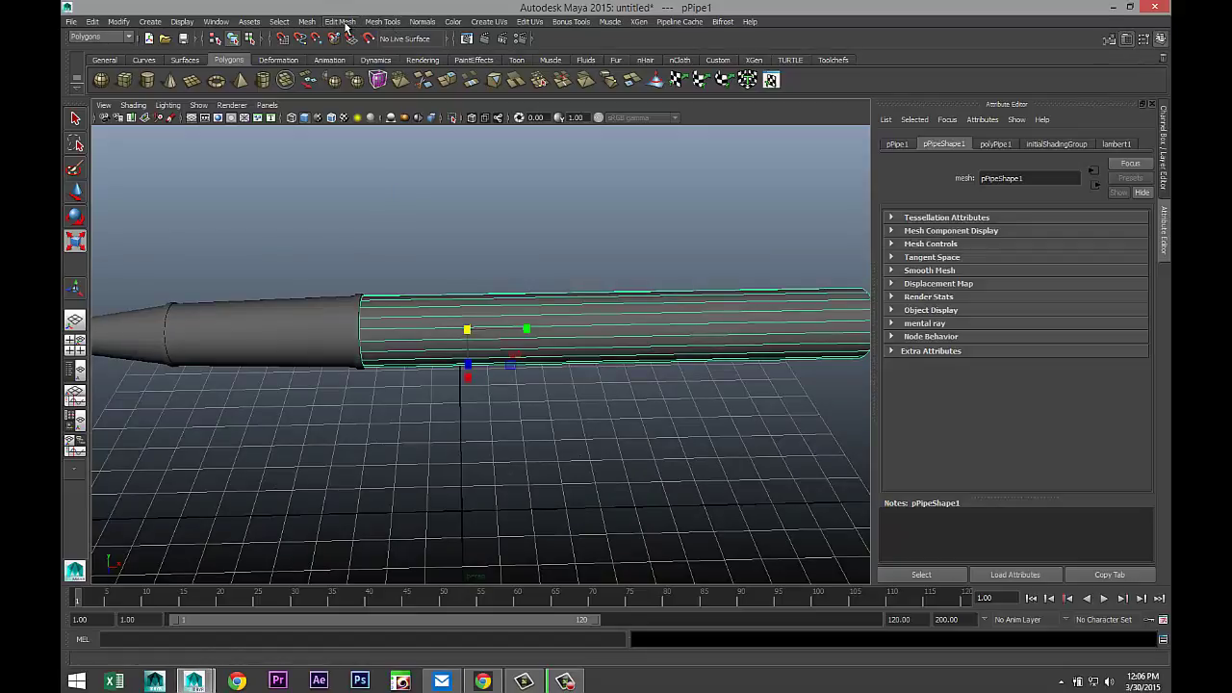
left_click(382, 22)
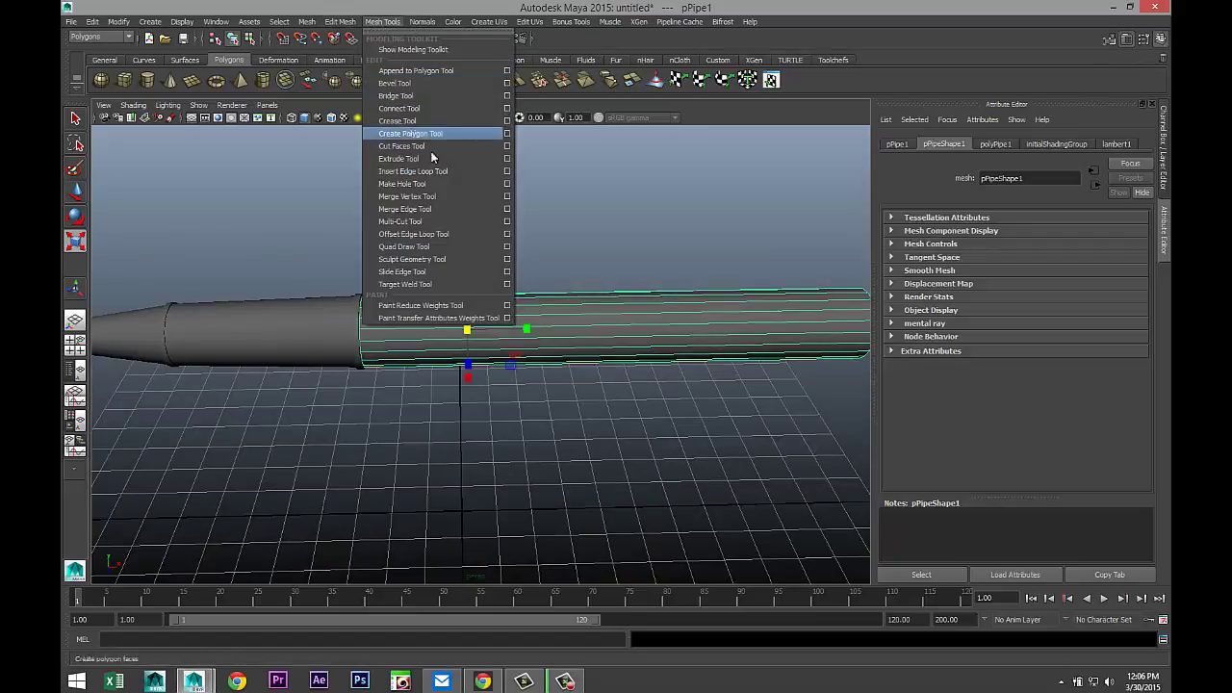
left_click(463, 172)
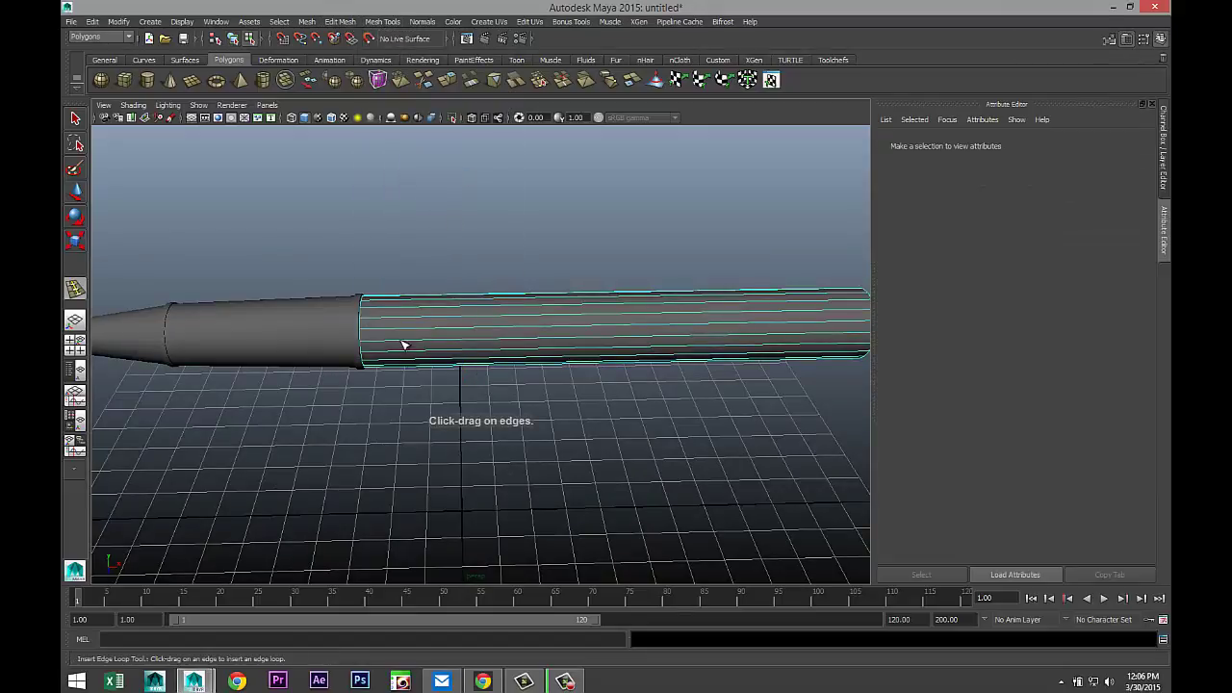
left_click_drag(395, 323, 428, 321)
left_click_drag(433, 322, 455, 322)
left_click_drag(458, 322, 462, 323)
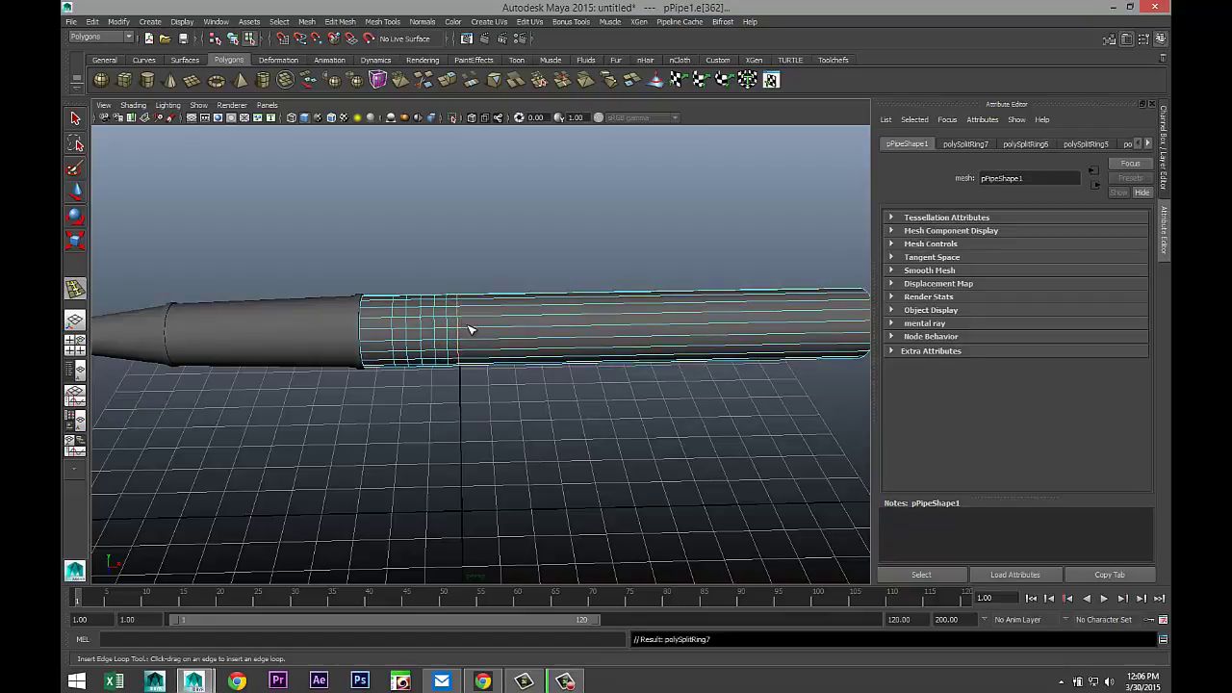
left_click(75, 345)
key("space")
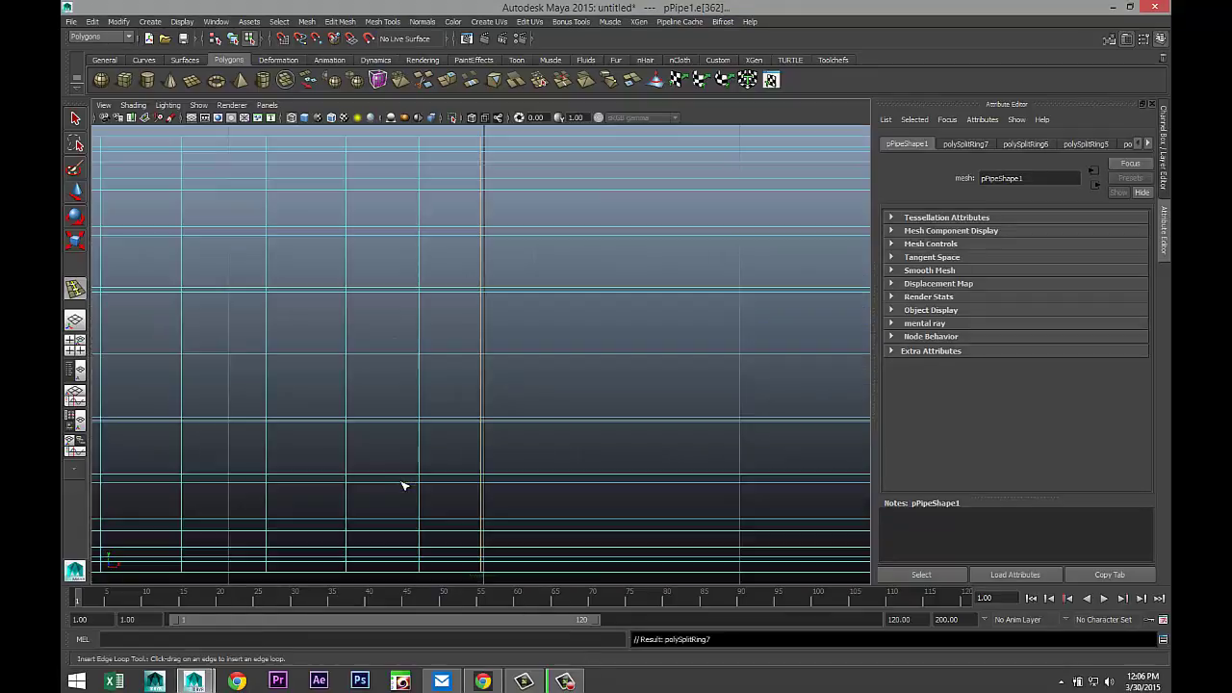
- Select the two inserted edge loops farthest from the collar and move them along X to even out their spacing
key("f")
scroll(491, 496, "up", 6)
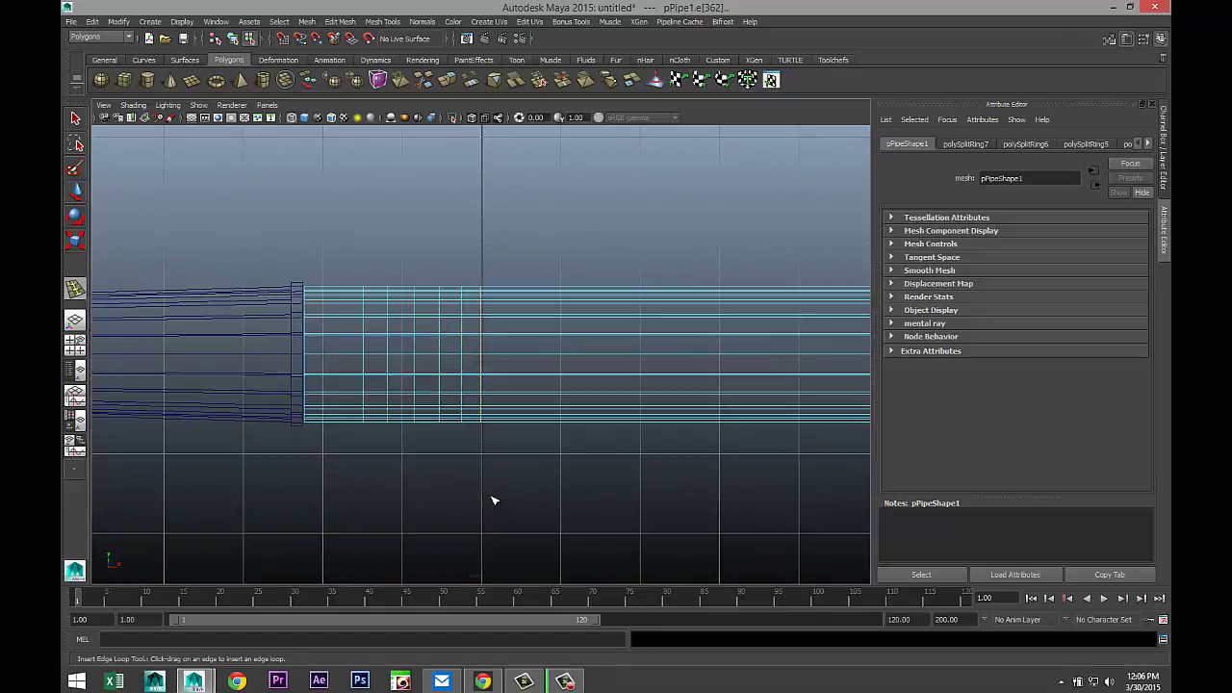
key("q")
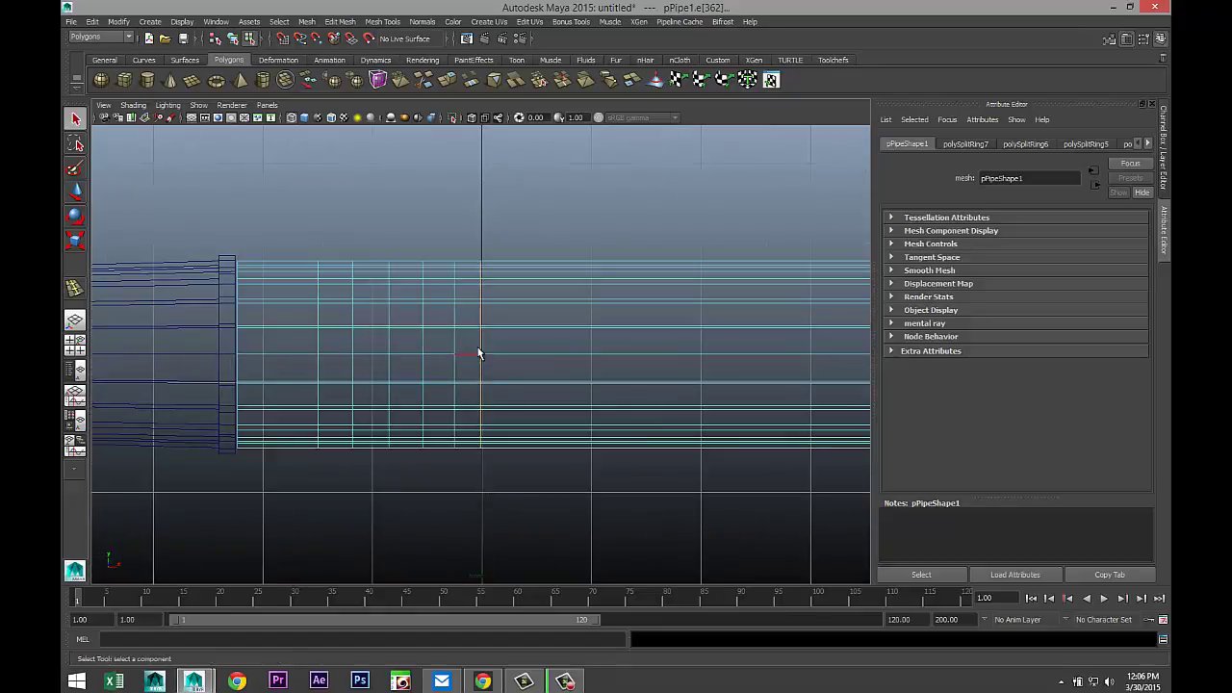
right_click_drag(481, 350, 488, 313)
left_click(487, 353)
key("w")
left_click_drag(546, 355, 520, 357)
left_click(453, 321)
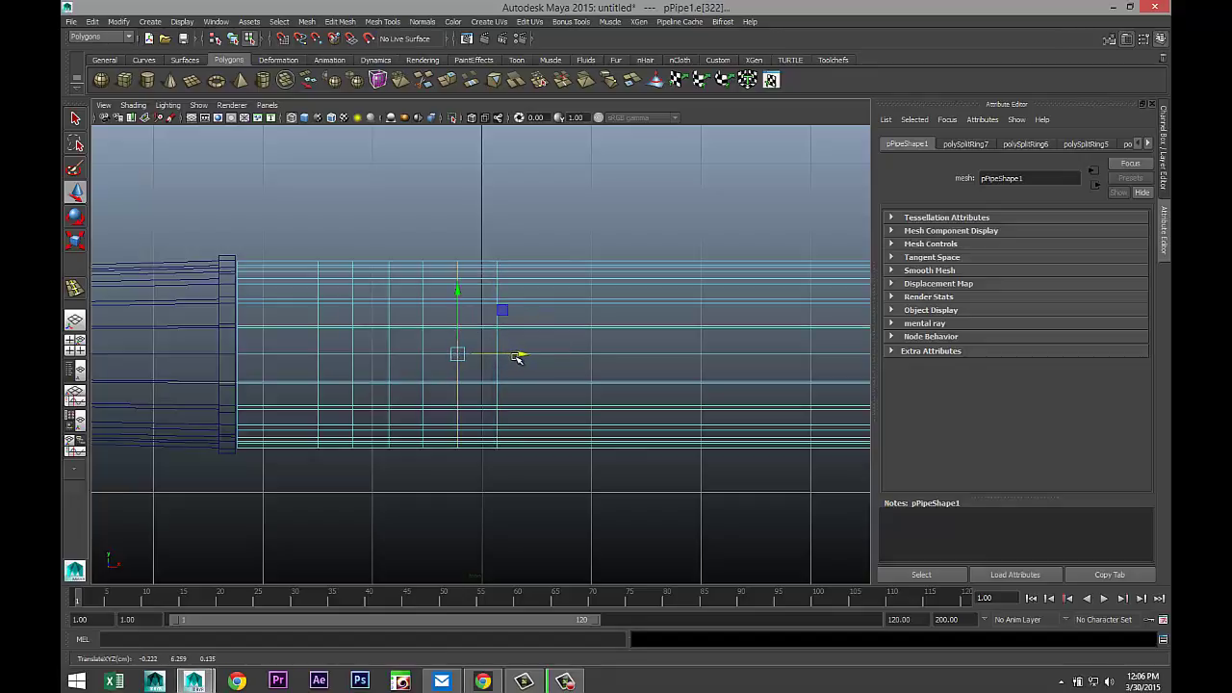
- Shift the two edge loops nearest the collar along X and fine-tune the position of the farthest loop
left_click(354, 321)
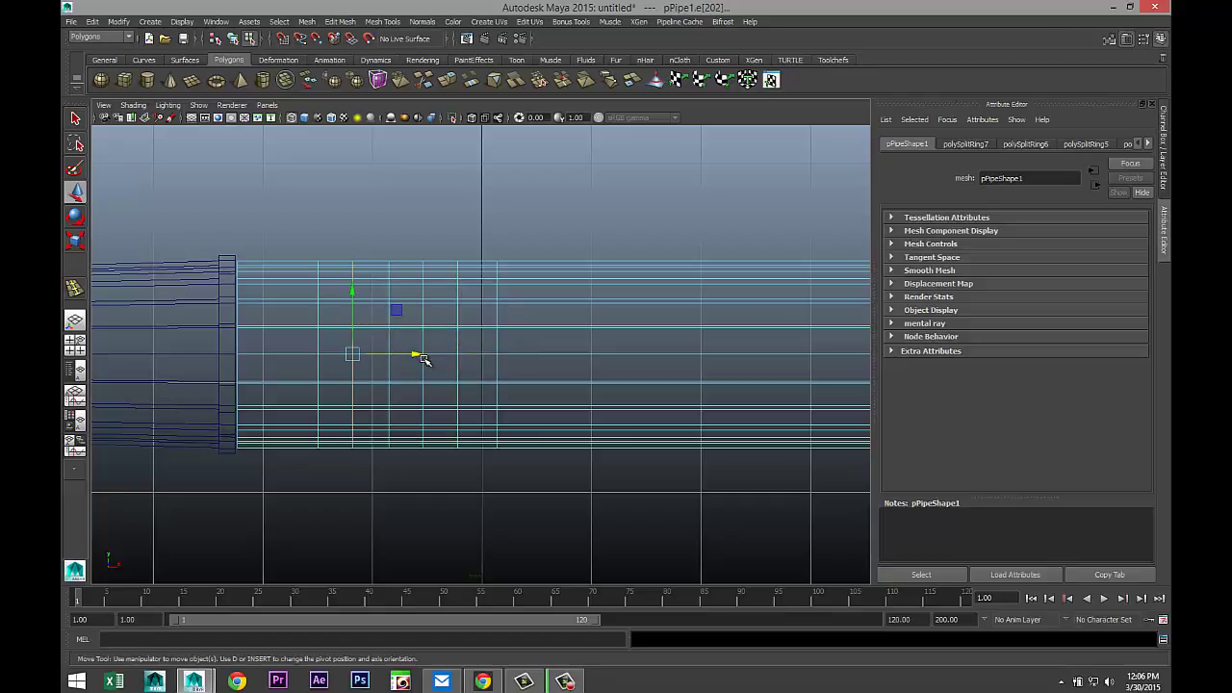
left_click_drag(418, 356, 383, 358)
left_click(318, 343)
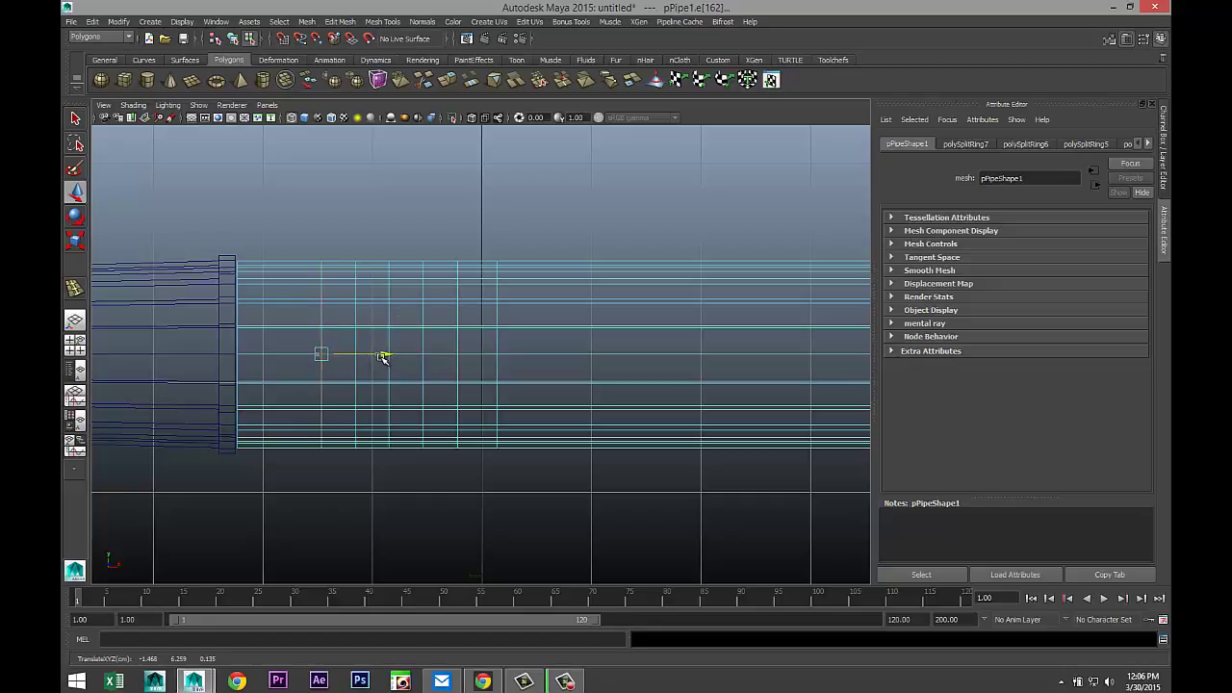
left_click(497, 318)
left_click_drag(557, 354, 556, 357)
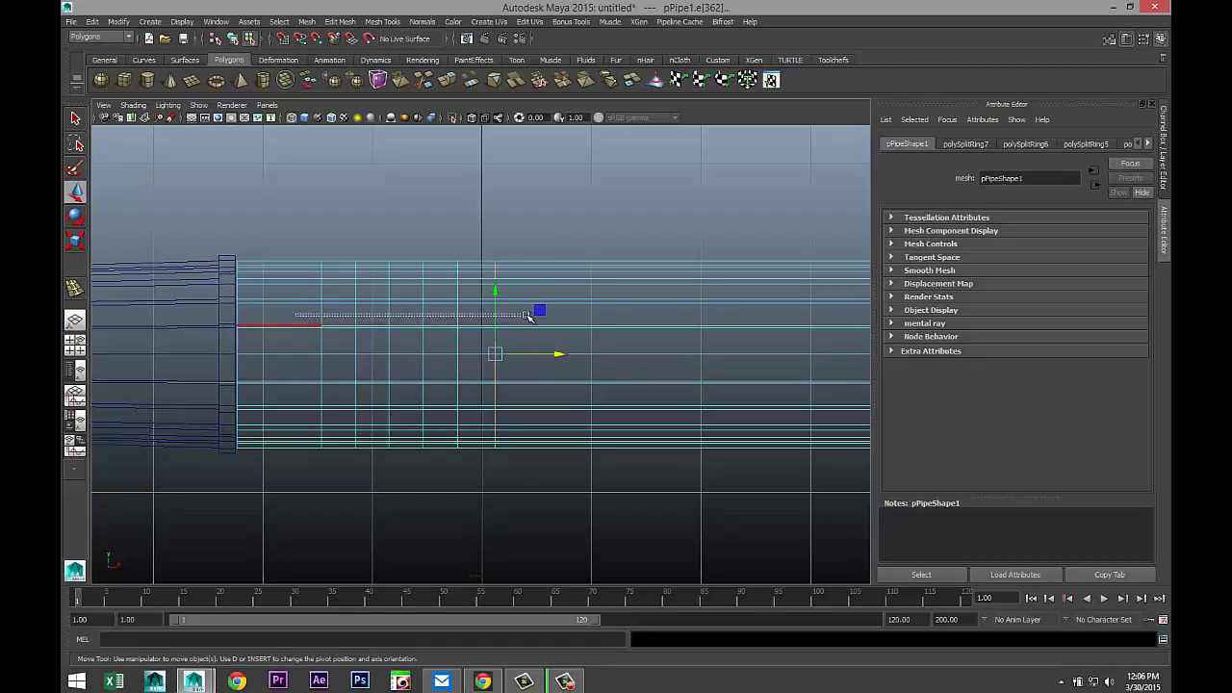
- Select all six inserted edge loops on the main pipe and bevel them into paired loops
key("ctrl+z")
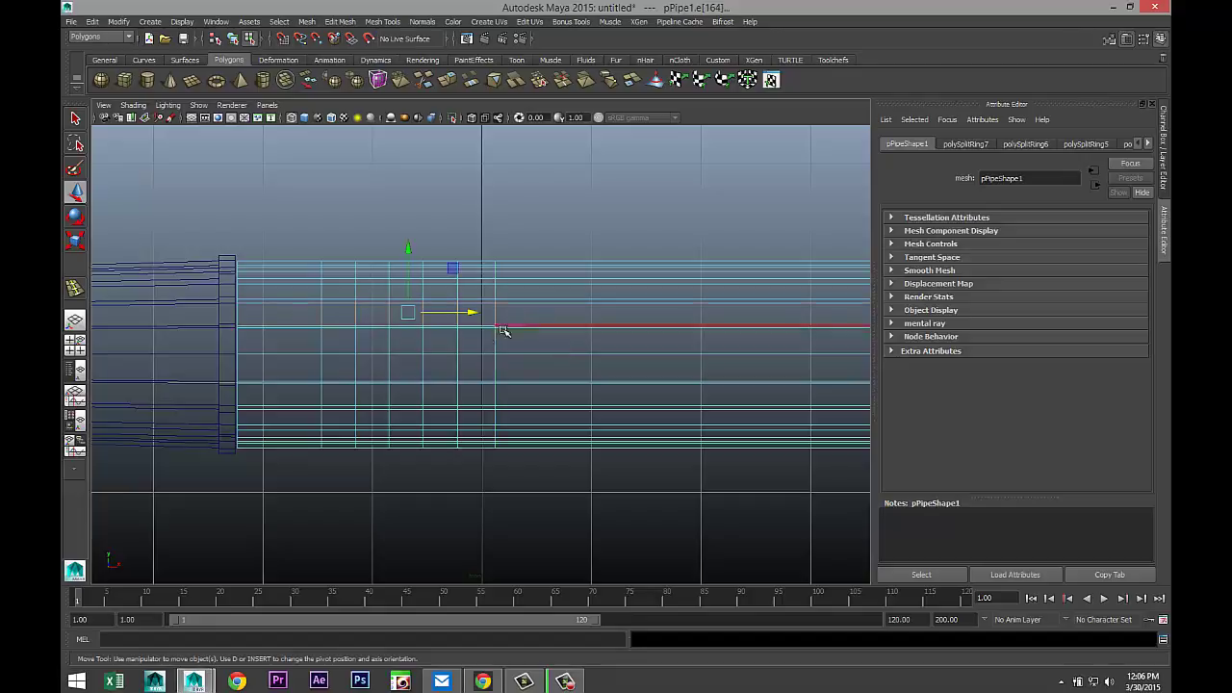
left_click(320, 347)
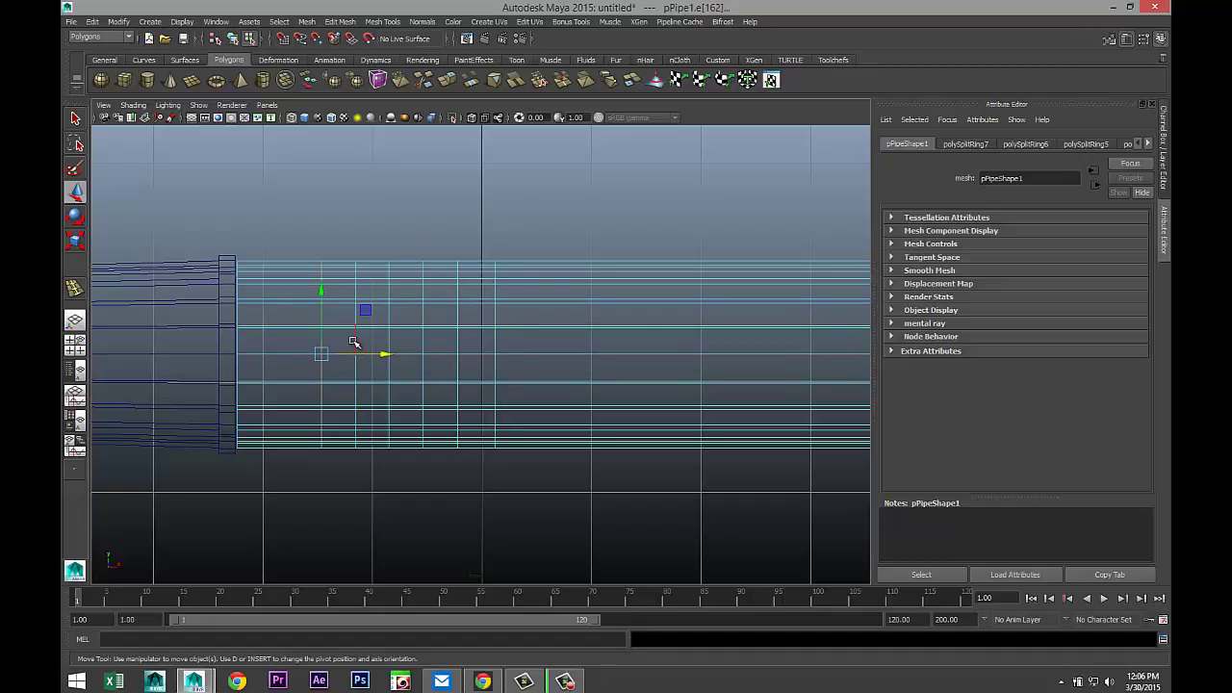
left_click_drag(386, 345, 495, 346)
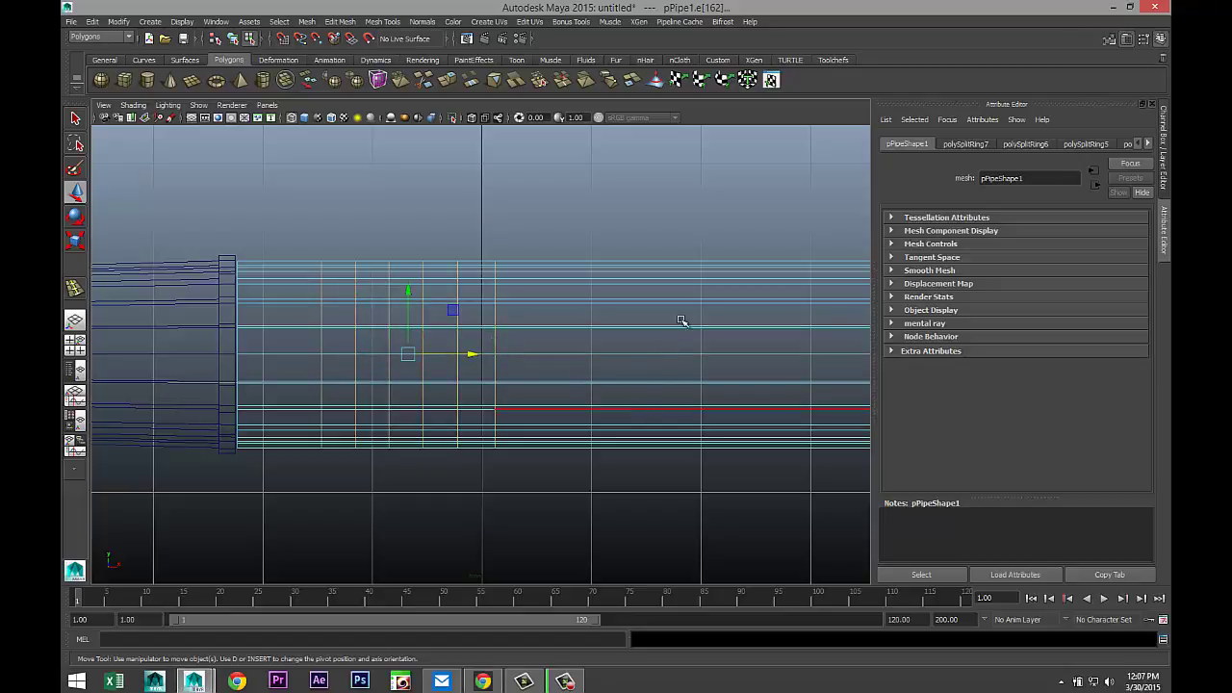
left_click(338, 24)
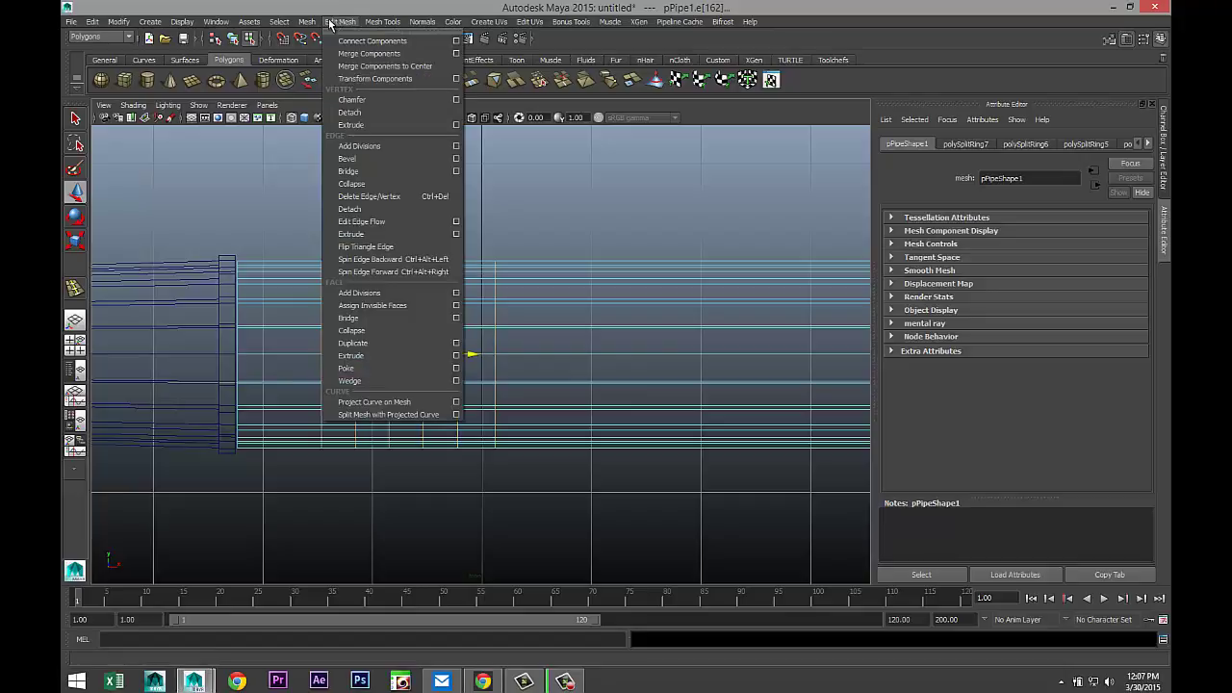
left_click(370, 159)
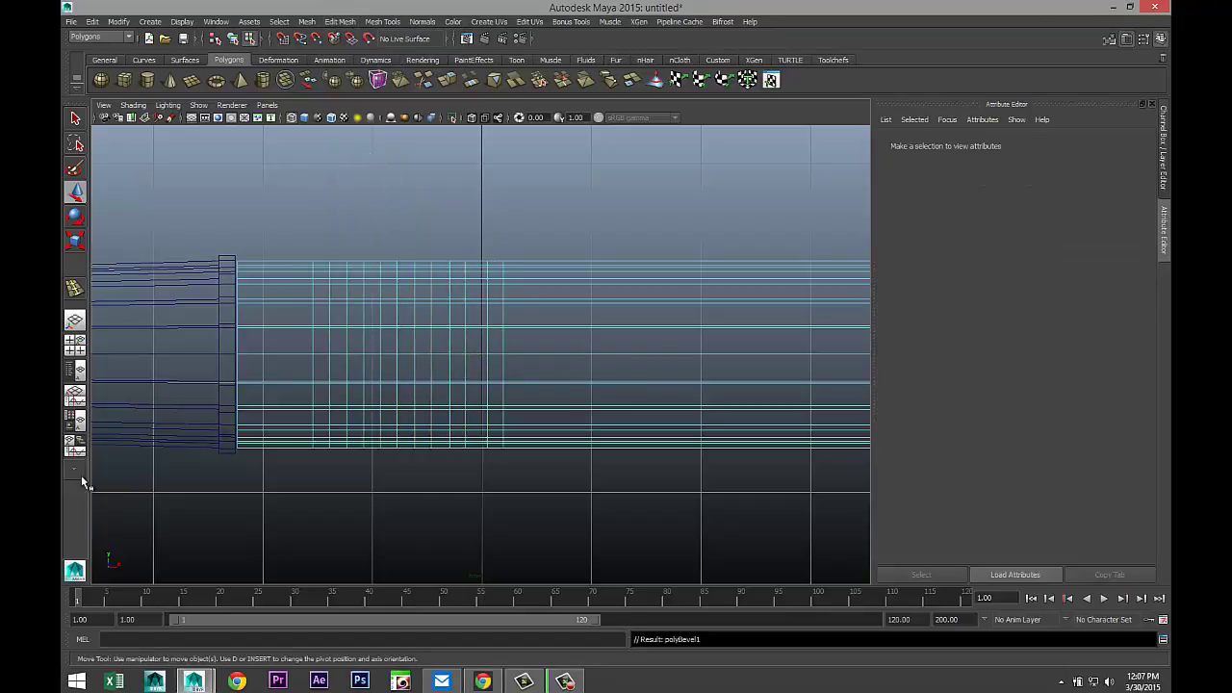
- In the perspective view, nudge the second-farthest beveled edge loop from the collar slightly along X and clear the selection
left_click(76, 347)
key("space")
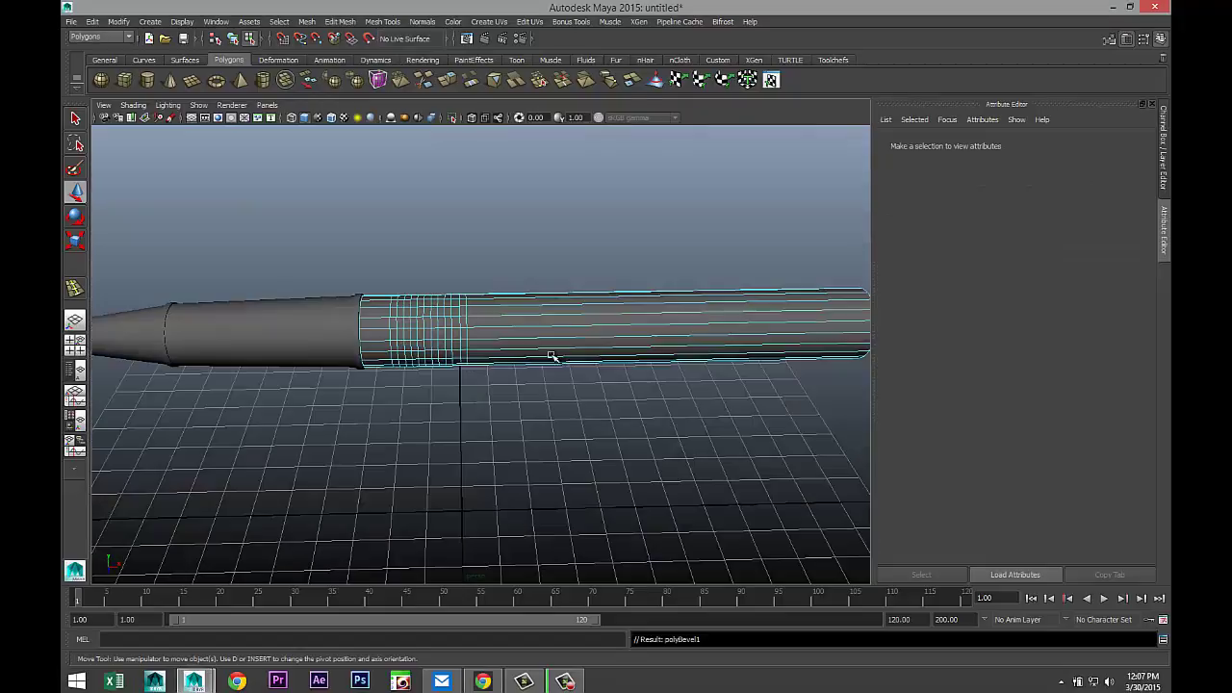
scroll(482, 469, "up", 3)
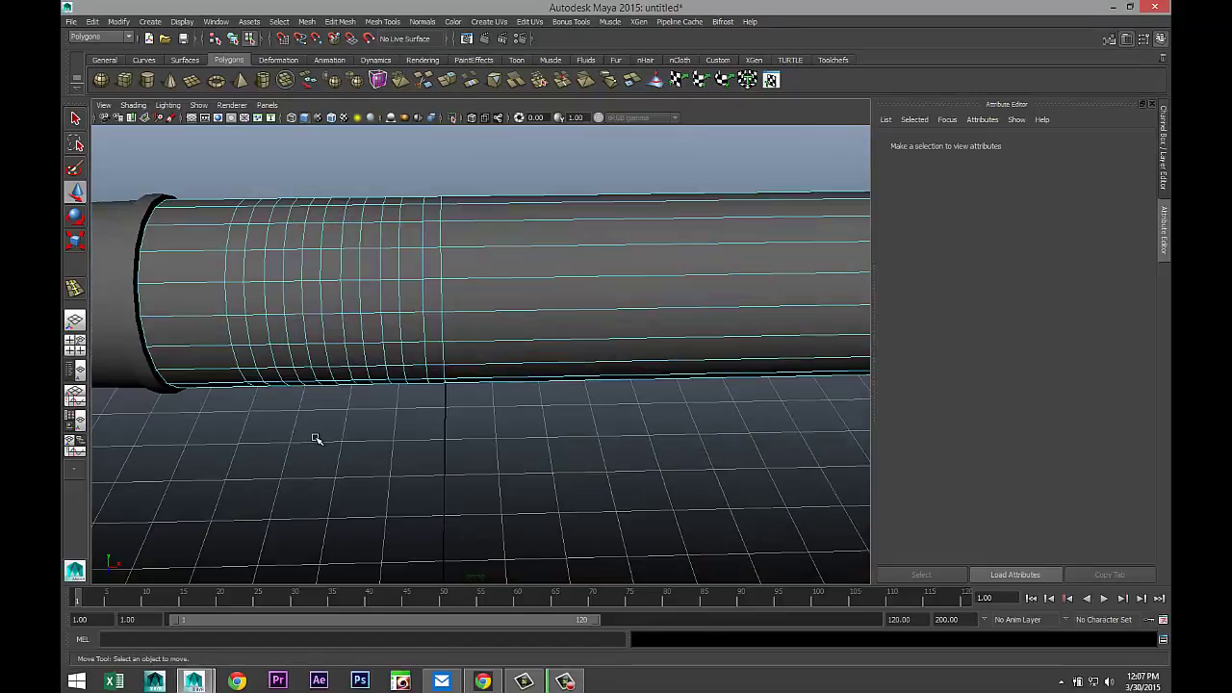
middle_click_drag(333, 446, 402, 473, "alt")
scroll(405, 470, "up", 2)
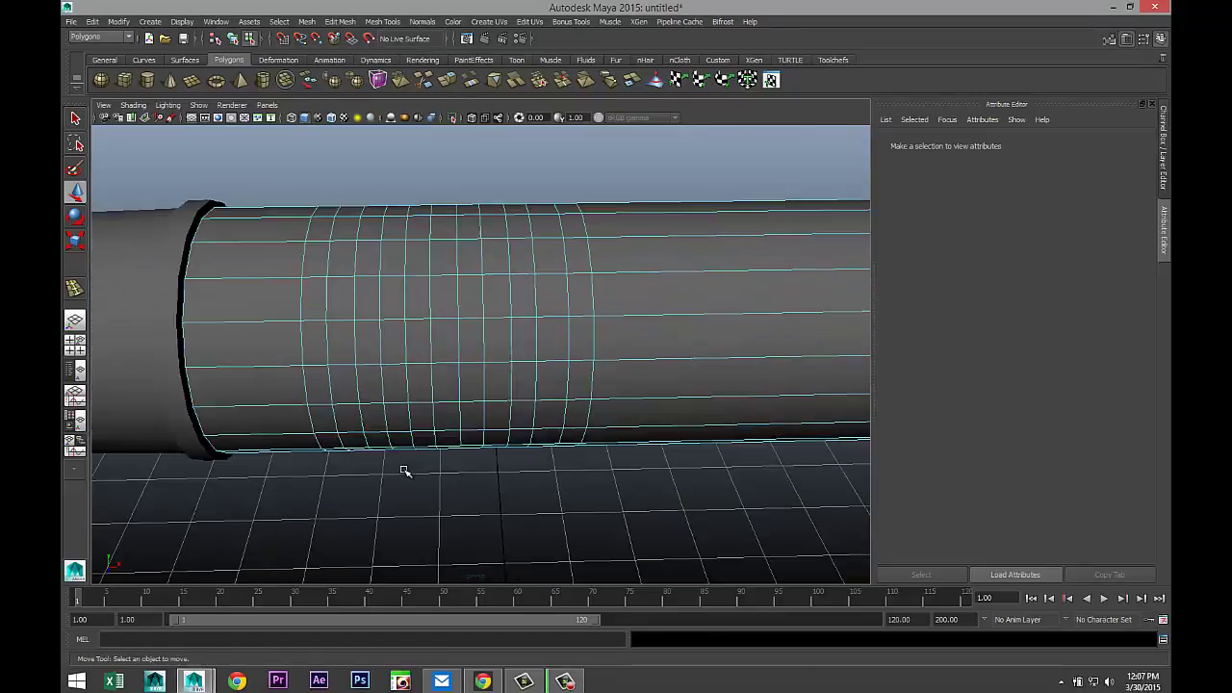
left_click(566, 257)
left_click_drag(616, 325, 616, 327)
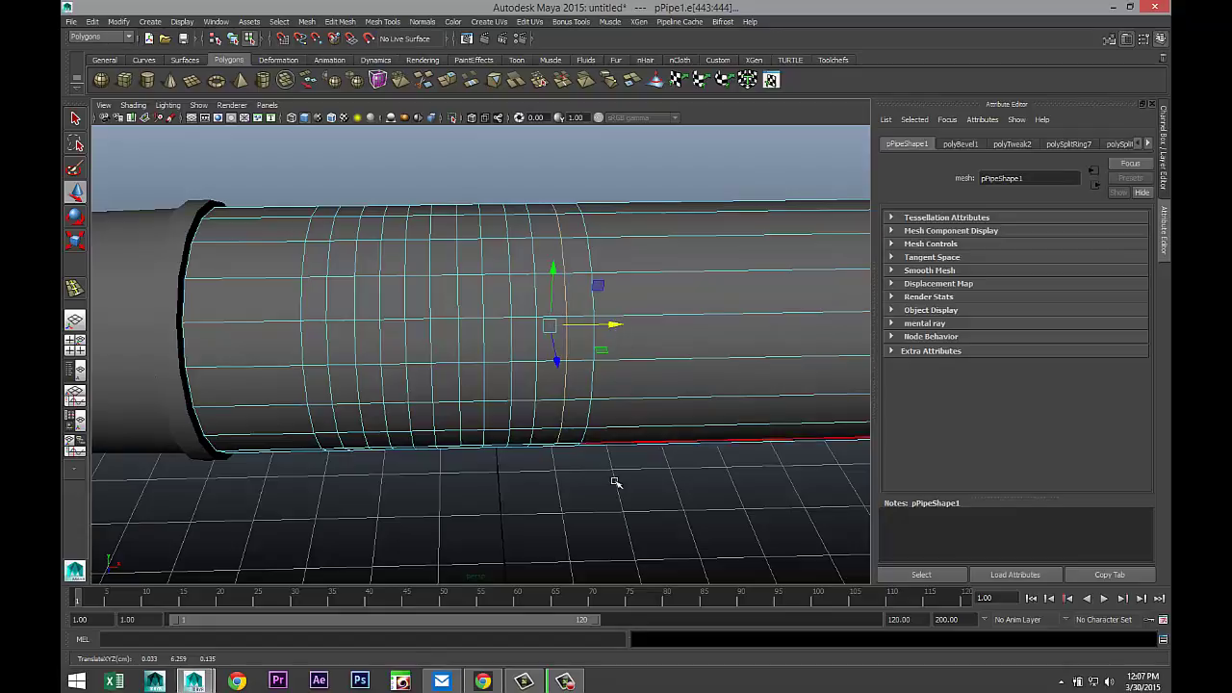
left_click(609, 492)
mouse_move(552, 482)
left_mouse_down("alt")
mouse_move(555, 468)
mouse_move(555, 500)
left_mouse_up("alt")
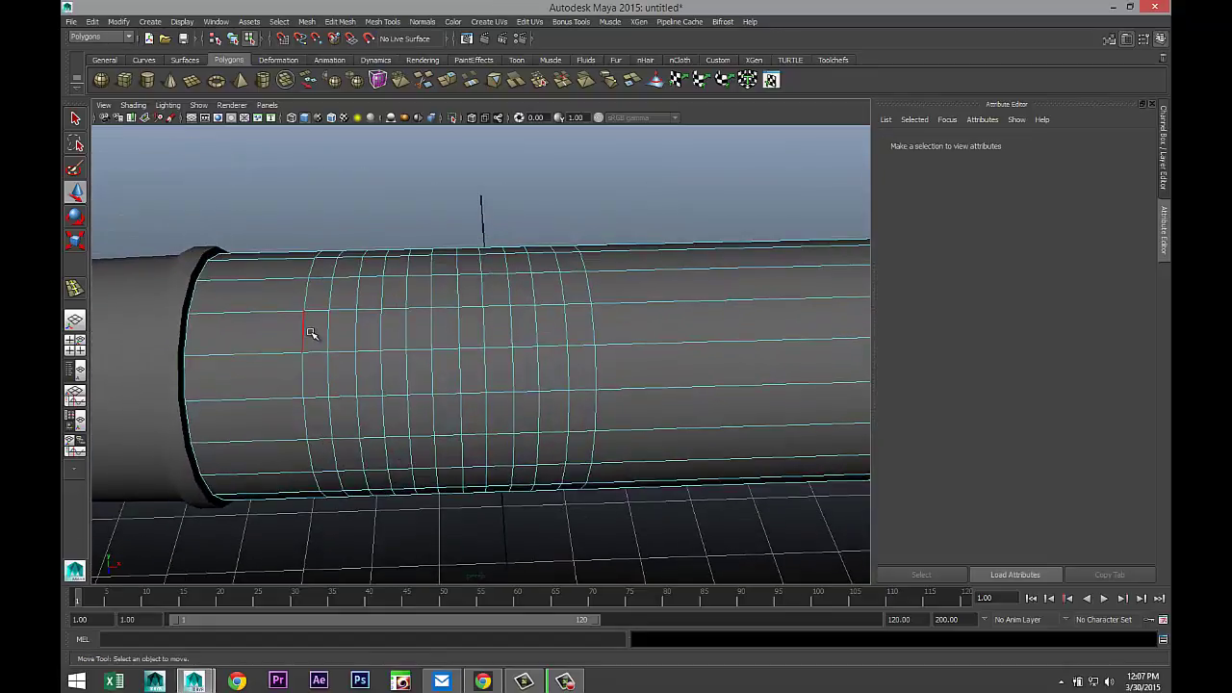
- Select the six narrow face rings between the beveled loop pairs, leaving the bands between them unselected
right_click_drag(309, 335, 316, 362)
left_click(314, 334)
double_click(317, 295, "shift")
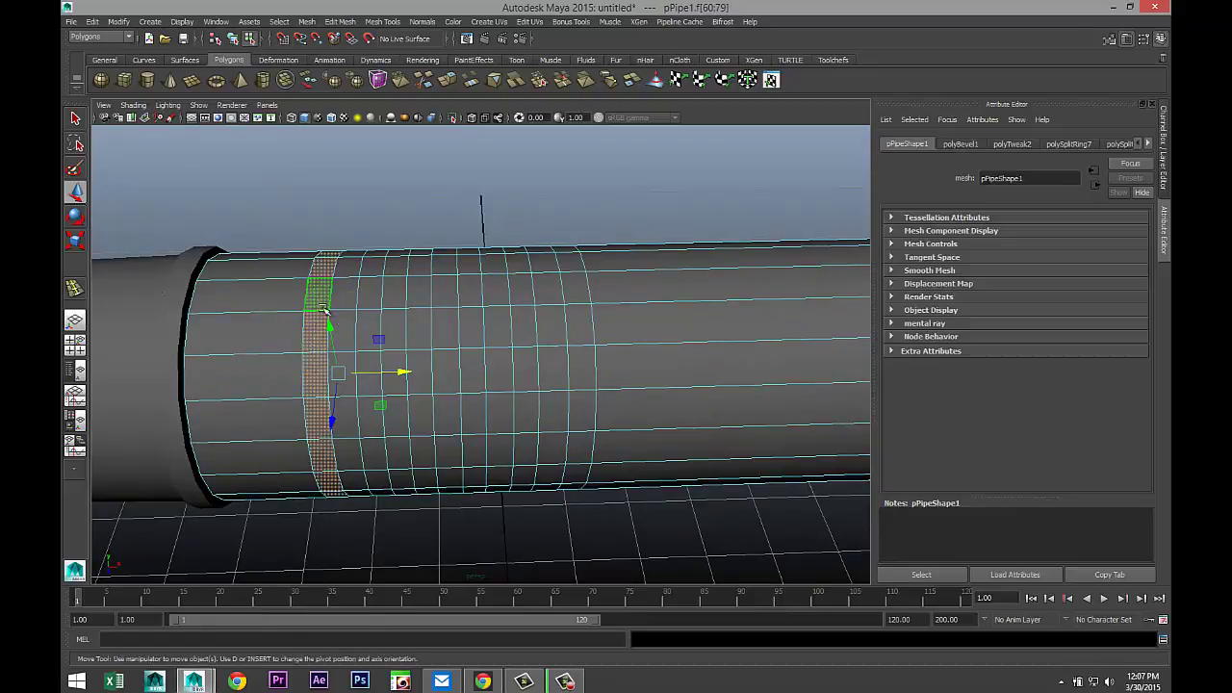
double_click(371, 310, "shift")
left_click(416, 293, "shift")
left_click(426, 325, "shift")
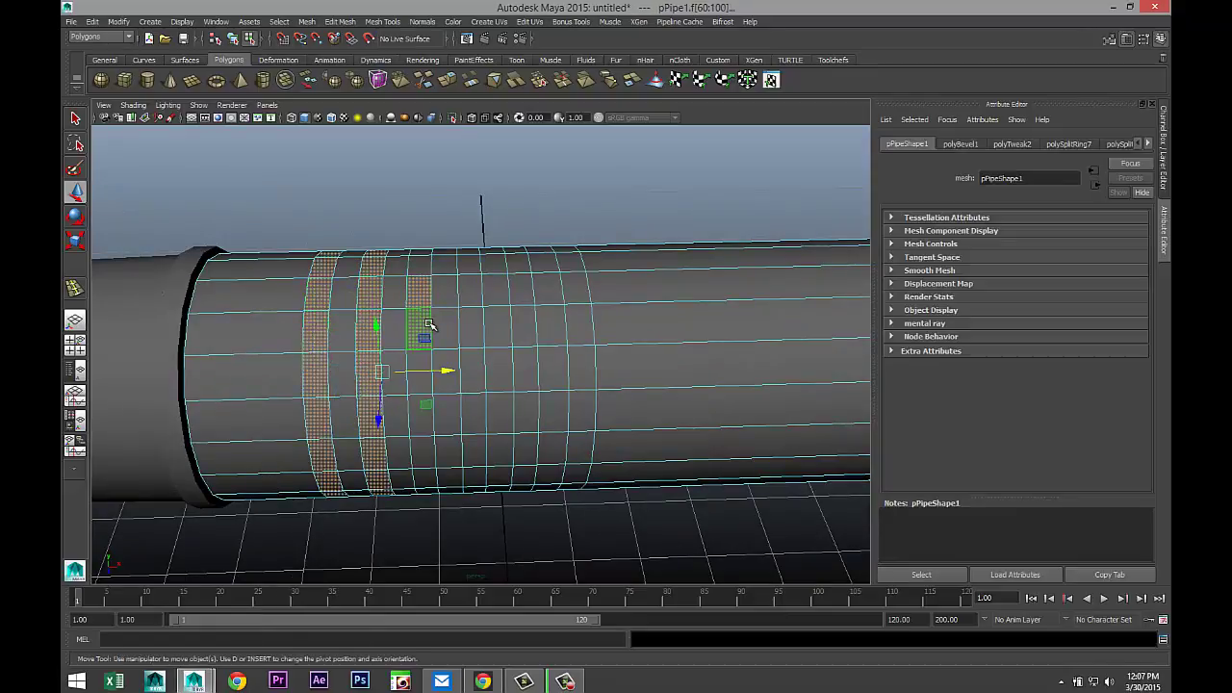
double_click(426, 325, "shift")
left_click(469, 285, "shift")
double_click(472, 325, "shift")
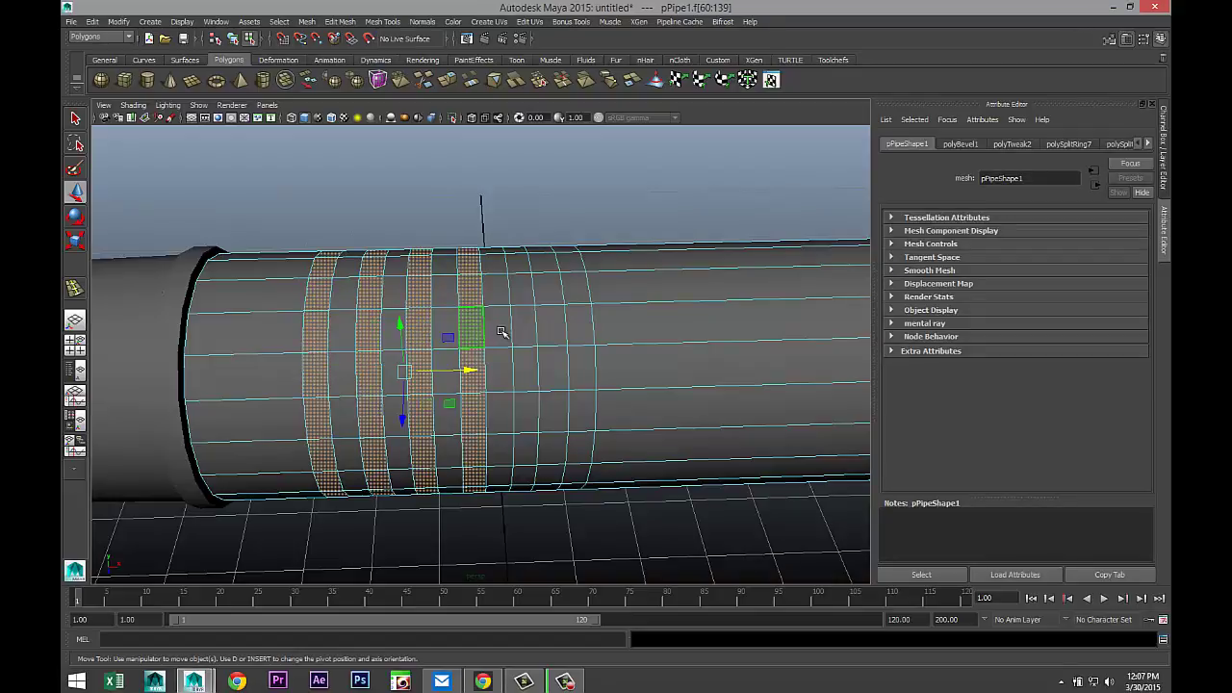
left_click(521, 285, "shift")
double_click(523, 323, "shift")
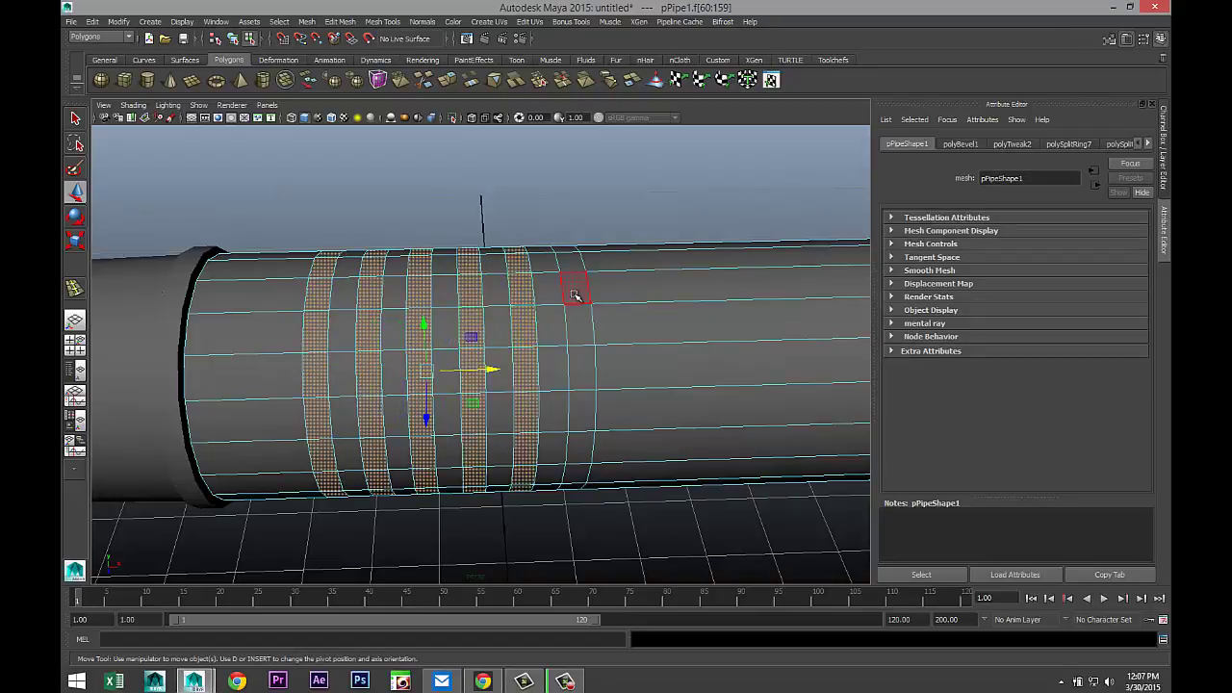
left_click(575, 294, "shift")
double_click(577, 326, "shift")
scroll(587, 356, "down", 3)
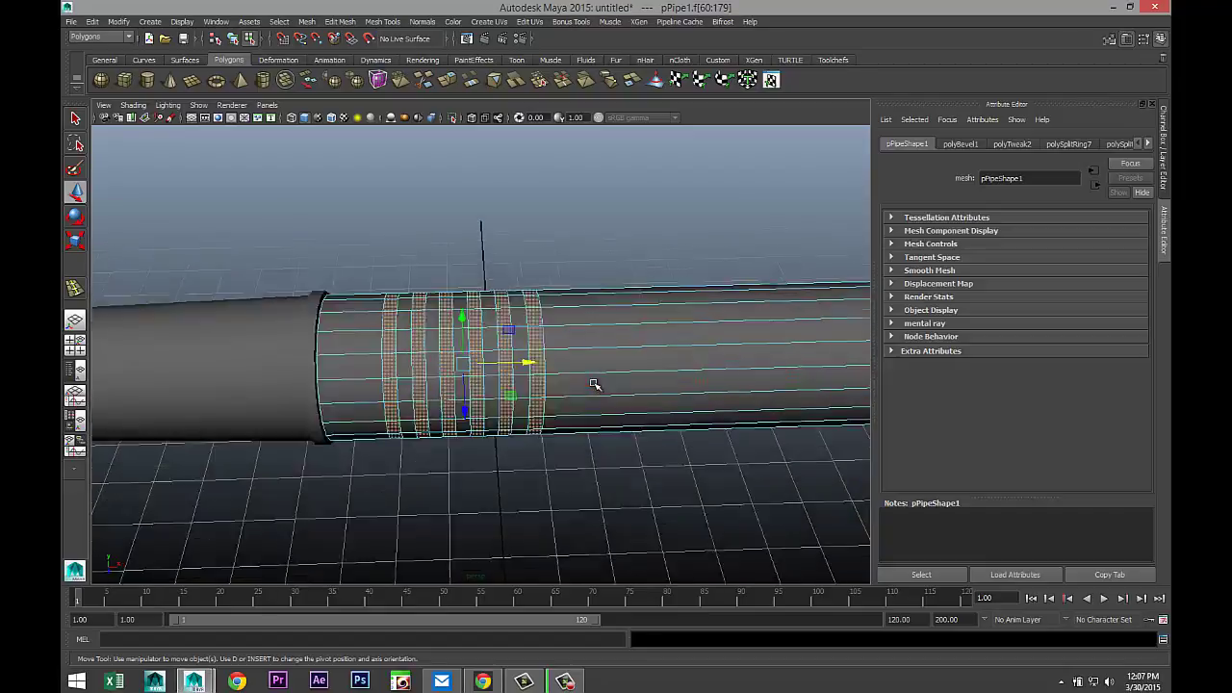
scroll(594, 385, "up", 2)
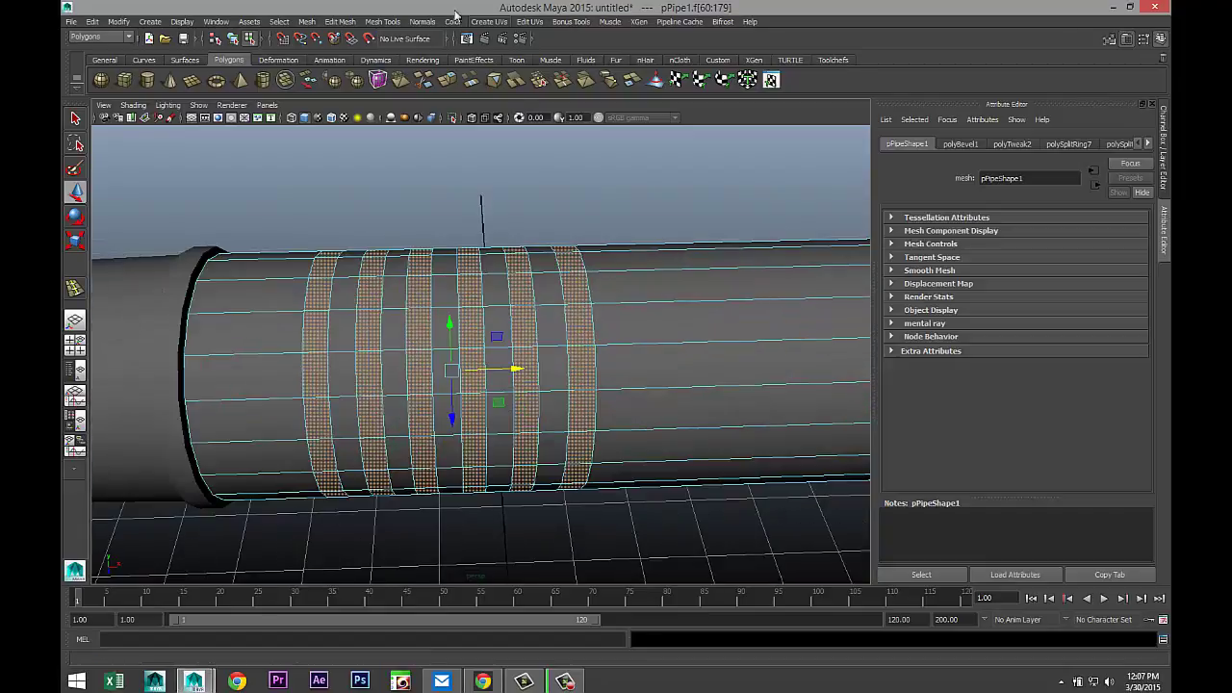
- Extrude the six selected face rings outward with a thickness of 0.1 to form raised ribs
left_click(341, 21)
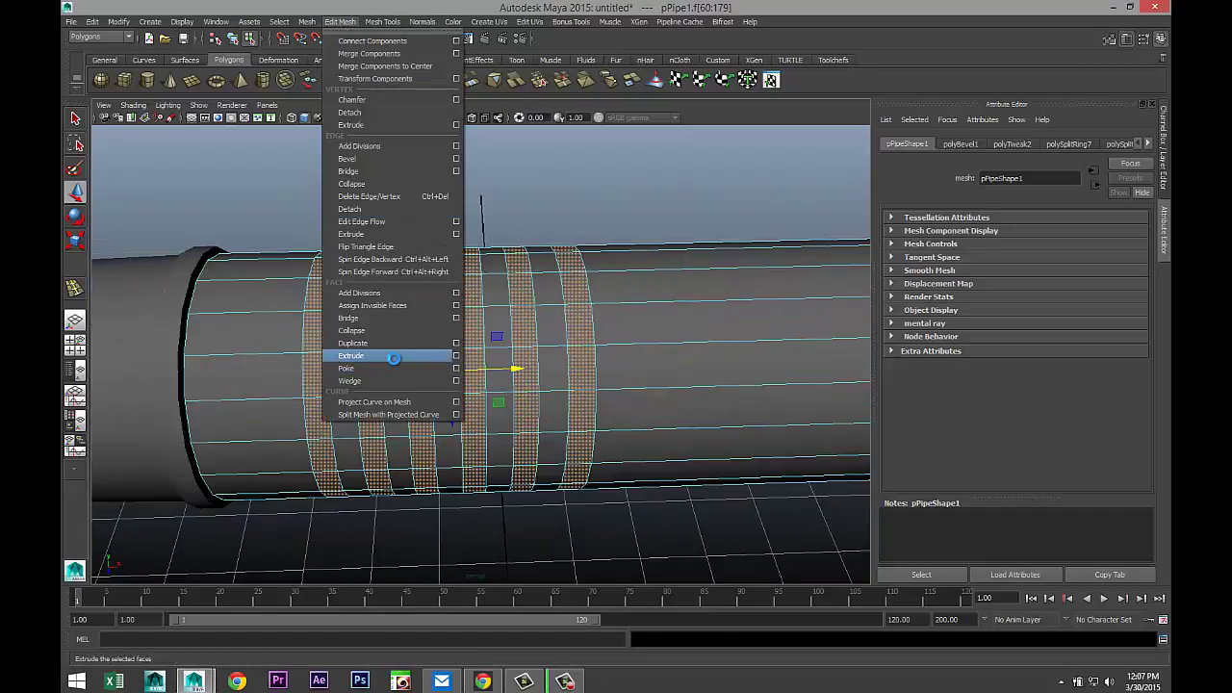
left_click(393, 356)
left_click(459, 323)
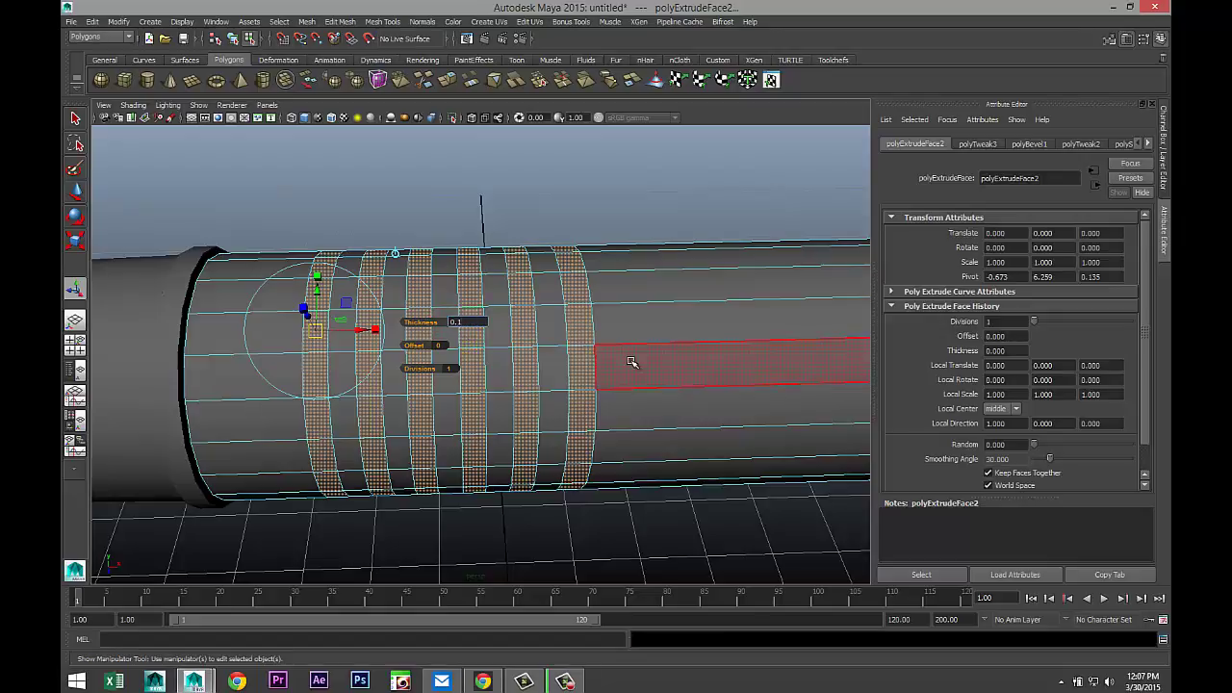
type("0.1")
key("Return")
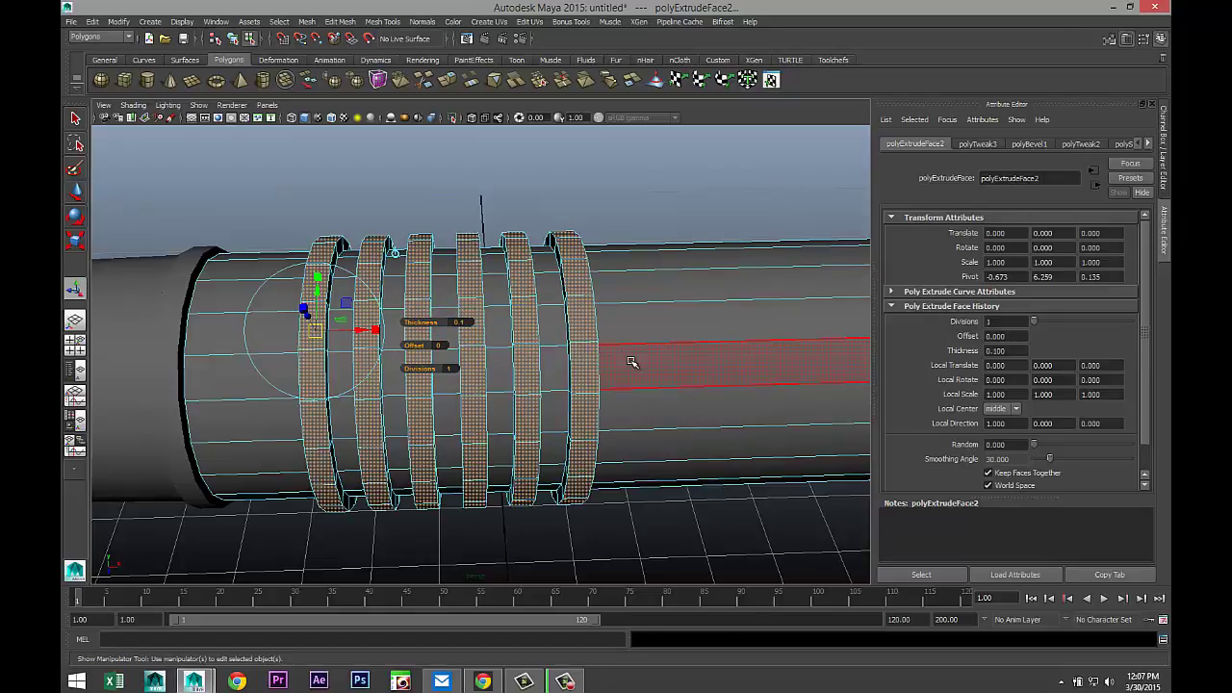
- Return to object mode, preview the main pipe smoothed, and examine the ribs and the joint with the tapered segment
left_click(690, 520)
right_click_drag(653, 334, 691, 318)
left_click(683, 310)
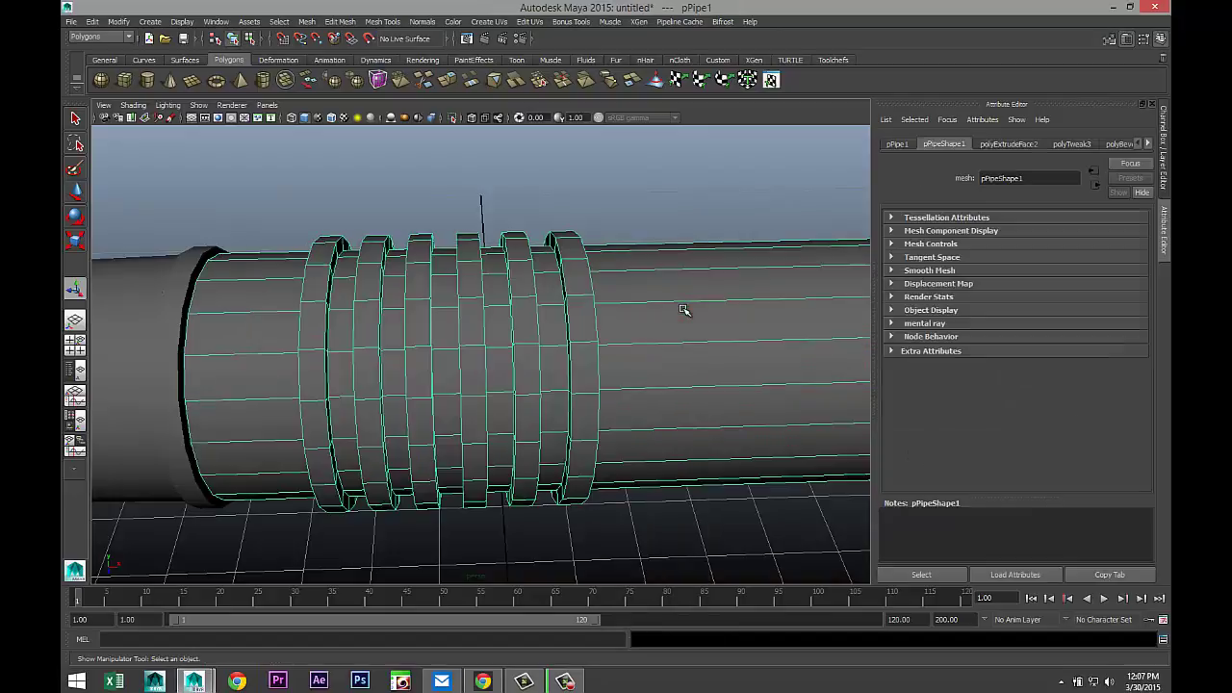
key("3")
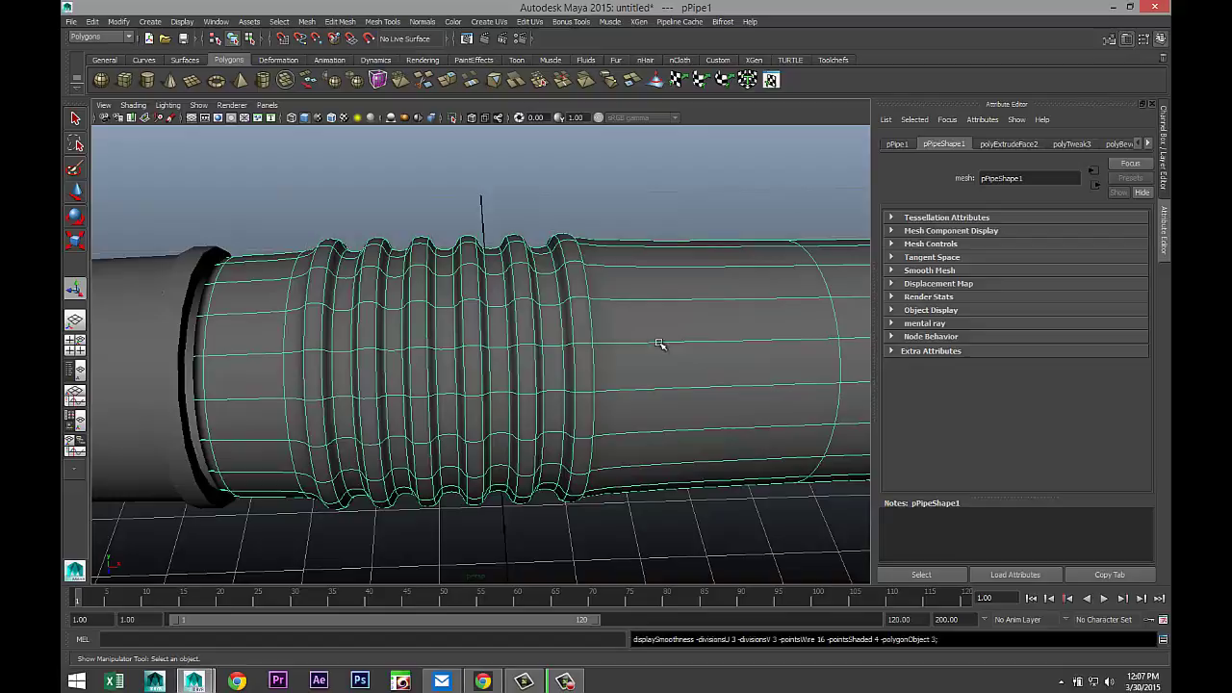
left_click(631, 204)
scroll(610, 244, "down", 5)
scroll(607, 257, "down", 5)
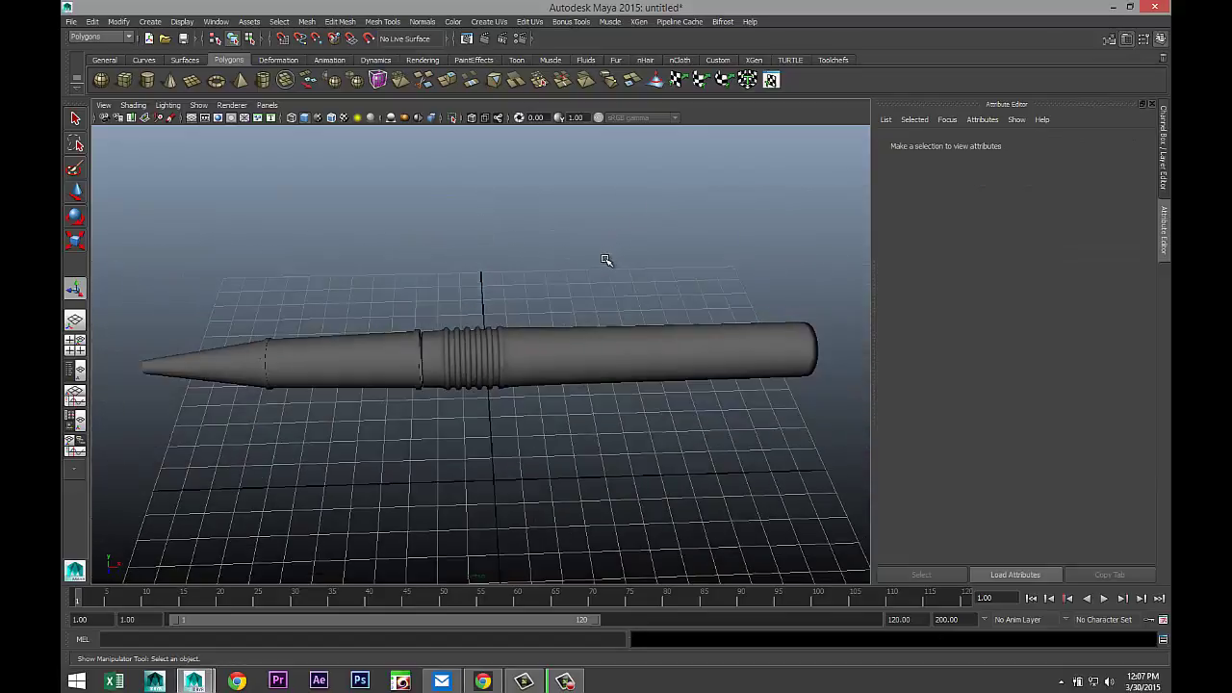
scroll(536, 357, "up", 3)
scroll(459, 440, "up", 4)
middle_click_drag(322, 469, 481, 472, "alt")
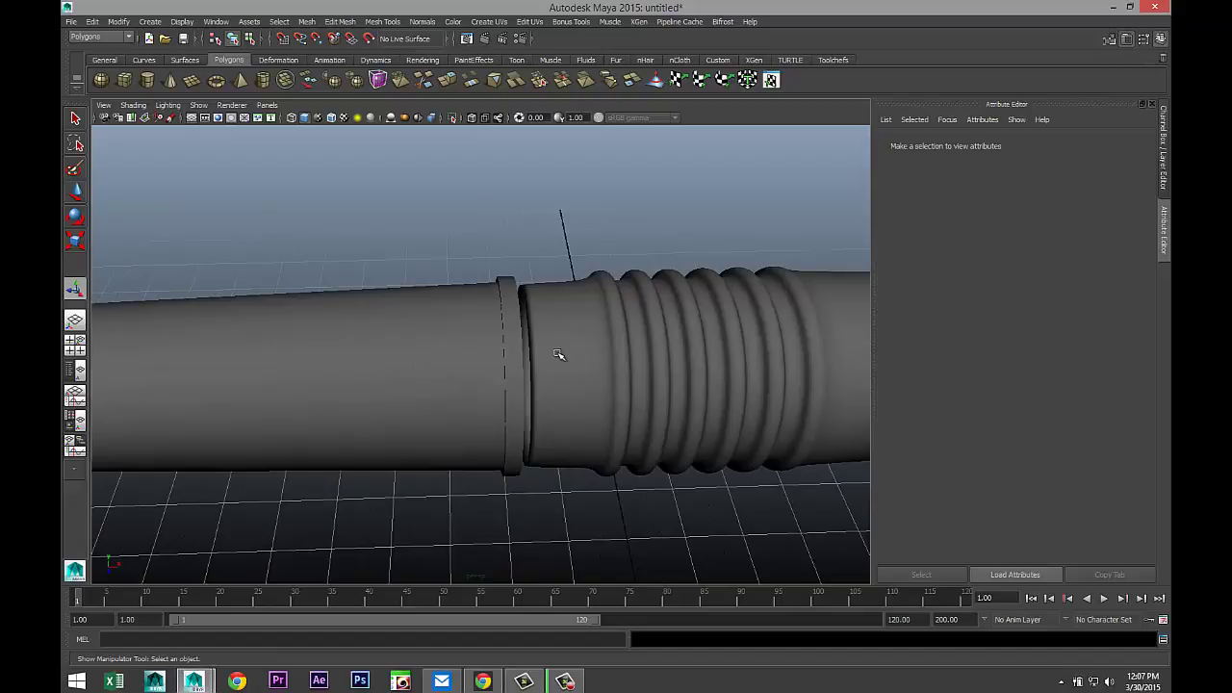
- Turn off the main pipe's smooth preview and insert an edge loop close to its end at the tapered segment's collar
left_click(558, 356)
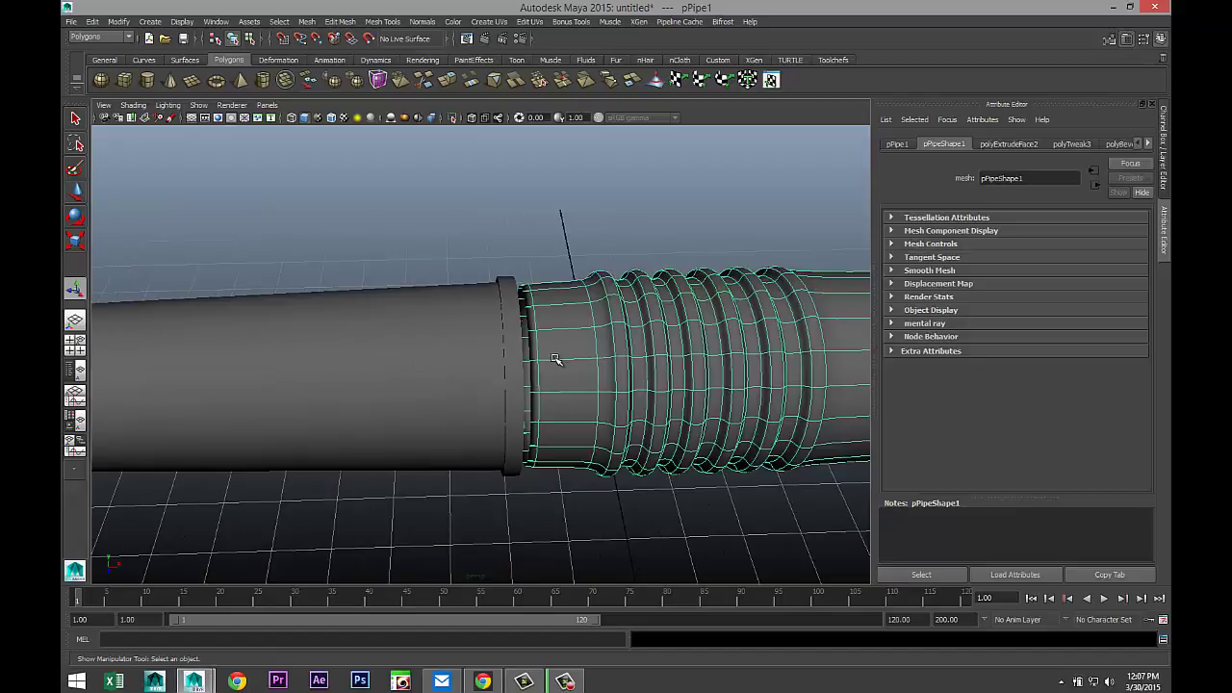
key("1")
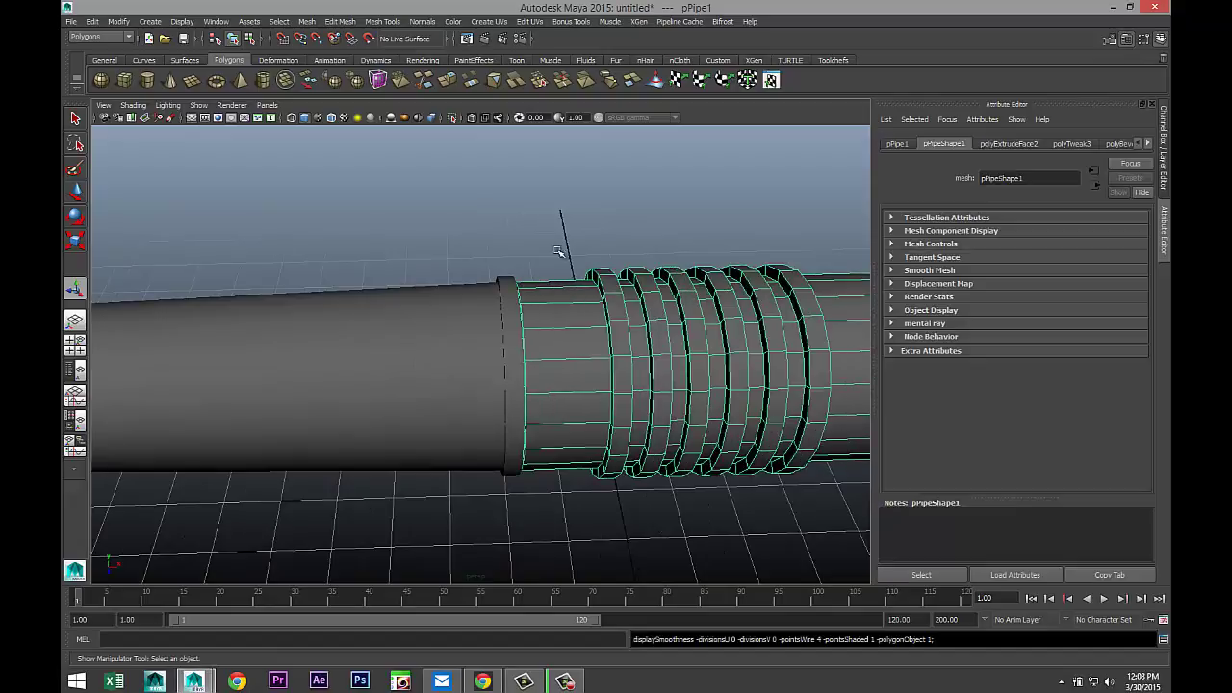
left_click(380, 23)
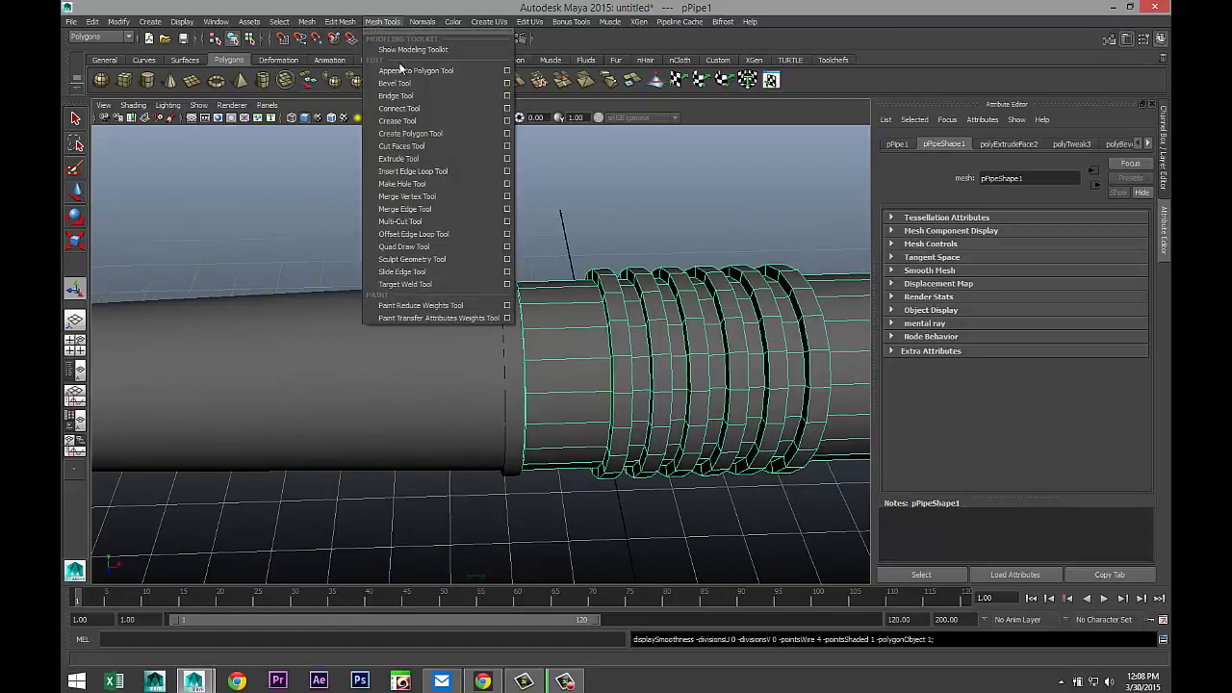
left_click(450, 174)
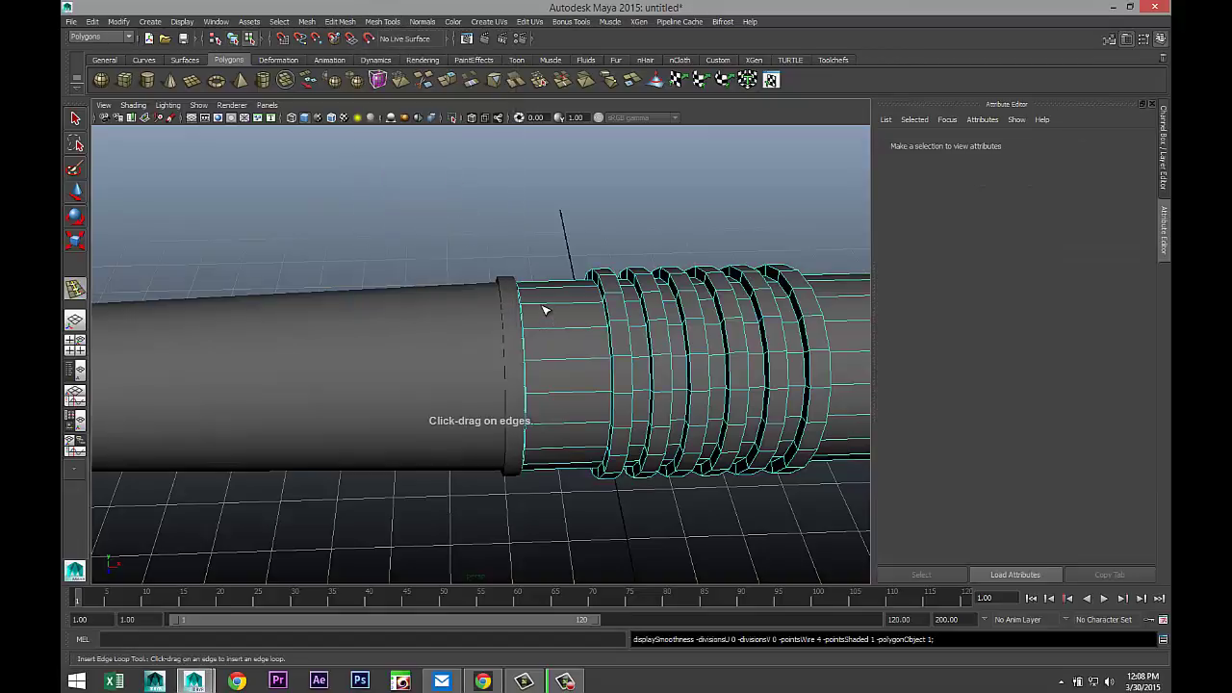
left_click_drag(539, 308, 525, 314)
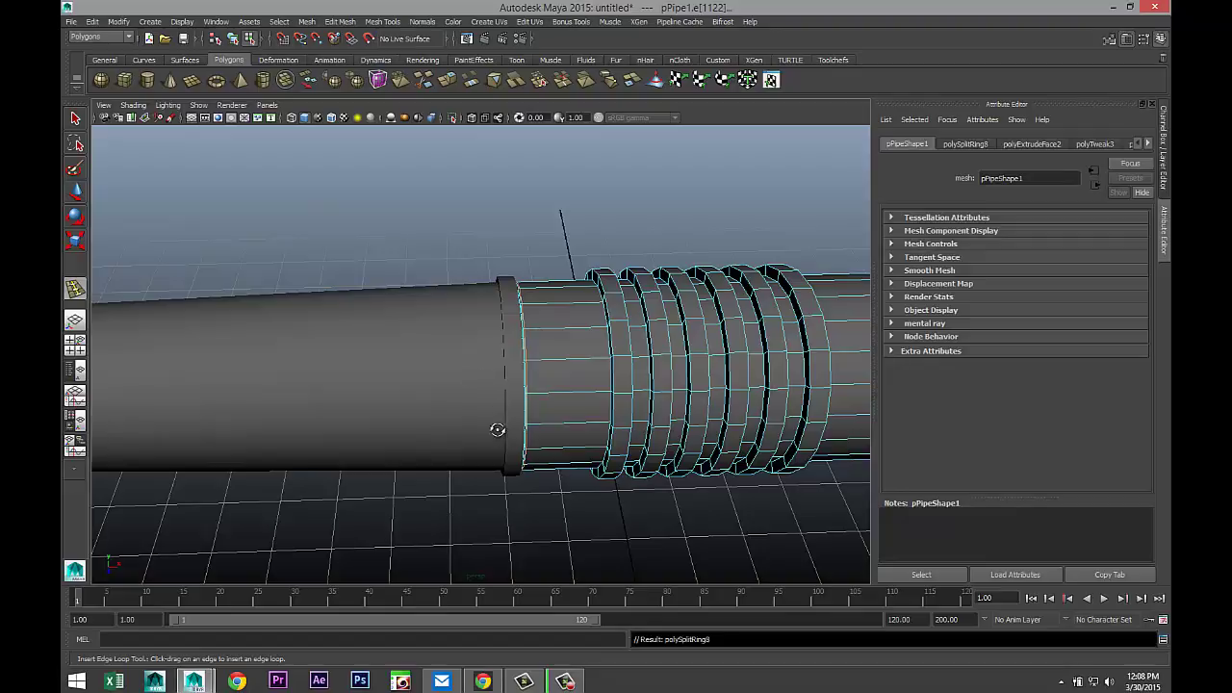
left_click_drag(498, 430, 623, 387, "alt")
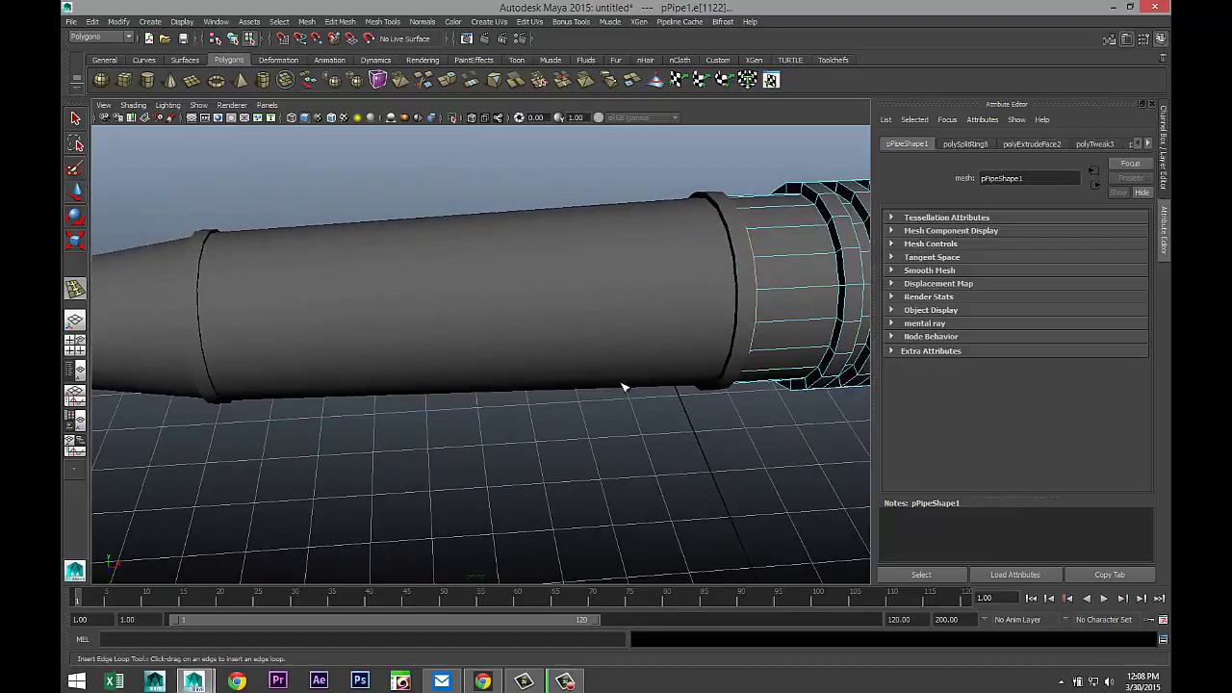
scroll(592, 423, "down", 3)
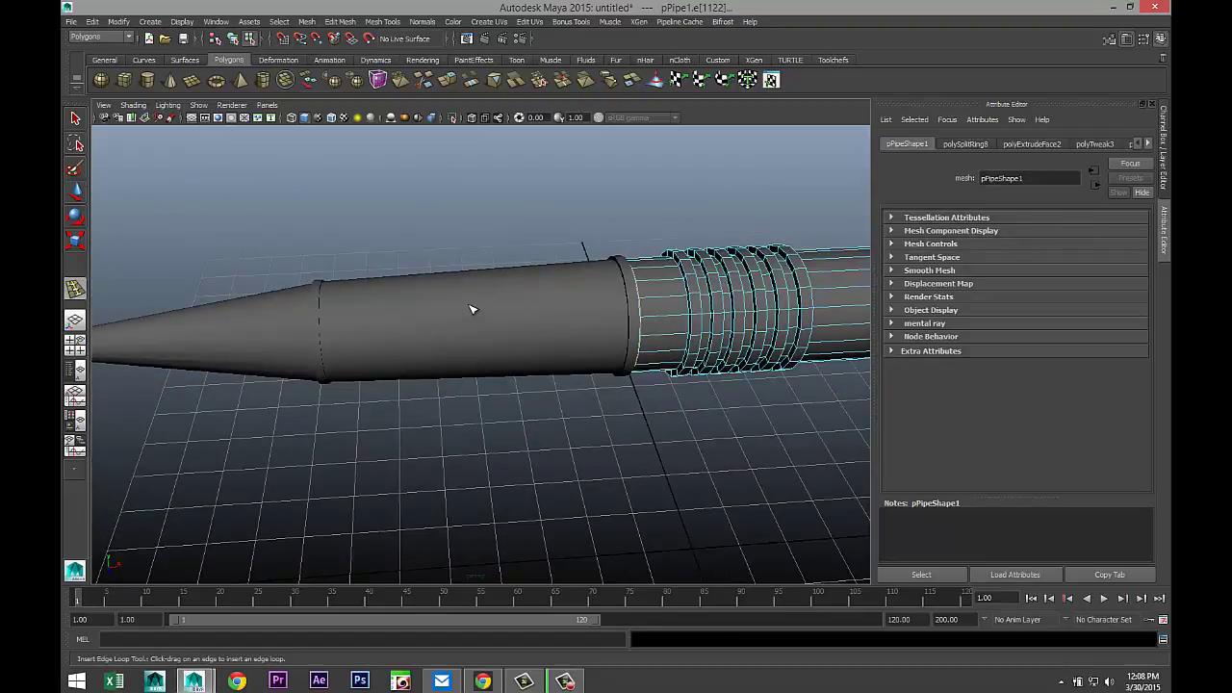
left_click(472, 309)
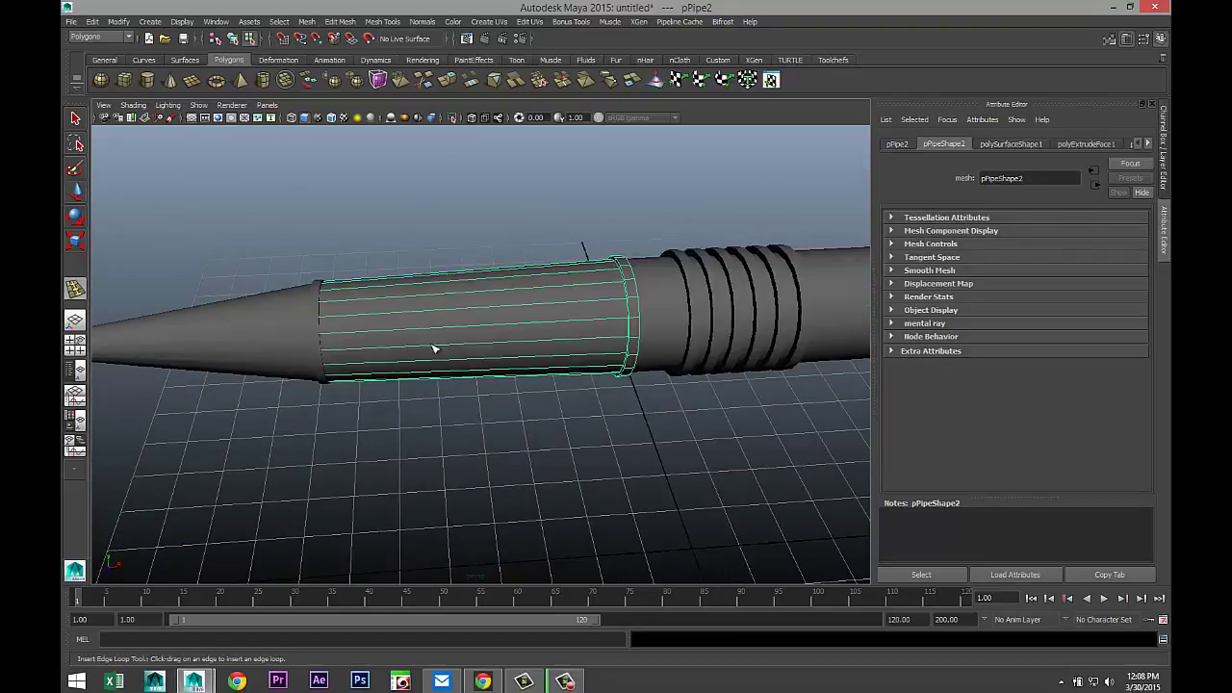
left_click(288, 324)
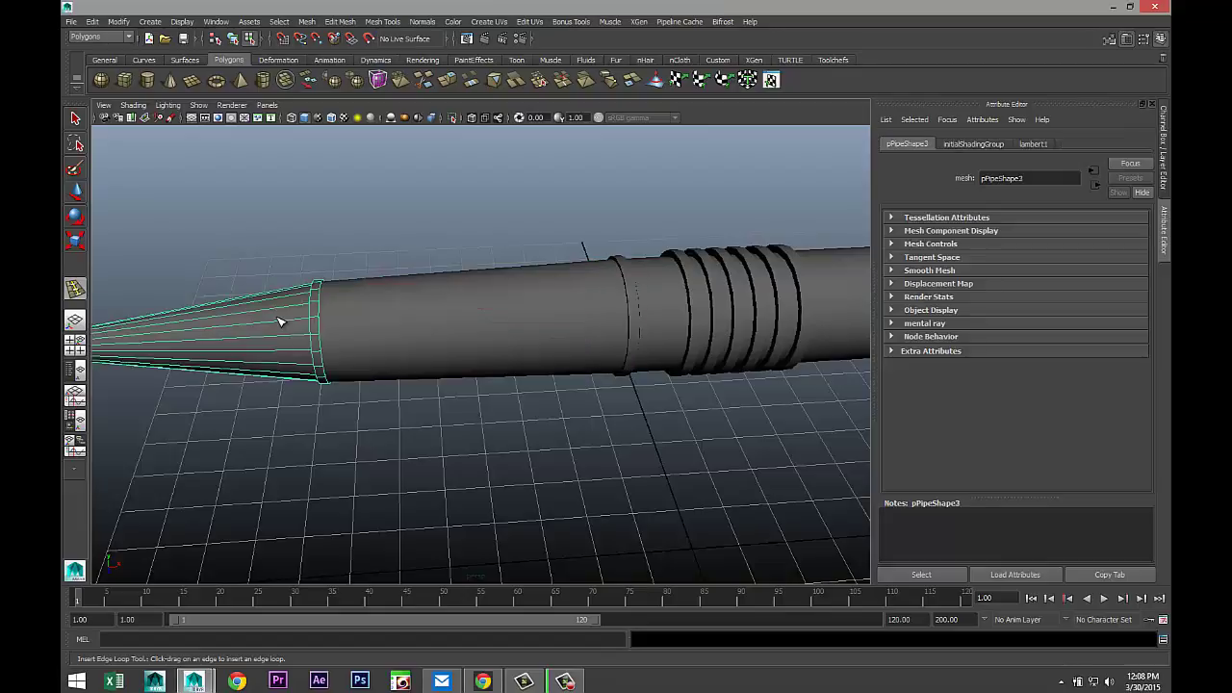
left_click(408, 311)
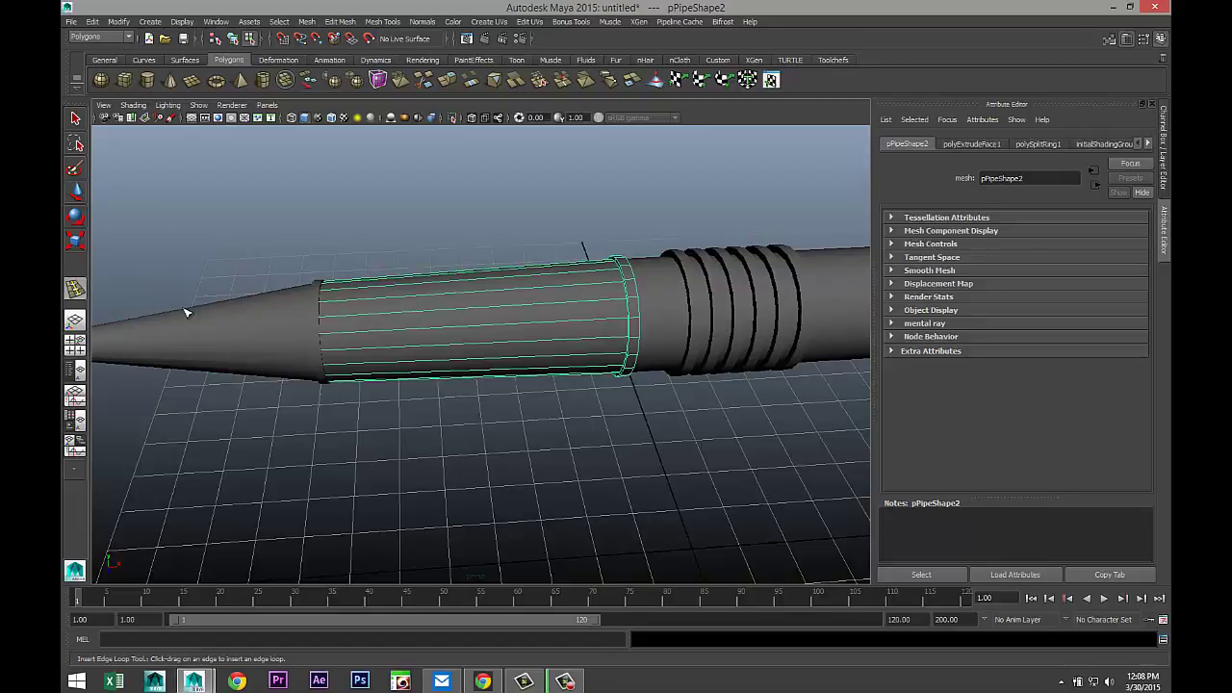
left_click(269, 326)
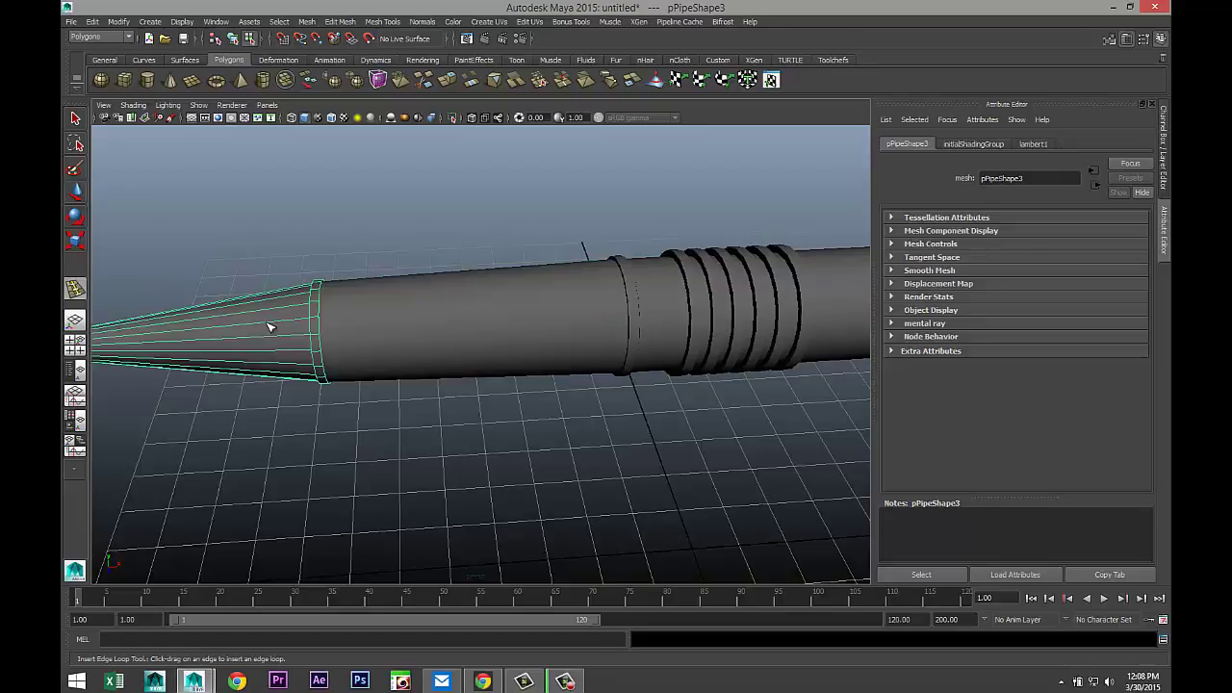
right_click(434, 304)
left_click(435, 336)
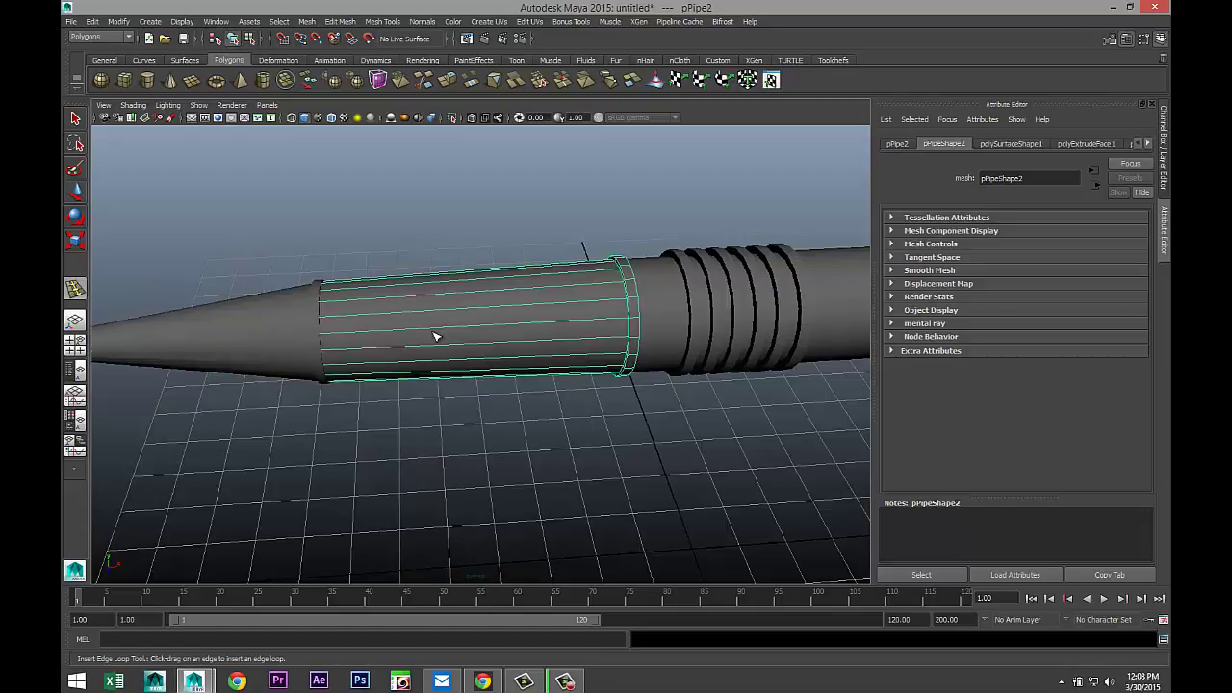
- Combine the conical tip and the tapered middle segment into a single mesh
left_click(241, 326)
scroll(357, 426, "down", 5)
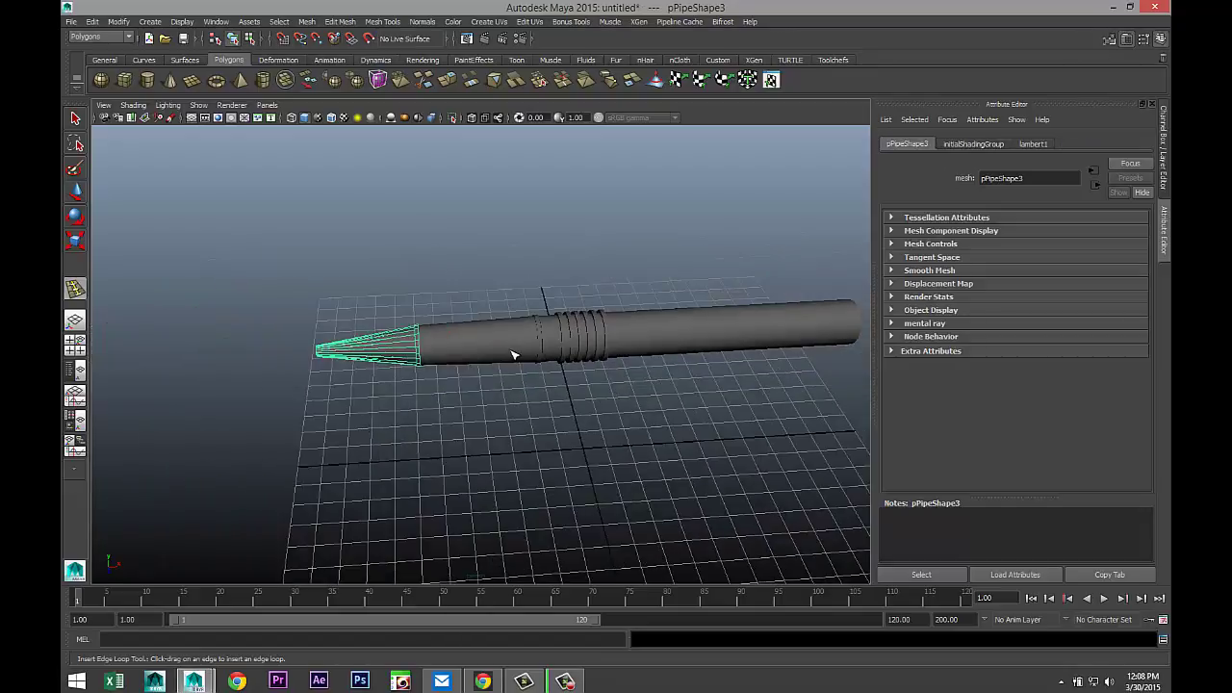
key("q")
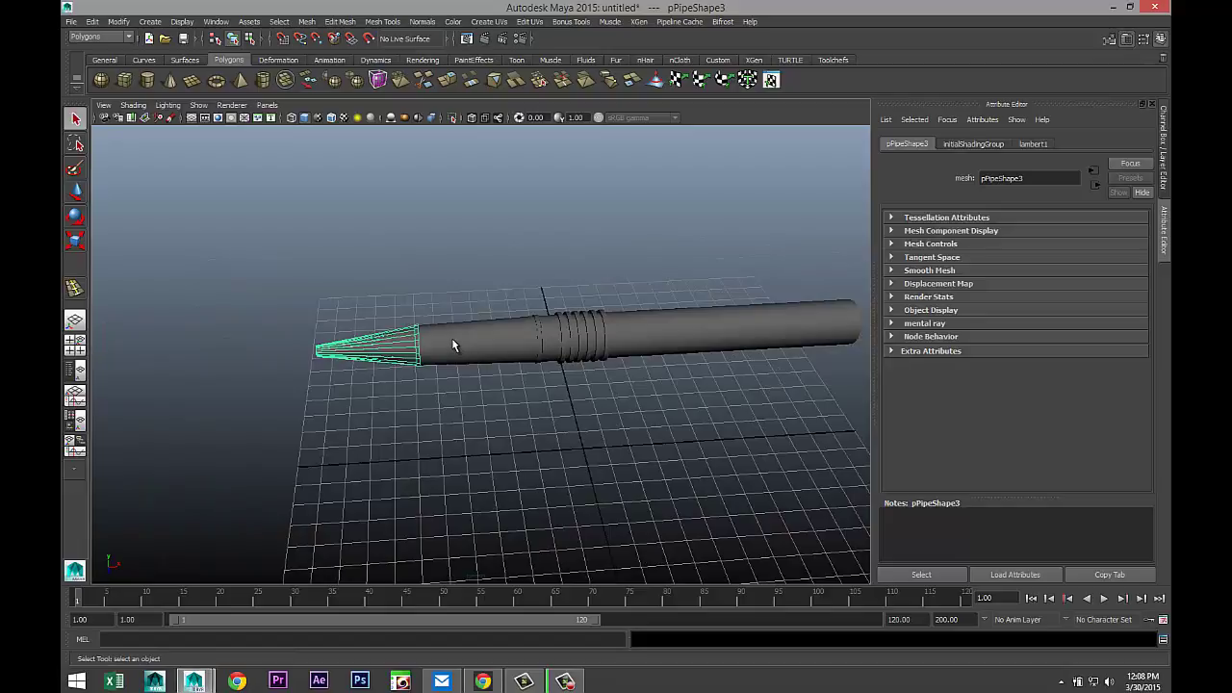
left_click(452, 340)
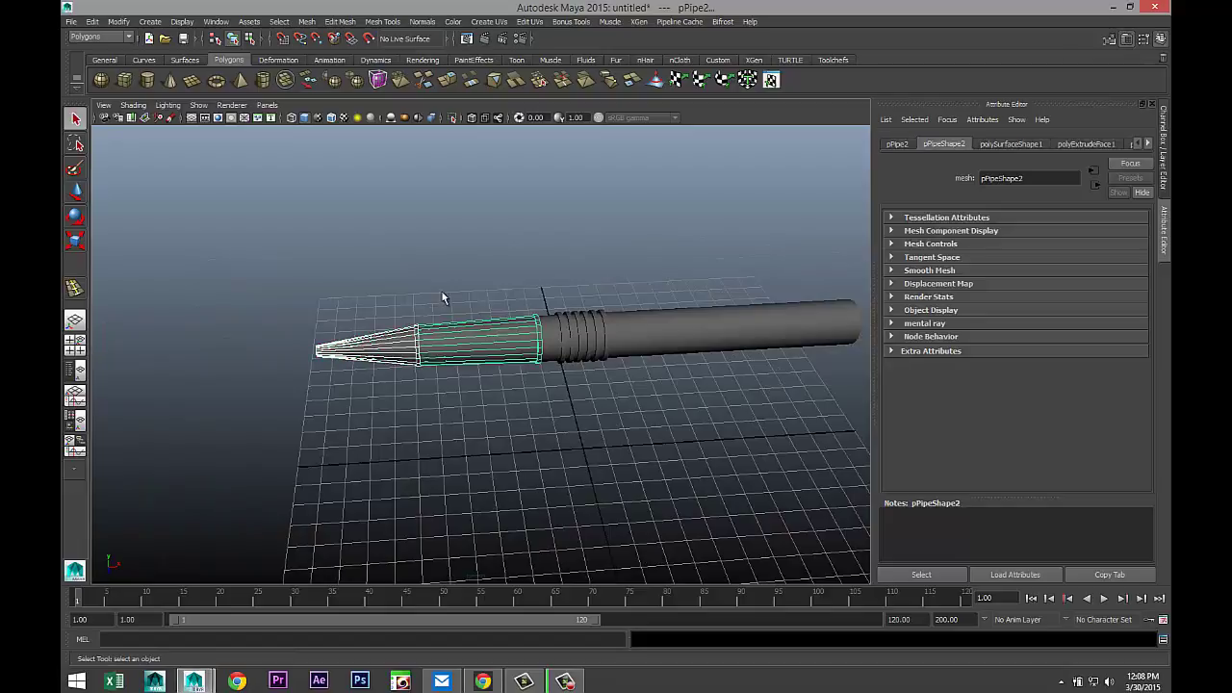
left_click(307, 21)
left_click(337, 58)
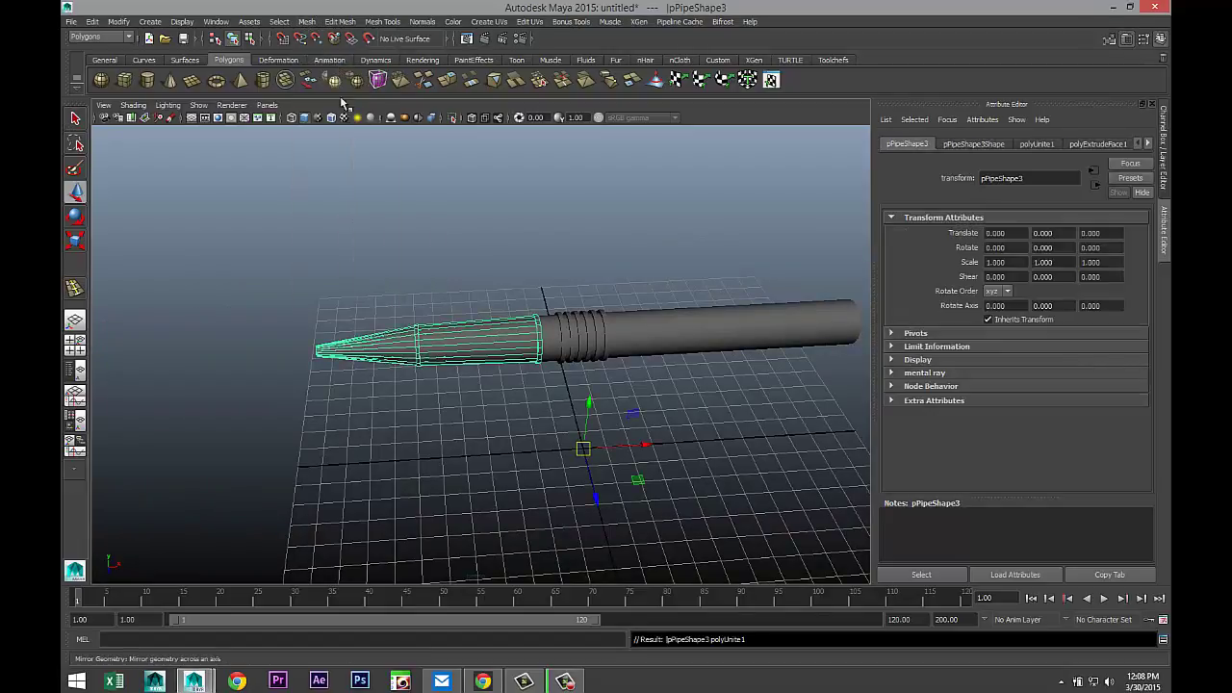
- Preview the combined tip and tapered segment smoothed, examine the joint between them, and return to the unsmoothed display
left_click(434, 463)
scroll(432, 463, "up", 5)
left_click(415, 337)
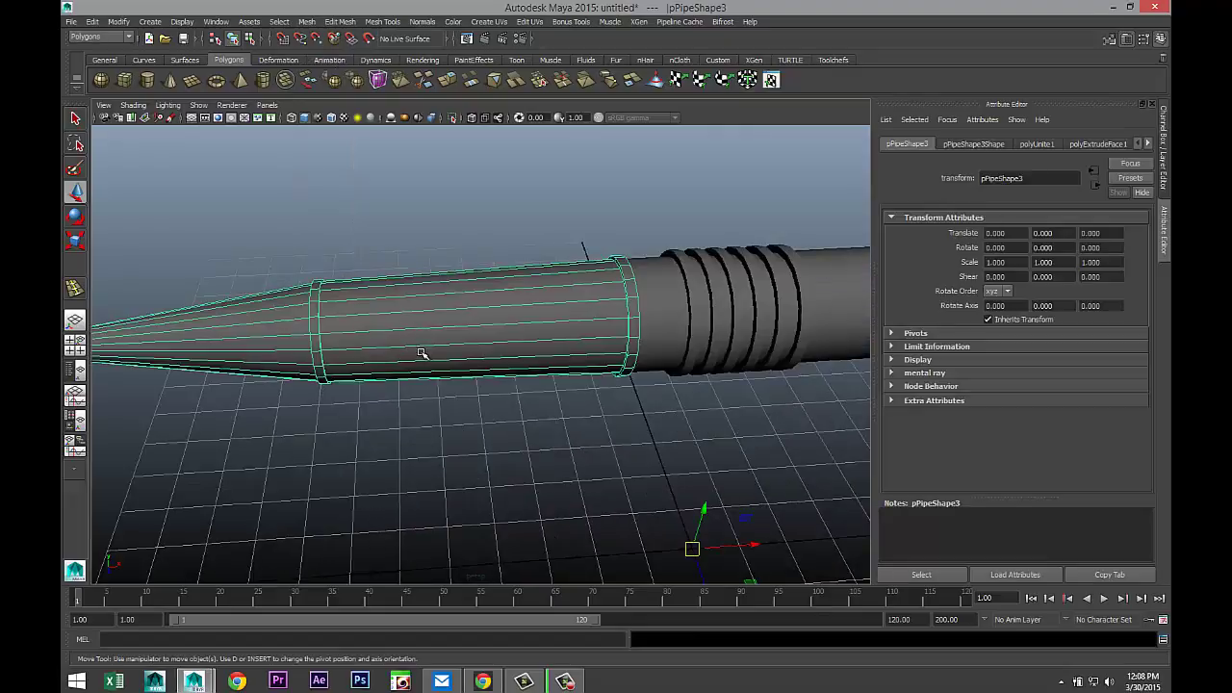
key("3")
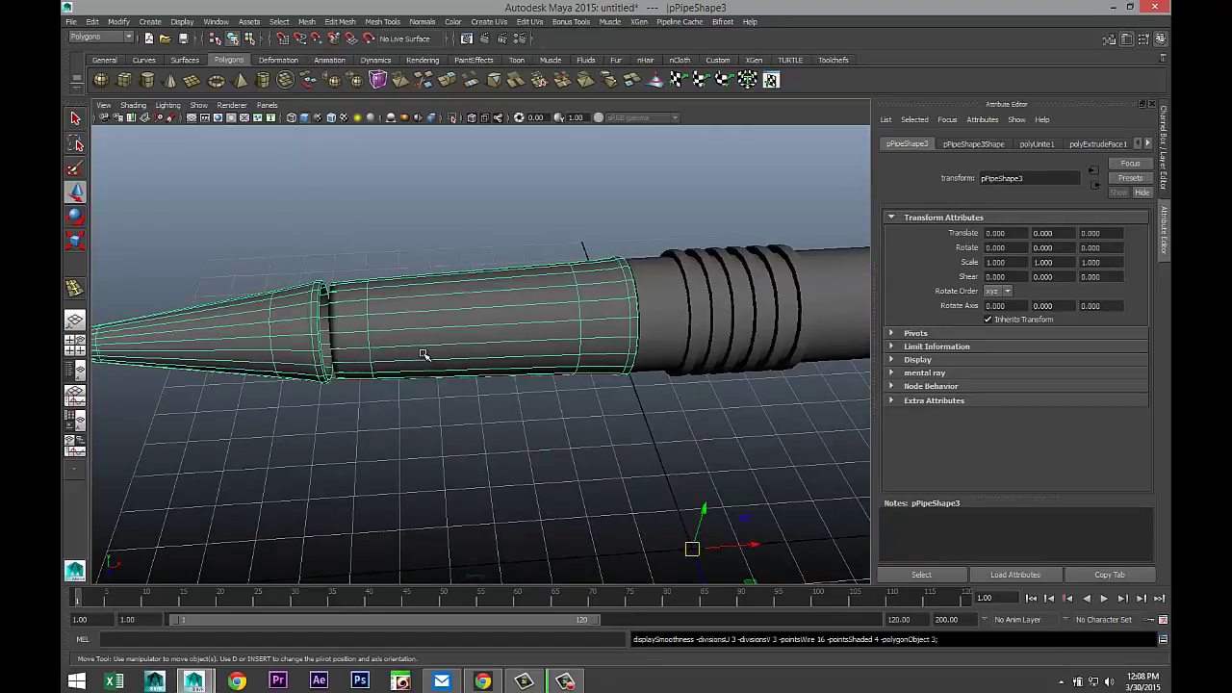
left_click(418, 448)
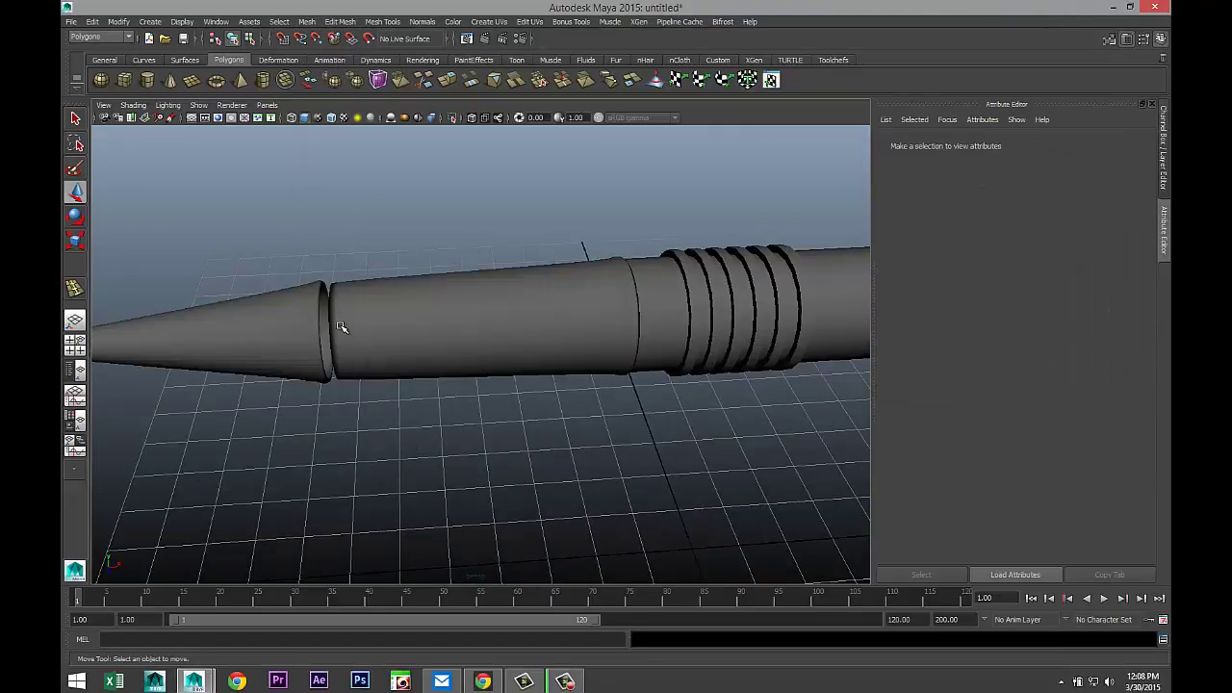
left_click(405, 332)
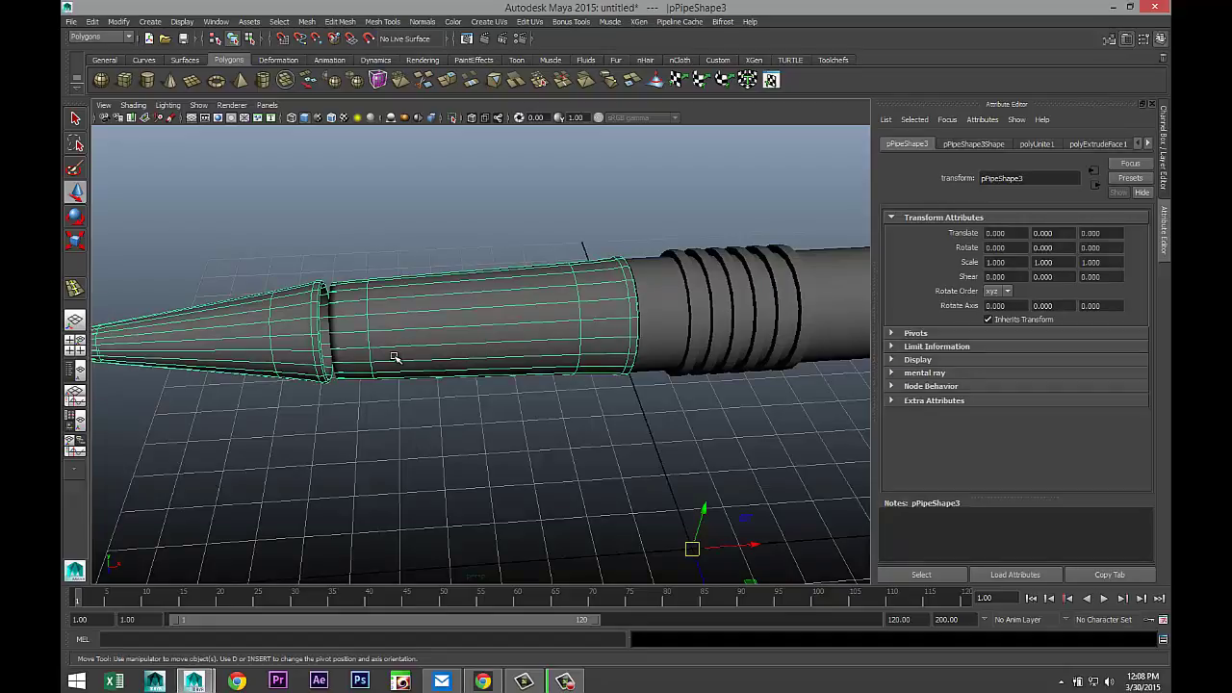
key("1")
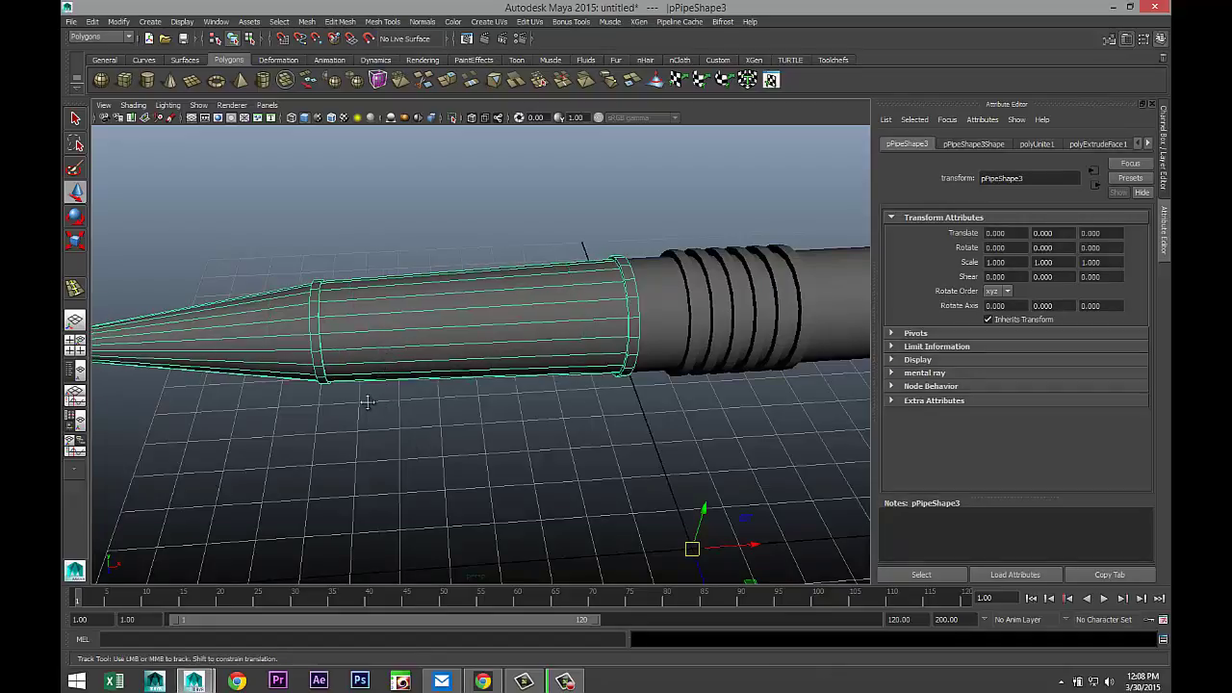
middle_click_drag(377, 400, 418, 408, "alt")
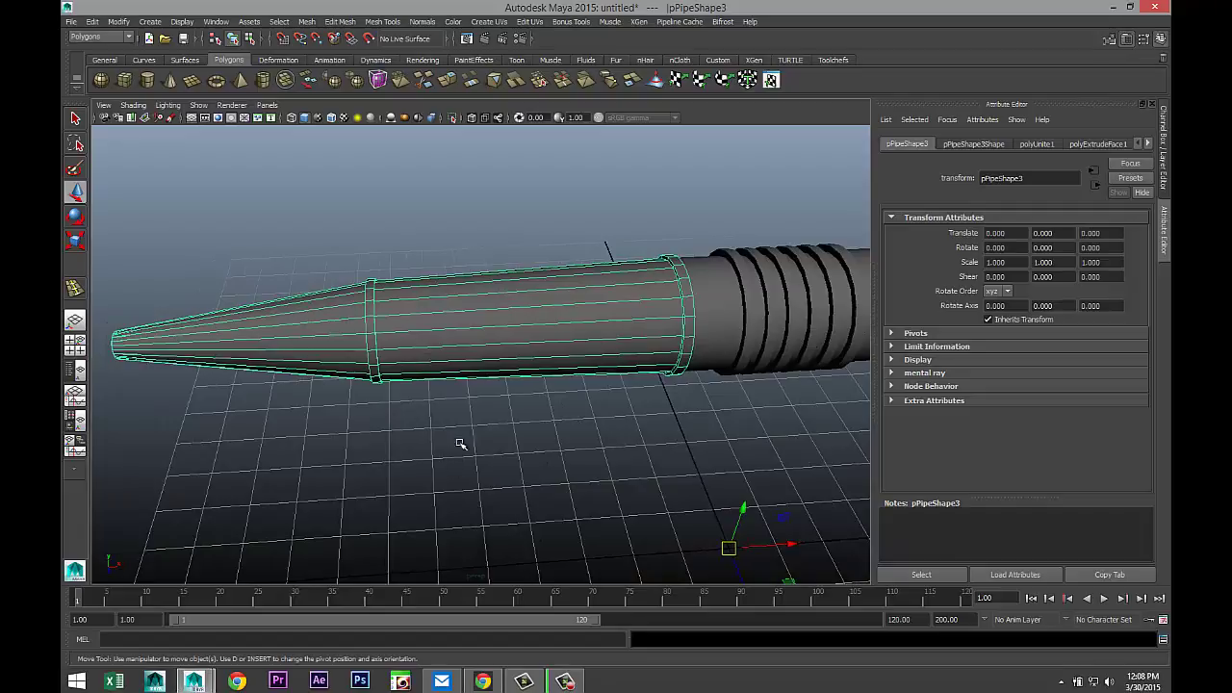
- Separate the combined mesh into its parts and move the tip away from the tapered segment to about -3.97 on X
left_click(307, 22)
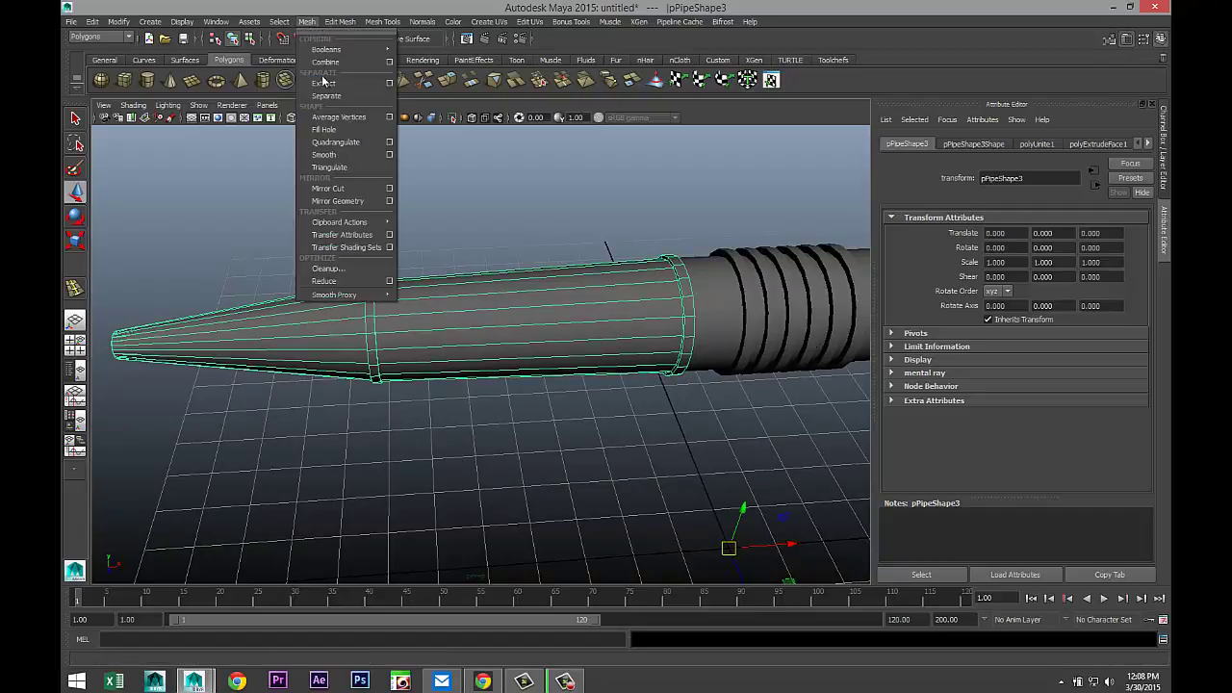
left_click(328, 93)
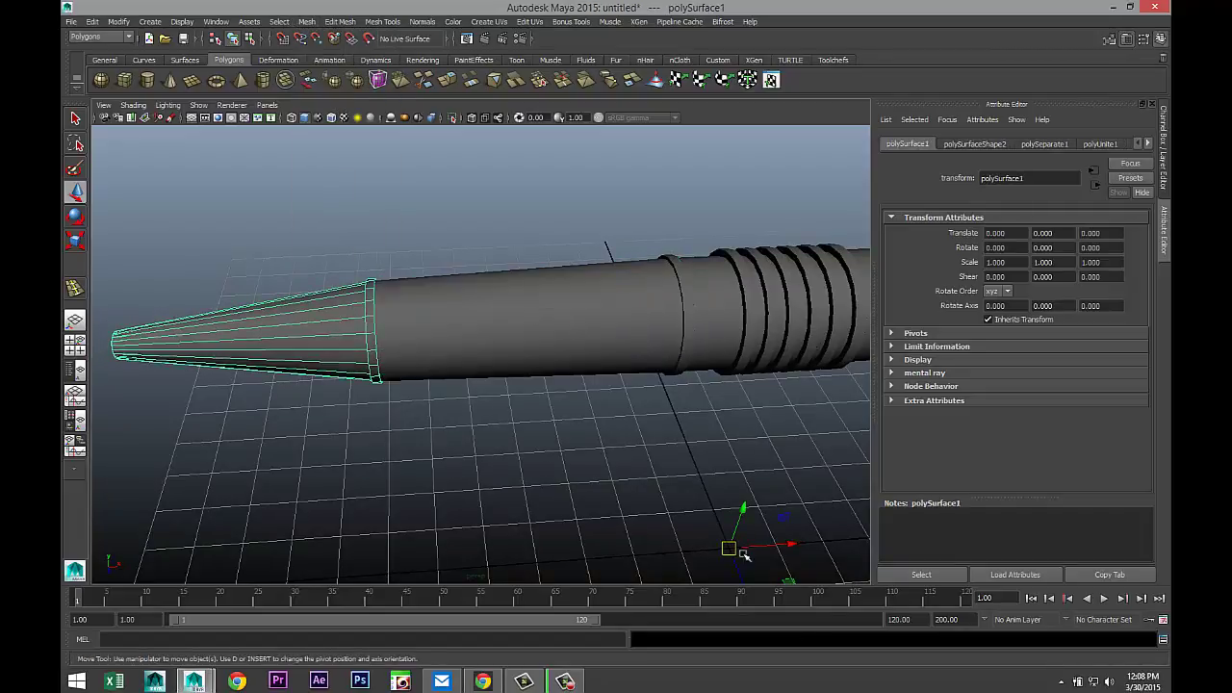
left_click_drag(789, 545, 578, 547)
- Insert an edge loop close to the open narrow end of the tapered middle segment
left_click(539, 278)
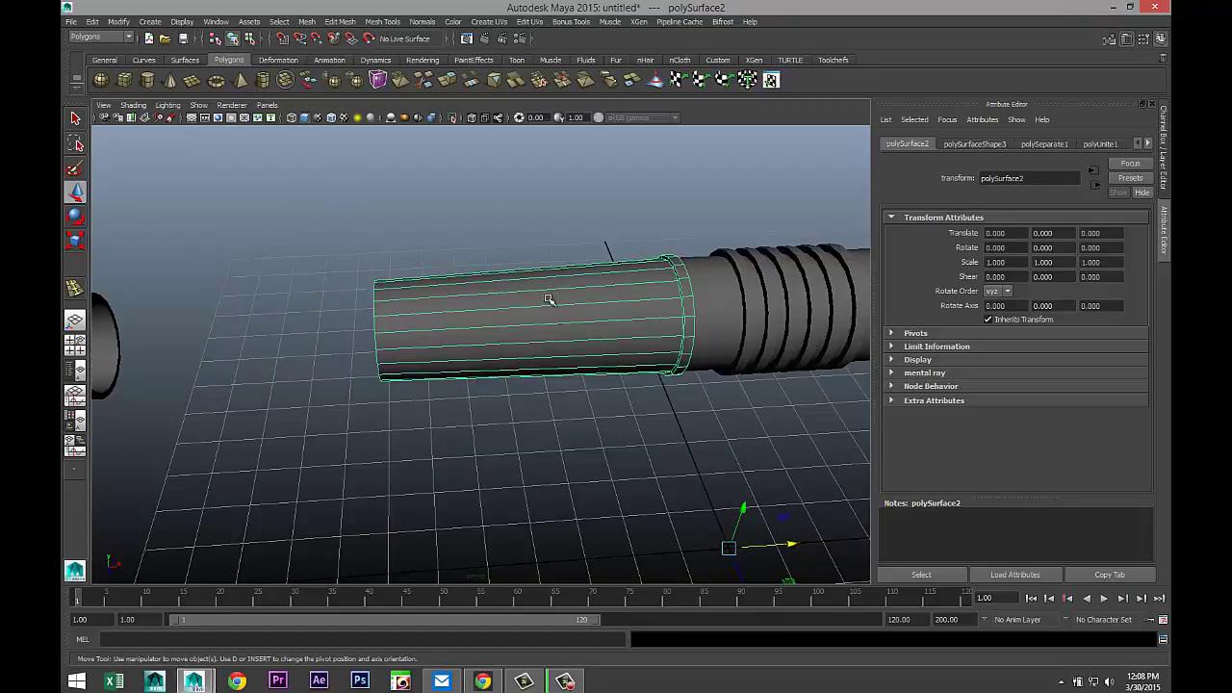
left_click(390, 21)
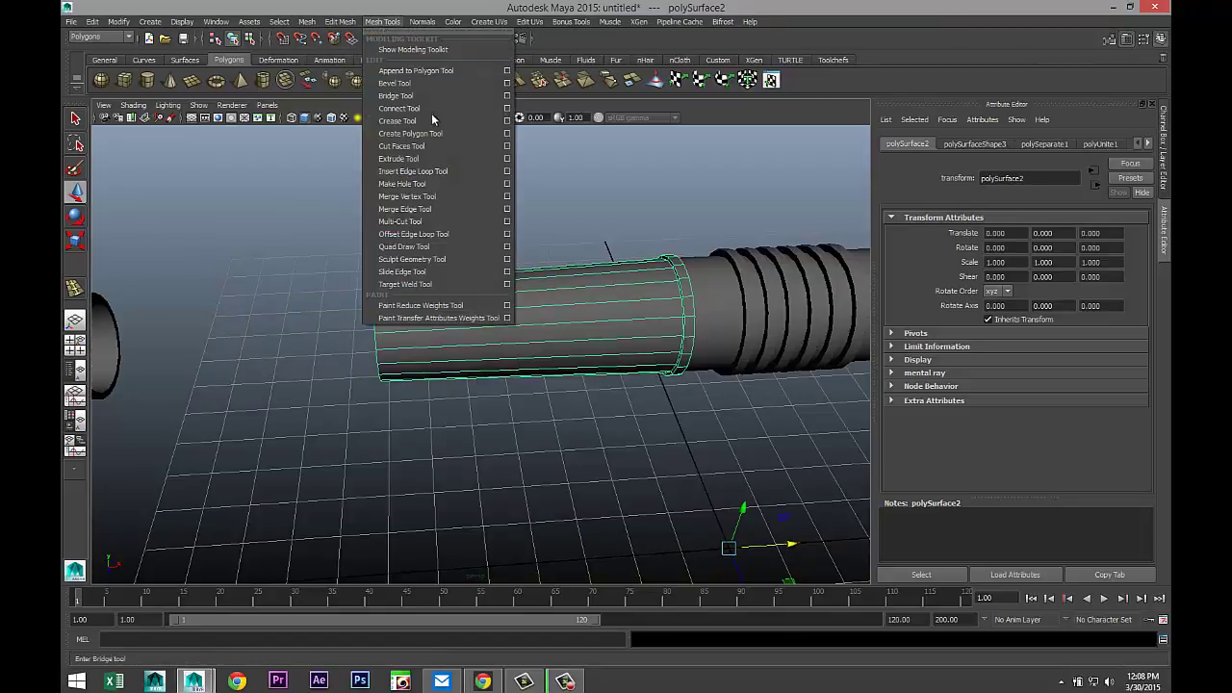
left_click(438, 171)
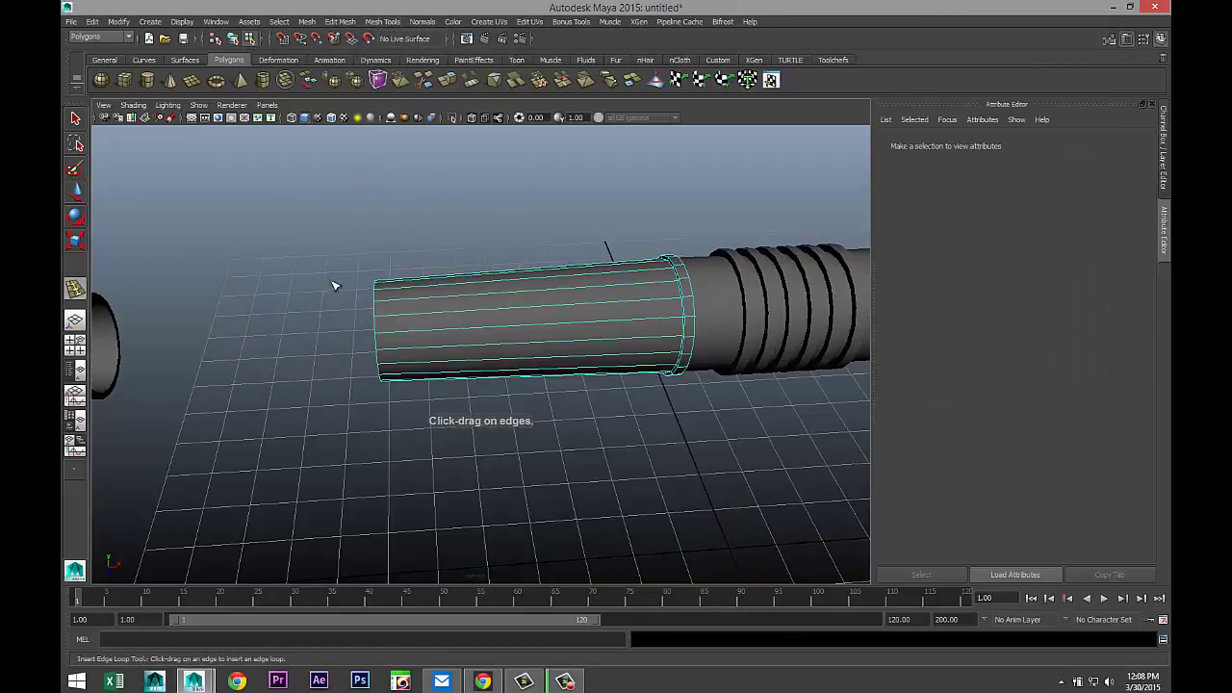
left_click(378, 324)
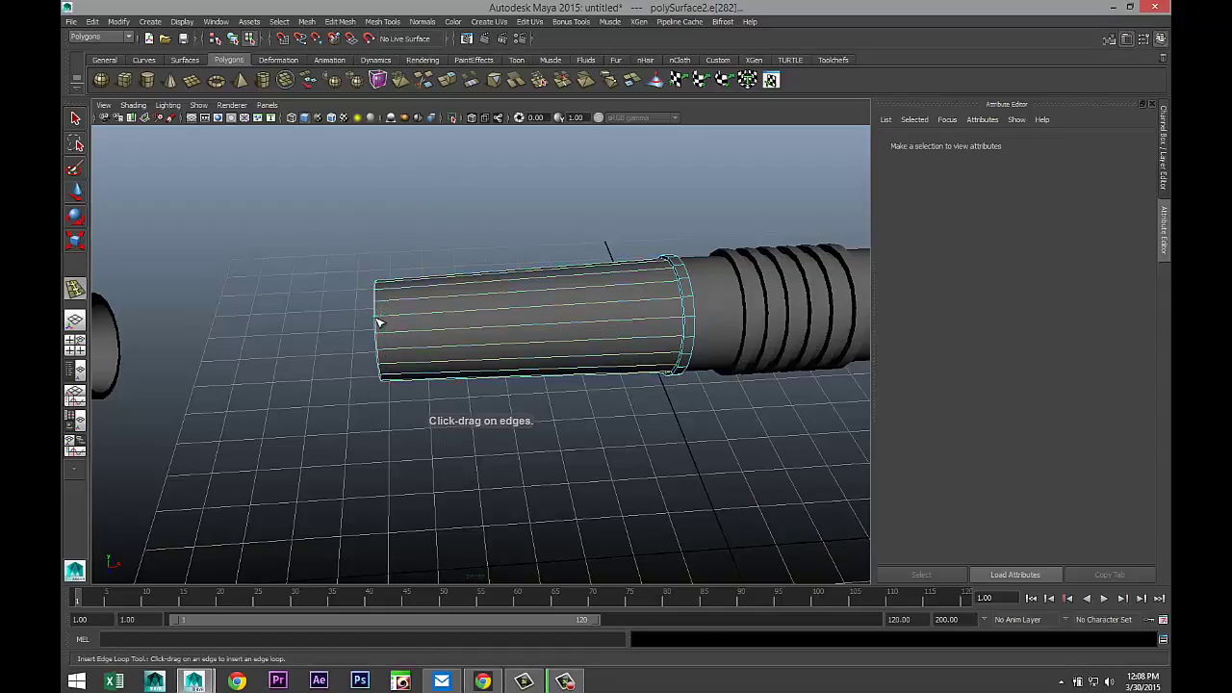
- Insert two edge loops around the tip's collar, one near each edge, and another close to the tip's narrow end
middle_click_drag(234, 421, 360, 357, "alt")
left_click(362, 349)
middle_click_drag(512, 415, 568, 423, "alt")
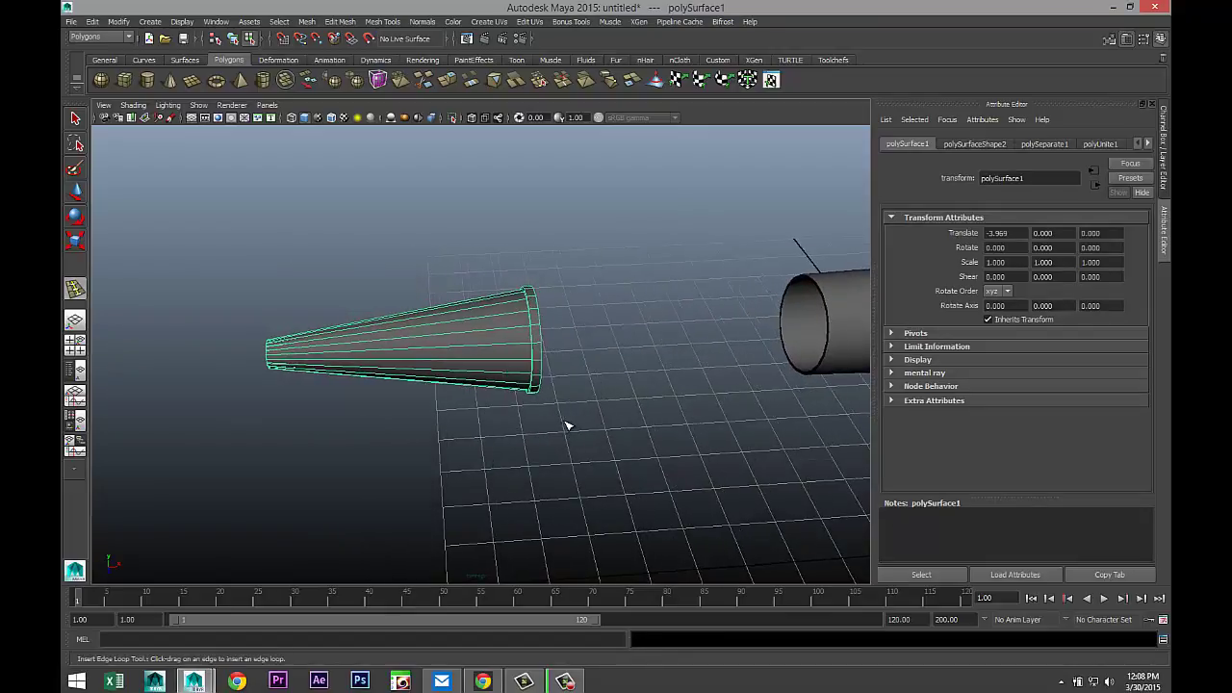
scroll(608, 362, "up", 5)
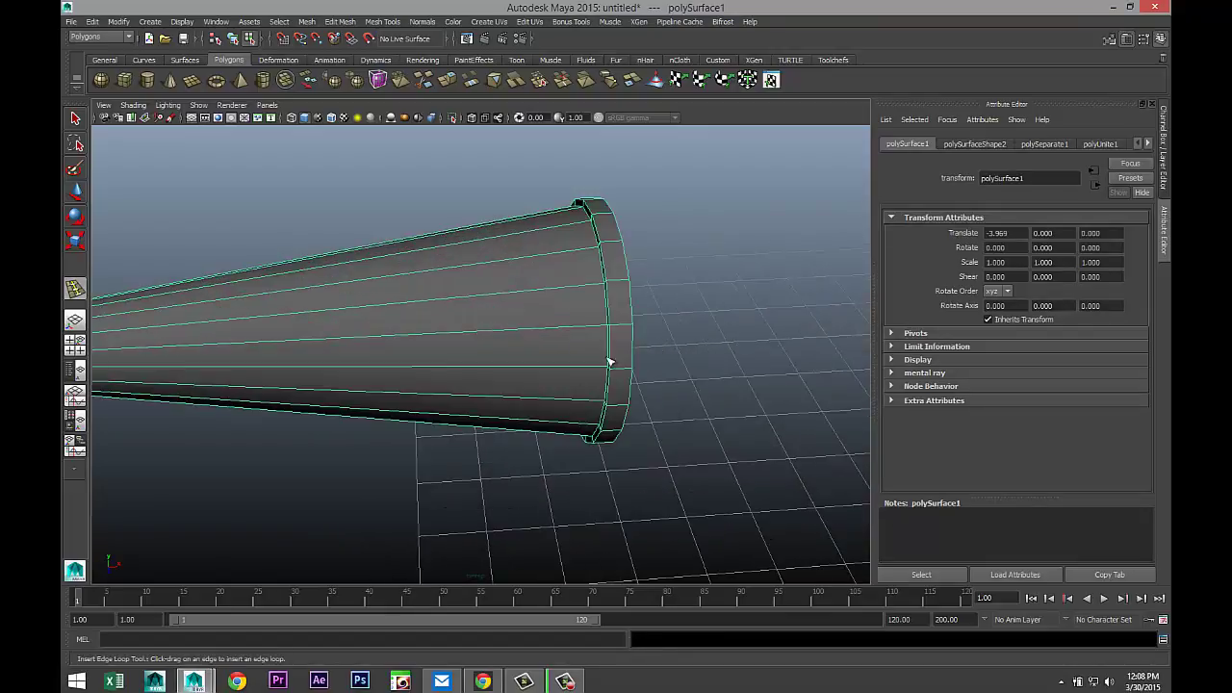
left_click(626, 283)
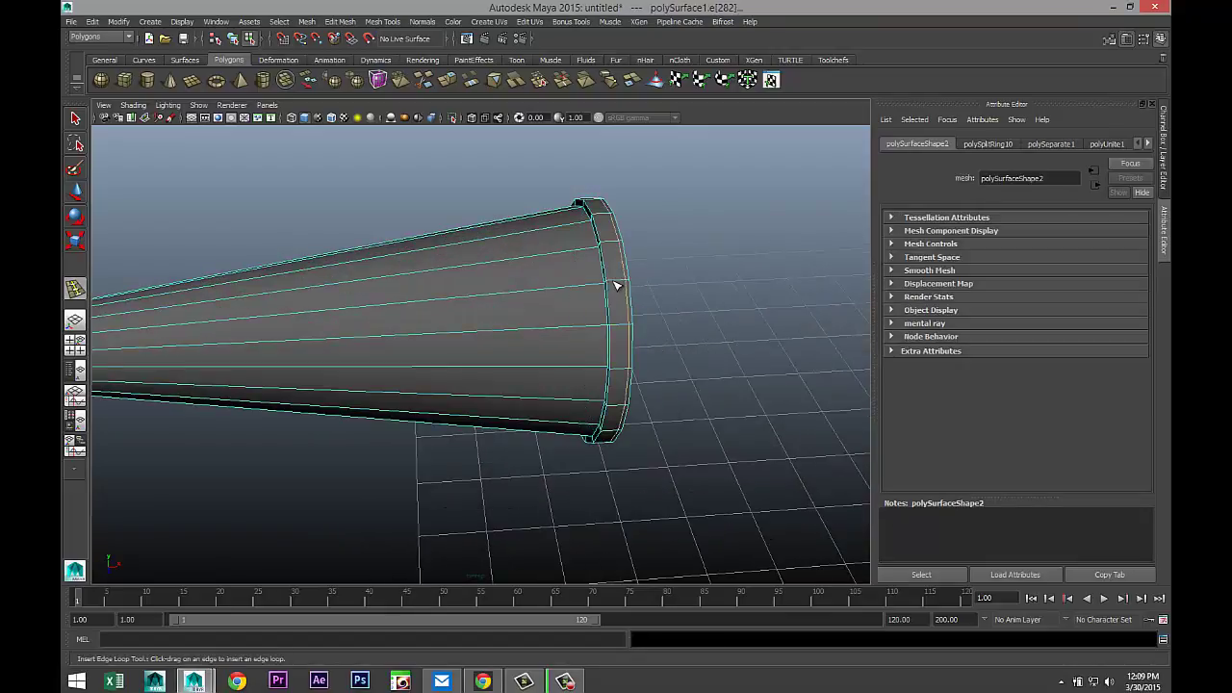
left_click(613, 287)
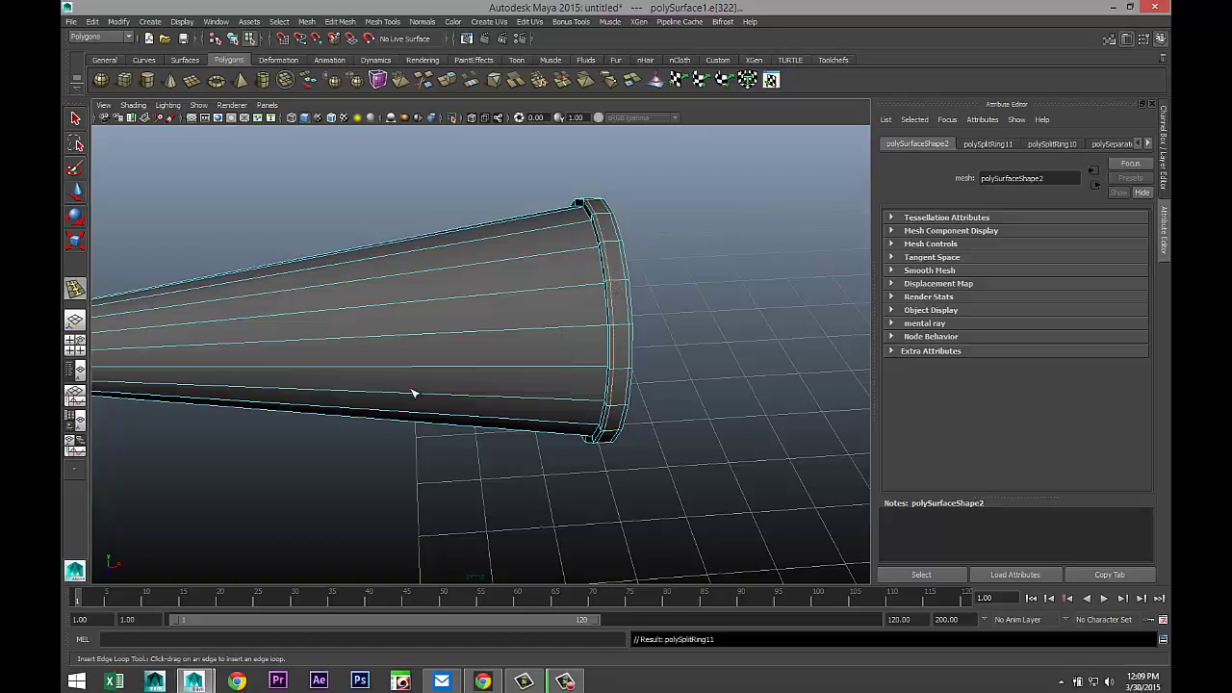
middle_click_drag(412, 392, 732, 366, "alt")
left_click_drag(347, 318, 344, 322)
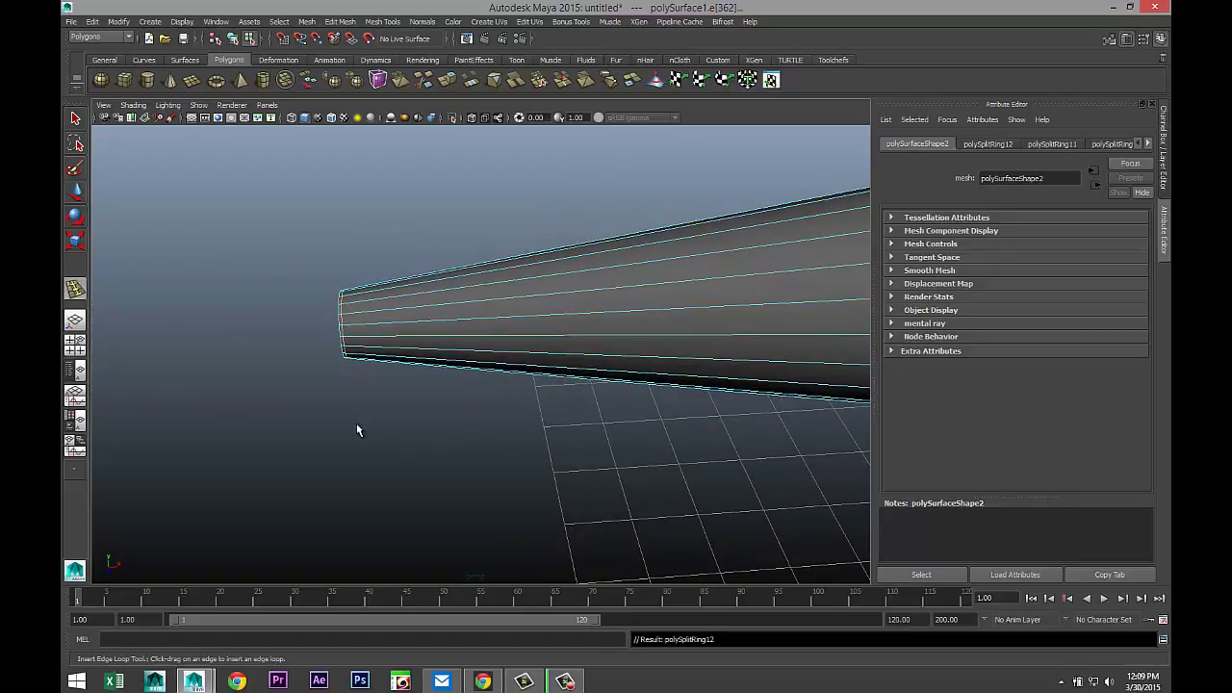
- Return to object mode and move the tip back against the tapered segment, to a Translate X of 0.045
key("q")
scroll(356, 430, "down", 5)
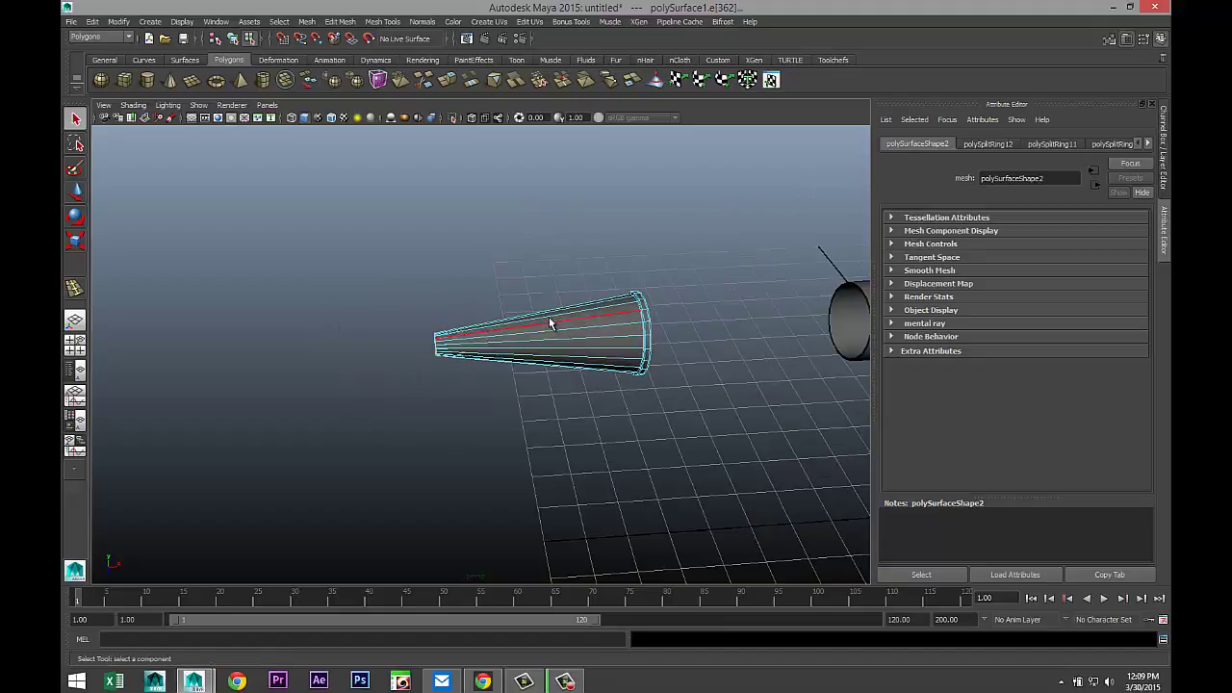
key("F8")
left_click(604, 328)
left_click_drag(604, 327, 736, 425, "alt")
key("w")
left_click_drag(791, 427, 803, 426)
key("f")
scroll(523, 453, "down", 5)
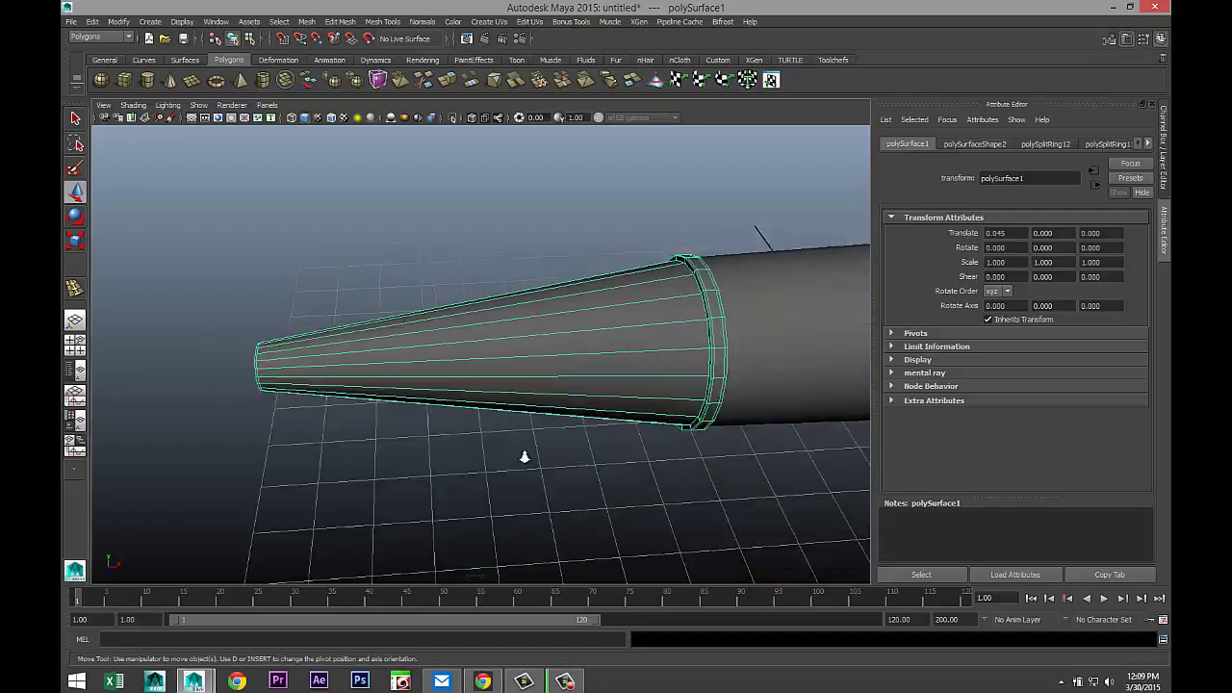
left_click_drag(503, 464, 616, 440, "alt")
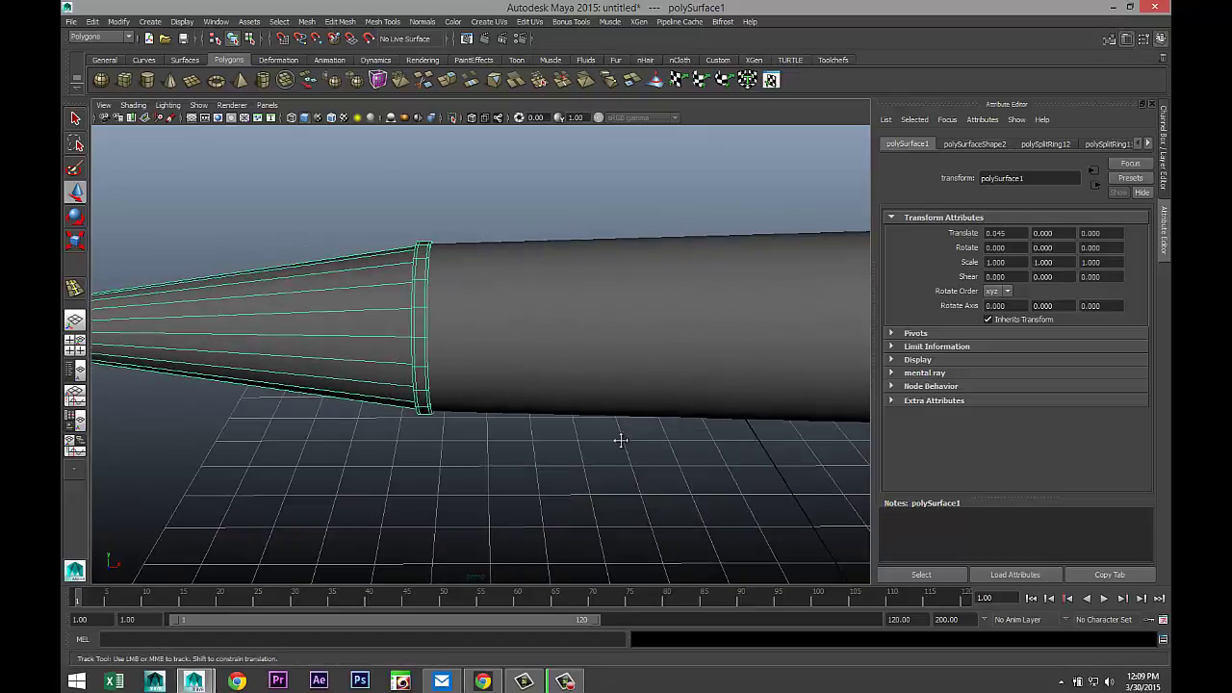
scroll(577, 441, "down", 5)
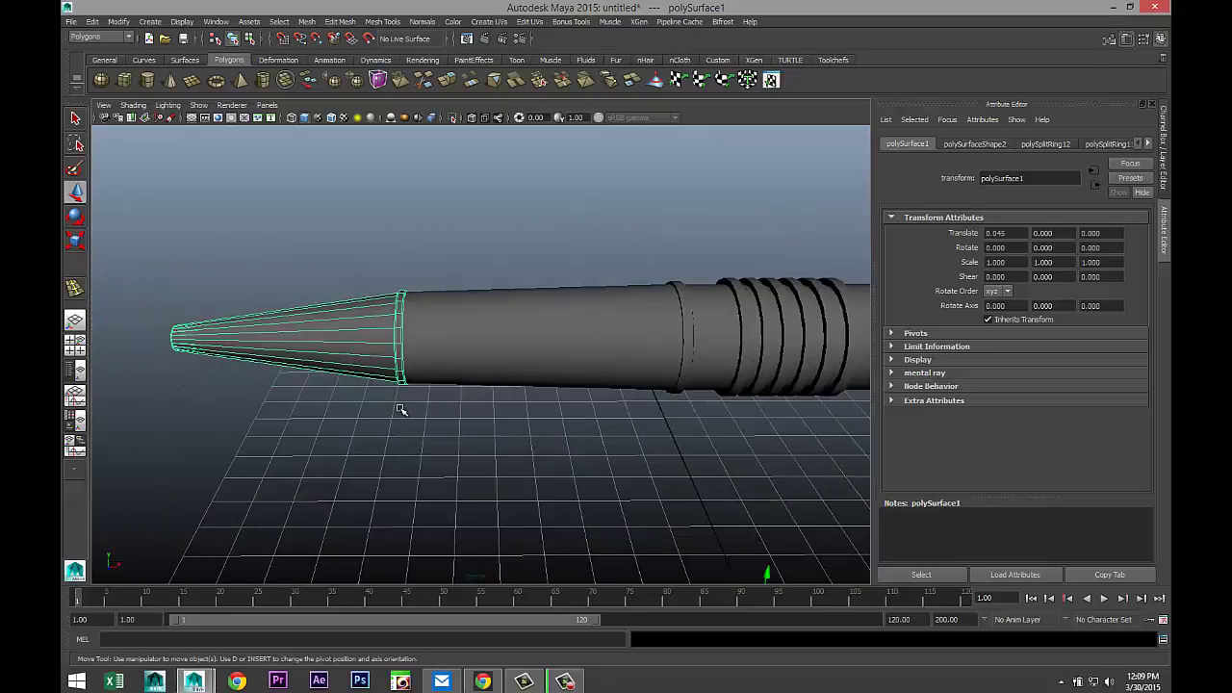
- Turn on the smooth preview for the tip, the tapered middle segment and the ribbed main pipe
key("3")
left_click(498, 346)
key("3")
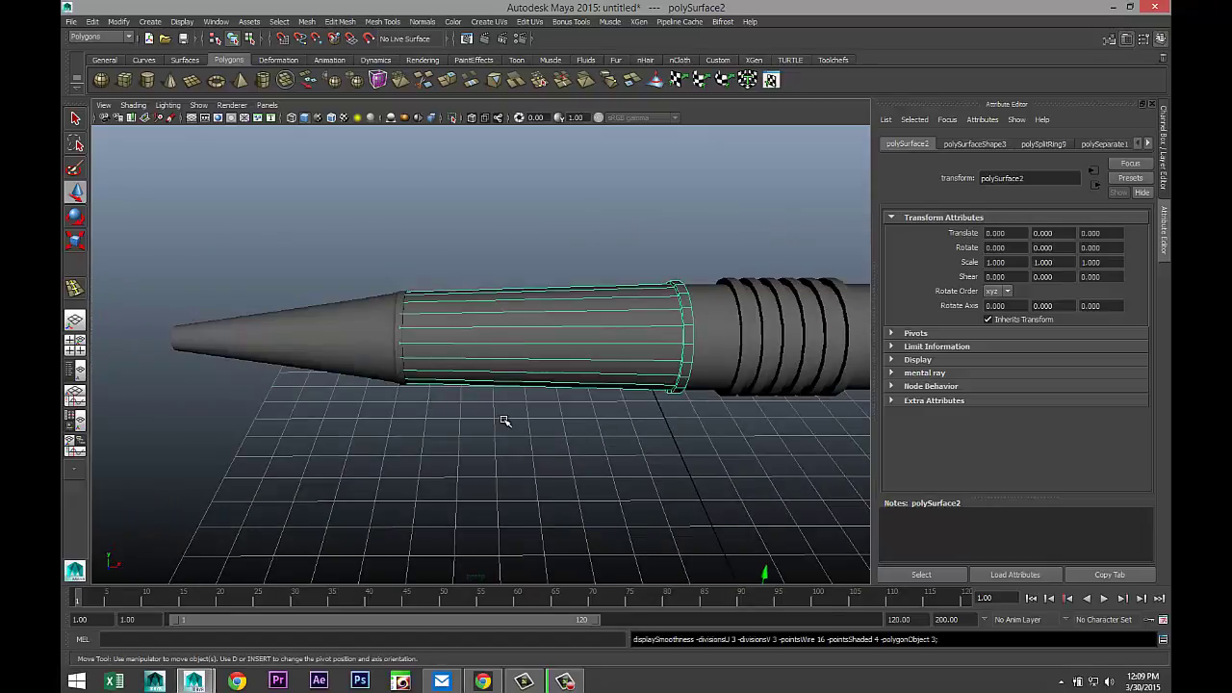
left_click(738, 341)
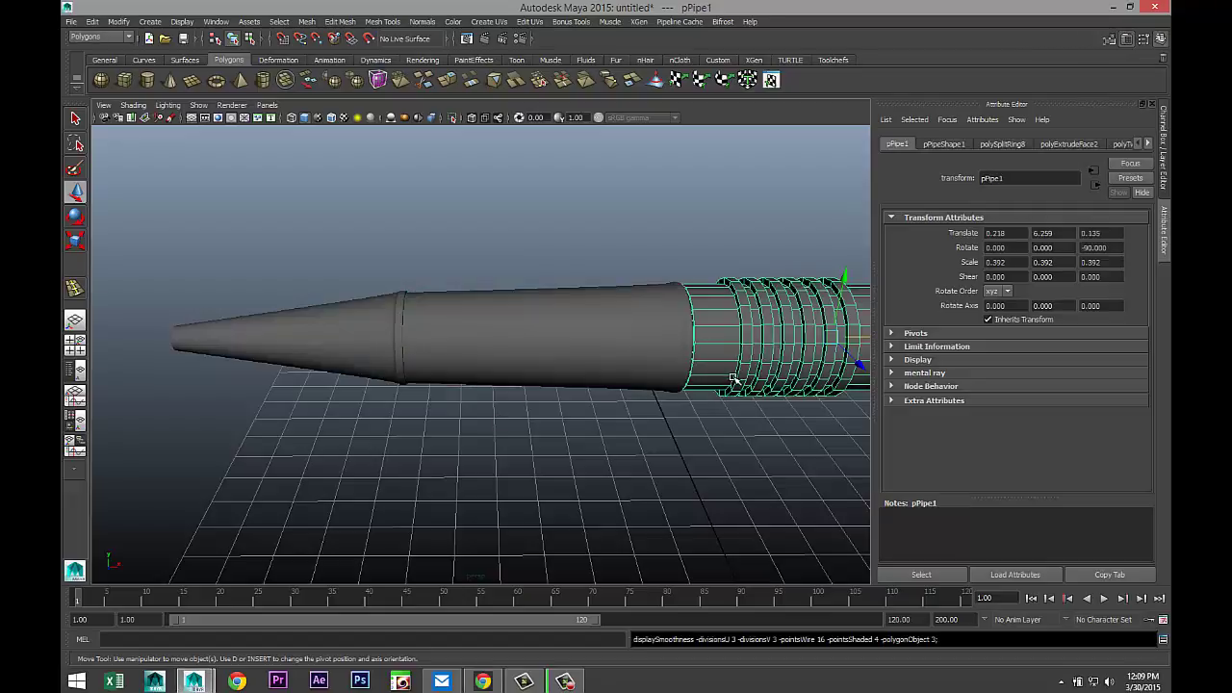
key("3")
- Move the main pipe along X toward the tapered segment, to a Translate X of 0.113
middle_click_drag(724, 423, 497, 393, "alt")
left_click_drag(688, 294, 676, 295)
scroll(703, 380, "down", 3)
middle_click_drag(720, 407, 504, 405, "alt")
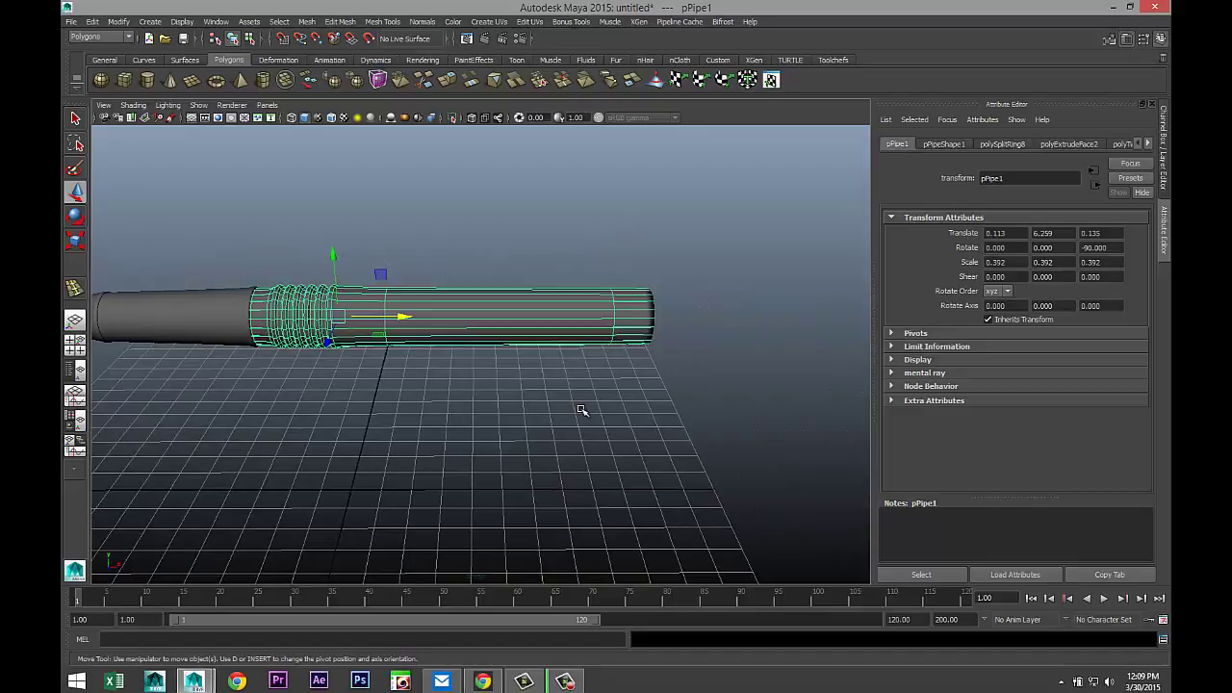
- Turn off the main pipe's smooth preview and insert an edge loop close to its plain end
key("1")
middle_click_drag(687, 399, 581, 413, "alt")
scroll(585, 390, "up", 3)
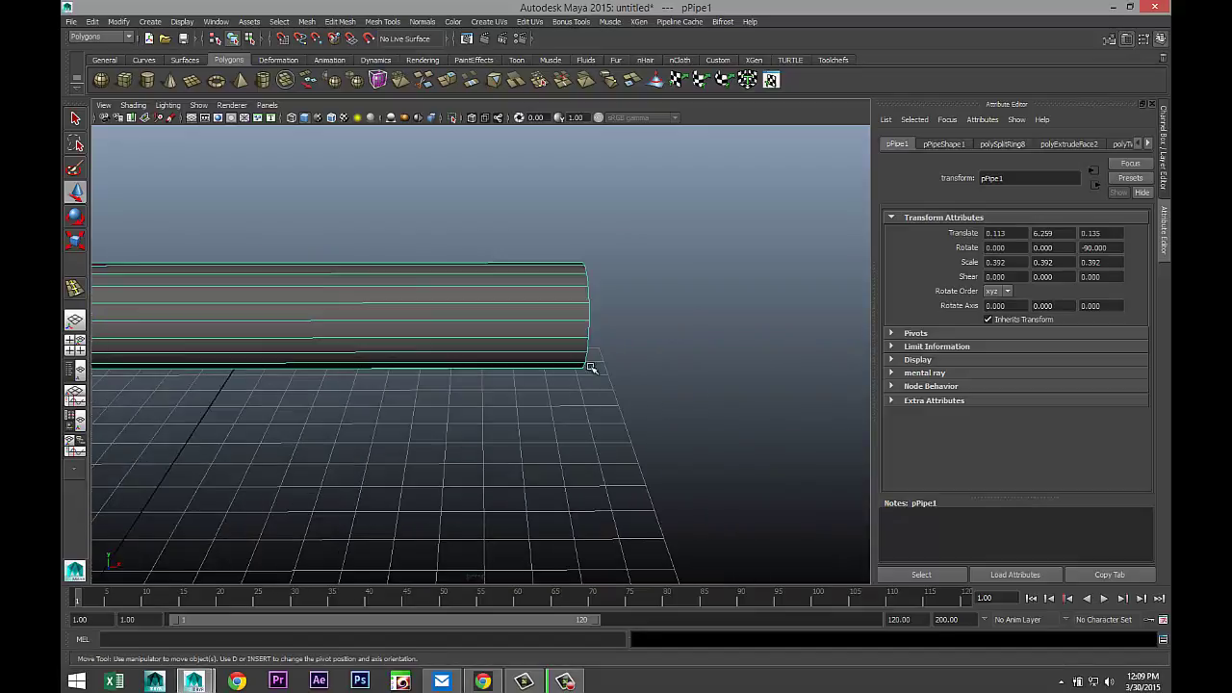
left_click(382, 21)
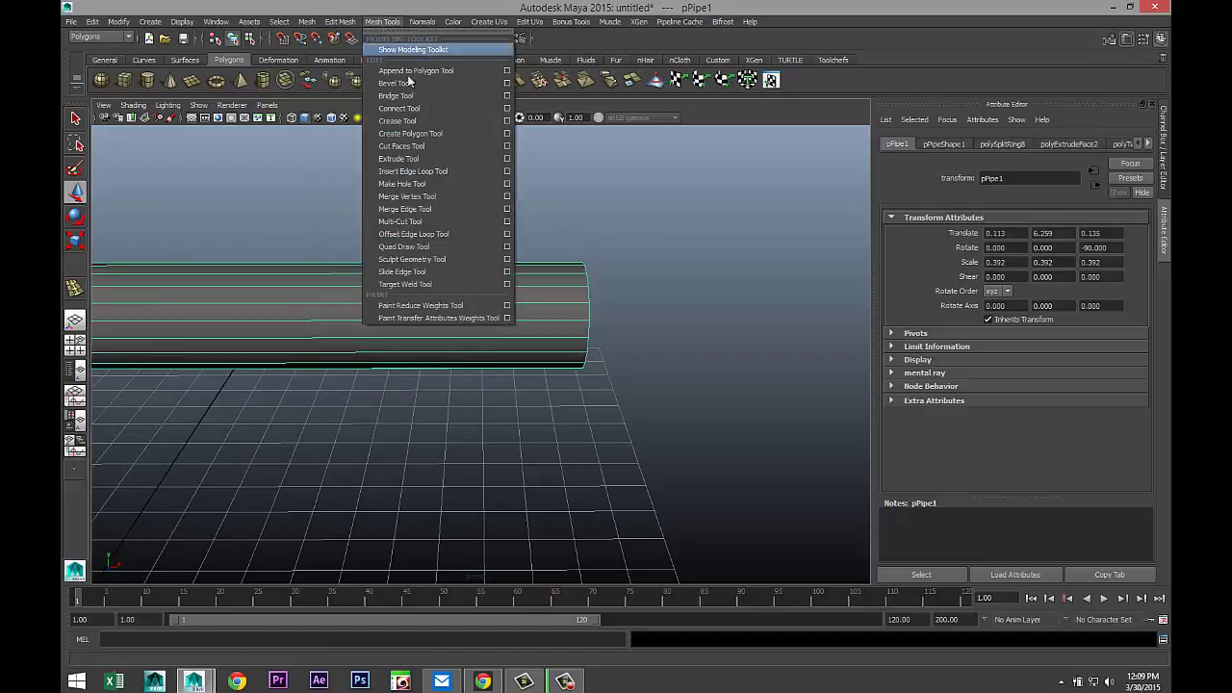
left_click(457, 170)
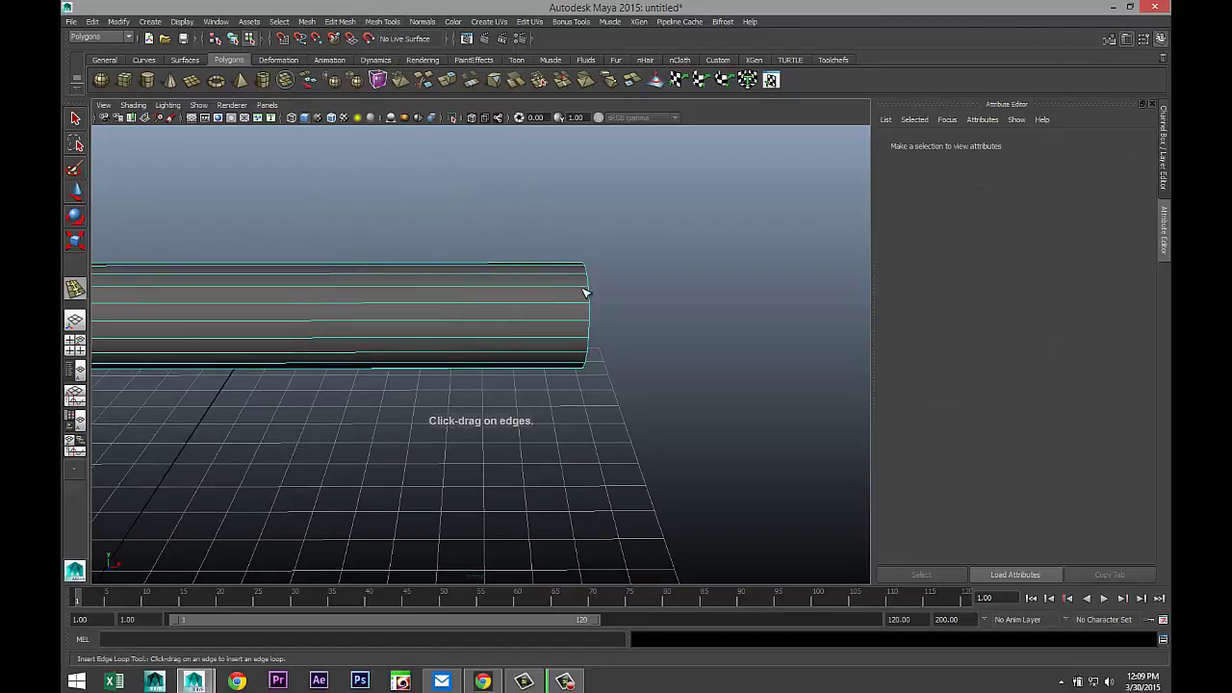
left_click_drag(585, 288, 593, 300)
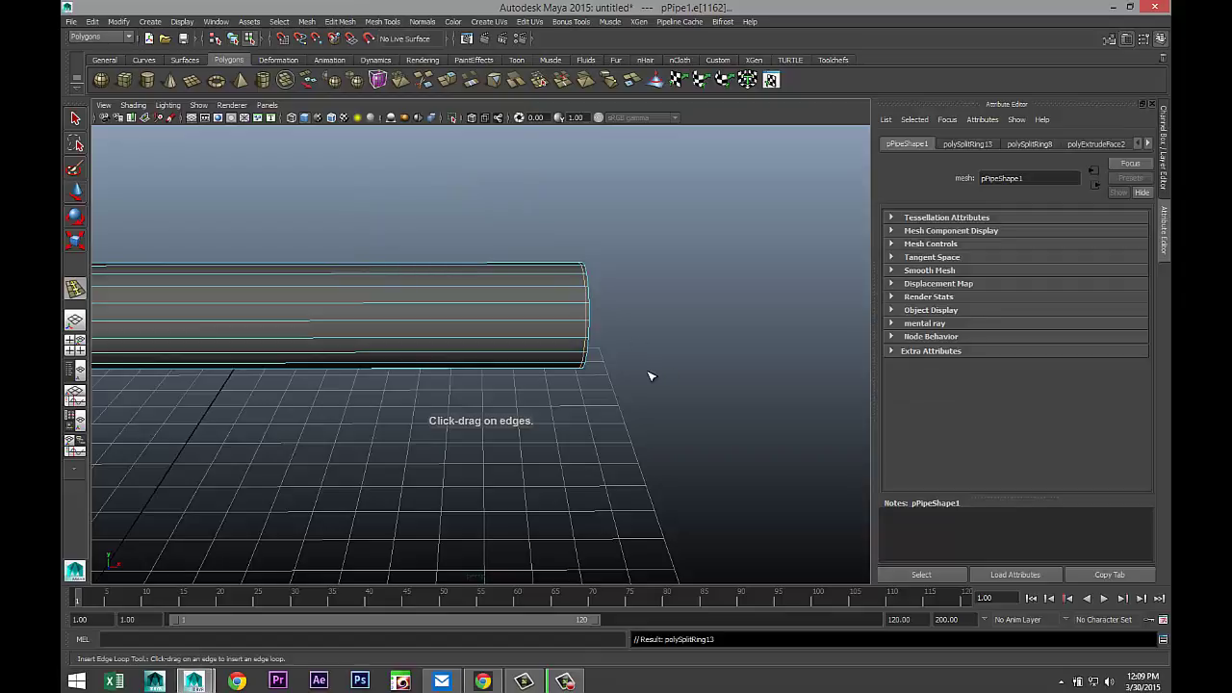
key("q")
left_click(659, 316)
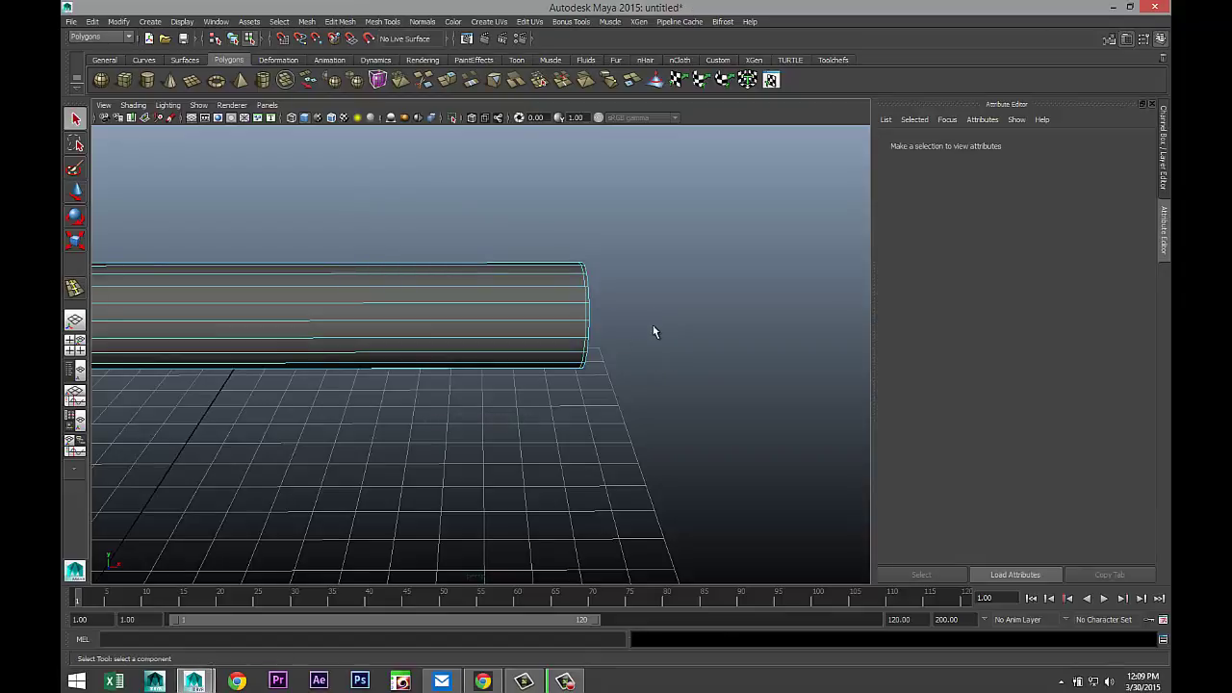
- Create a polygon cylinder on the grid near the pipe's plain end, about 1.17 in radius and 2.25 high
left_click_drag(661, 377, 525, 261, "alt")
left_click(149, 89)
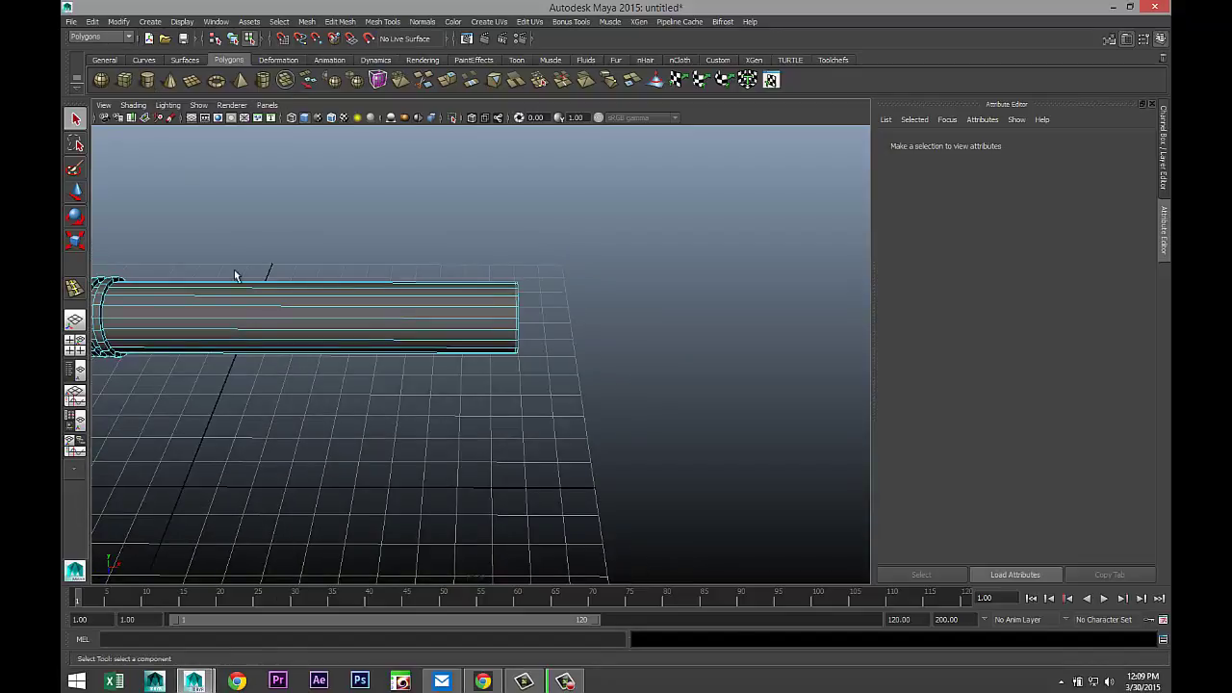
left_click_drag(454, 502, 510, 462)
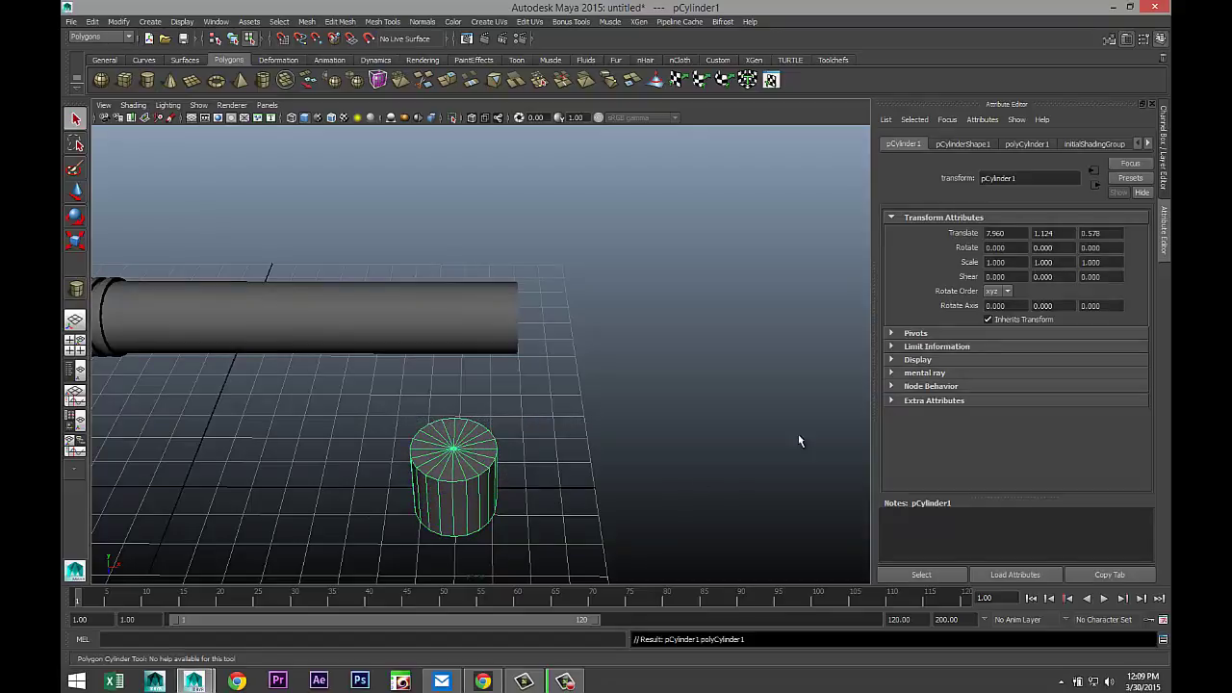
- Set the new cylinder's axis subdivisions to 30 and its cap subdivisions to 0
left_click(1022, 144)
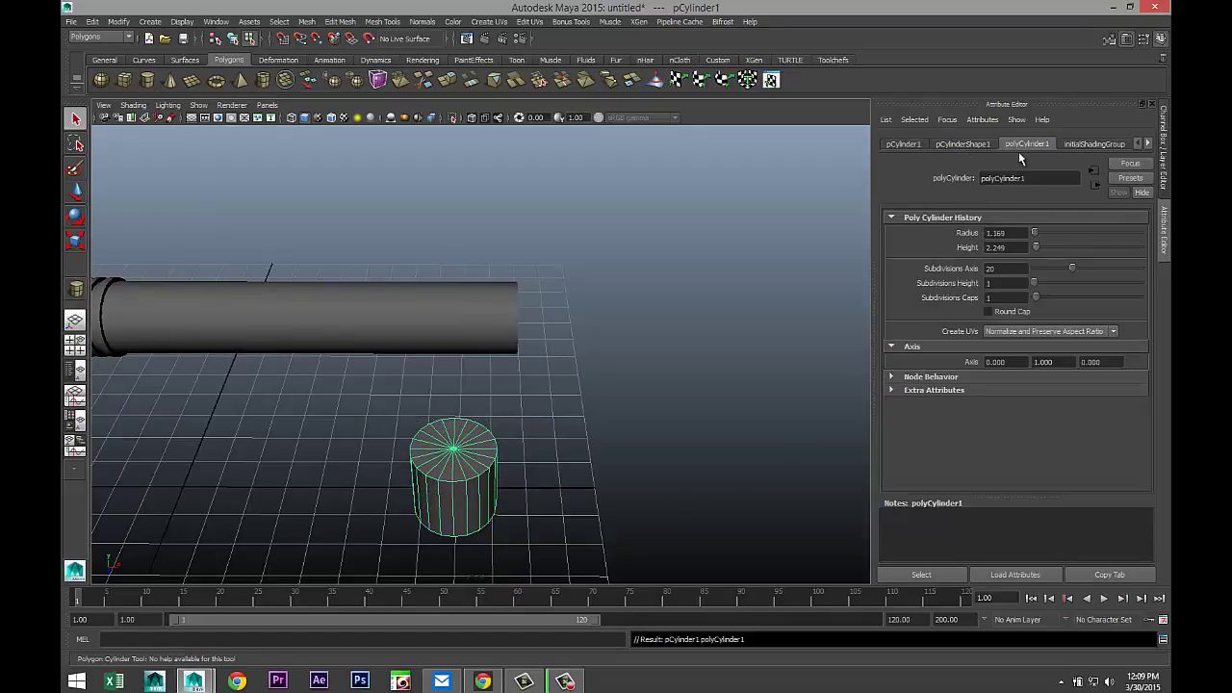
double_click(1021, 271)
type("30")
key("Return")
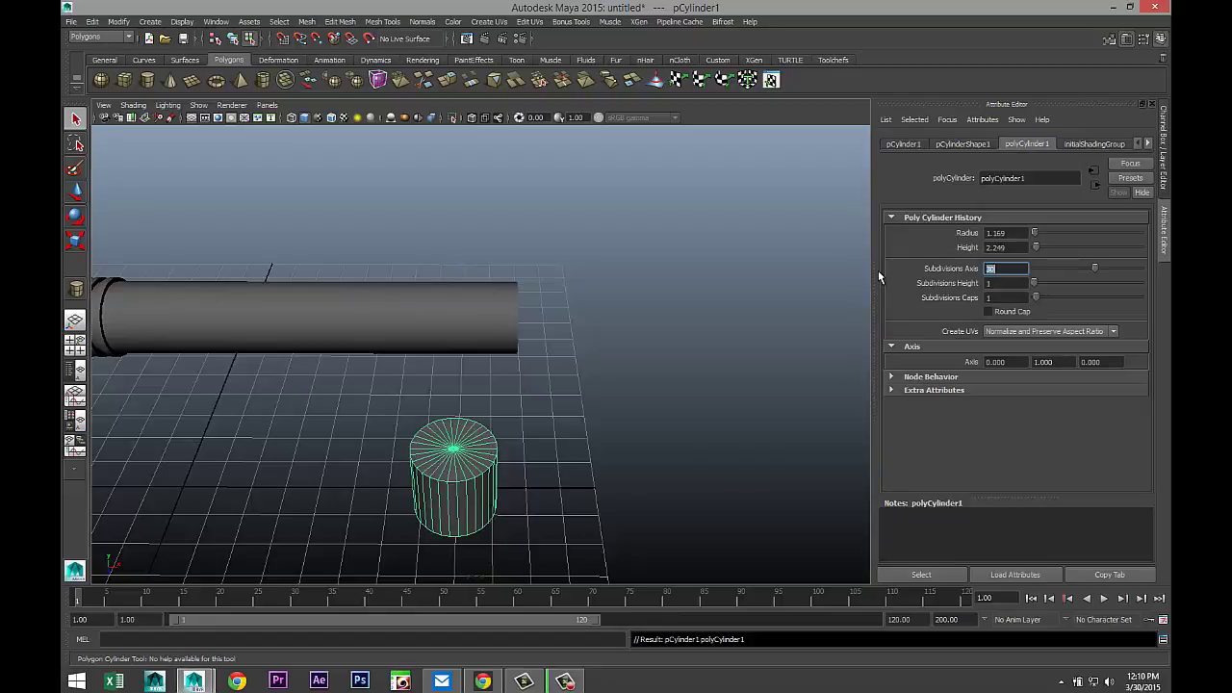
double_click(1015, 299)
type("0")
key("Return")
key("q")
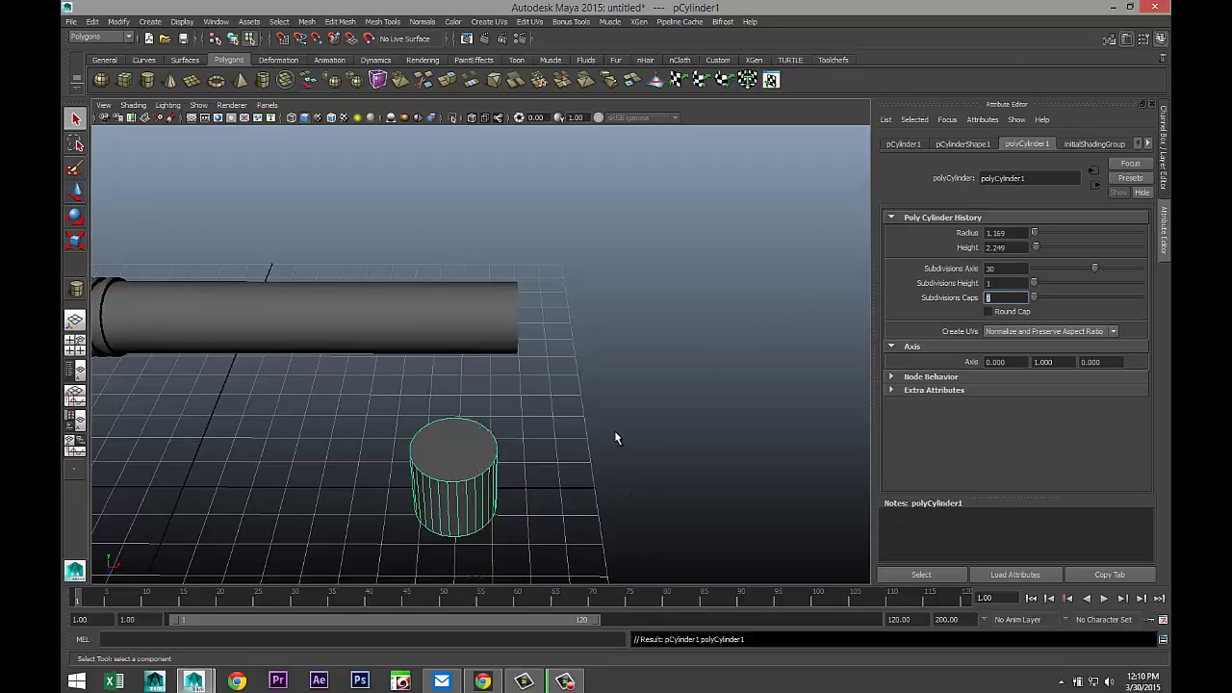
- Return the cylinder to object mode and rotate it -90 degrees about Z so it lies parallel to the pipe
left_click(554, 438)
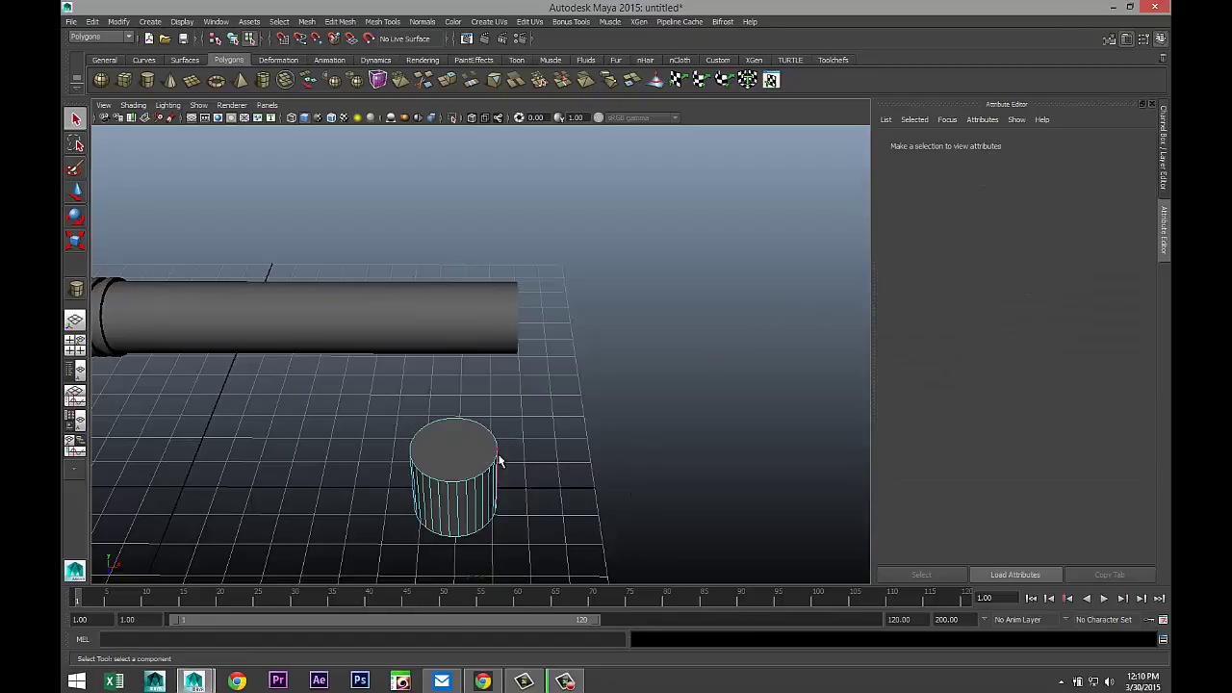
right_click_drag(500, 462, 545, 380)
left_click(487, 445)
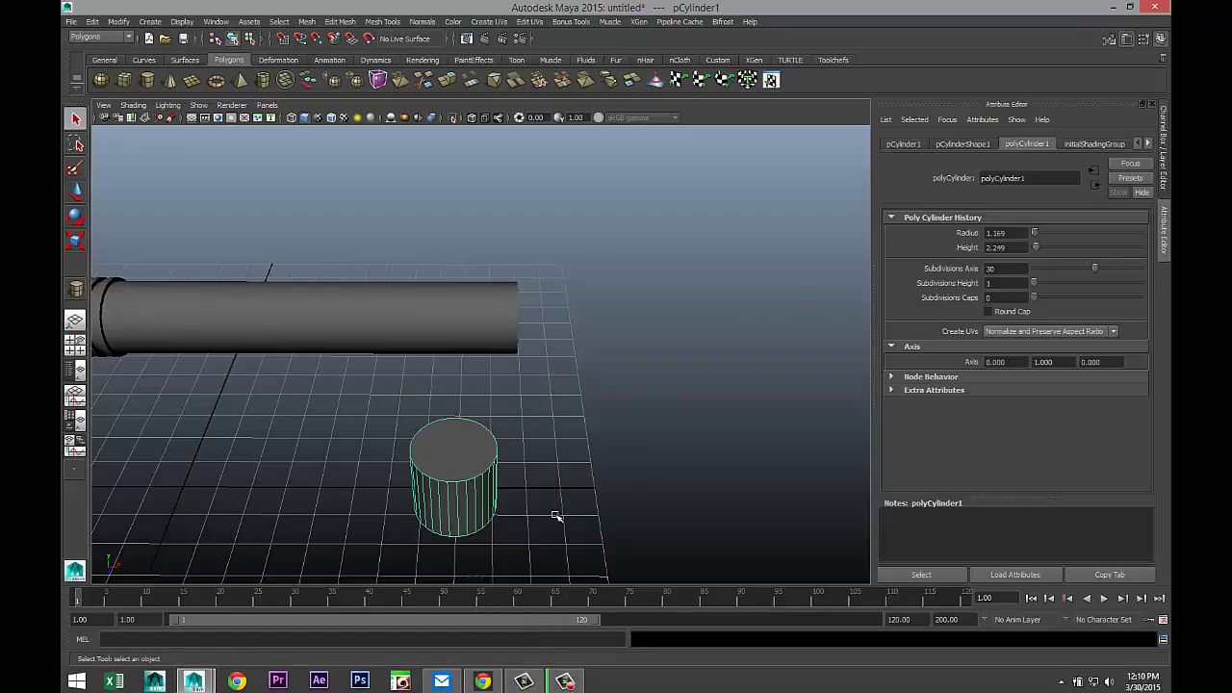
key("e")
left_click_drag(462, 440, 568, 494)
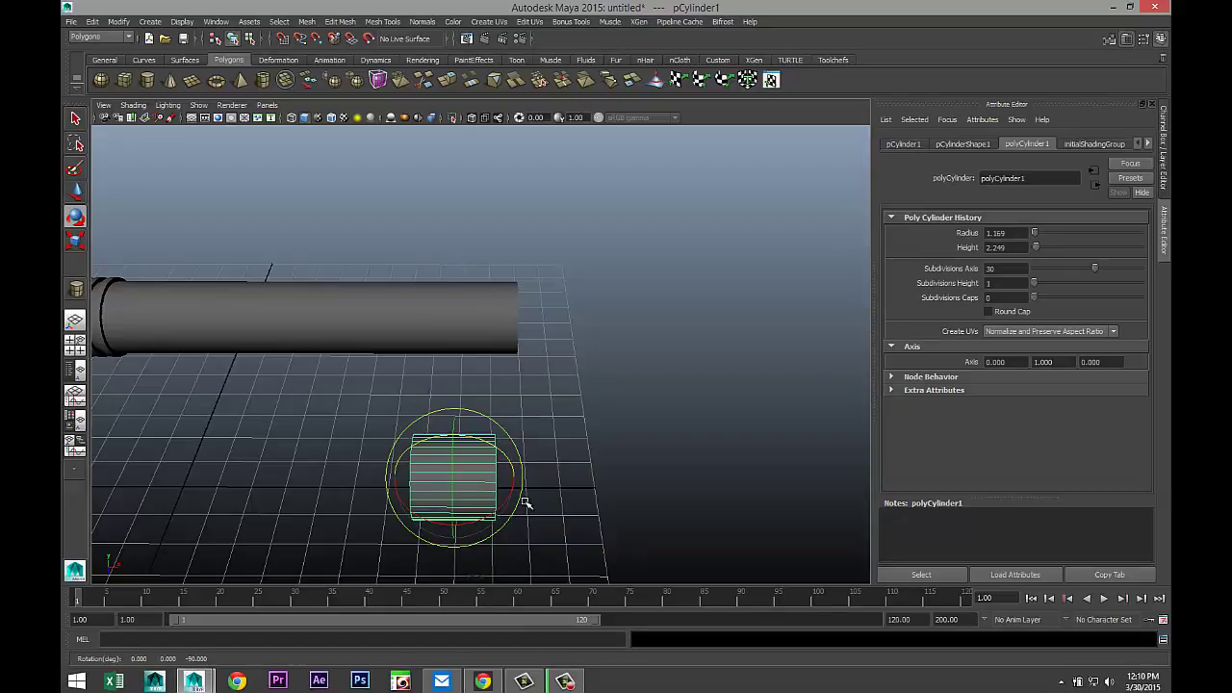
- Set the cylinder's Translate X, Y and Z to 0
left_click(905, 144)
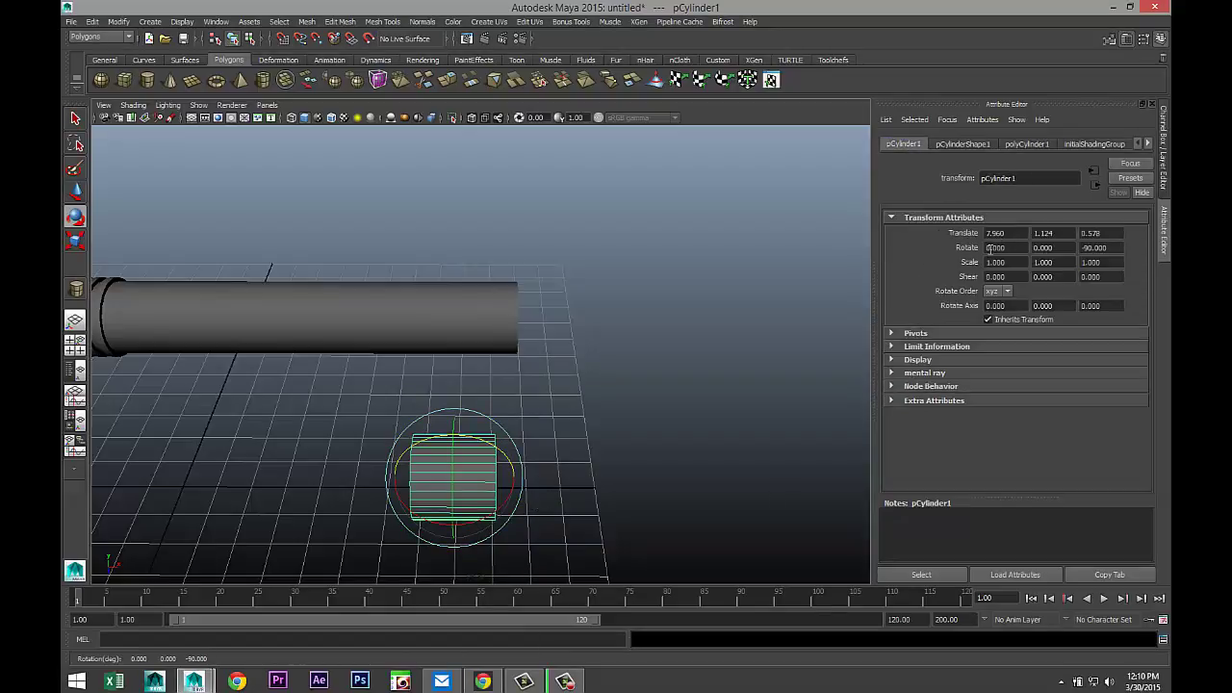
left_click(1021, 233)
left_click(1062, 232)
type("0")
left_click(1100, 233)
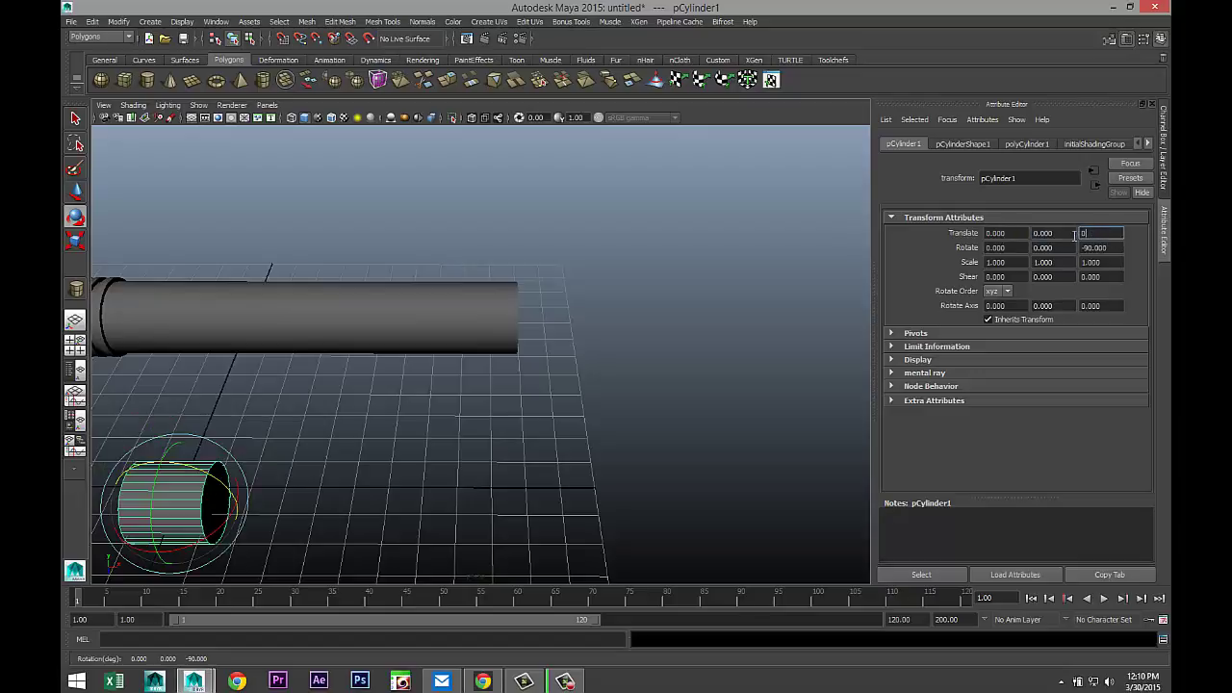
left_click(1058, 236)
- Select all the pen parts together and lower them to grid level, in line with the cylinder
right_click_drag(847, 353, 354, 409, "alt")
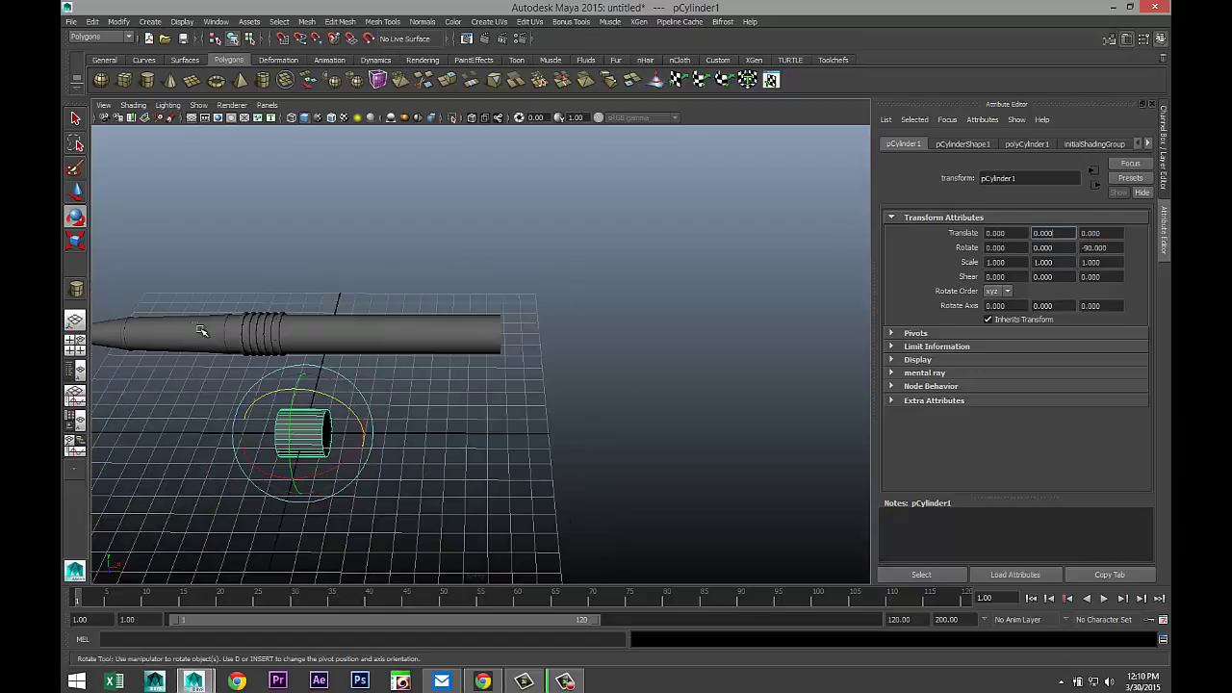
left_click_drag(96, 301, 523, 357, "alt")
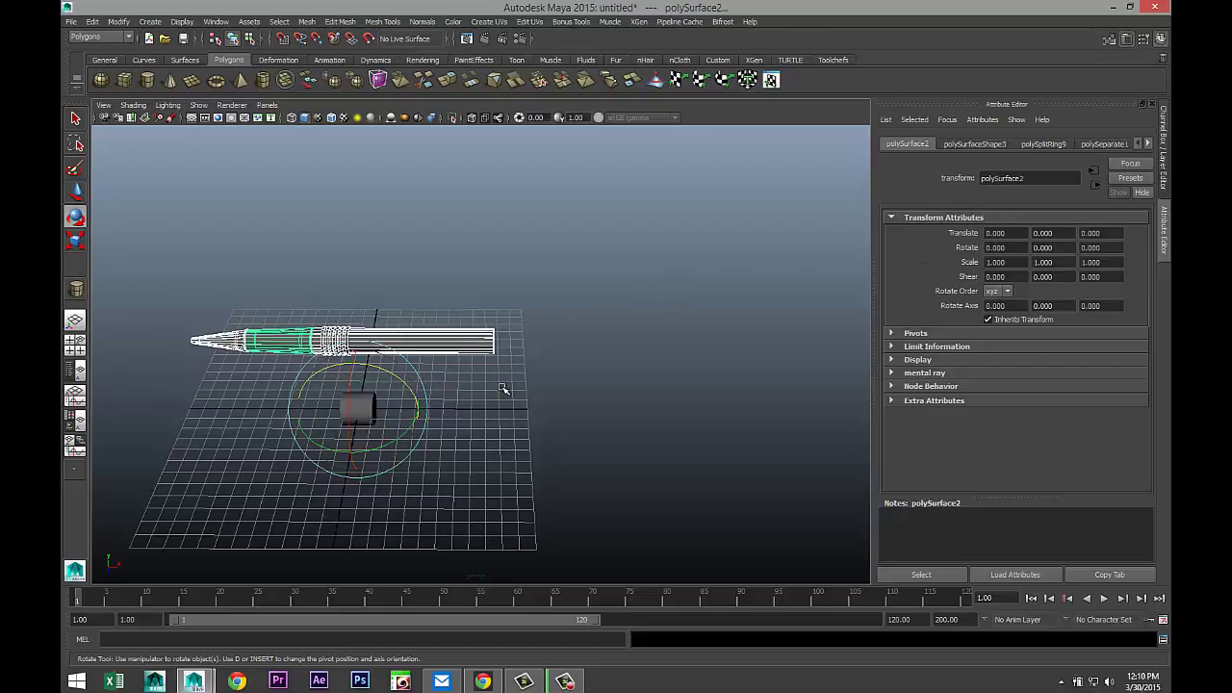
left_click_drag(528, 425, 403, 414, "alt")
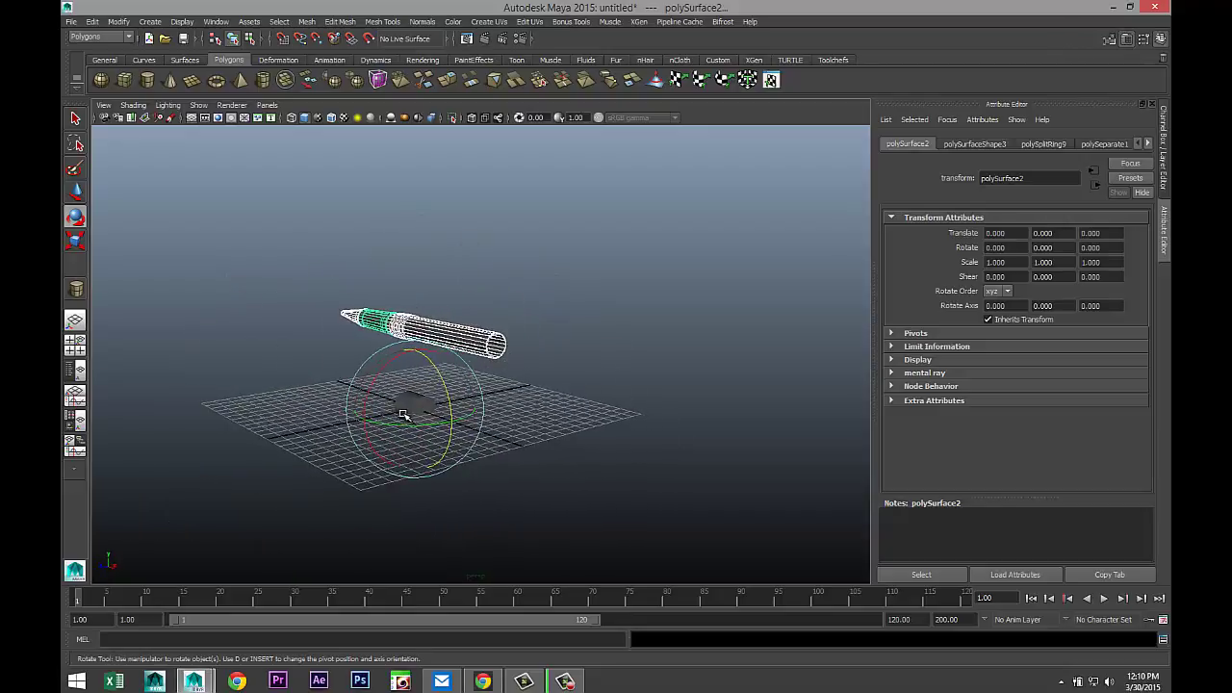
key("w")
left_click_drag(423, 355, 527, 506)
- Move the cylinder along X to the main pipe's plain end, to a Translate X of 9.269
left_click(287, 484)
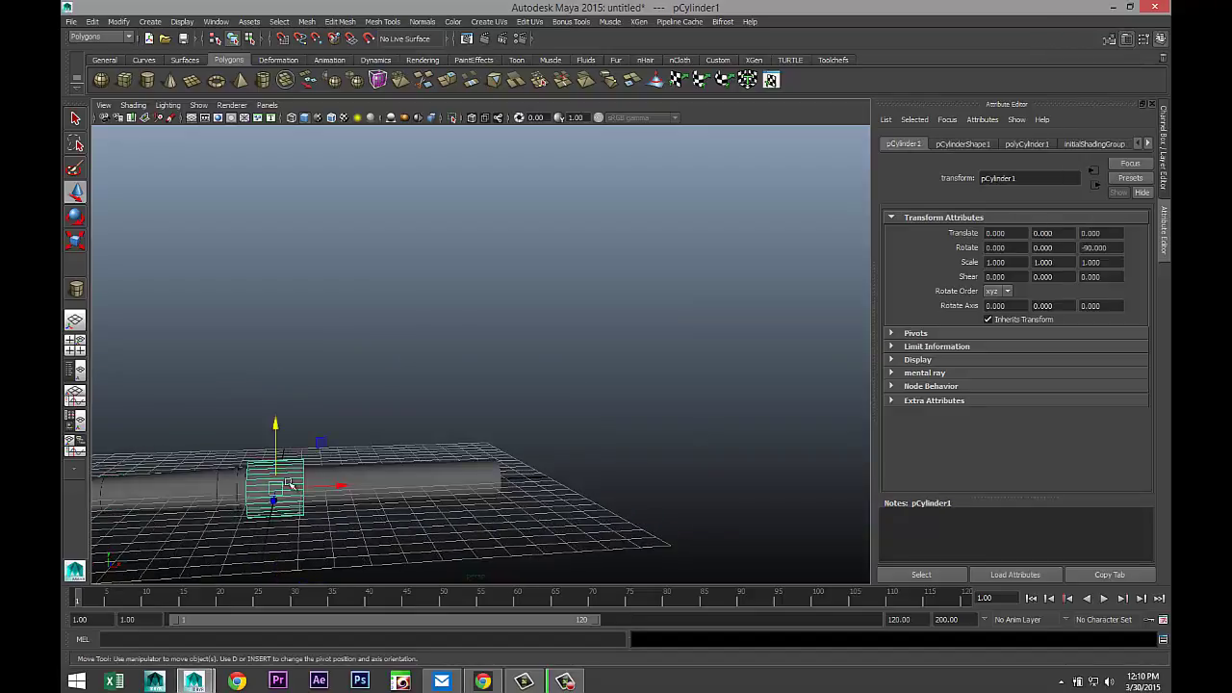
left_click_drag(369, 486, 542, 491)
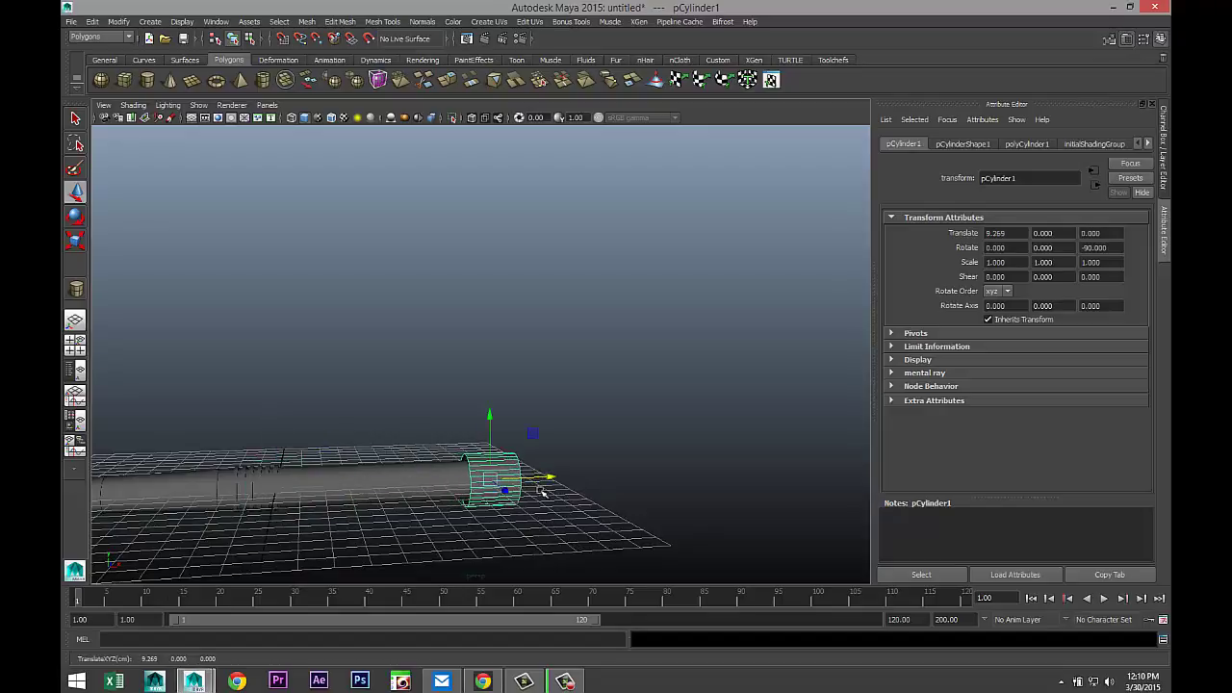
- Centre the cylinder on the pipe's cross-section in a wireframe side view, at Translate Y 0.043 and Z 0.136
left_click(75, 343)
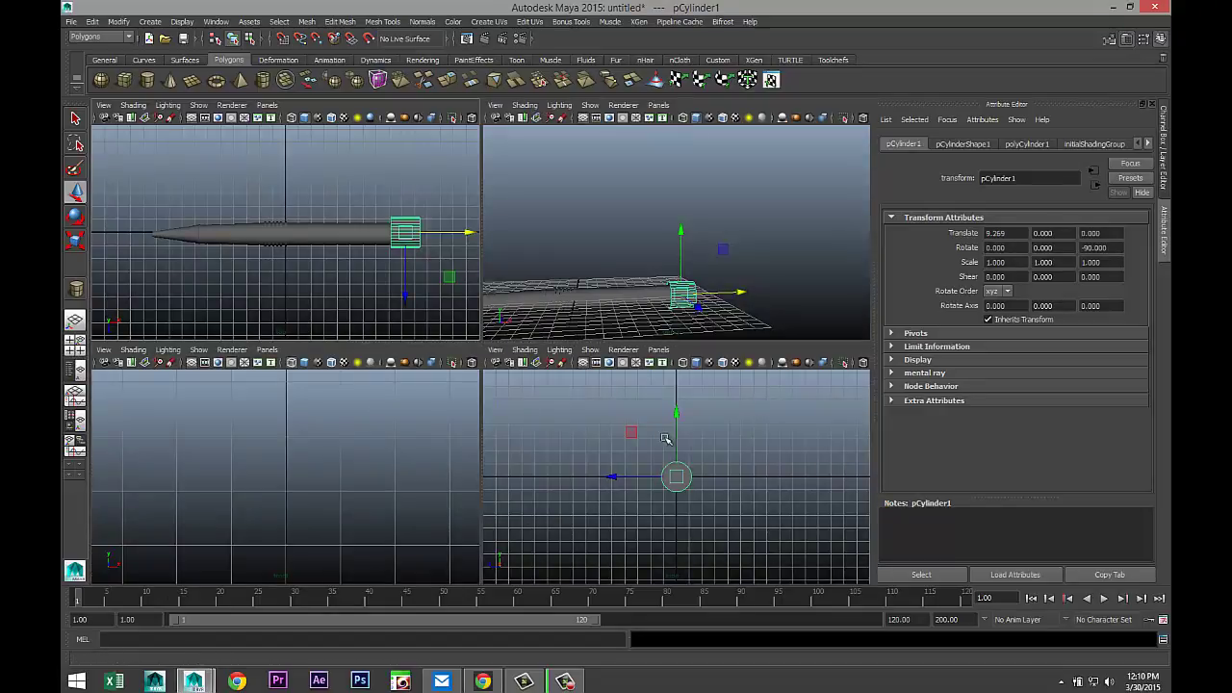
key("space")
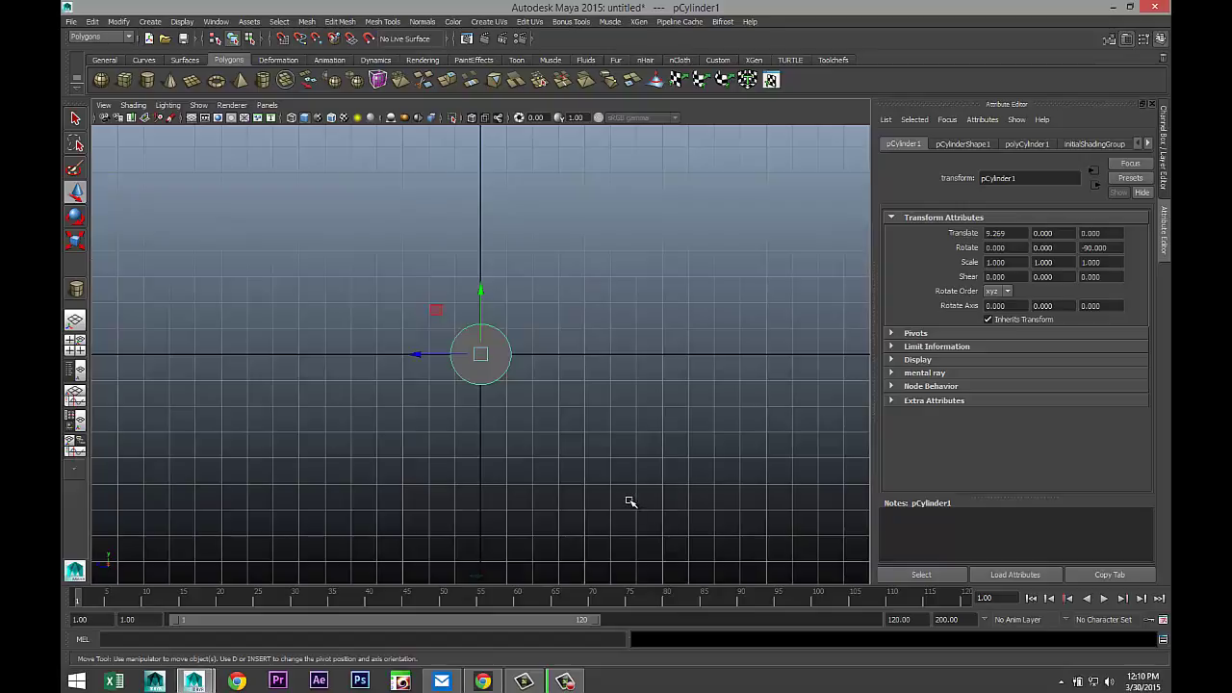
key("4")
scroll(568, 467, "up", 5)
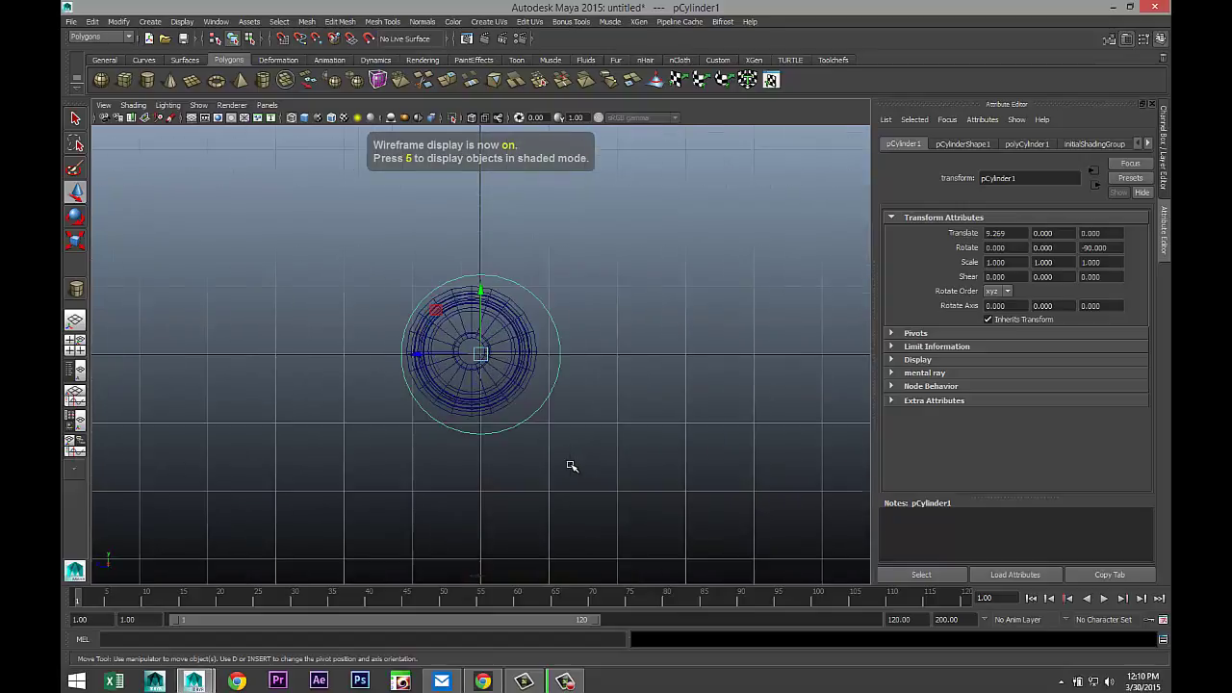
scroll(575, 463, "up", 3)
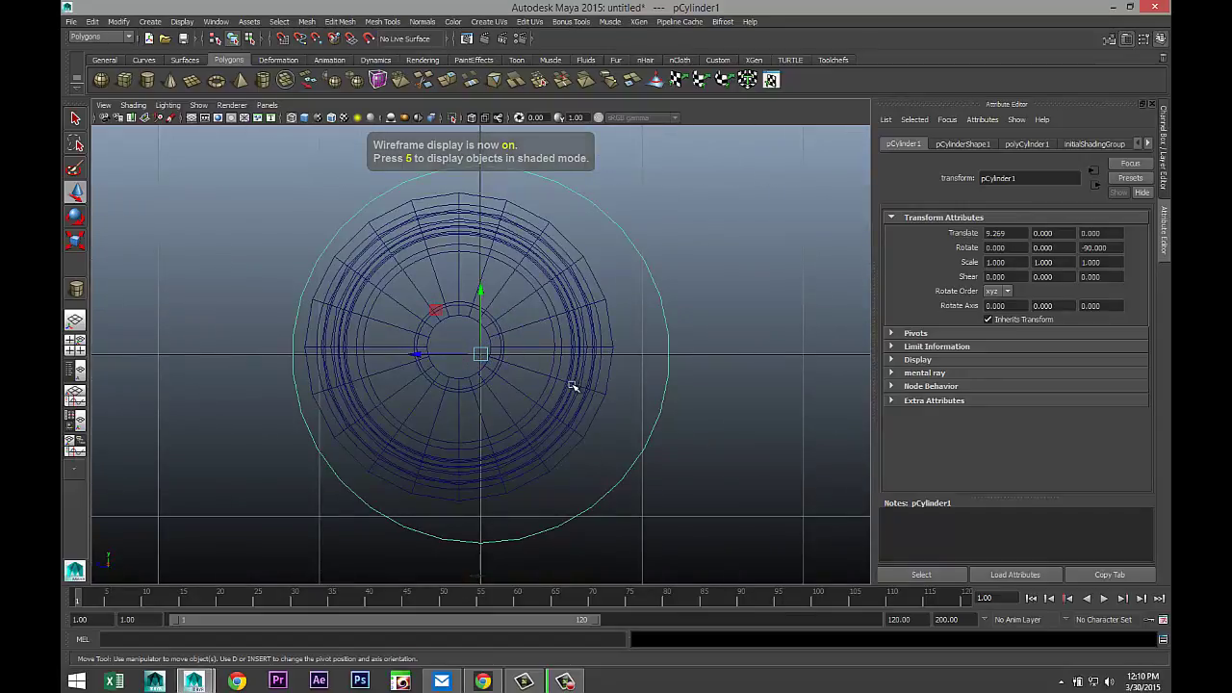
left_click_drag(482, 353, 456, 353)
key("v")
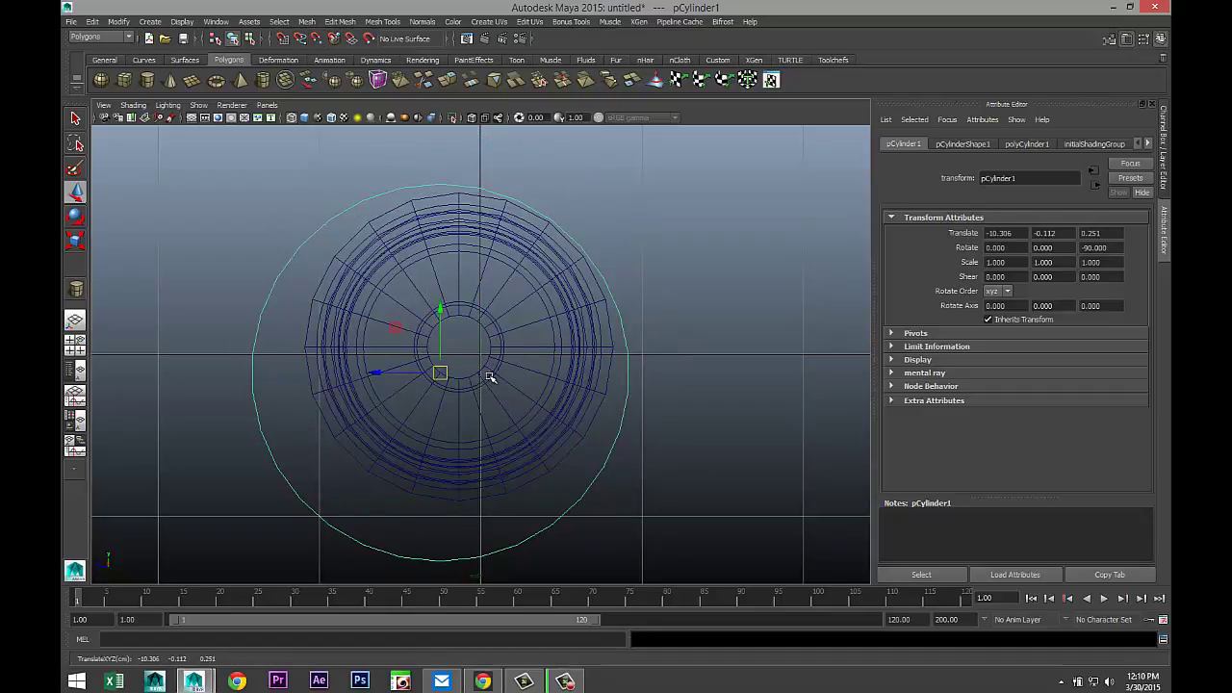
left_click_drag(440, 310, 444, 279)
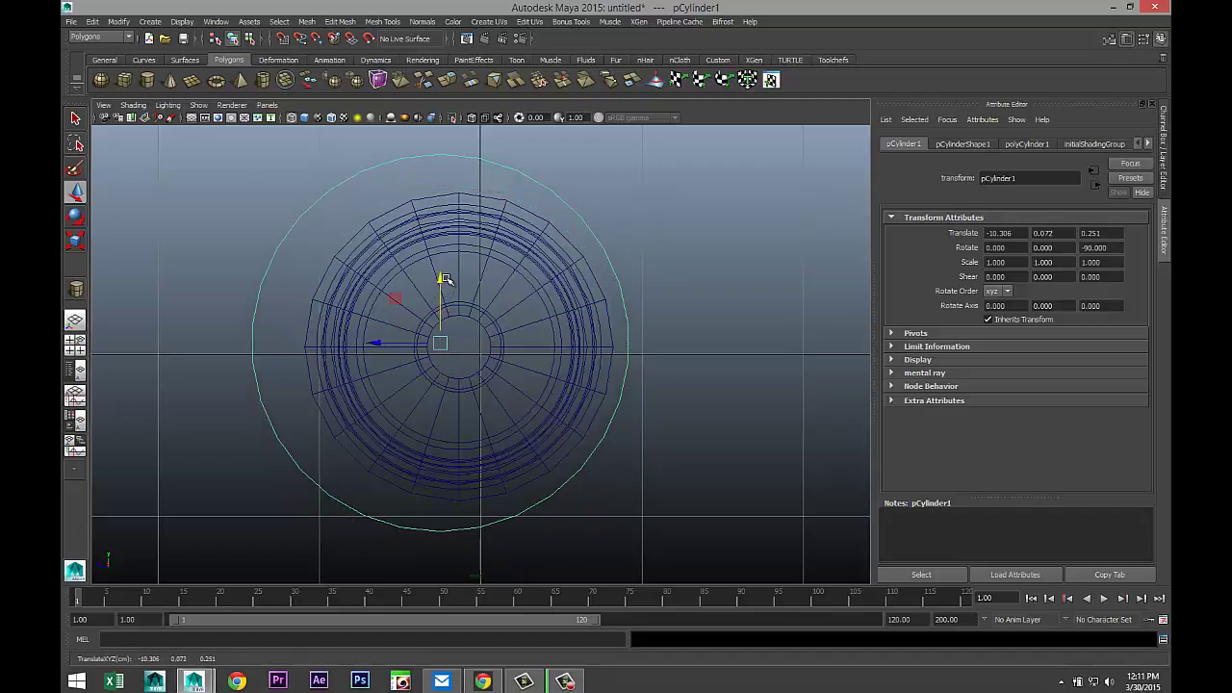
key("equal")
key("equal")
key("equal")
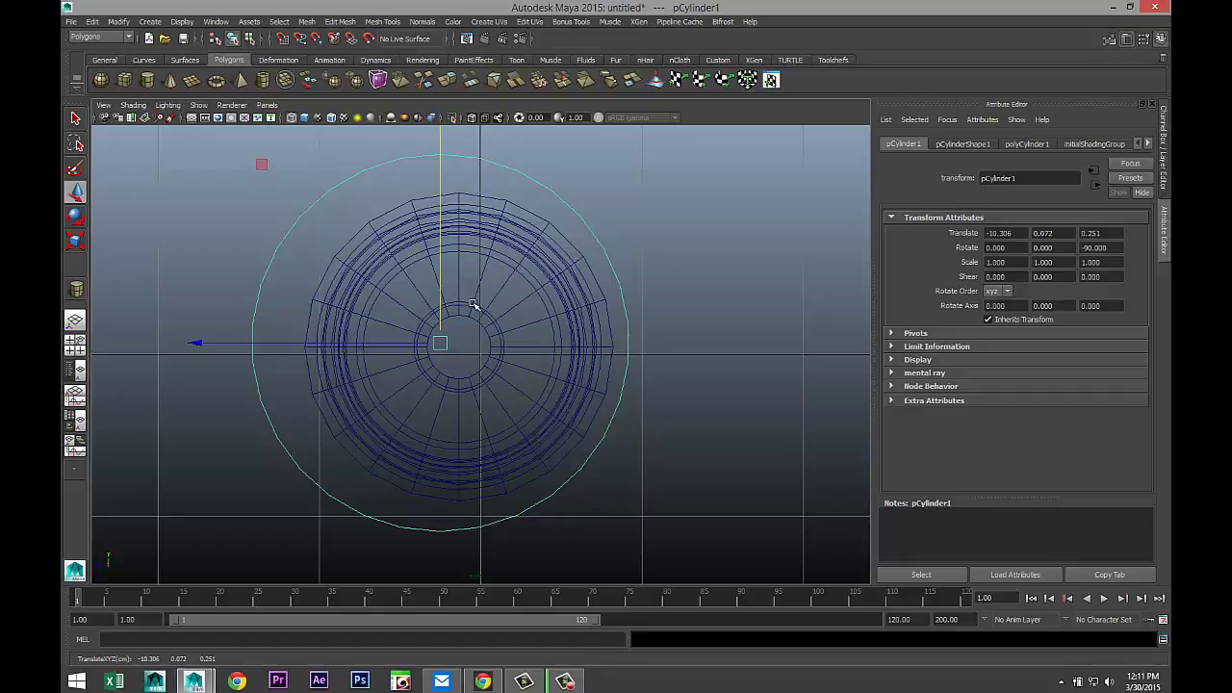
mouse_move(439, 343)
left_mouse_down()
mouse_move(484, 344)
mouse_move(460, 346)
left_mouse_up()
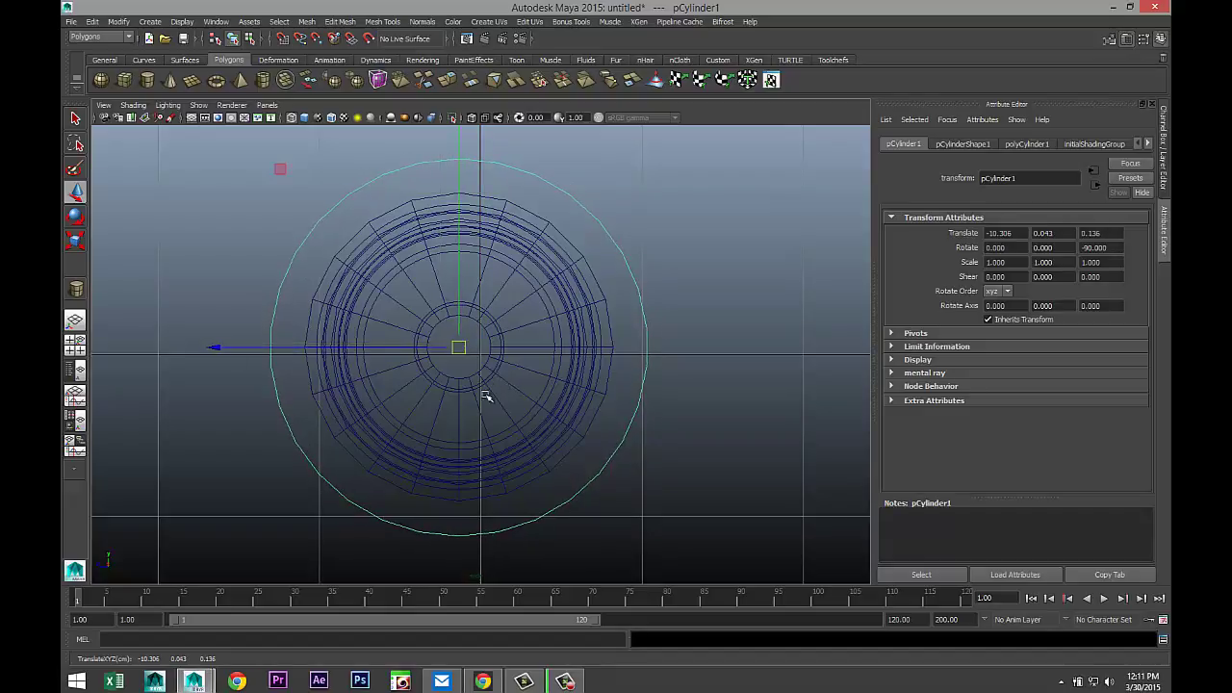
- Scale the cylinder uniformly to 0.854 so it sits just outside the pipe's outline, and return to the perspective view
key("r")
left_click_drag(459, 349, 402, 354)
left_click(75, 342)
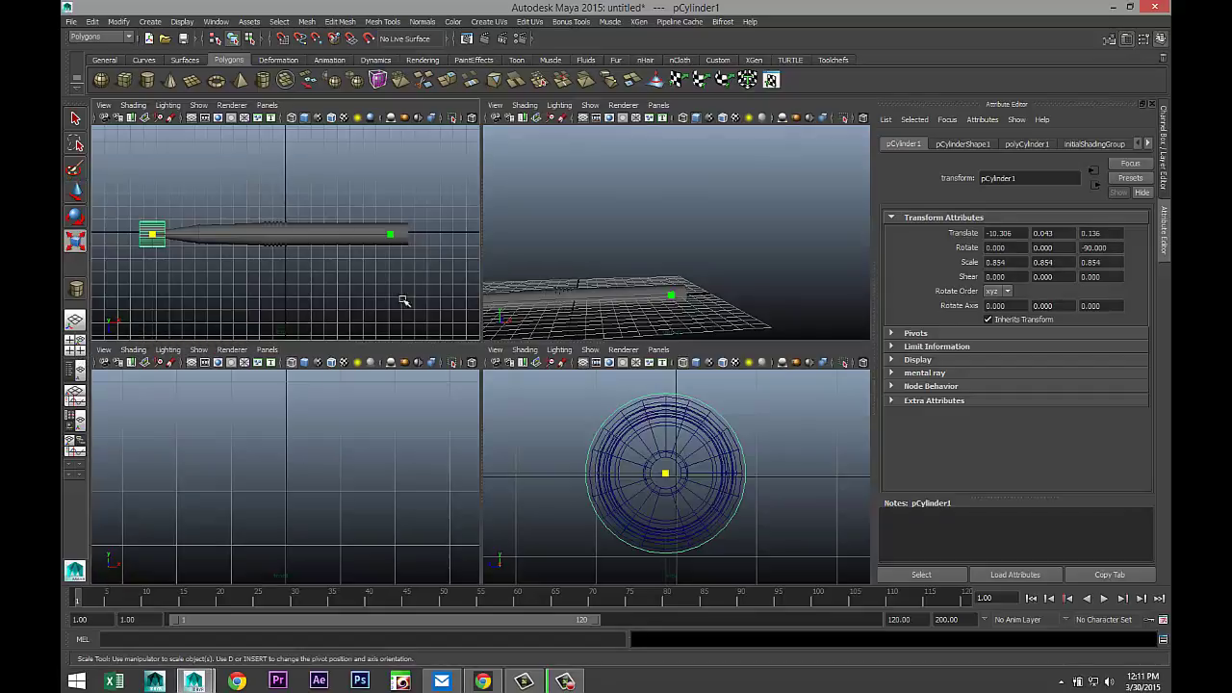
key("space")
- Move the cylinder along X from the tip to the main pipe's plain end, to a Translate X of 9.583
key("f")
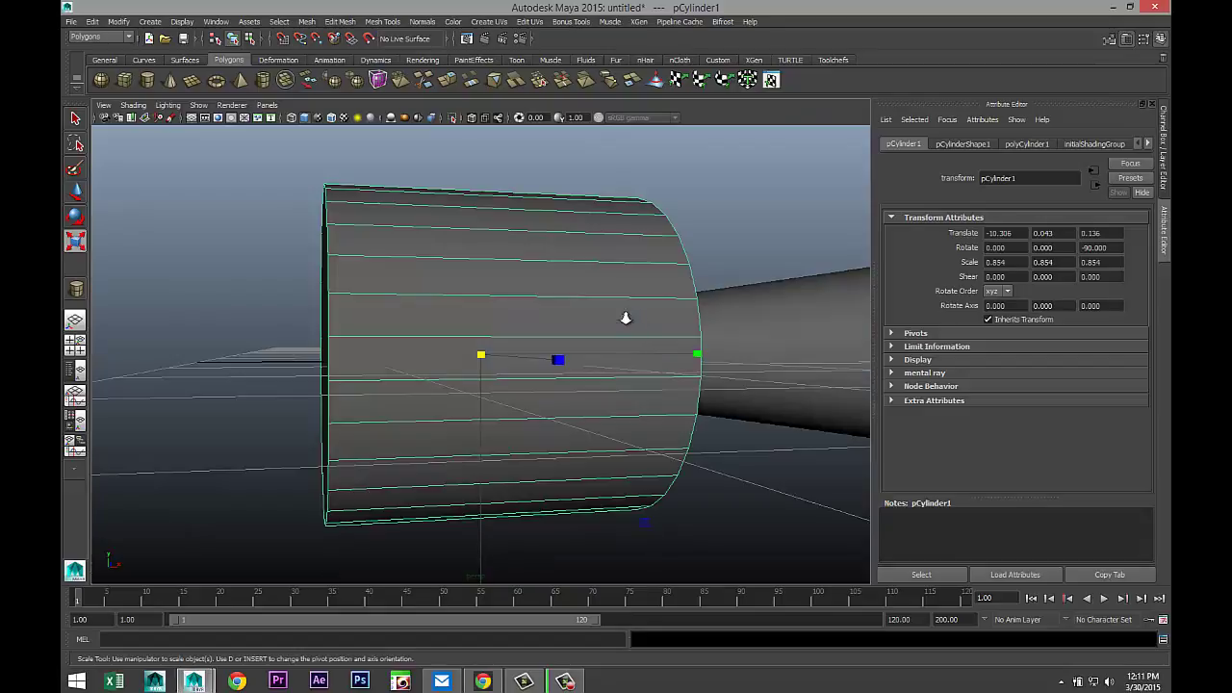
scroll(624, 324, "down", 3)
scroll(624, 324, "down", 3)
middle_click_drag(628, 397, 377, 392, "alt")
scroll(472, 410, "down", 2)
key("w")
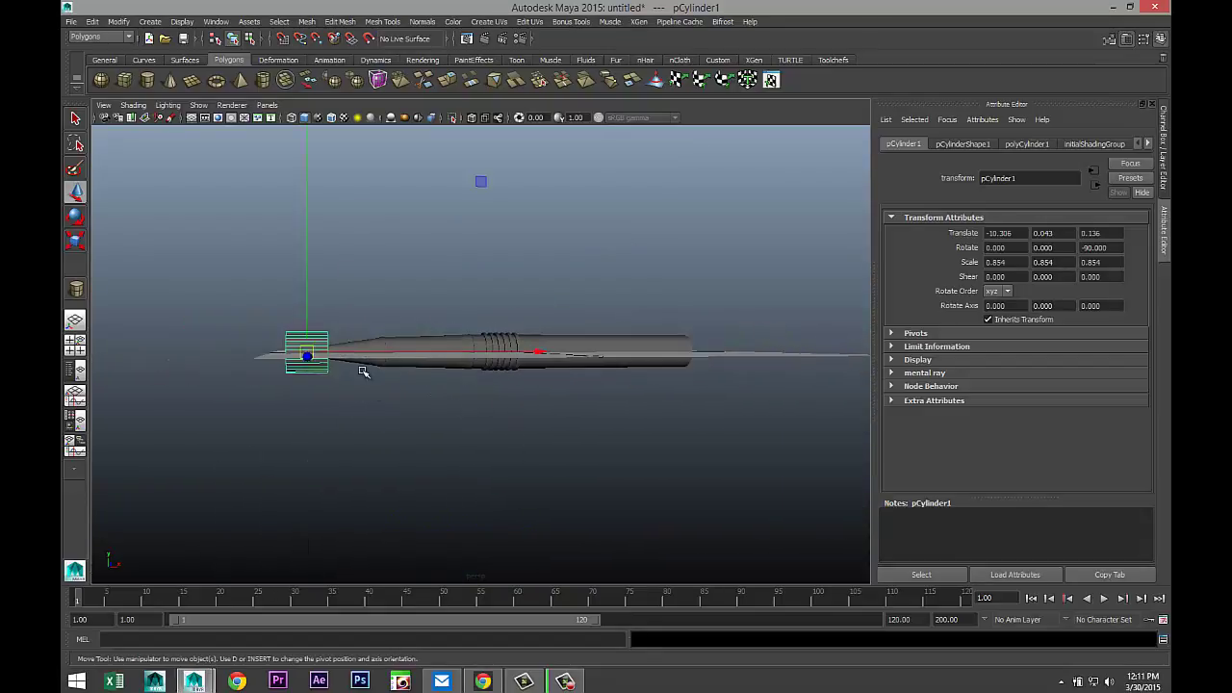
key("minus")
key("minus")
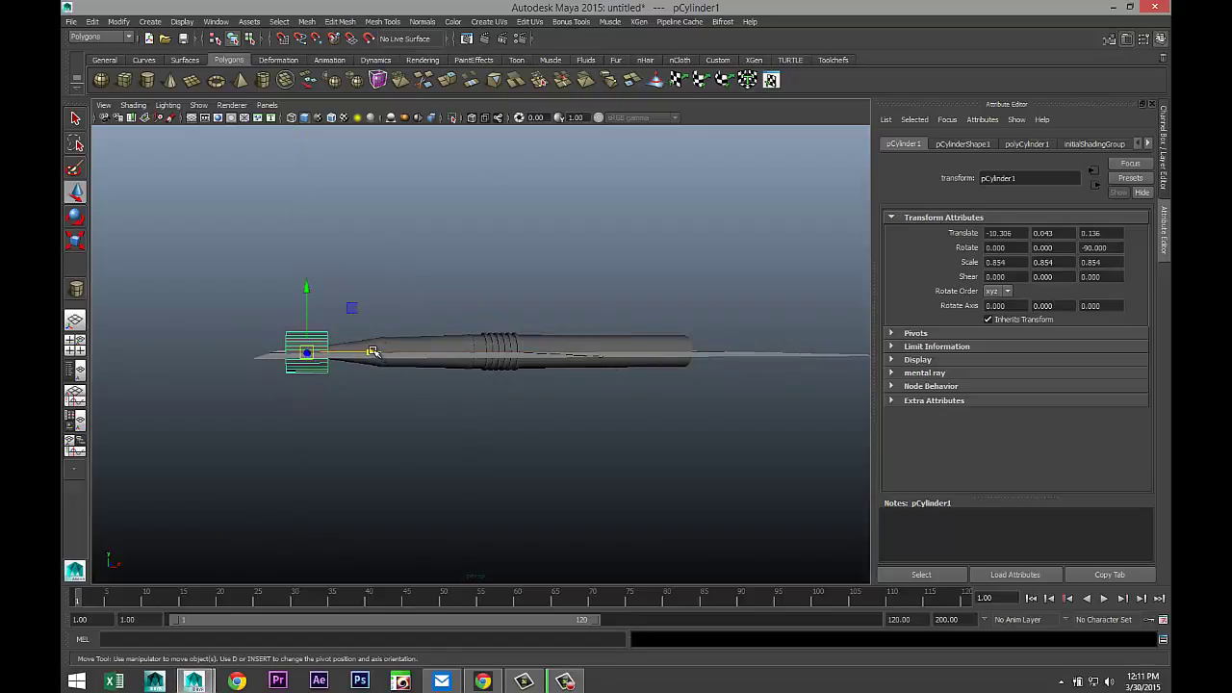
left_click_drag(373, 351, 742, 388)
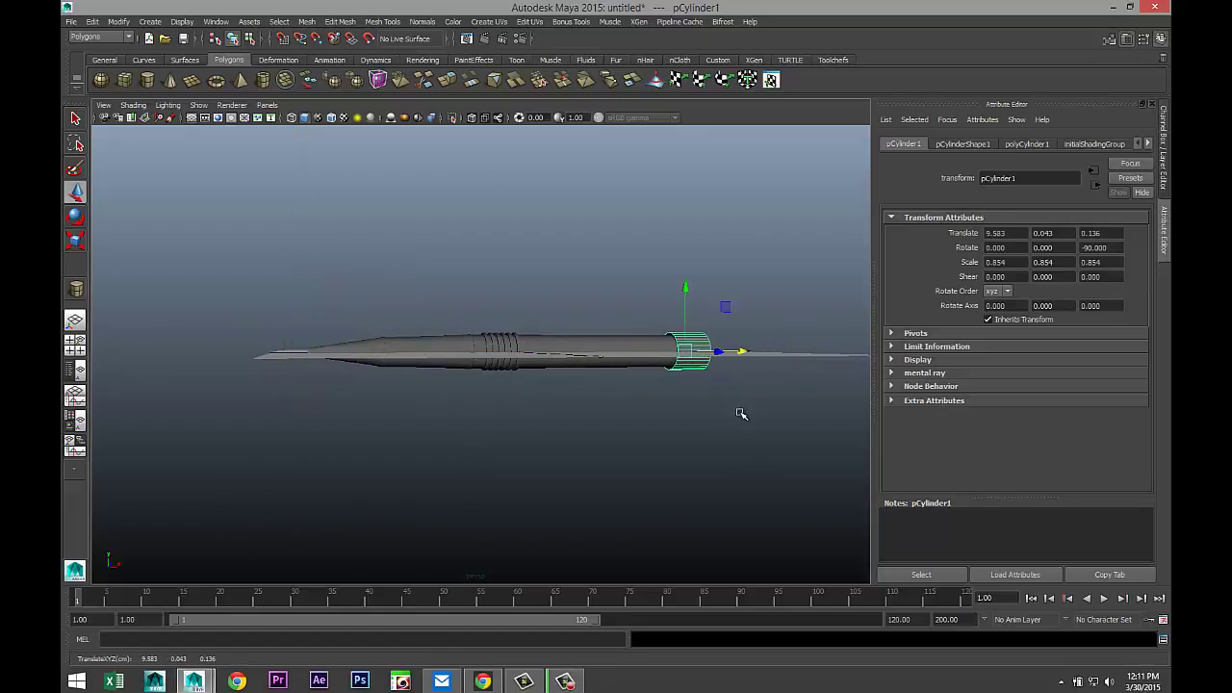
key("f")
scroll(732, 414, "down", 2)
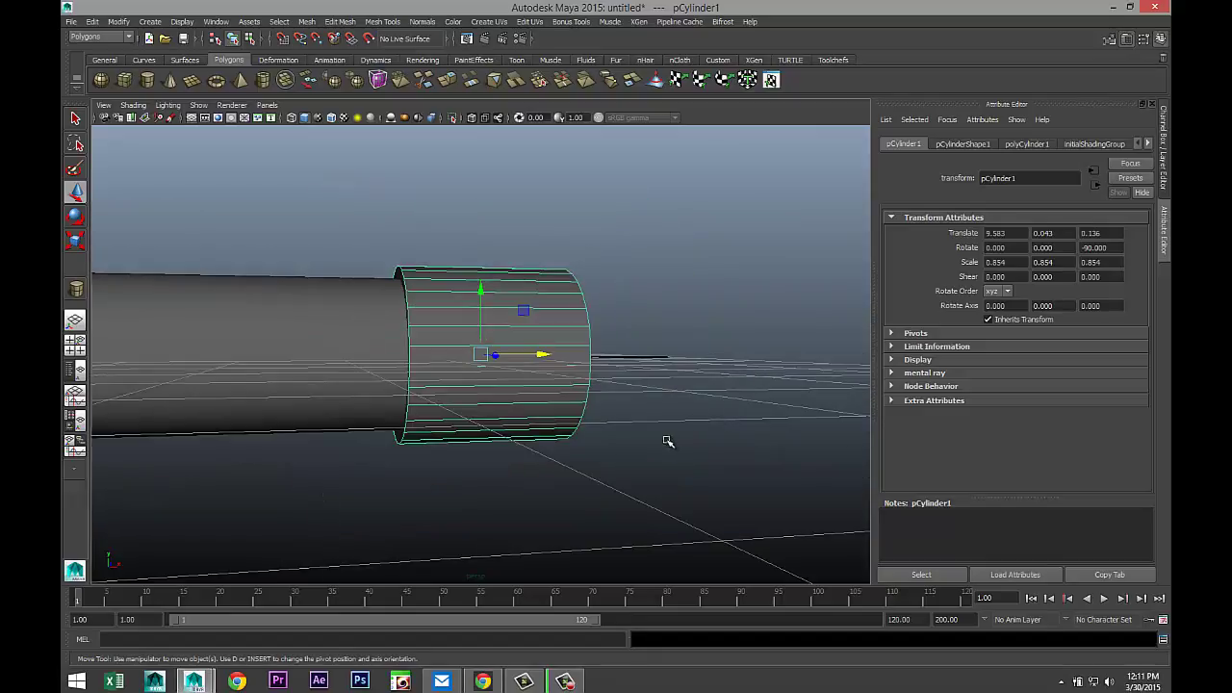
mouse_move(669, 441)
left_mouse_down("alt")
mouse_move(658, 485)
mouse_move(553, 462)
mouse_move(661, 452)
mouse_move(646, 449)
left_mouse_up("alt")
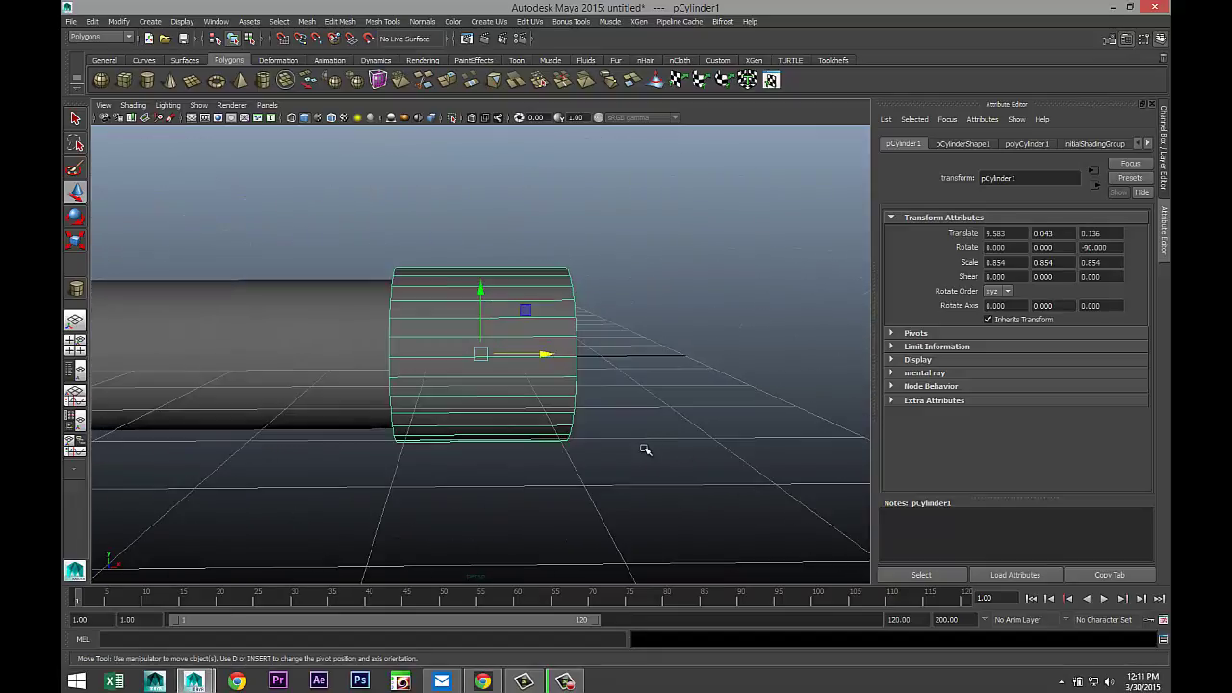
- Move the cylinder back along X over the main pipe's end in wireframe display, to a Translate X of 8.796
key("4")
left_click_drag(545, 355, 479, 358)
scroll(501, 404, "down", 5)
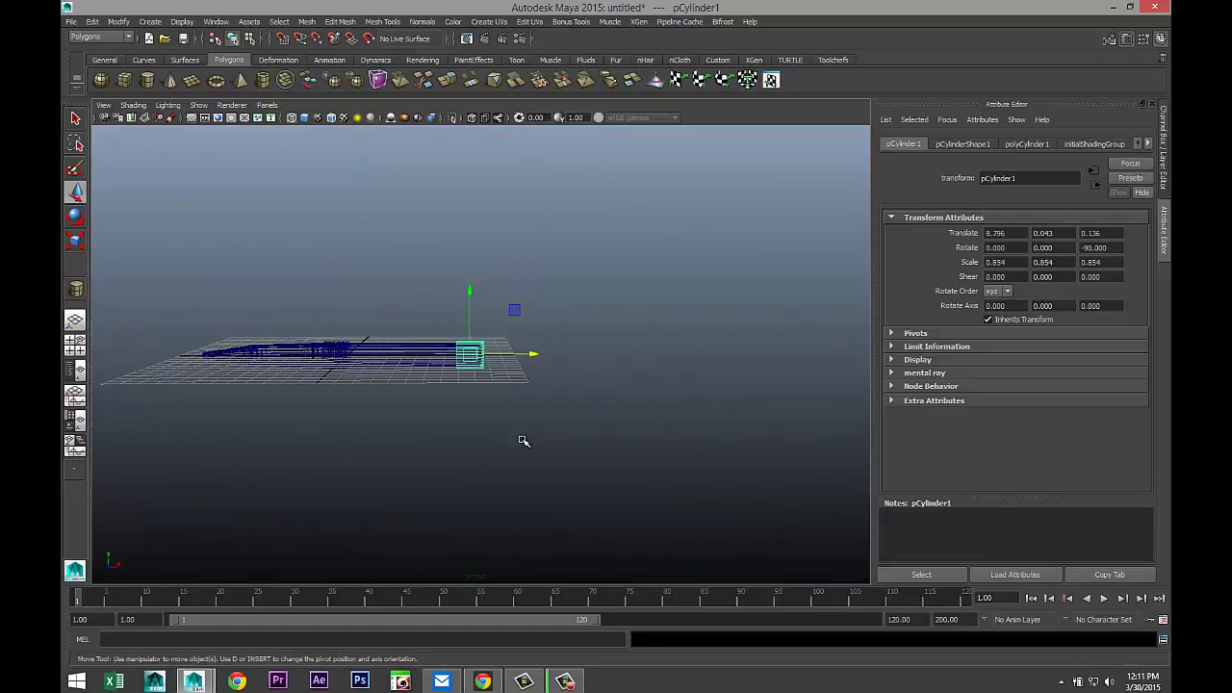
scroll(510, 447, "up", 3)
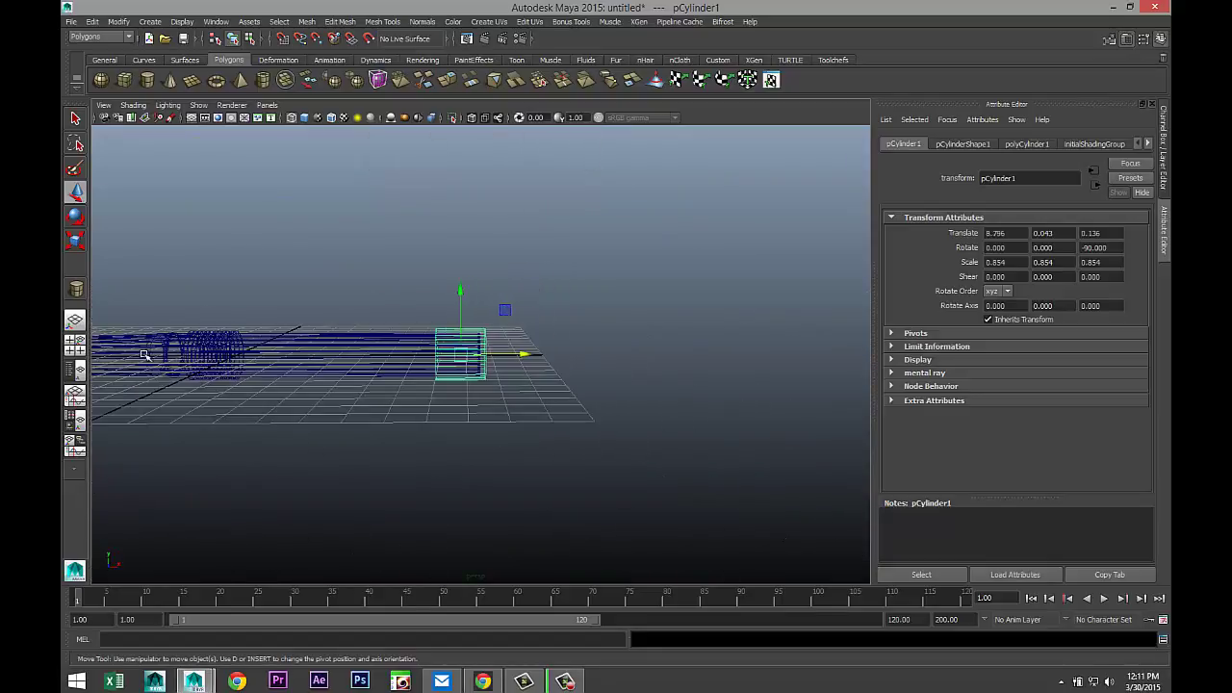
- Move the cylinder along X clear beyond the pipe's plain end in a shaded front view, to a Translate X of 14.783
left_click(75, 342)
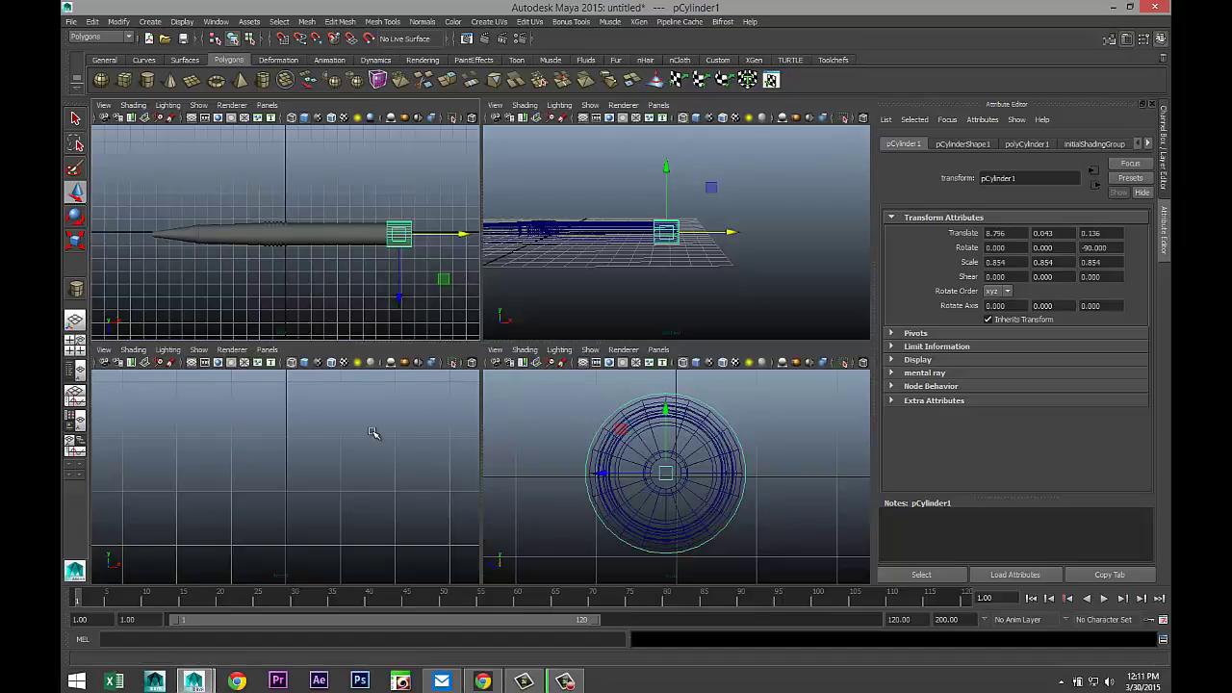
scroll(374, 433, "down", 3)
key("space")
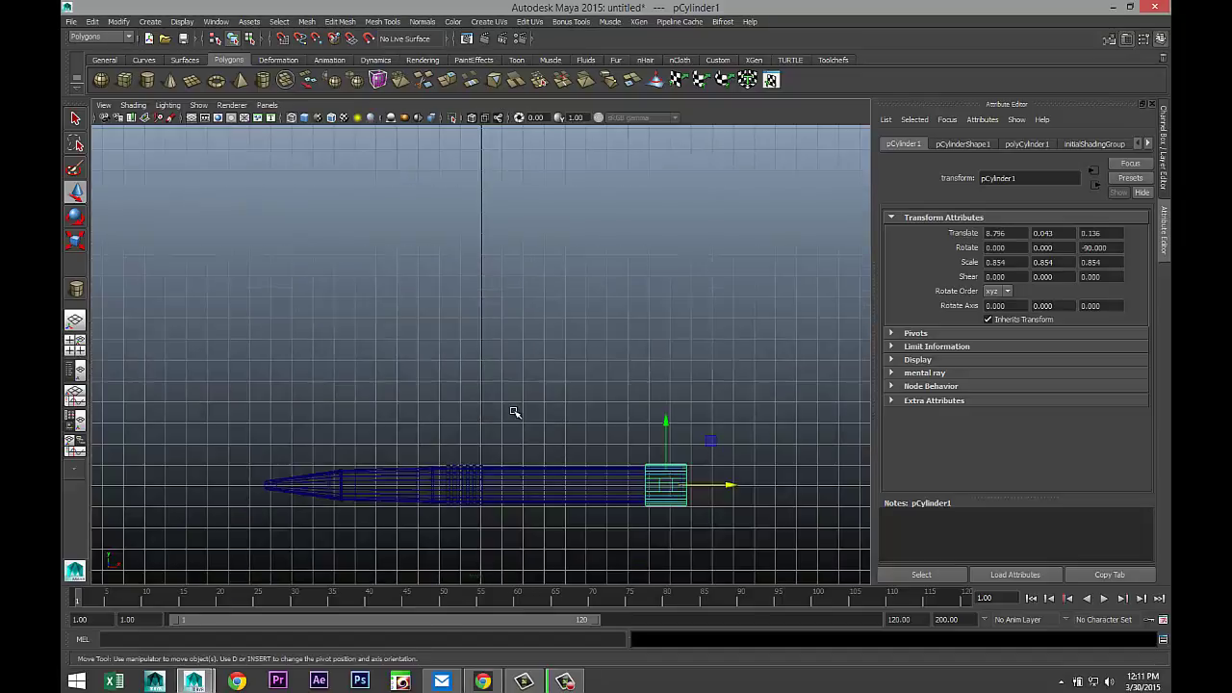
key("5")
scroll(539, 414, "up", 3)
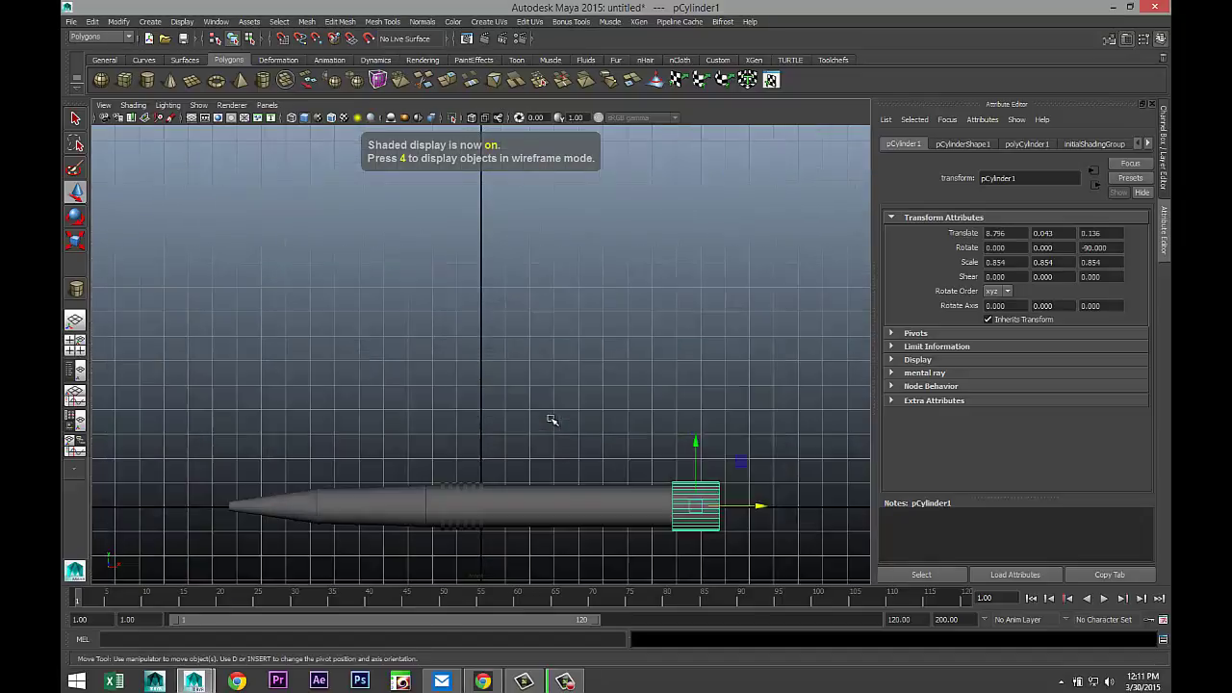
mouse_move(558, 439)
middle_mouse_down("alt")
mouse_move(544, 362)
mouse_move(453, 346)
middle_mouse_up("alt")
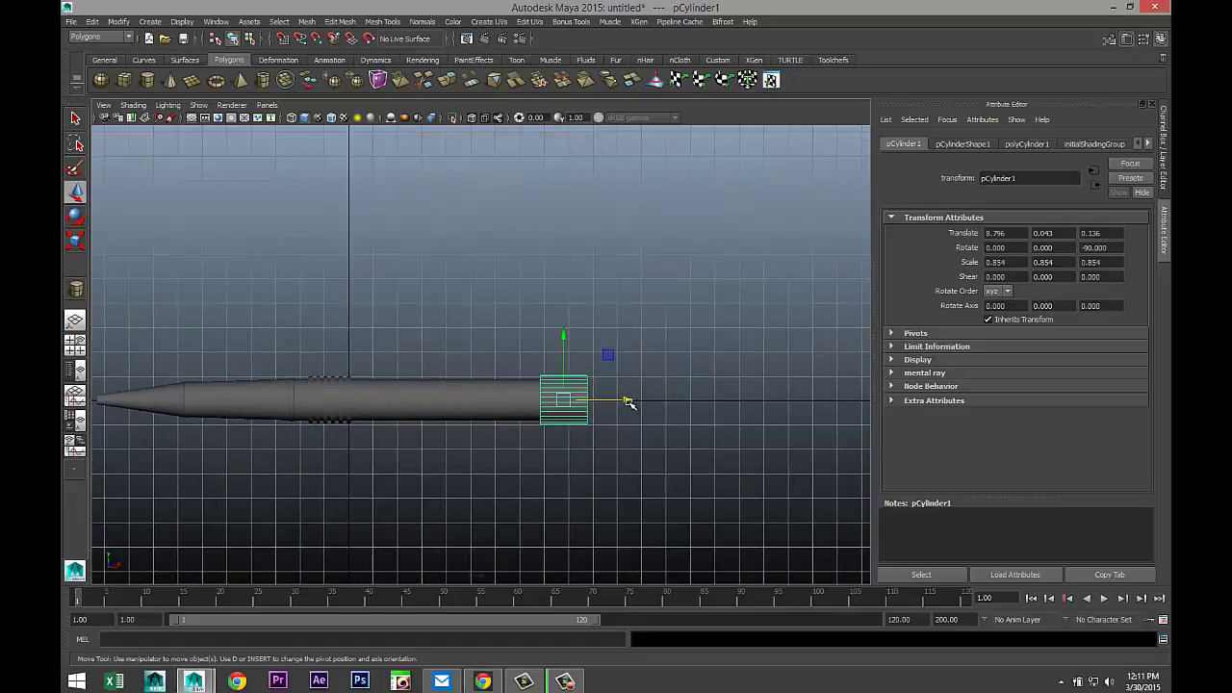
left_click_drag(628, 401, 776, 403)
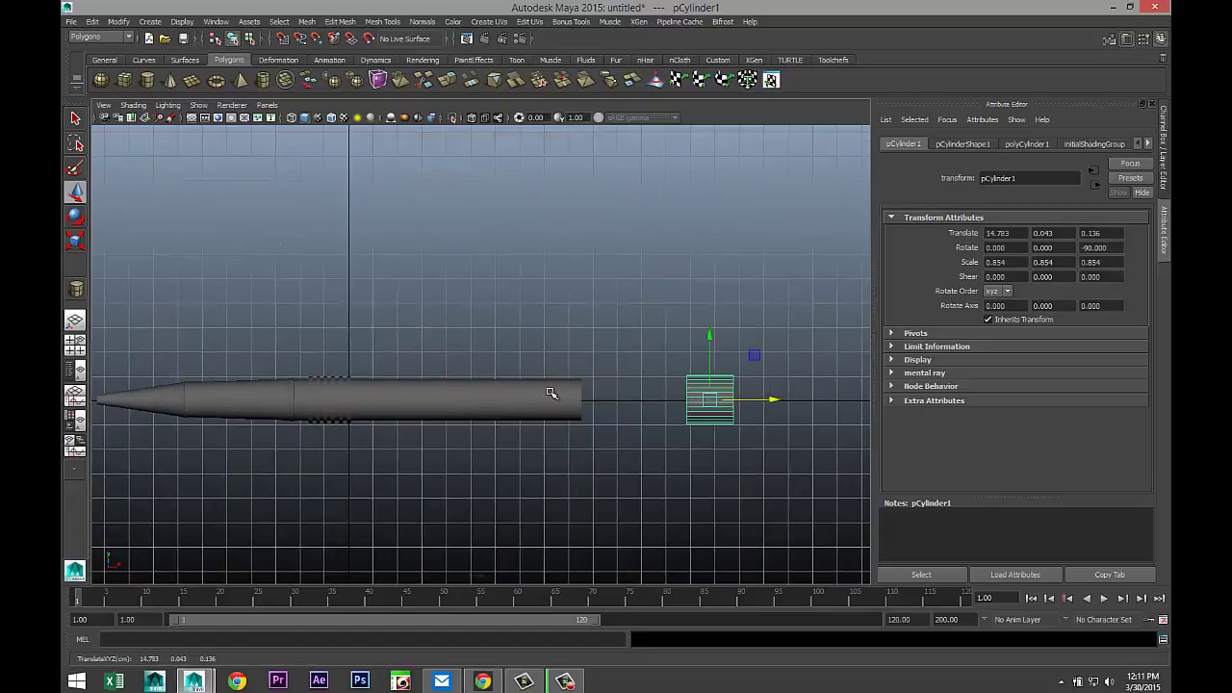
- Lengthen the main pipe by moving its plain-end vertices along X into the cylinder, to an X of 14.311
left_click(544, 393)
right_click_drag(578, 396, 510, 379)
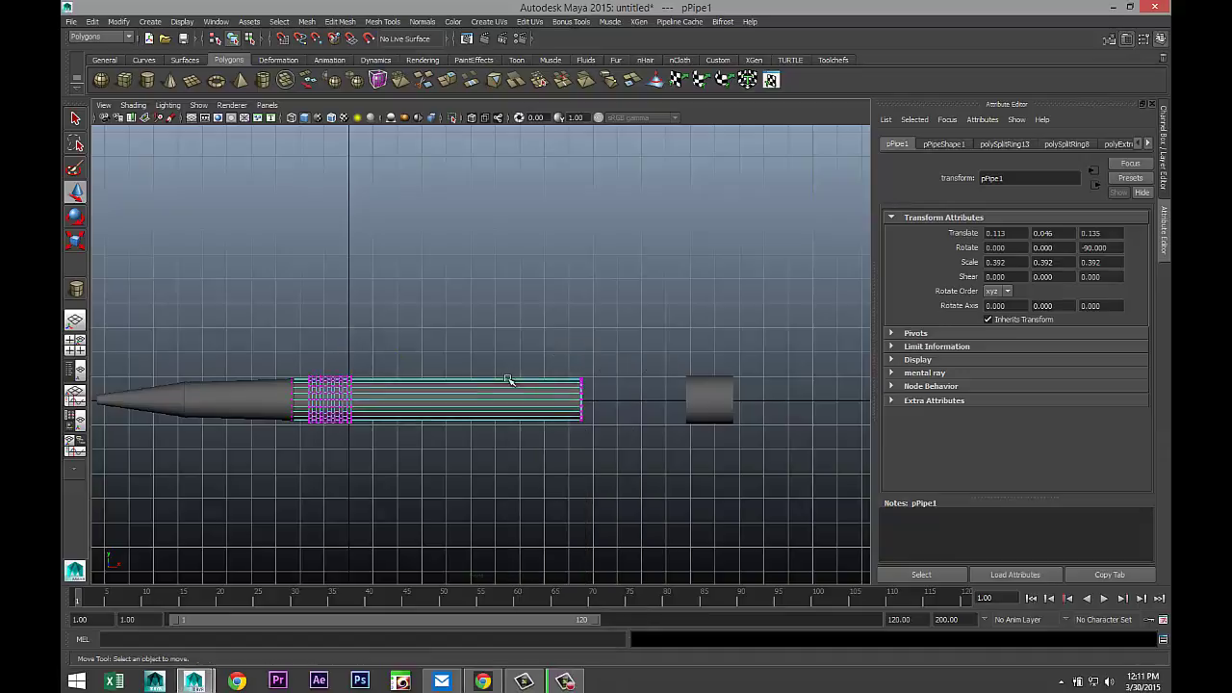
left_click_drag(570, 357, 635, 492)
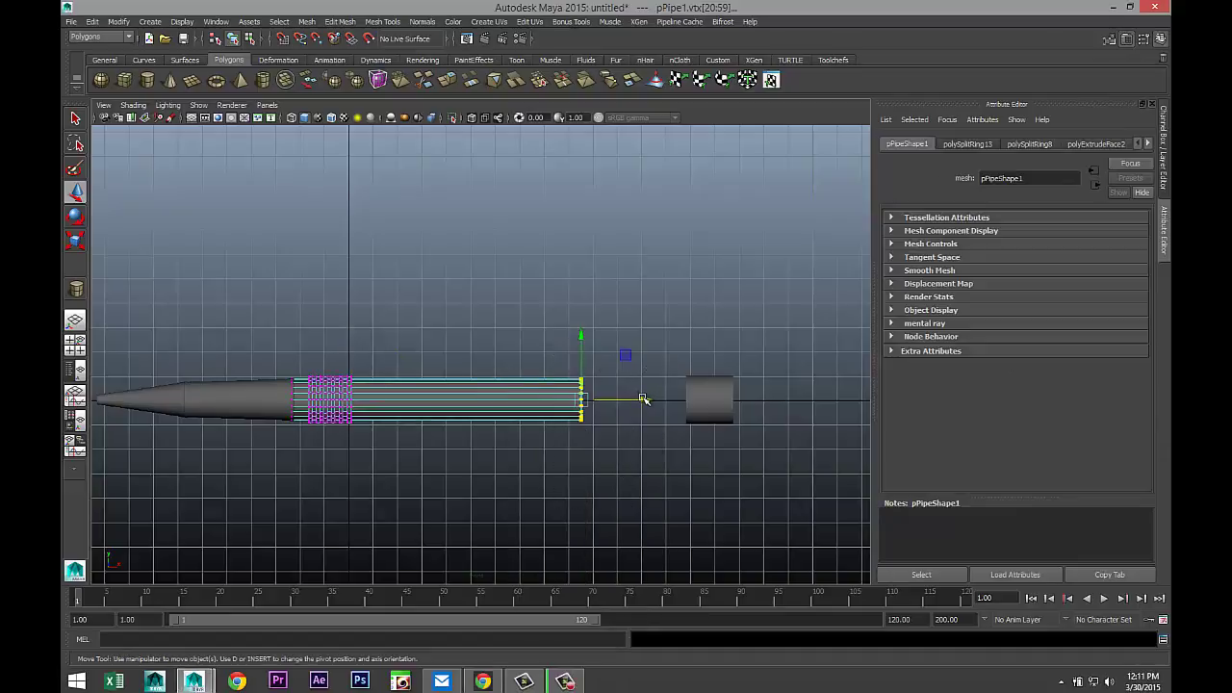
left_click_drag(644, 399, 761, 400)
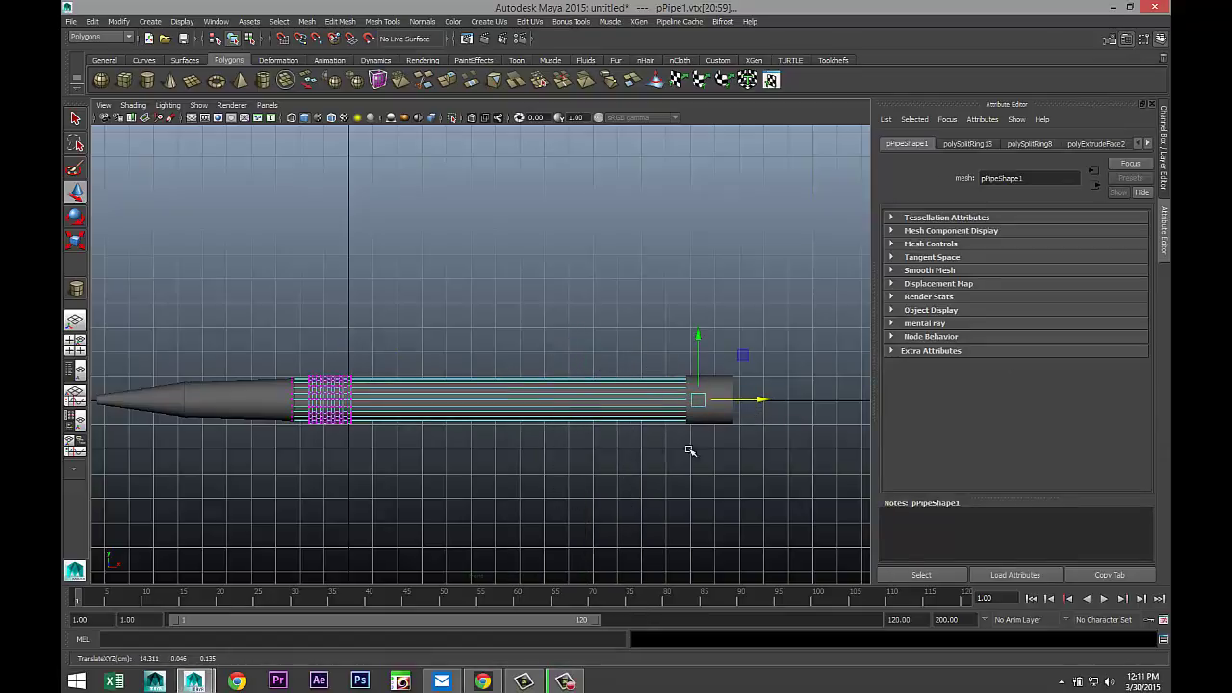
scroll(667, 463, "down", 2)
scroll(315, 417, "up", 1)
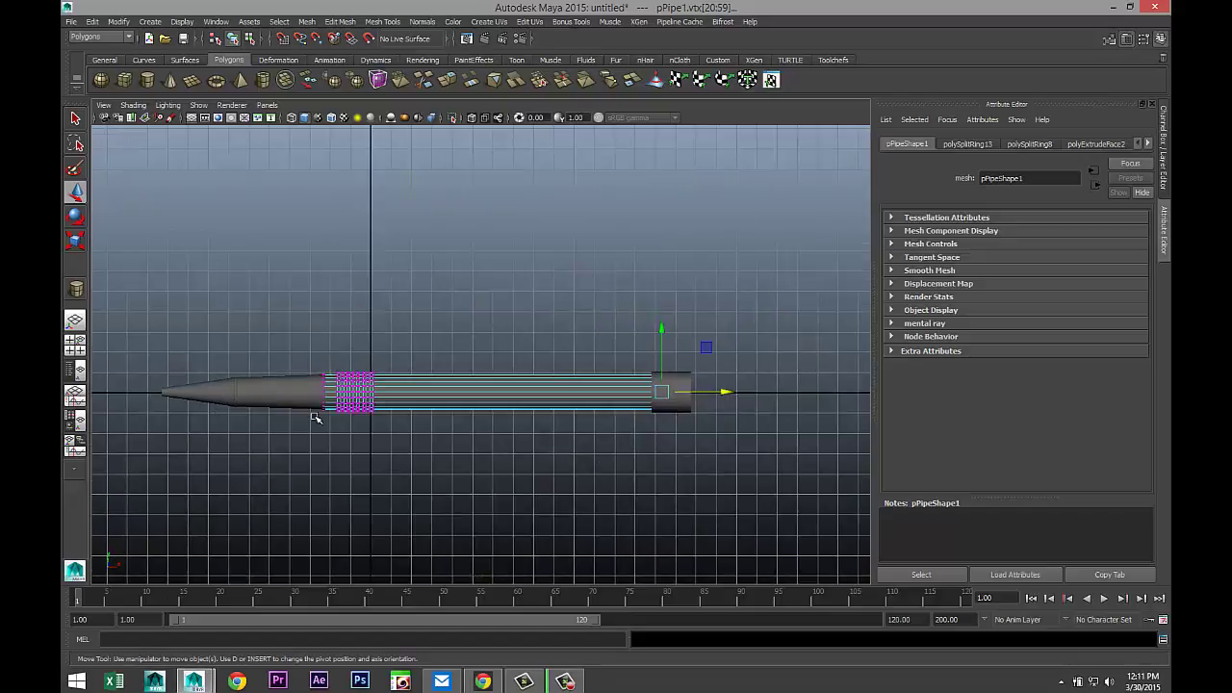
- Extrude the cylinder's outer end face in the shaded perspective view and scale the new face inward, leaving a rim around it
left_click(76, 345)
key("space")
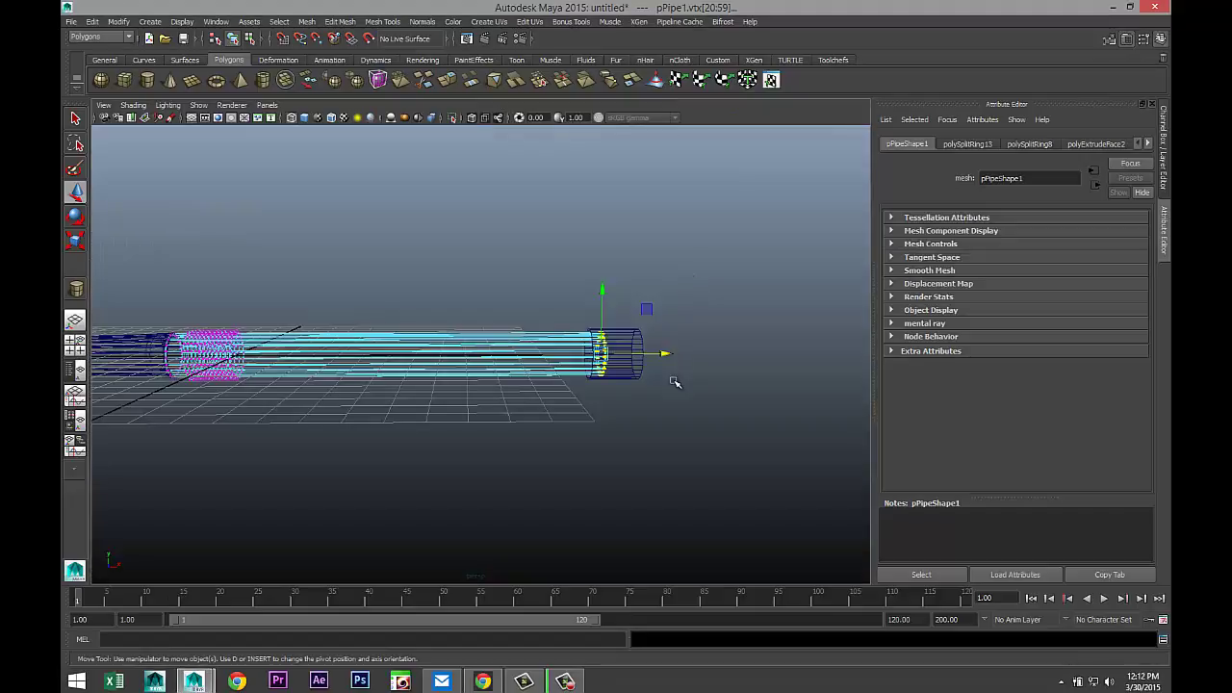
key("5")
mouse_move(677, 388)
left_mouse_down("alt")
mouse_move(687, 388)
mouse_move(616, 409)
mouse_move(651, 407)
mouse_move(564, 377)
left_mouse_up("alt")
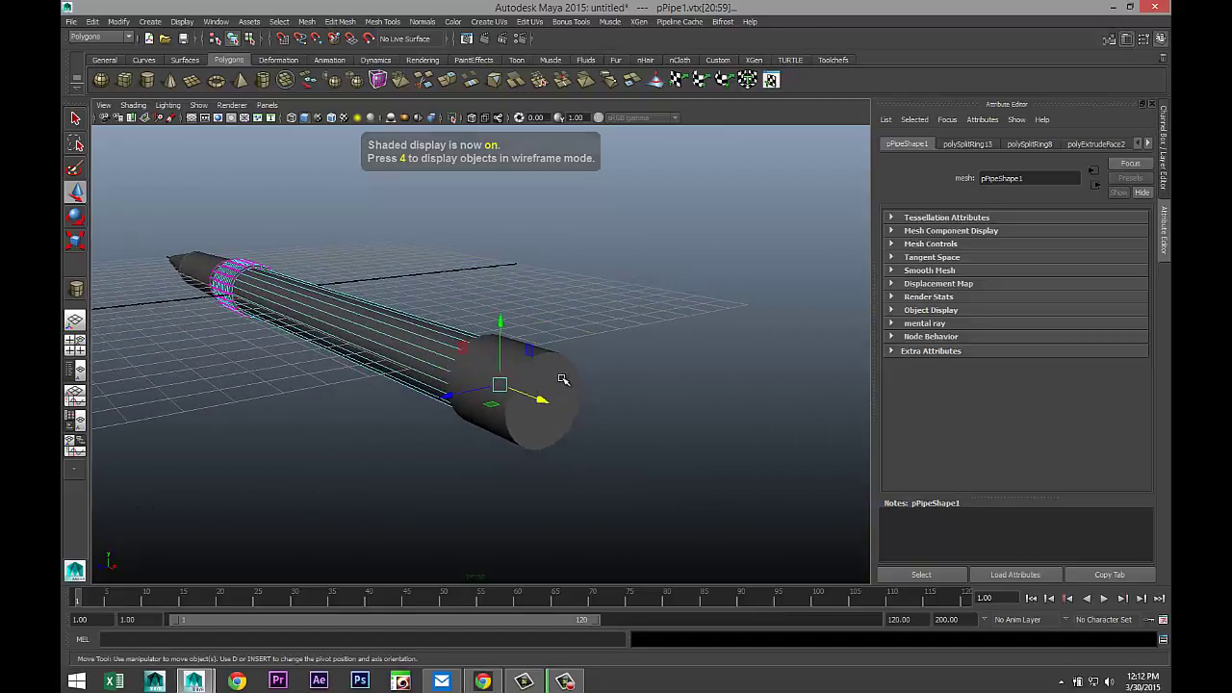
right_click_drag(562, 386, 559, 414)
left_click(556, 394)
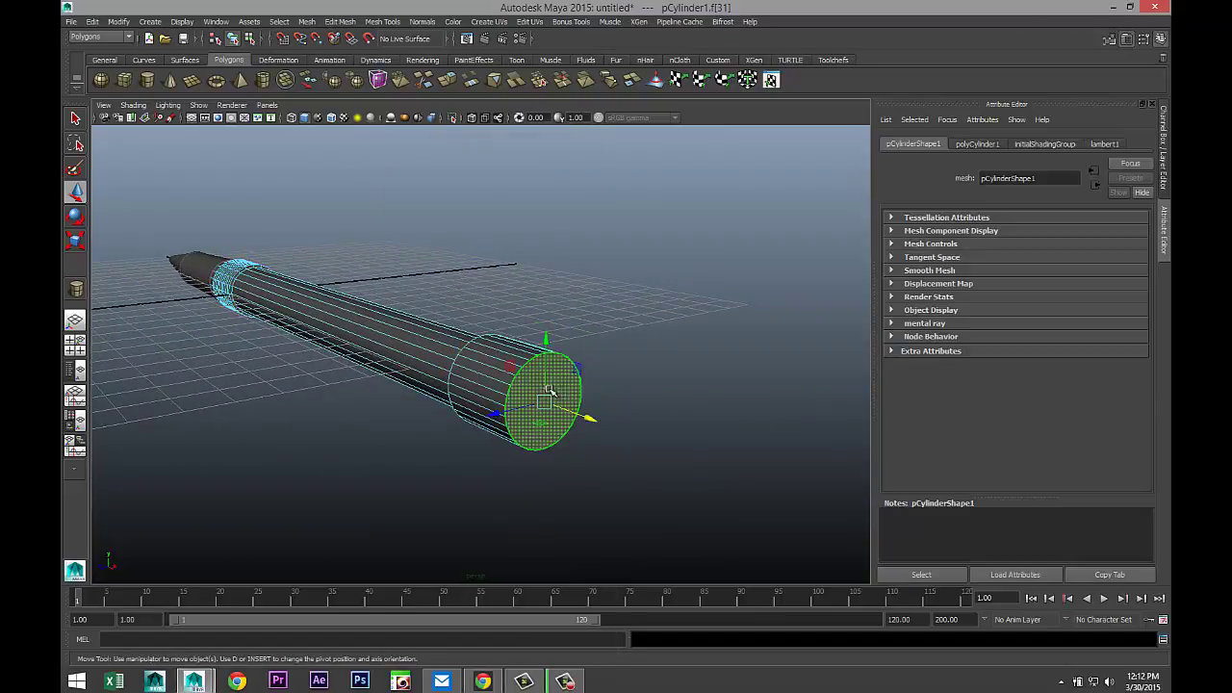
left_click(340, 22)
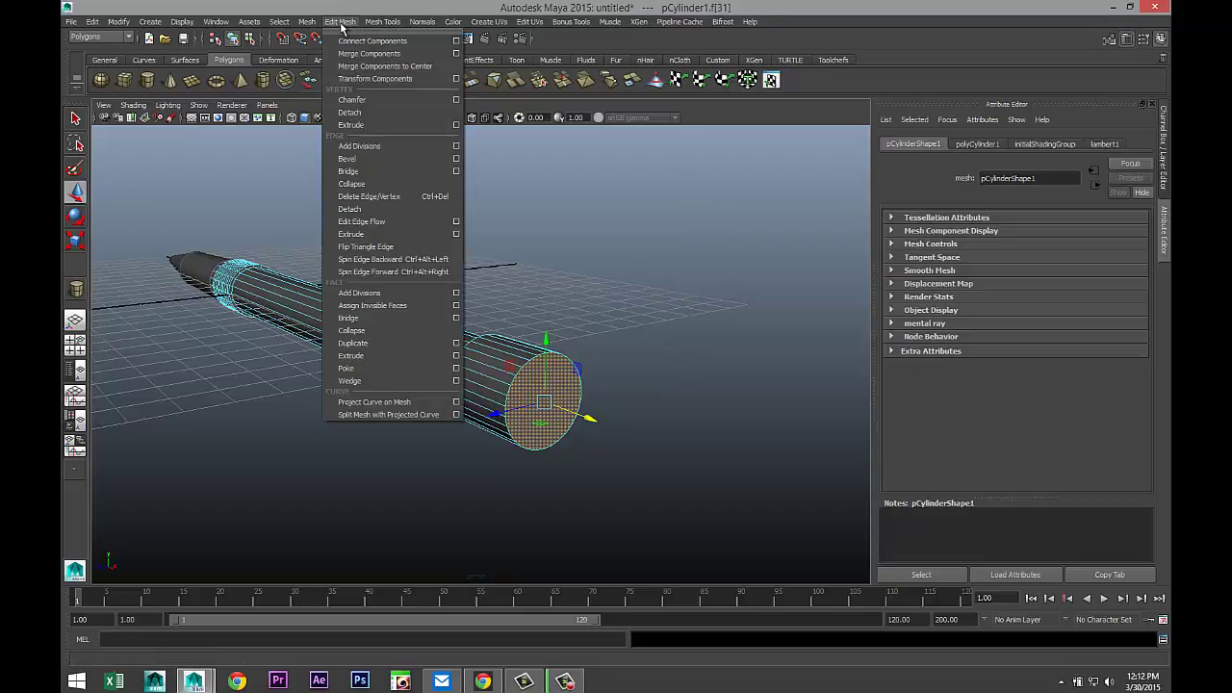
left_click(394, 355)
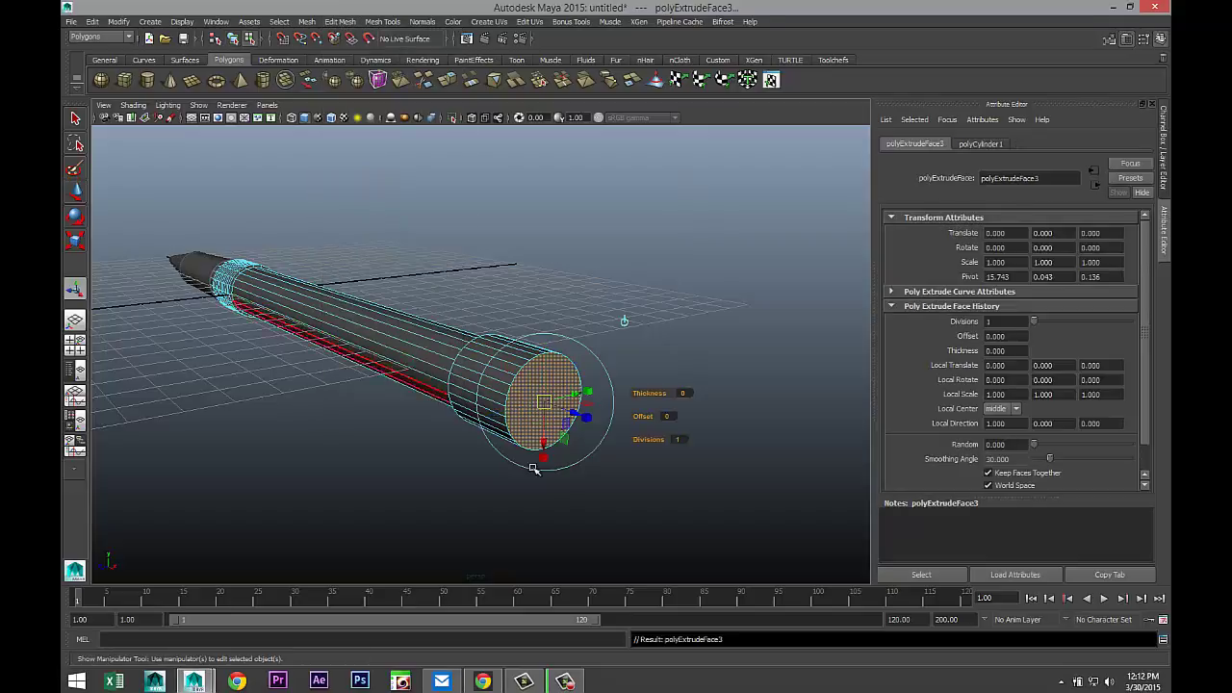
left_click_drag(544, 400, 527, 400)
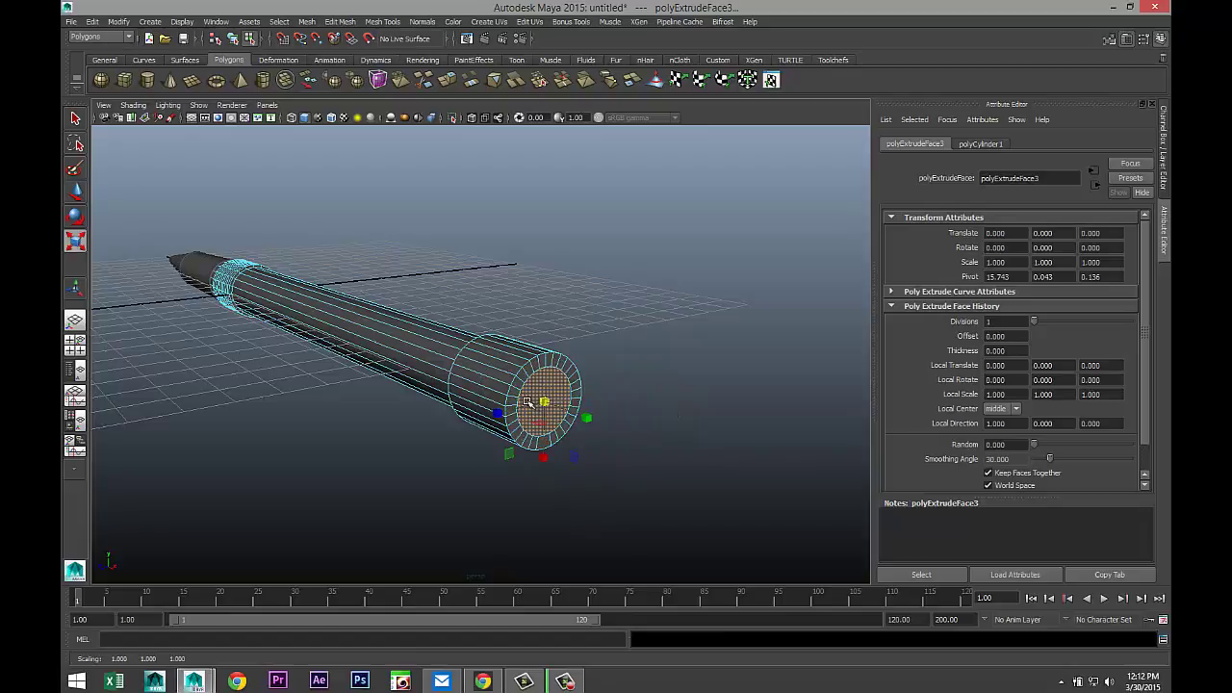
- Extrude the inset end face again and move it outward along X to form a narrower end section, and clear the selection
key("ctrl+e")
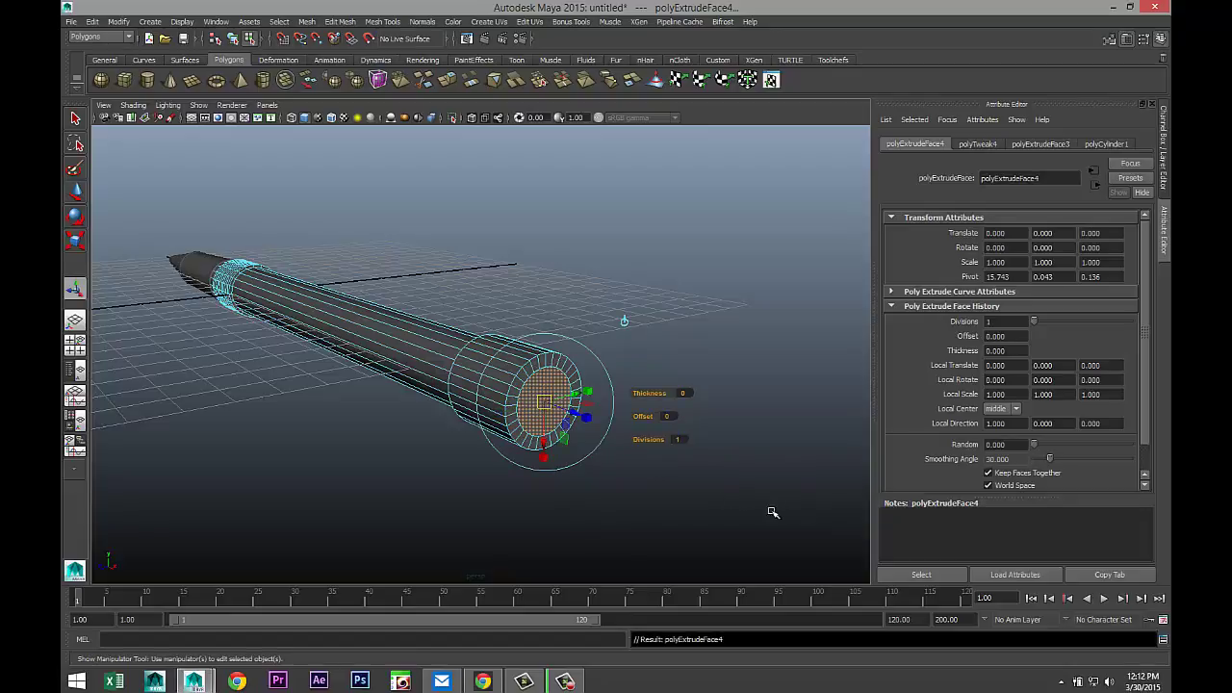
key("w")
left_click_drag(588, 417, 630, 473)
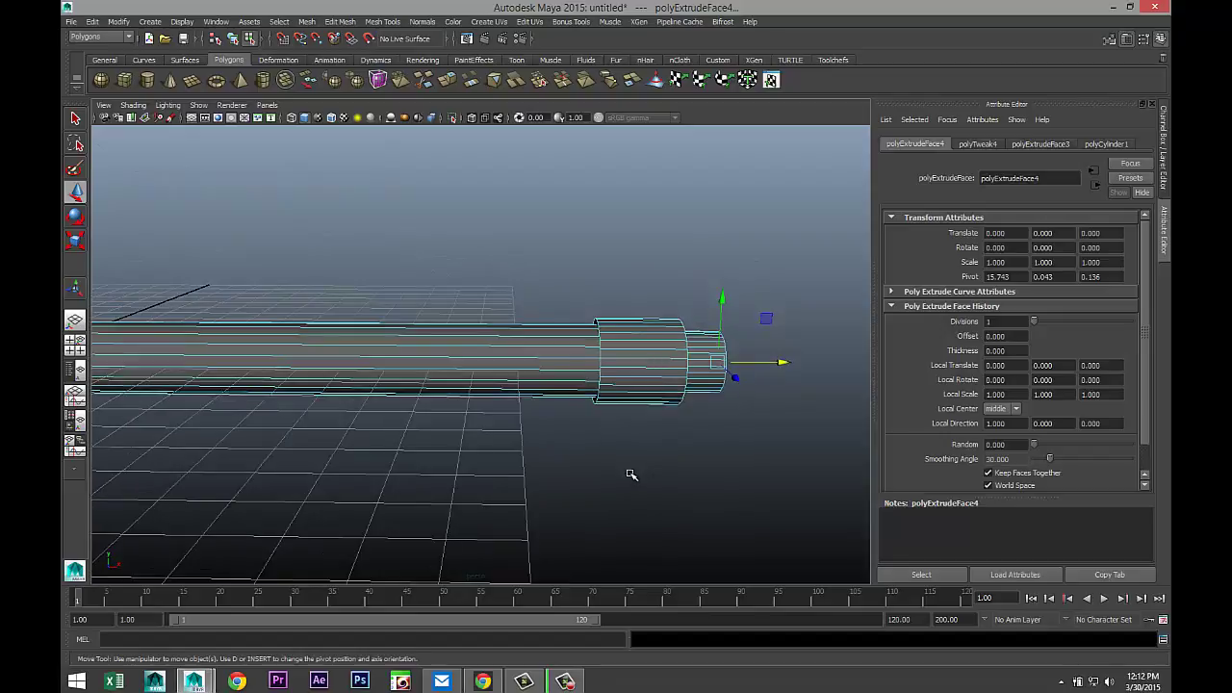
left_click(634, 474)
- Insert supporting edge loops near both ends of the cap's wide body and both ends of its narrower end section
middle_click_drag(603, 450, 525, 434, "alt")
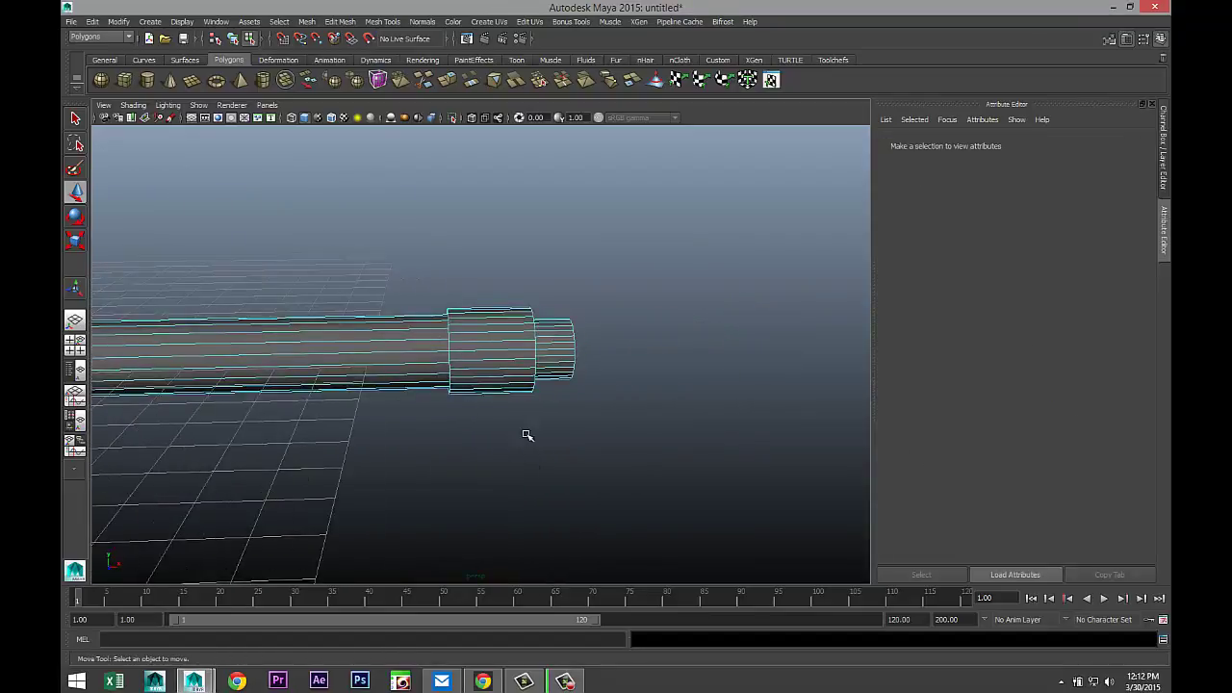
left_click(386, 21)
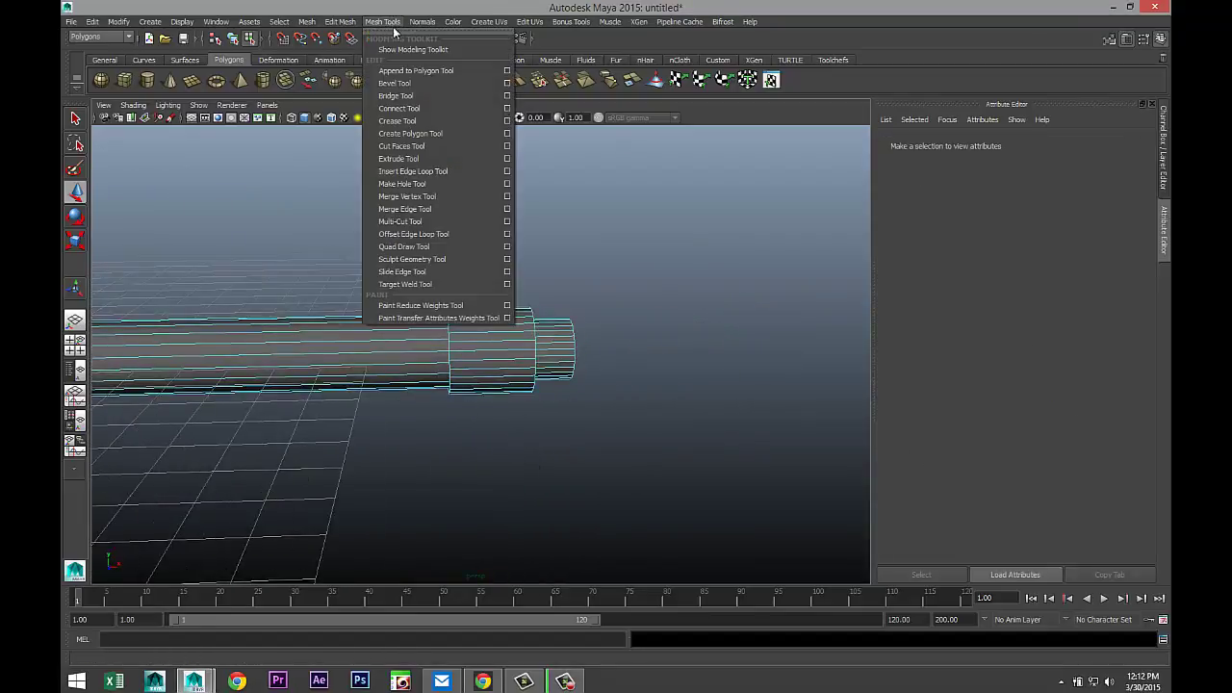
left_click(452, 170)
scroll(456, 335, "up", 3)
left_click_drag(436, 324, 435, 325)
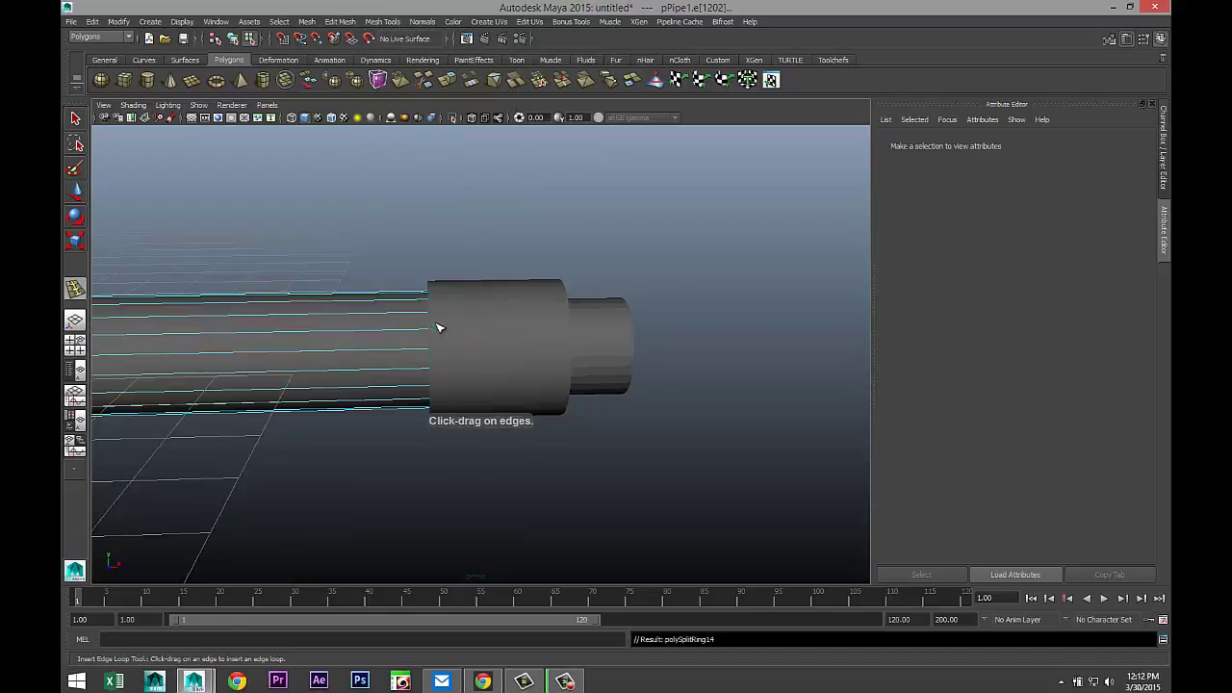
left_click(502, 320)
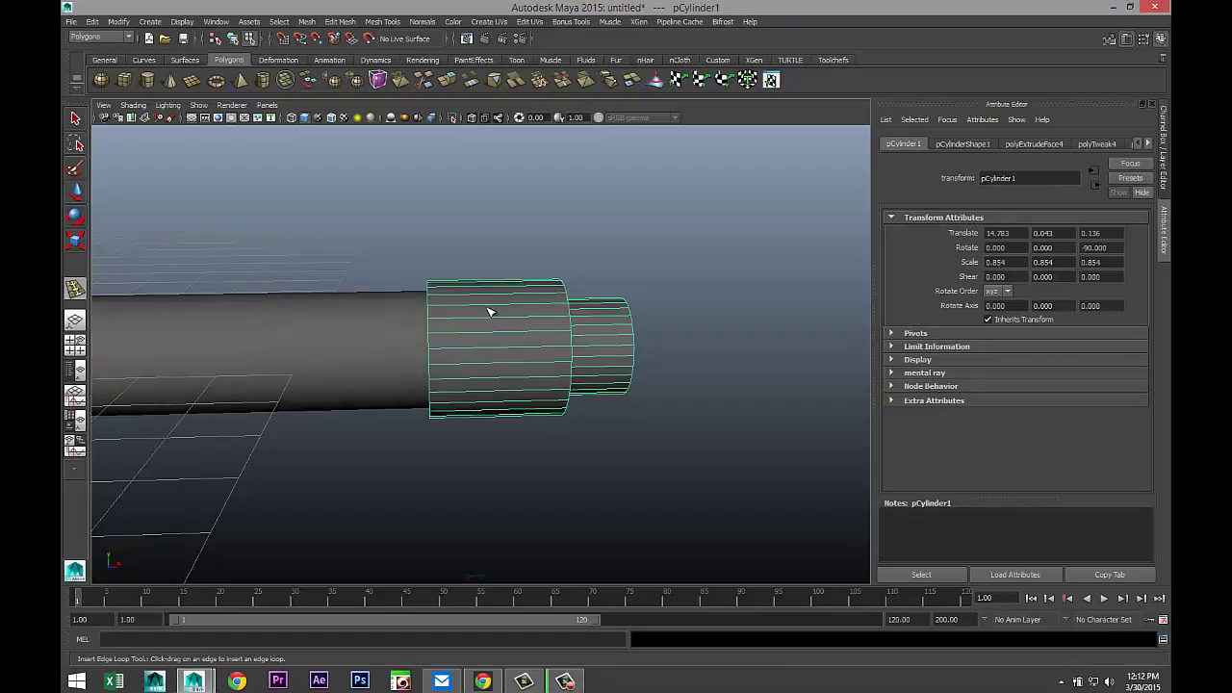
left_click_drag(488, 310, 435, 310)
left_click_drag(561, 307, 569, 334)
left_click_drag(707, 425, 594, 425, "alt")
left_click_drag(501, 355, 451, 352)
scroll(577, 407, "down", 8)
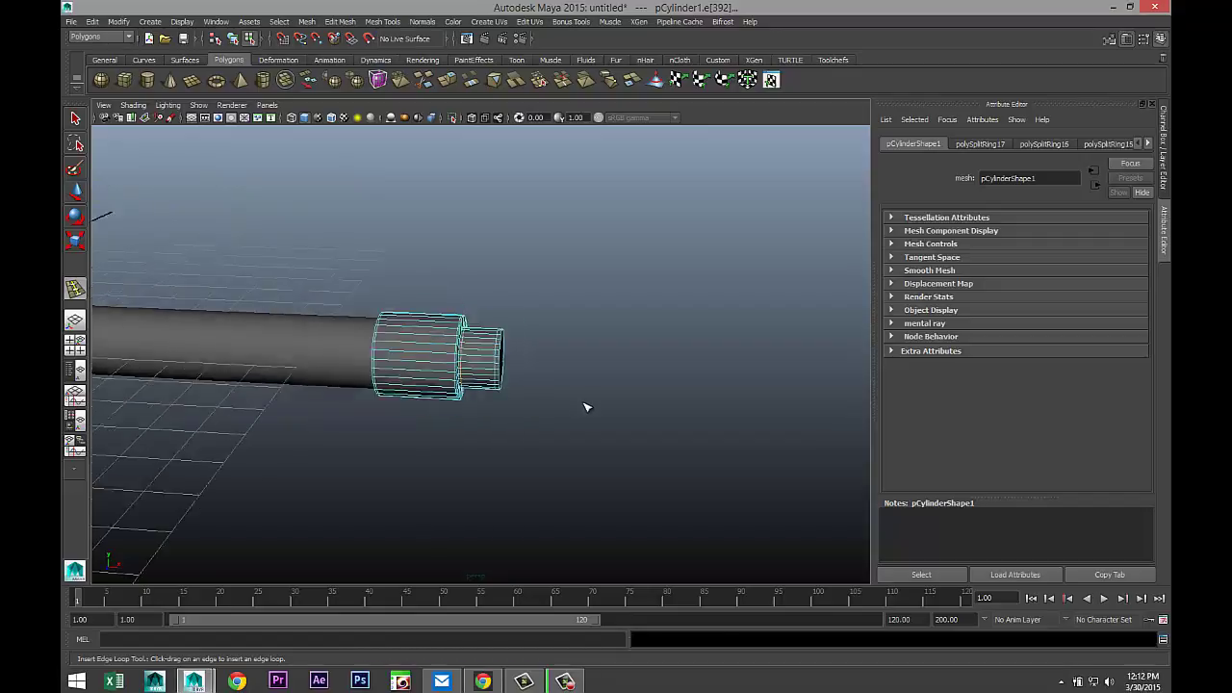
- Show the whole pen in the top view and switch the cap from component to object selection
left_click_drag(485, 434, 526, 452, "alt")
left_click(76, 345)
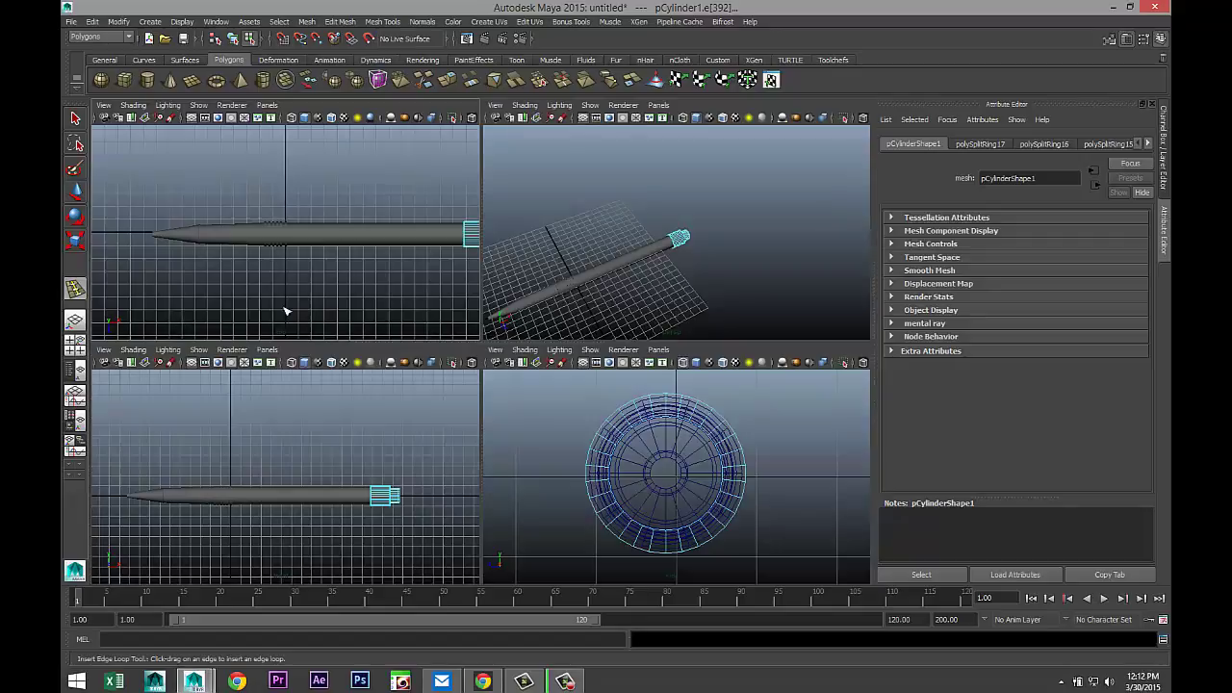
key("space")
key("f")
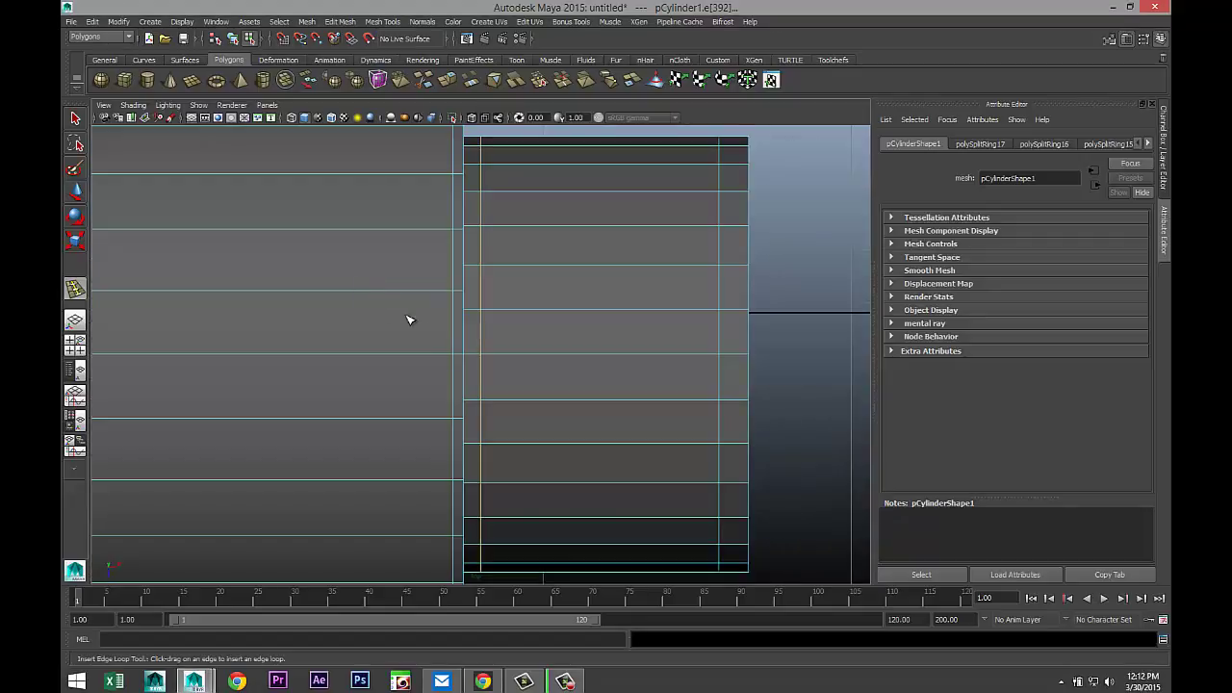
scroll(548, 391, "down", 6)
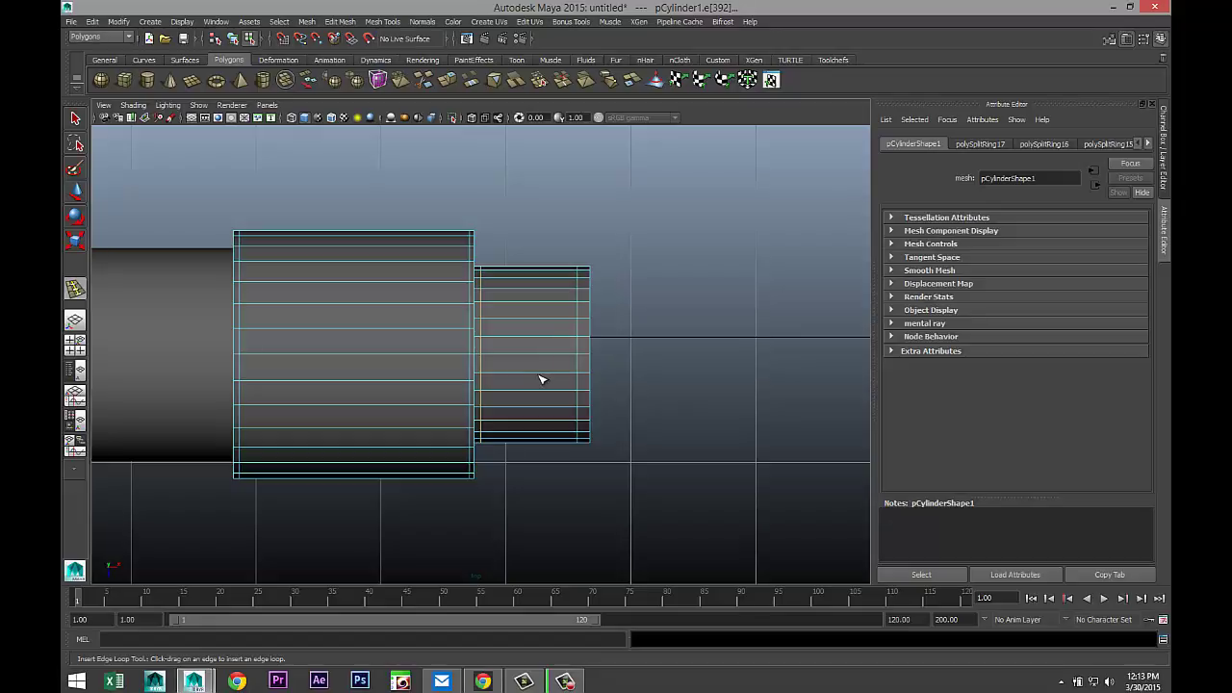
scroll(540, 379, "down", 6)
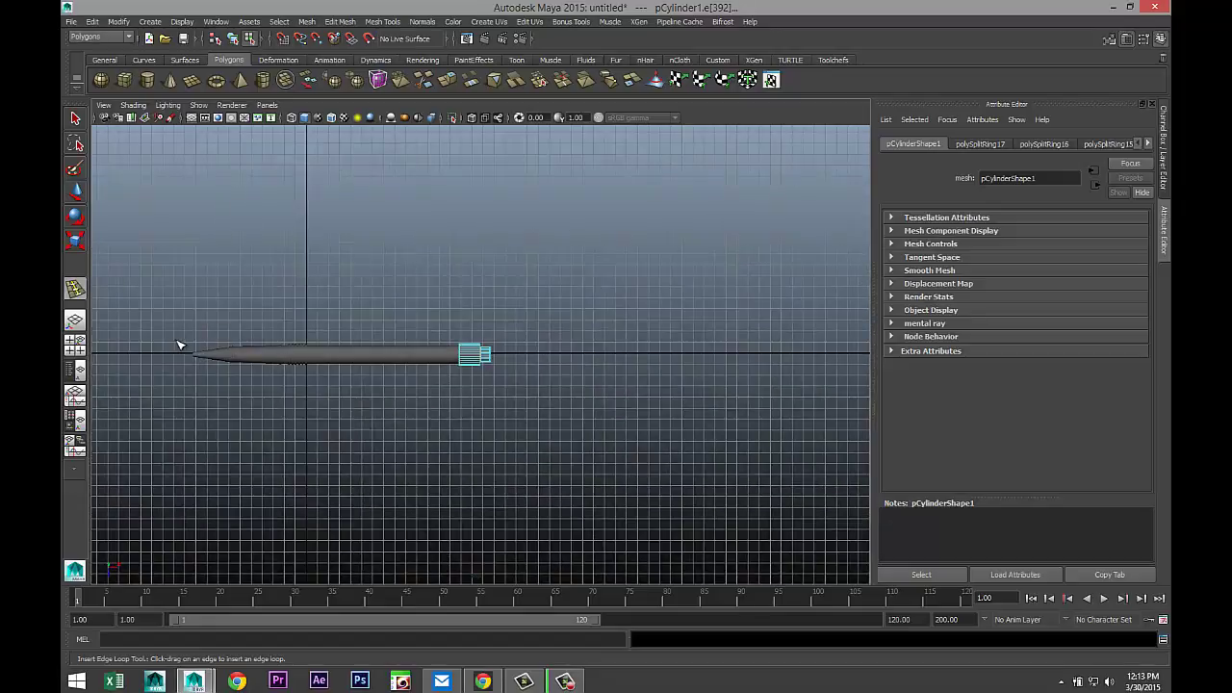
left_click_drag(189, 321, 480, 444)
right_click_drag(390, 364, 406, 350)
left_click_drag(177, 327, 523, 467)
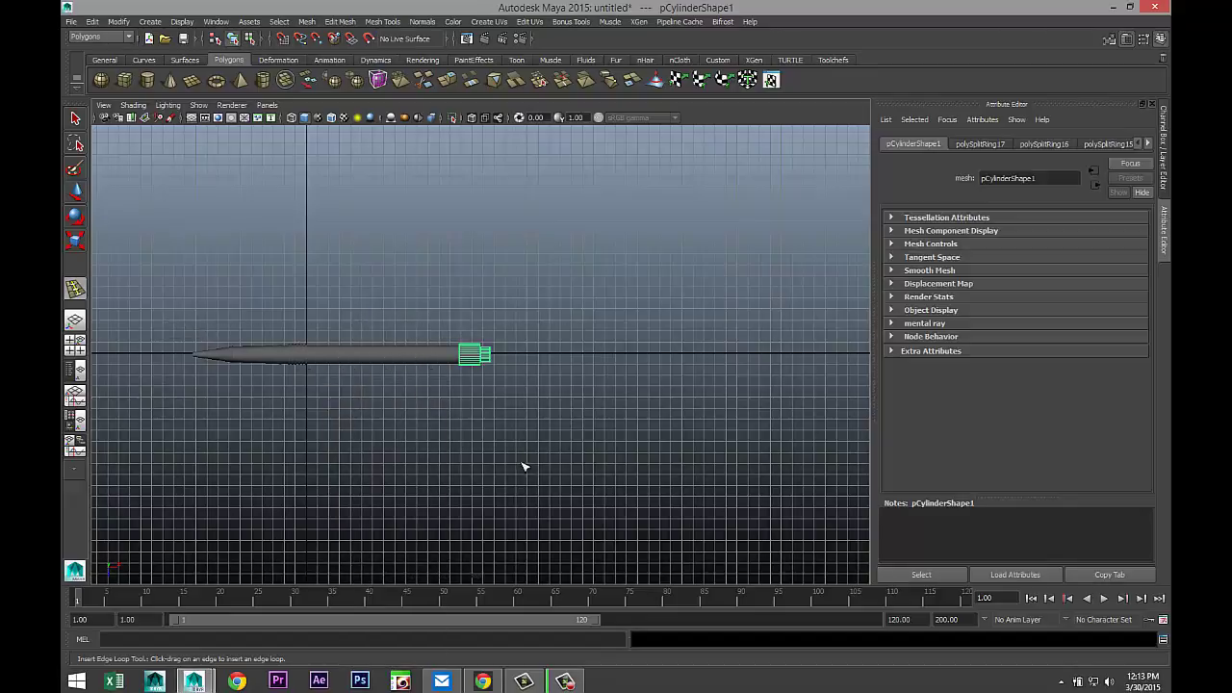
left_click(336, 366)
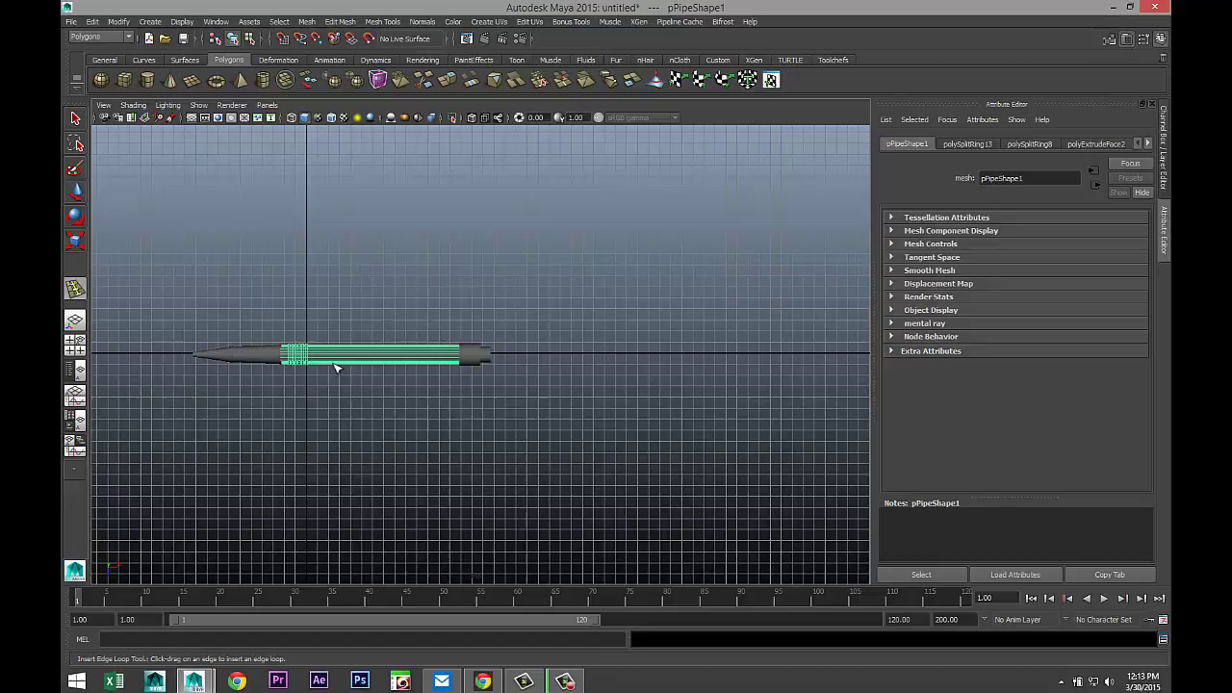
left_click(255, 358)
left_click(210, 358)
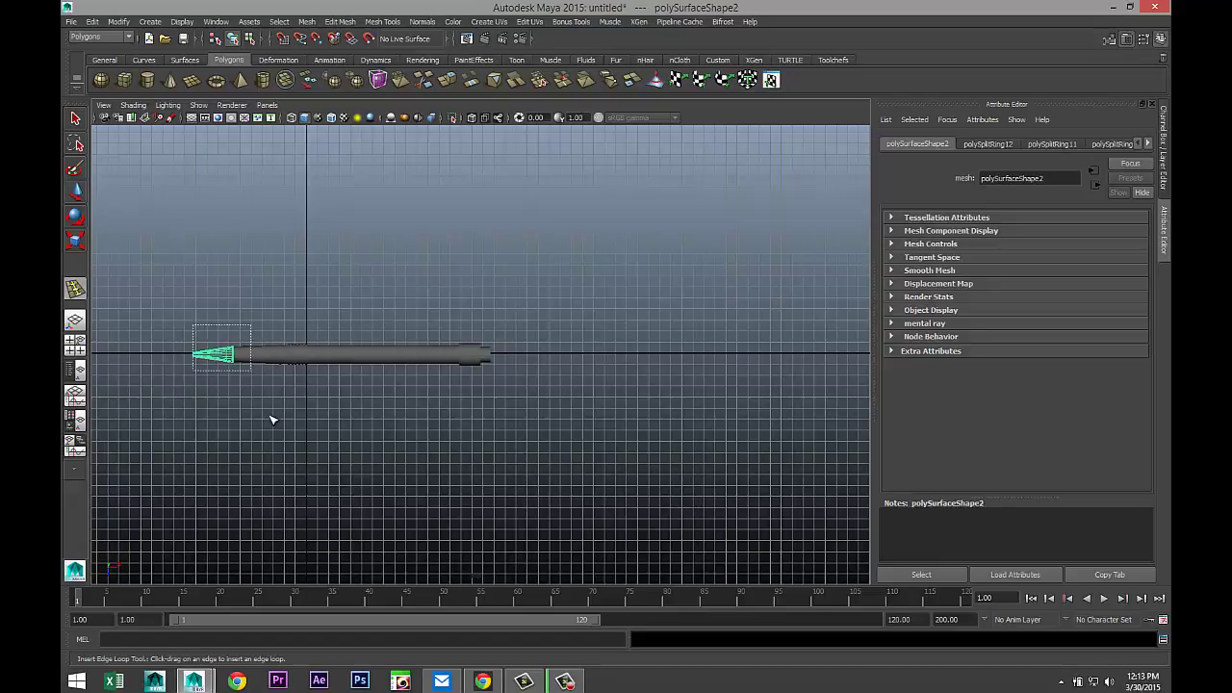
key("ctrl+z")
left_click(214, 356)
- Select all the pen parts in the top view and move them along Z to about -0.025, centring the pen on the grid's X axis
key("q")
left_click_drag(193, 333, 547, 426)
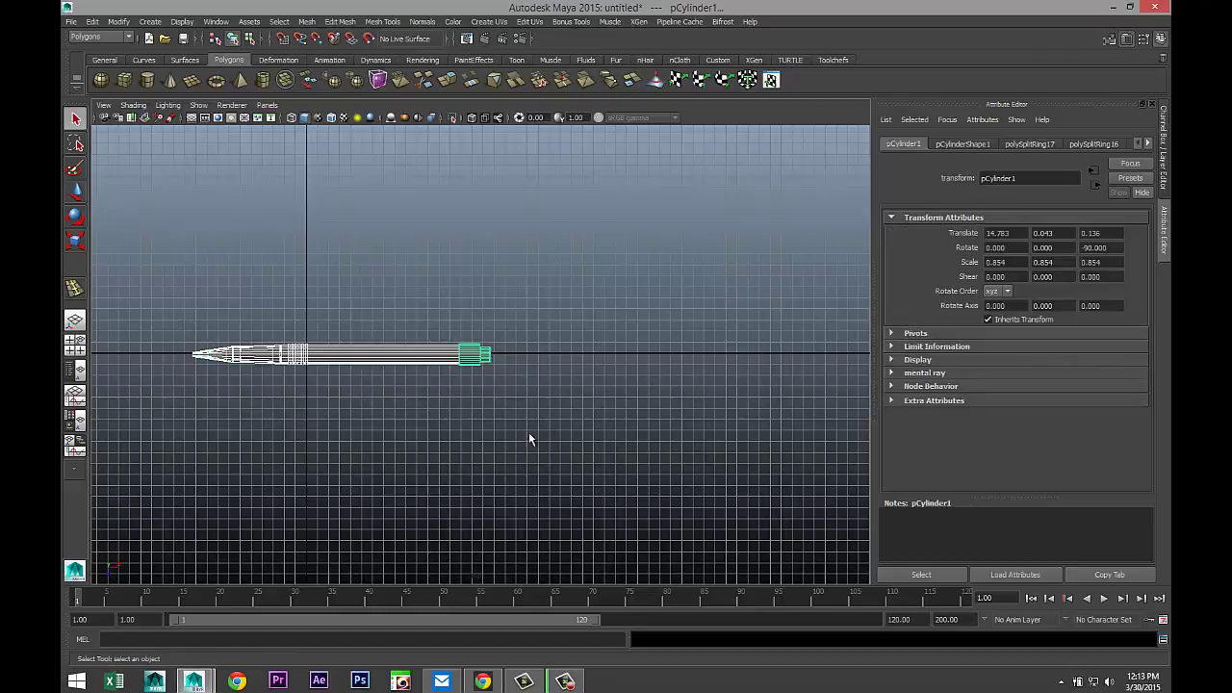
scroll(502, 450, "up", 3)
key("w")
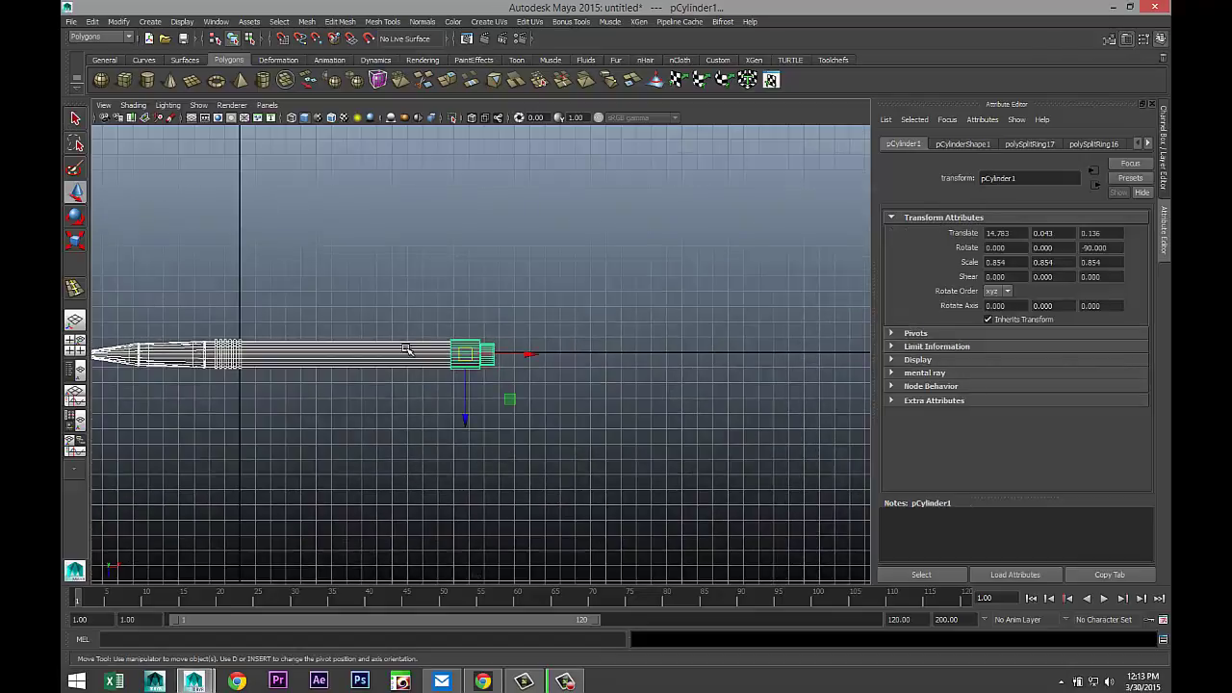
left_click_drag(465, 428, 466, 422)
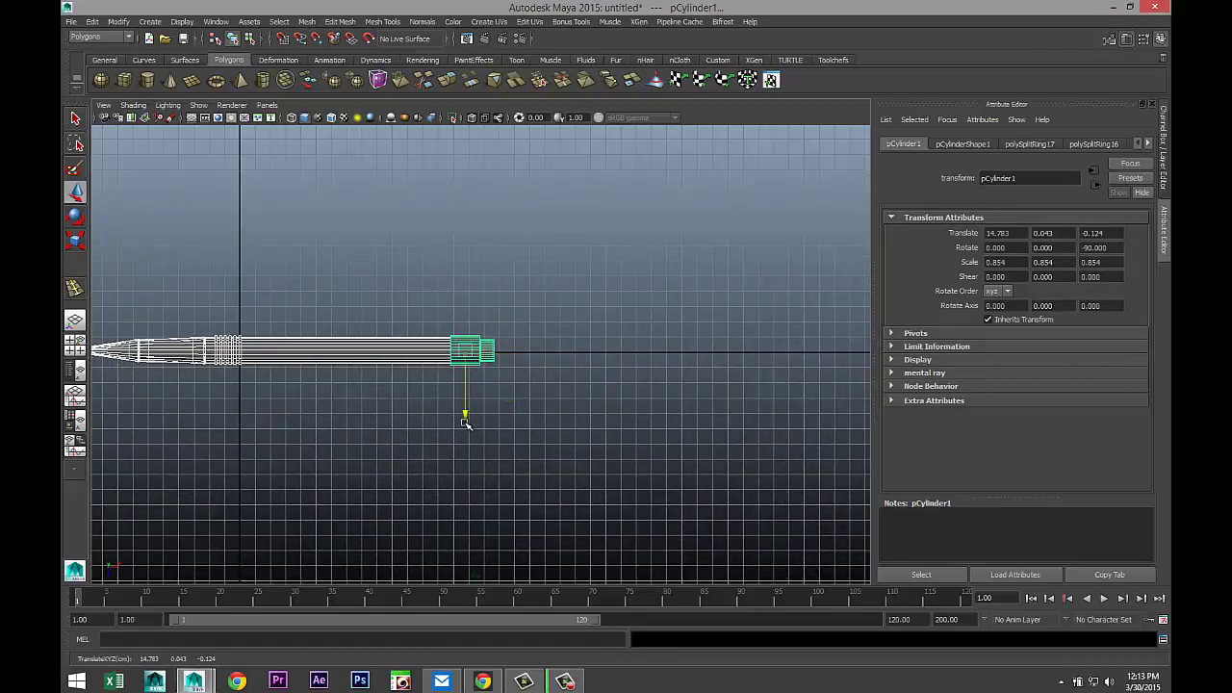
scroll(474, 427, "up", 2)
scroll(474, 427, "up", 3)
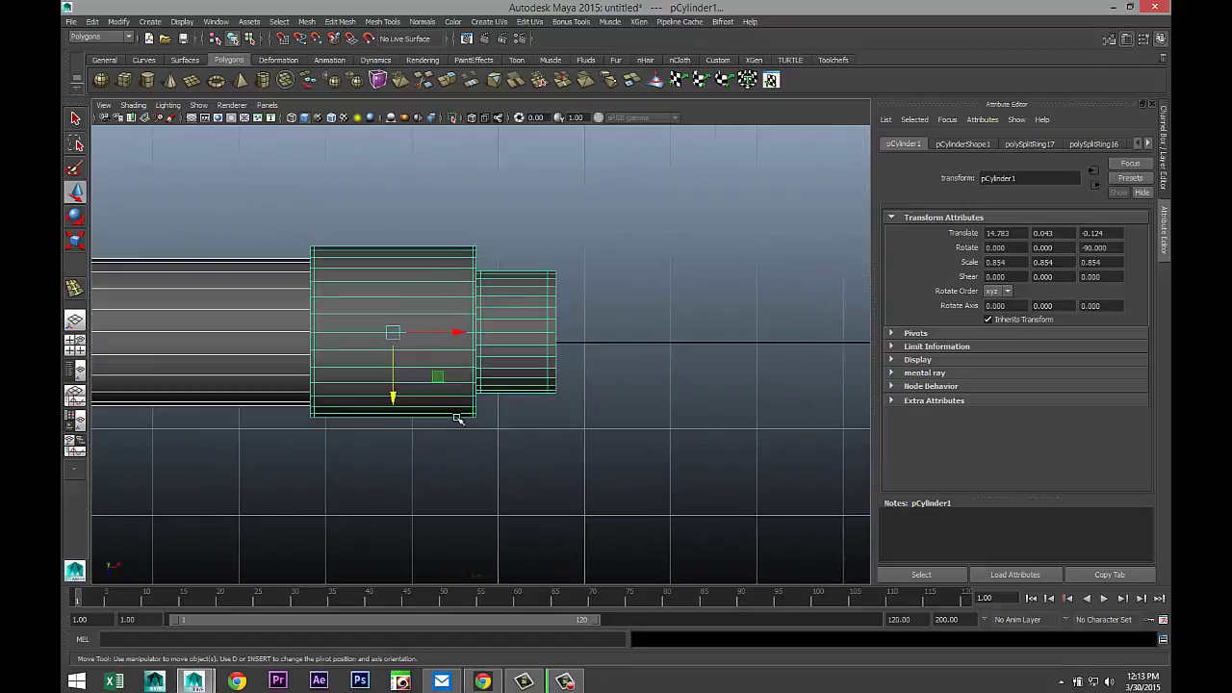
left_click_drag(393, 397, 395, 406)
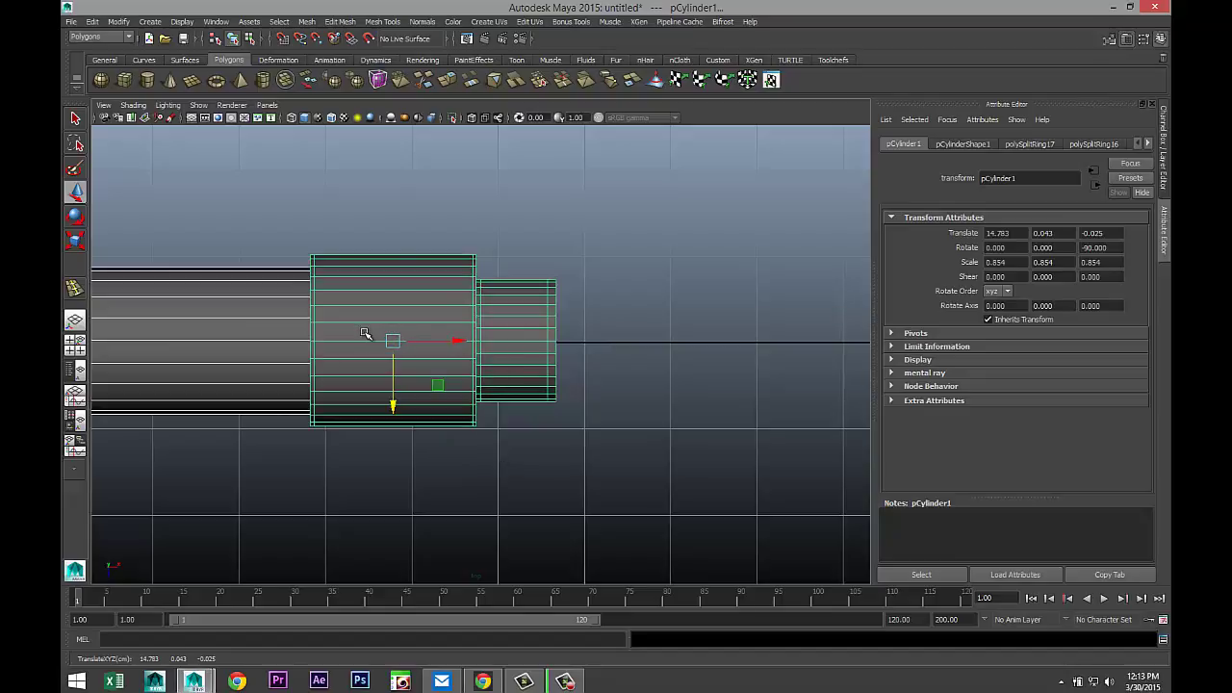
- Extrude four adjacent lengthwise faces on top of the cap's wide body and raise them along Y to about 1.2 as a block
right_click_drag(370, 316, 365, 340)
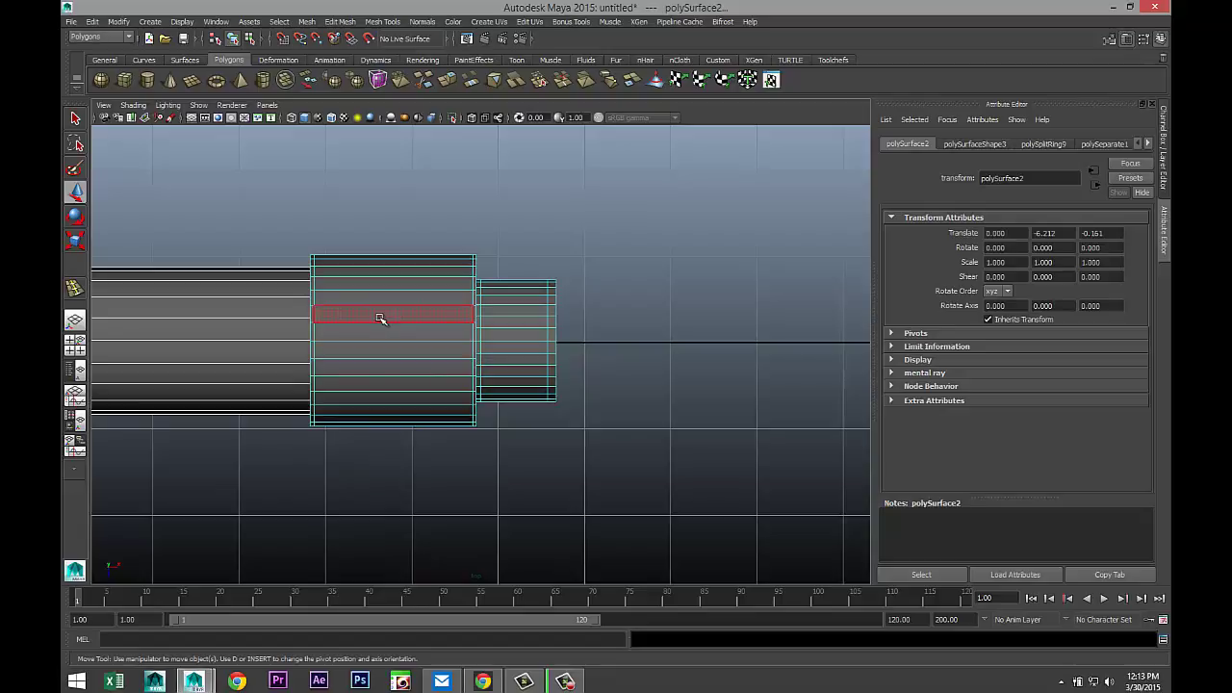
left_click(380, 318)
left_click(355, 334, "shift")
left_click(354, 351, "shift")
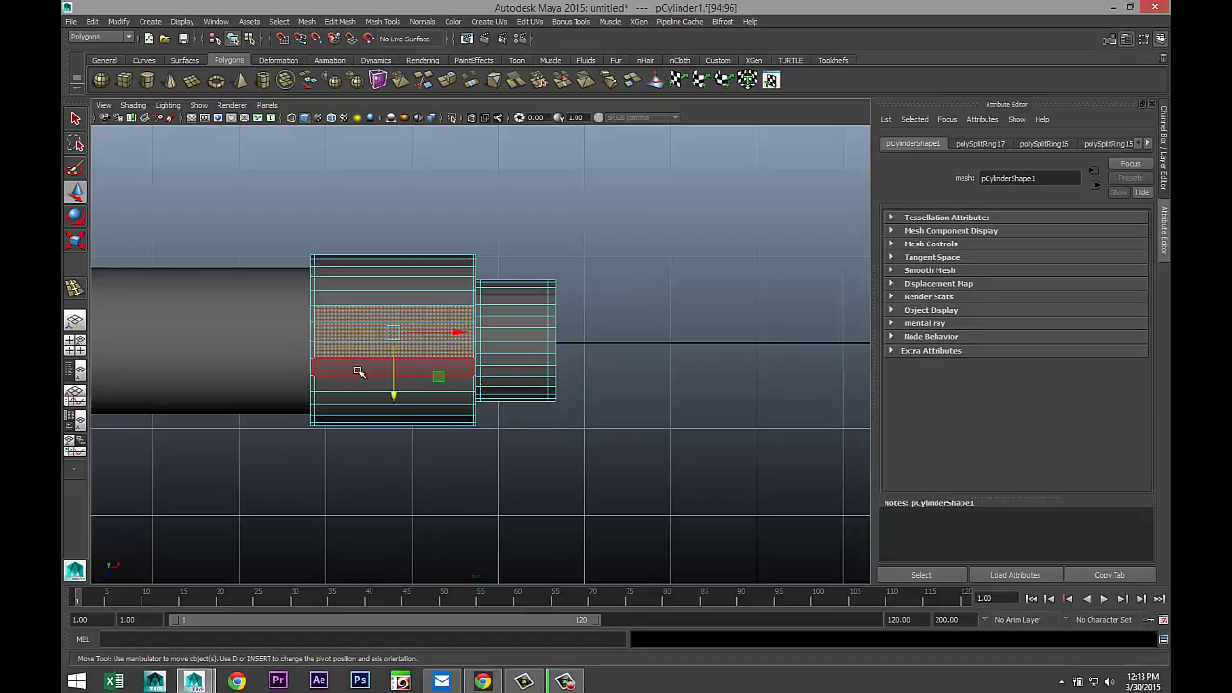
left_click(356, 365, "shift")
scroll(473, 434, "up", 5)
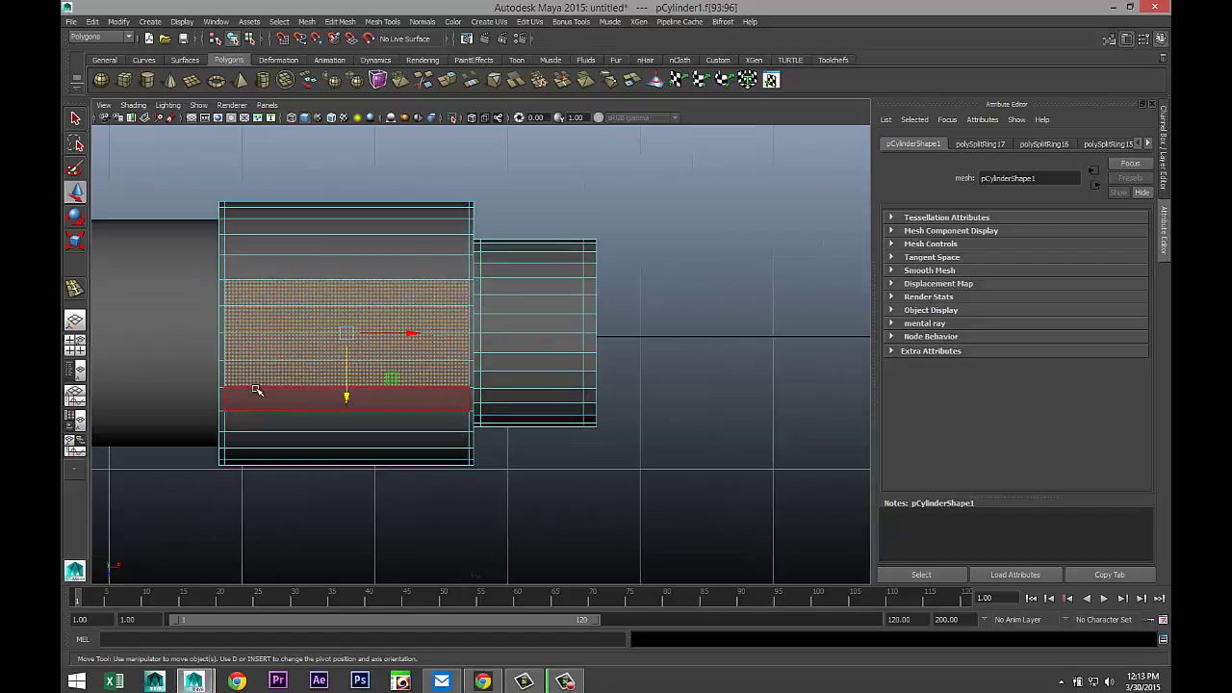
left_click(75, 344)
key("space")
key("f")
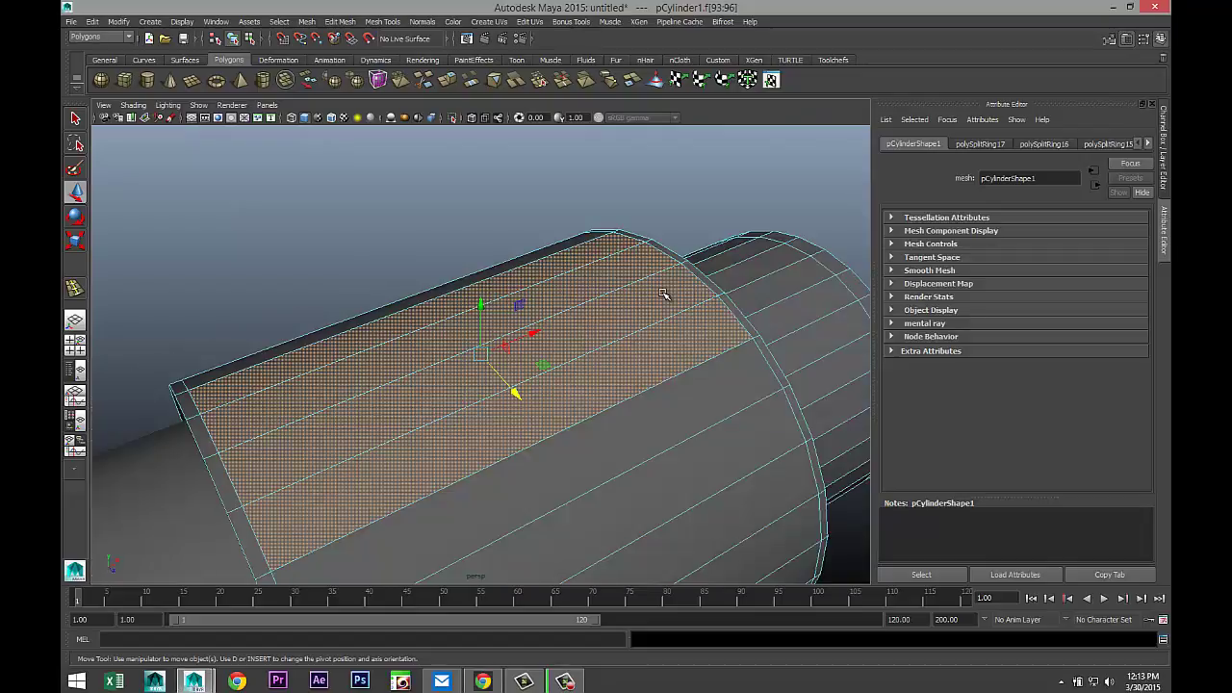
scroll(662, 293, "down", 5)
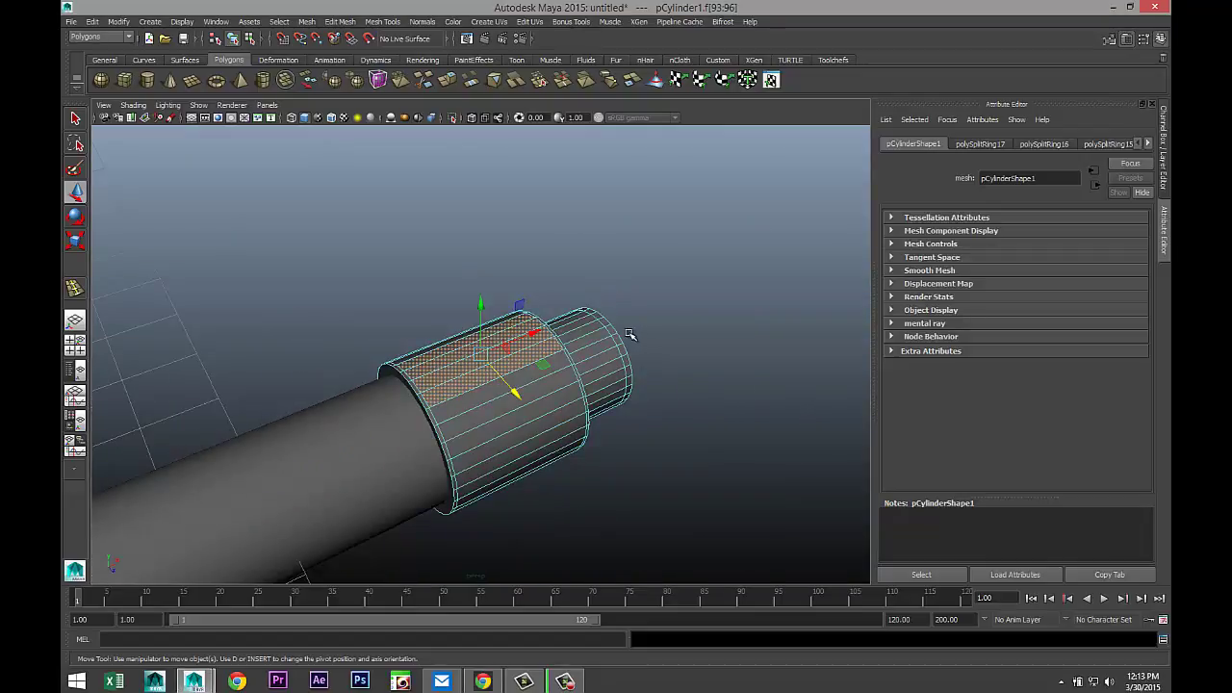
left_click_drag(631, 335, 539, 251, "alt")
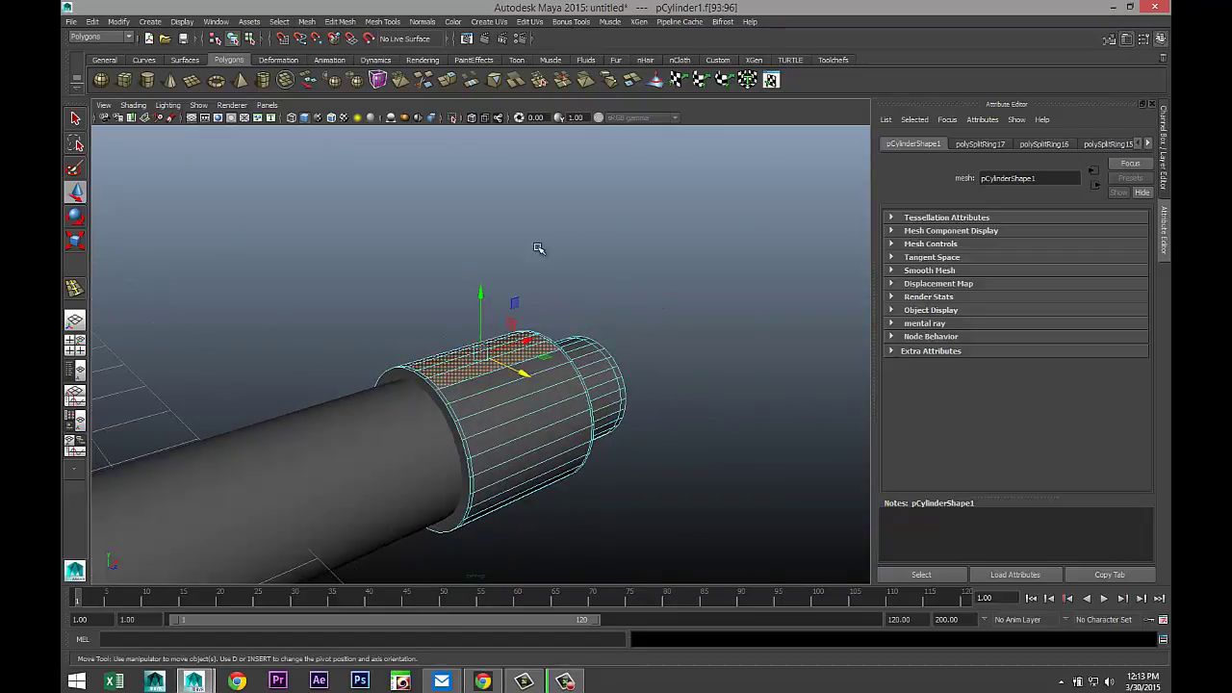
left_click(344, 23)
left_click(366, 352)
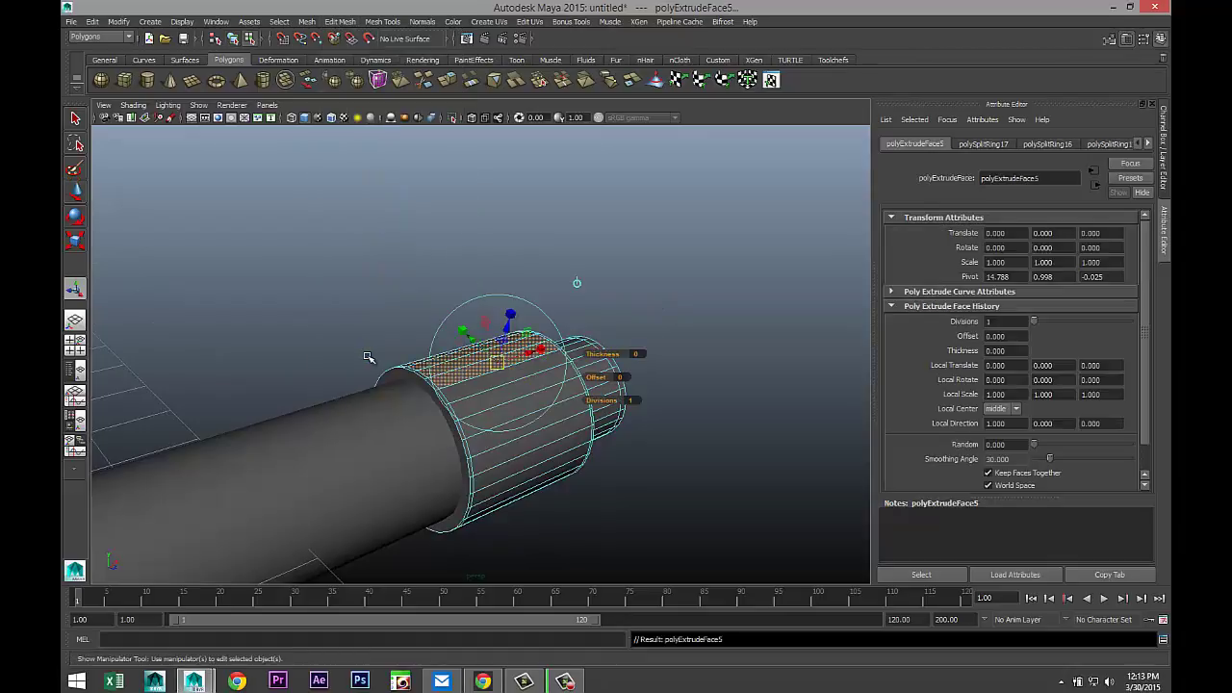
left_click(577, 282)
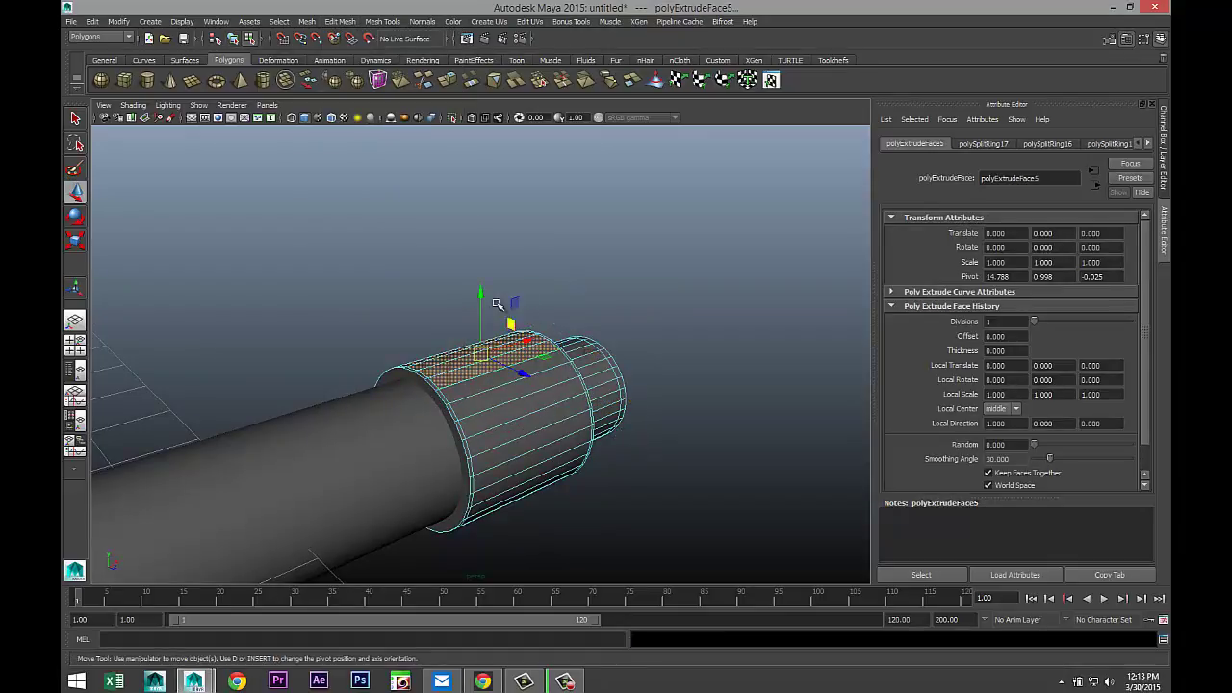
left_click_drag(481, 293, 482, 274)
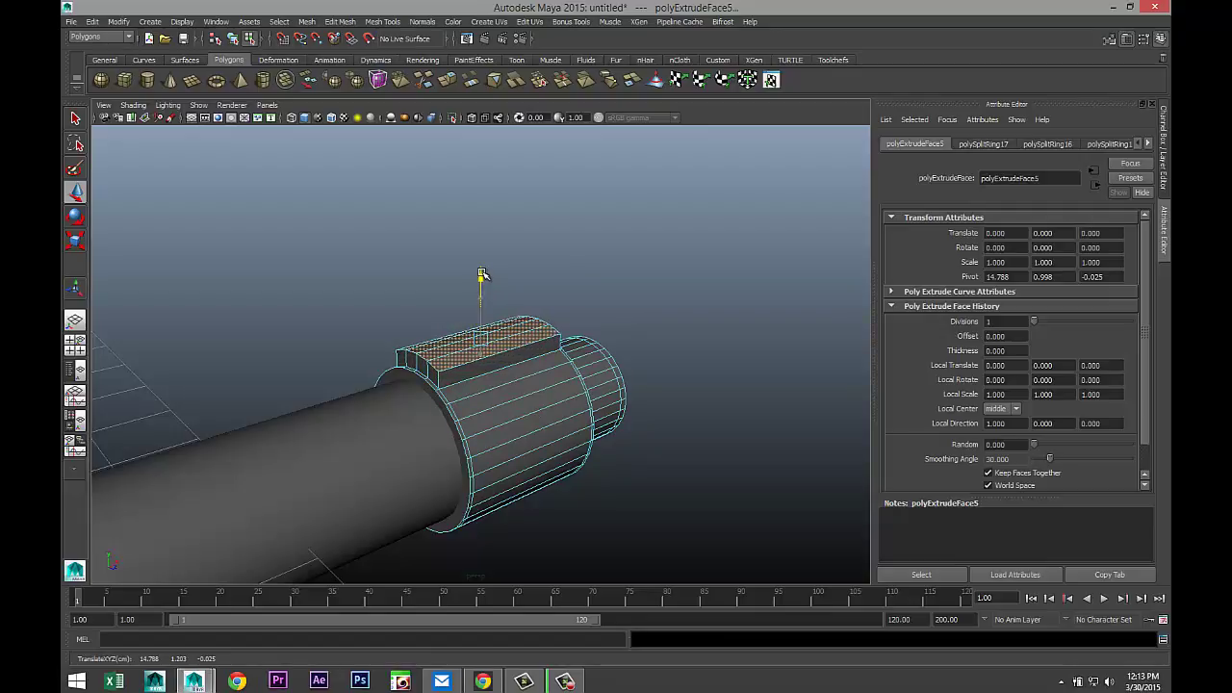
- Extrude the raised block's end faces towards the pen tip and move them along X to about 7.79, forming a long clip over the barrel
left_click_drag(482, 376, 696, 382, "alt")
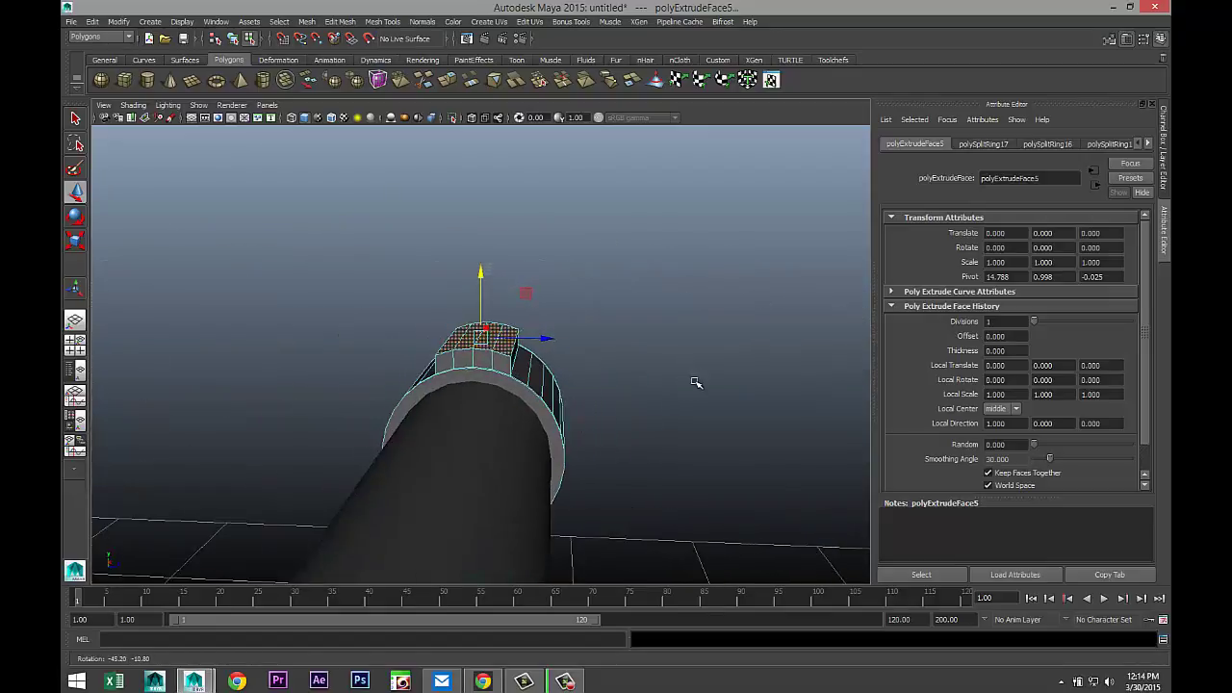
left_click(446, 365)
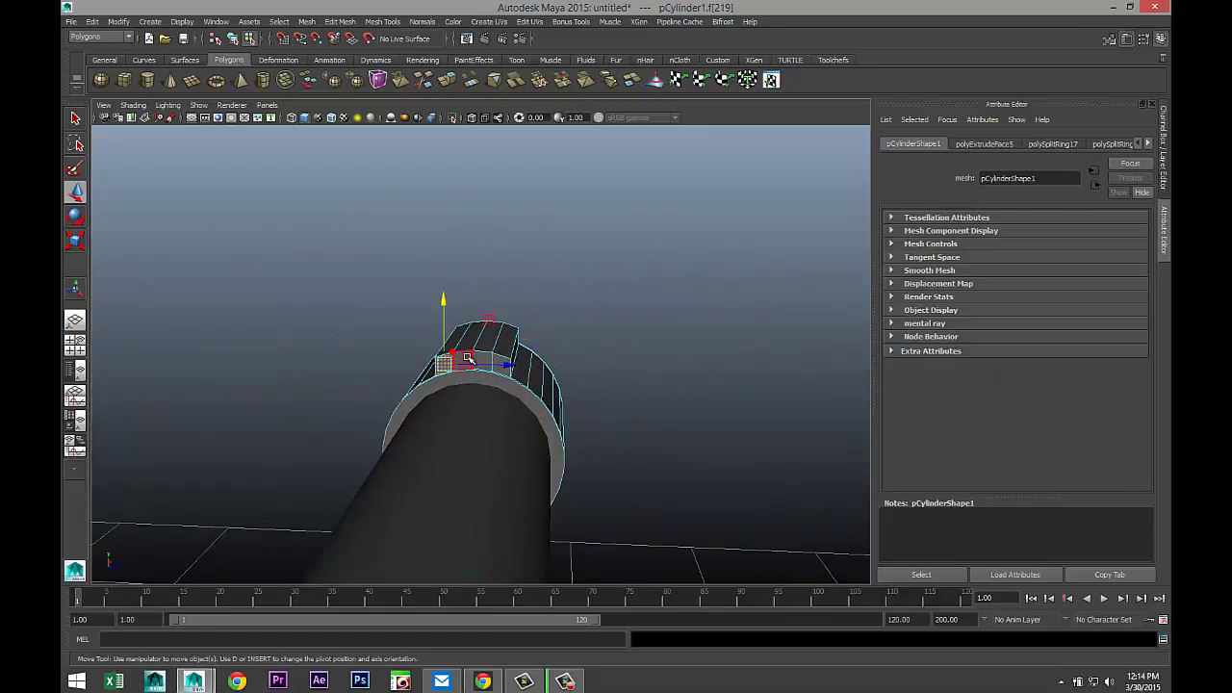
left_click(502, 362)
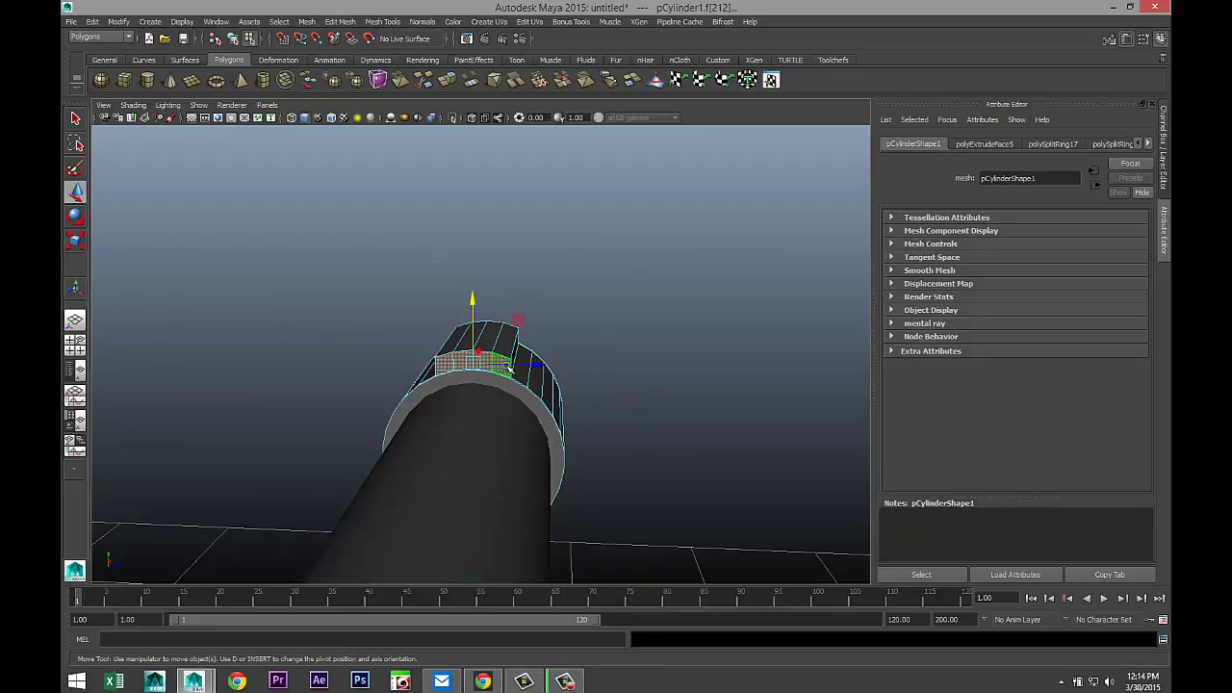
left_click_drag(616, 405, 452, 134, "alt")
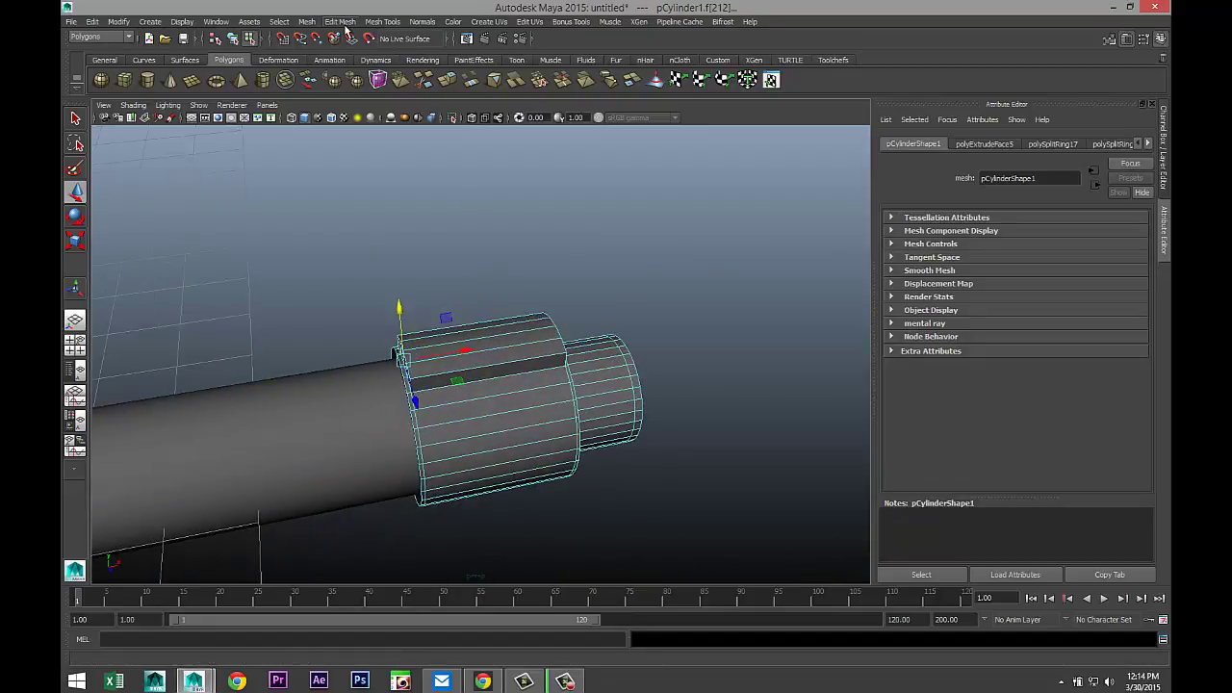
left_click(340, 21)
left_click(391, 355)
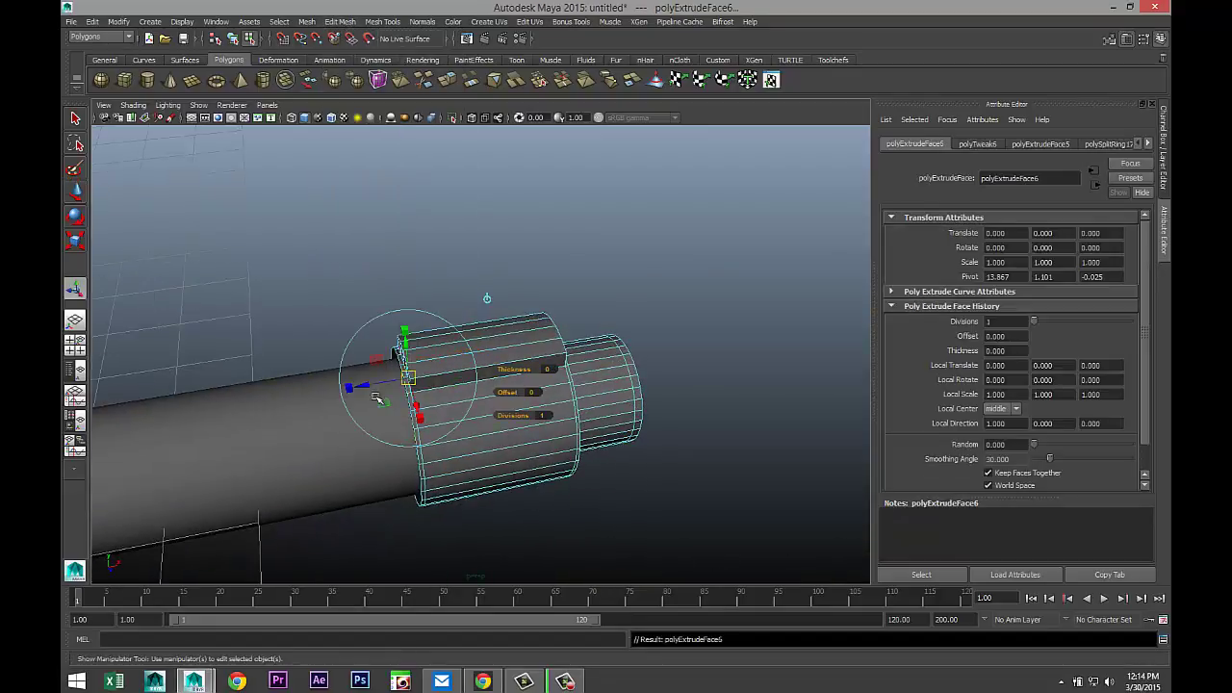
left_click_drag(380, 398, 407, 466, "alt")
key("w")
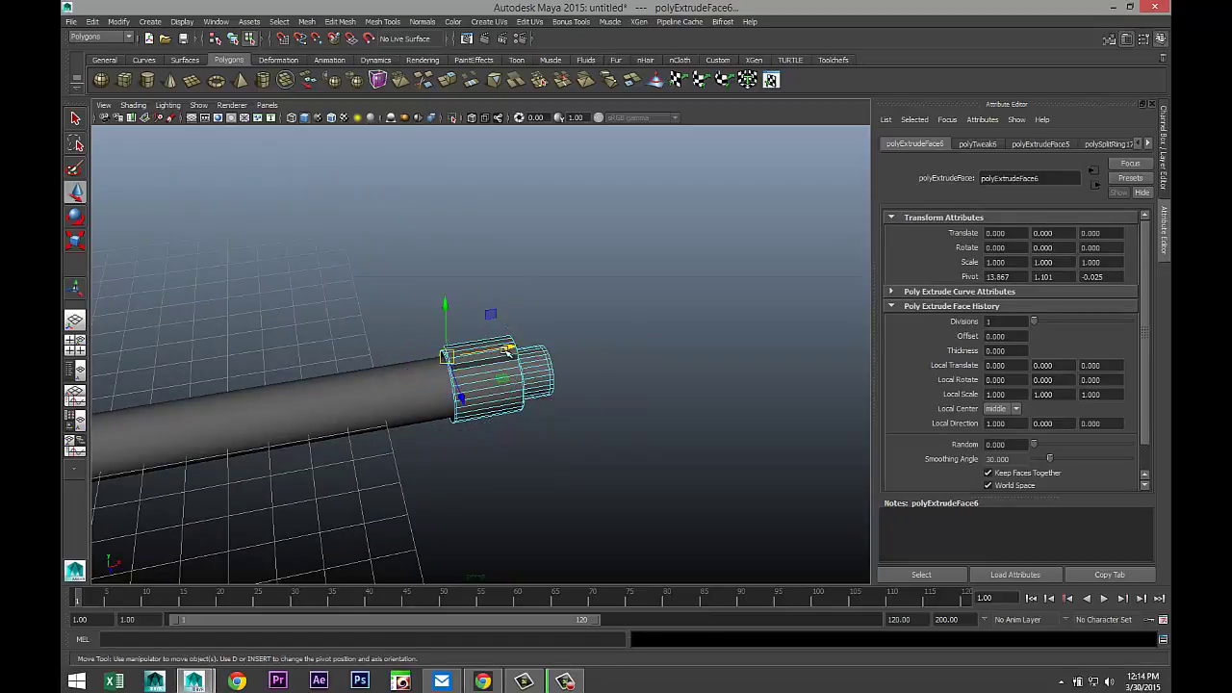
left_click_drag(509, 349, 553, 497)
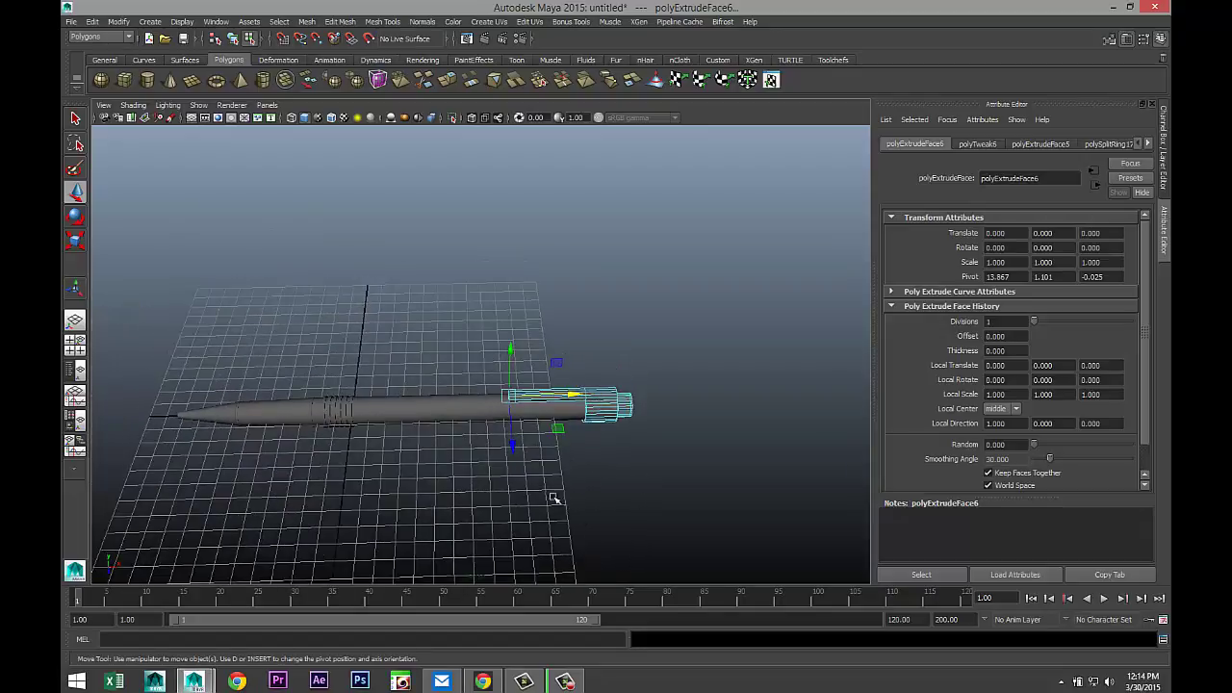
left_click_drag(576, 395, 549, 394)
scroll(525, 447, "up", 5)
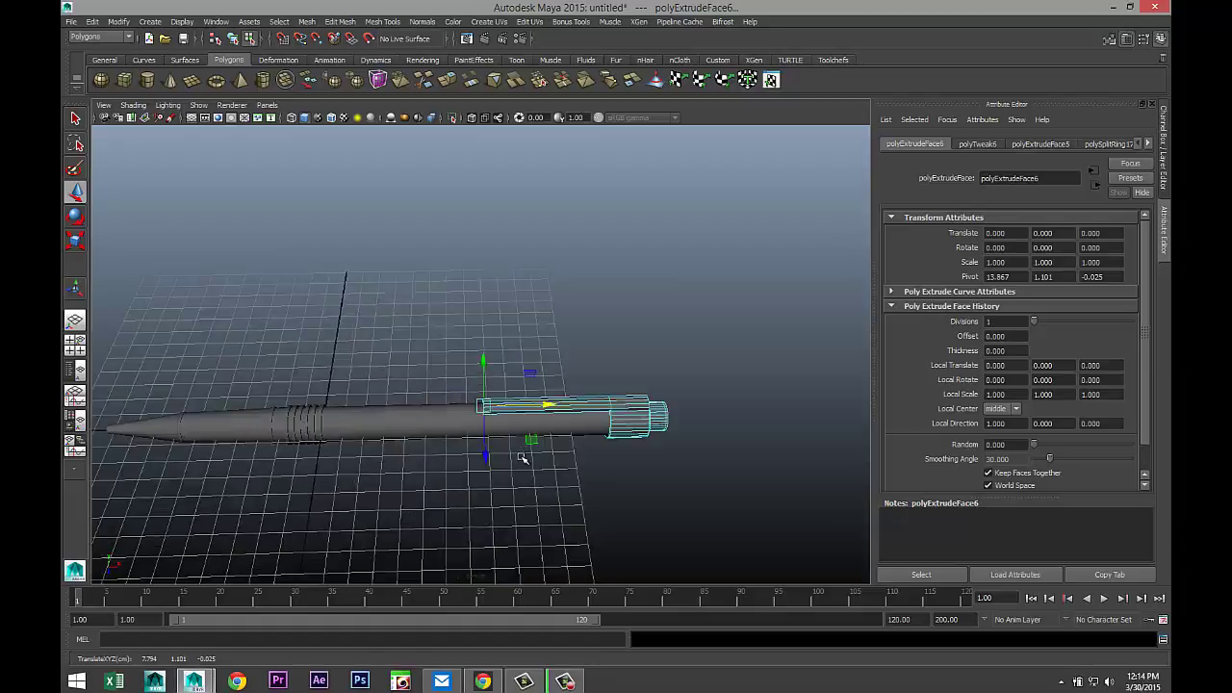
- In the top view, move the inner and then the middle vertices of the clip's free end outward along X to round it, and clear the selection
left_click_drag(386, 451, 448, 433, "alt")
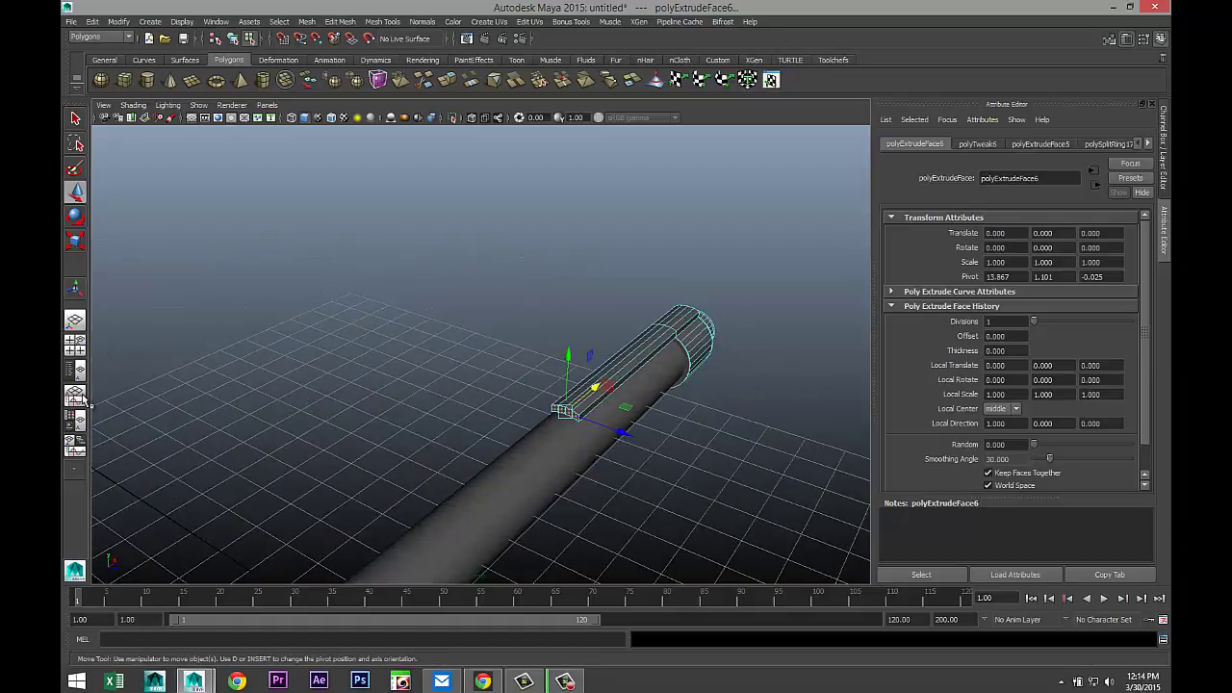
left_click(75, 343)
key("space")
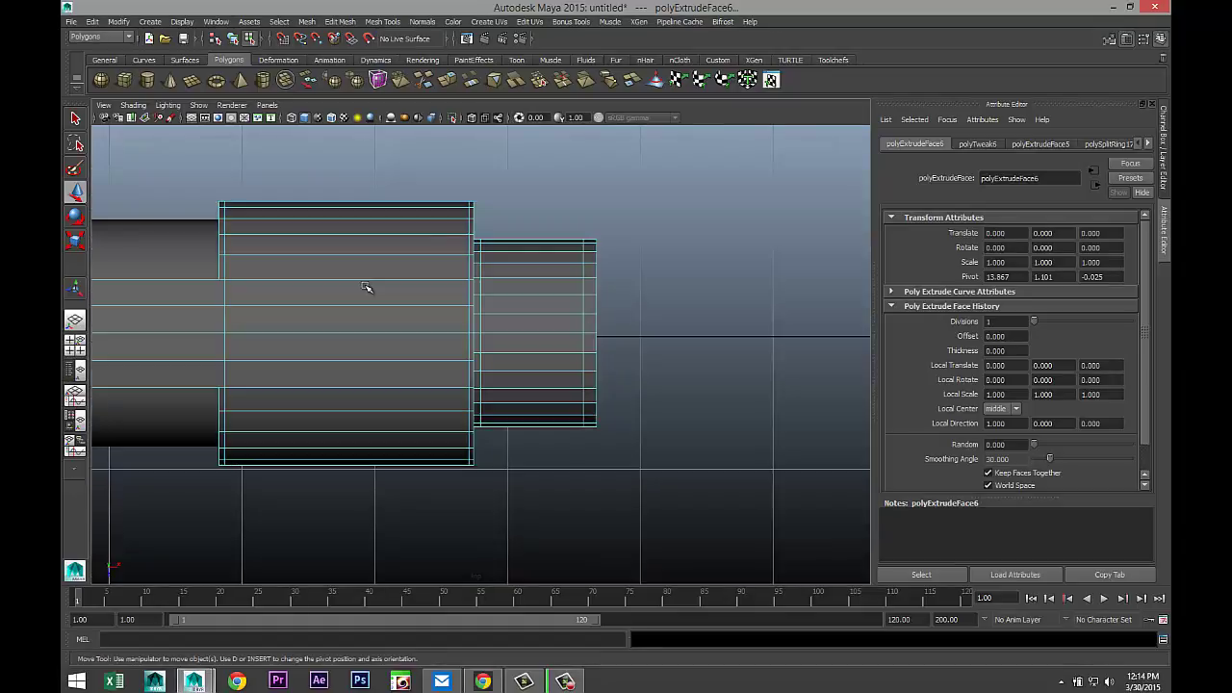
key("f")
scroll(440, 352, "down", 8)
scroll(446, 357, "up", 8)
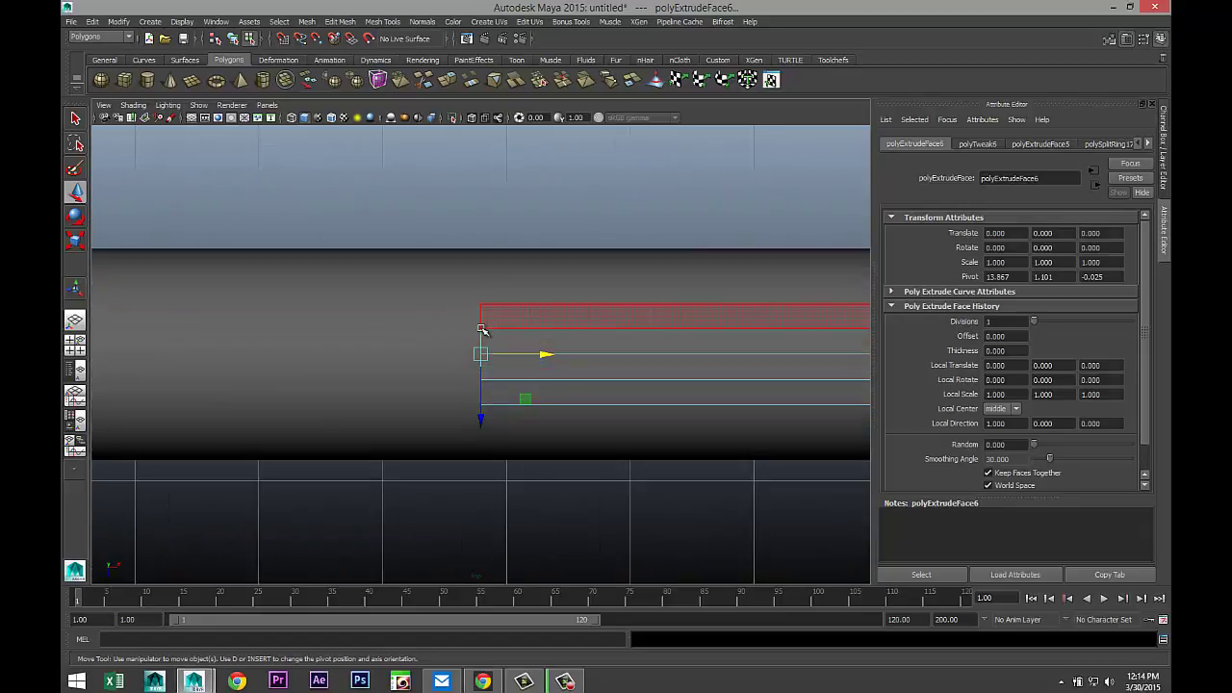
right_click_drag(482, 329, 440, 333)
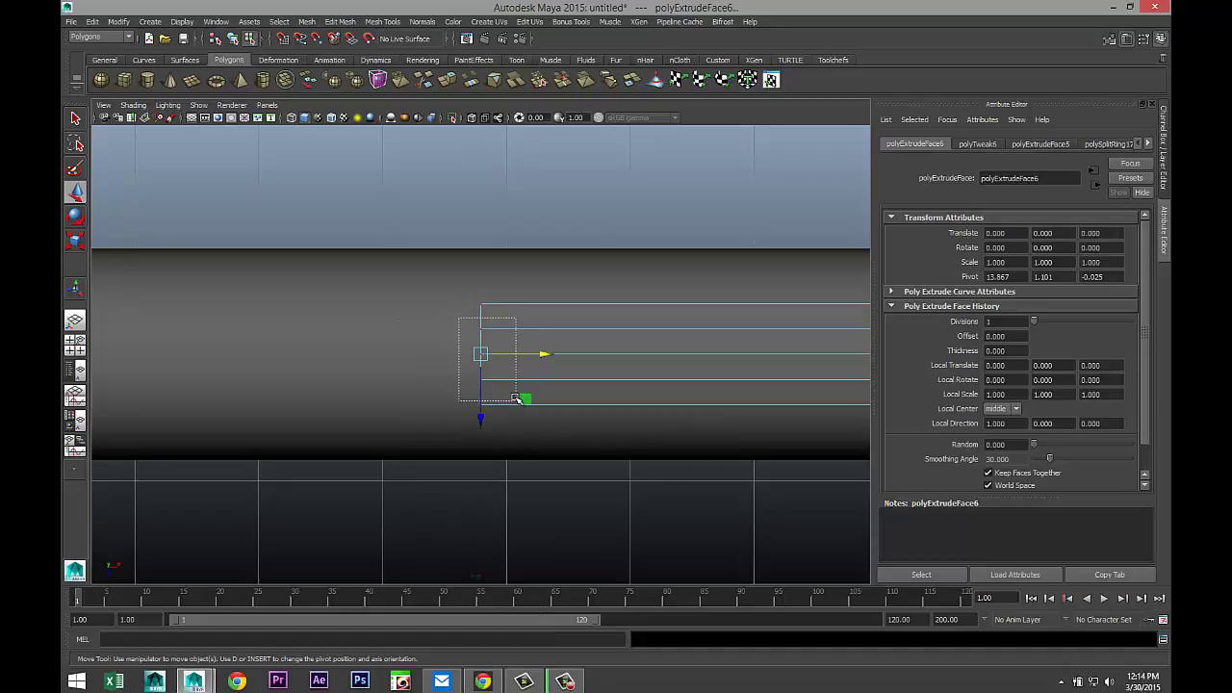
left_click_drag(542, 355, 527, 357)
left_click_drag(437, 344, 529, 358)
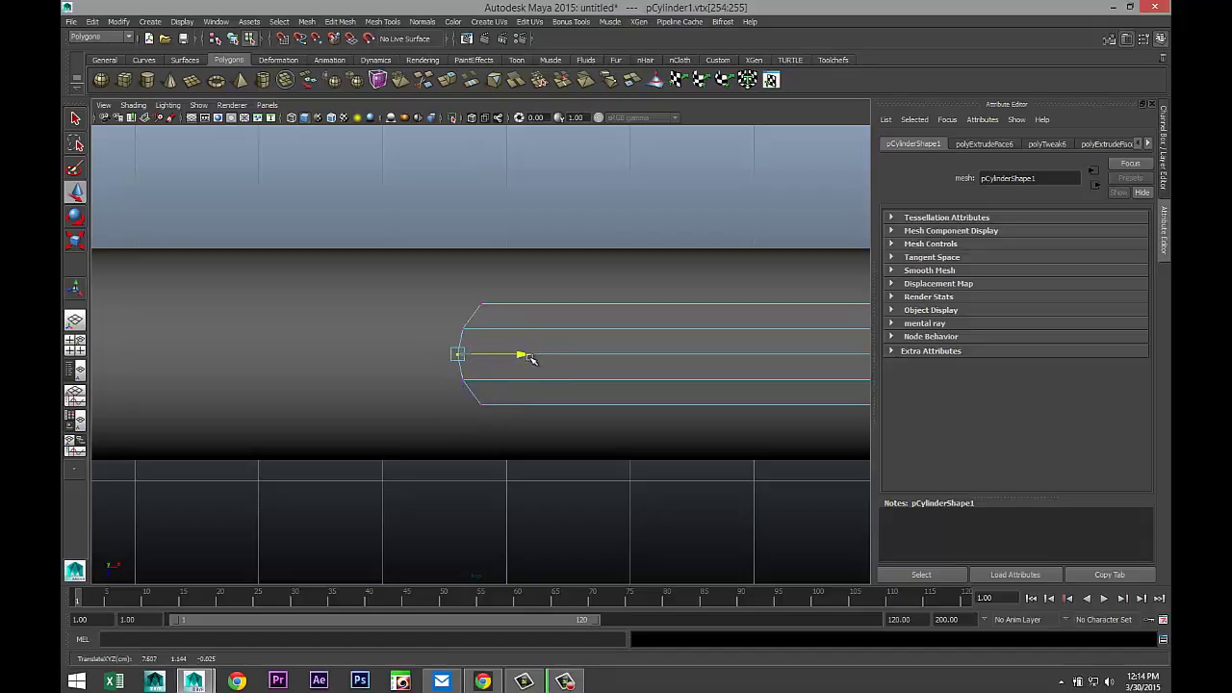
left_click(539, 239)
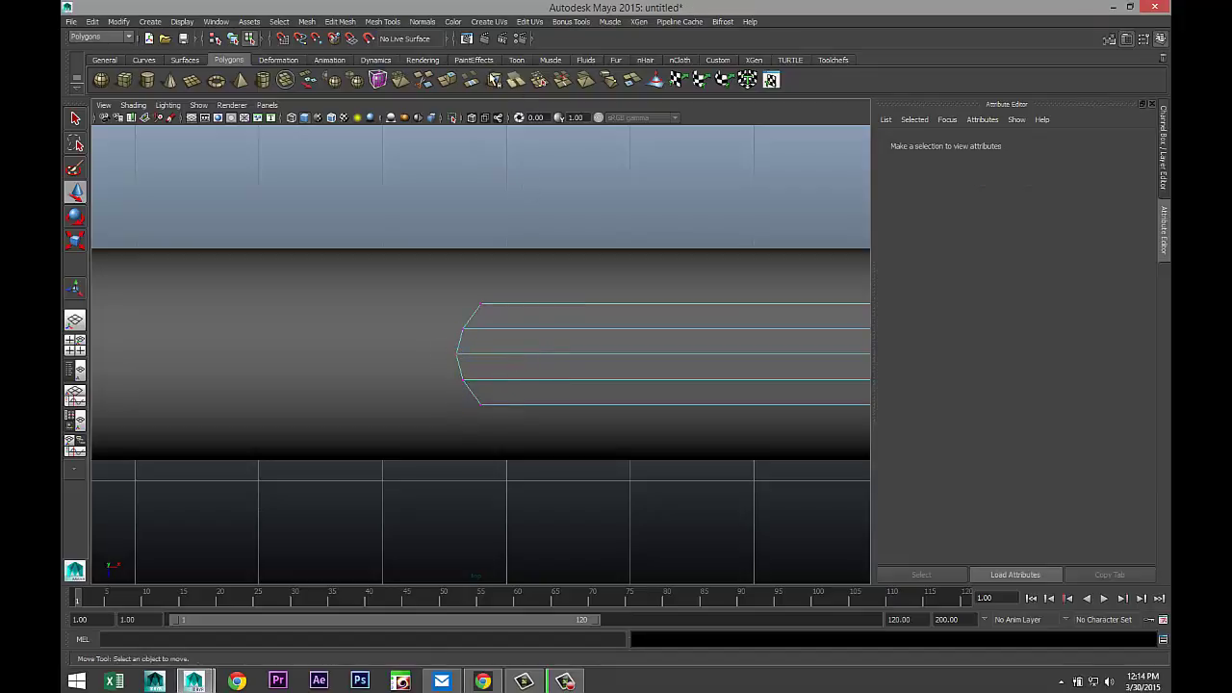
- Insert a supporting edge loop across the clip close to its rounded free end
left_click(383, 21)
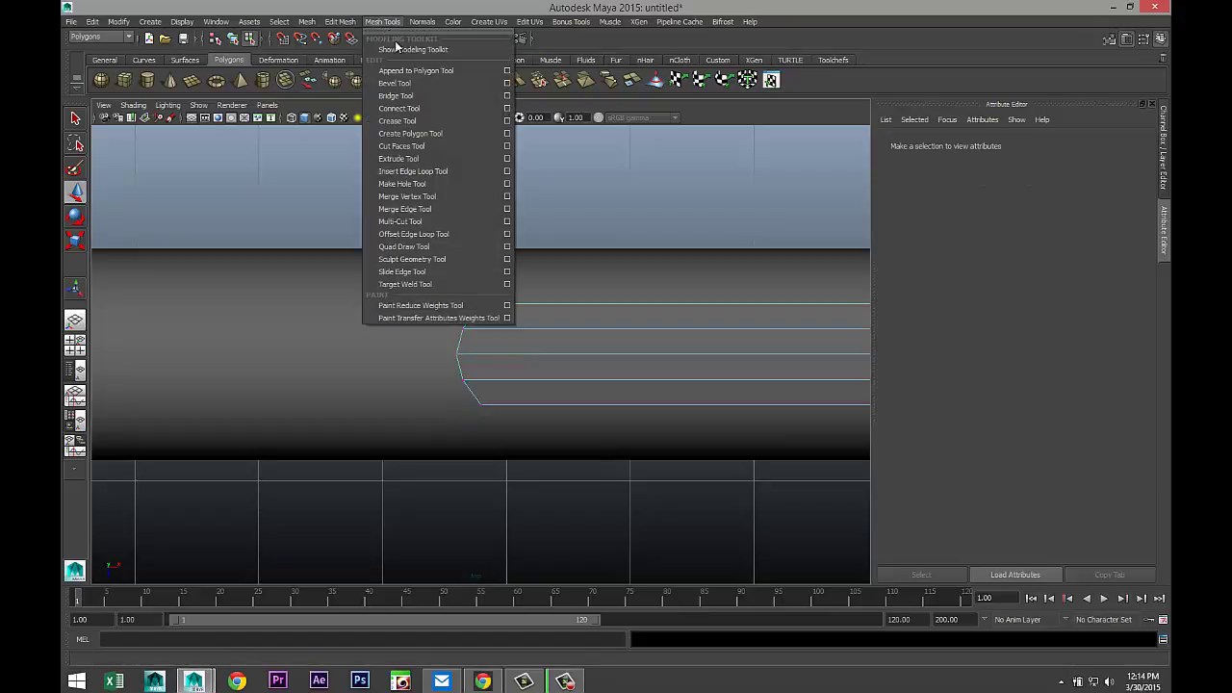
left_click(460, 171)
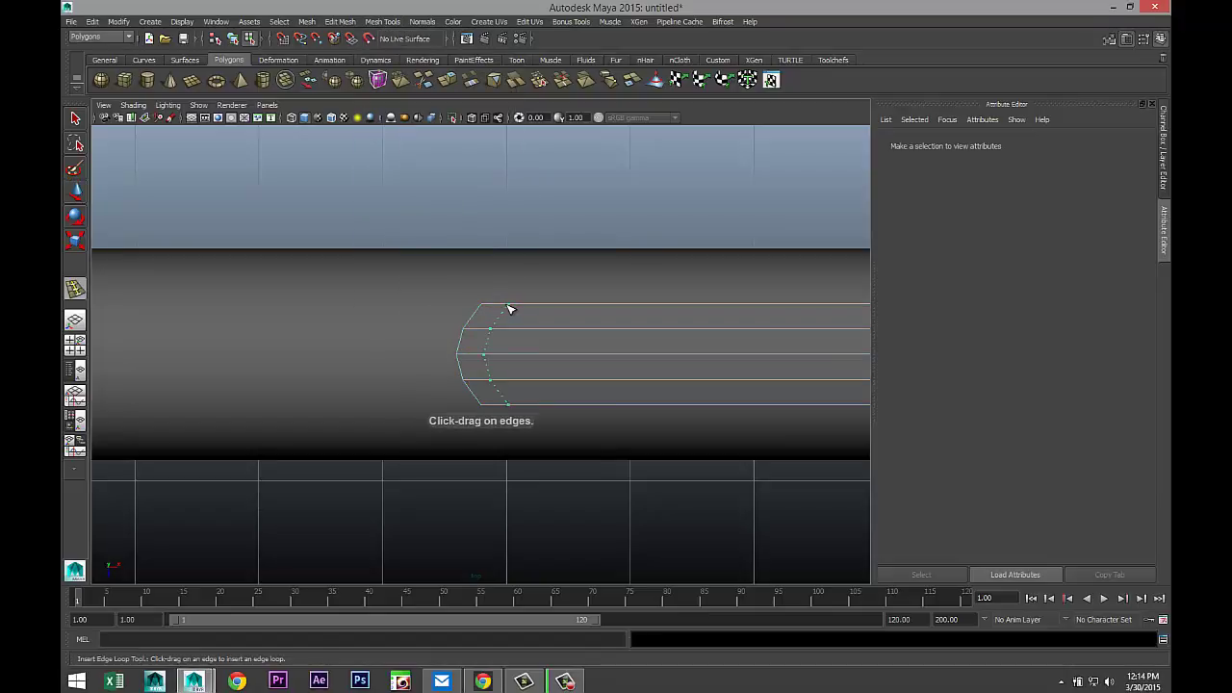
left_click_drag(490, 308, 488, 308)
key("q")
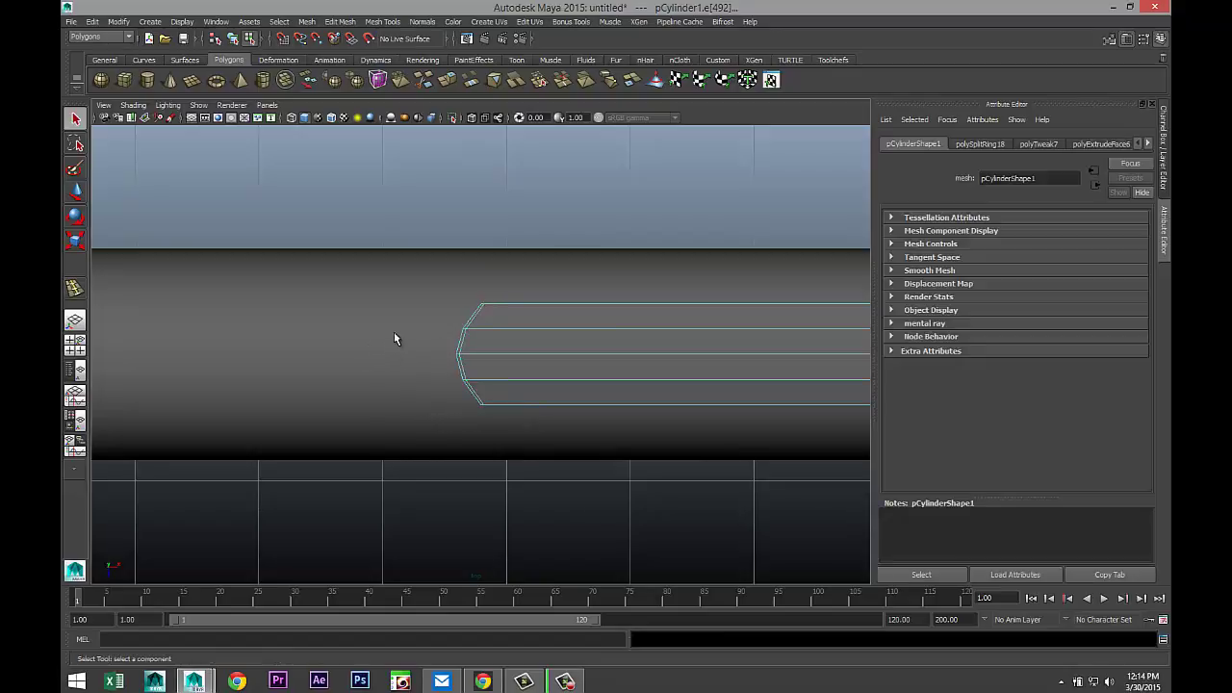
- Return to the perspective view, select the cap with its clip as an object and show it in smooth mesh preview
scroll(533, 384, "down", 5)
middle_click_drag(635, 426, 487, 410, "alt")
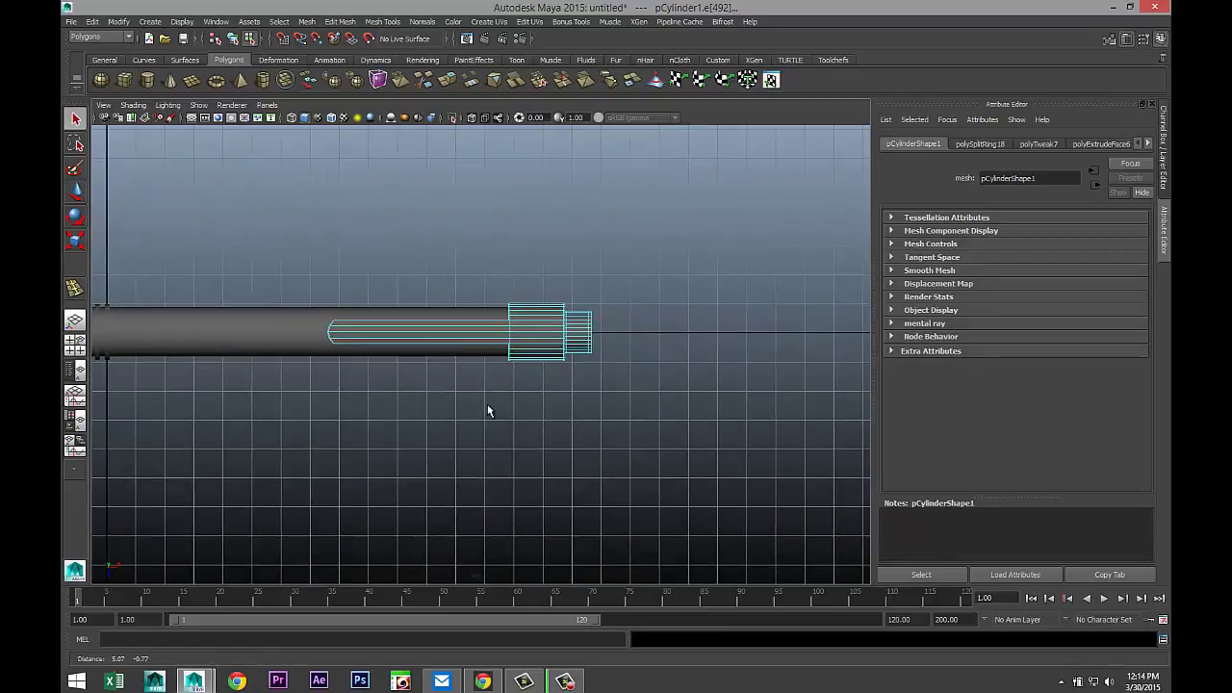
scroll(549, 424, "up", 4)
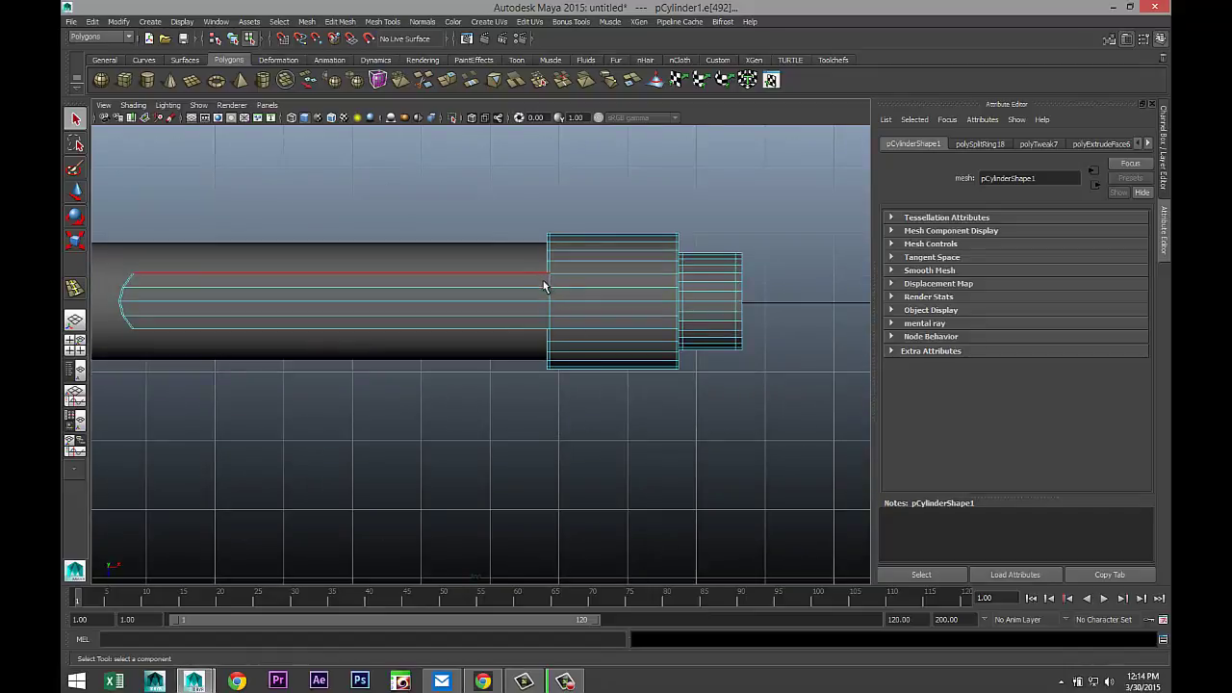
left_click(77, 344)
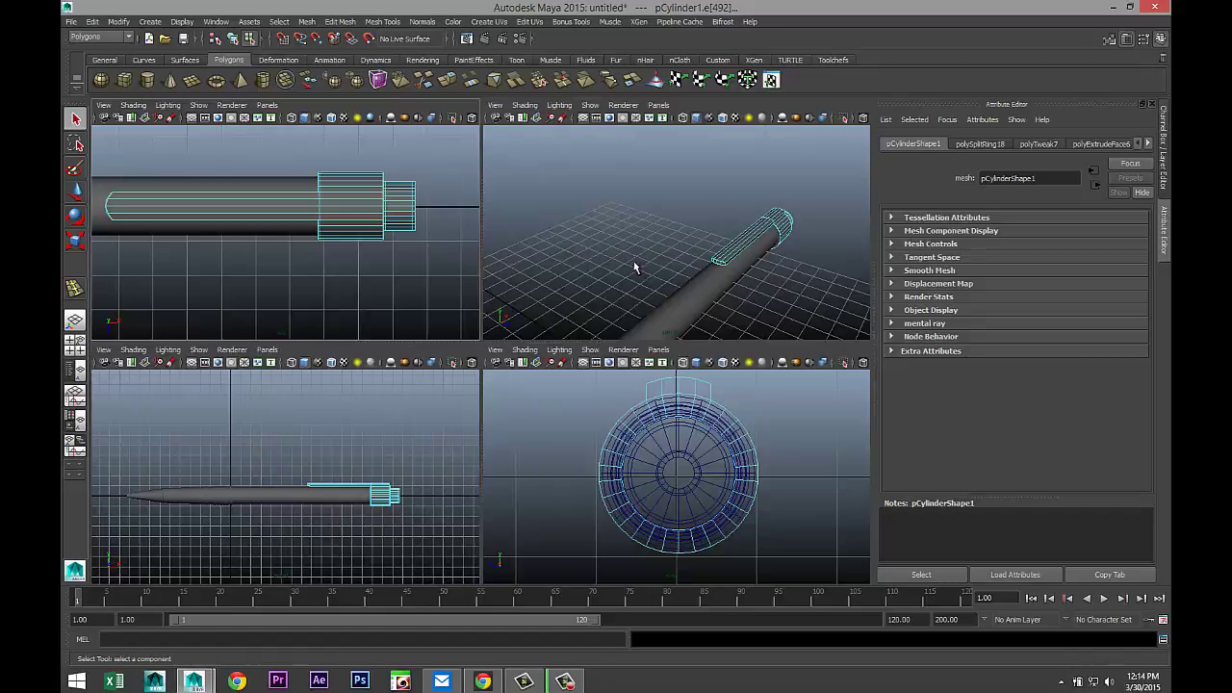
key("space")
left_click_drag(593, 386, 564, 385, "alt")
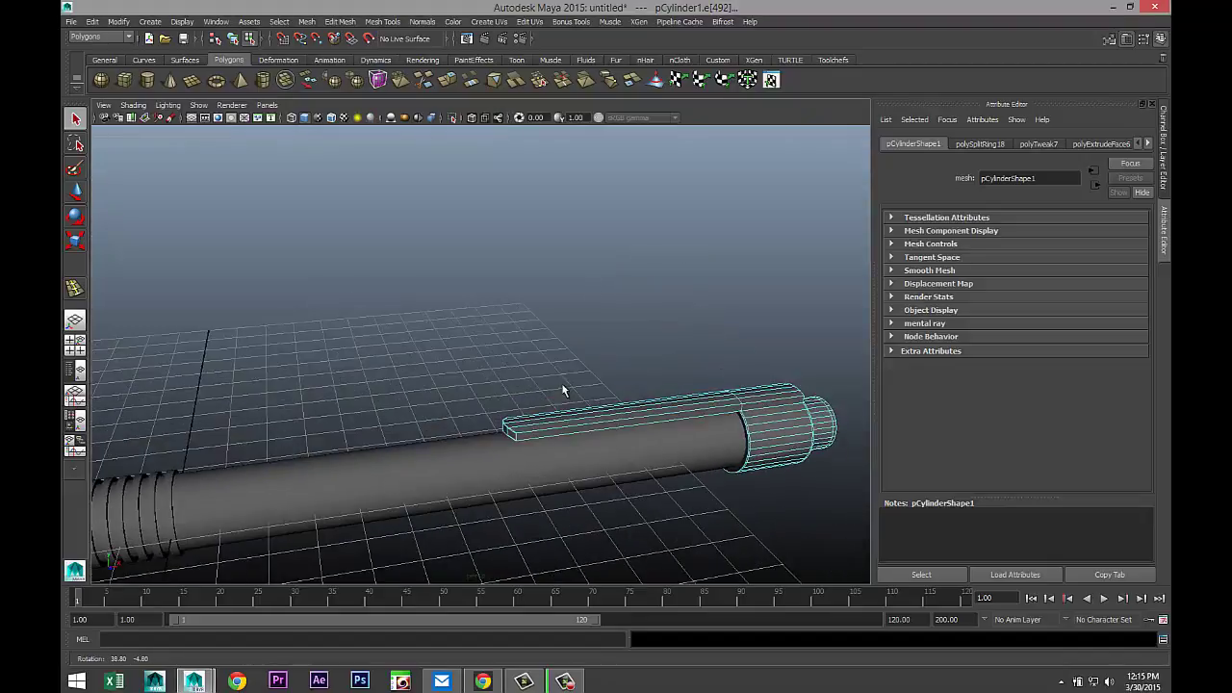
right_click_drag(621, 382, 658, 372)
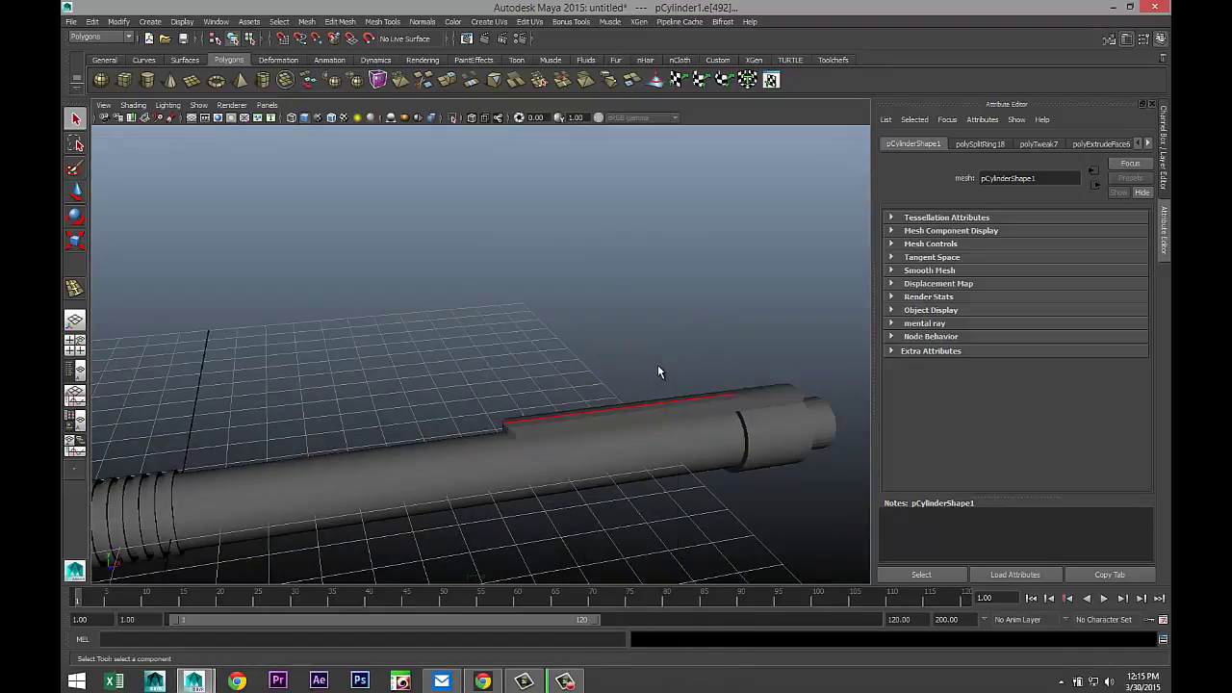
left_click(657, 418)
key("3")
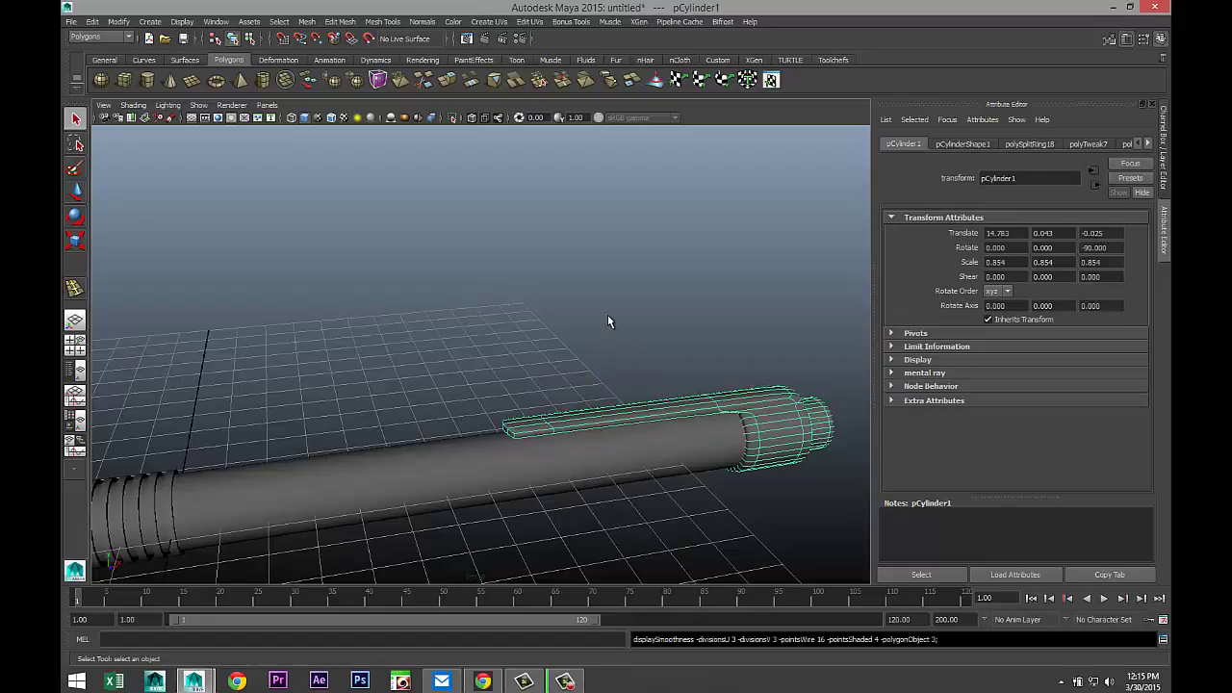
- Select the pen's clip cap and turn off its smooth mesh preview
left_click(647, 364)
left_click_drag(647, 364, 619, 445, "alt")
scroll(349, 407, "up", 3)
scroll(349, 407, "up", 2)
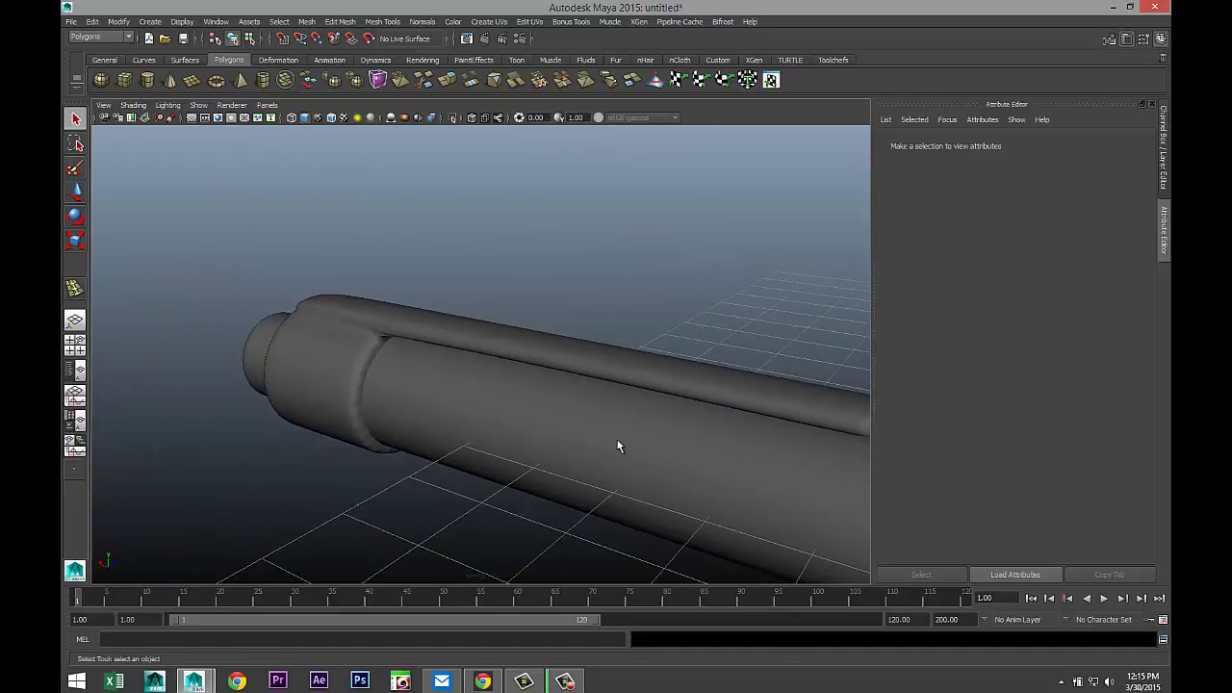
left_click(348, 388)
left_click_drag(341, 388, 333, 432, "alt")
scroll(430, 260, "up", 2)
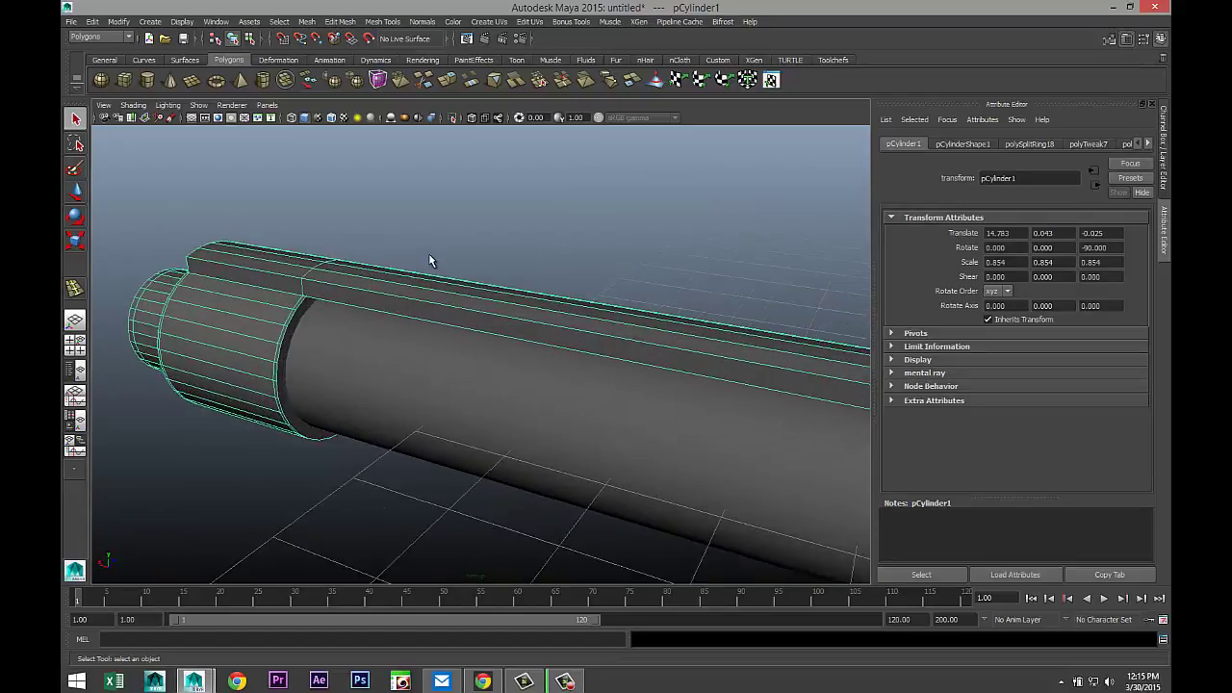
scroll(430, 260, "up", 1)
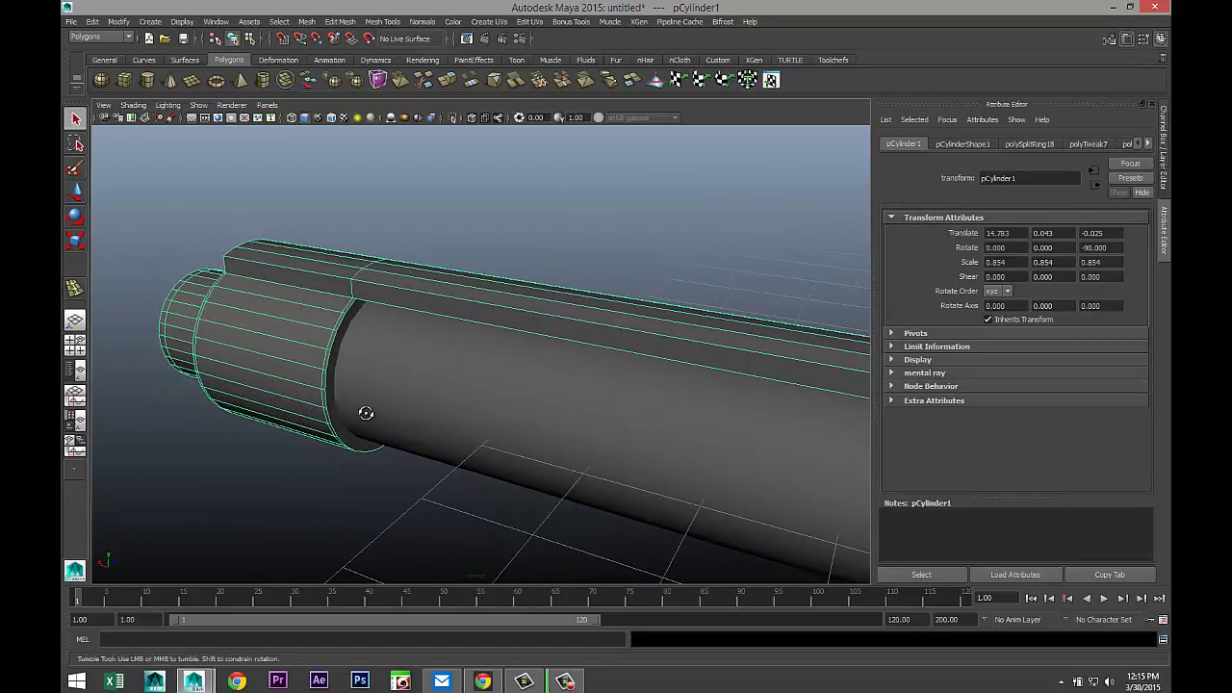
- Extrude the ring-shaped face at the cap's inner rim, around the pen barrel, in place with zero thickness and offset
scroll(352, 412, "down", 3)
middle_click_drag(345, 400, 428, 440, "alt")
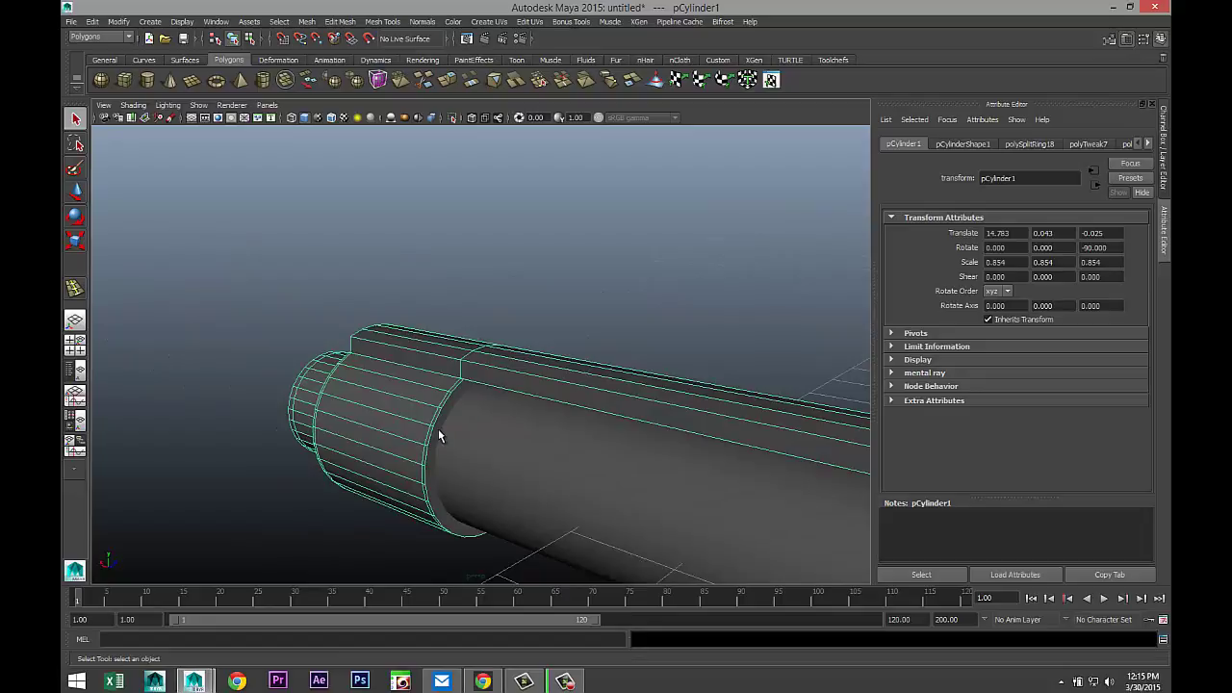
right_click_drag(438, 428, 440, 423)
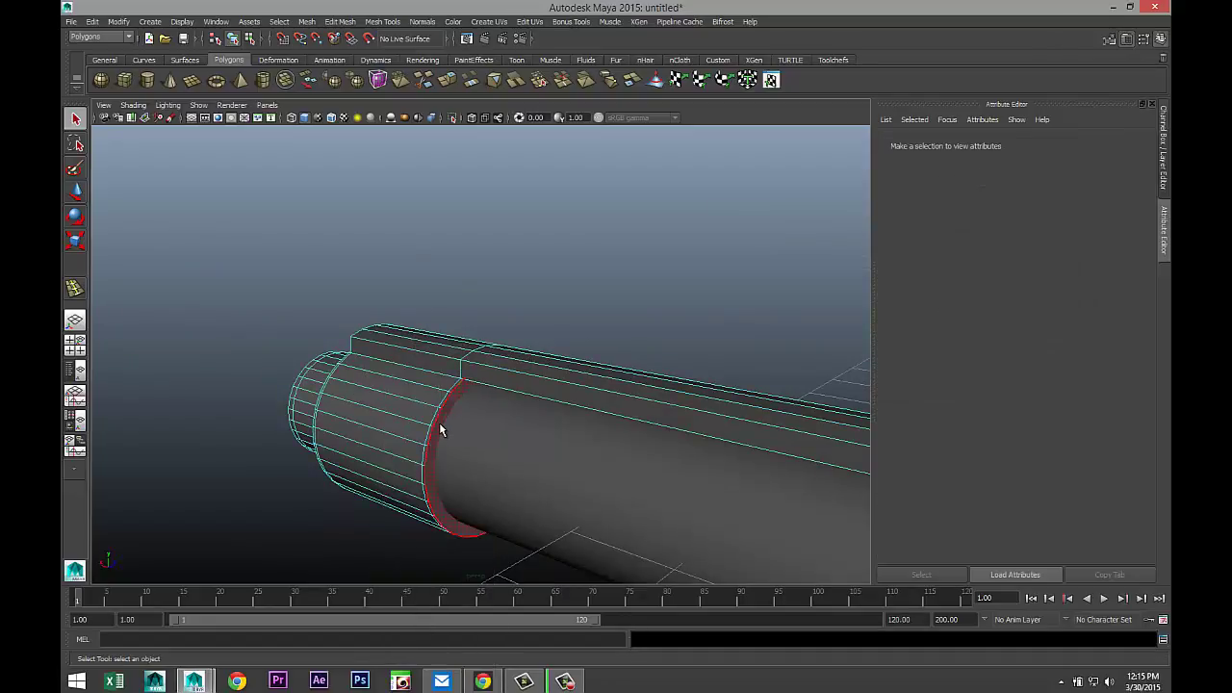
left_click(439, 423)
left_click(359, 22)
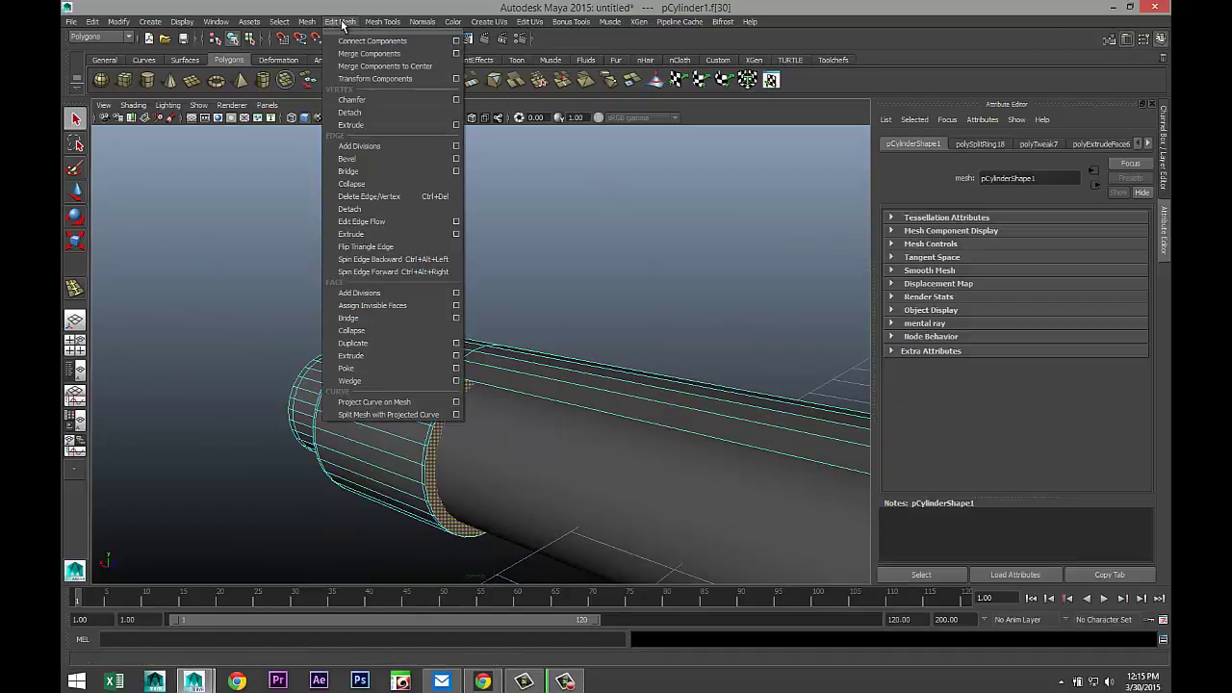
left_click(392, 352)
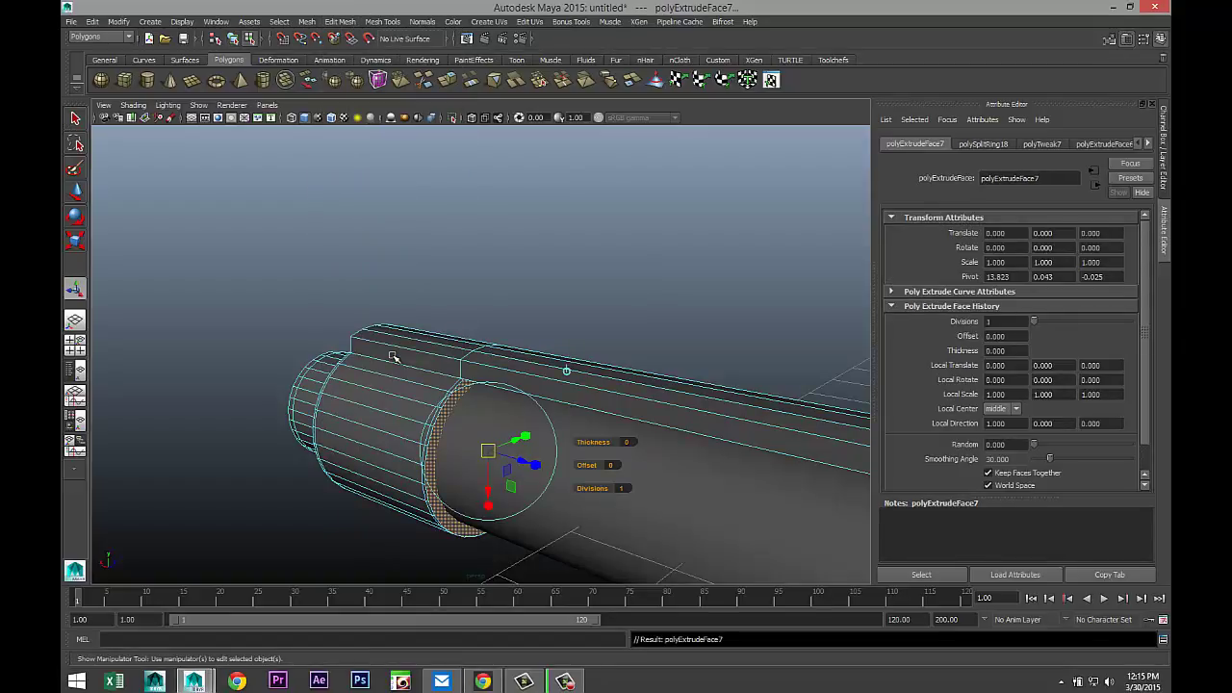
key("q")
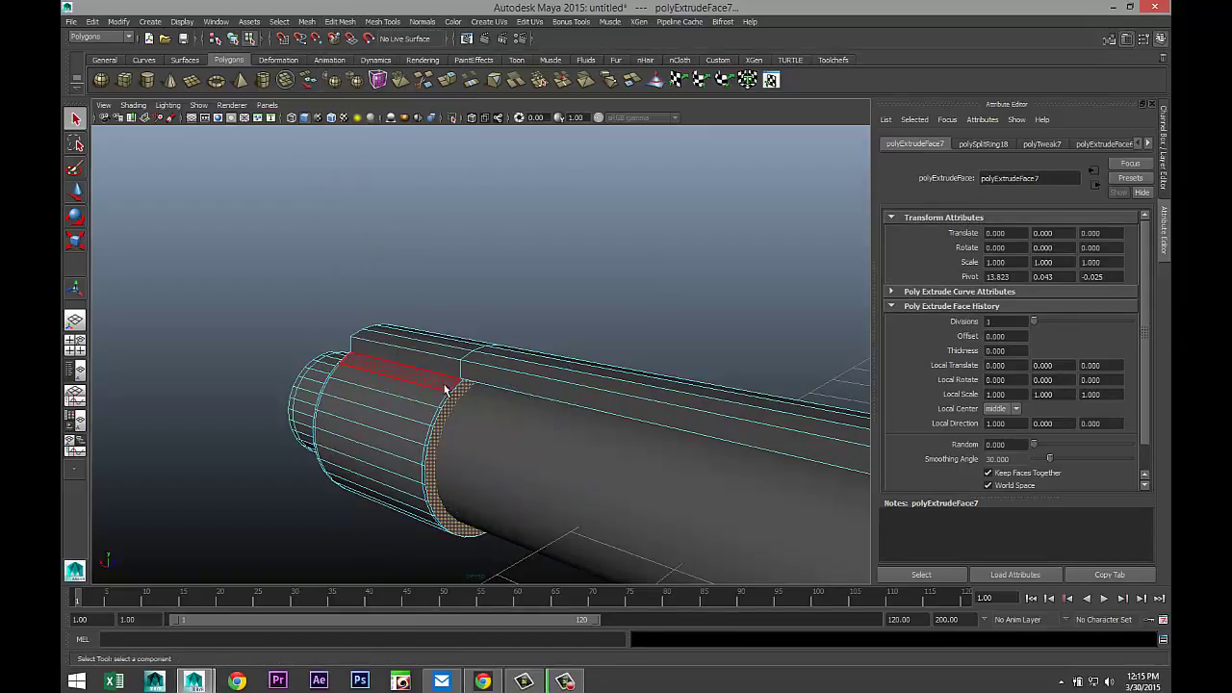
- Return the clip cap to object selection, turn on its smooth preview and inspect the sharpened rim
right_click_drag(422, 364, 470, 345)
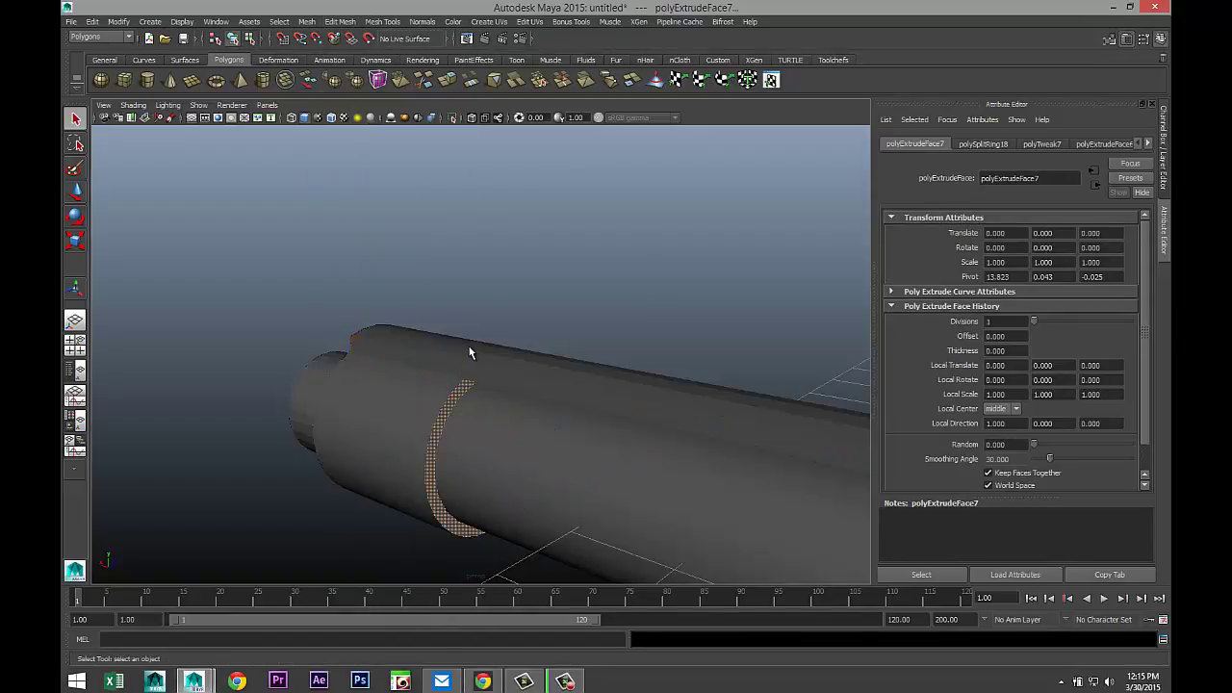
left_click(462, 361)
key("3")
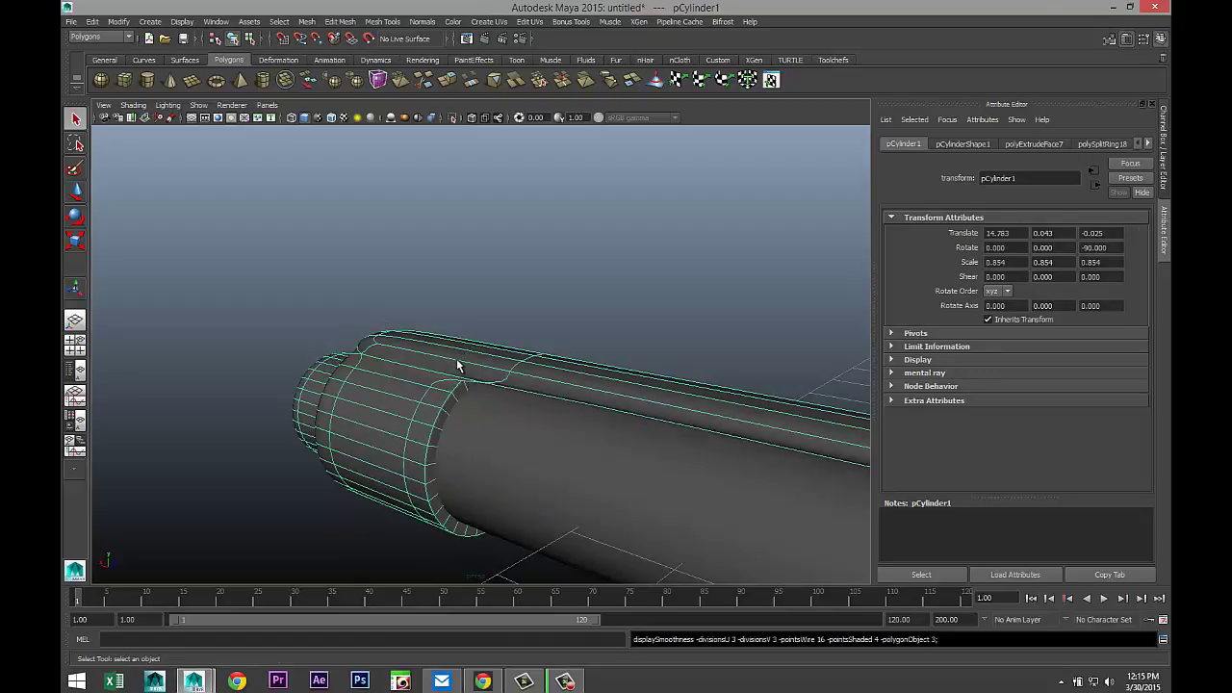
left_click(509, 276)
left_click_drag(486, 387, 661, 377, "alt")
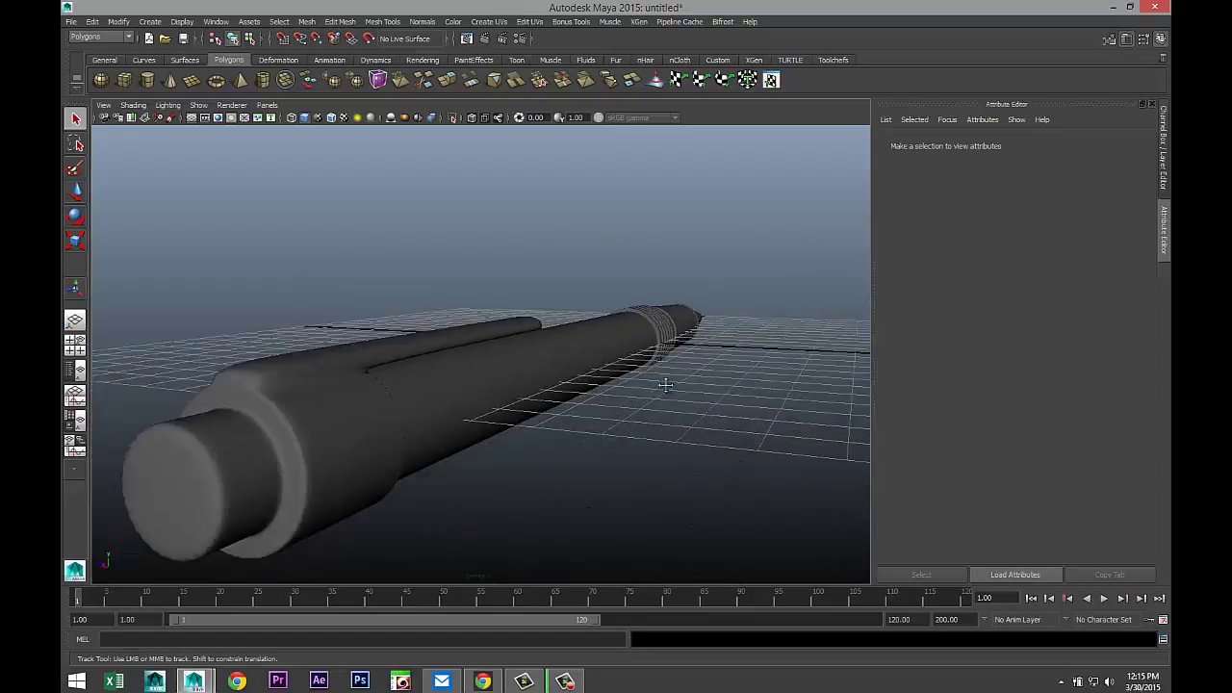
scroll(680, 376, "down", 4)
scroll(635, 433, "up", 5)
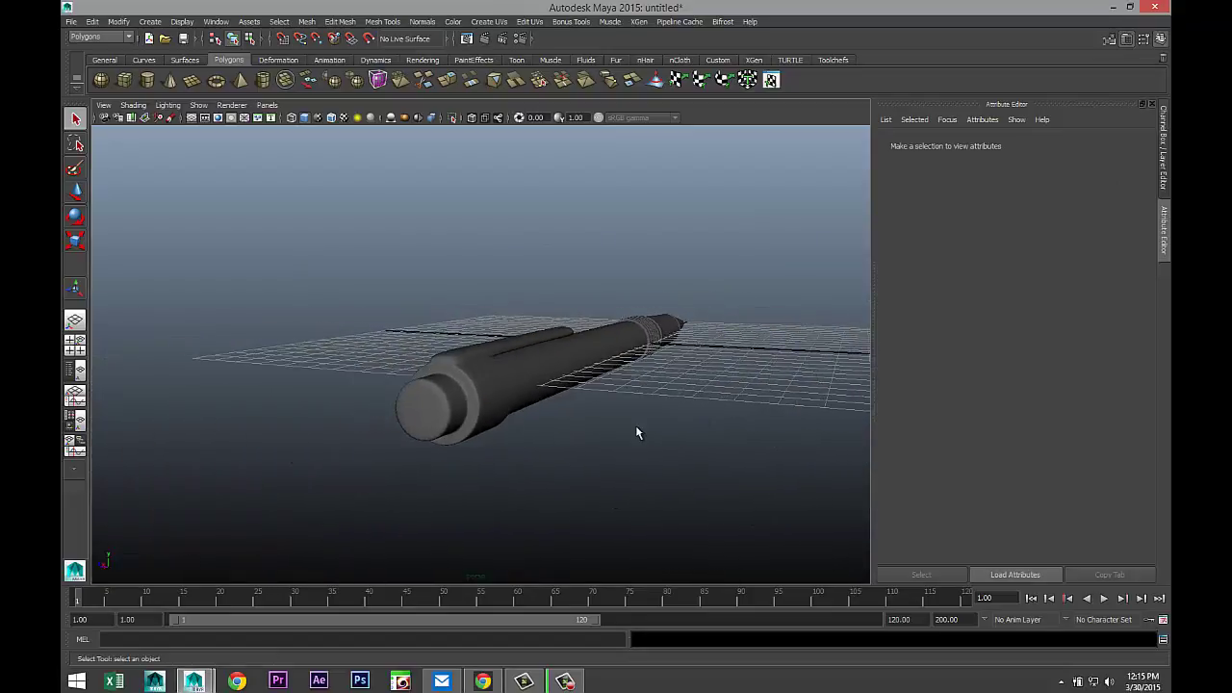
- Turn off the cap's smooth preview and extrude the round end face of the push button in place
left_click(402, 461)
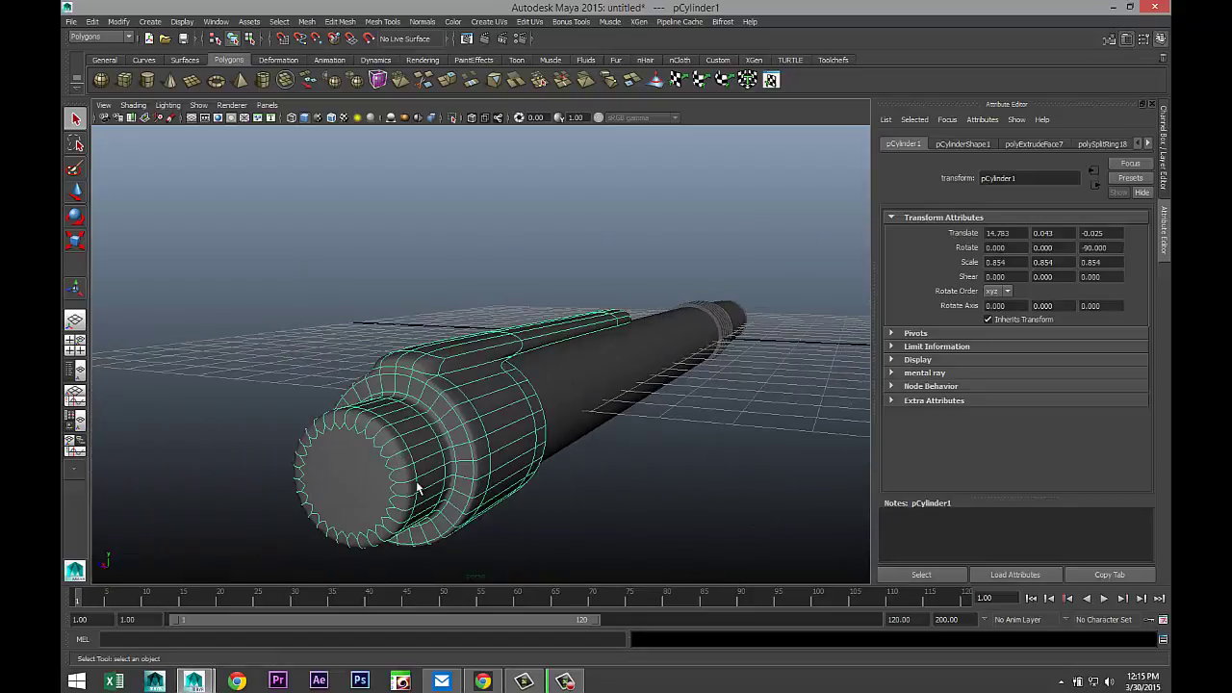
key("1")
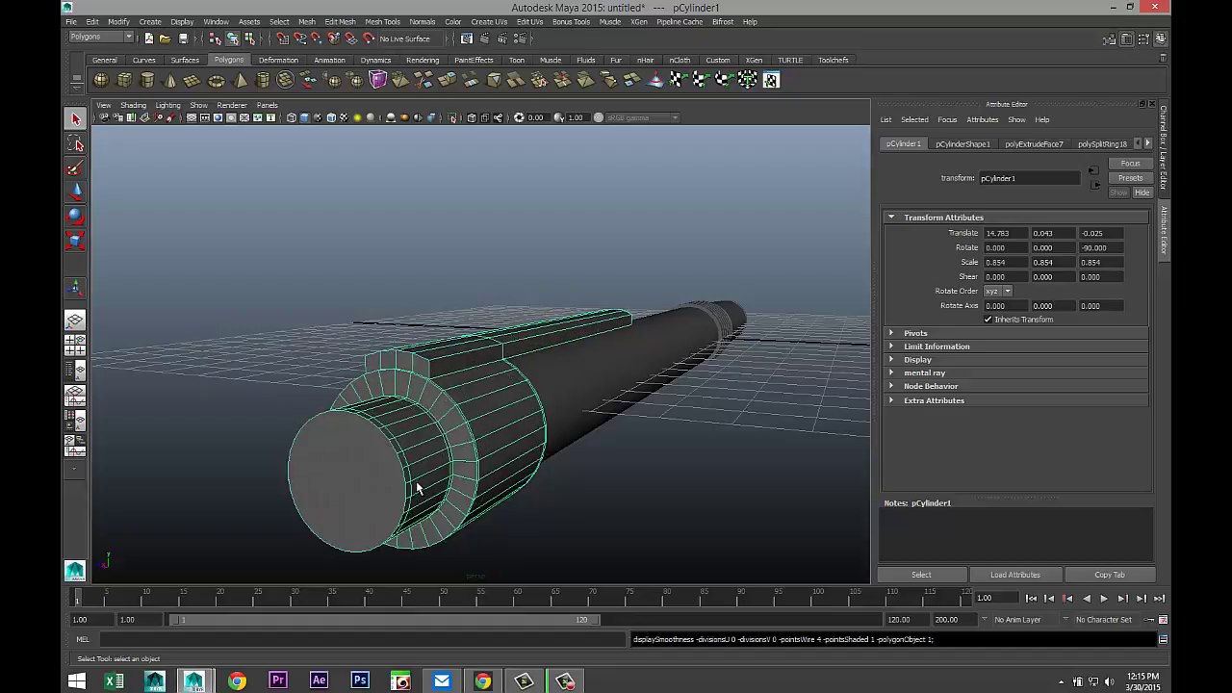
right_click_drag(339, 453, 345, 411)
left_click(353, 468)
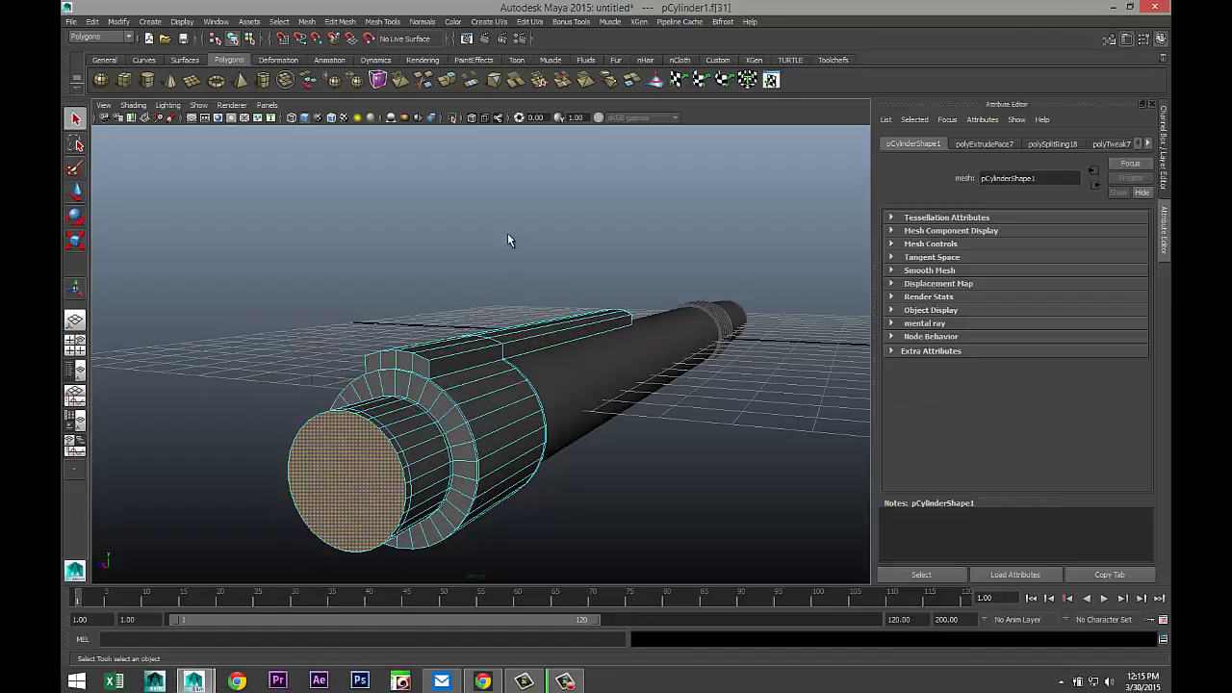
left_click(349, 23)
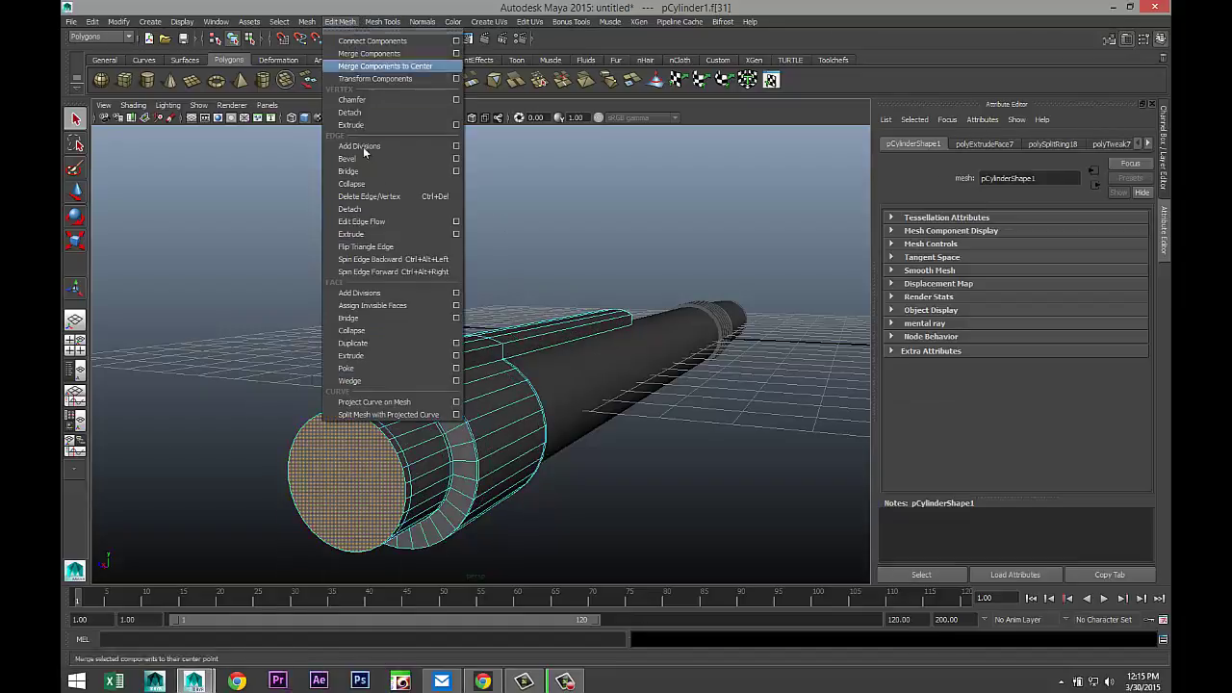
left_click(373, 356)
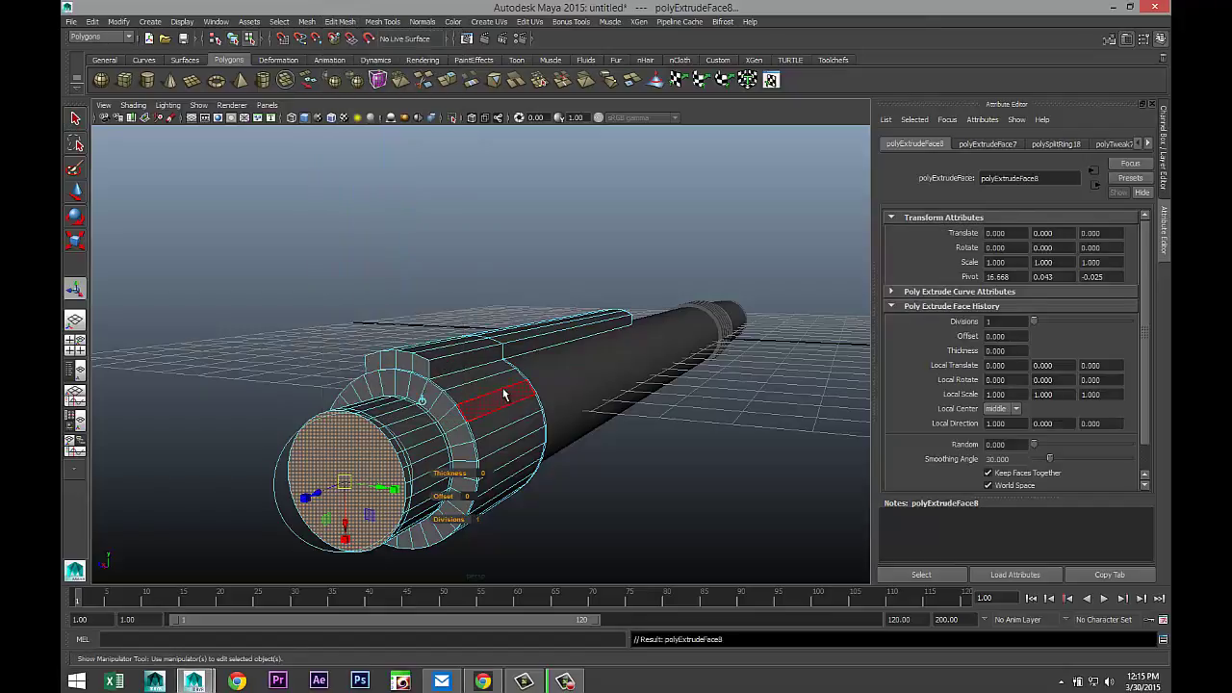
- Reselect the cap as an object, display it smoothed again and review the whole pen from clip to tip
right_click_drag(405, 382, 459, 369)
left_click(471, 504)
left_click(470, 500)
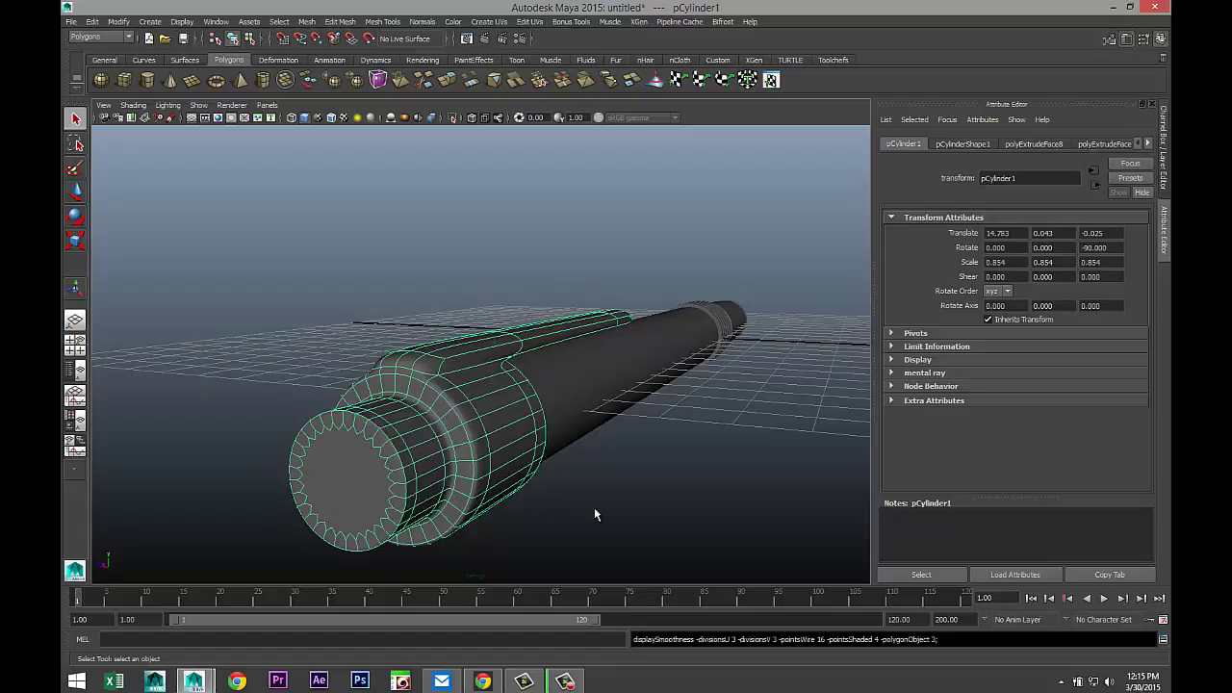
left_click_drag(464, 477, 430, 492, "alt")
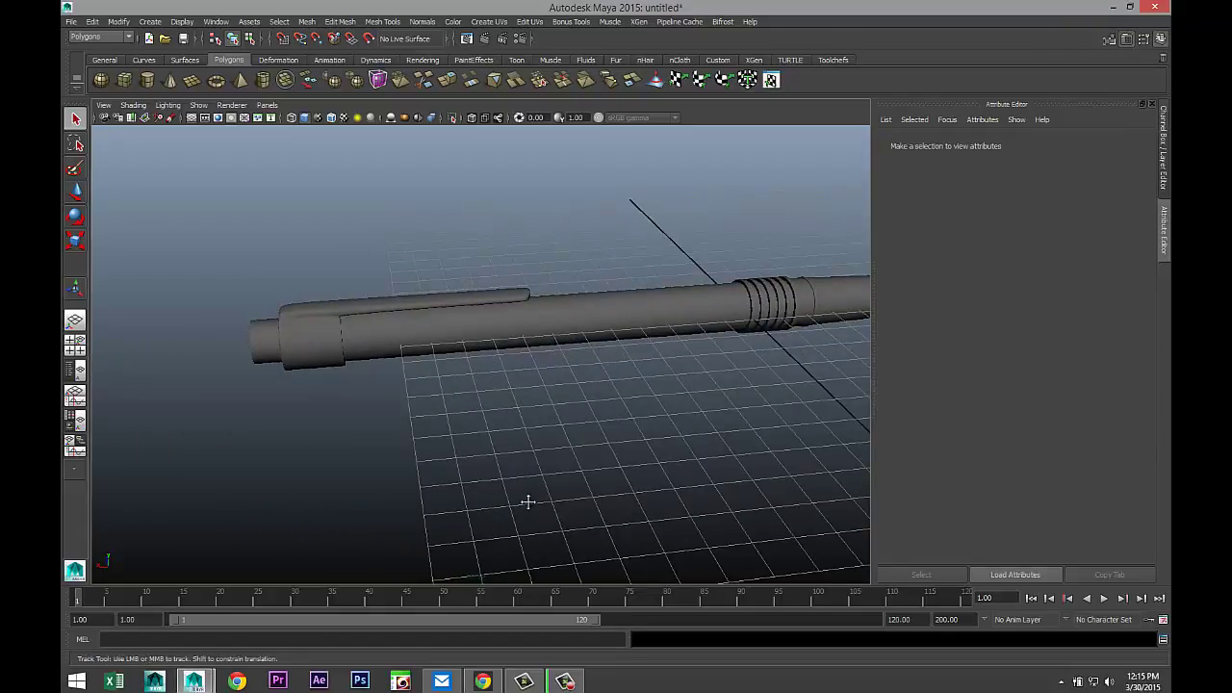
middle_click_drag(525, 500, 308, 473, "alt")
scroll(435, 475, "down", 3)
mouse_move(546, 420)
left_mouse_down("alt")
mouse_move(432, 432)
mouse_move(454, 446)
mouse_move(588, 418)
mouse_move(529, 423)
left_mouse_up("alt")
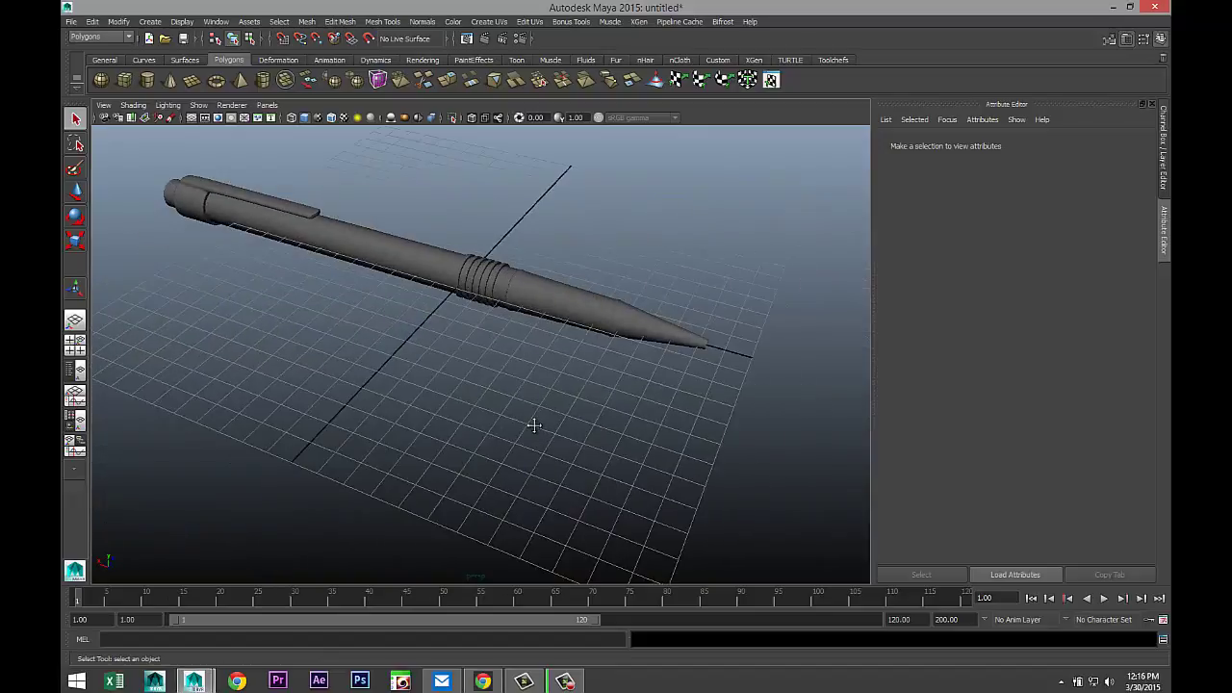
middle_click_drag(530, 421, 451, 440, "alt")
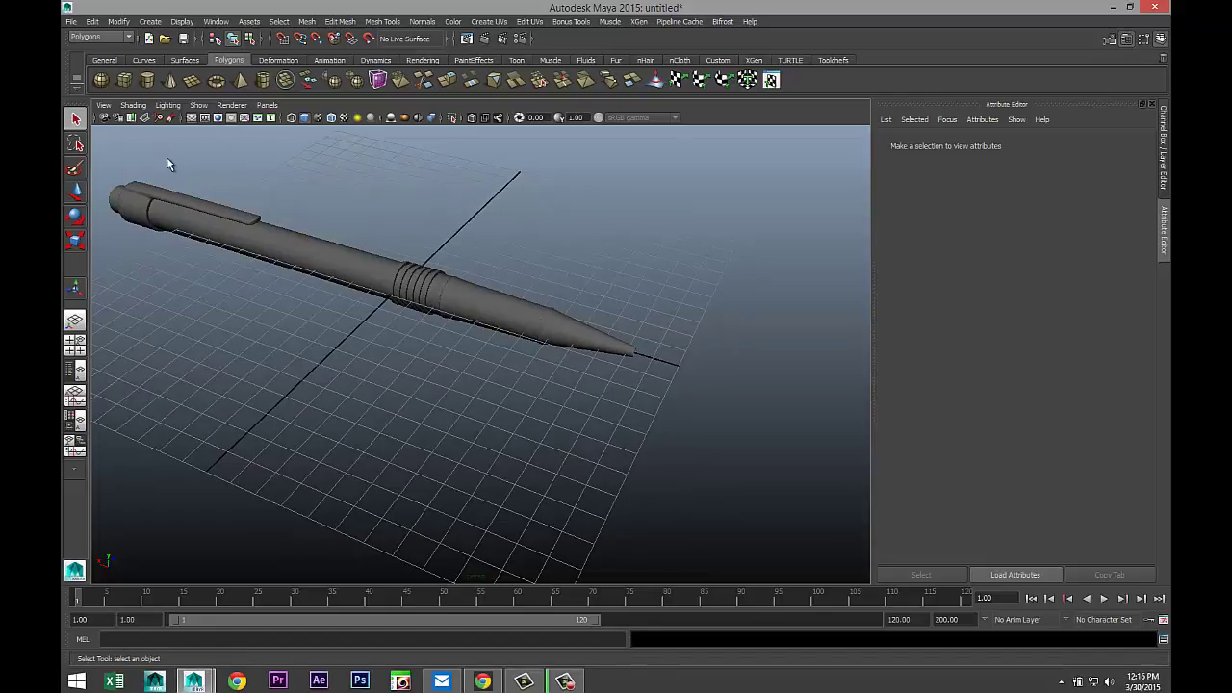
- Create a polygon cylinder on the grid beside the pen tip and rotate it 90 degrees about Z
left_click(150, 84)
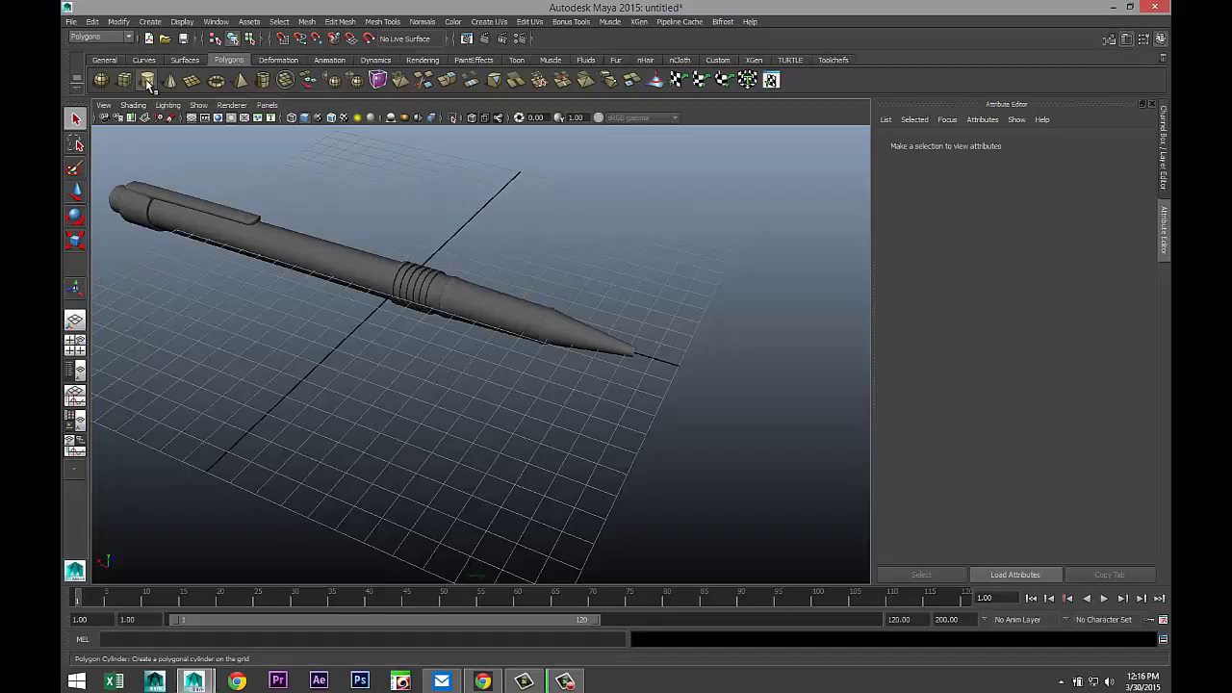
left_click_drag(610, 471, 670, 494)
key("e")
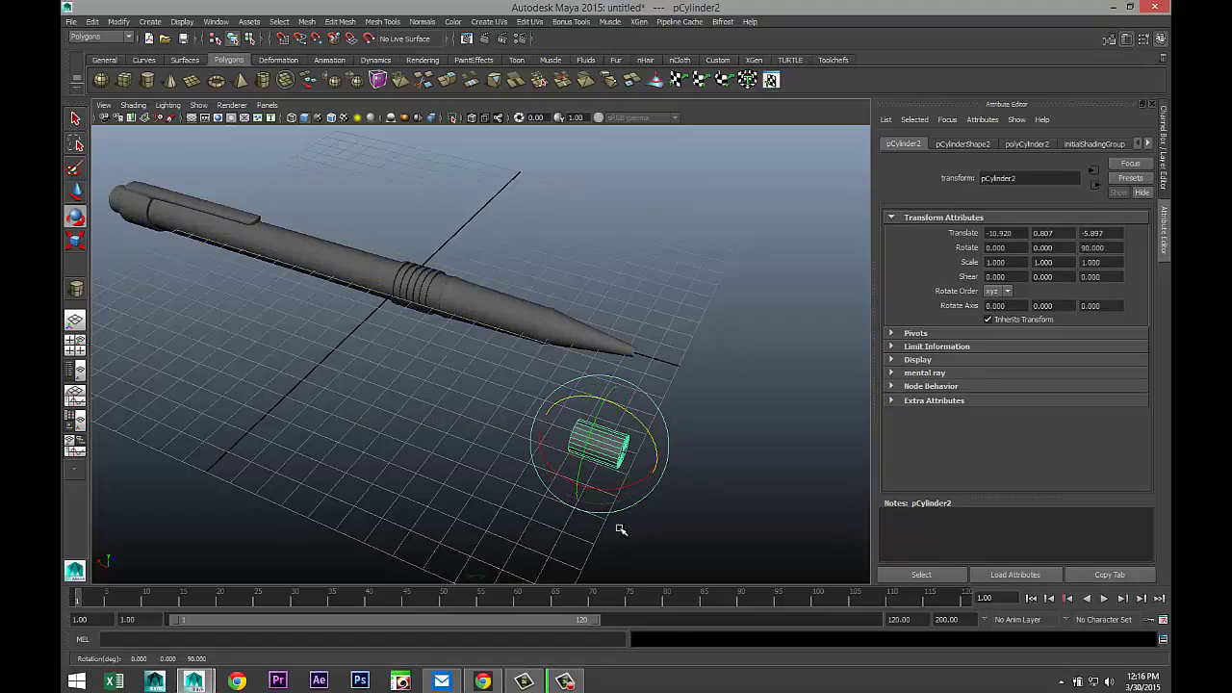
- Move the new cylinder in front of the pen tip, using the top view to place it at about Z 0.161
key("w")
left_click_drag(623, 412, 661, 316)
left_click(74, 343)
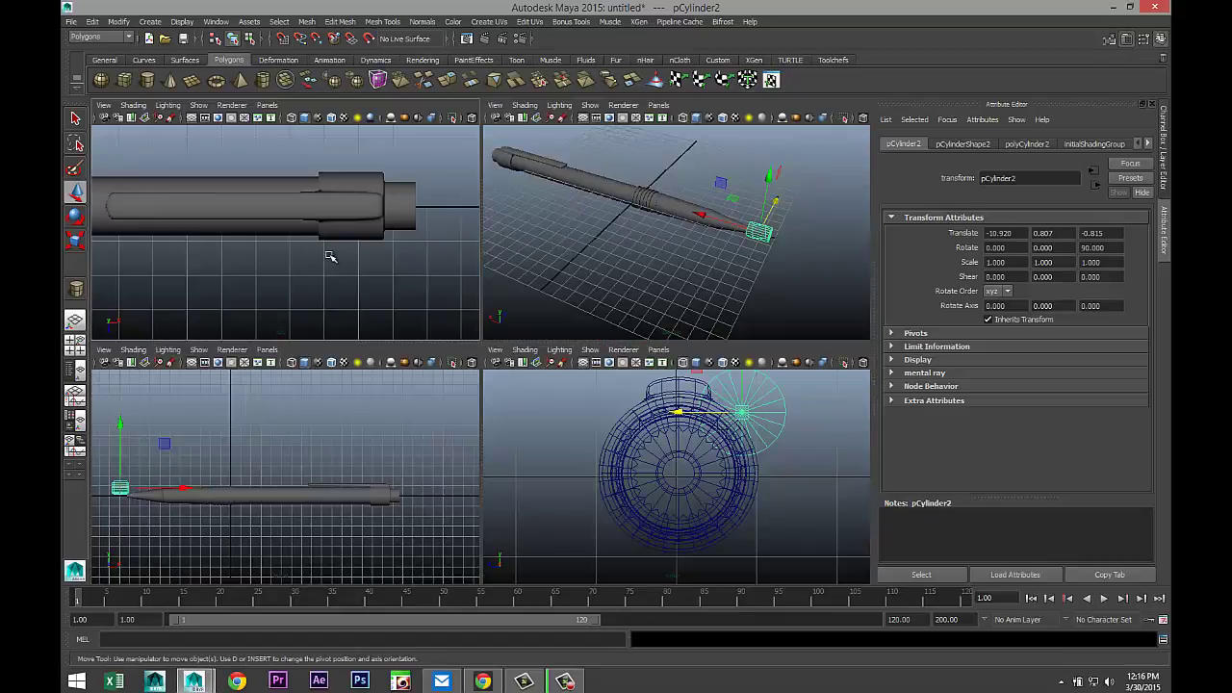
key("space")
key("f")
scroll(401, 325, "down", 5)
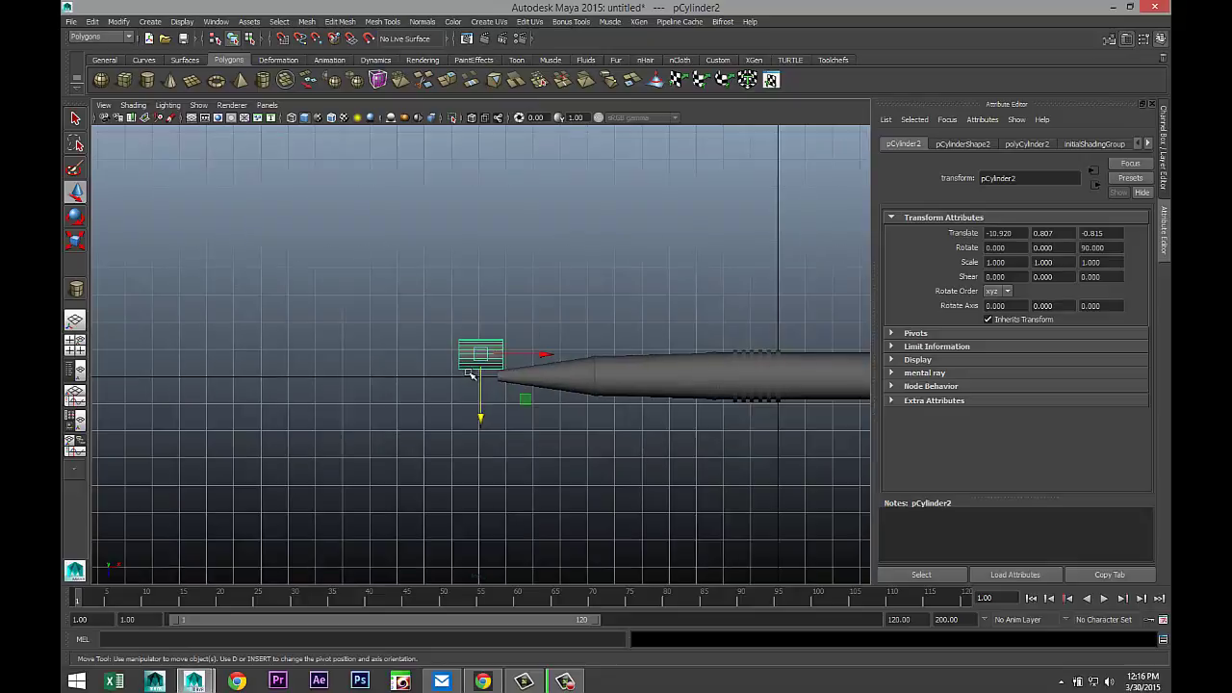
left_click_drag(479, 416, 482, 431)
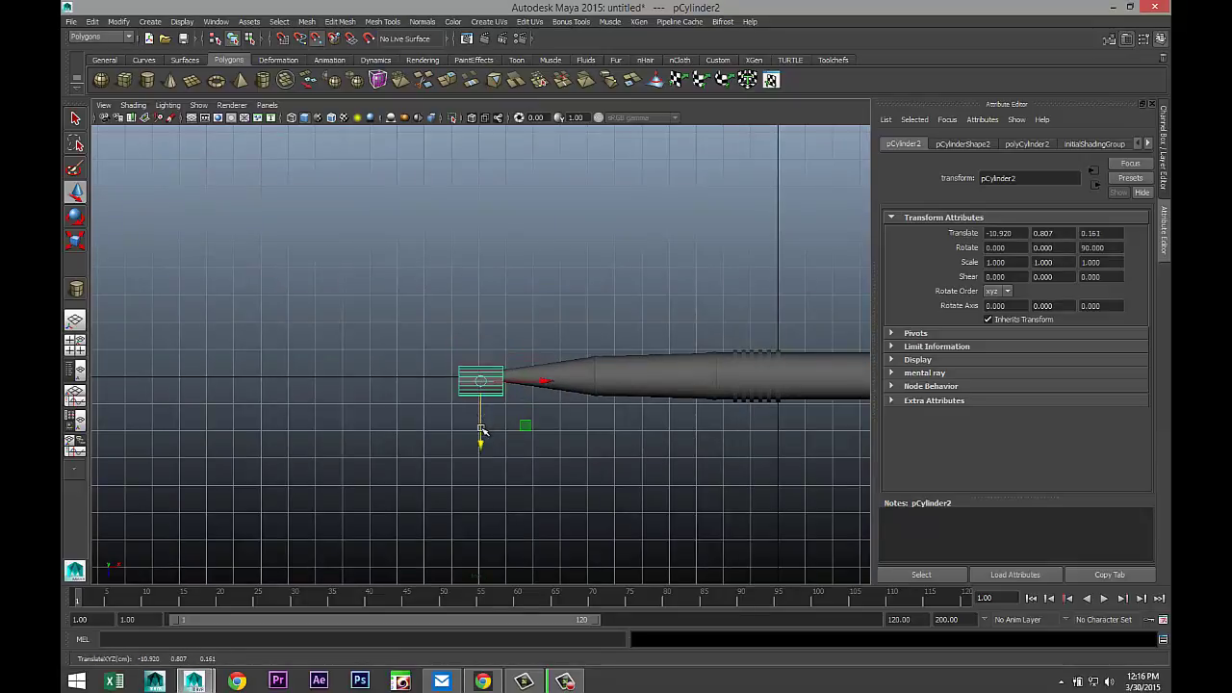
- Switch the top view to wireframe and centre the cylinder on the pen's axis at about Z -0.027
scroll(520, 459, "up", 6)
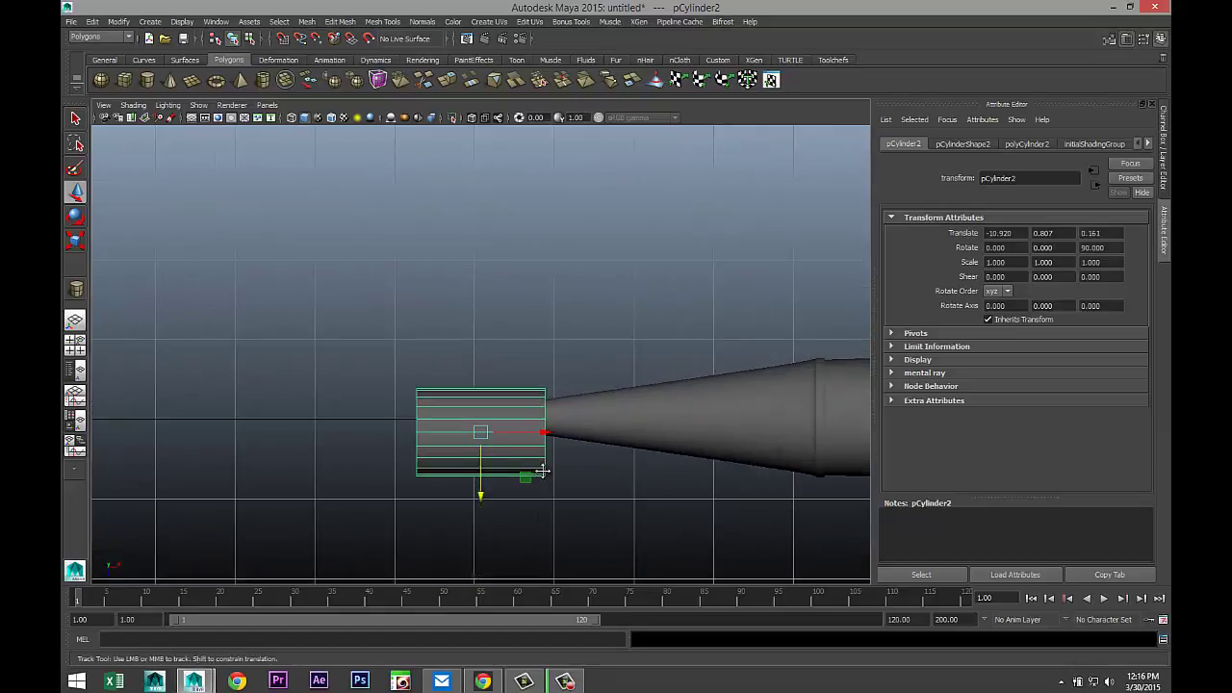
middle_click_drag(542, 471, 539, 404, "alt")
scroll(539, 405, "up", 3)
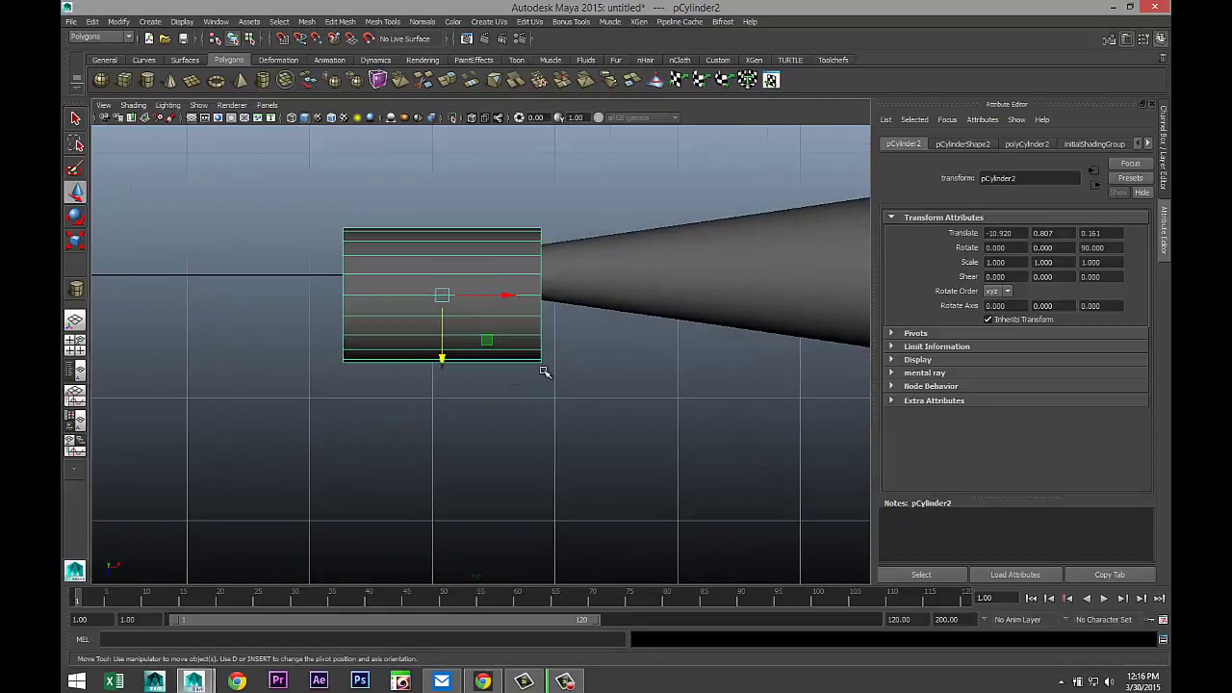
key("4")
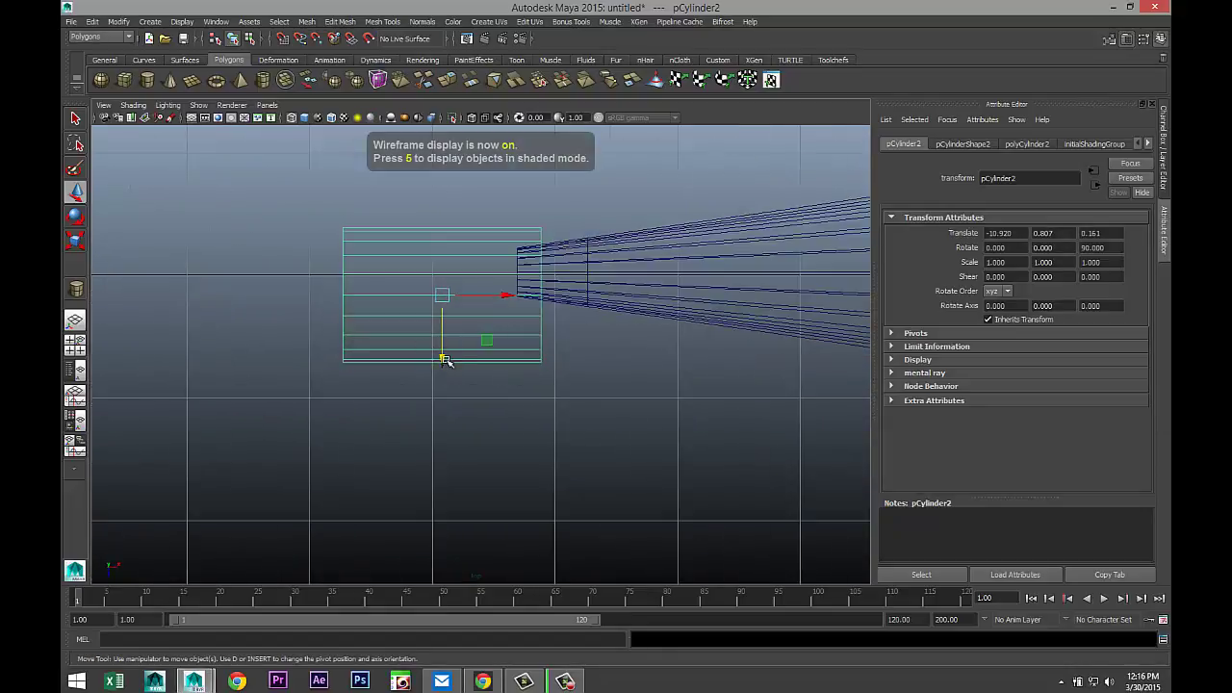
left_click_drag(445, 361, 445, 337)
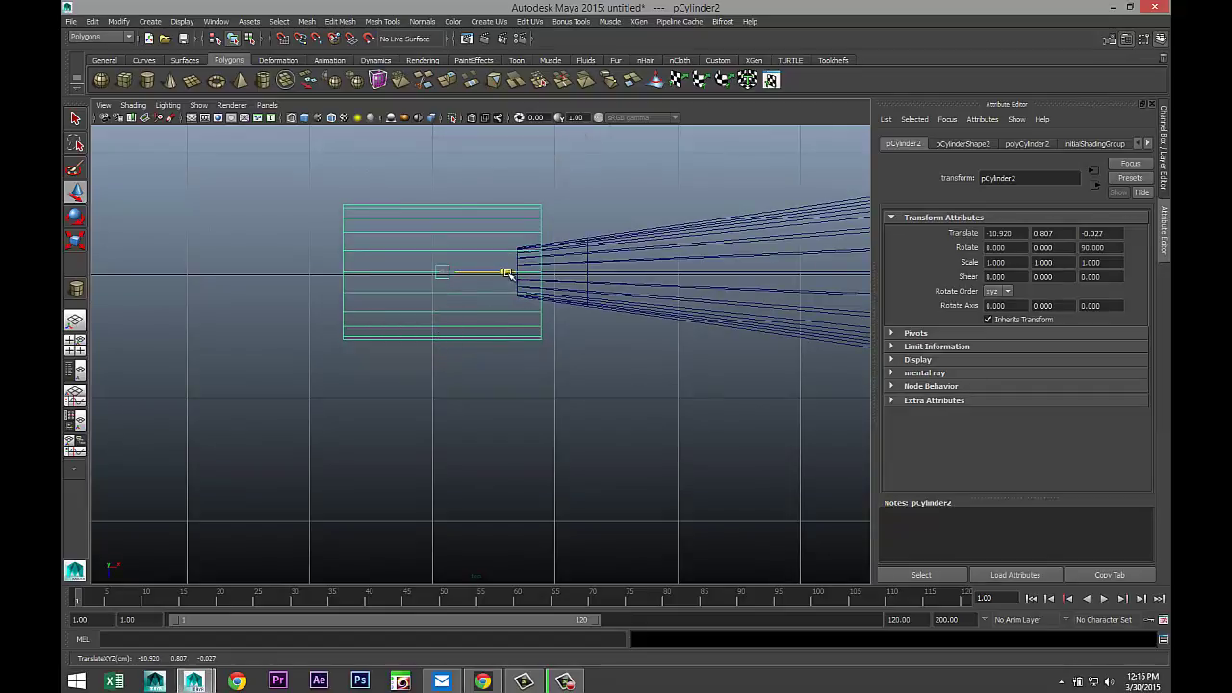
- Scale the cylinder uniformly to about 0.278 and position it partly inside the pen tip at about X -10.407
left_click_drag(504, 273, 435, 289)
key("r")
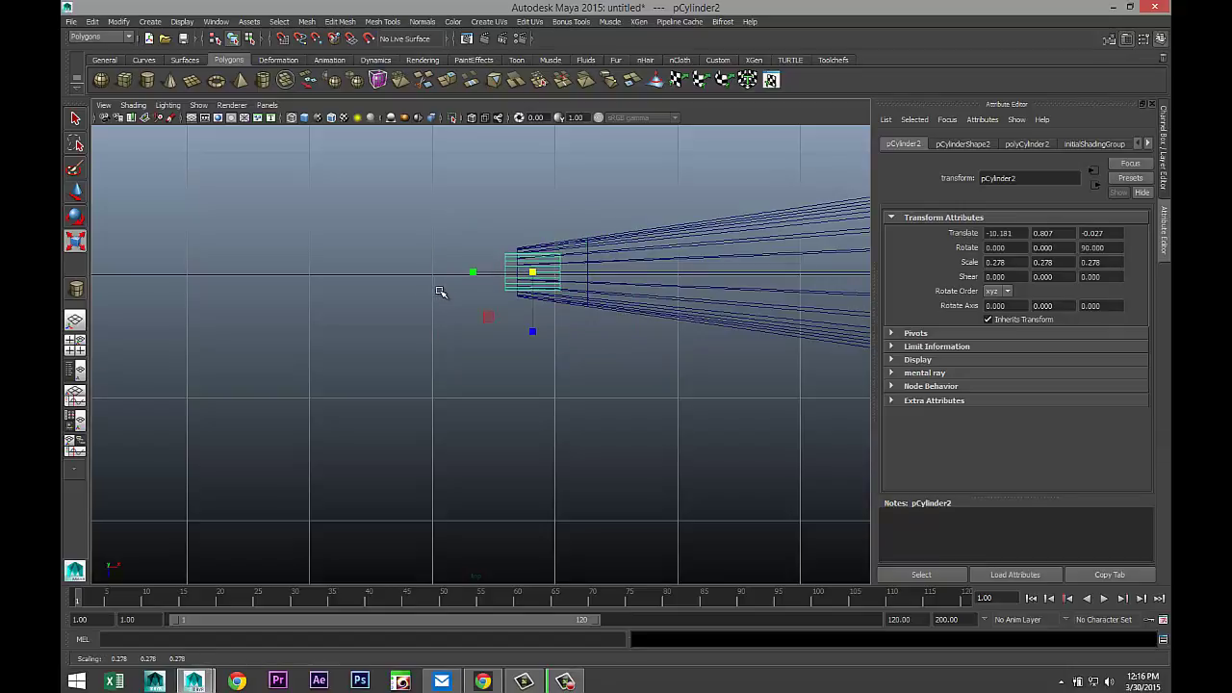
key("w")
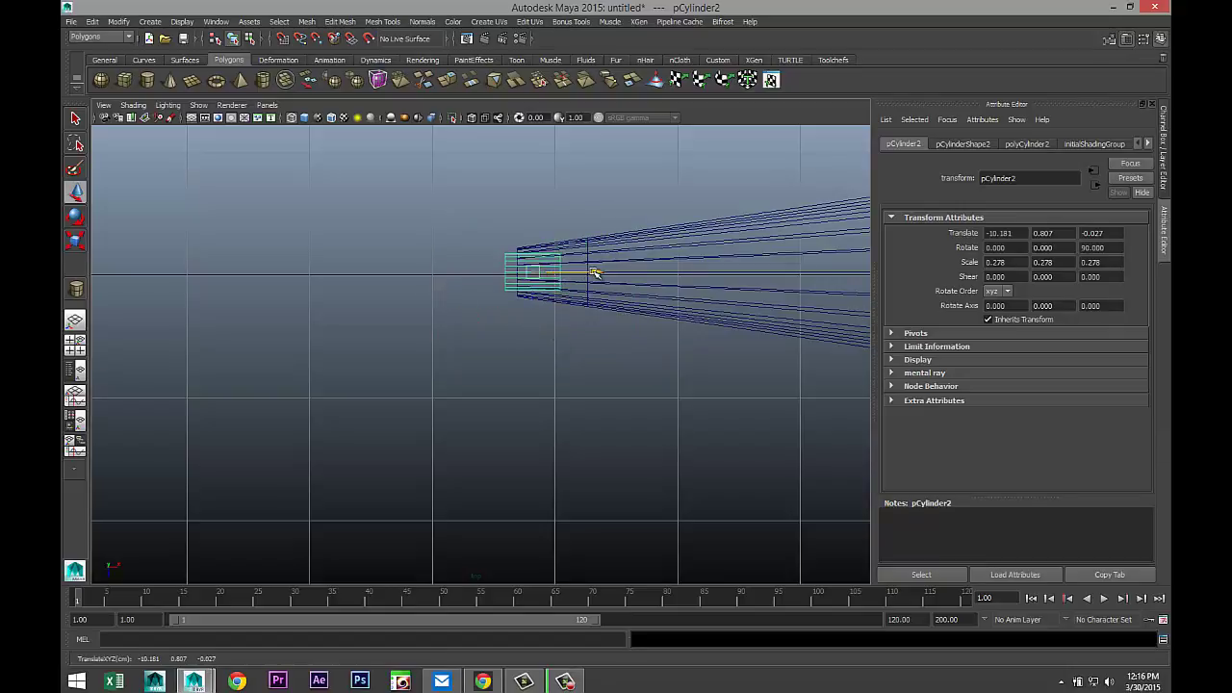
left_click_drag(594, 273, 568, 274)
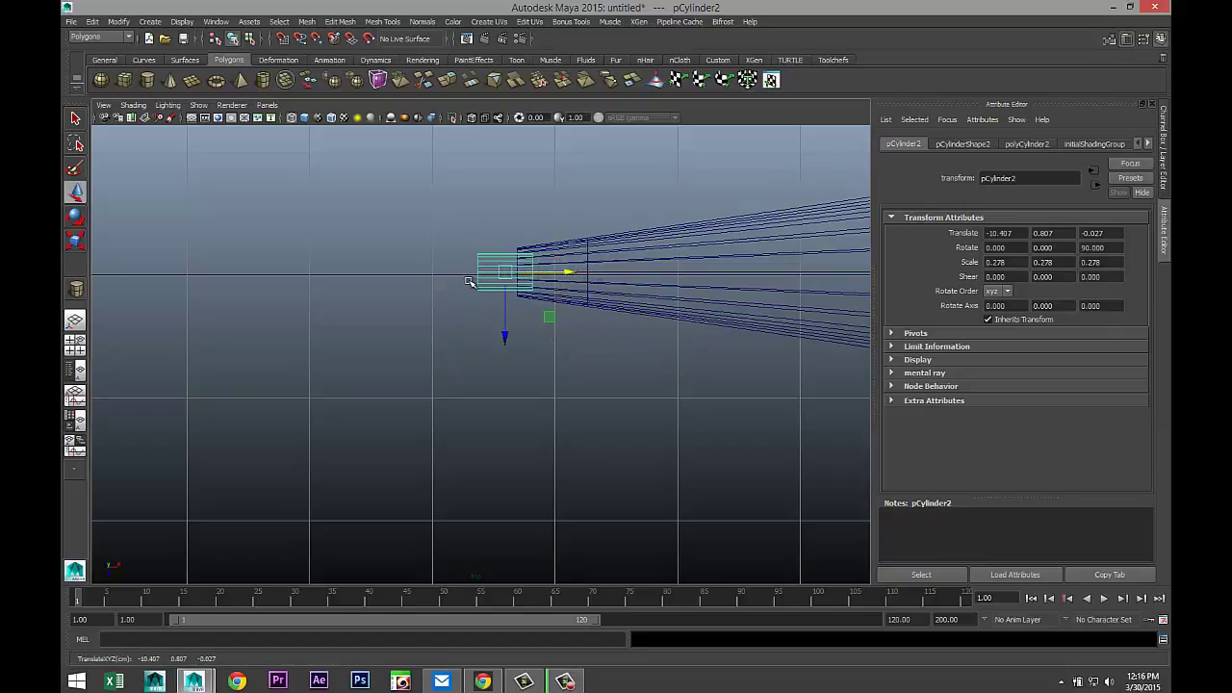
- Select the vertices at the cylinder's outer end and scale them down to taper it into a narrow point
right_click_drag(474, 279, 440, 278)
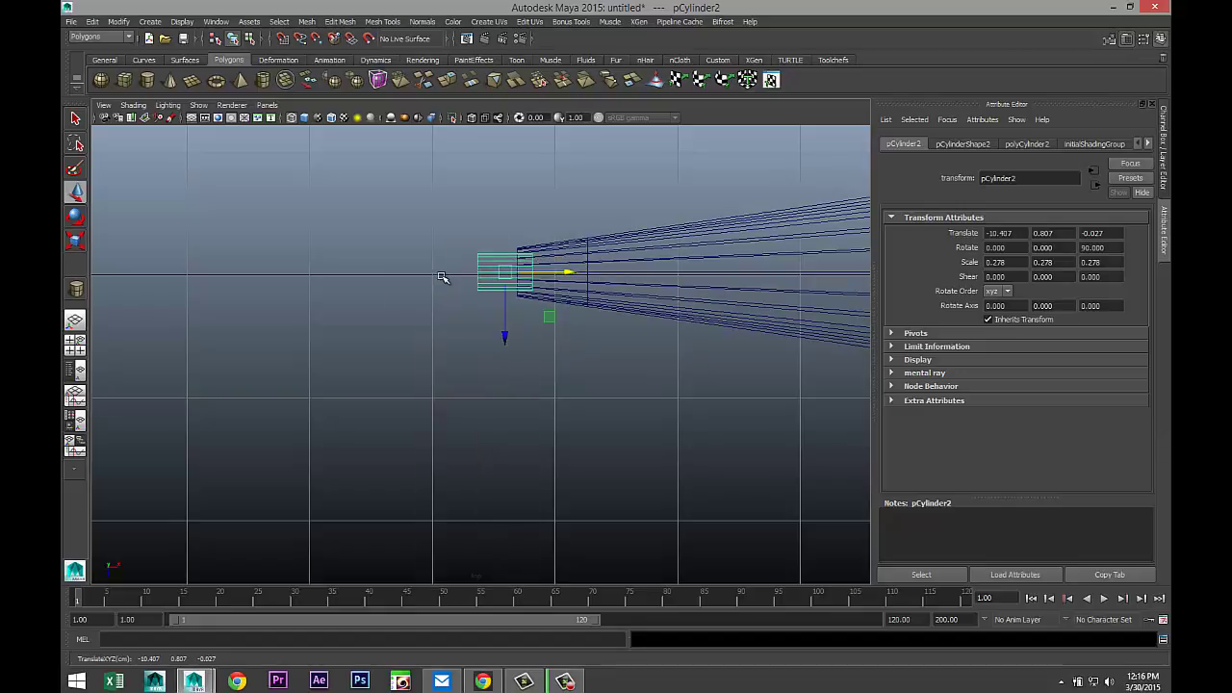
left_click(440, 277)
left_click_drag(461, 234, 497, 346)
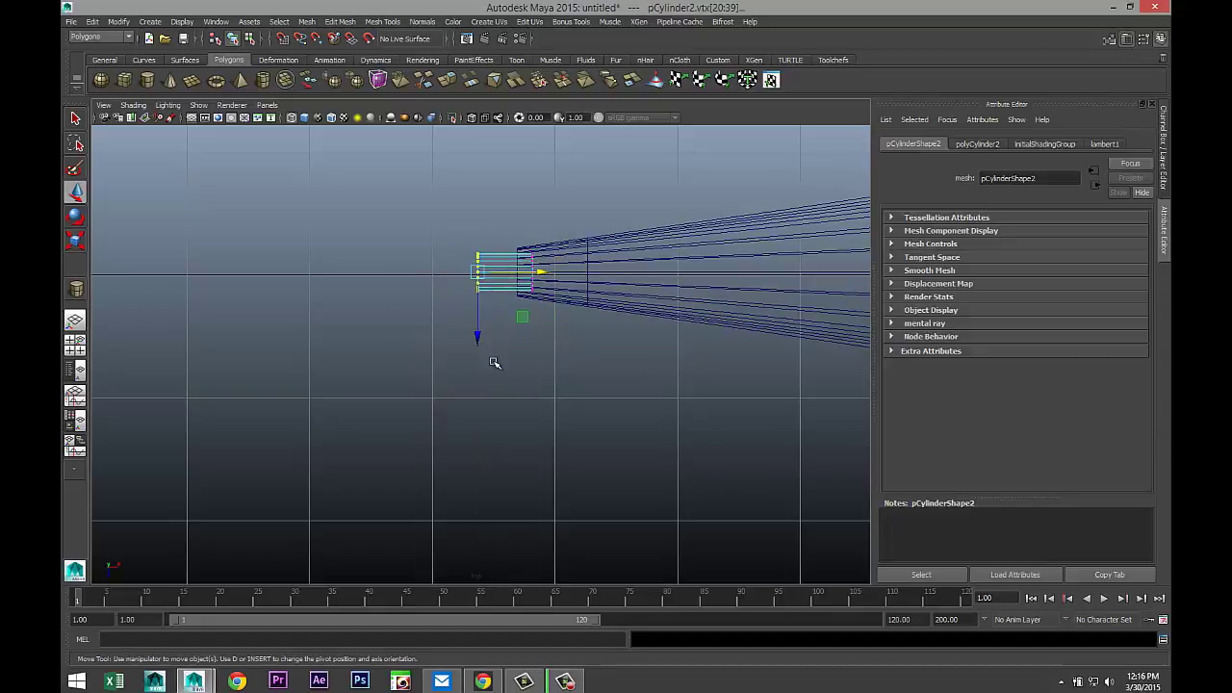
key("r")
left_click_drag(478, 274, 463, 280)
left_click_drag(501, 375, 520, 352, "alt")
- Insert one edge loop close to each end of the tapered cylinder
left_click(382, 21)
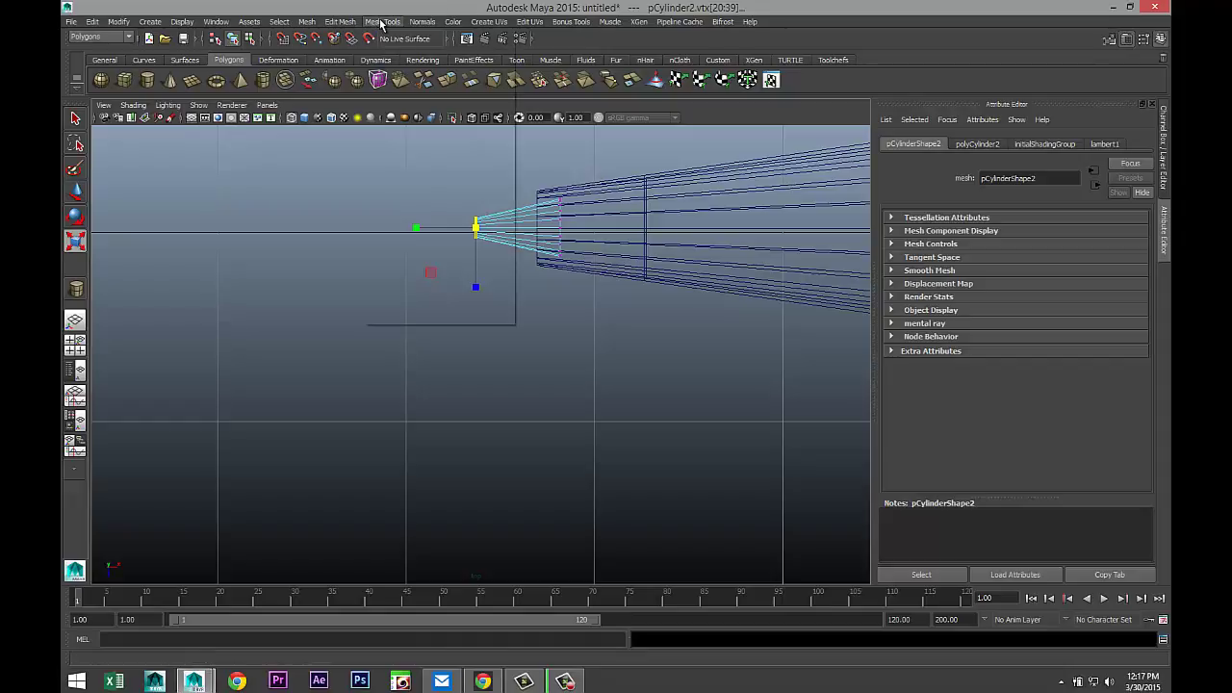
left_click(452, 171)
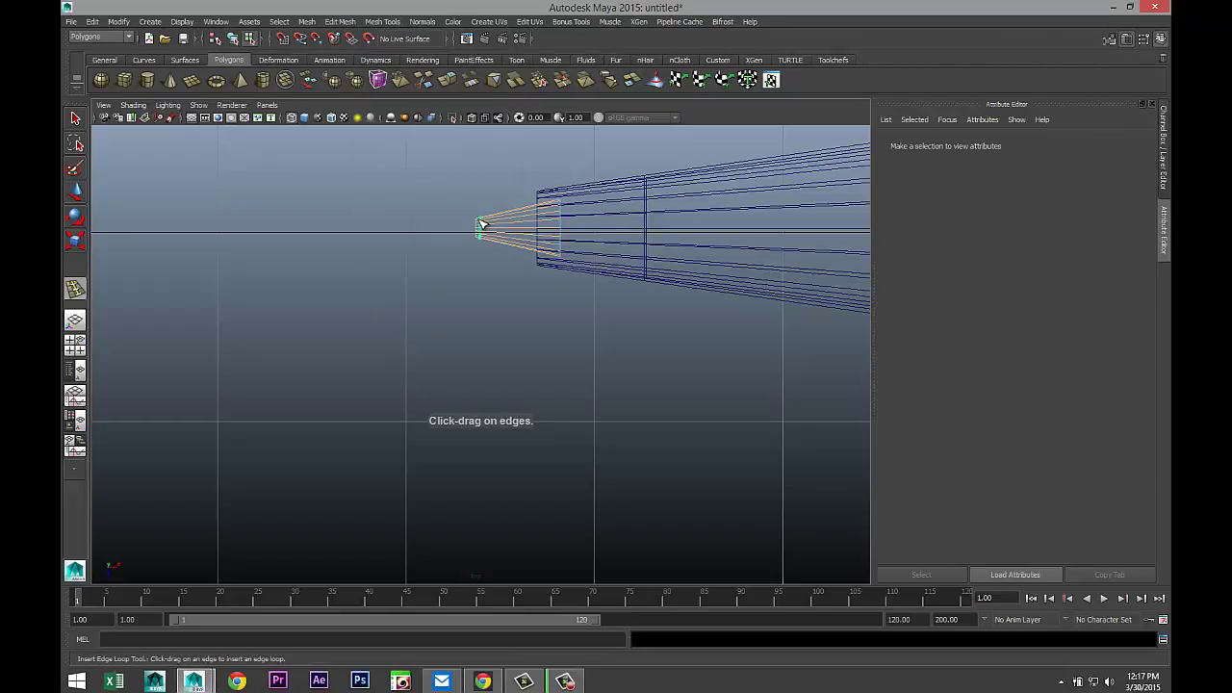
left_click_drag(480, 225, 561, 208)
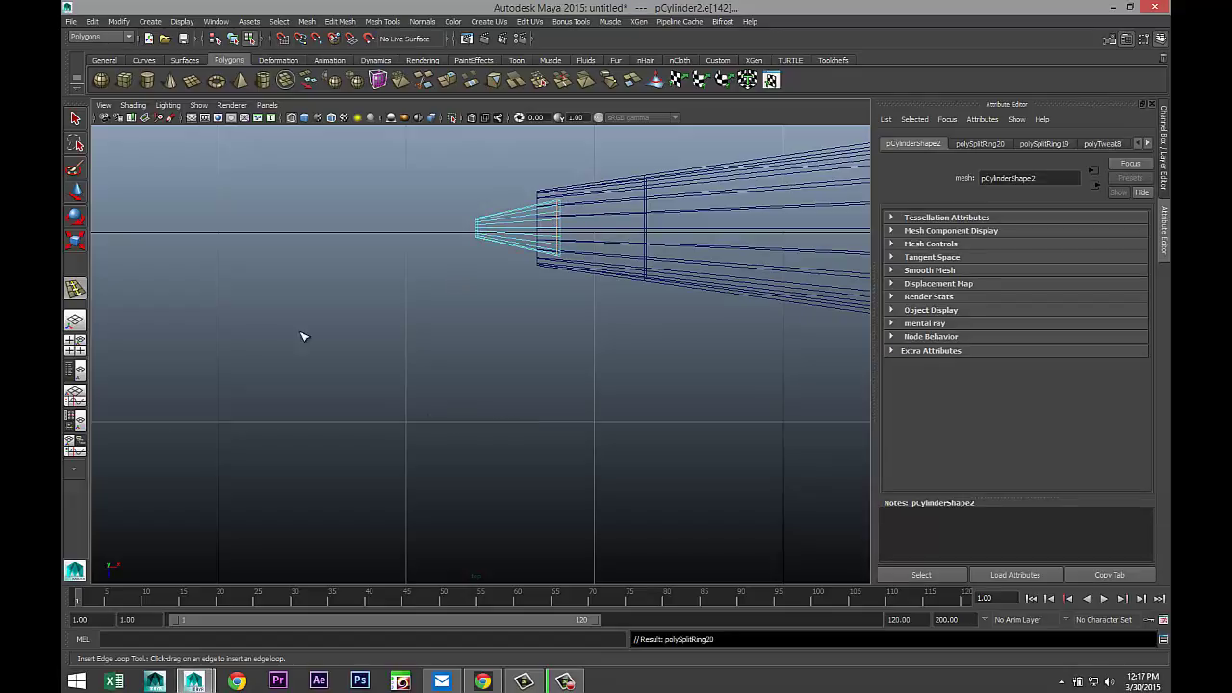
- Select the whole tapered cylinder in the perspective view and move it sideways along Z to about -0.946
left_click(75, 344)
key("space")
left_click(699, 416)
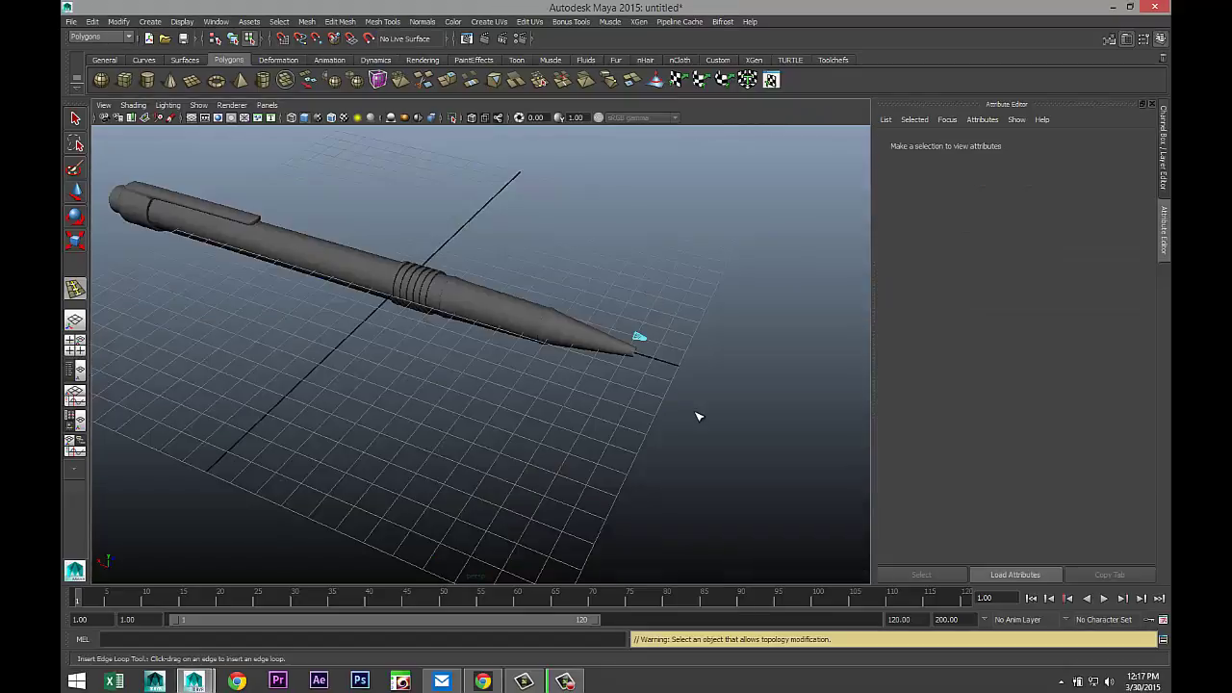
right_click_drag(638, 339, 669, 333)
left_click(643, 339)
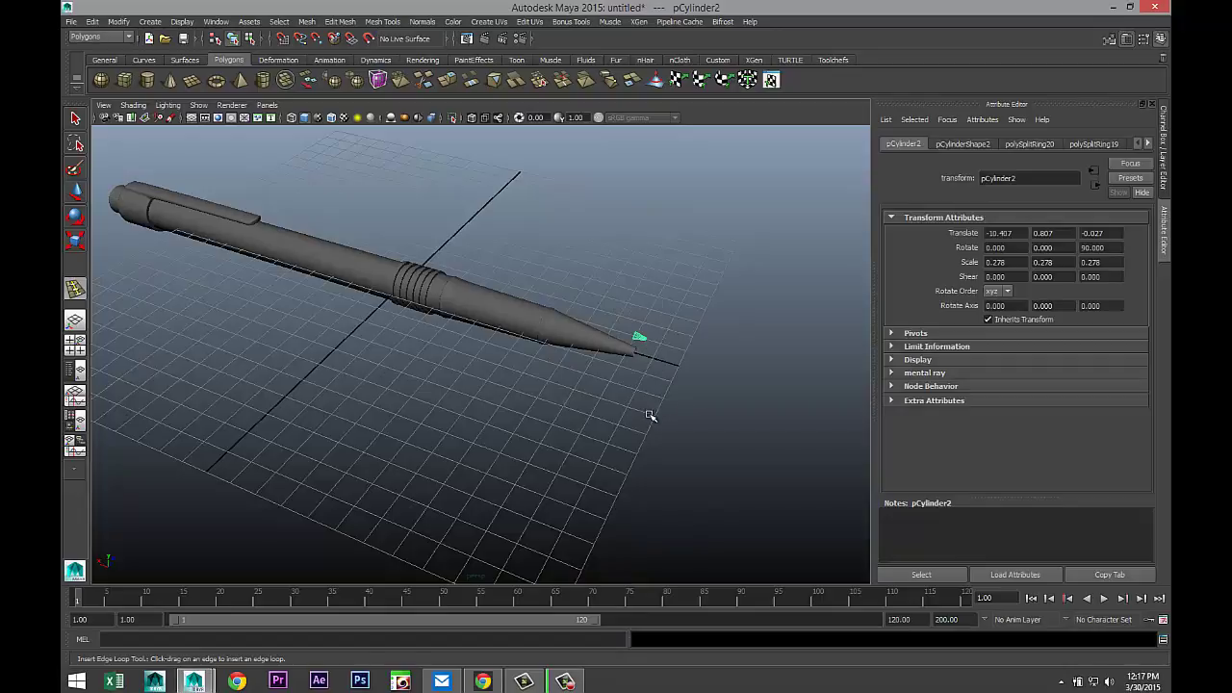
key("w")
left_click_drag(657, 310, 656, 323)
- Centre the tapered cylinder on the pen's axis in the side view at about Y 0.048, Z -0.023
left_click(74, 344)
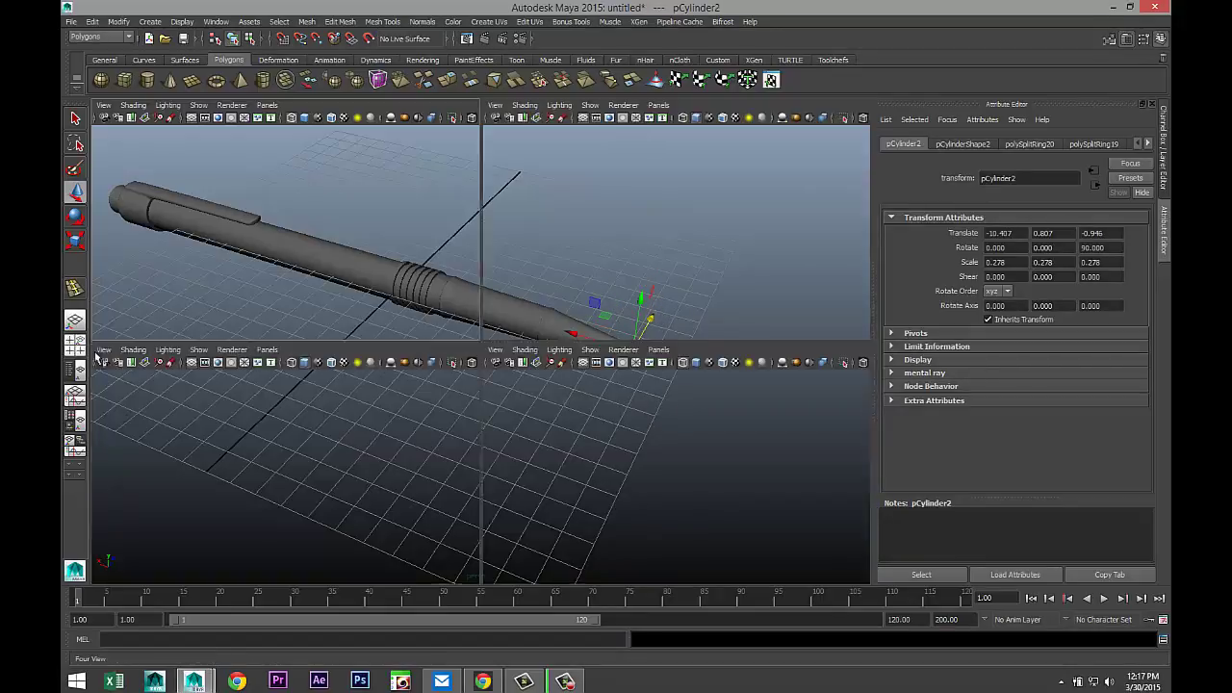
key("space")
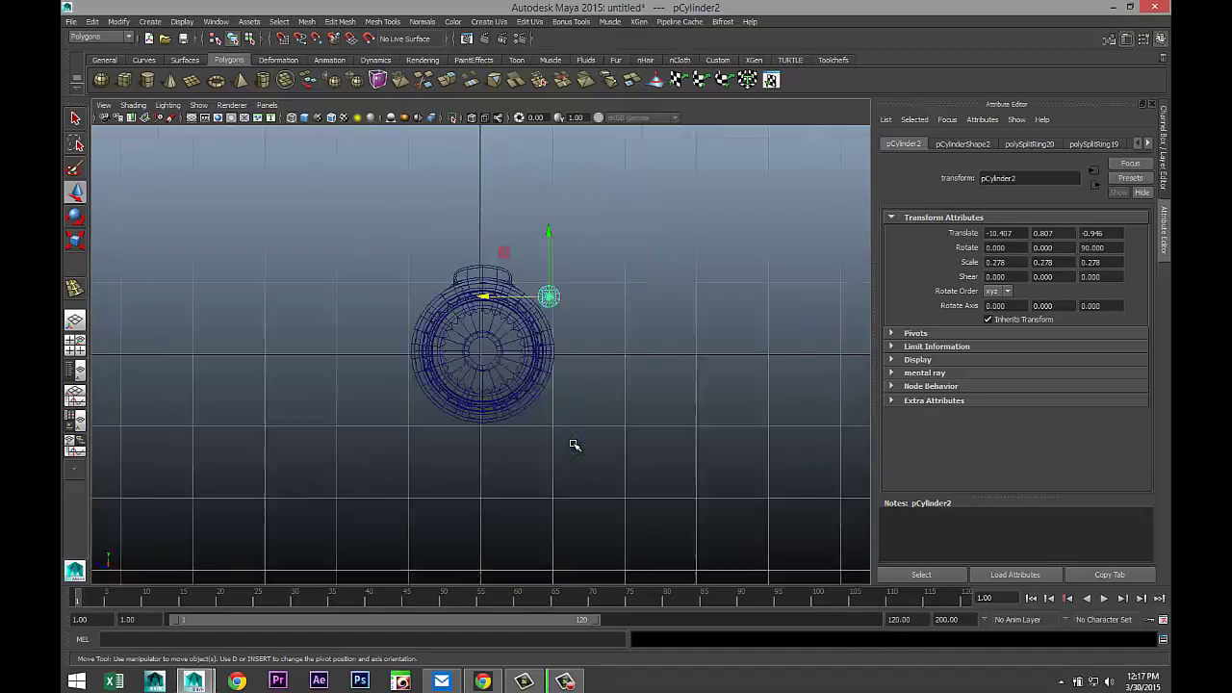
scroll(574, 443, "up", 5)
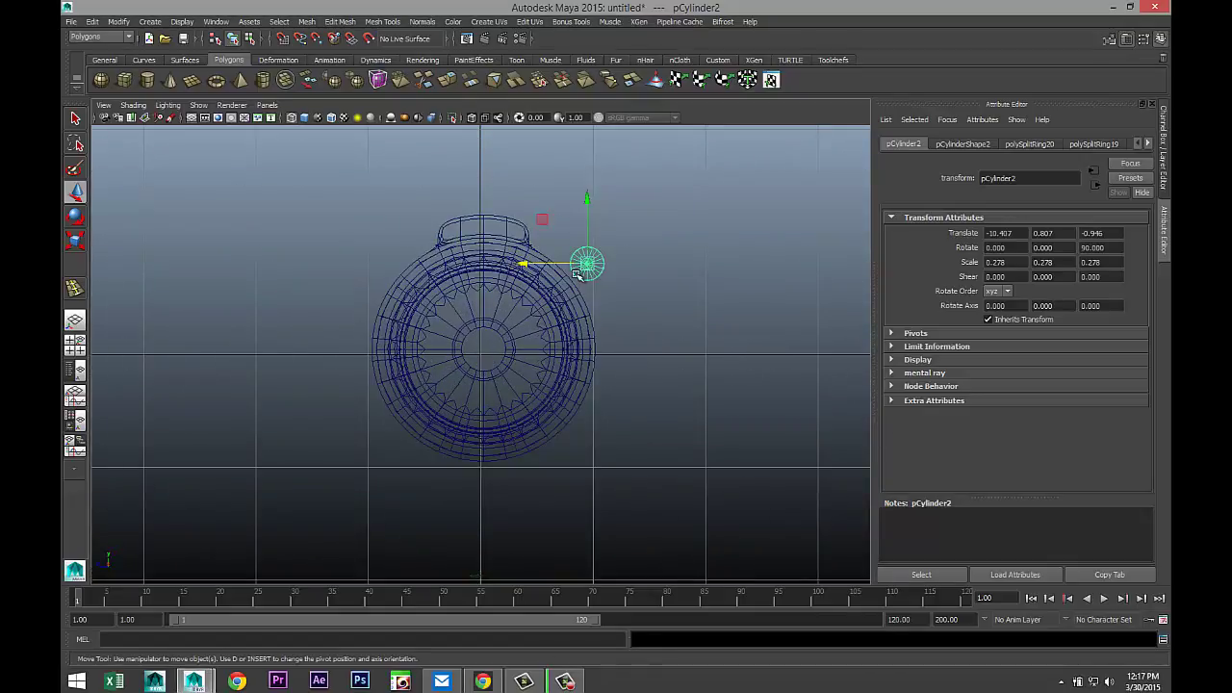
left_click_drag(585, 264, 484, 351)
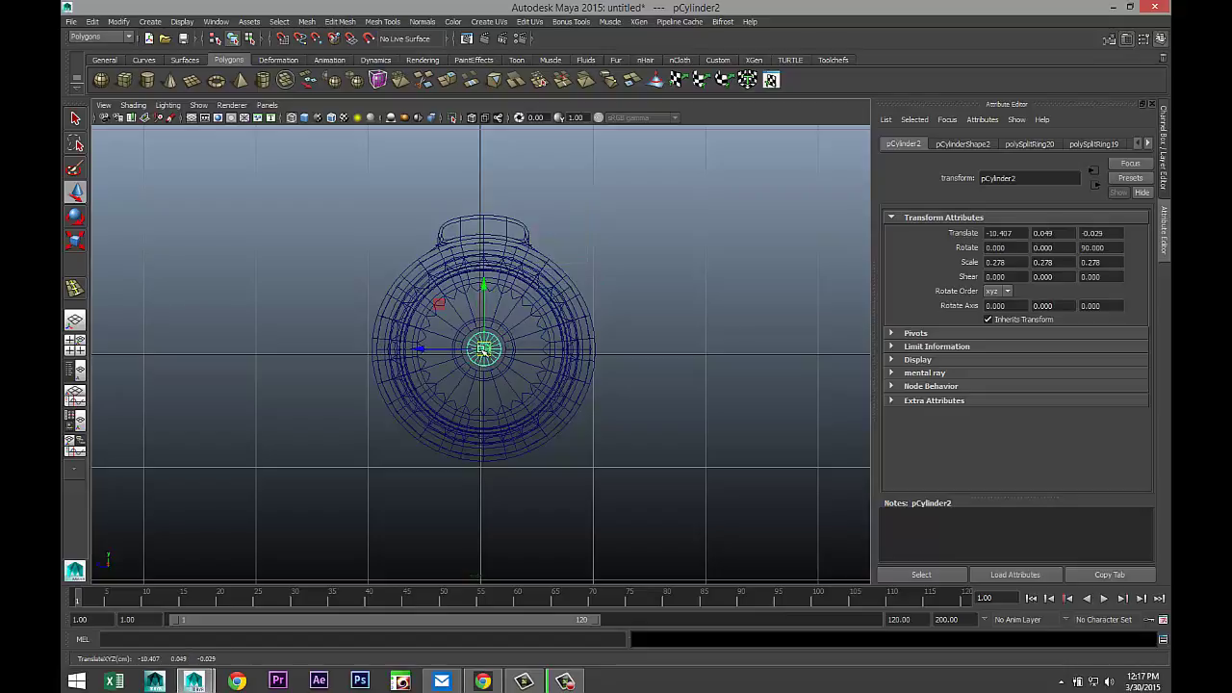
scroll(484, 350, "up", 5)
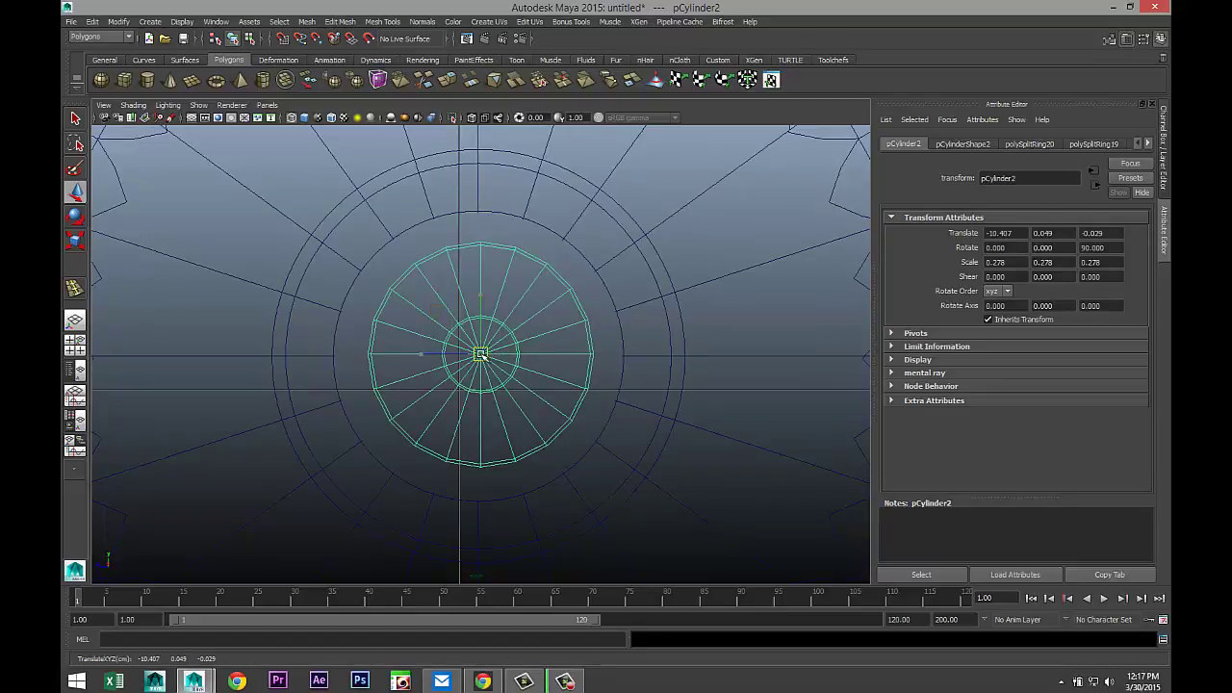
left_click_drag(482, 355, 479, 356)
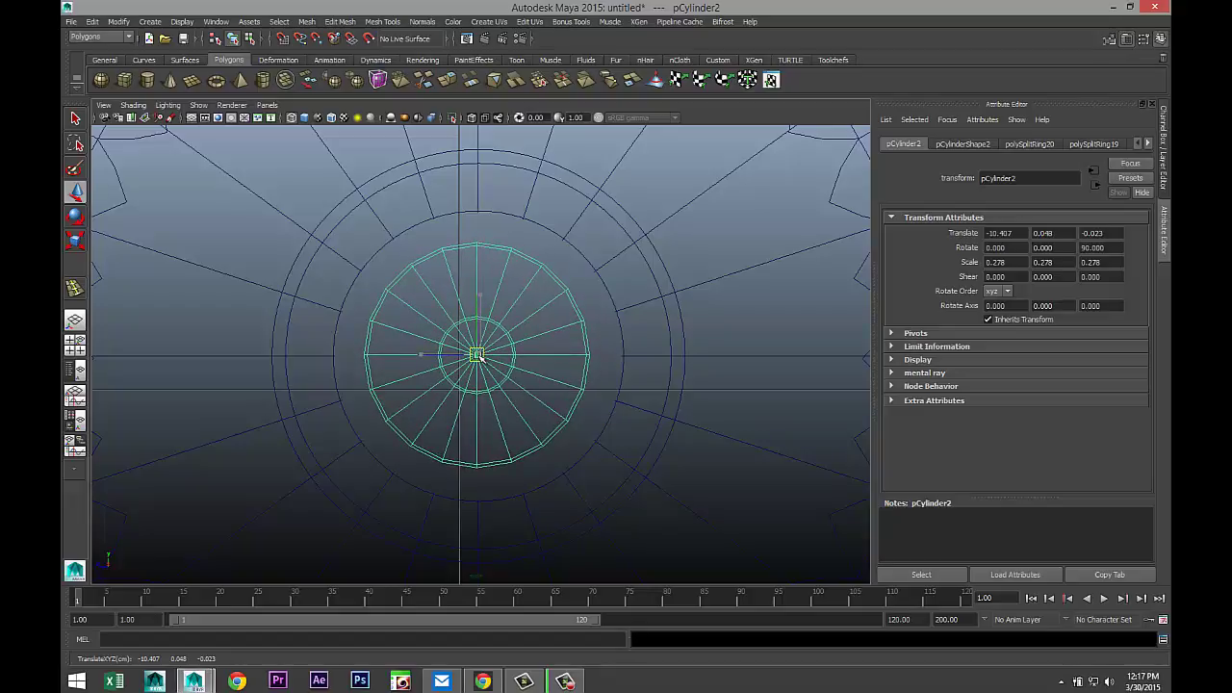
- Scale the tapered cylinder uniformly to about 0.401 so it fills the opening of the pen tip
left_click(75, 344)
key("space")
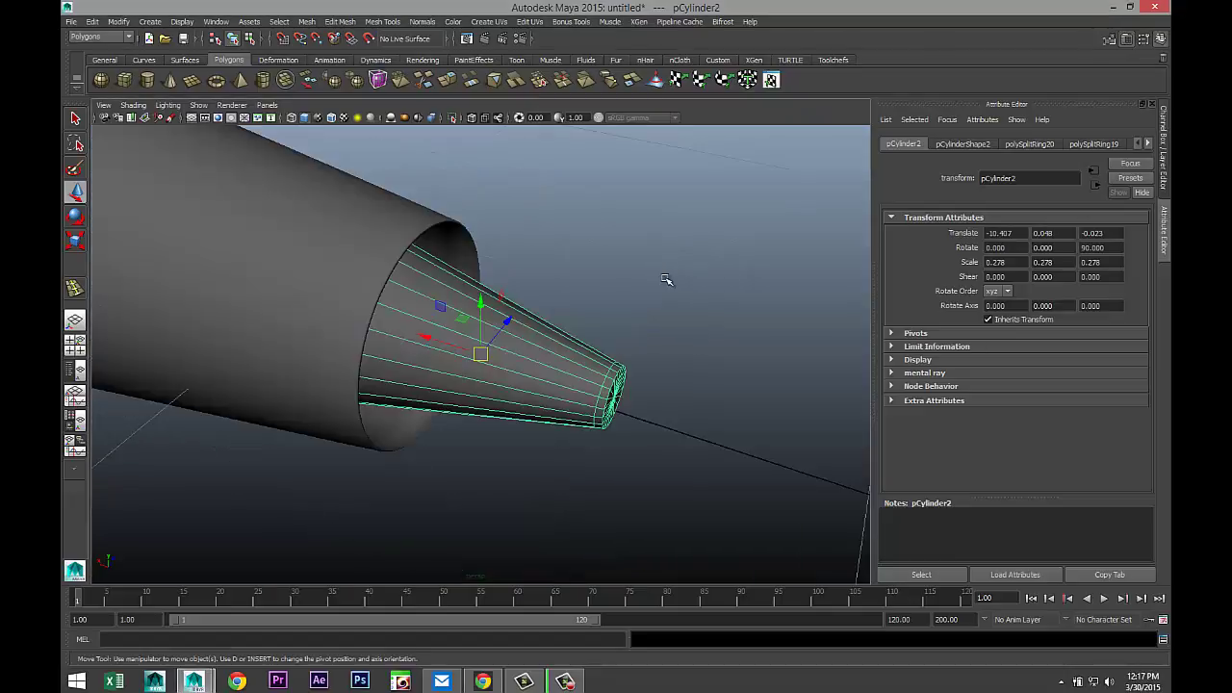
left_click_drag(667, 279, 646, 413, "alt")
key("r")
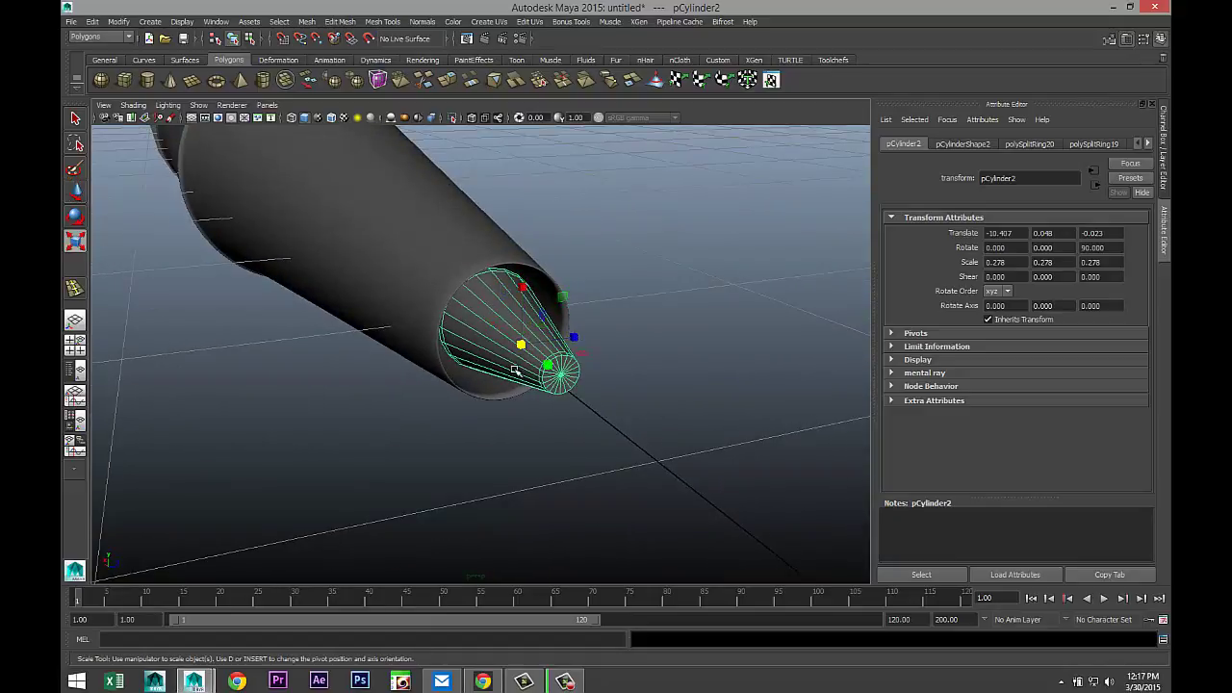
left_click_drag(521, 345, 584, 360)
- Re-centre the enlarged cylinder inside the pen tip at about Y 0.044, Z -0.025, using the side view
key("w")
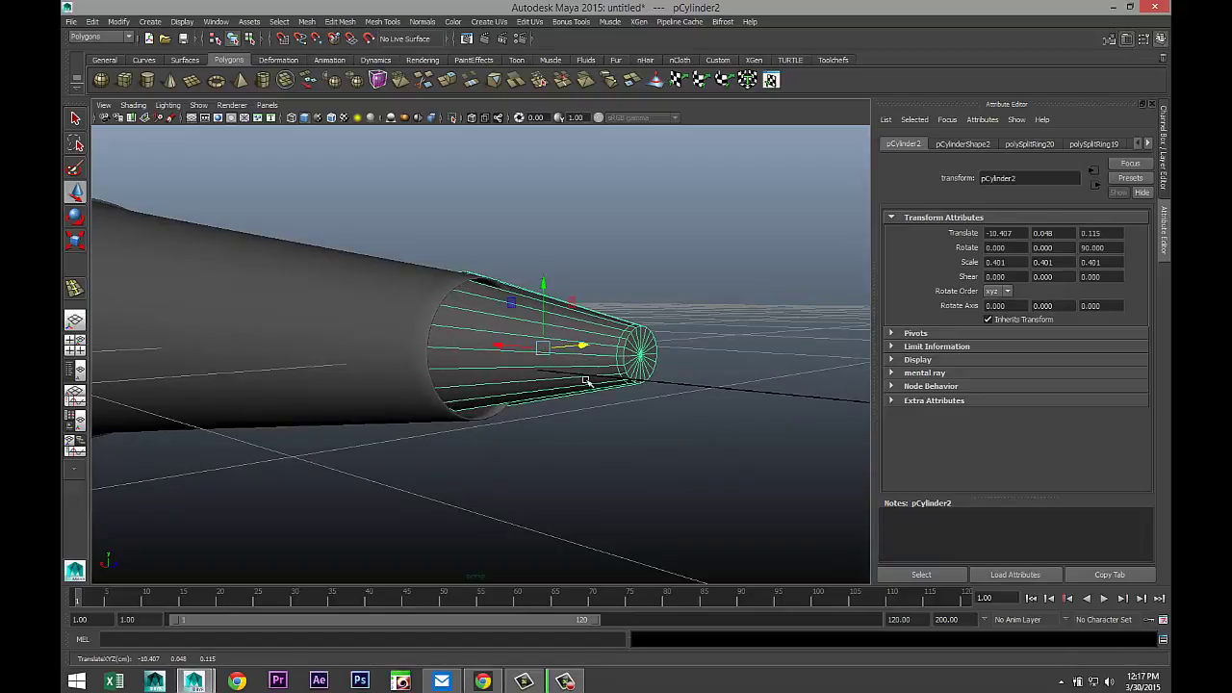
left_click_drag(638, 404, 572, 380, "alt")
left_click(75, 343)
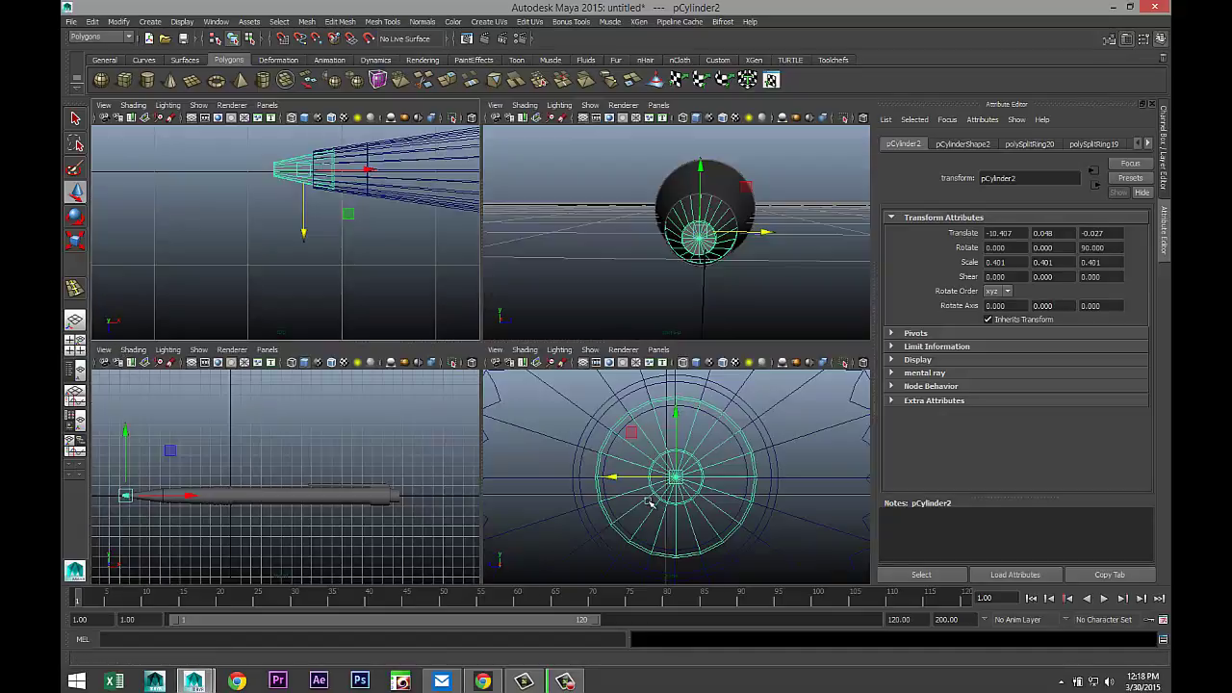
key("space")
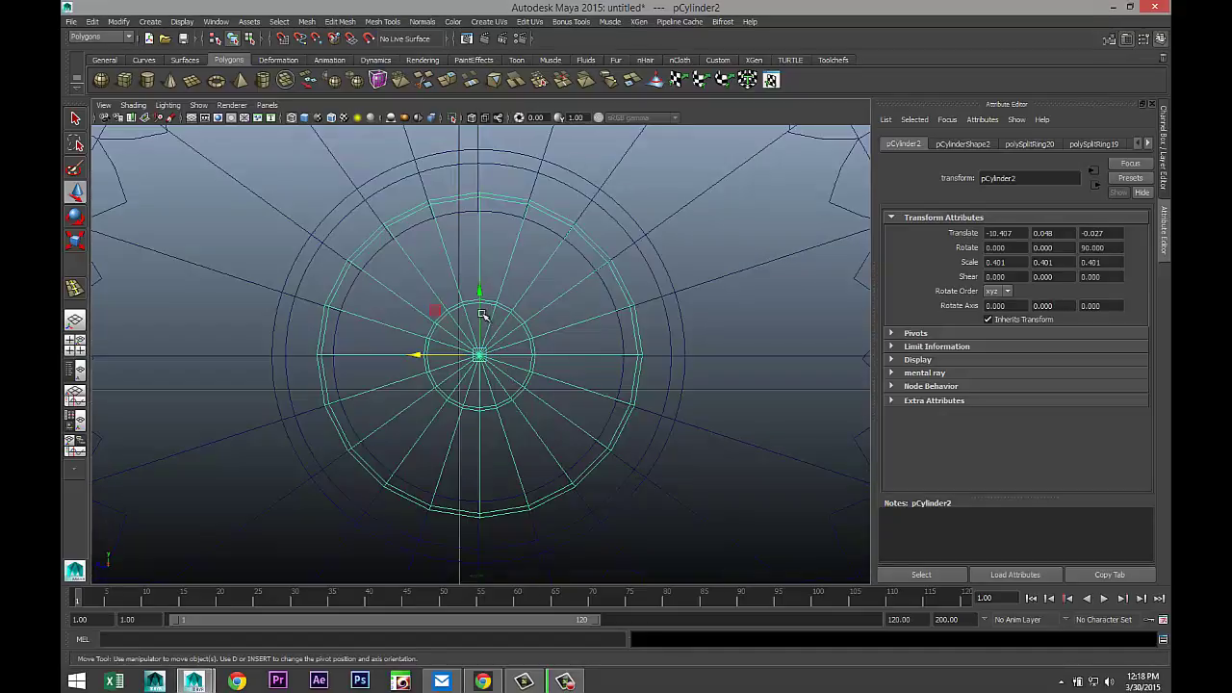
left_click_drag(418, 354, 416, 354)
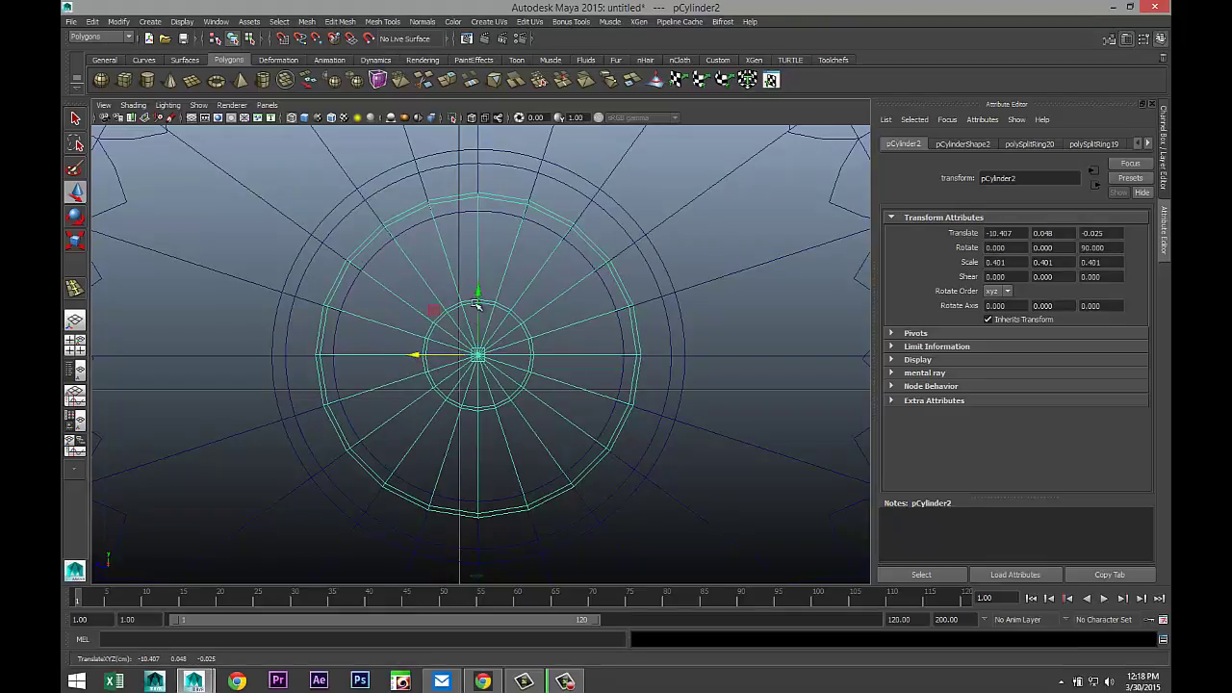
left_click_drag(478, 292, 476, 295)
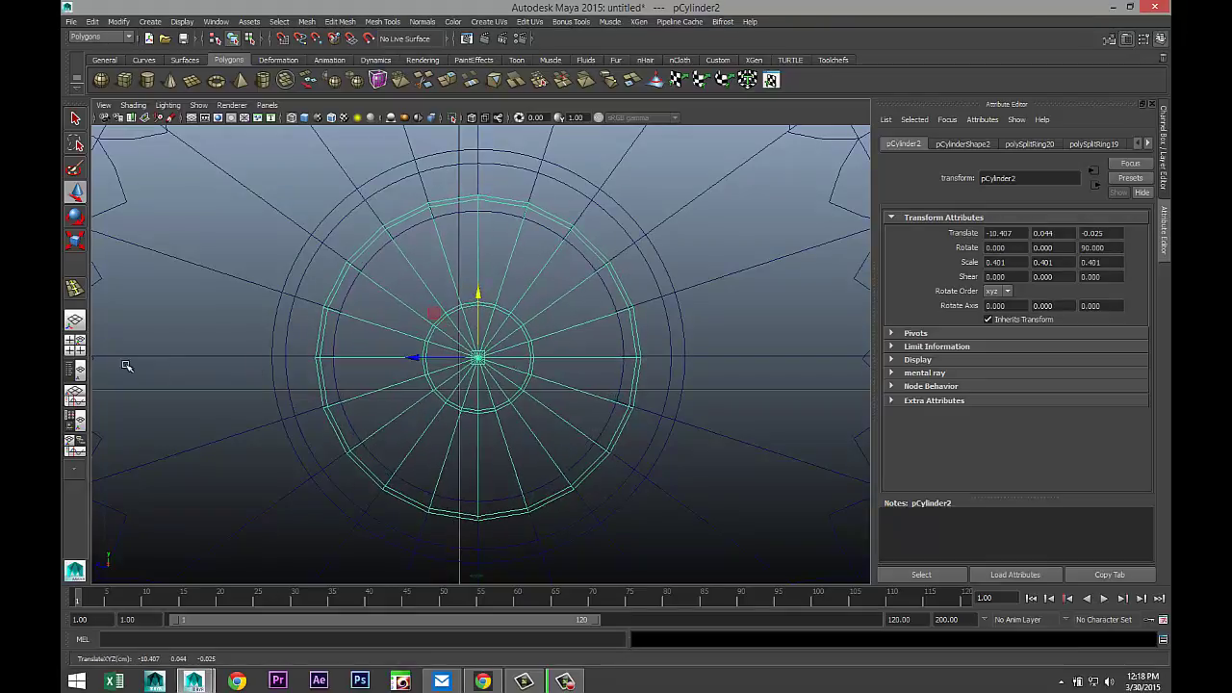
- Display the tapered cylinder in smooth preview in the perspective view and deselect it
left_click(74, 343)
key("space")
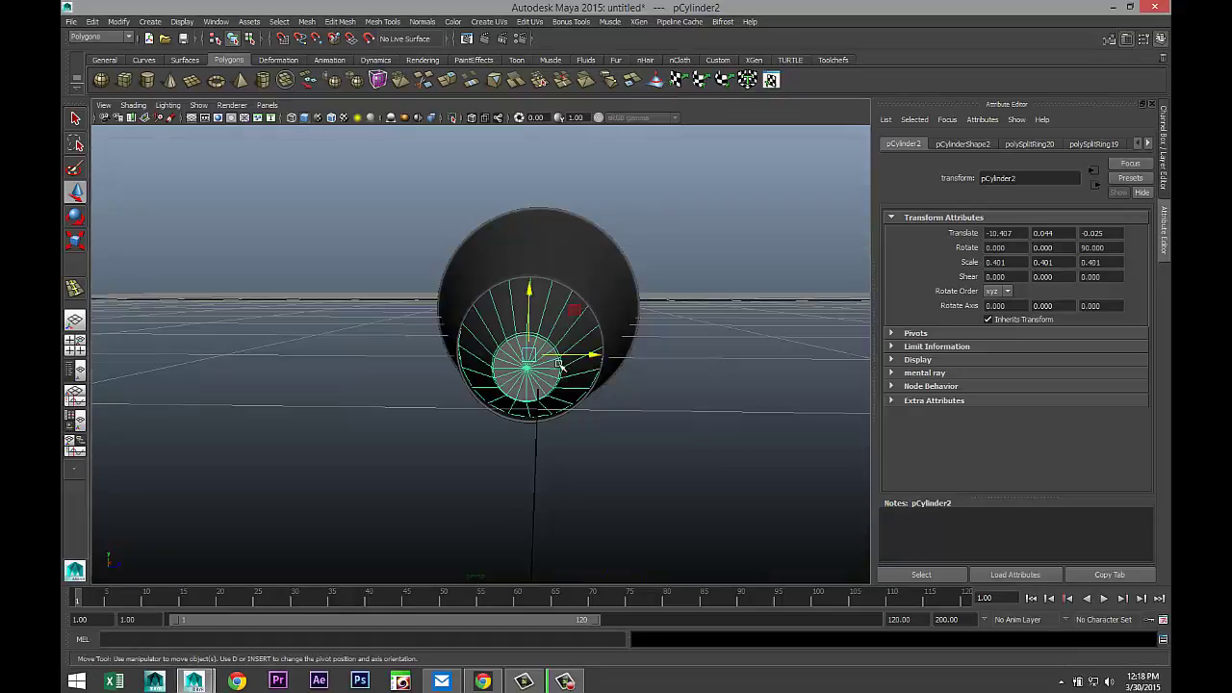
left_click_drag(614, 318, 616, 382, "alt")
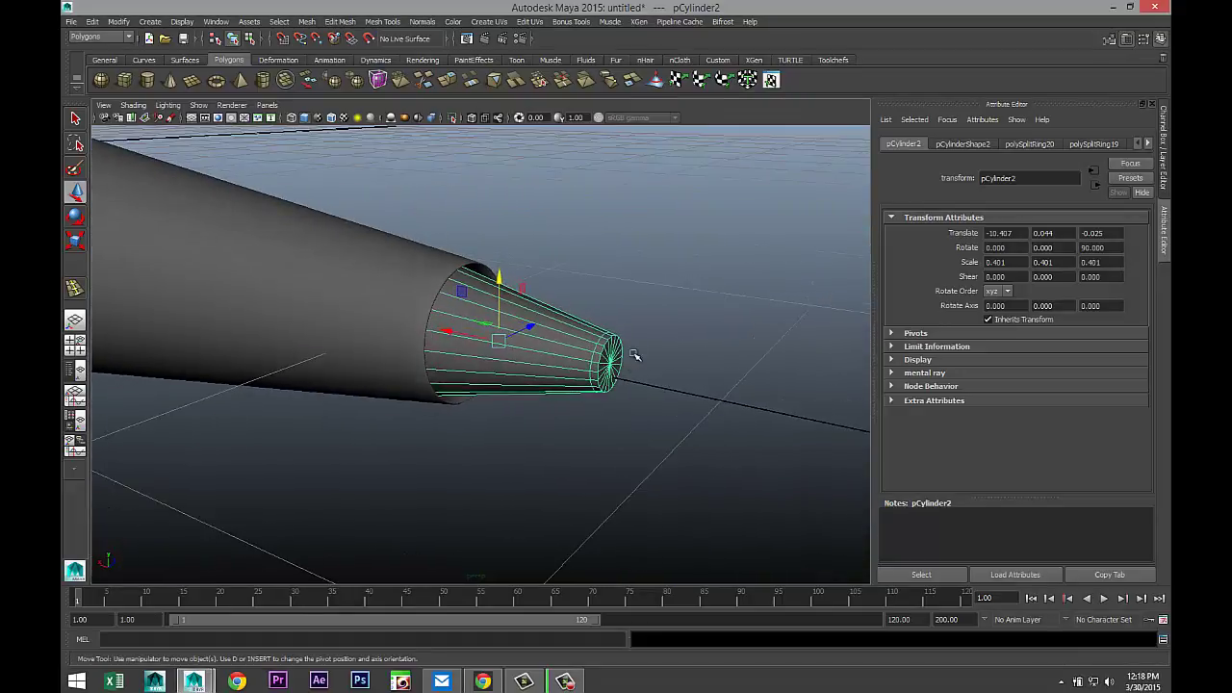
key("3")
left_click(695, 351)
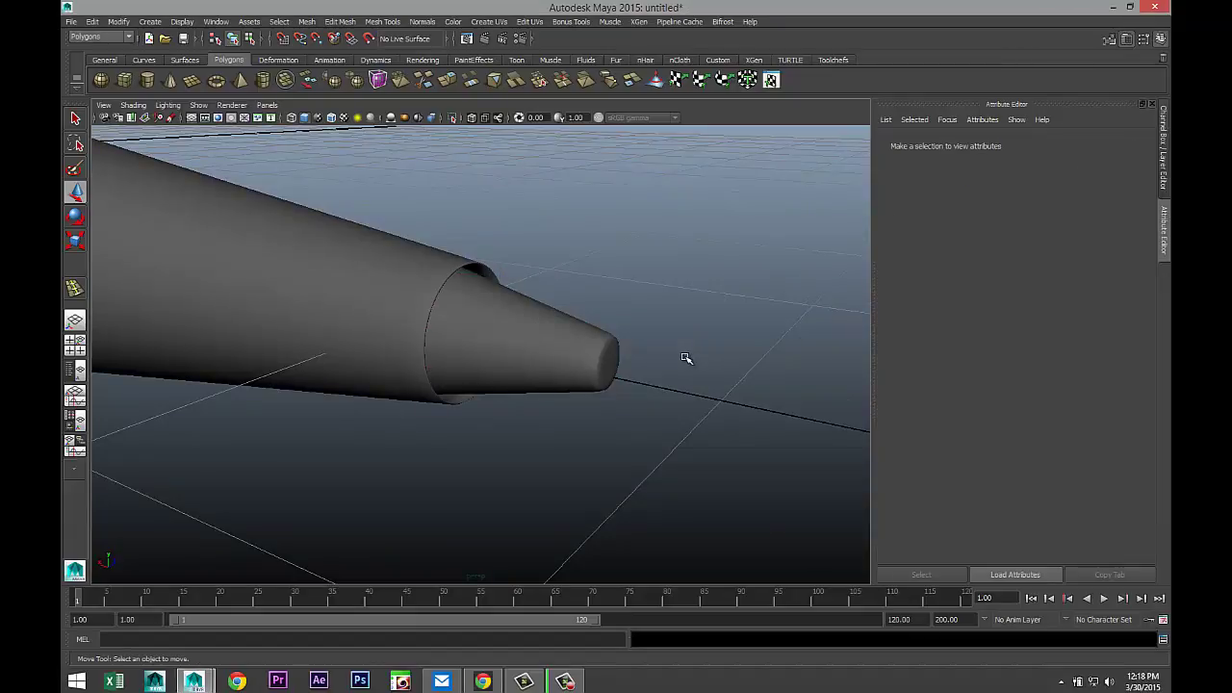
- Examine the writing point and the whole pen from several angles and distances
left_click_drag(684, 360, 662, 379, "alt")
scroll(659, 379, "down", 5)
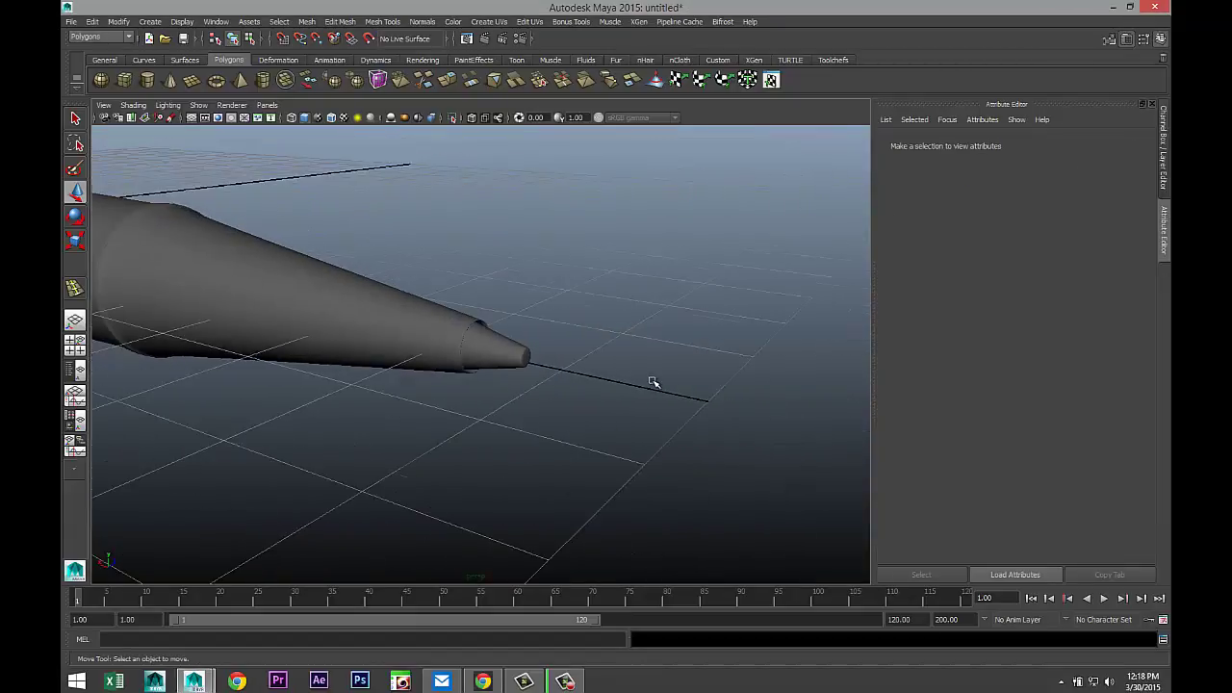
left_click_drag(654, 384, 449, 433, "alt")
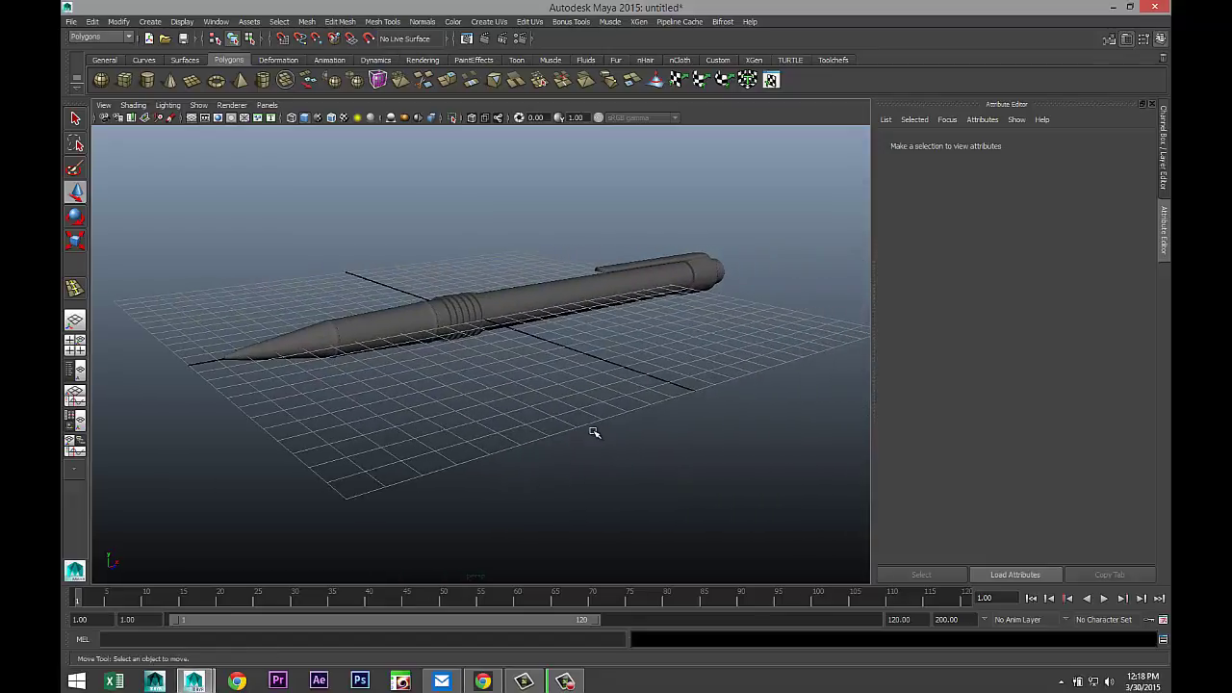
scroll(555, 424, "up", 2)
left_click_drag(571, 401, 588, 377, "alt")
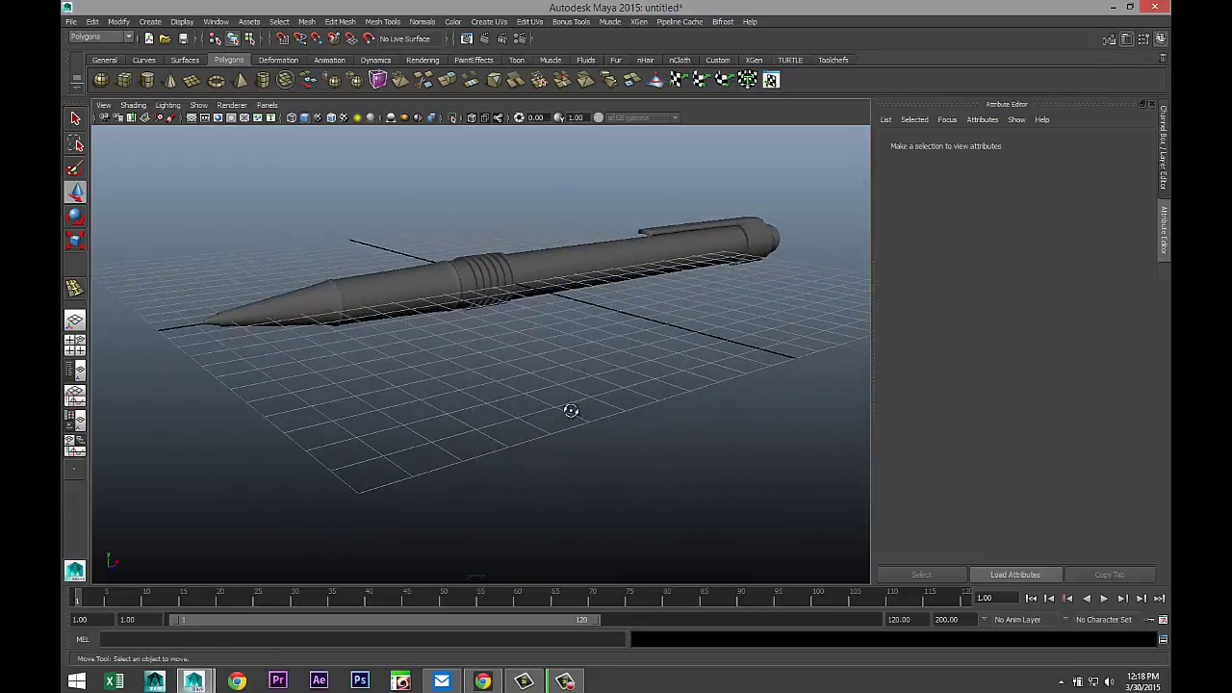
scroll(569, 410, "up", 2)
left_click_drag(548, 421, 514, 363, "alt")
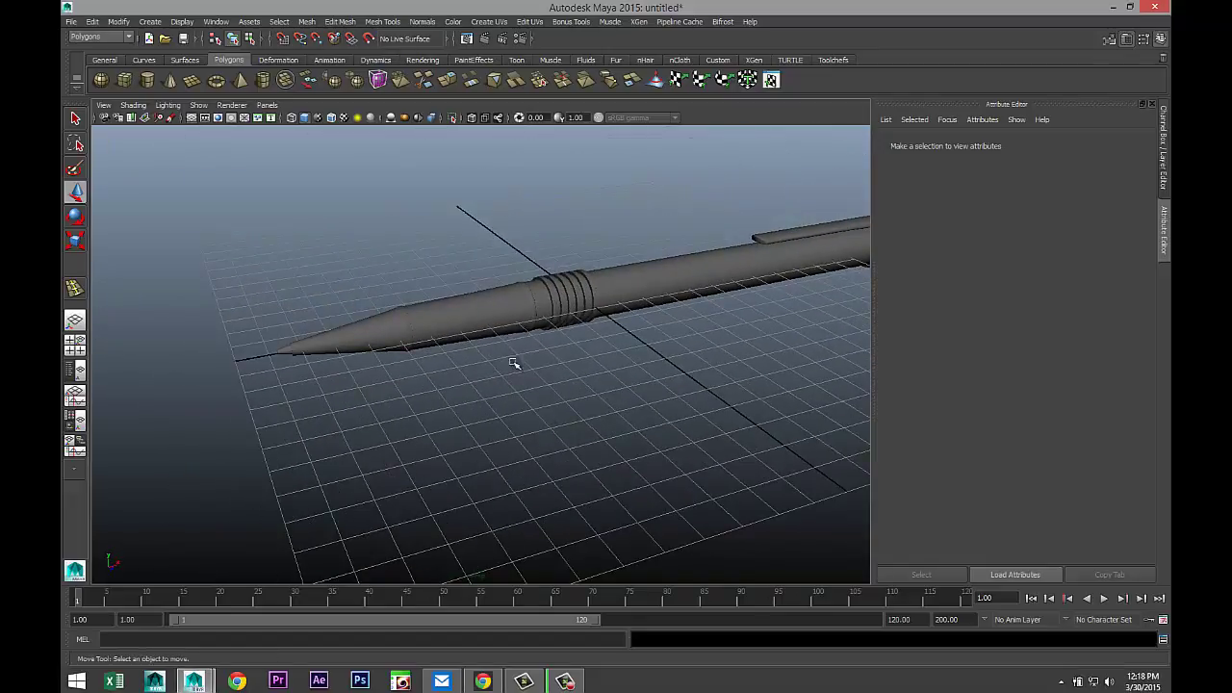
- Assign a new Blinn material to the grip section behind the tip, with white colour and slight transparency
left_click(477, 316)
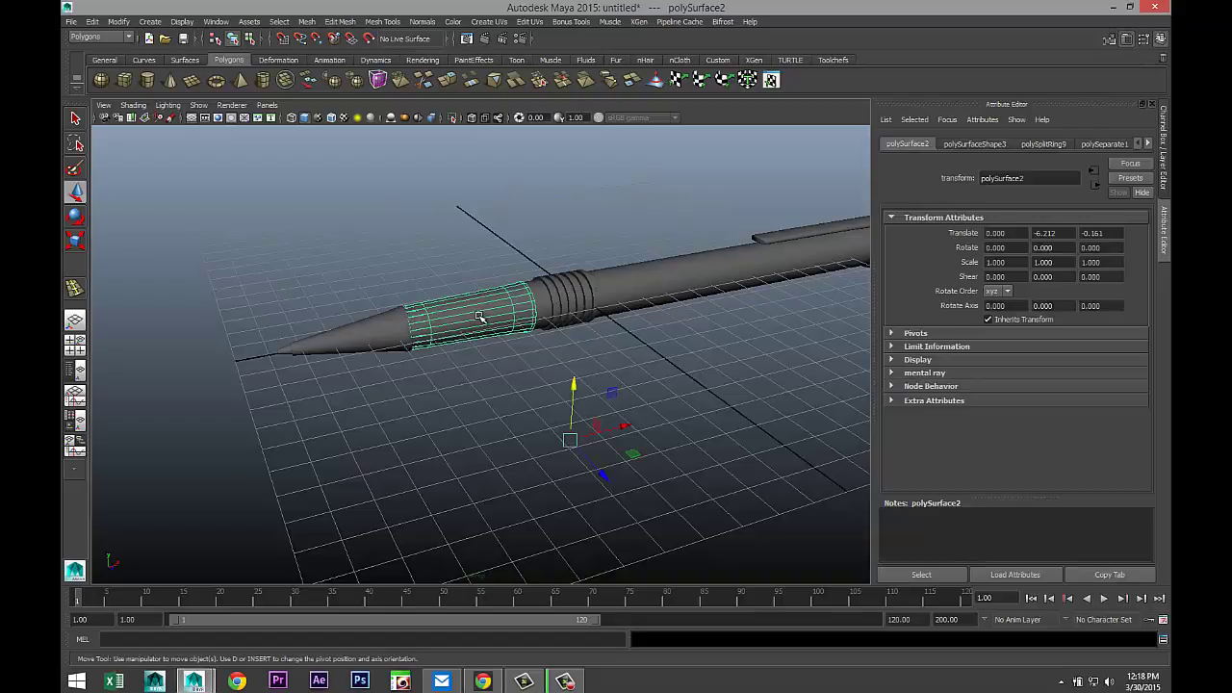
right_click_drag(478, 316, 487, 561)
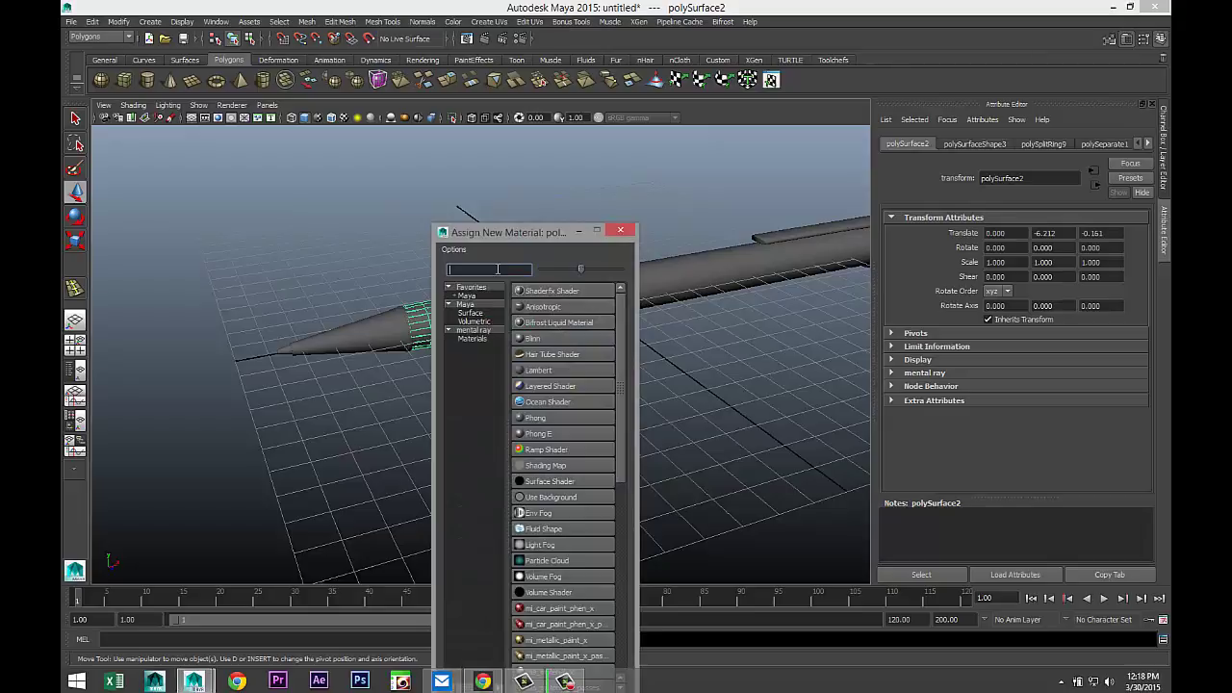
type("bli")
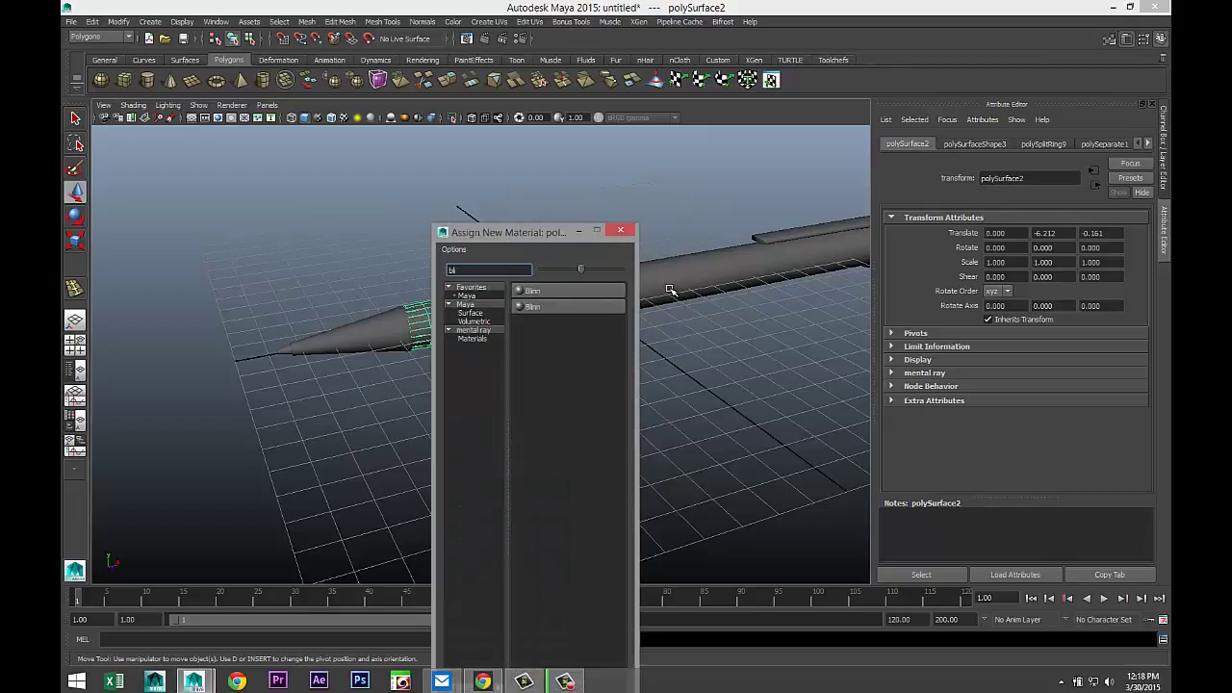
left_click(575, 290)
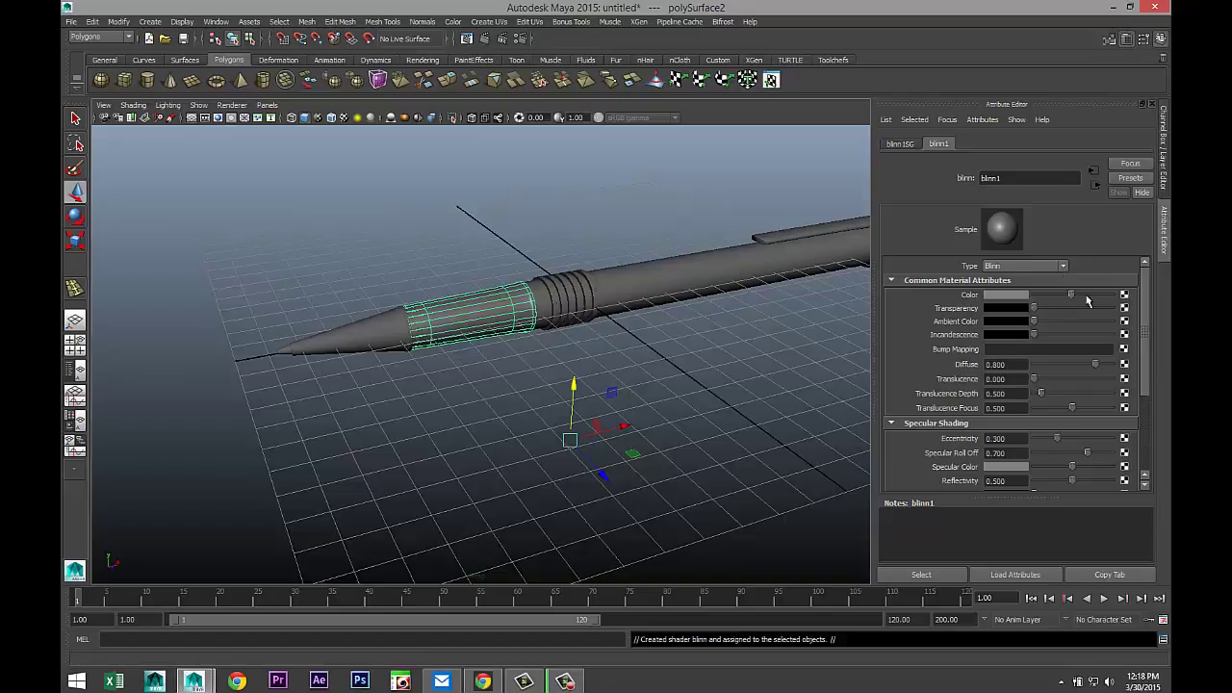
left_click_drag(1087, 301, 1129, 300)
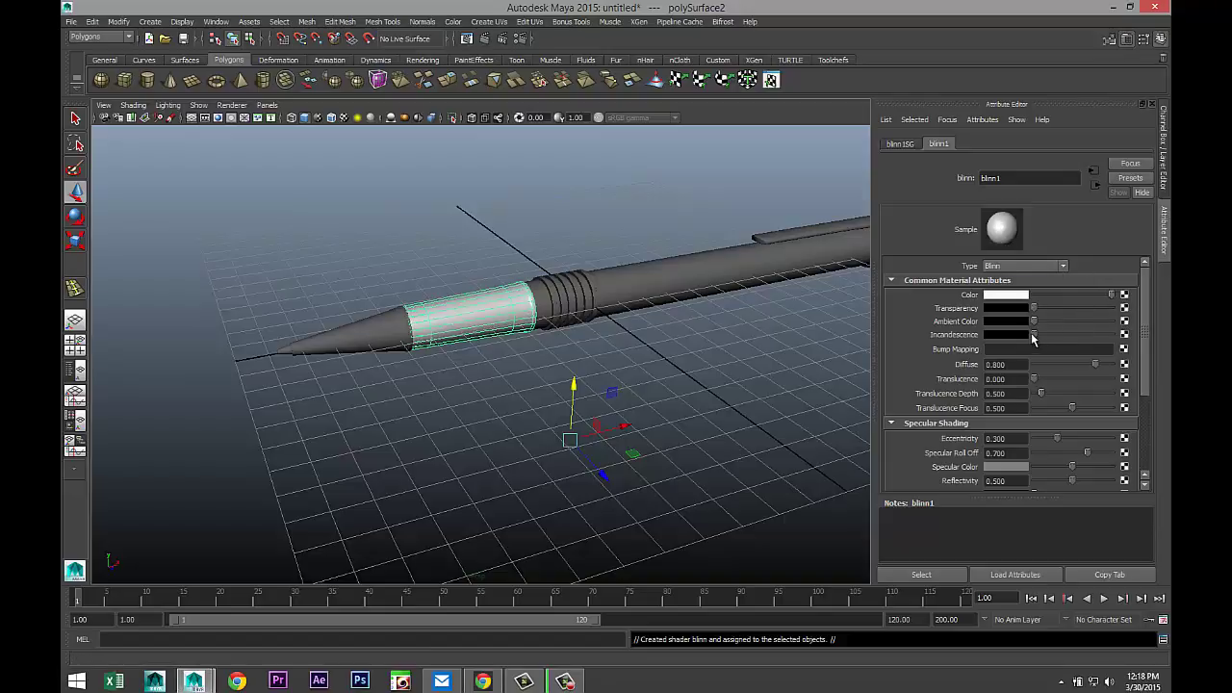
left_click_drag(1035, 310, 1046, 311)
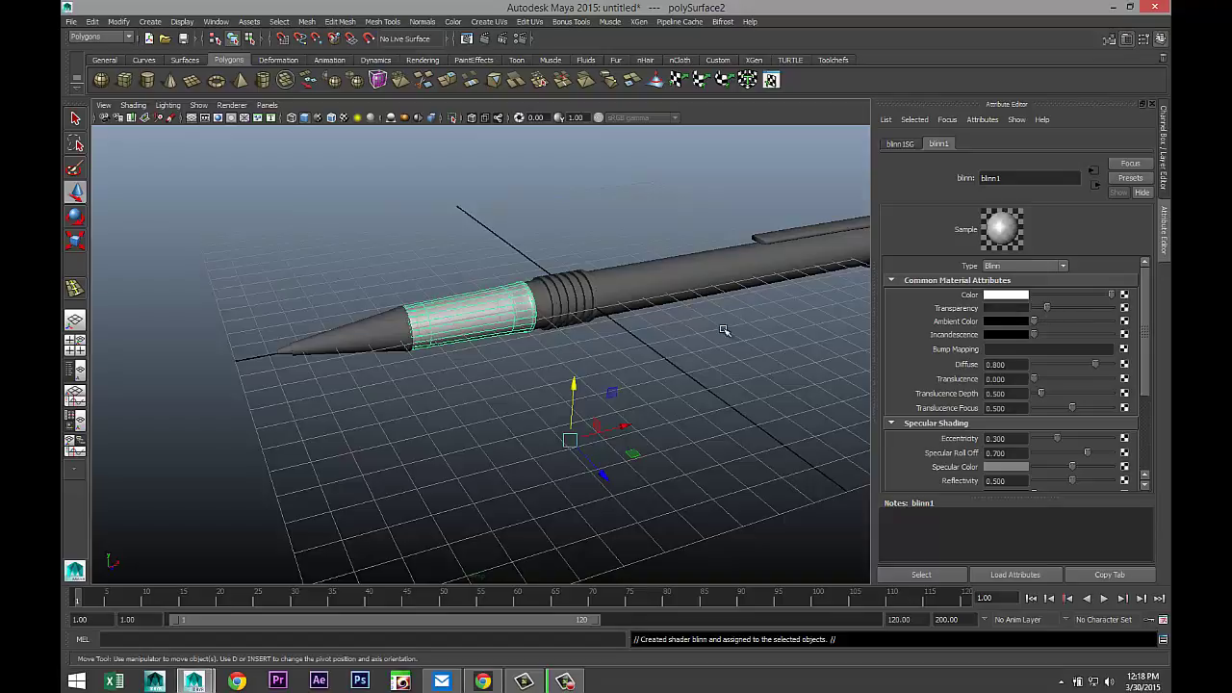
- Assign a new Blinn material to the pen's tip cone and barrel together, with dark blue colour and partial transparency
left_click(375, 334)
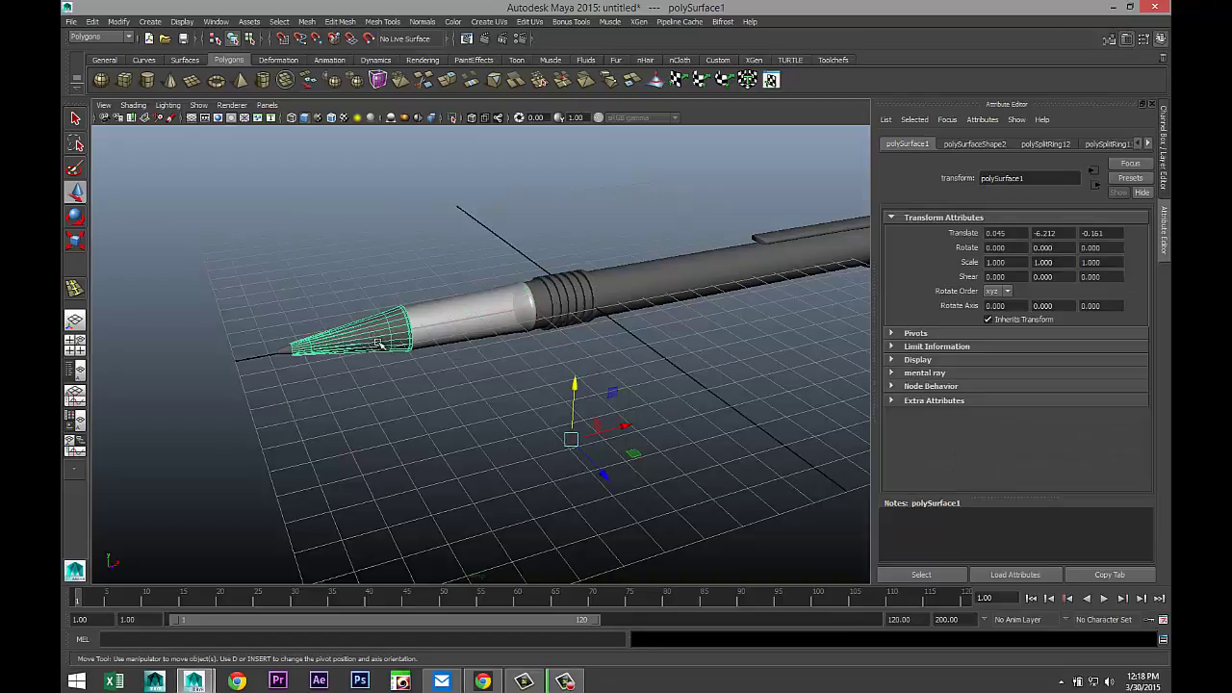
left_click(676, 281, "shift")
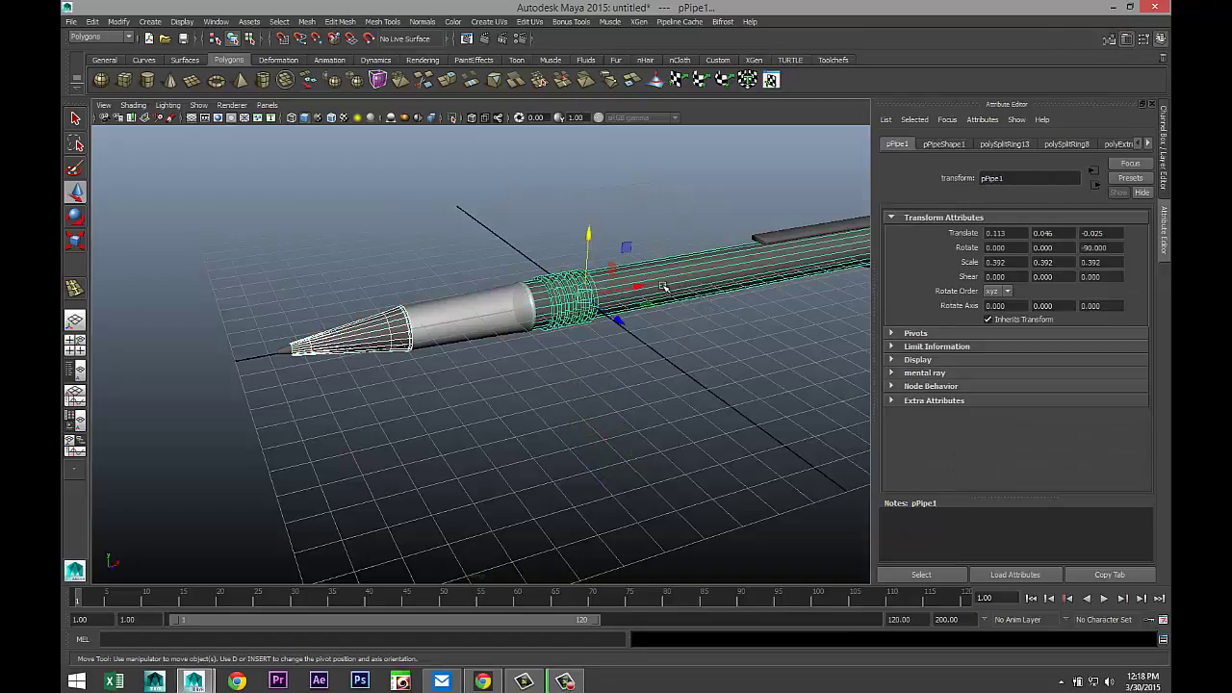
right_click_drag(681, 279, 701, 530)
left_click(540, 294)
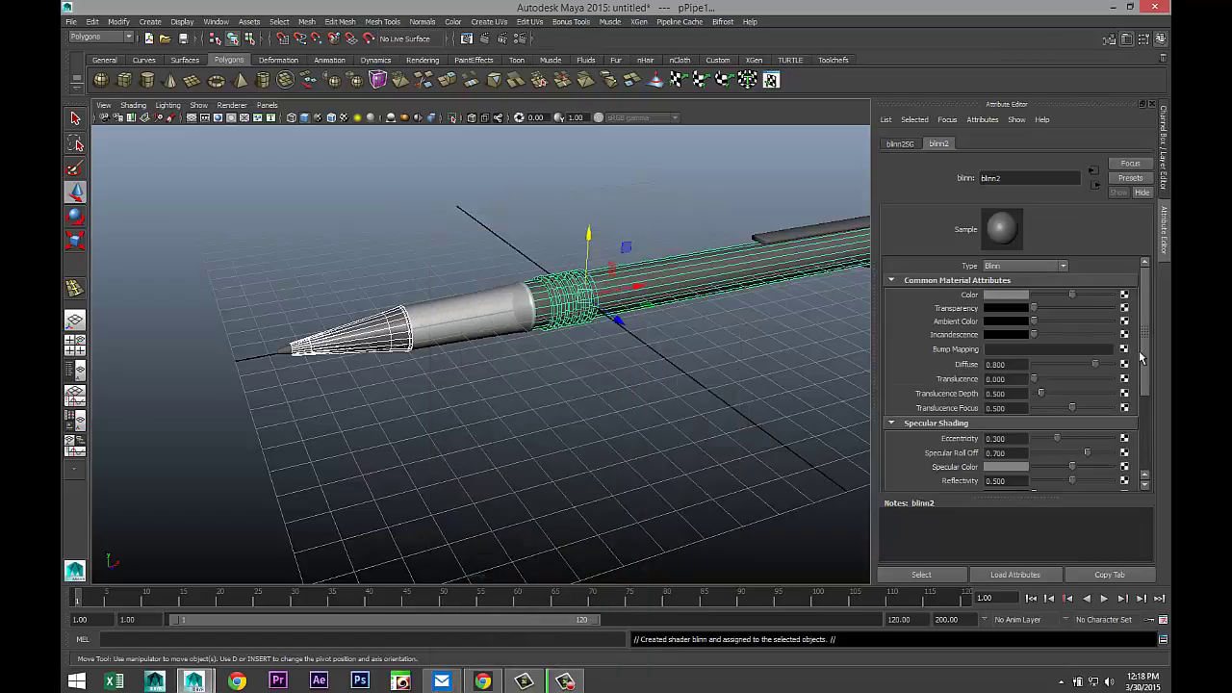
left_click(1017, 295)
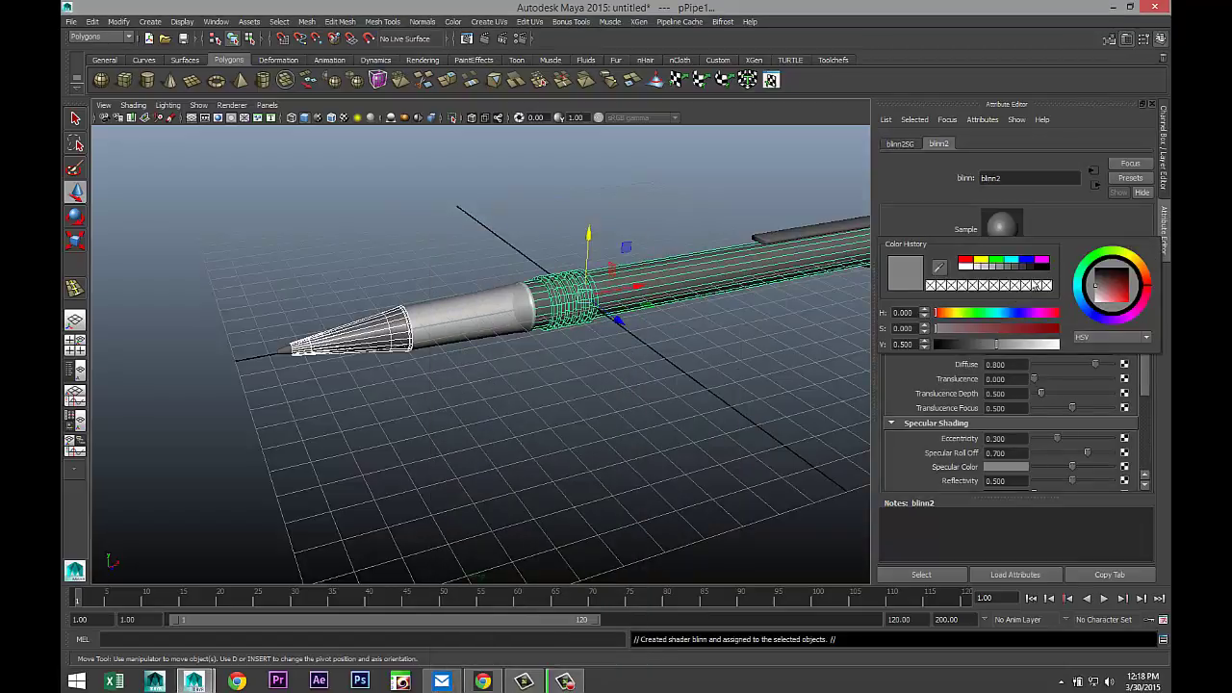
left_click(1028, 262)
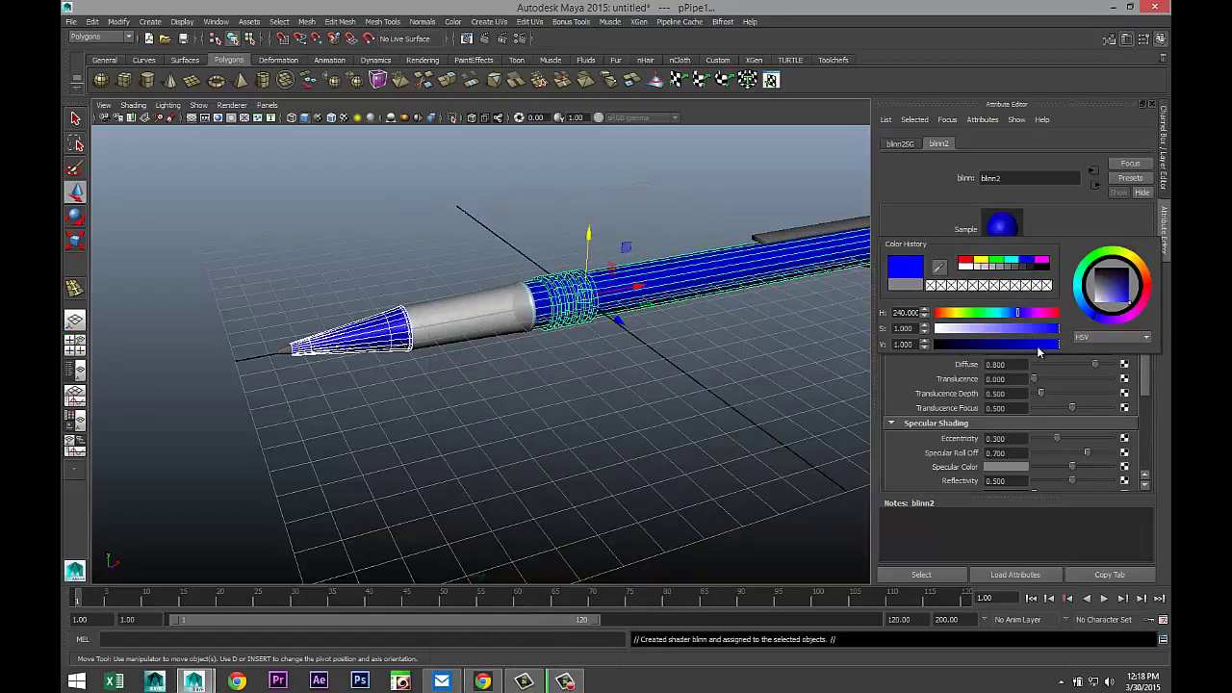
left_click_drag(1055, 351, 1032, 348)
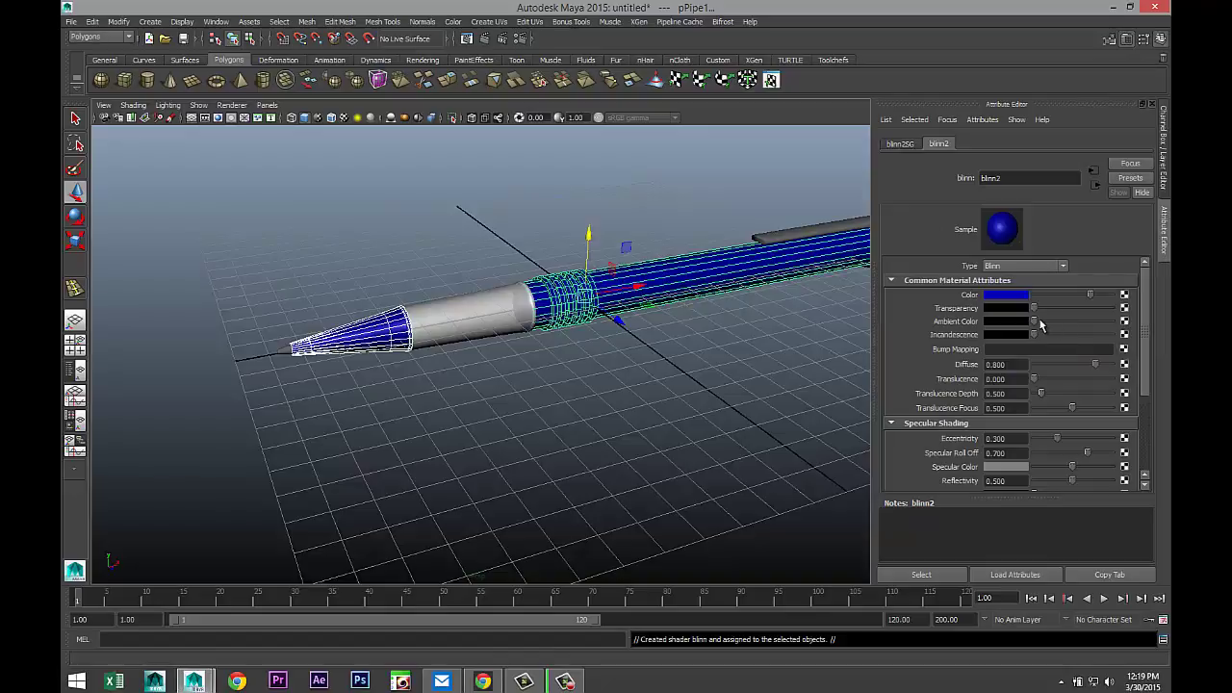
left_click_drag(1036, 312, 1070, 319)
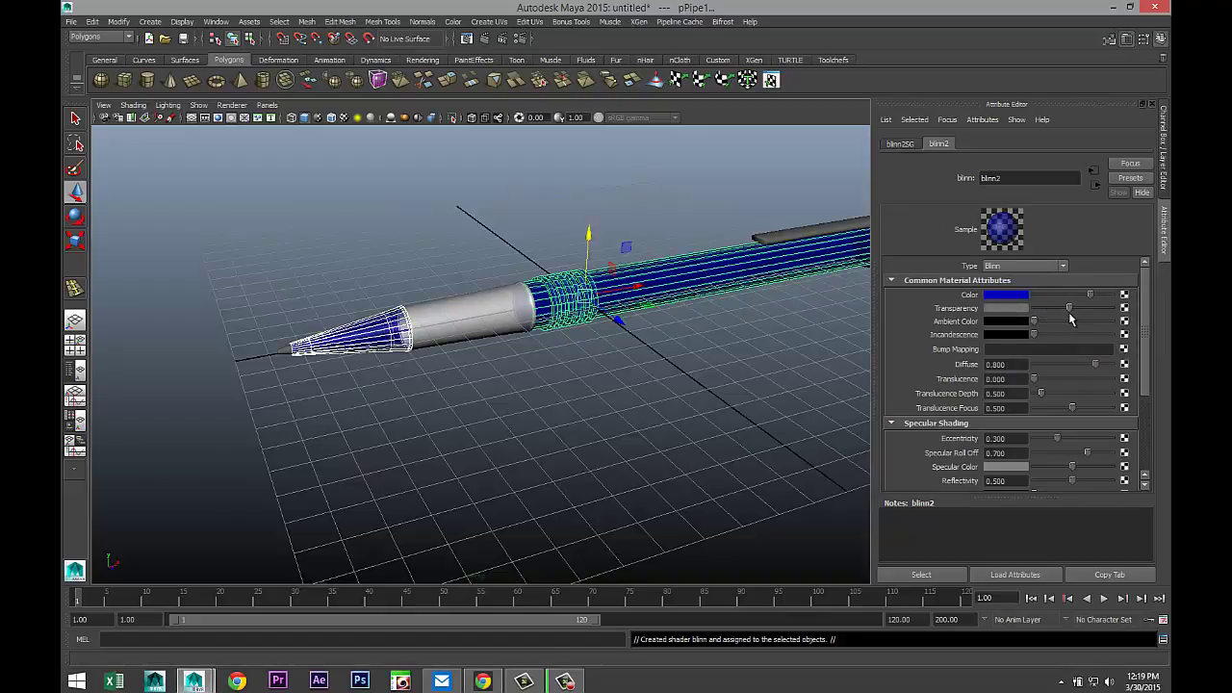
- Assign a new Blinn material to the pen's end cap and clip, using the barrel's dark blue and slight transparency
left_click_drag(738, 386, 468, 427, "alt")
left_click(726, 267)
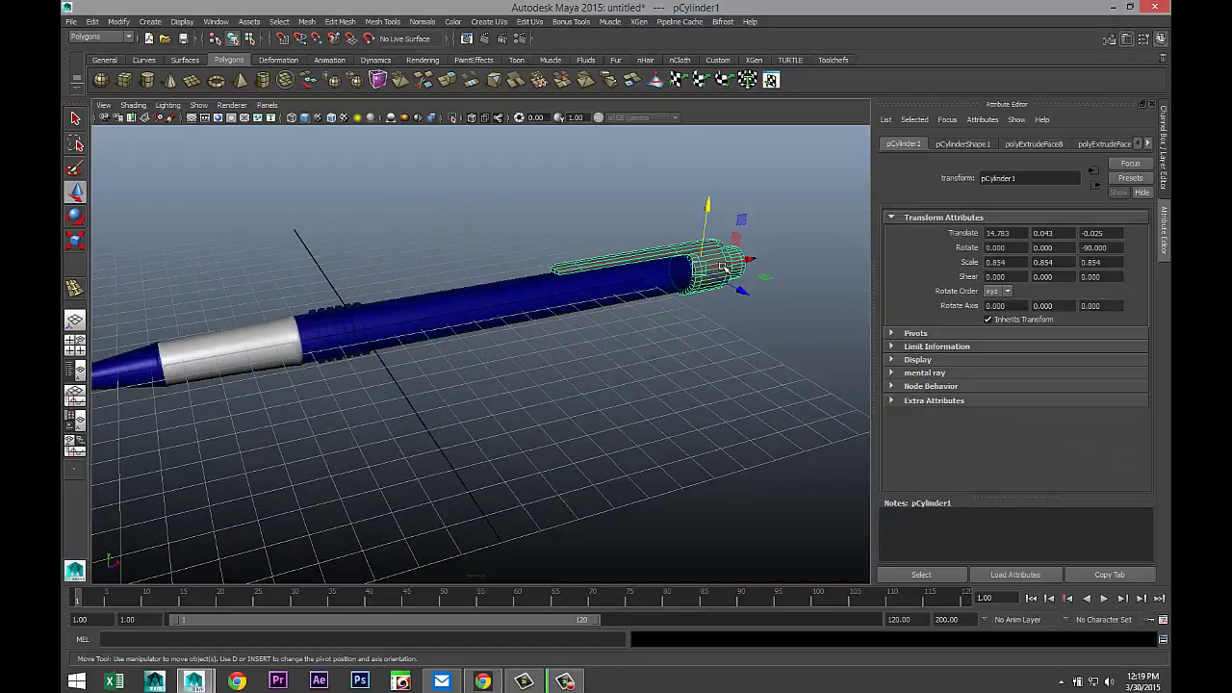
right_click_drag(673, 252, 757, 540)
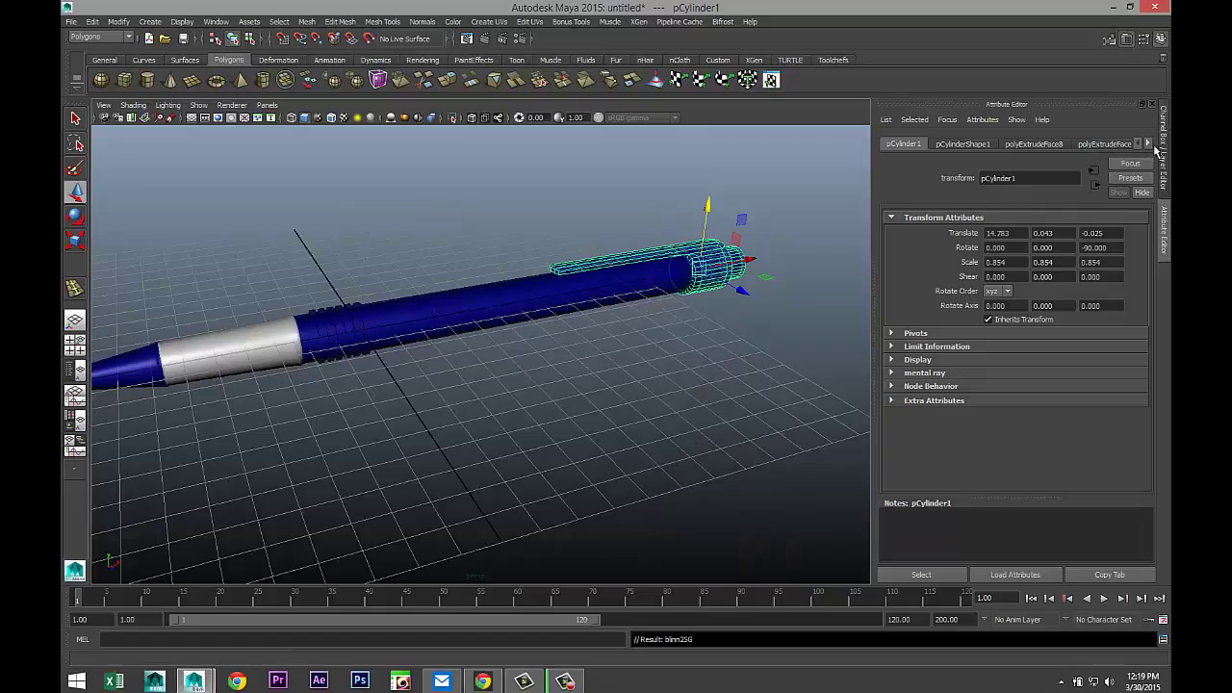
right_click(664, 250)
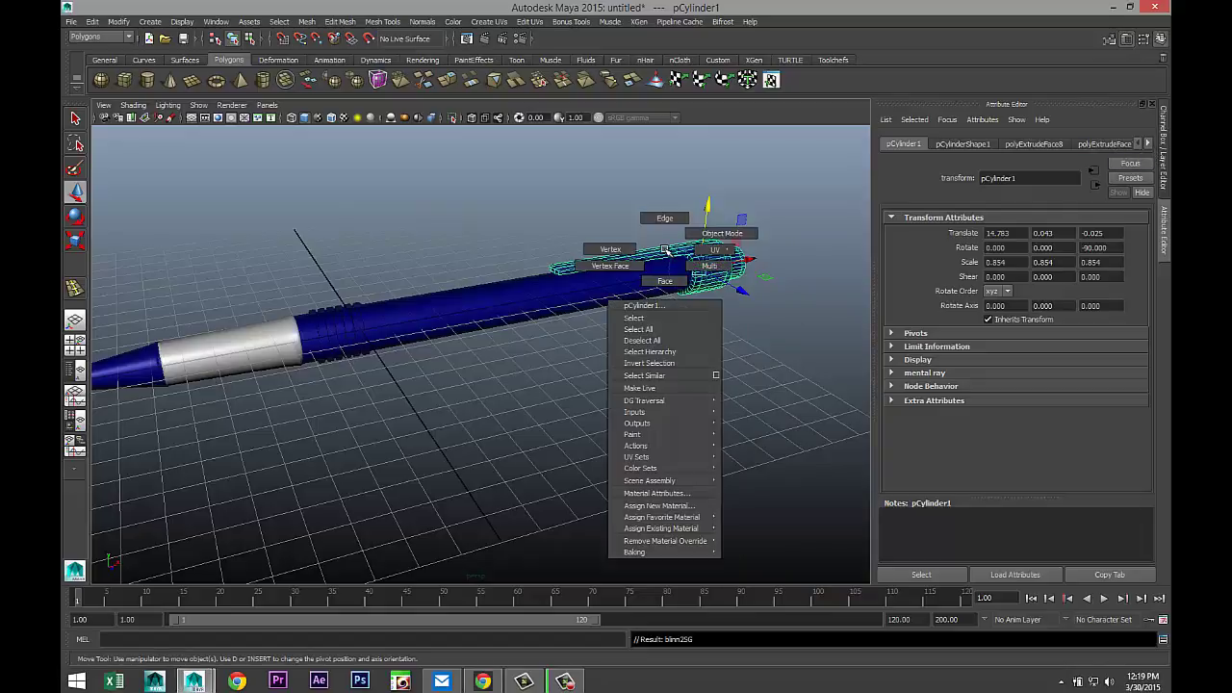
left_click(662, 506)
left_click(542, 293)
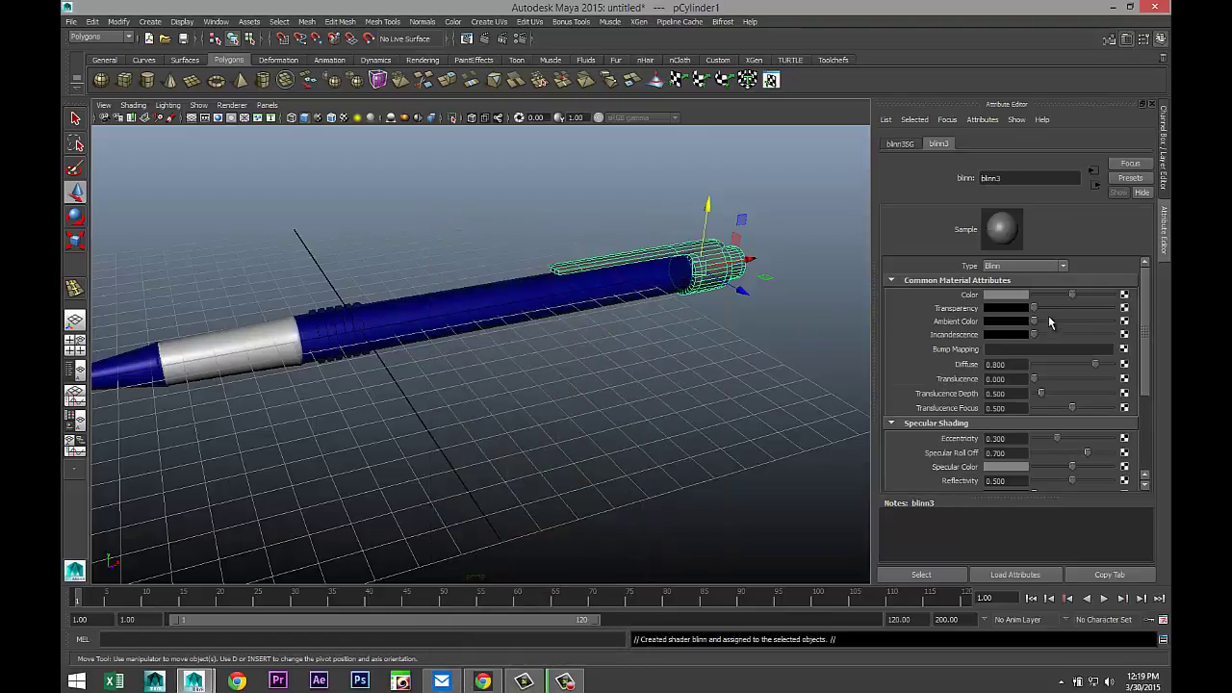
left_click(1019, 295)
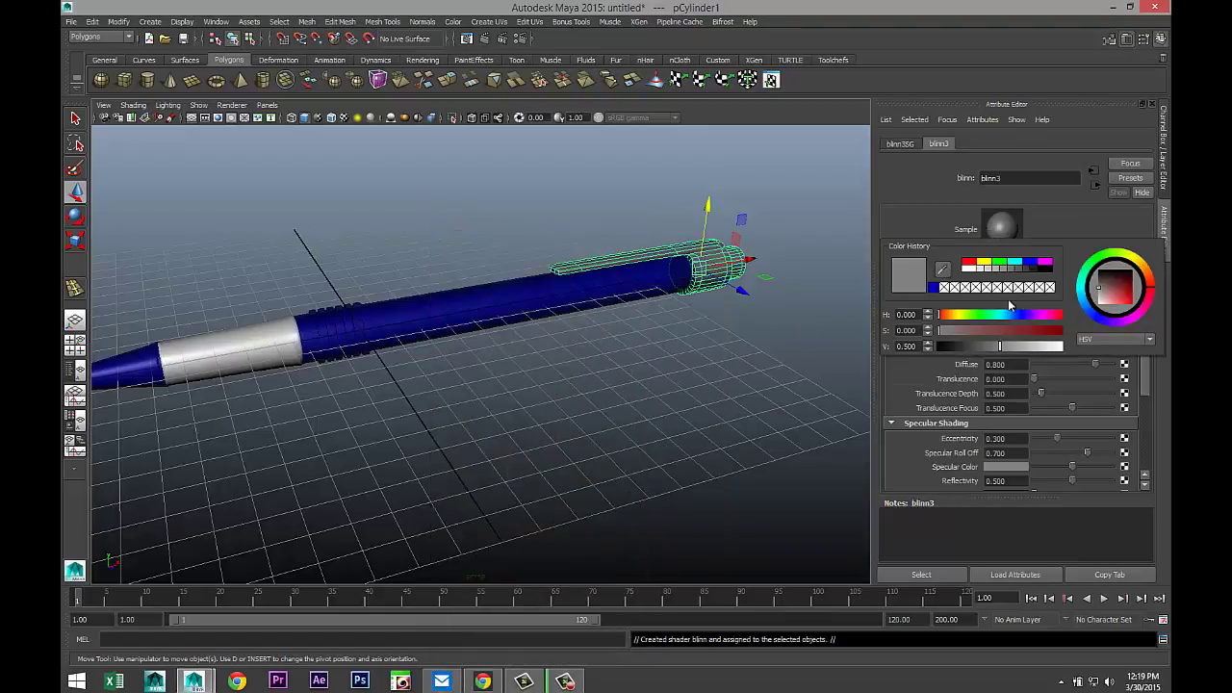
left_click(934, 288)
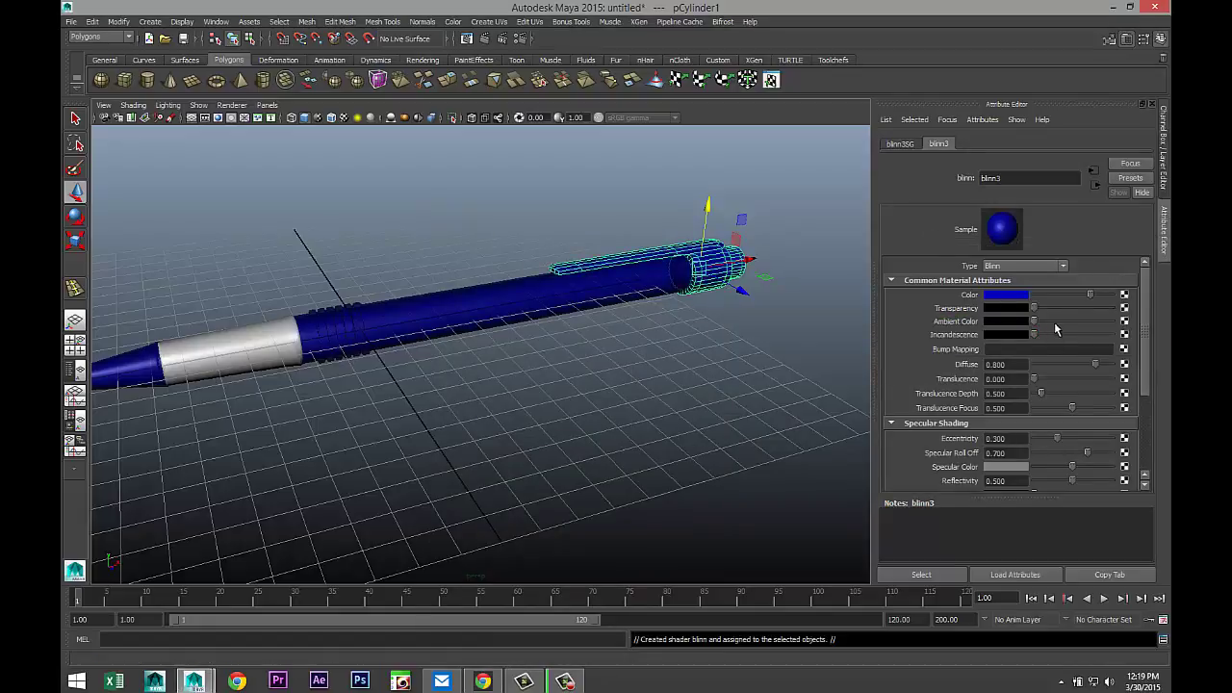
left_click_drag(1036, 310, 1050, 312)
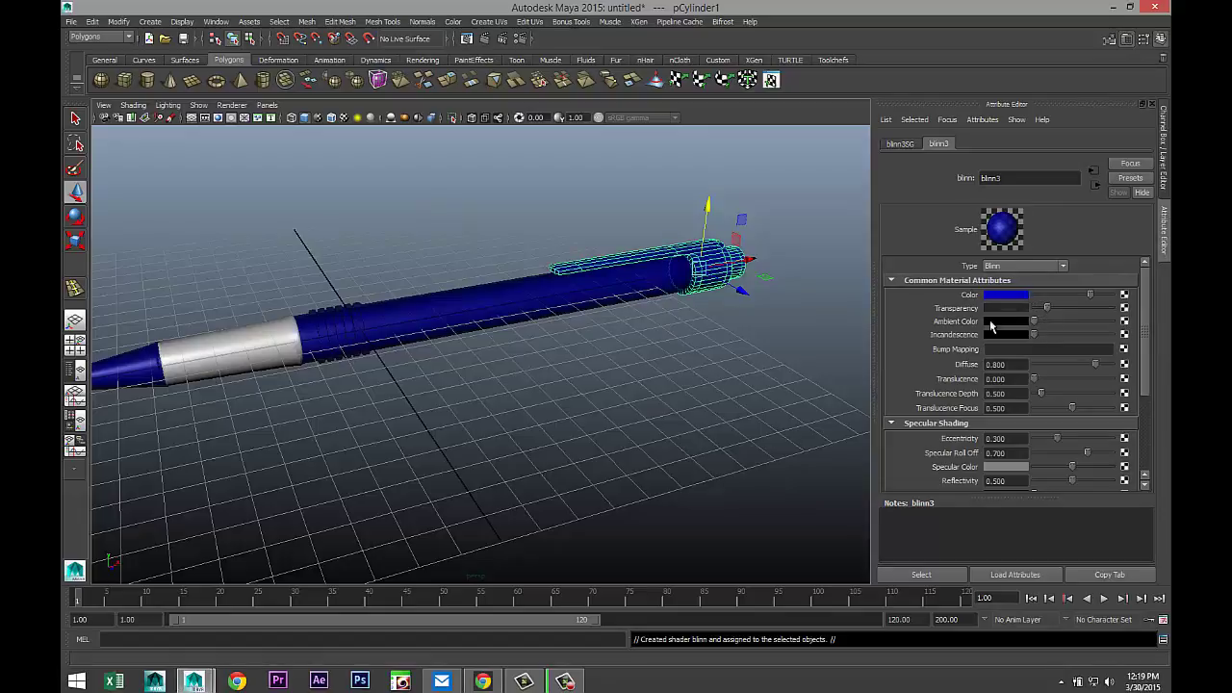
left_click(775, 344)
- Assign a new mia_material_x material to the small writing point at the end of the pen tip
scroll(671, 369, "down", 5)
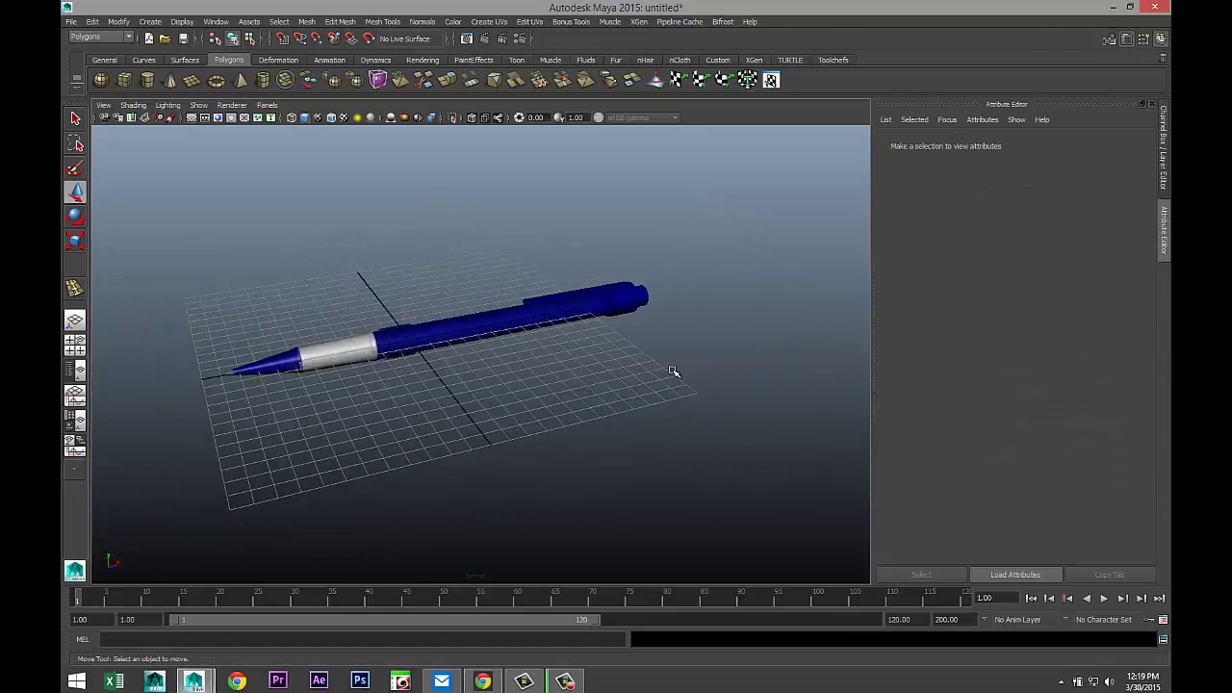
scroll(674, 372, "up", 2)
left_click_drag(313, 410, 522, 420, "alt")
scroll(486, 426, "up", 2)
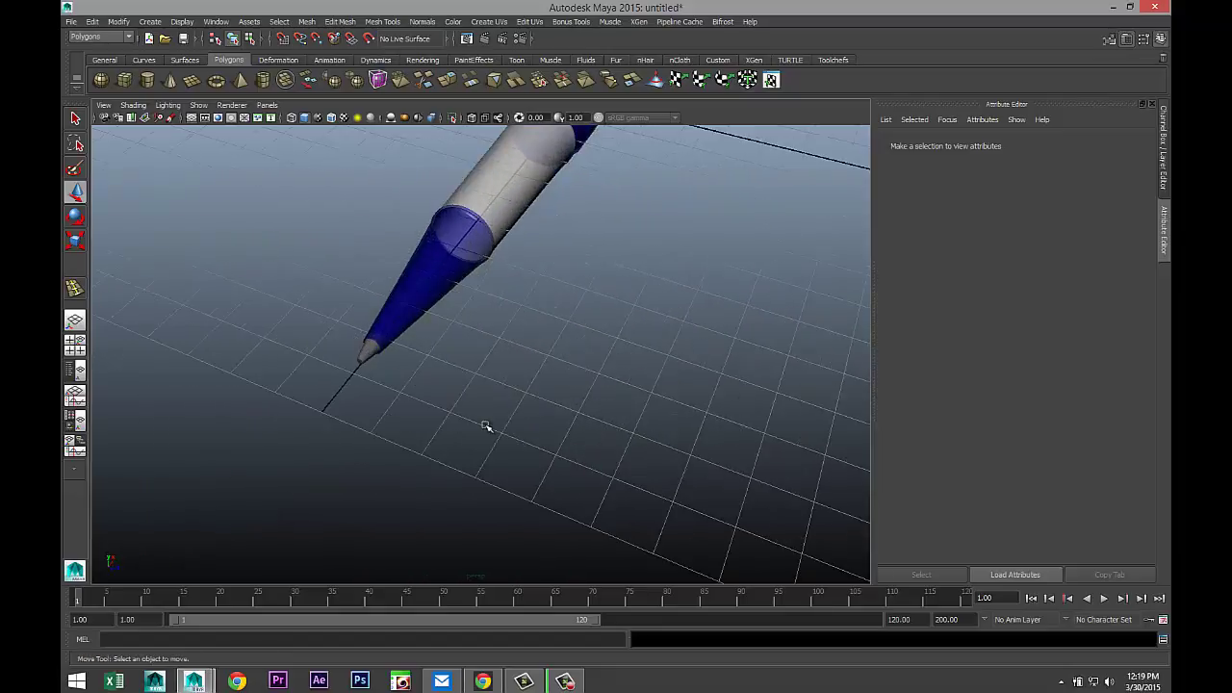
middle_click_drag(514, 428, 563, 403, "alt")
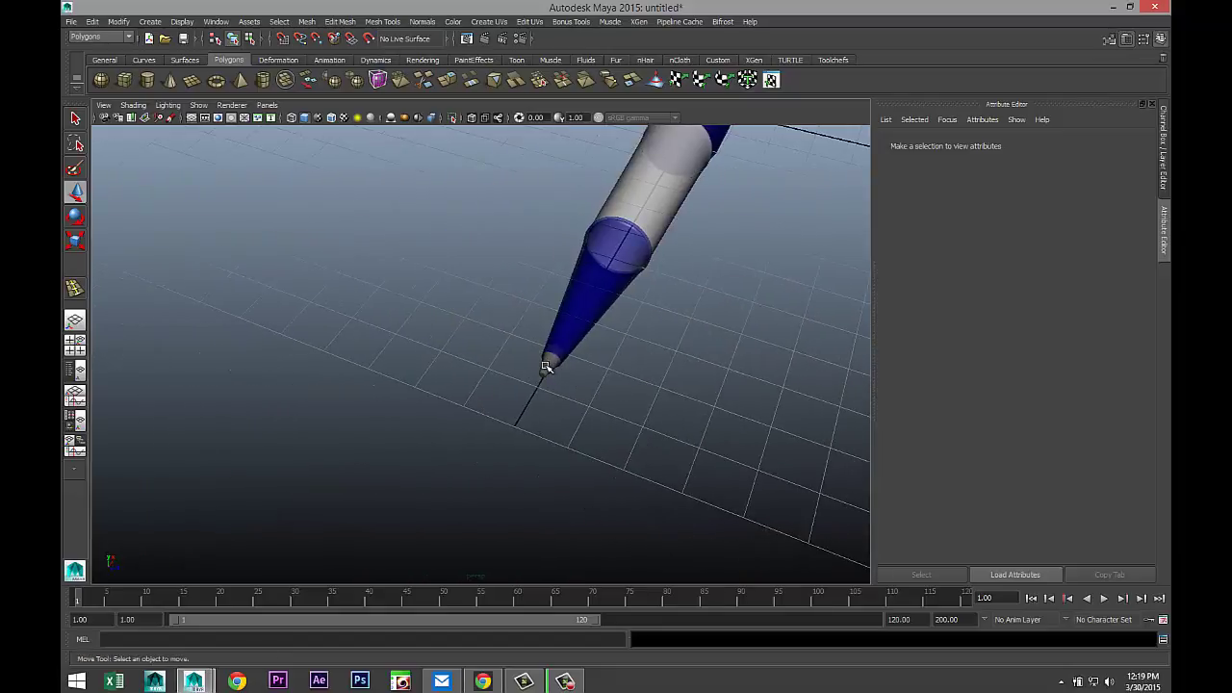
left_click(545, 367)
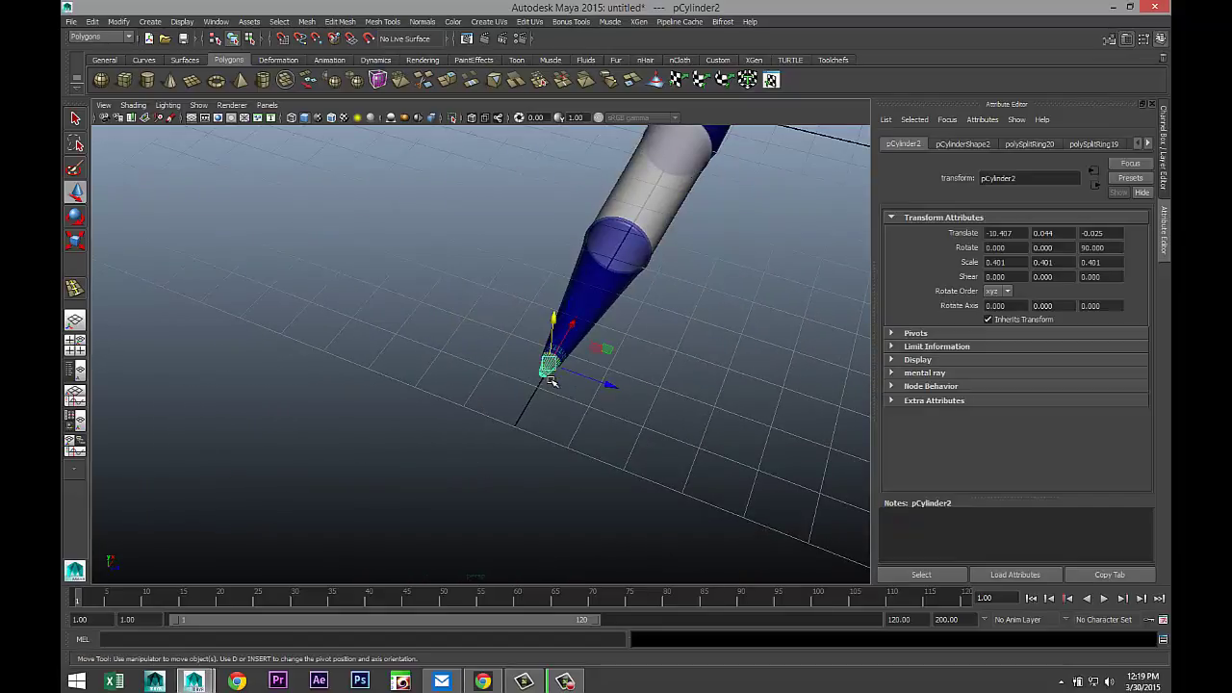
right_click_drag(545, 367, 555, 627)
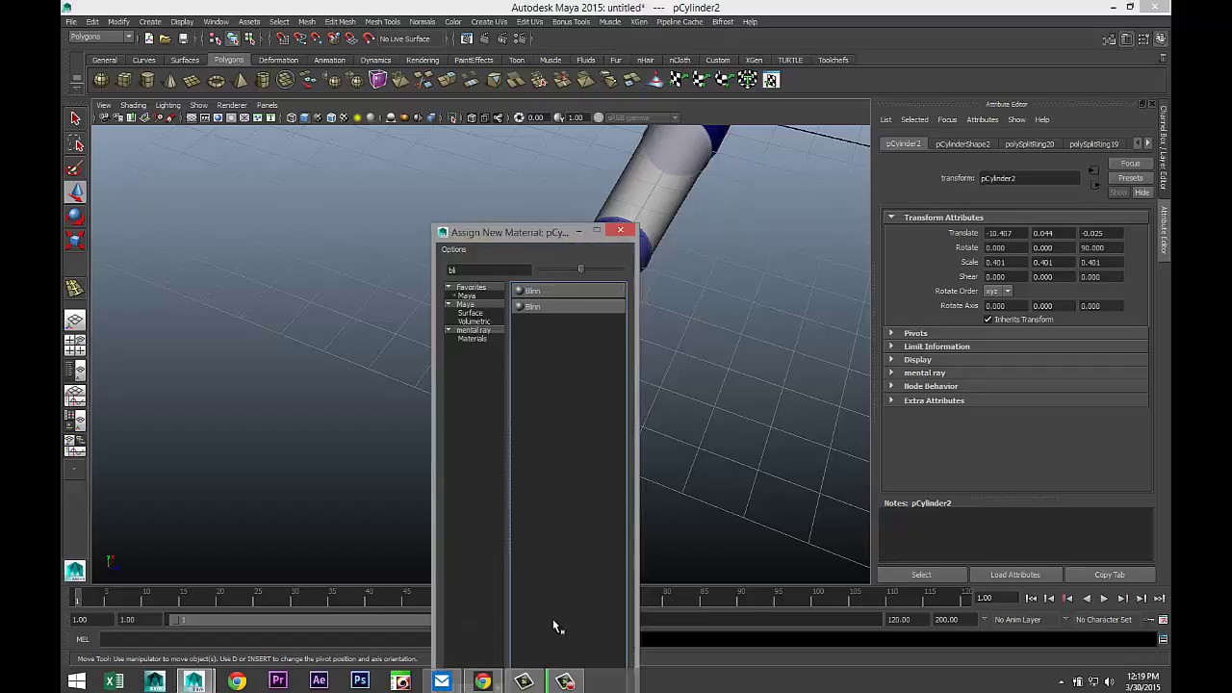
left_click(449, 271)
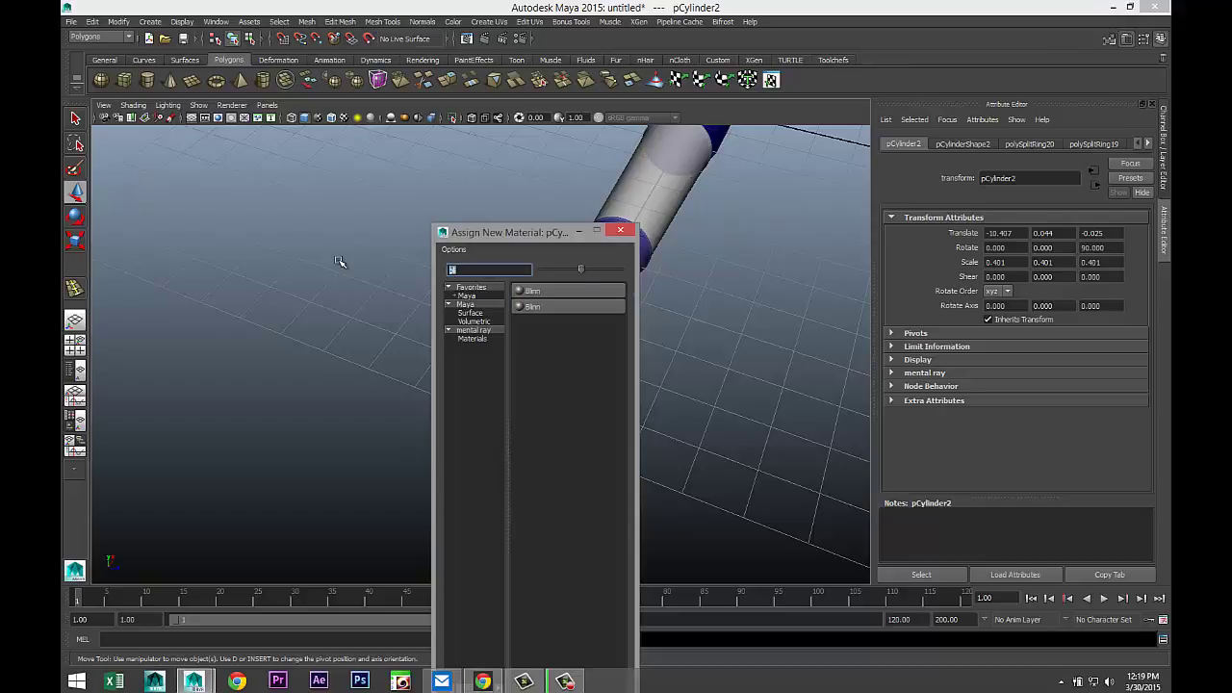
type("mia")
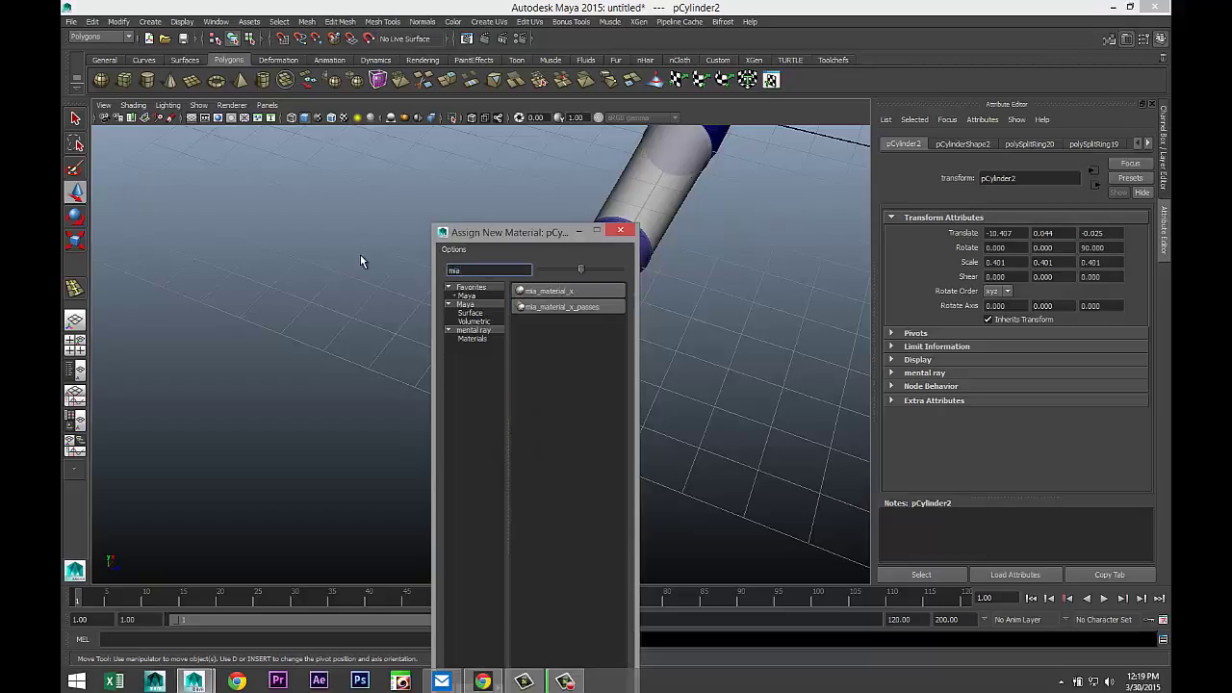
left_click(558, 290)
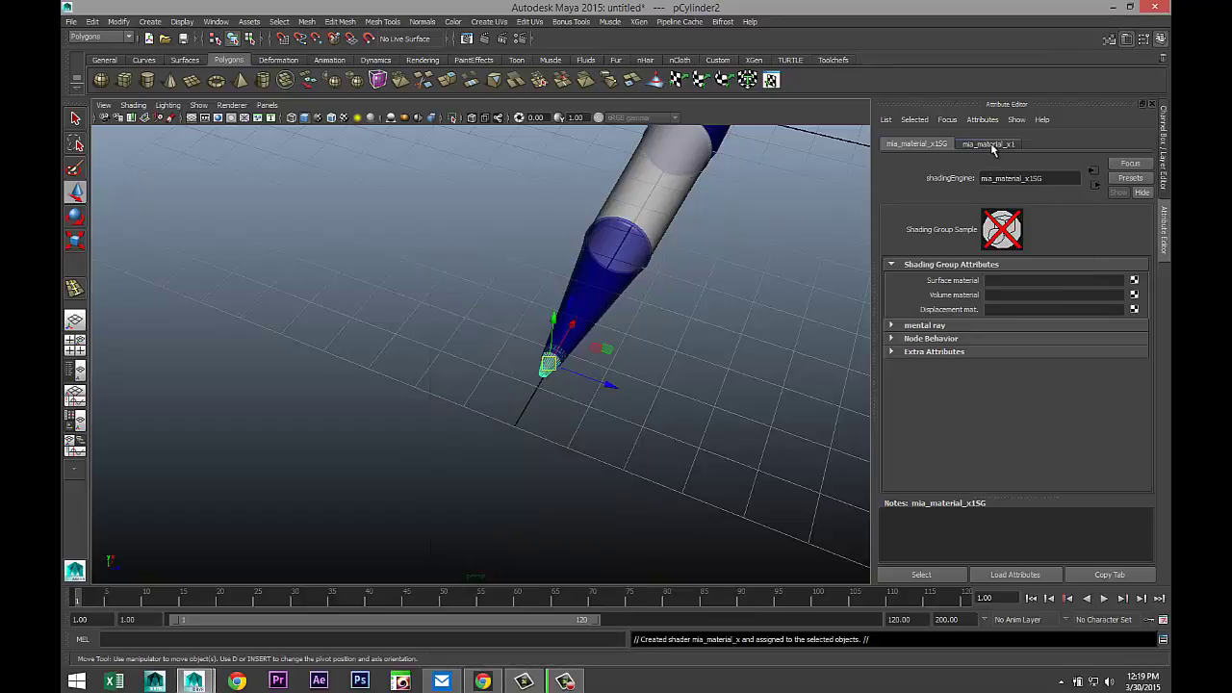
- Blend the SatinedMetal preset into the writing point's material at 25% and darken its diffuse colour to dark grey
left_click(992, 146)
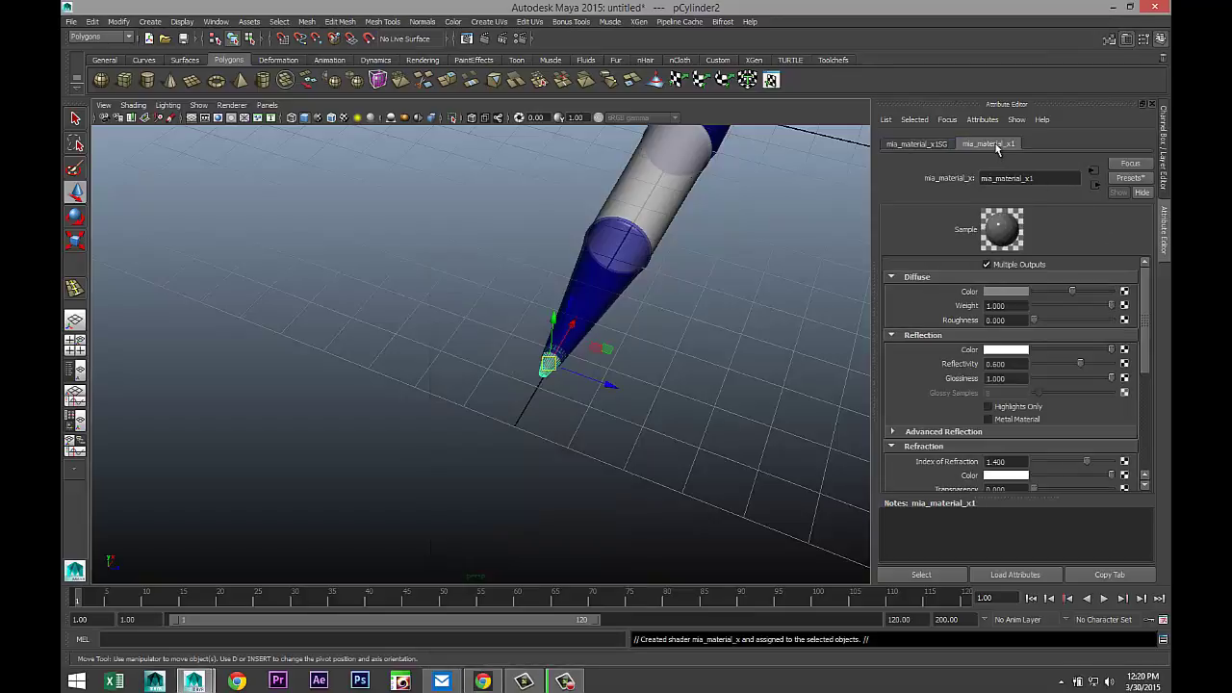
left_click(1124, 181)
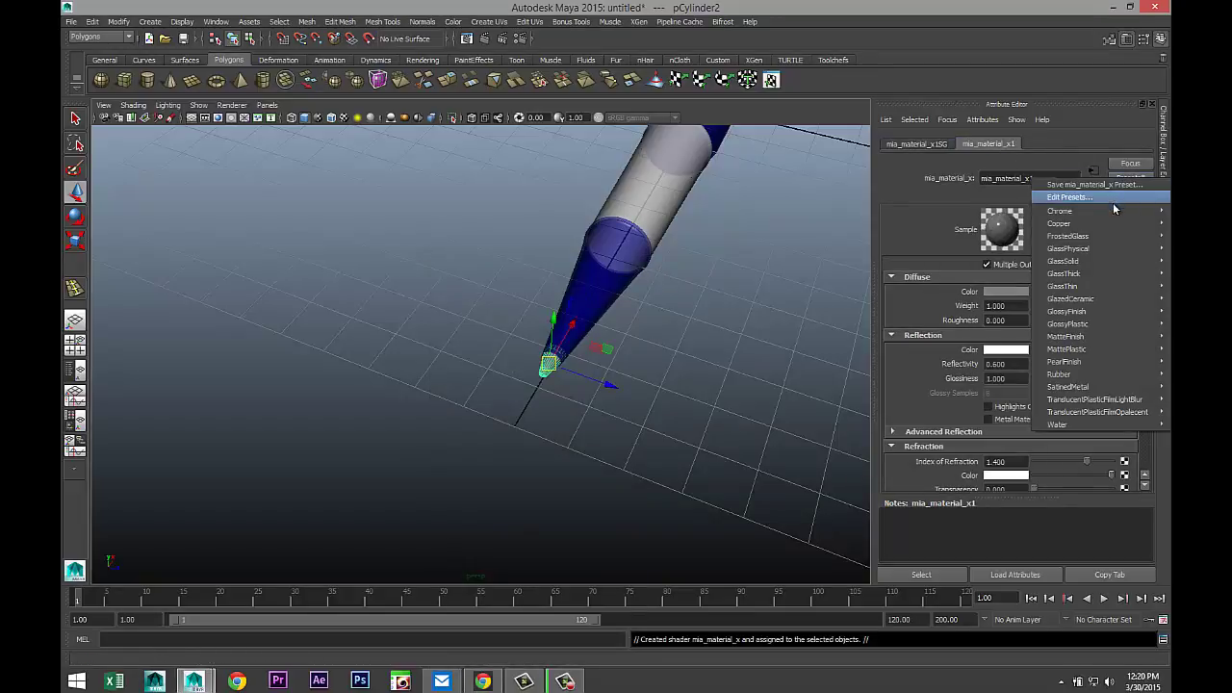
mouse_move(1102, 387)
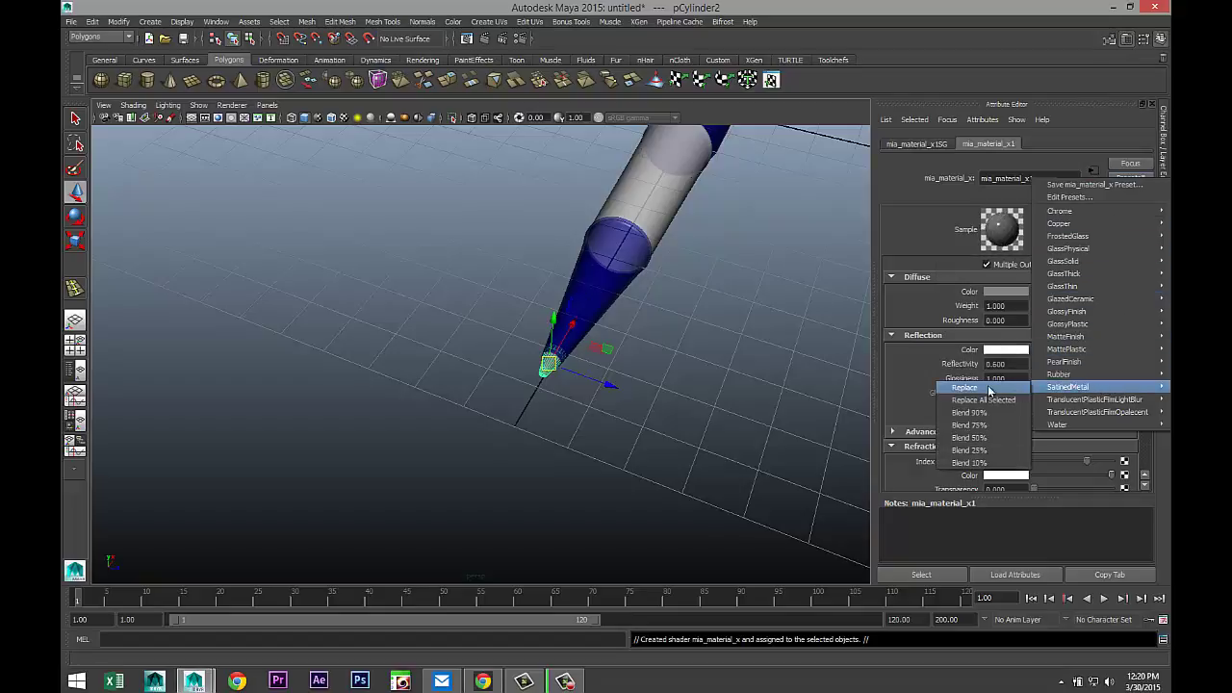
left_click(987, 450)
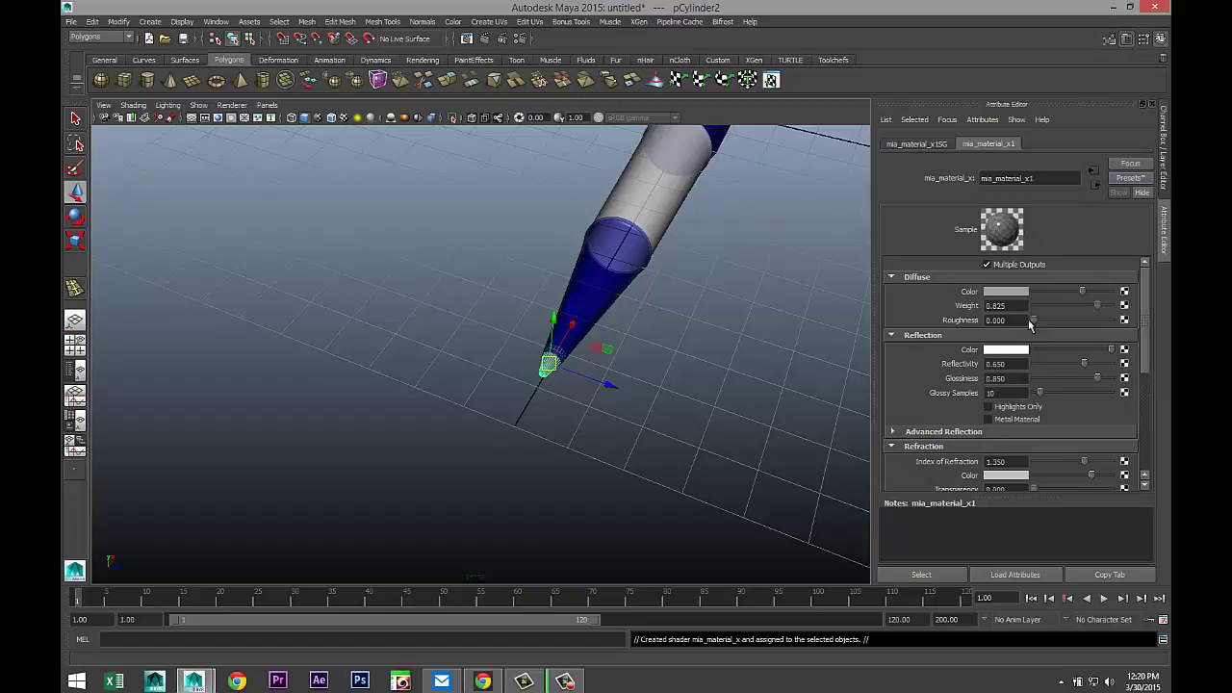
left_click_drag(1084, 294, 1047, 296)
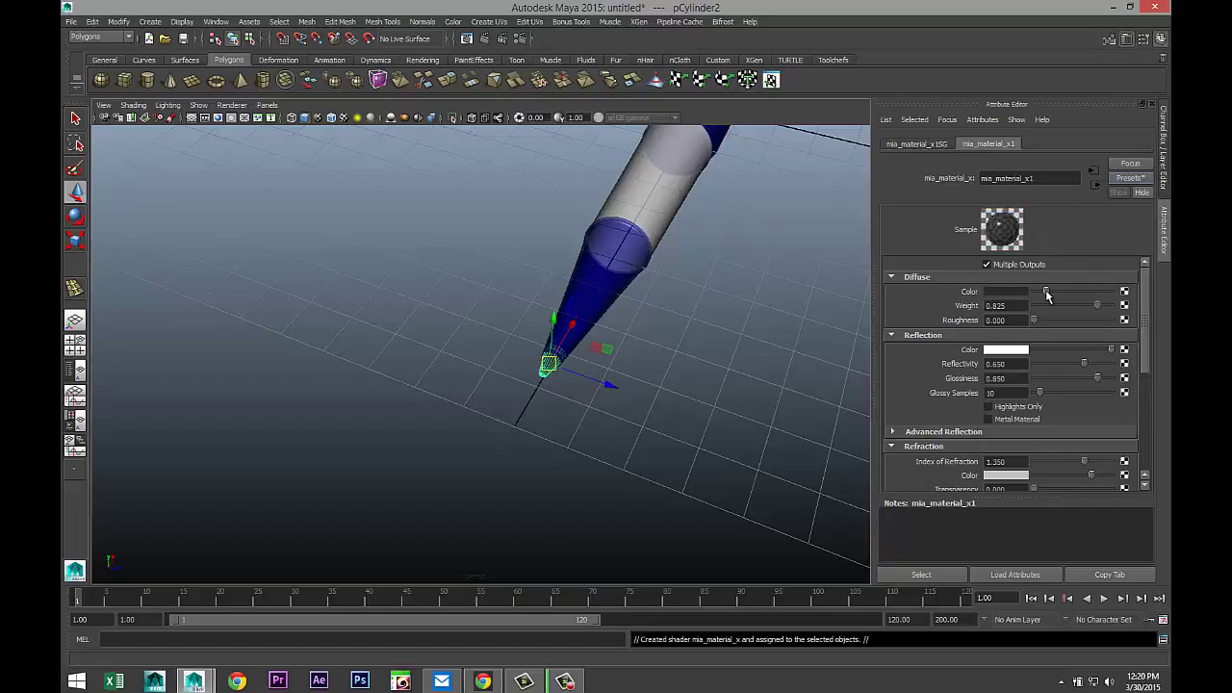
left_click(710, 328)
- Create a long, thin polygon cylinder in front of the pen and rotate it -90 degrees about Z, parallel to the pen
left_click_drag(744, 288, 575, 376, "alt")
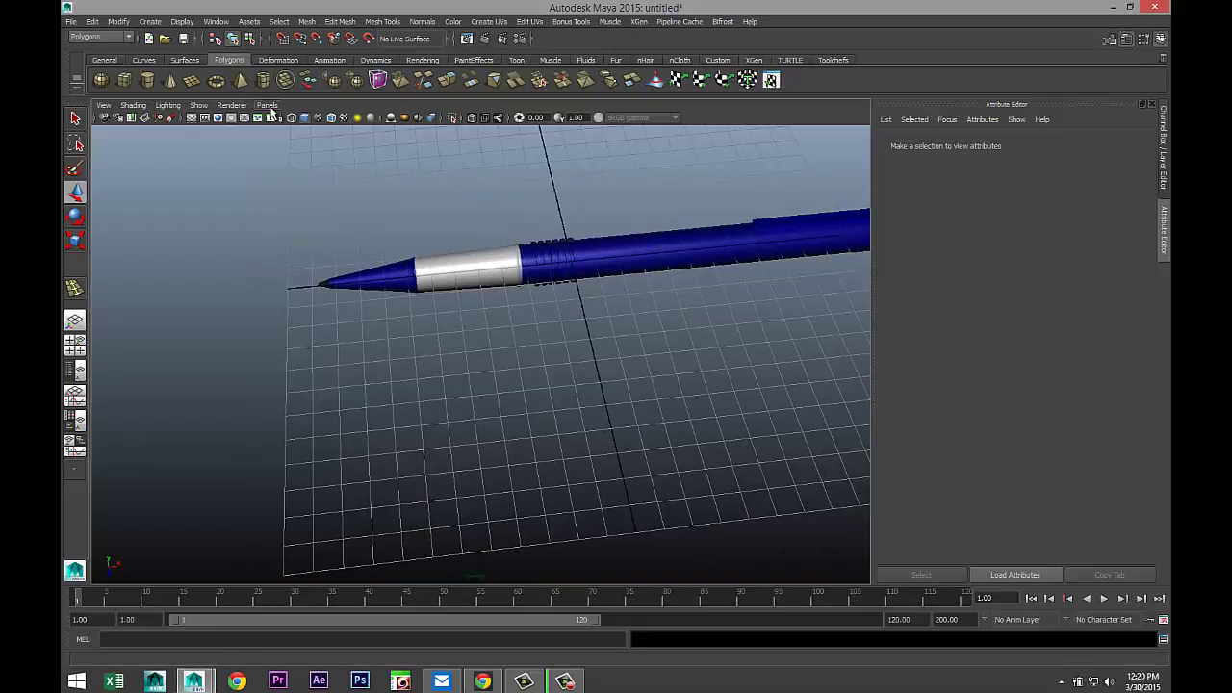
left_click(147, 81)
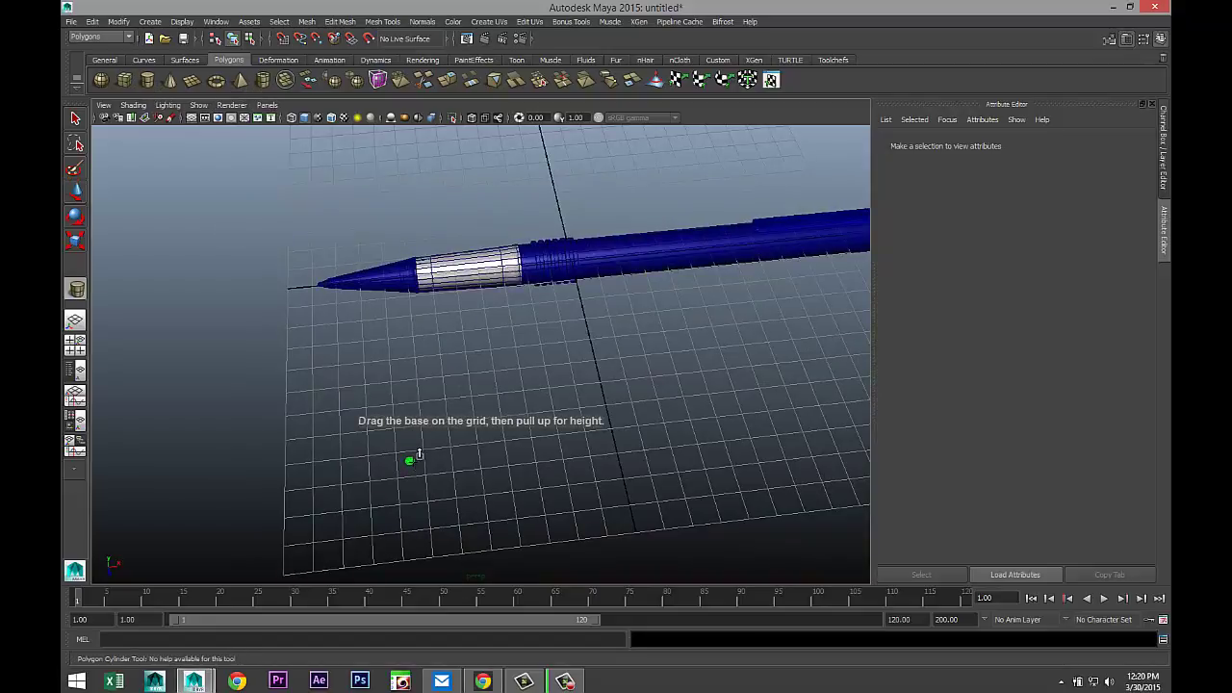
left_click_drag(415, 458, 375, 176)
key("e")
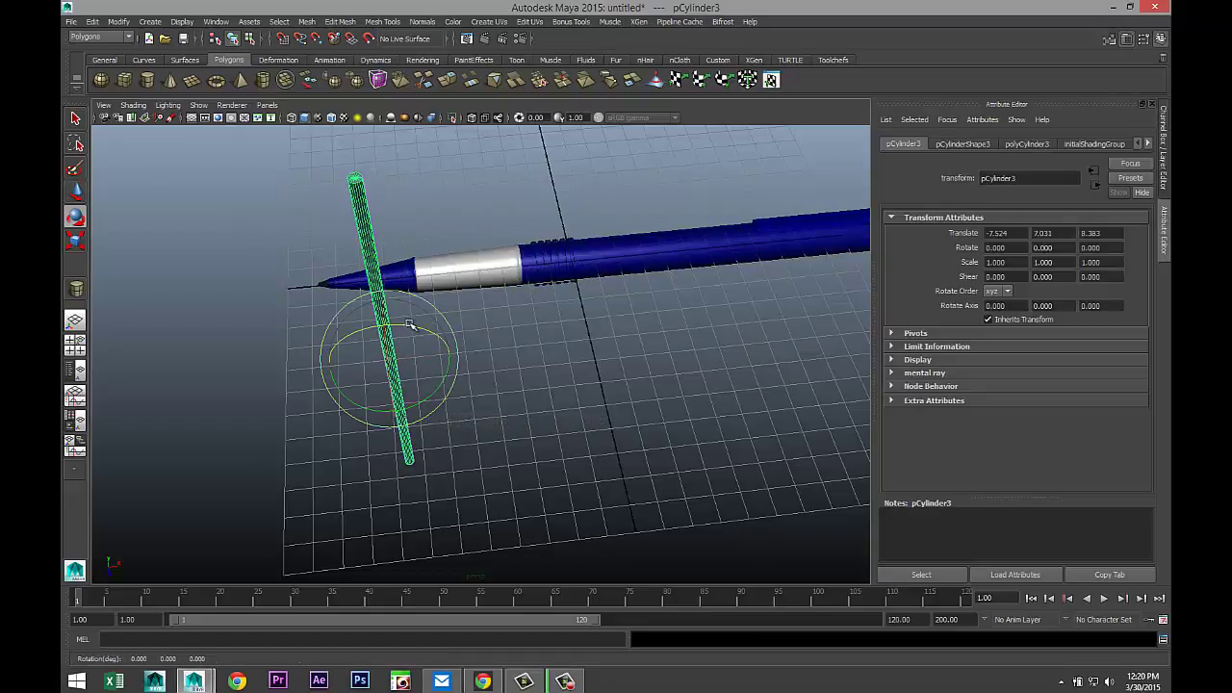
left_click_drag(414, 325, 495, 374)
- Move the thin cylinder onto the pen's centreline in the top view, at about X 4.735, Z -0.006
scroll(542, 398, "down", 4)
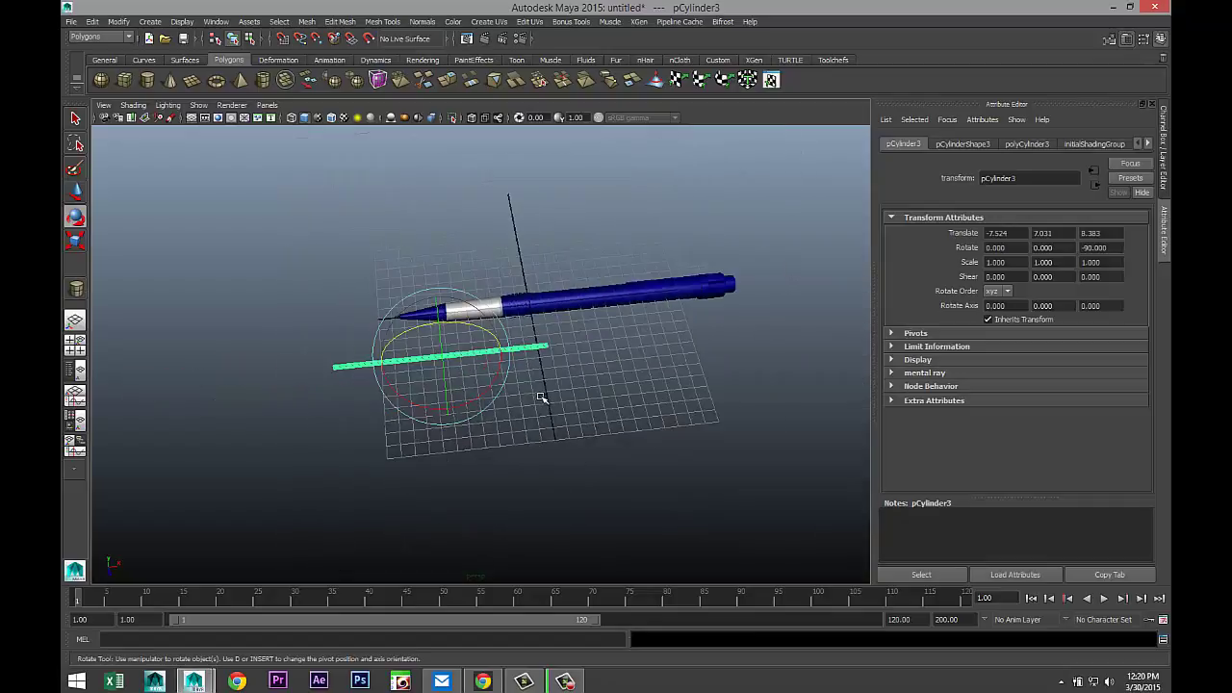
left_click_drag(522, 459, 524, 429, "alt")
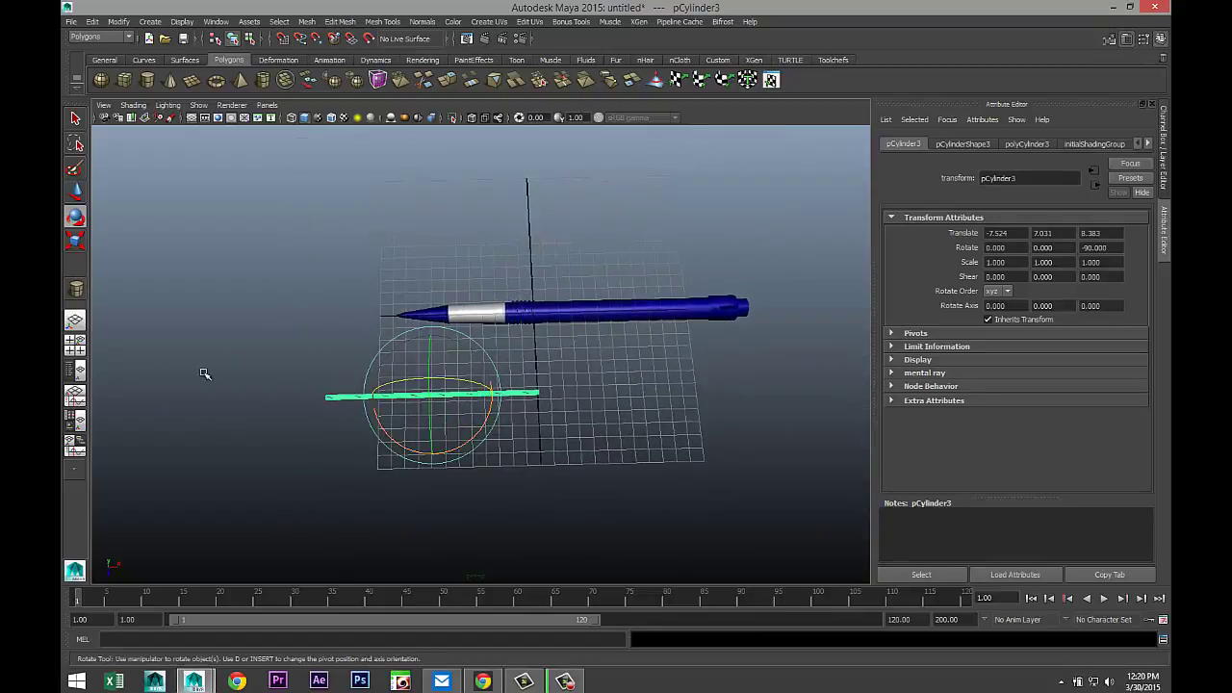
left_click(77, 341)
key("space")
scroll(443, 289, "down", 5)
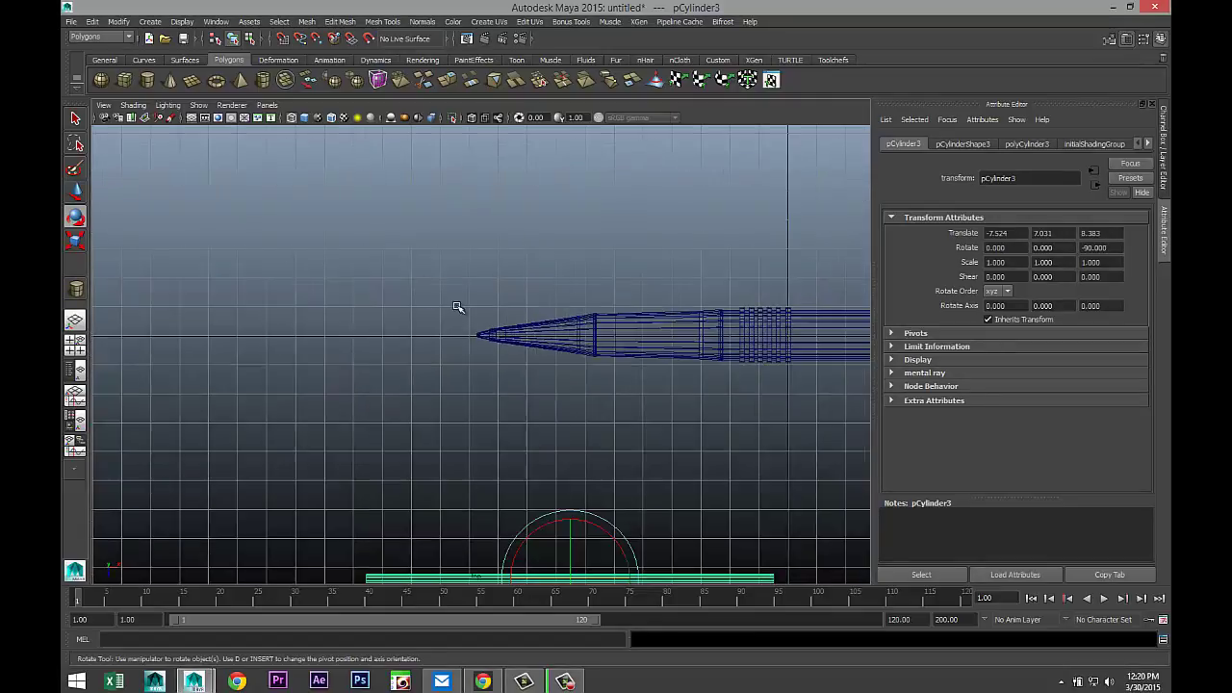
key("w")
scroll(558, 347, "down", 4)
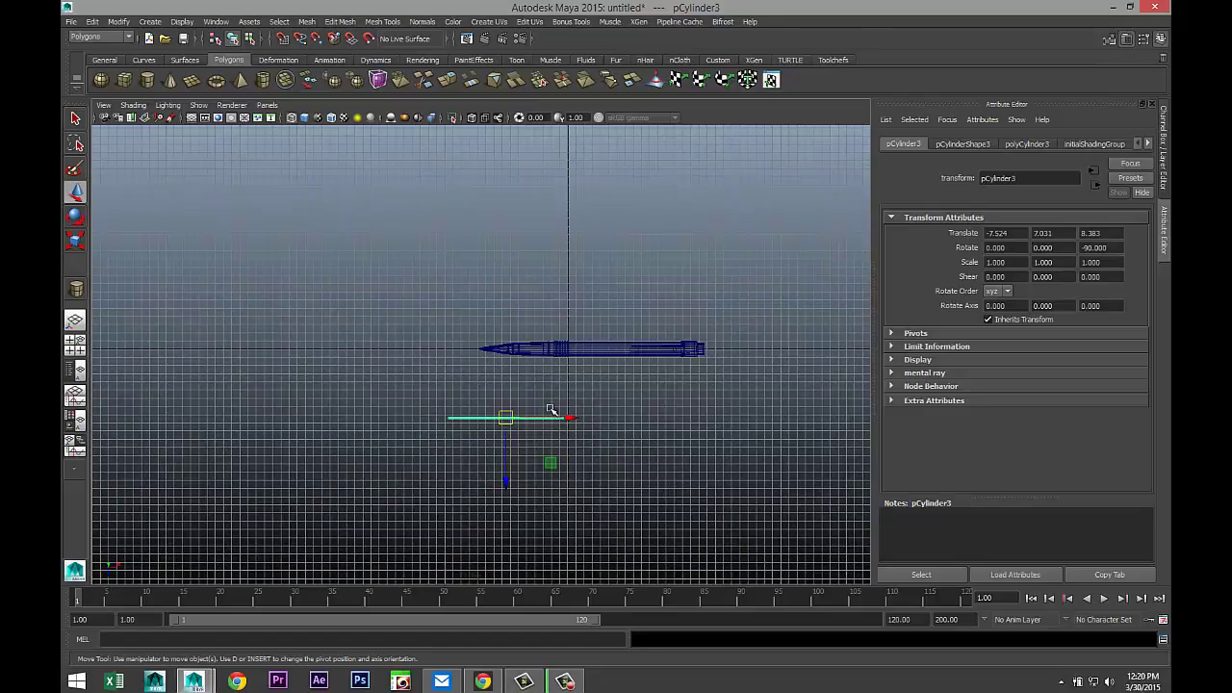
mouse_move(505, 421)
left_mouse_down()
mouse_move(567, 392)
mouse_move(606, 352)
left_mouse_up()
scroll(605, 355, "up", 5)
scroll(421, 413, "down", 3)
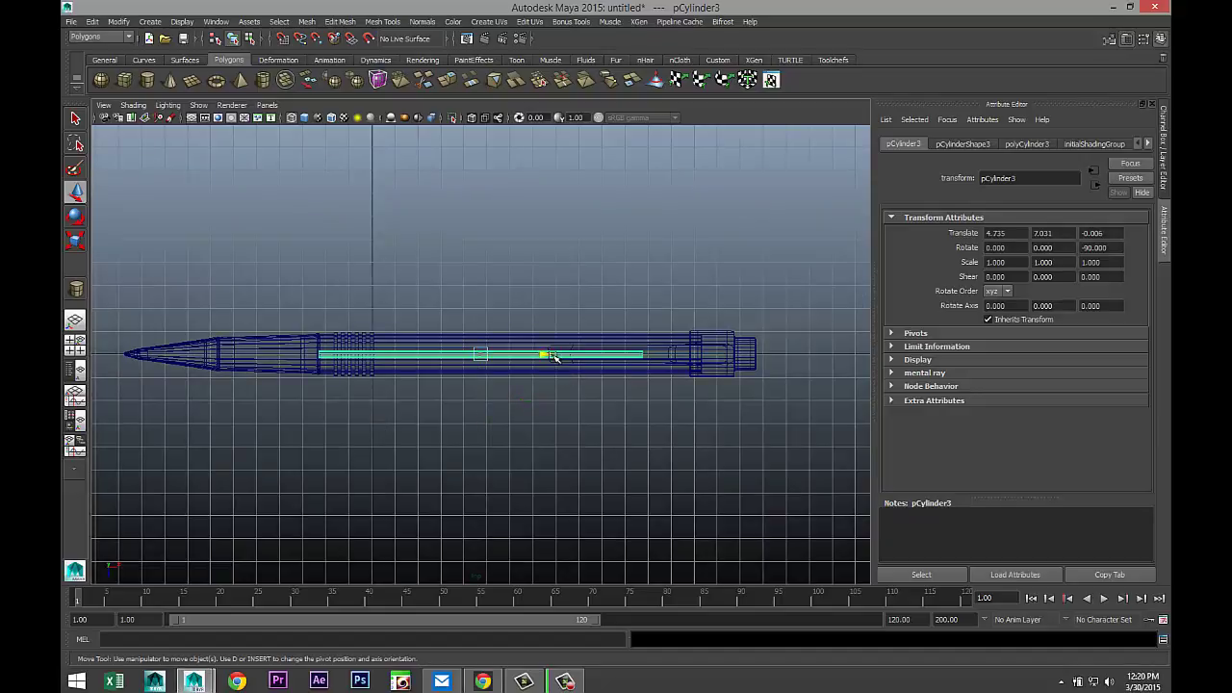
- Scale the thin cylinder uniformly to 0.676 and slide it to X -5.546 so its front end sits inside the pen tip
left_click_drag(554, 358, 369, 370)
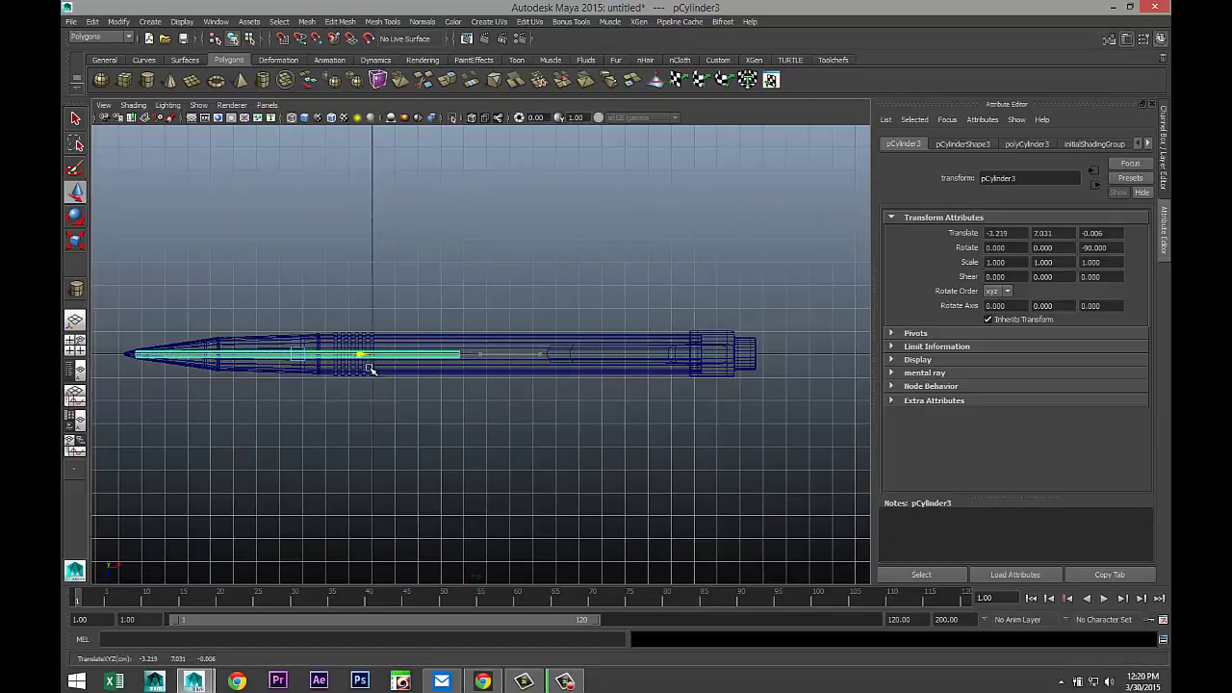
scroll(361, 377, "up", 3)
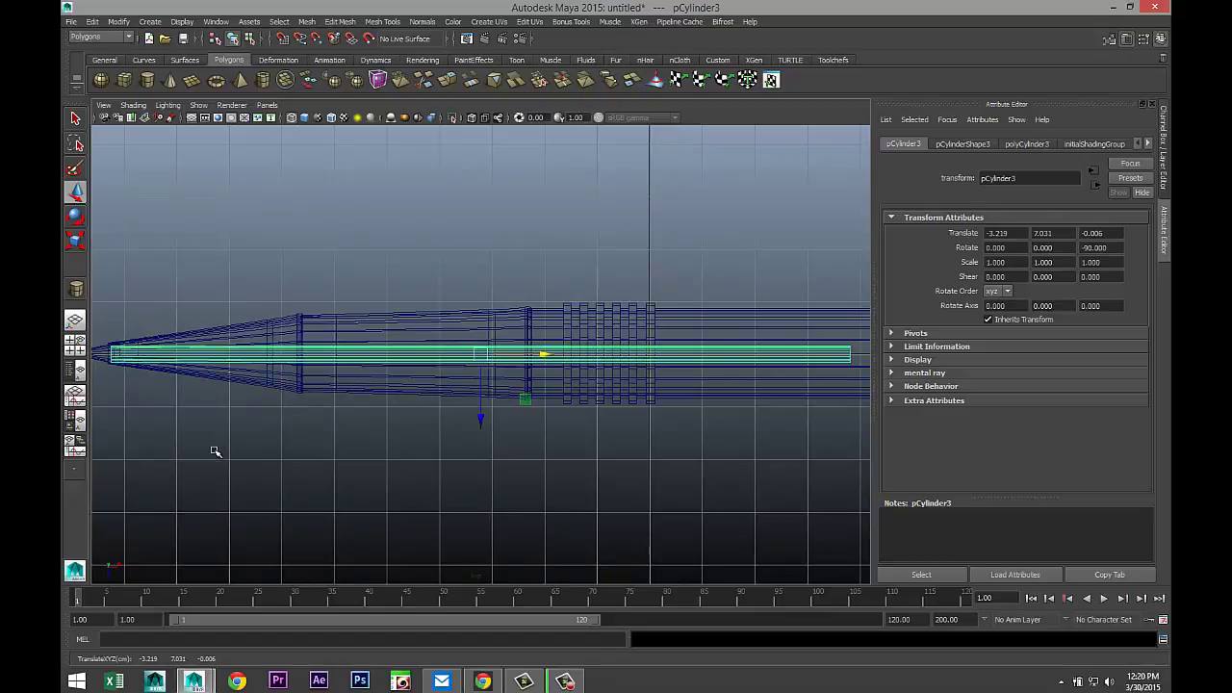
middle_click_drag(215, 457, 336, 433, "alt")
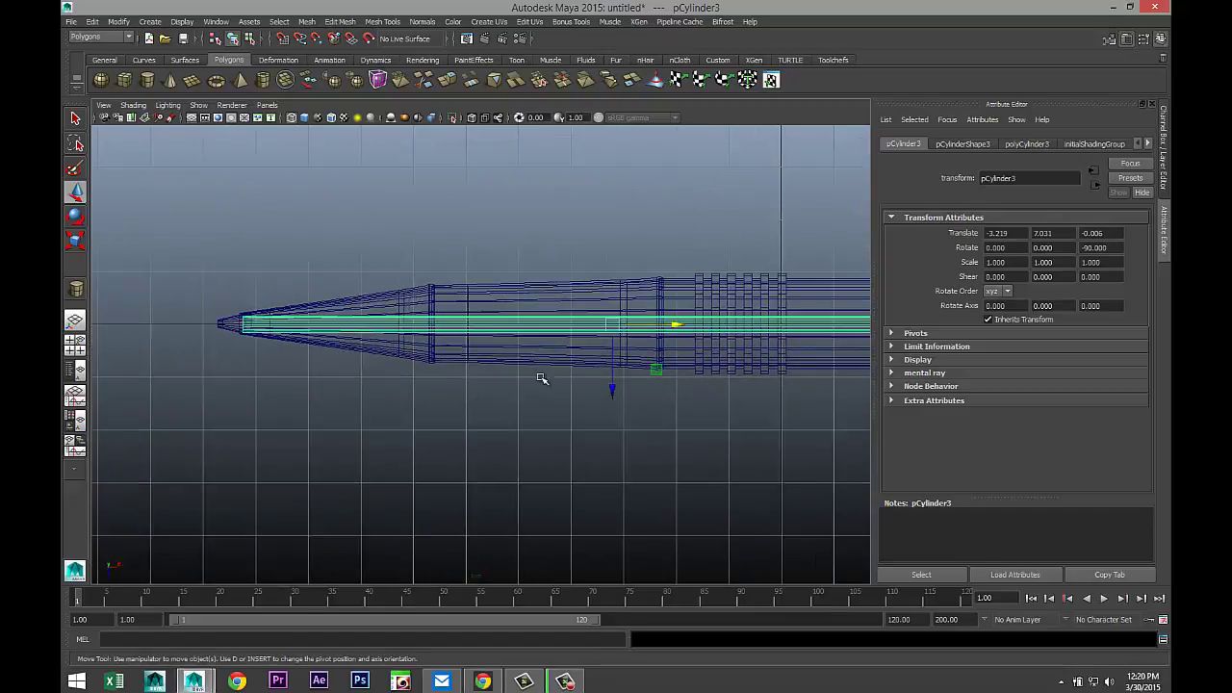
key("r")
left_click_drag(612, 327, 491, 331)
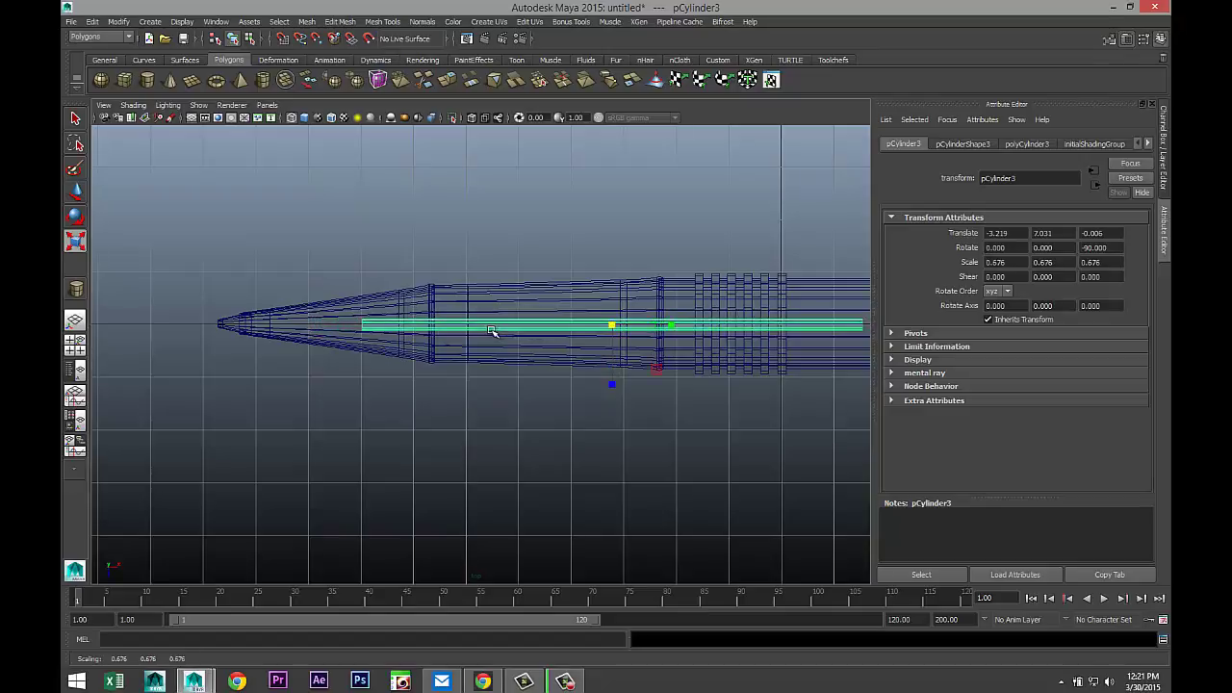
key("w")
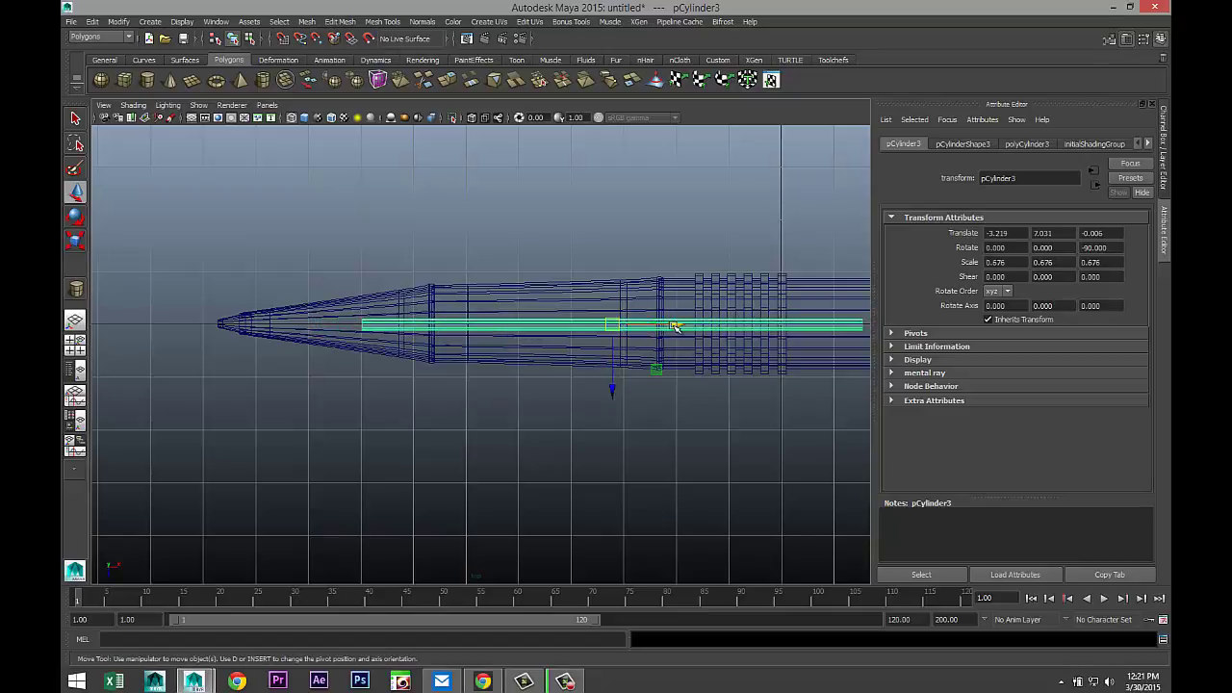
left_click_drag(673, 325, 552, 326)
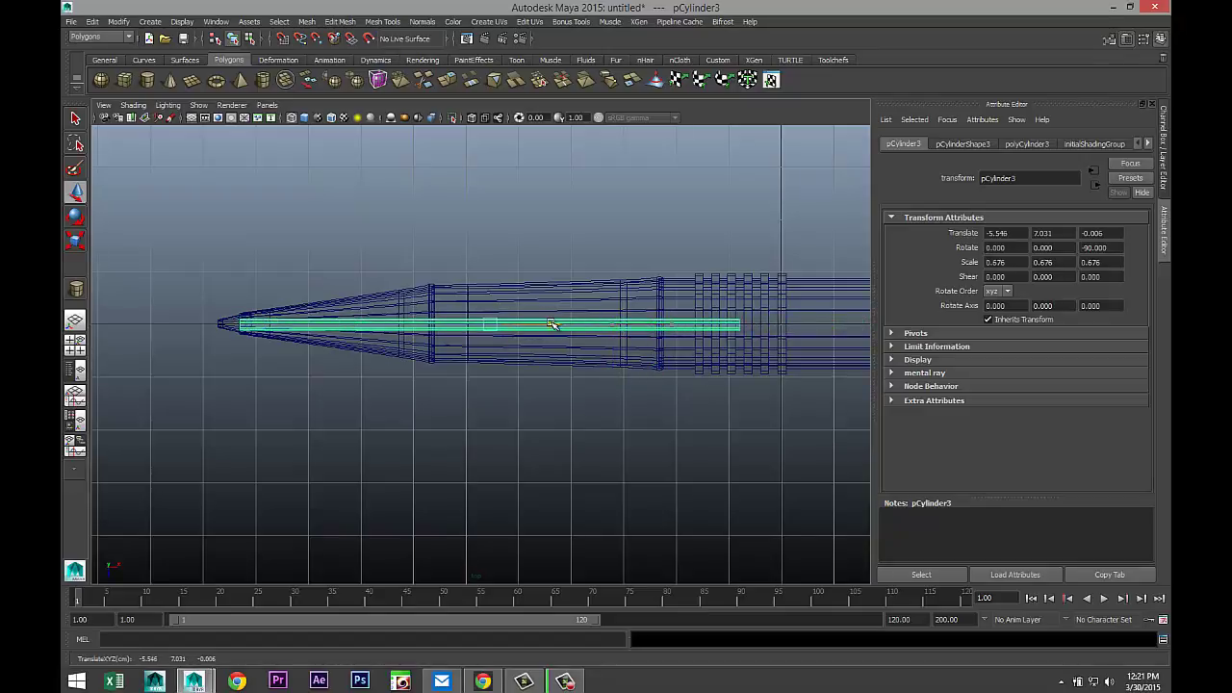
- Move the thin cylinder's pivot close to the pen tip and shift the cylinder to Z -0.029 to centre it
scroll(553, 328, "up", 2)
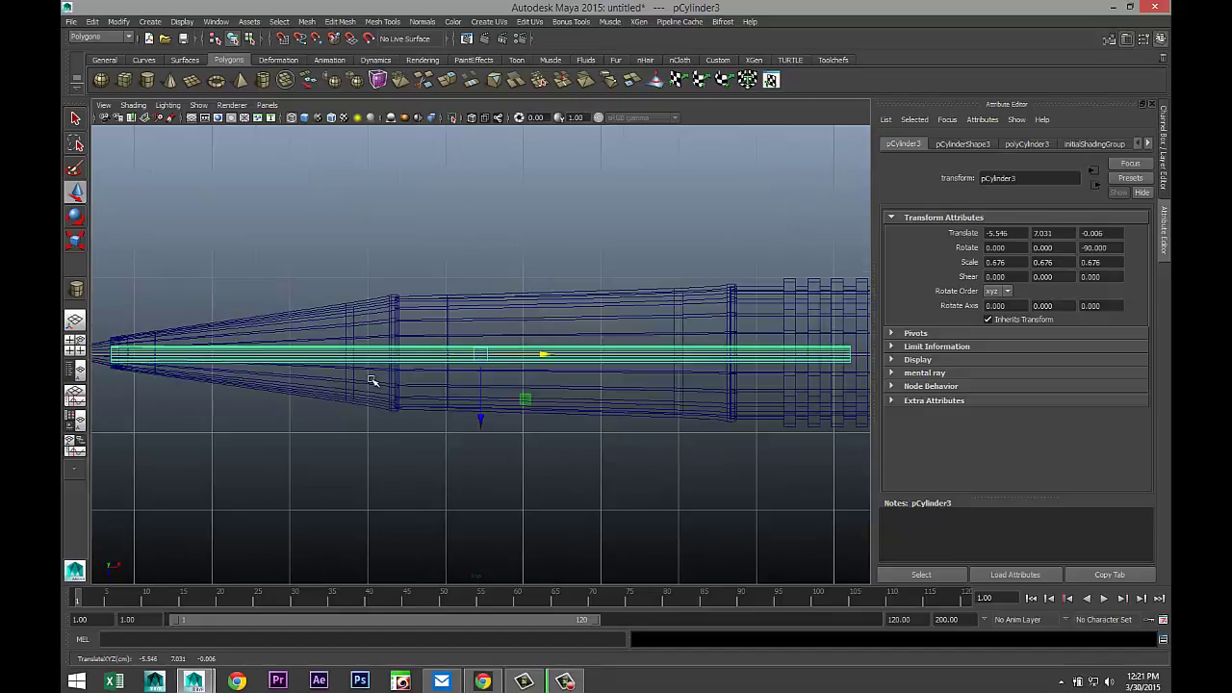
middle_click_drag(195, 470, 464, 409, "alt")
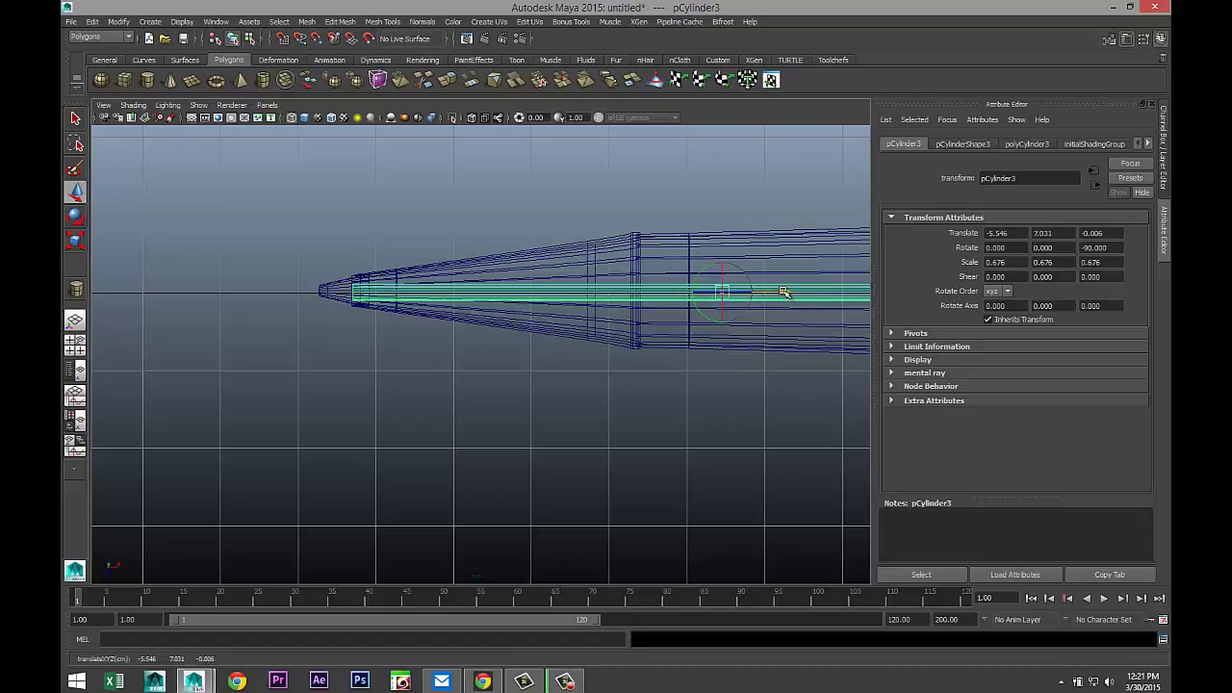
left_click_drag(784, 294, 481, 305)
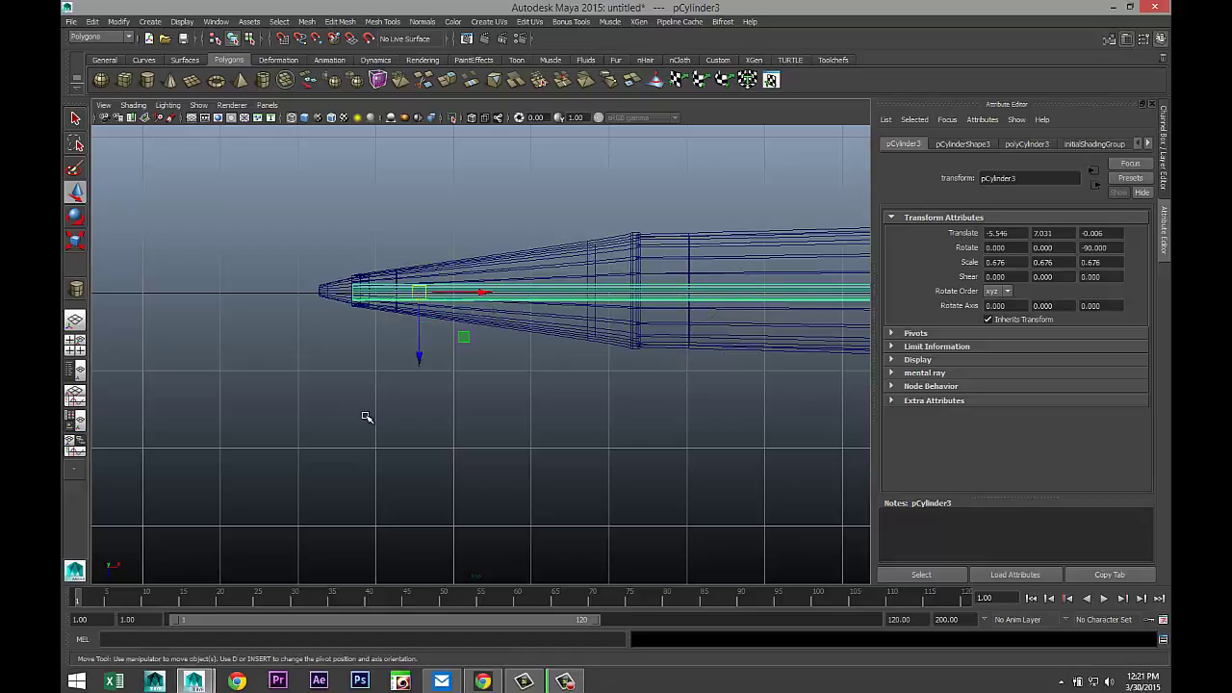
key("f")
scroll(500, 407, "up", 8)
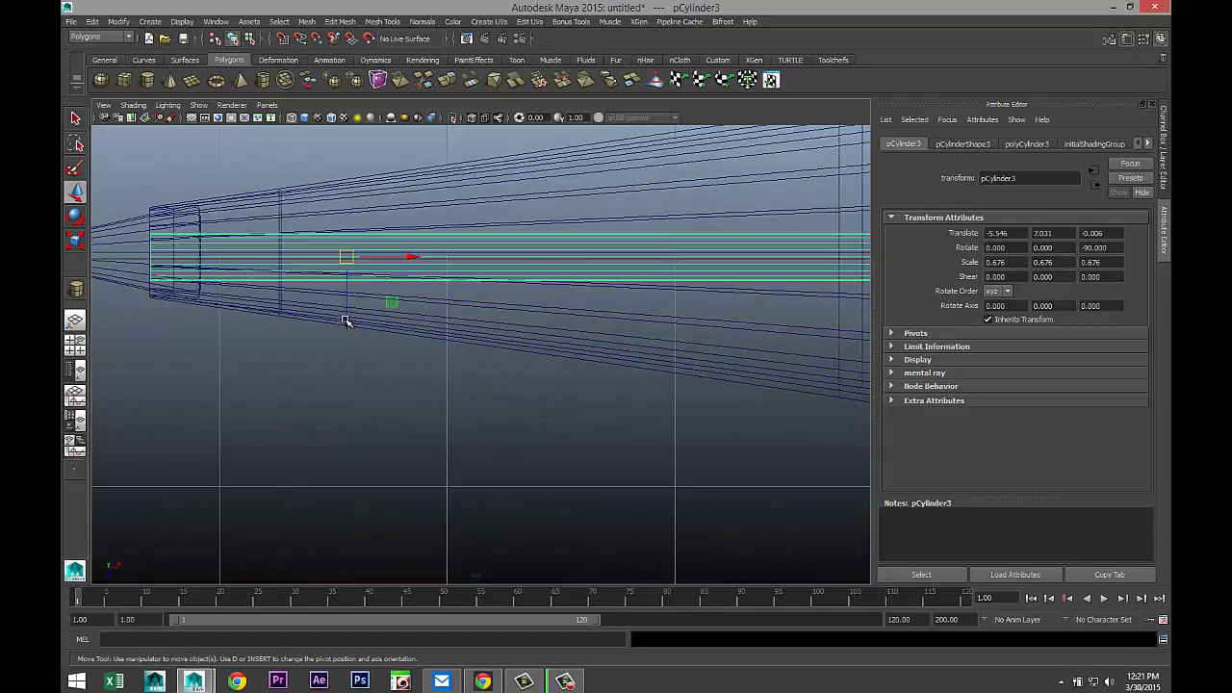
left_click_drag(345, 325, 347, 318)
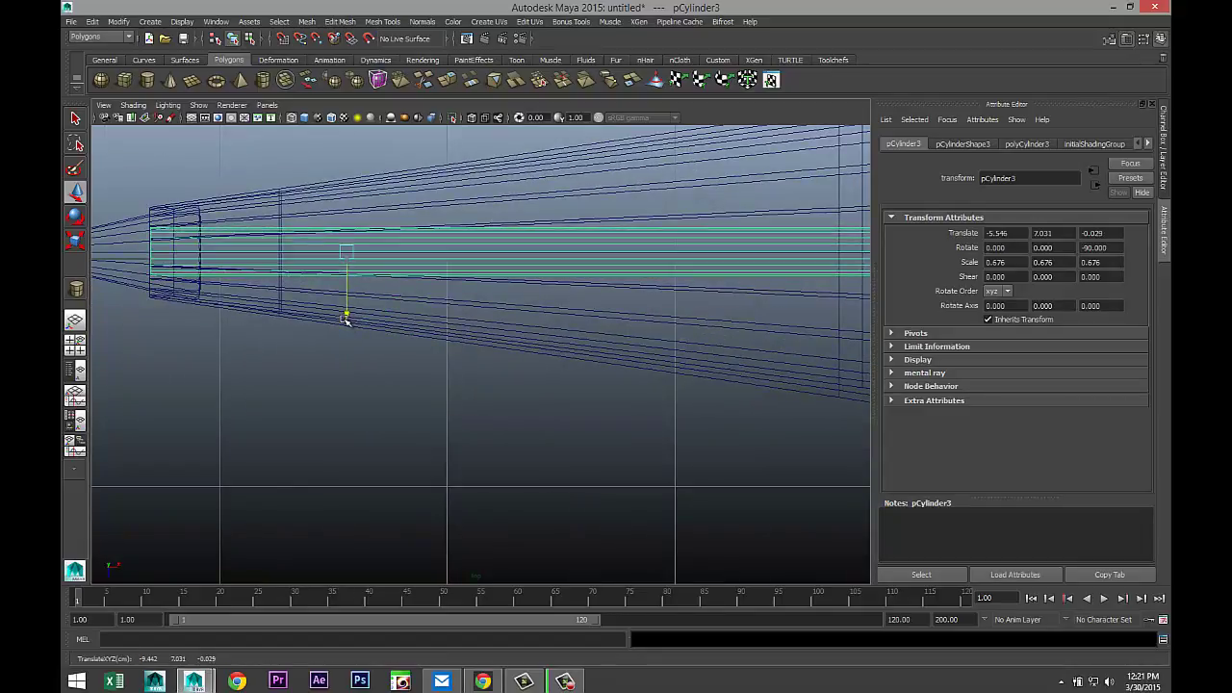
scroll(360, 351, "down", 5)
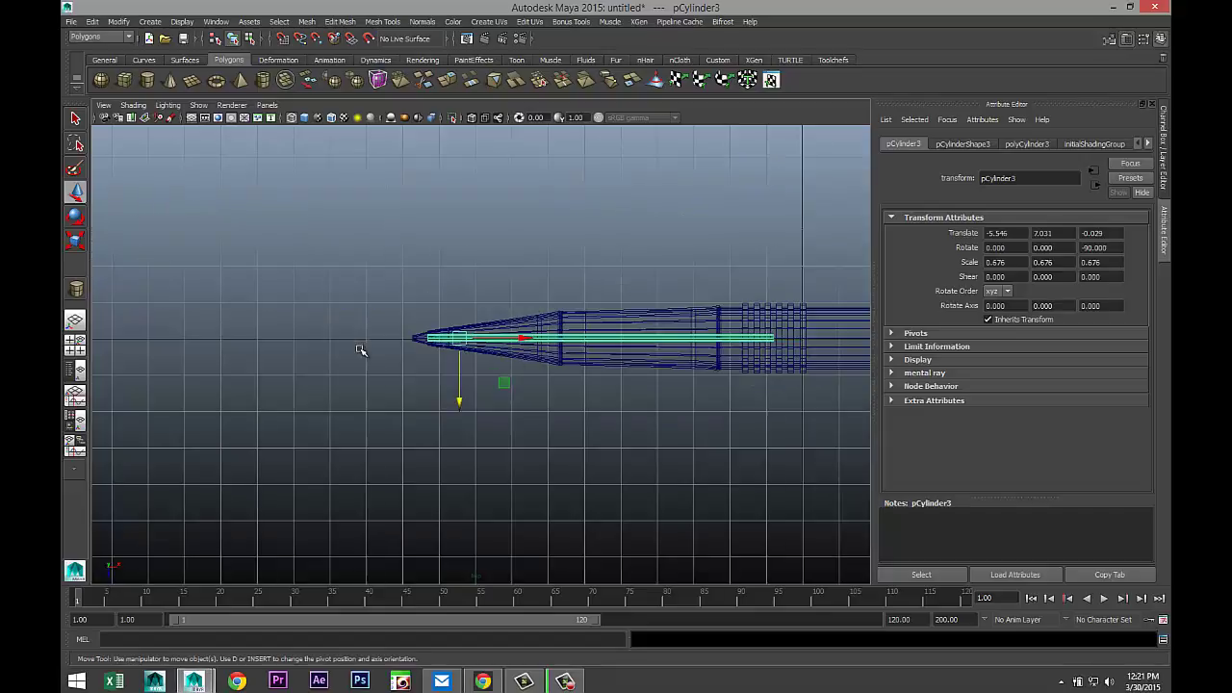
scroll(382, 395, "up", 5)
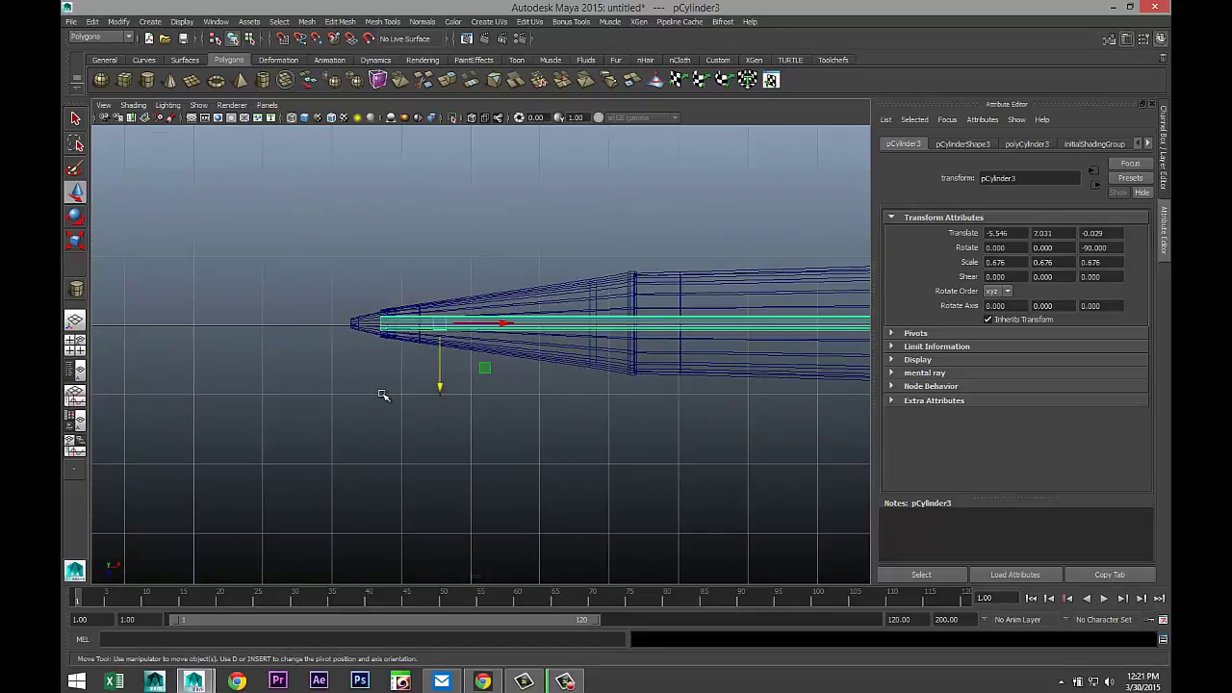
scroll(382, 395, "up", 1)
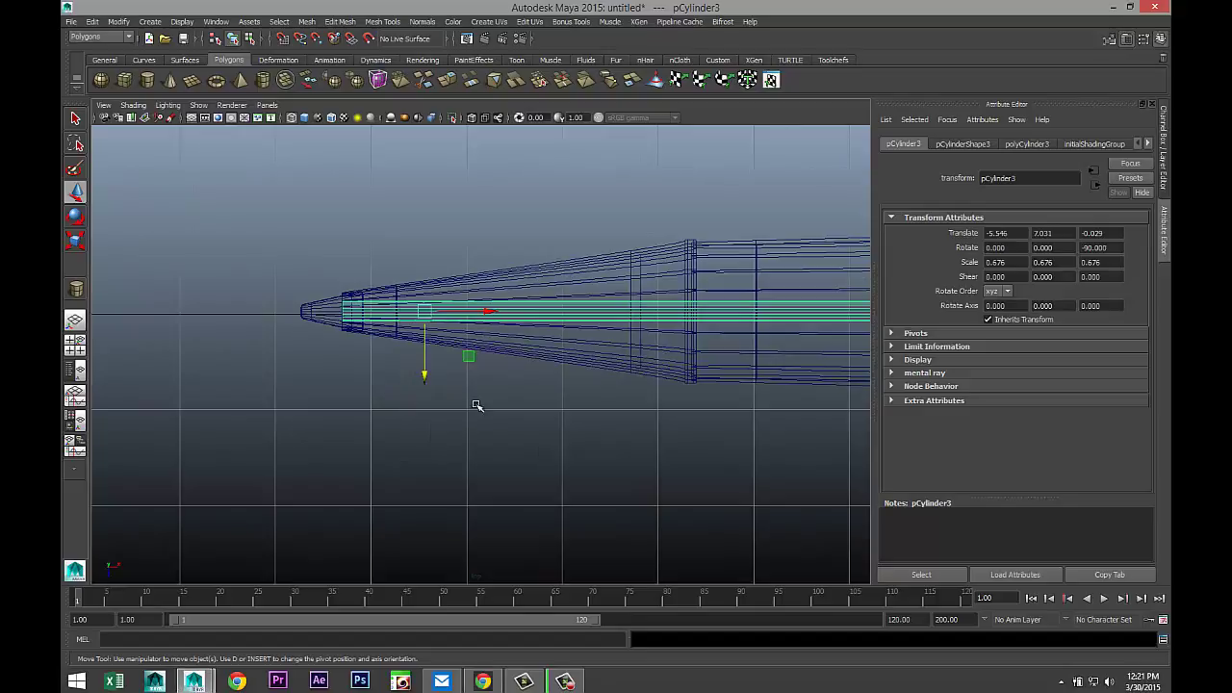
- Select the thin cylinder's rear end vertices and stretch them along X to the start of the pen's end cap
left_click_drag(603, 436, 556, 427, "alt")
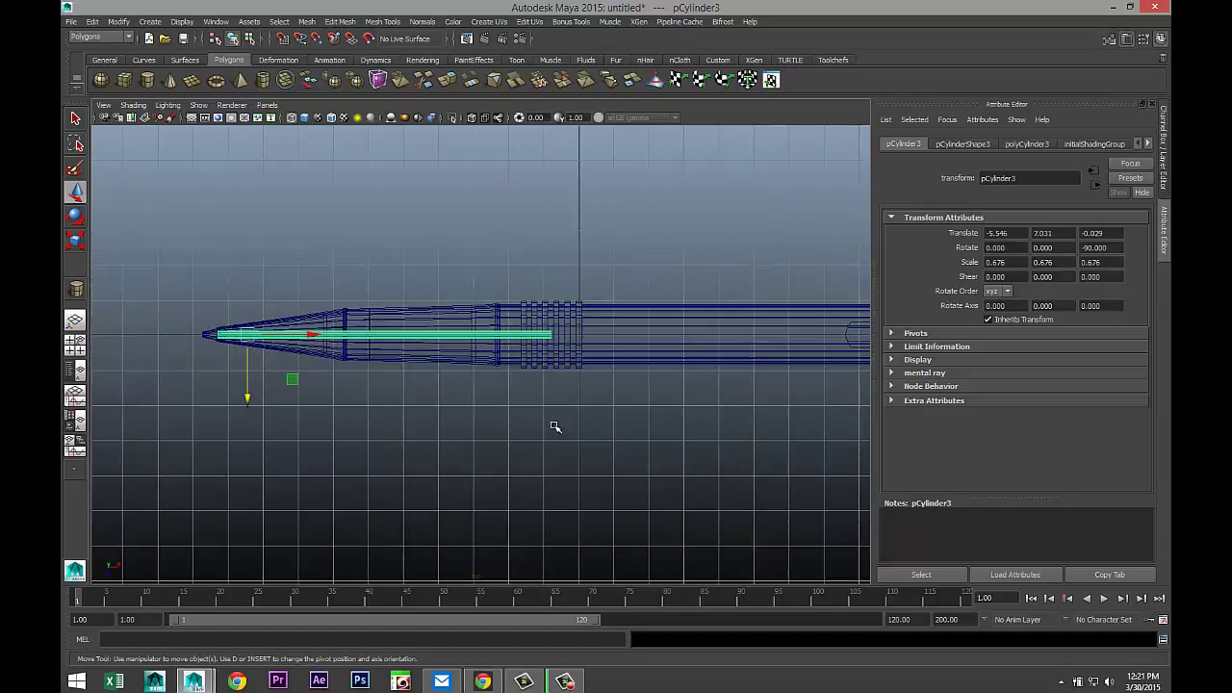
right_click_drag(553, 343, 488, 339)
left_click_drag(488, 339, 654, 416)
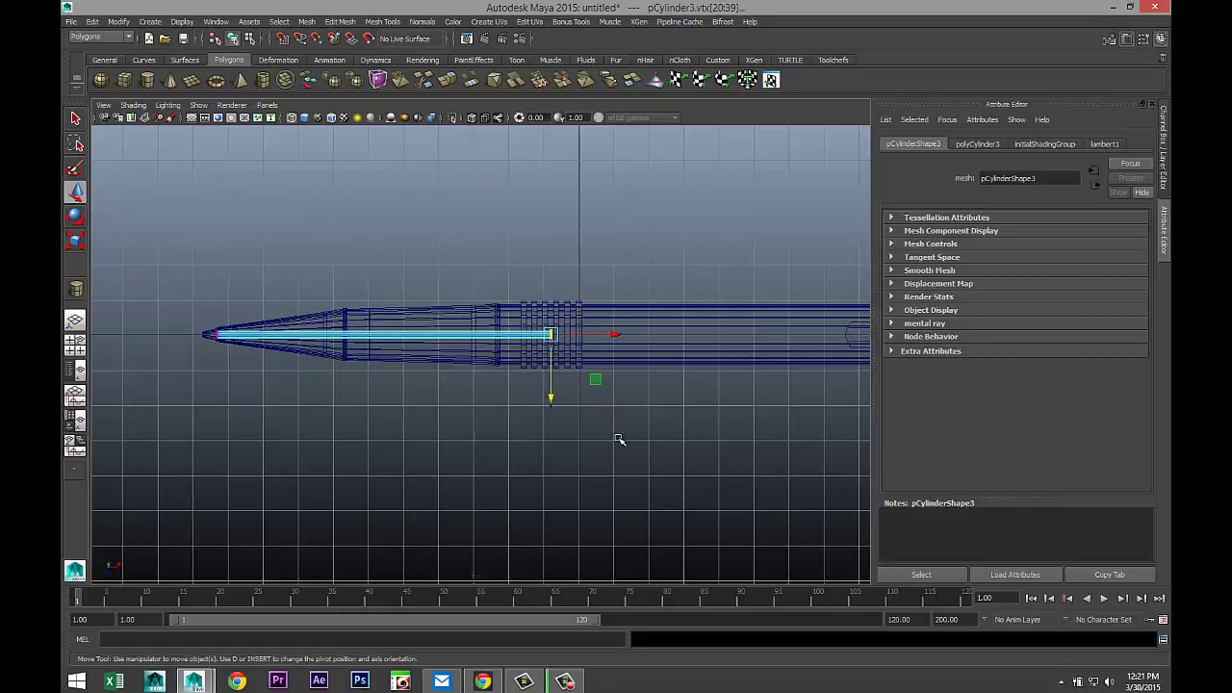
middle_click_drag(619, 440, 191, 439, "alt")
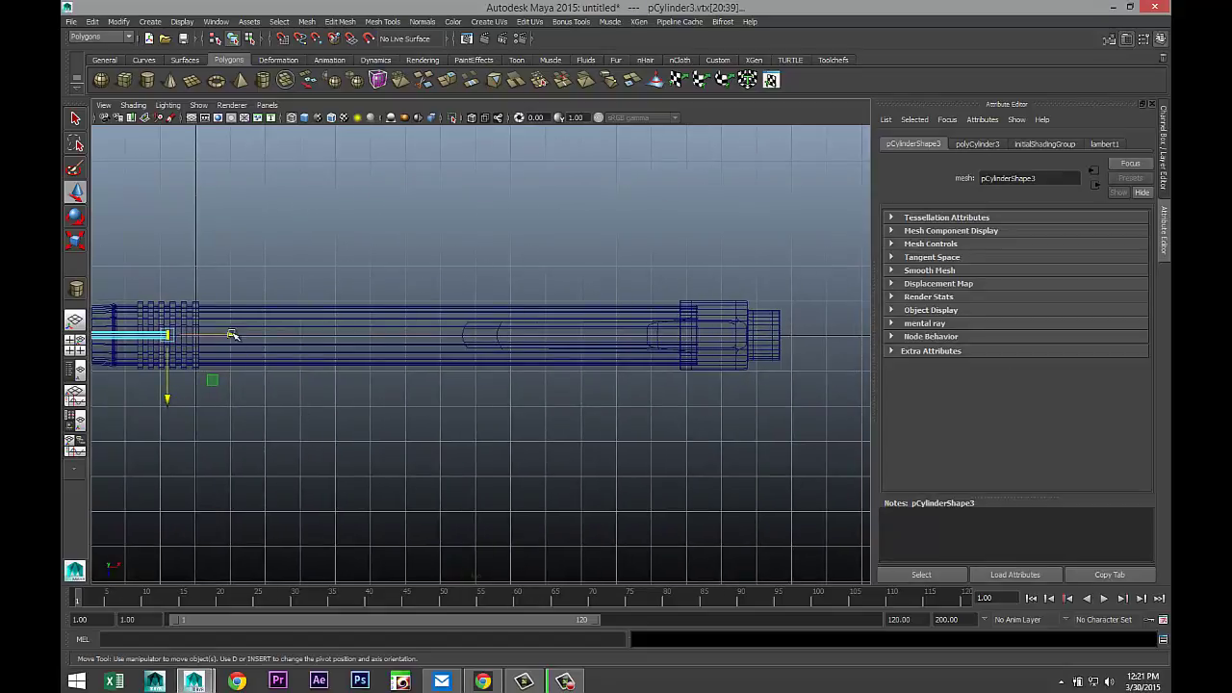
left_click_drag(231, 336, 755, 406)
scroll(390, 433, "down", 2)
scroll(252, 445, "down", 3)
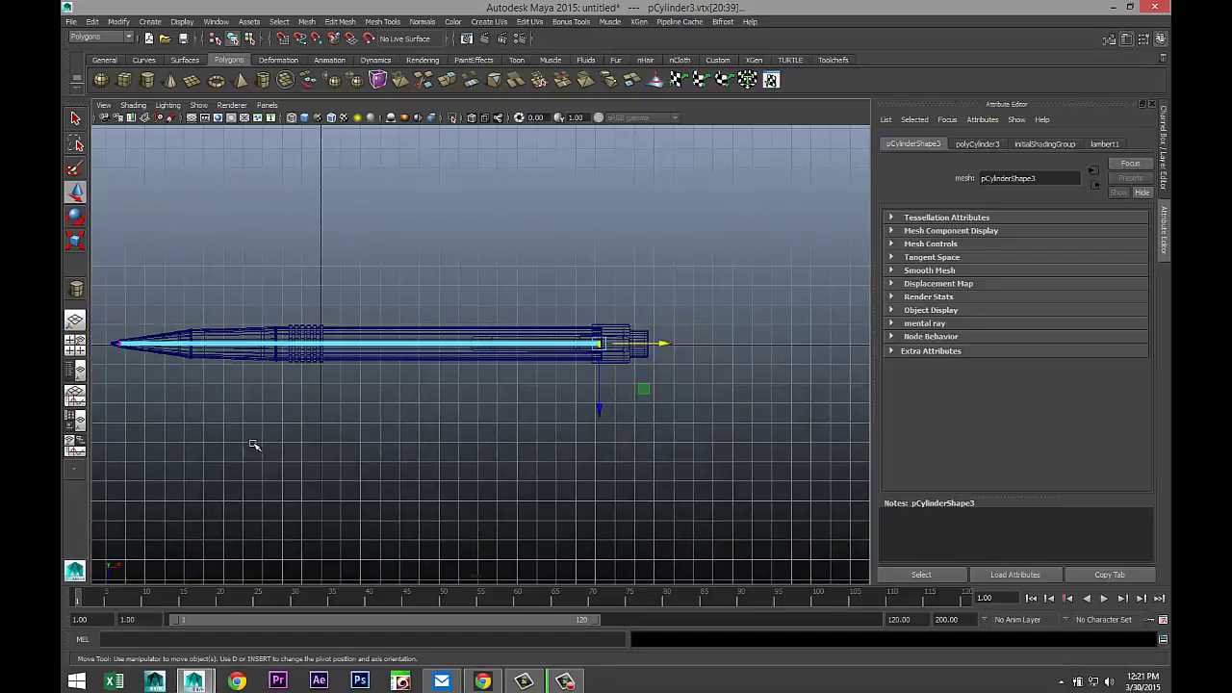
- Return the thin cylinder to object selection and lower it in the side view to Y 0.044, at the barrel's centre
left_click(75, 345)
key("space")
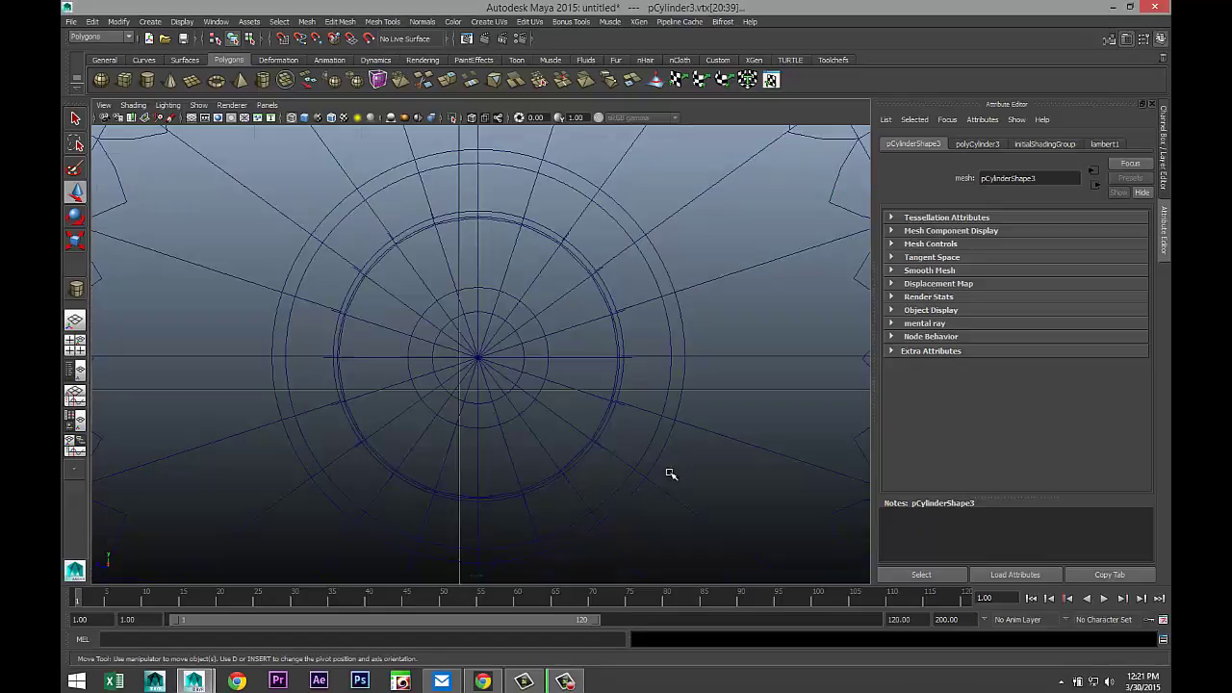
scroll(646, 482, "down", 5)
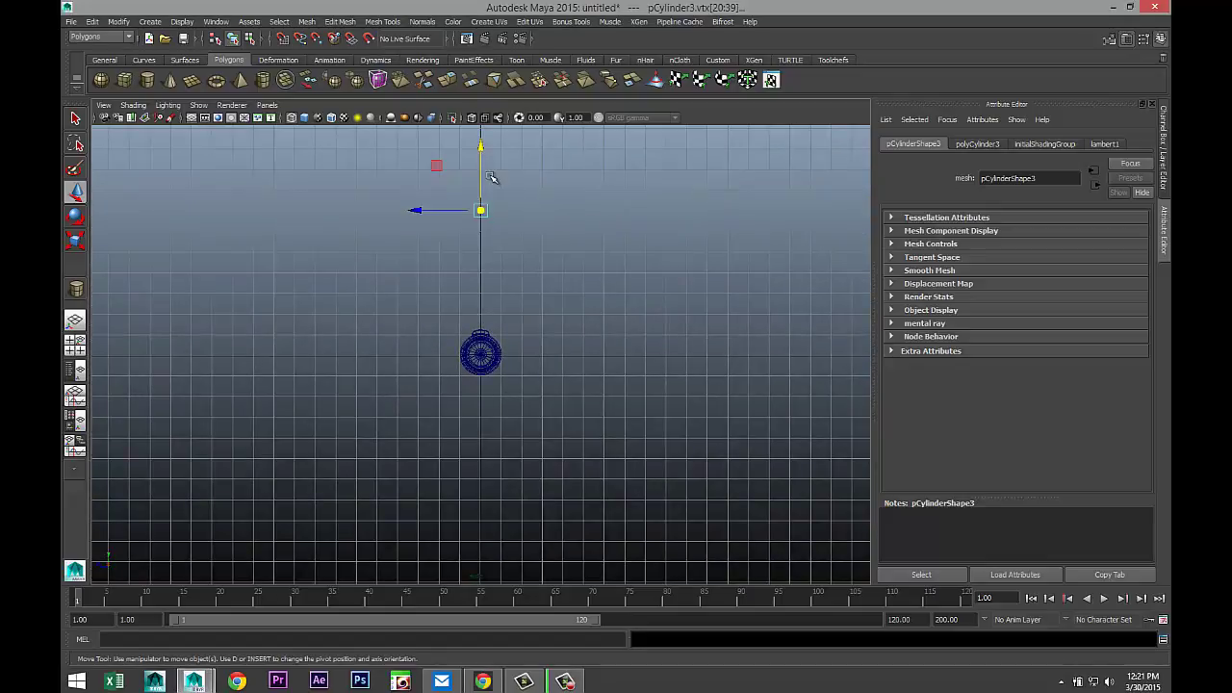
right_click_drag(480, 212, 510, 201)
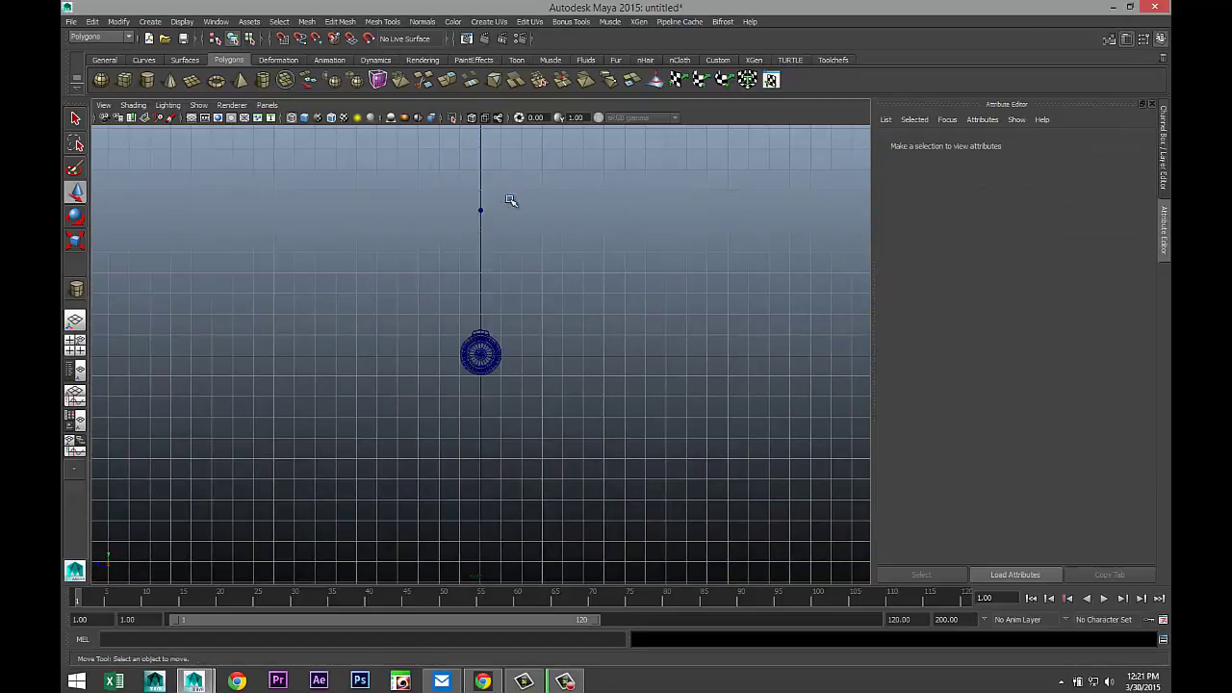
left_click(482, 212)
left_click_drag(482, 146, 497, 311)
scroll(510, 328, "up", 5)
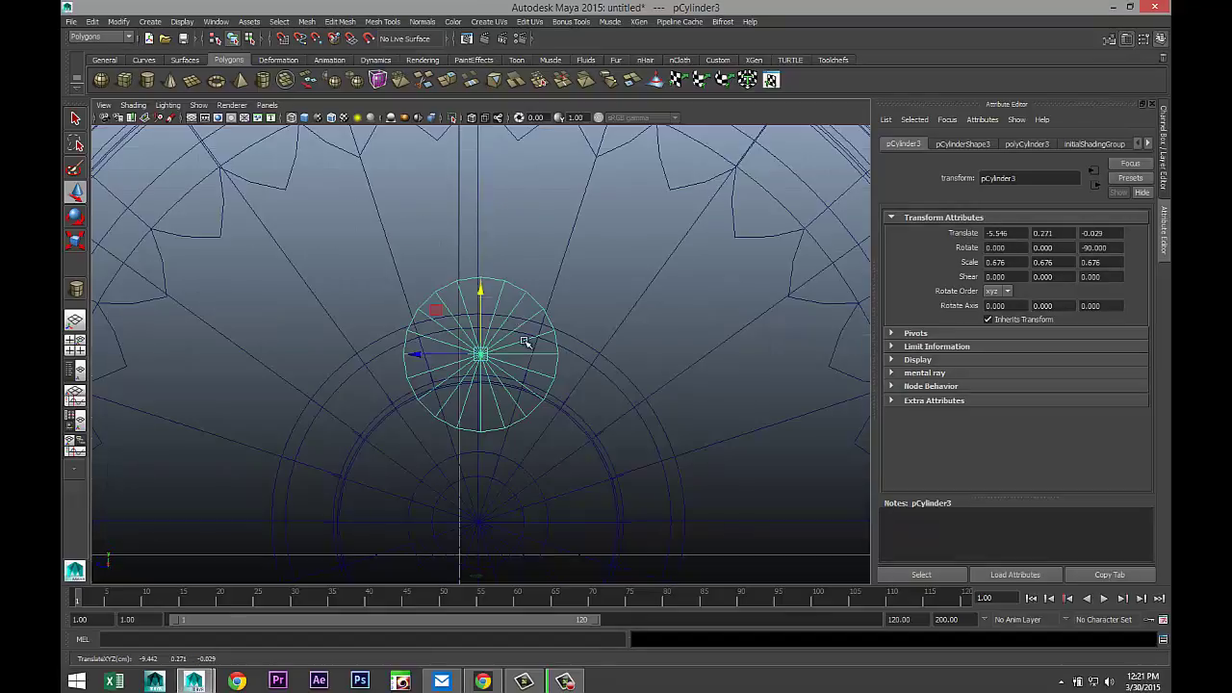
scroll(513, 339, "down", 8)
scroll(510, 342, "up", 6)
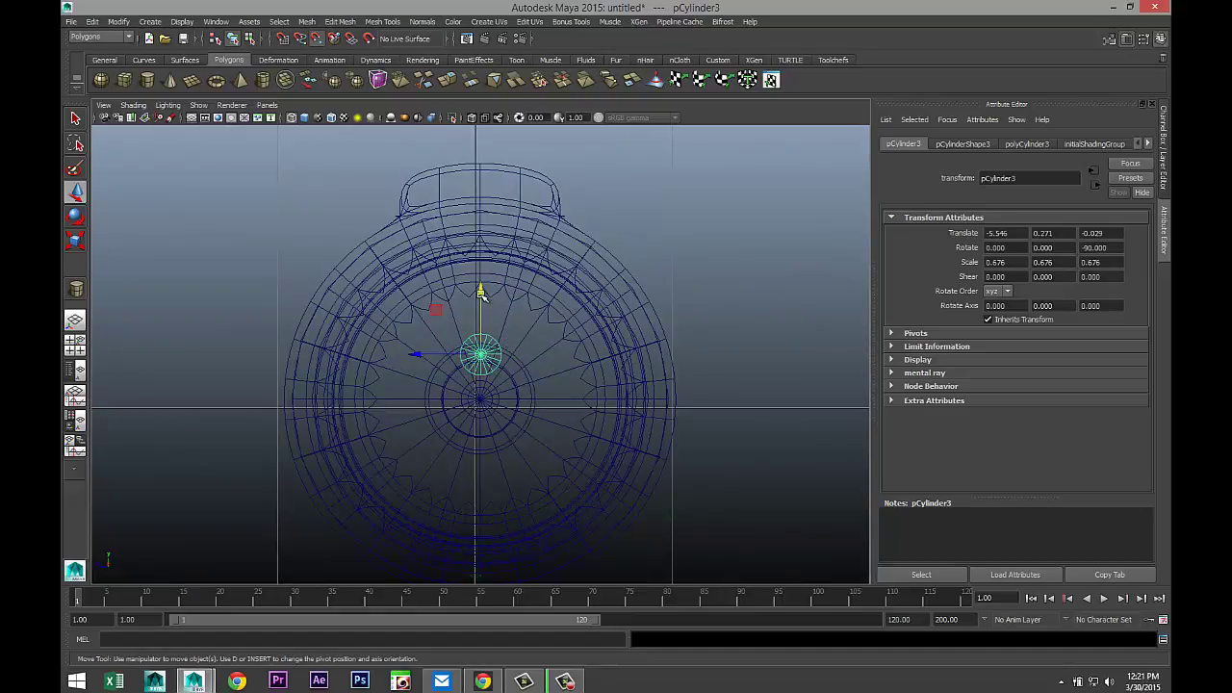
left_click_drag(486, 295, 494, 399)
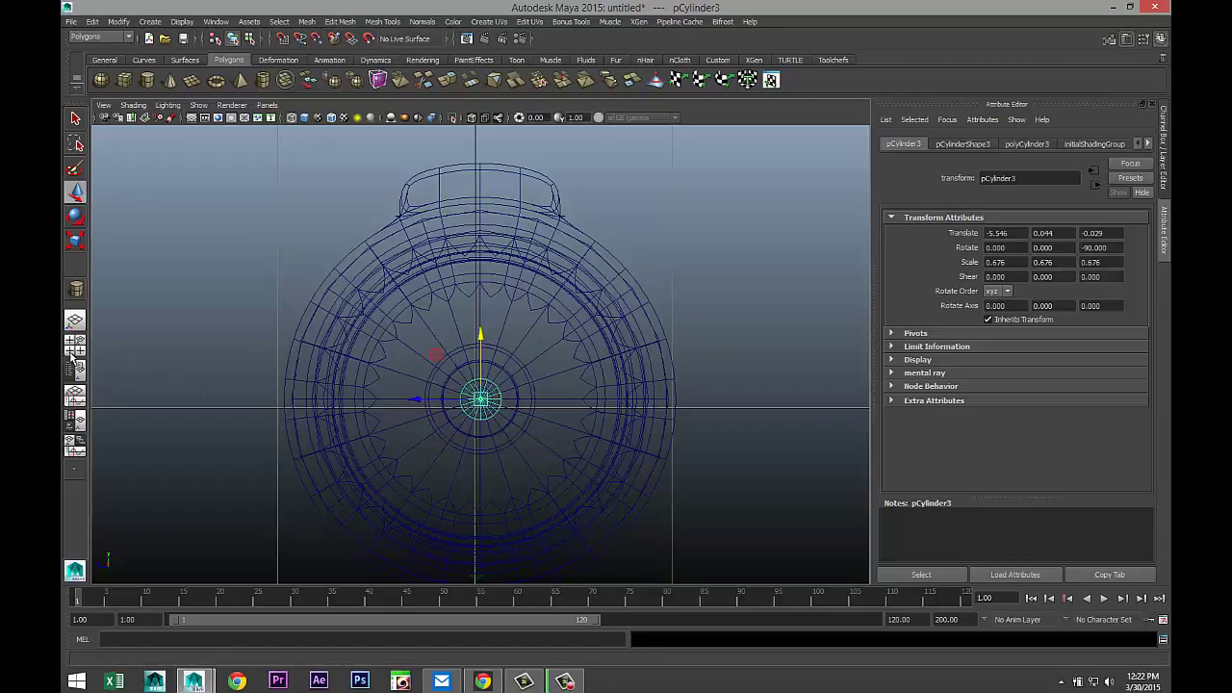
- Assign a new Blinn material to the thin inner cylinder in the perspective wireframe view
key("space")
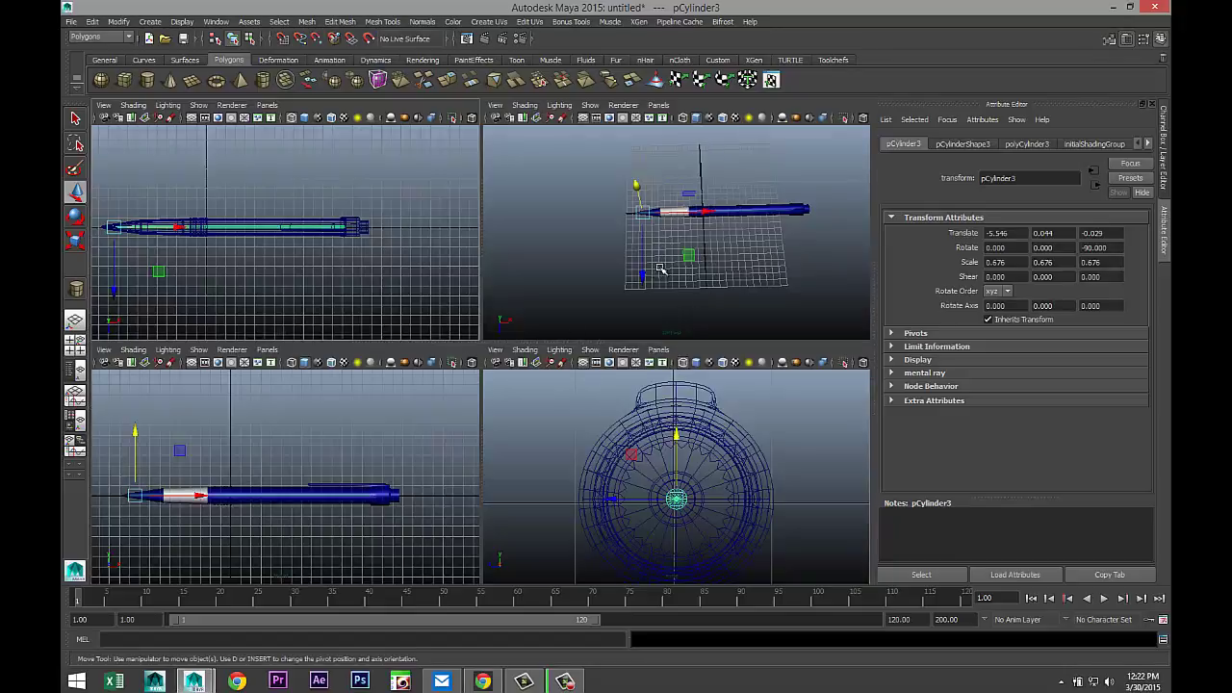
key("space")
scroll(578, 332, "up", 5)
left_click_drag(498, 366, 542, 317, "alt")
key("4")
scroll(531, 316, "up", 8)
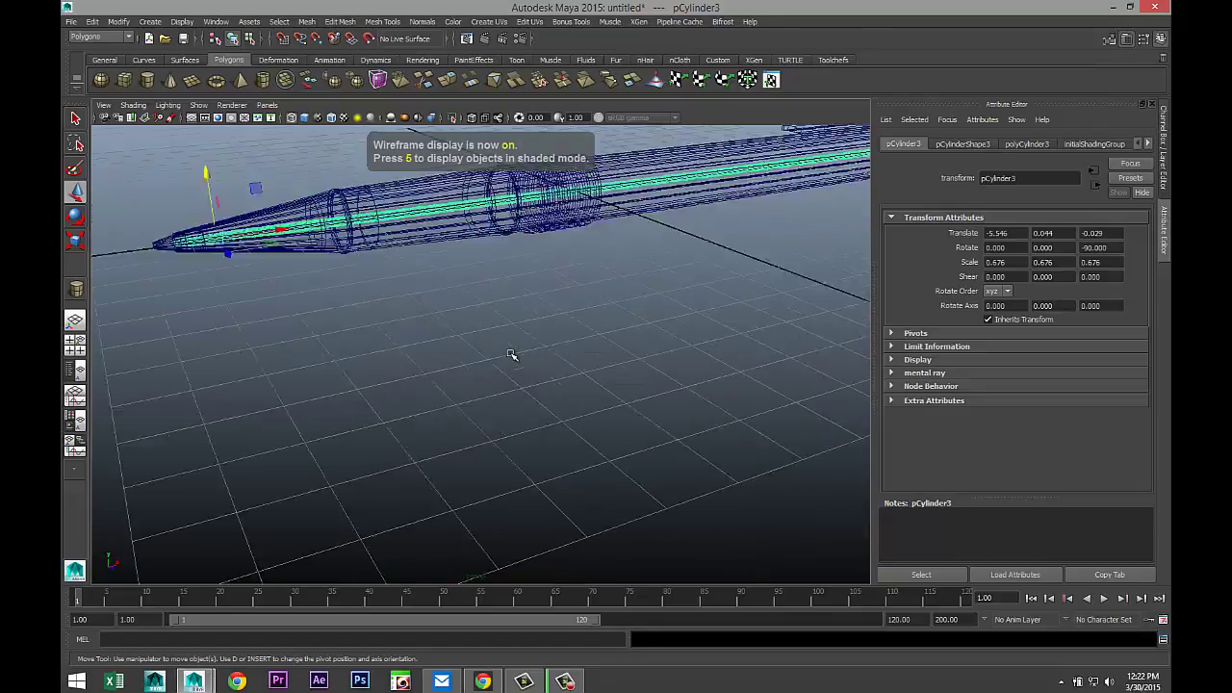
scroll(481, 302, "down", 3)
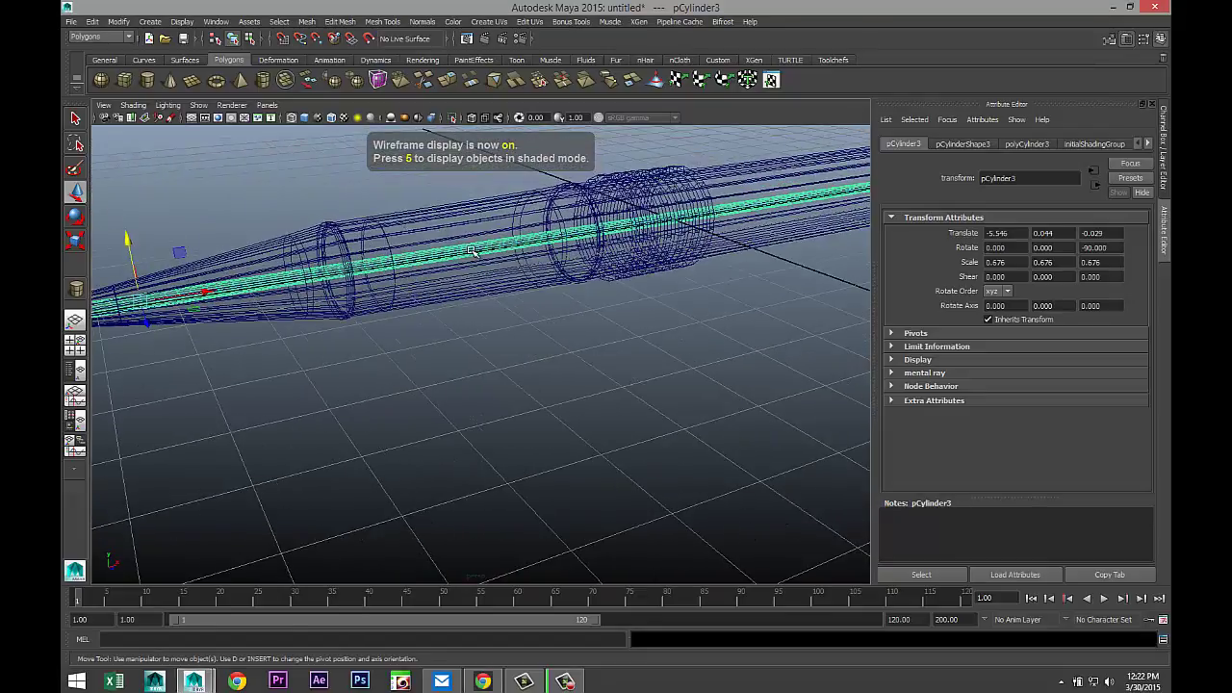
right_click_drag(472, 250, 500, 508)
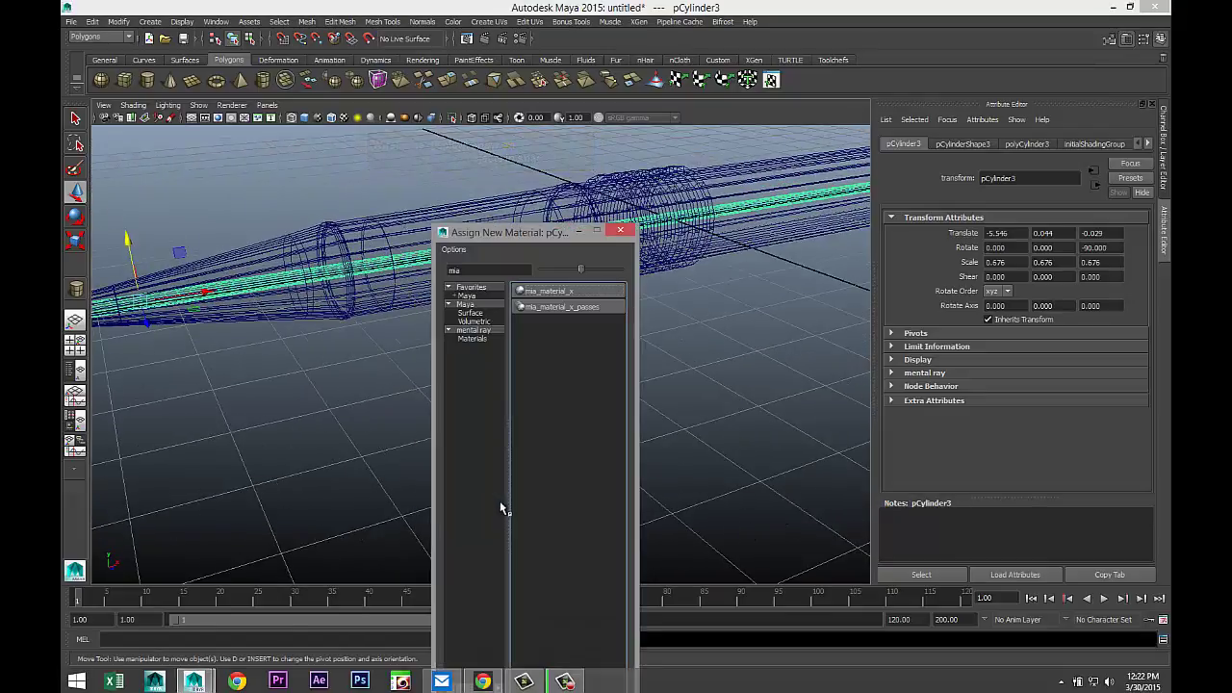
left_click_drag(465, 270, 297, 270)
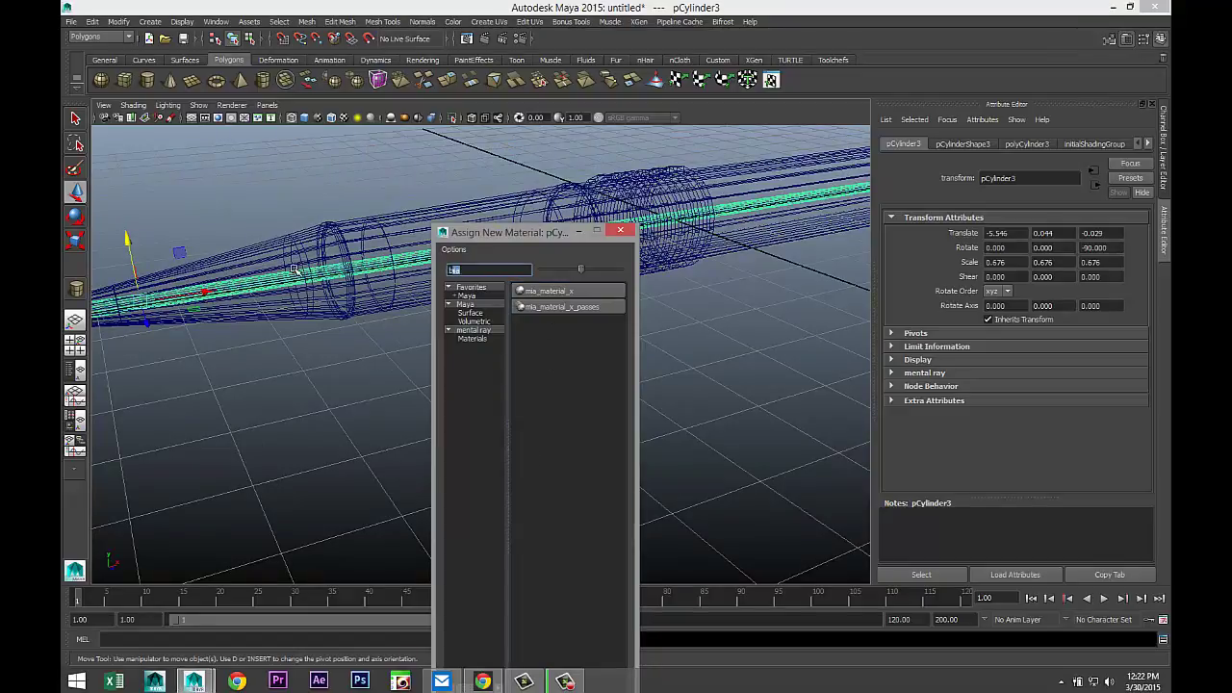
type("bli")
left_click(551, 290)
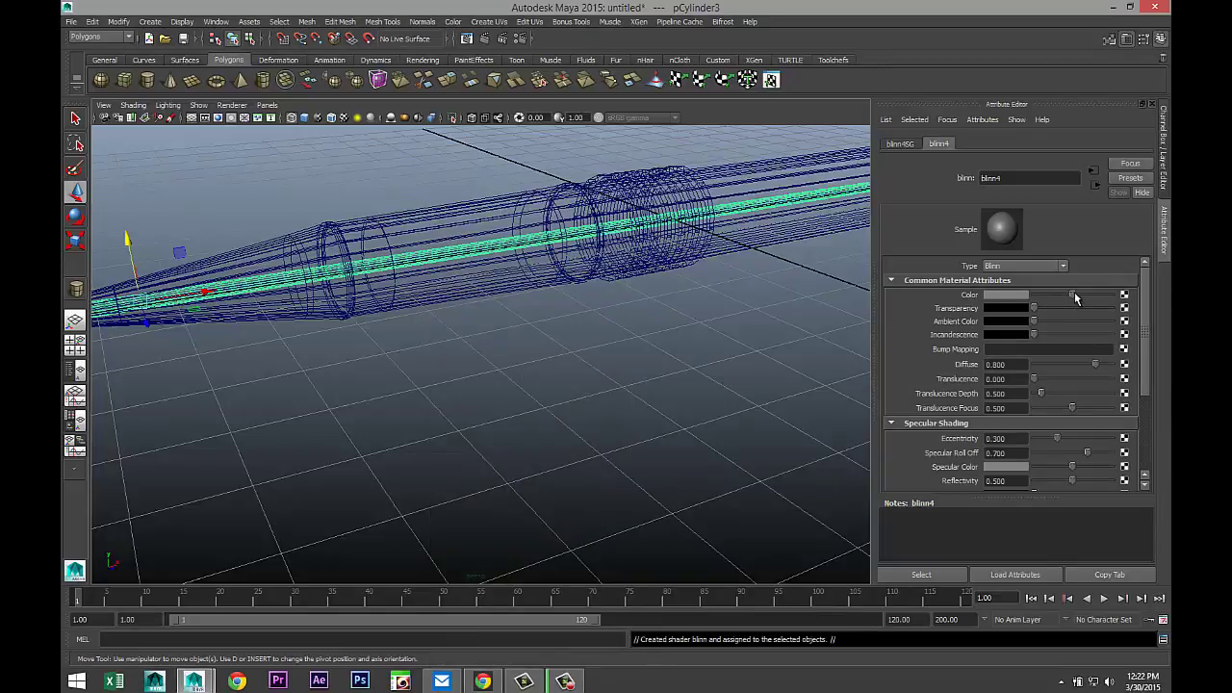
- Darken the inner cylinder's Blinn colour to dark grey, deselect it, and inspect the pen in shaded display
left_click_drag(1073, 299, 1058, 298)
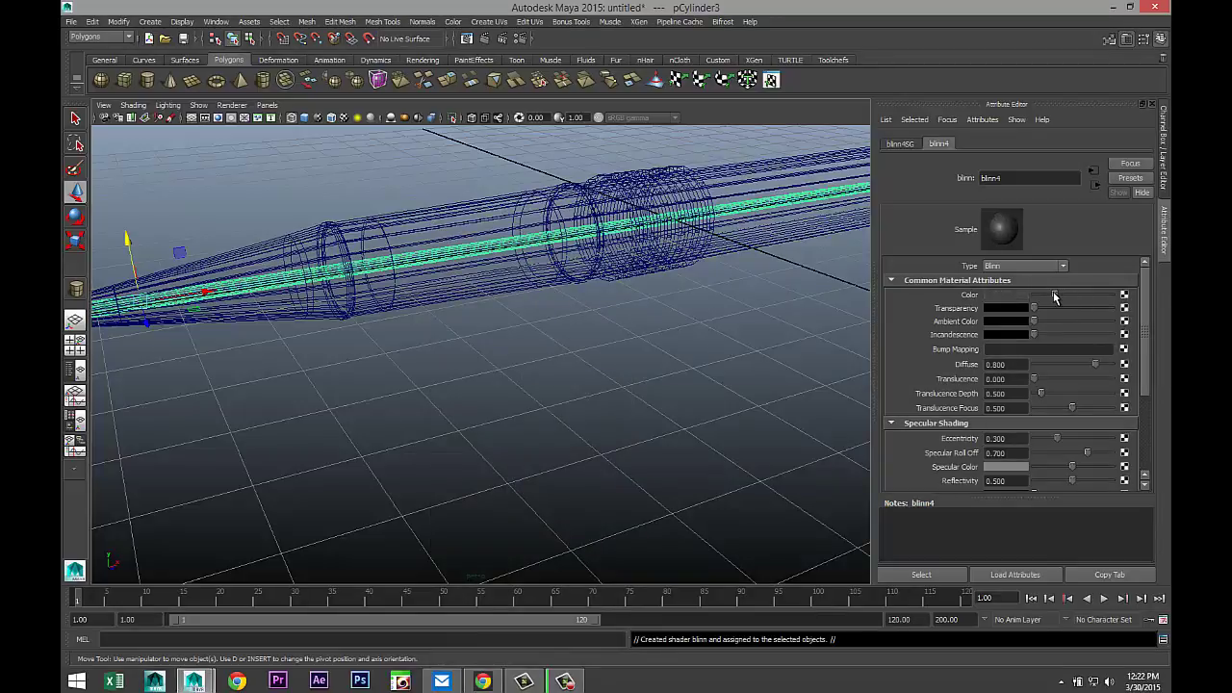
left_click(537, 408)
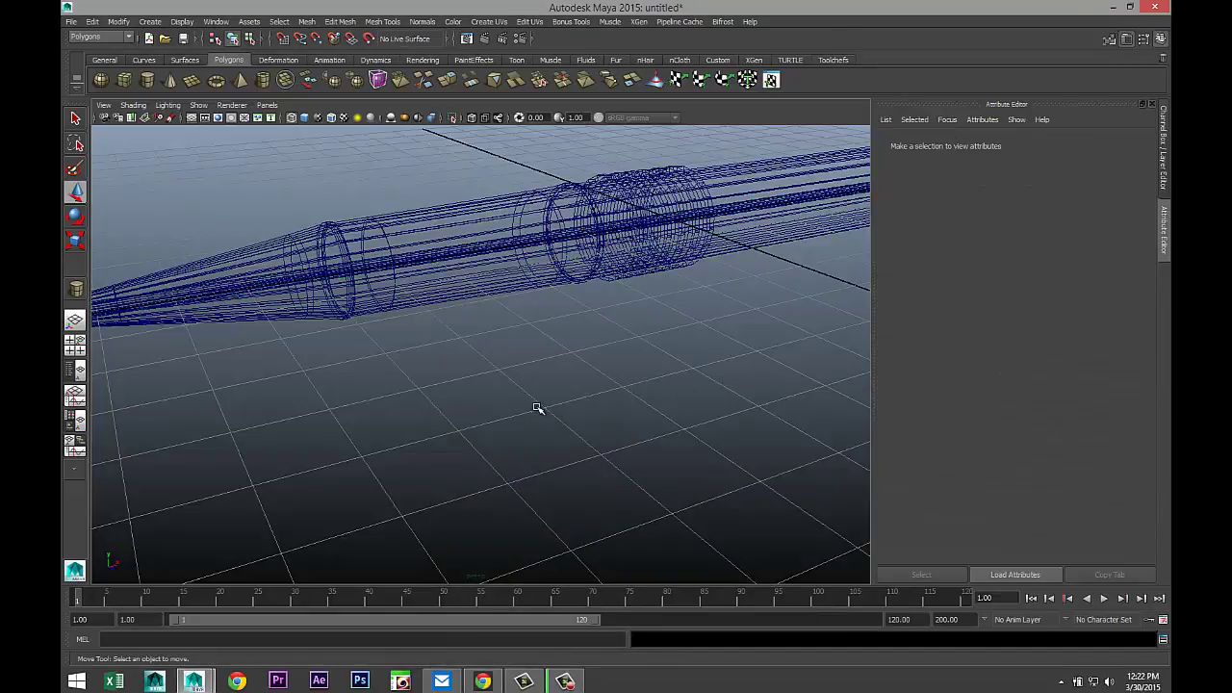
right_click_drag(537, 407, 479, 423, "alt")
key("5")
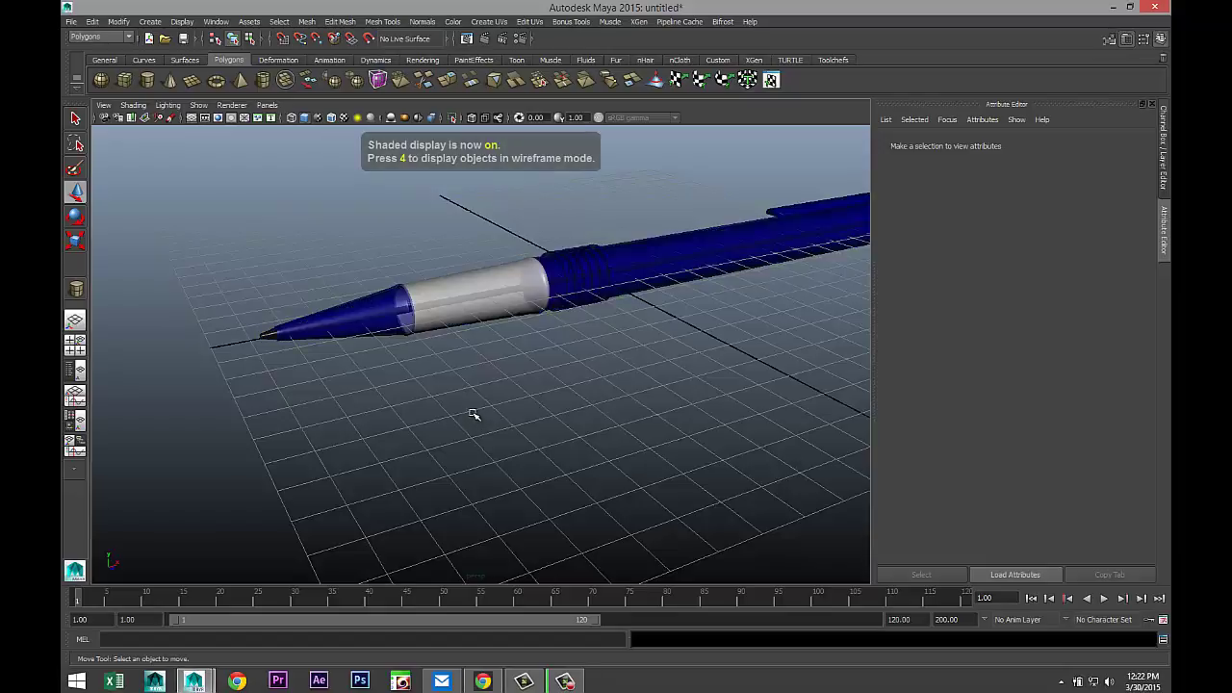
scroll(477, 413, "up", 3)
mouse_move(510, 355)
left_mouse_down("alt")
mouse_move(622, 343)
mouse_move(575, 390)
mouse_move(579, 381)
left_mouse_up("alt")
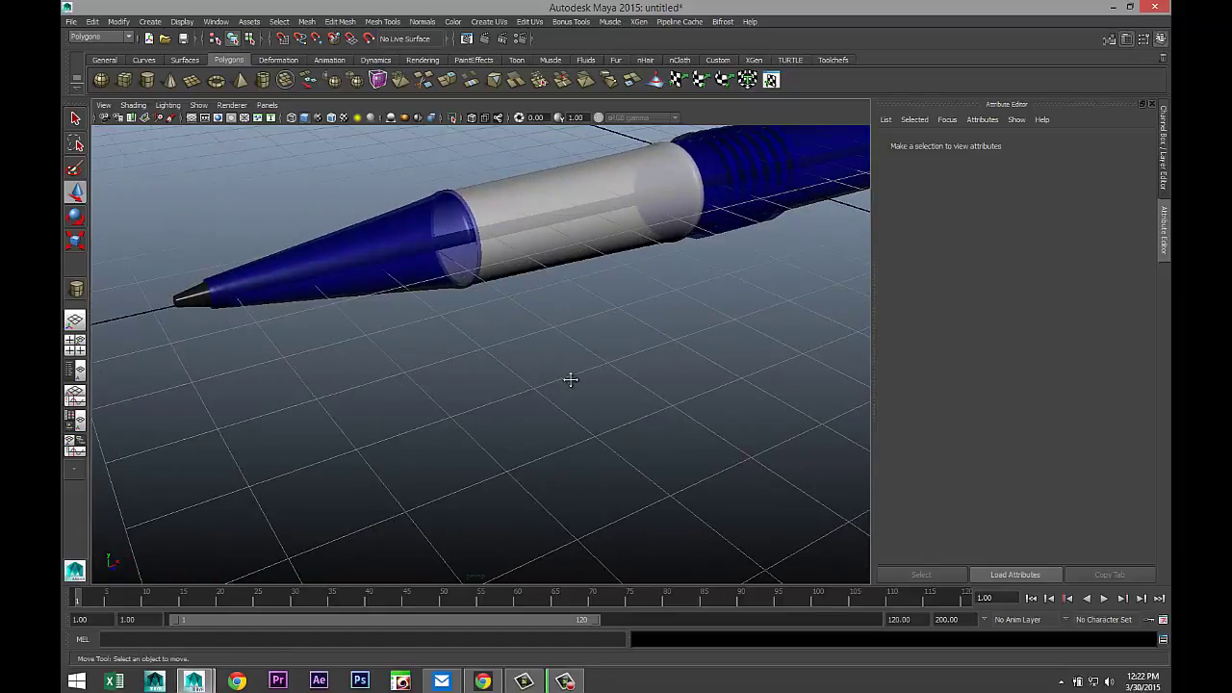
middle_click_drag(569, 377, 596, 388, "alt")
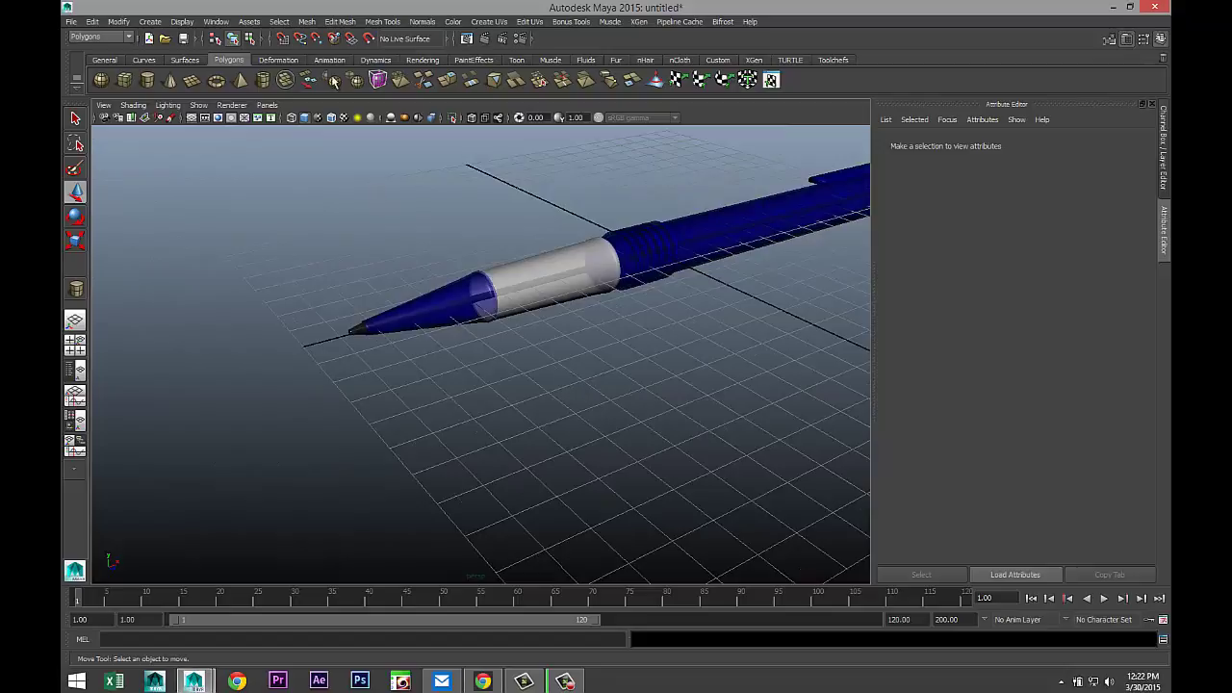
- Create a polygon helix beside the front of the pen, about 4.39 high and 0.37 wide with a 0.010 section radius
left_click(150, 22)
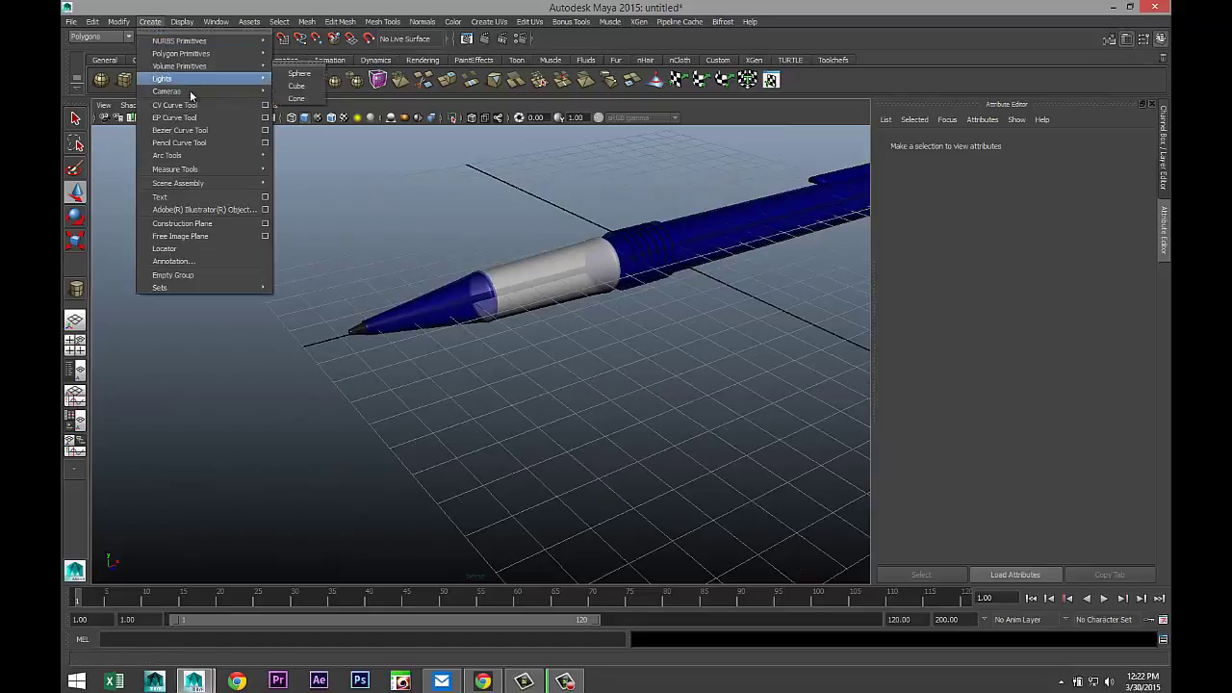
mouse_move(191, 55)
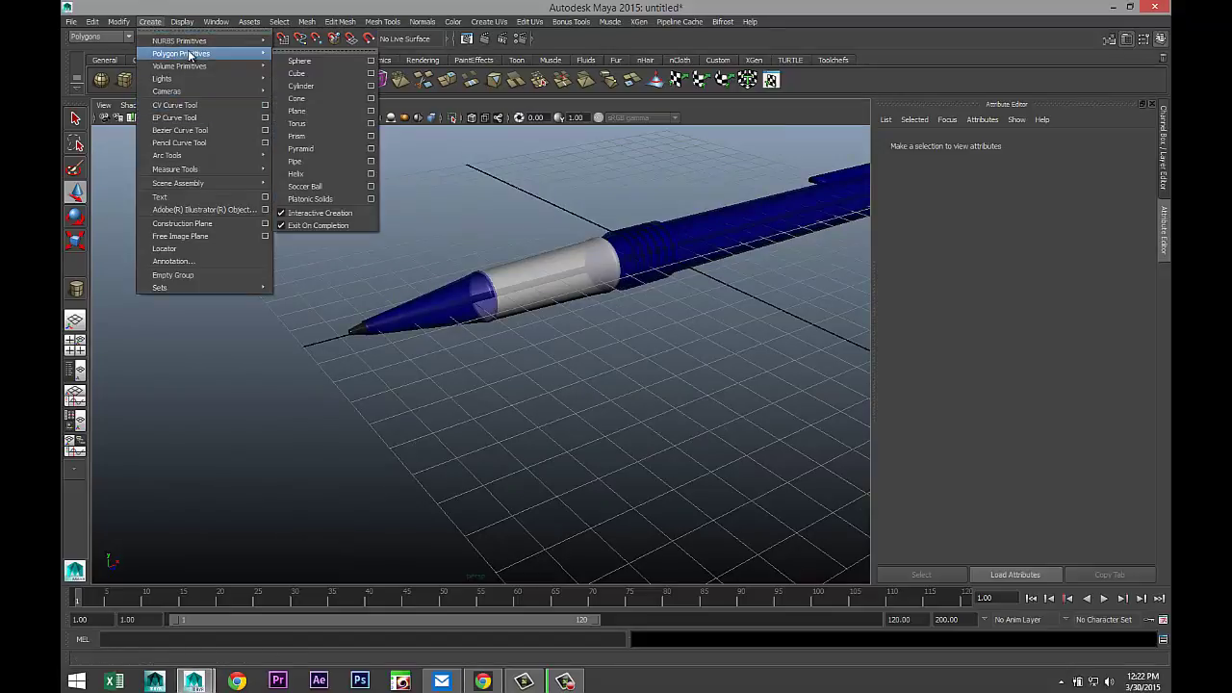
left_click(327, 172)
left_click_drag(626, 405, 643, 404)
left_click_drag(643, 405, 673, 205)
left_click_drag(738, 344, 737, 352)
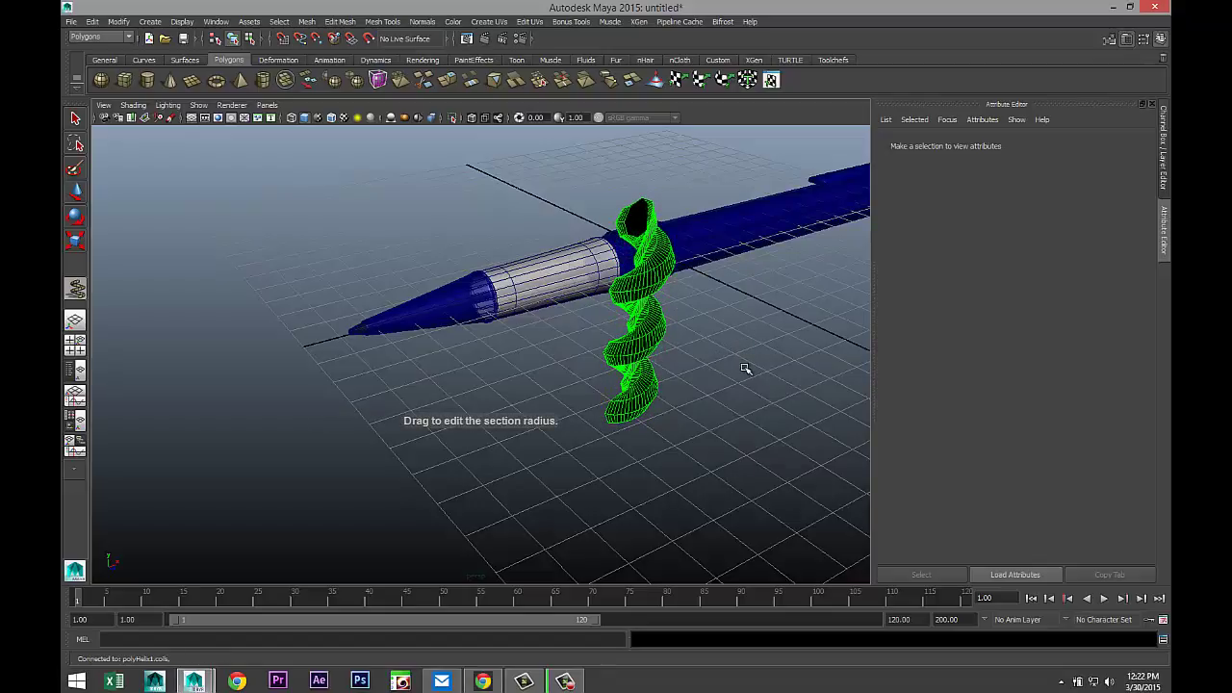
key("a")
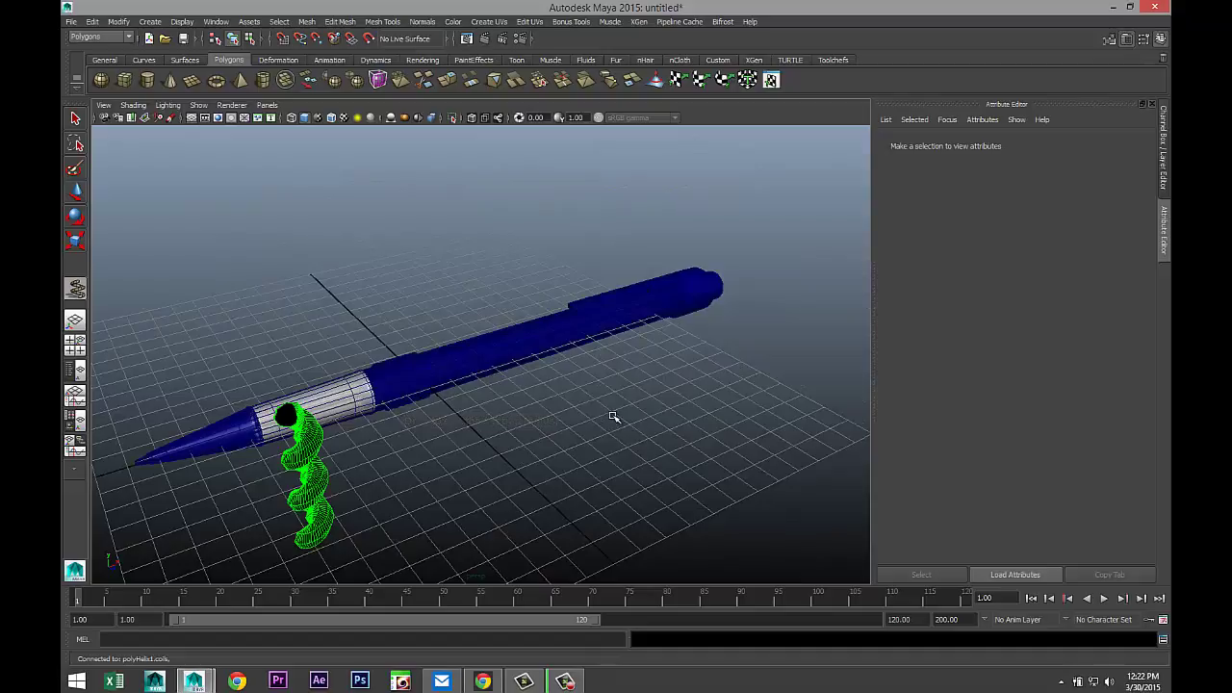
key("ctrl+a")
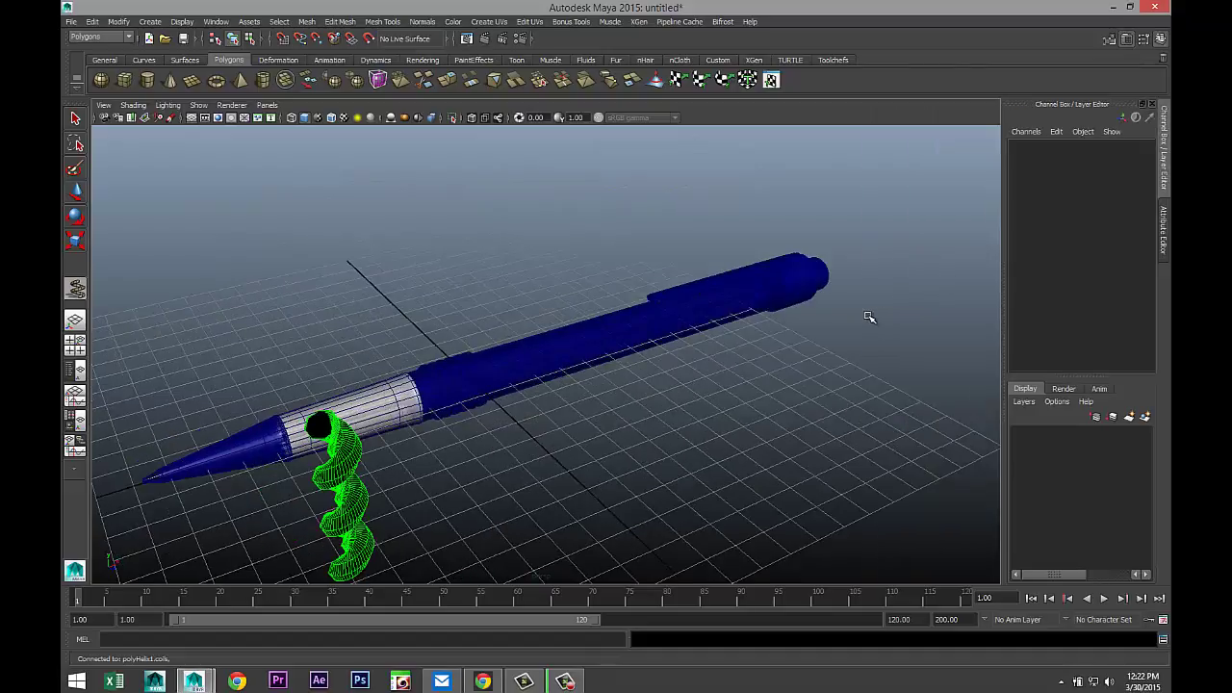
right_click(347, 459)
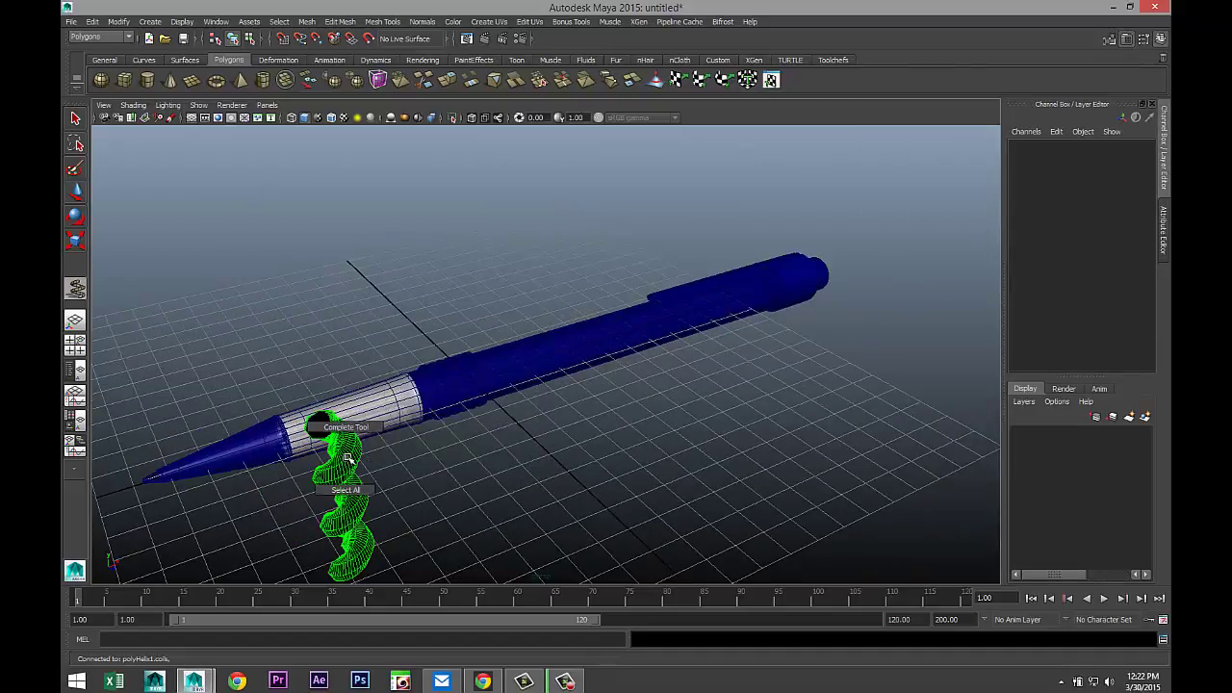
key("Return")
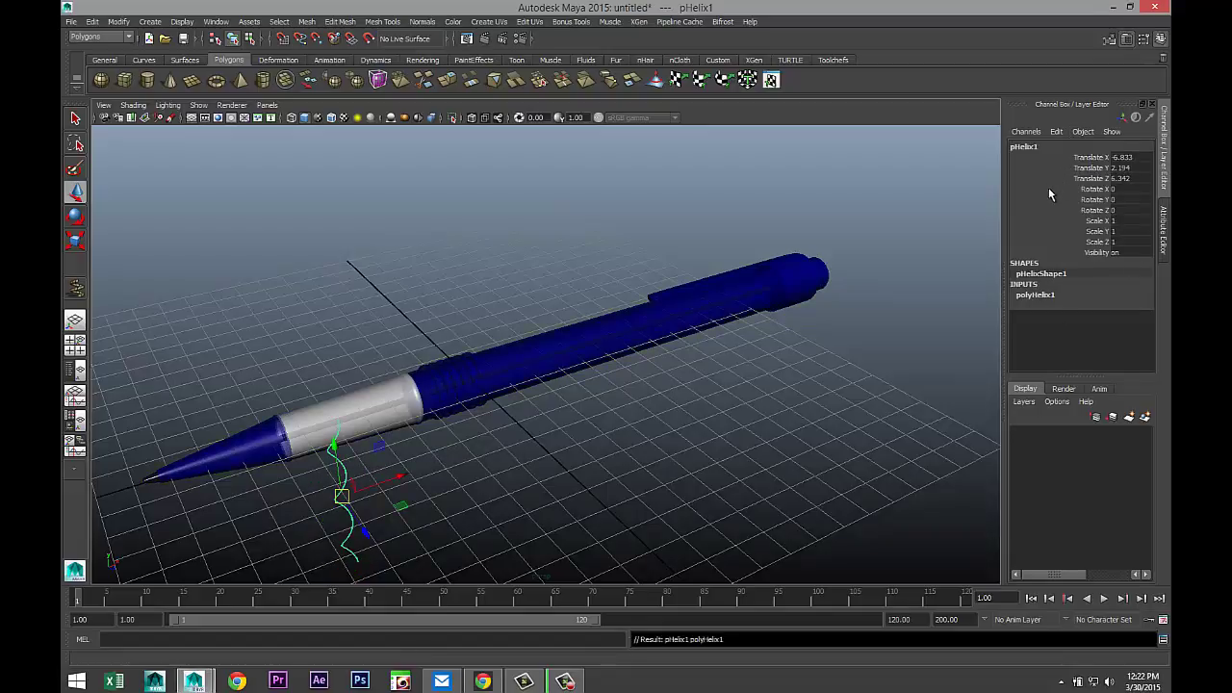
- Set the helix's number of coils to 30 in its construction history
key("ctrl+a")
left_click(1004, 145)
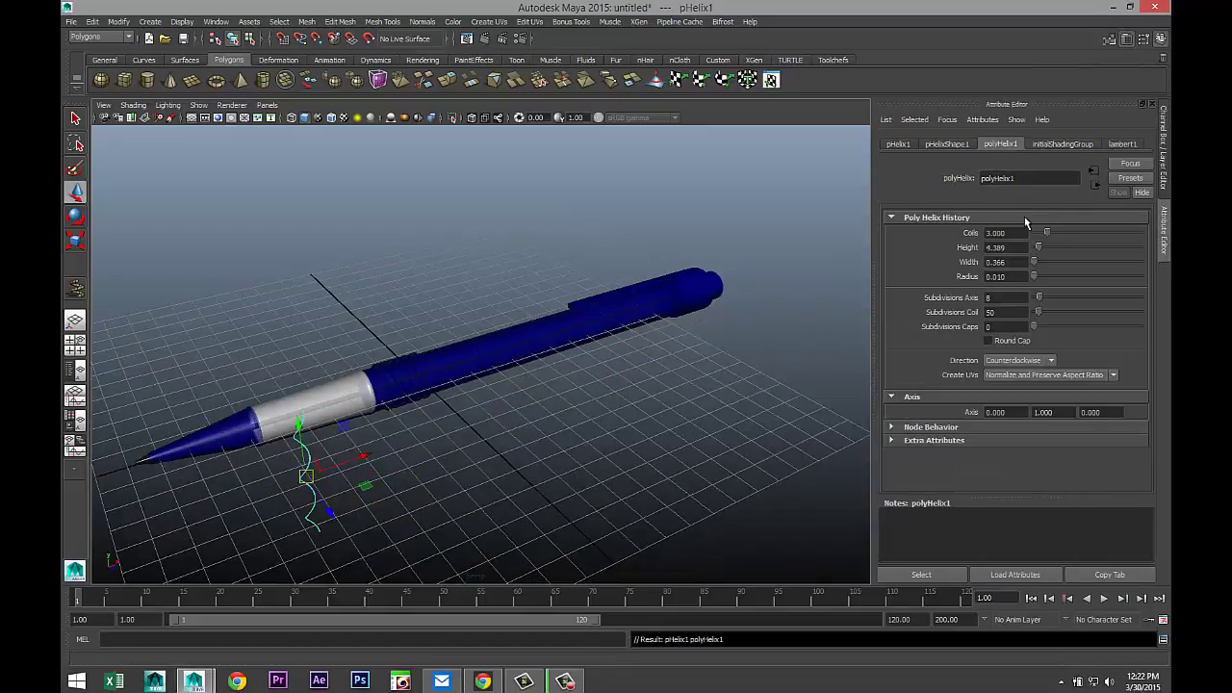
left_click(1004, 299)
left_click(1020, 233)
type("30")
key("Return")
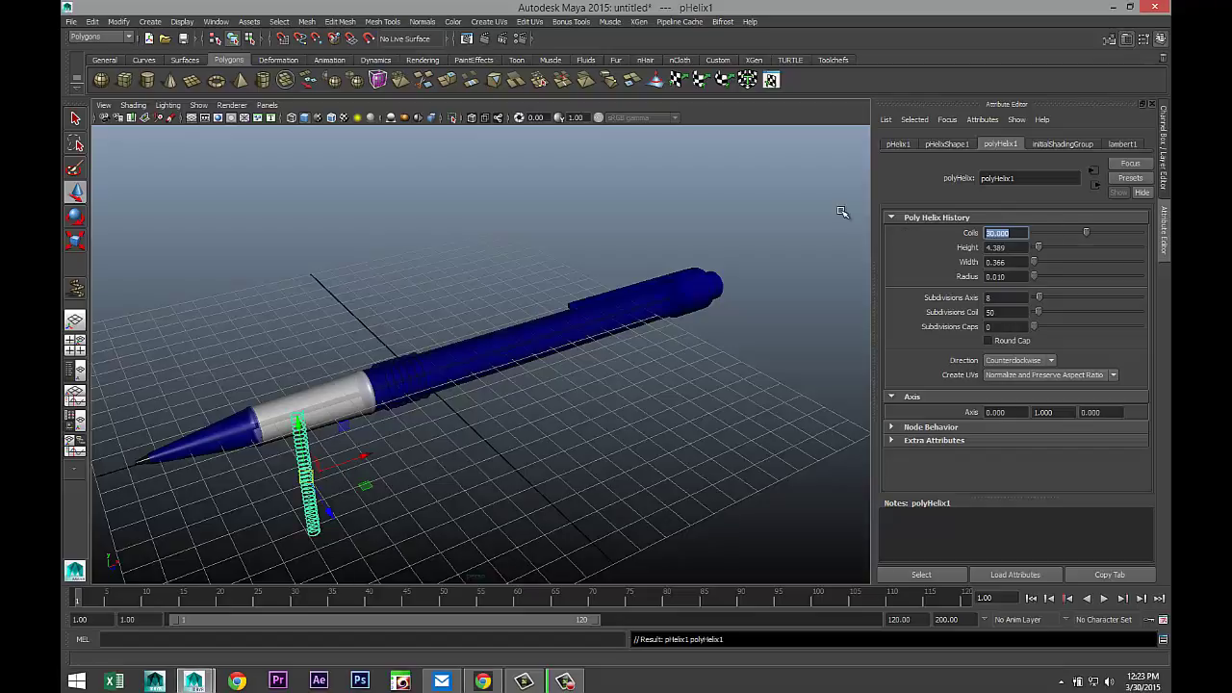
- Reduce the helix's height to about 2.494 and increase its width to about 0.631, keeping the section radius at 0.010
left_click_drag(531, 410, 569, 398, "alt")
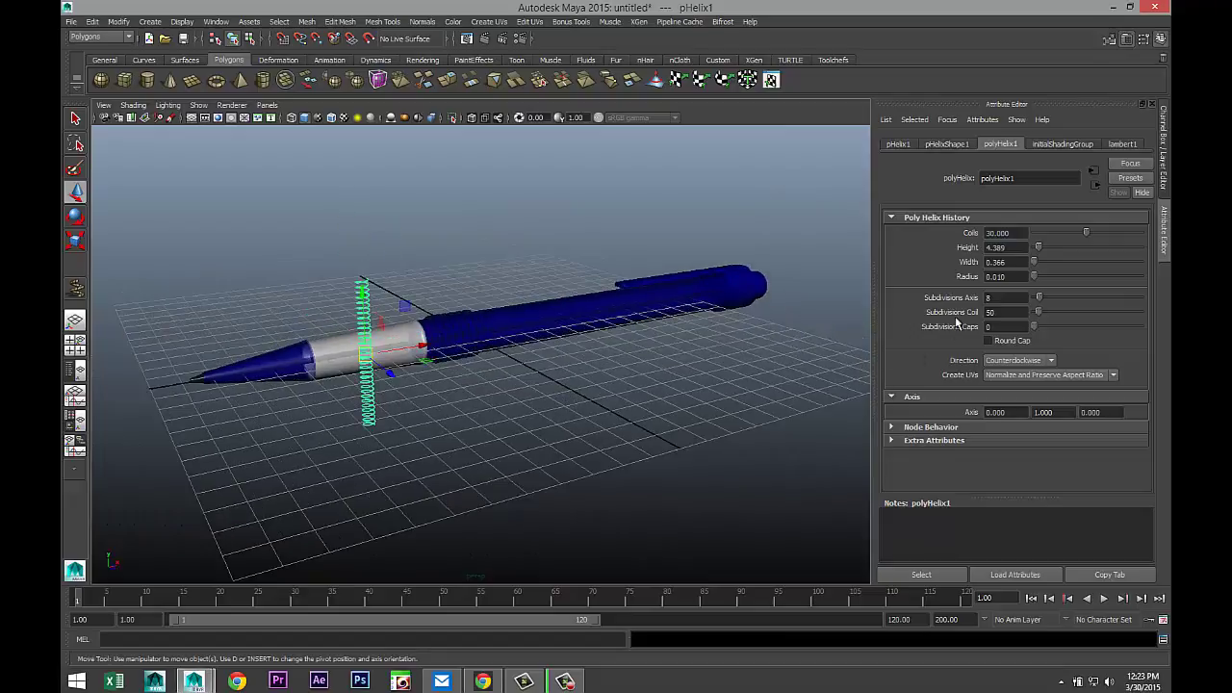
left_click_drag(1040, 251, 1035, 266)
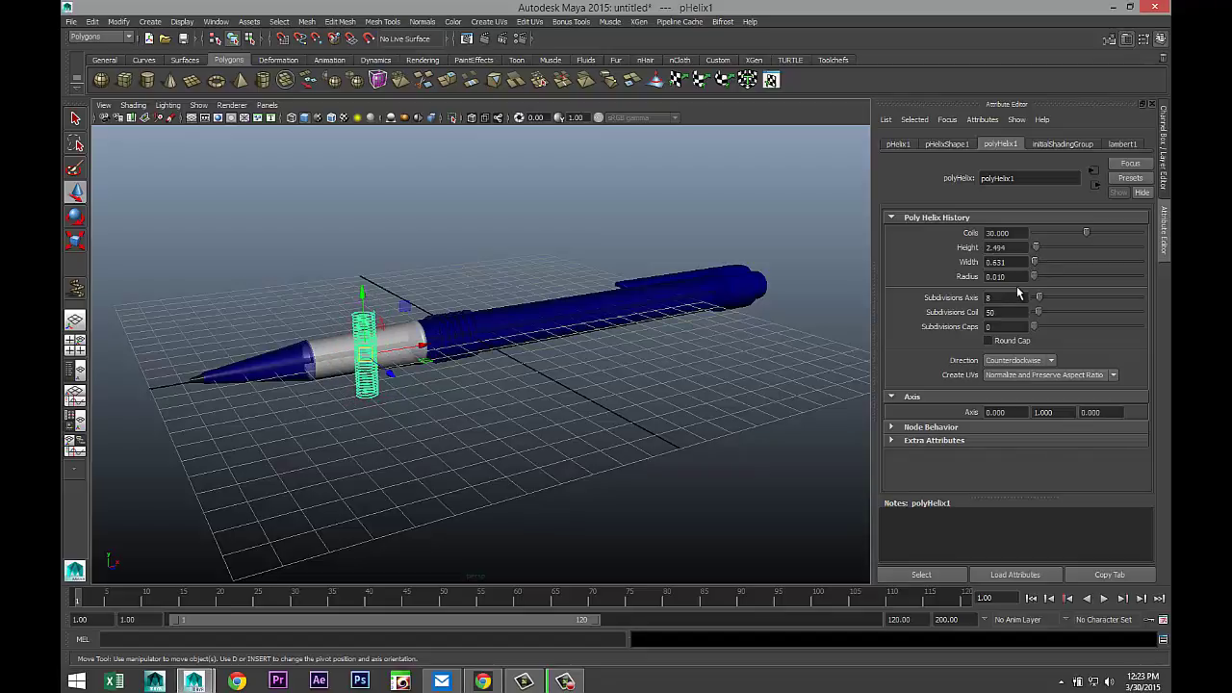
left_click_drag(1035, 276, 1035, 278)
scroll(536, 391, "down", 2)
scroll(535, 387, "up", 3)
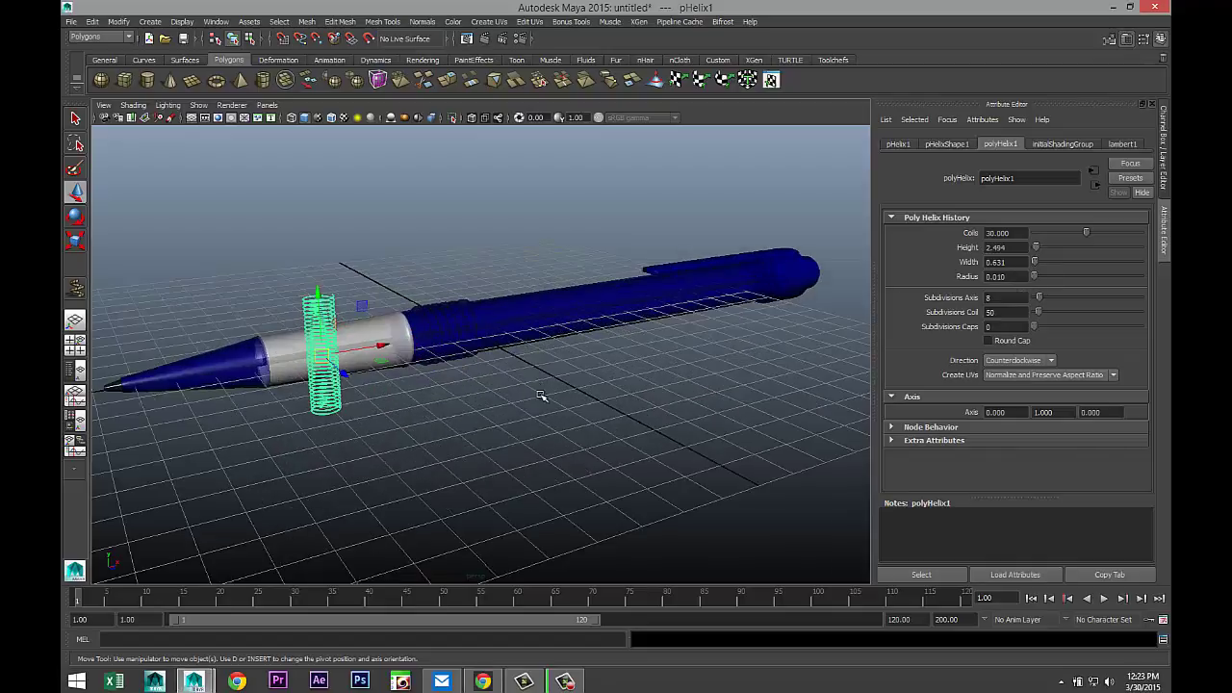
- Rotate the helix -90 degrees about Z so that it lies parallel to the pen
left_click_drag(539, 393, 517, 421, "alt")
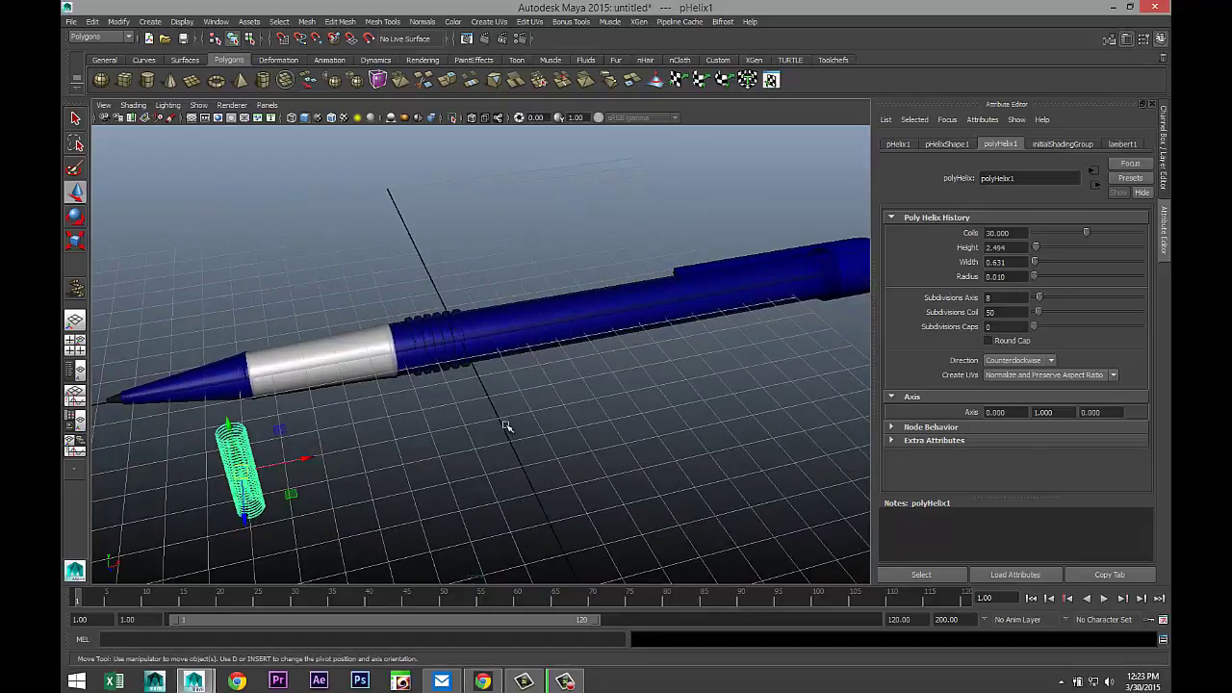
key("e")
left_click_drag(274, 433, 324, 490)
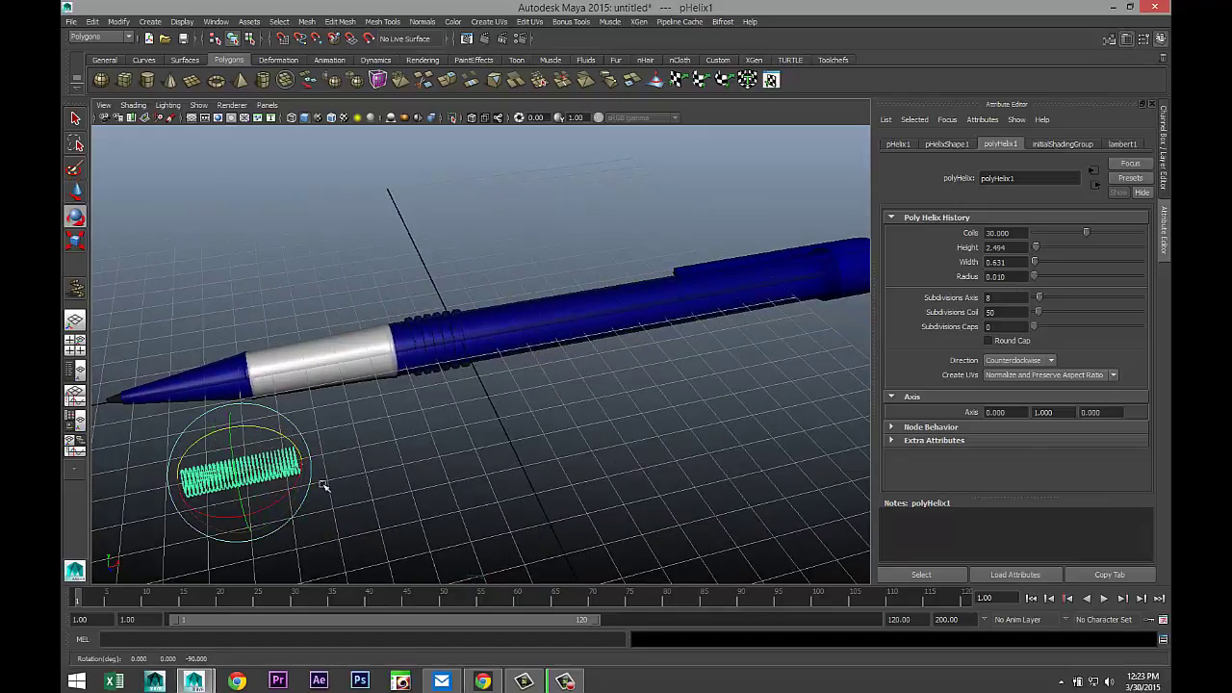
- Move the helix in the top view into the pen's conical tip, to about X -7.967 and Z -0.023
left_click(74, 354)
key("space")
key("w")
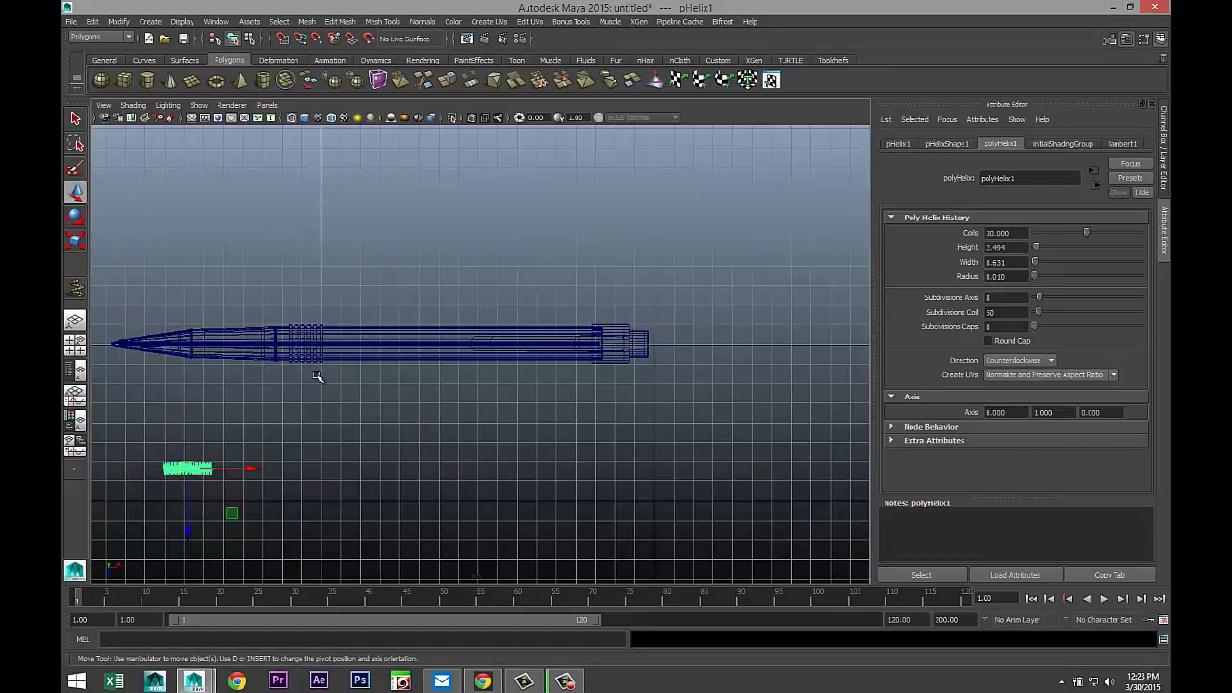
left_click_drag(187, 474, 177, 352)
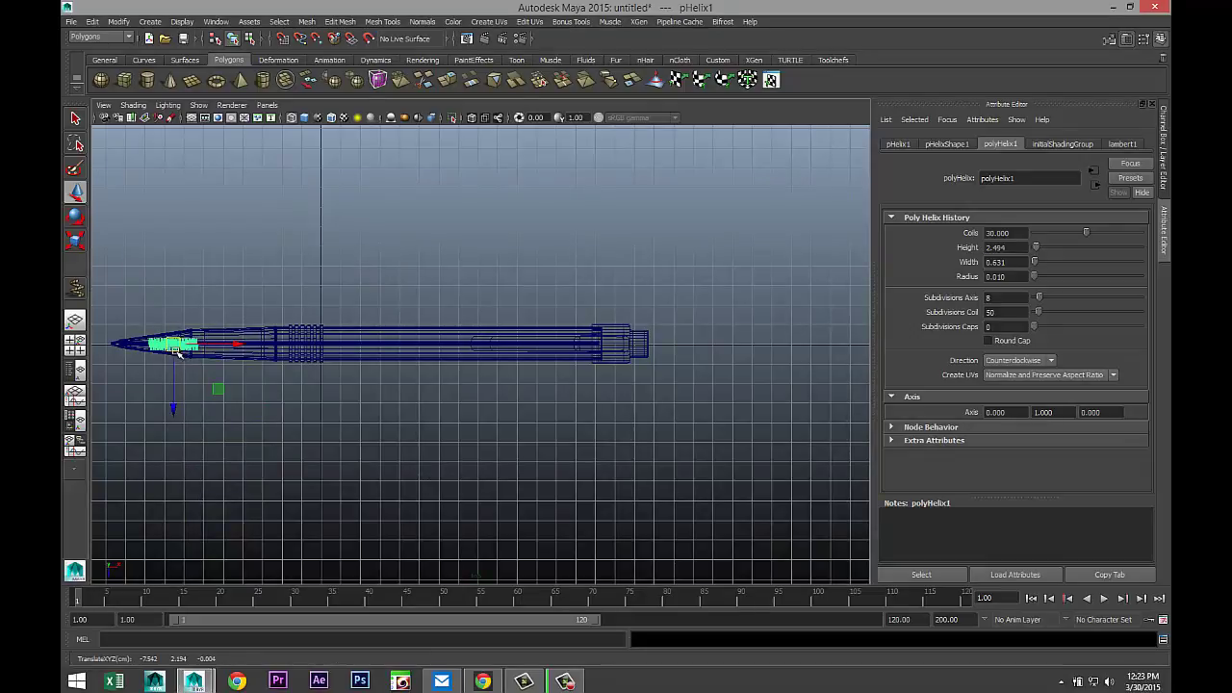
key("f")
scroll(358, 408, "down", 3)
scroll(359, 411, "down", 1)
scroll(388, 426, "up", 4)
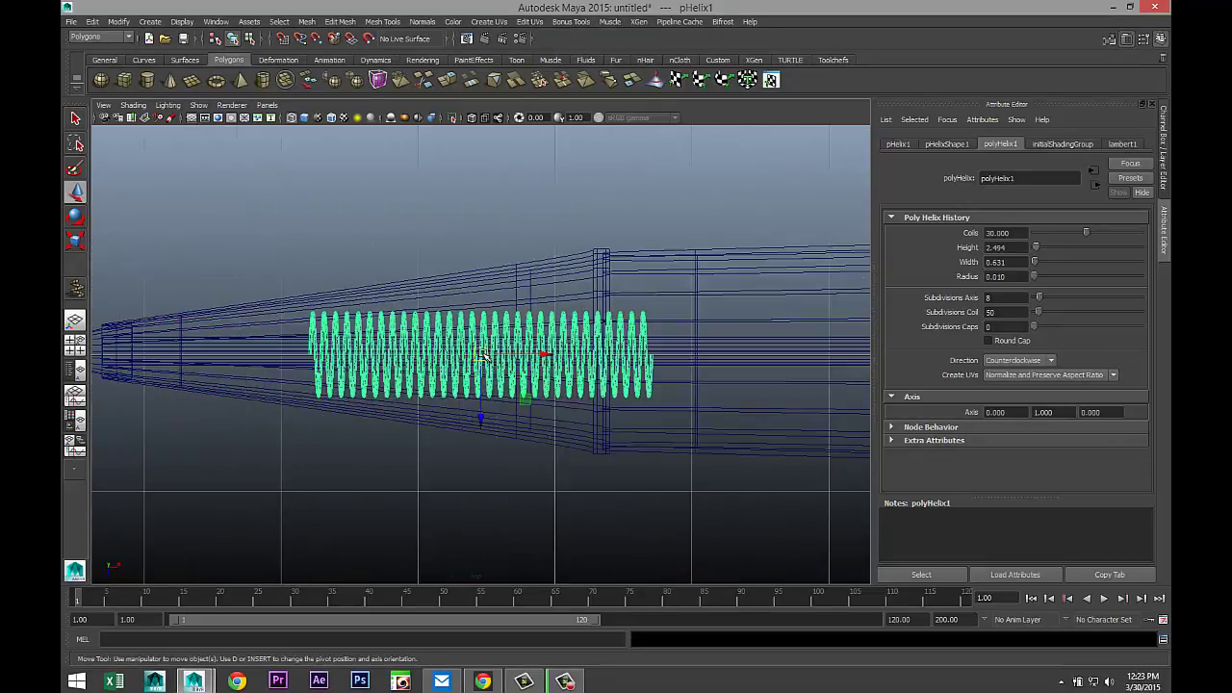
left_click_drag(483, 355, 425, 353)
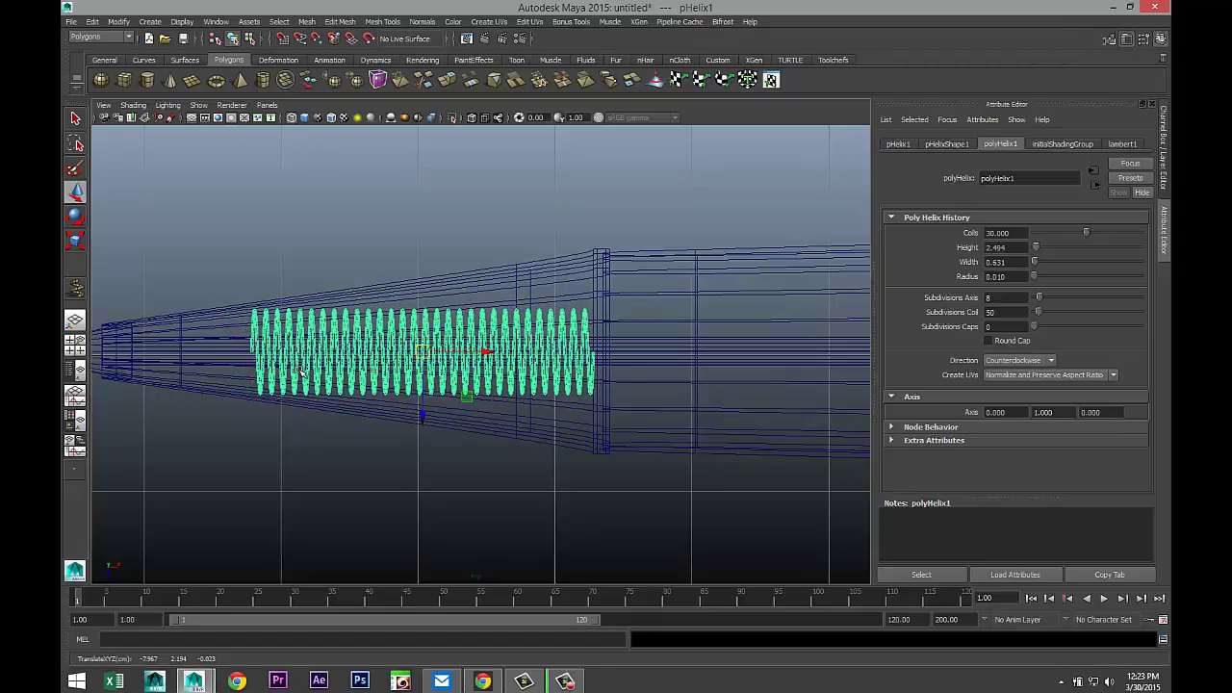
- Lower the helix along Y in the side view to the centre of the pen's barrel
left_click(77, 344)
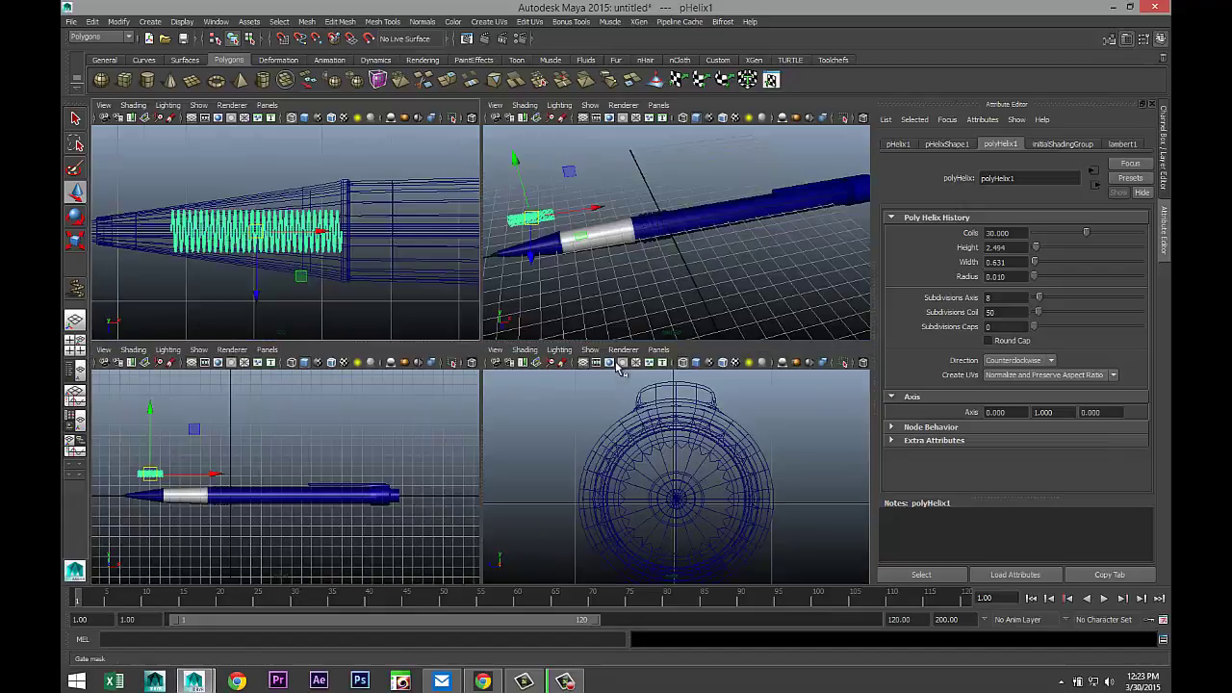
key("space")
scroll(642, 474, "down", 10)
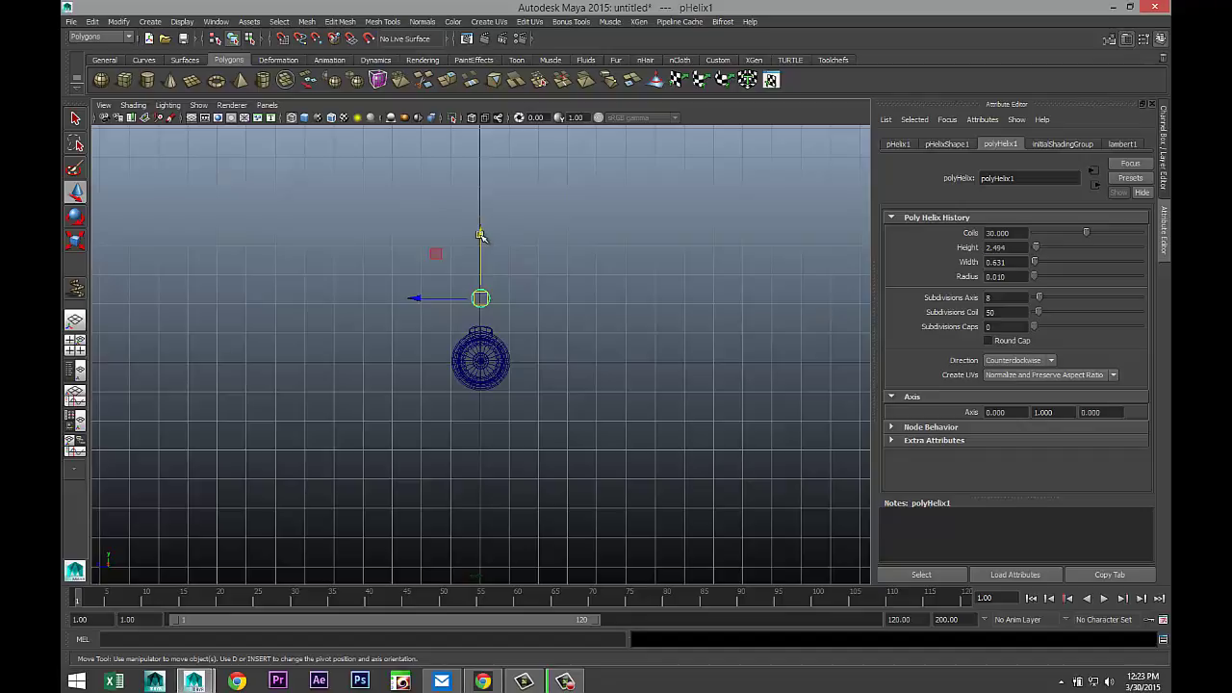
left_click_drag(480, 235, 496, 359)
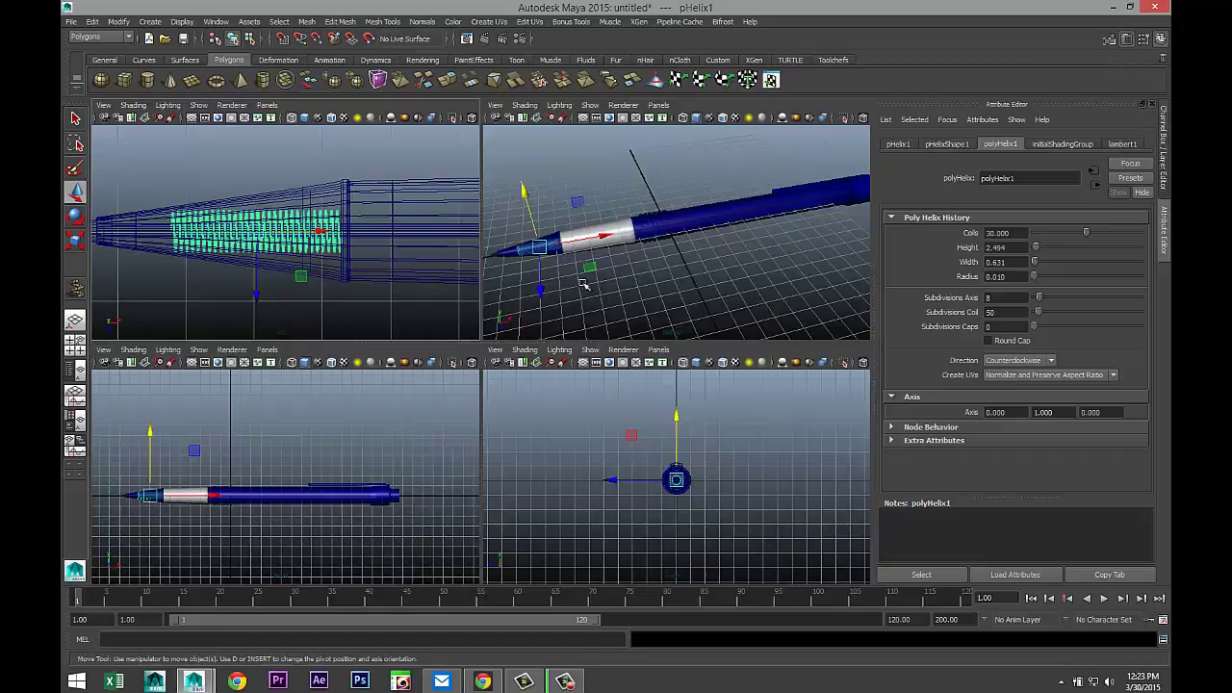
- Examine the spring's fit inside the transparent pen tip from several angles in the perspective view
left_click(77, 347)
key("space")
scroll(542, 376, "up", 3)
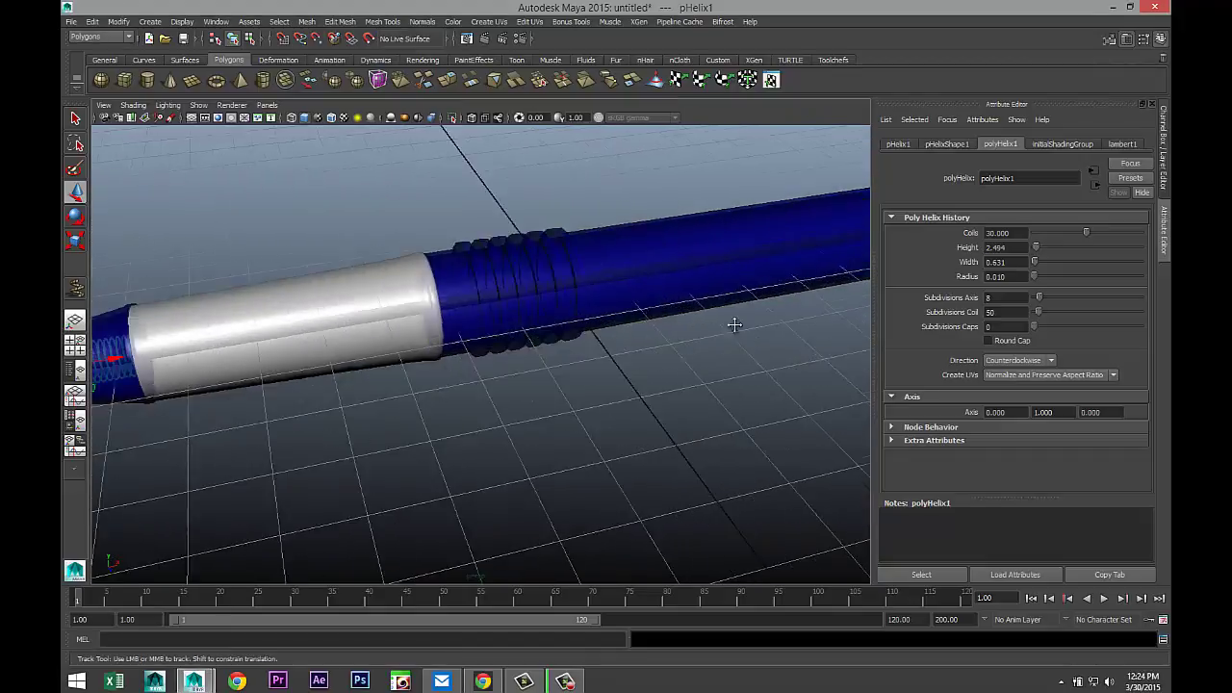
scroll(734, 322, "up", 3)
scroll(722, 374, "down", 2)
scroll(550, 440, "up", 3)
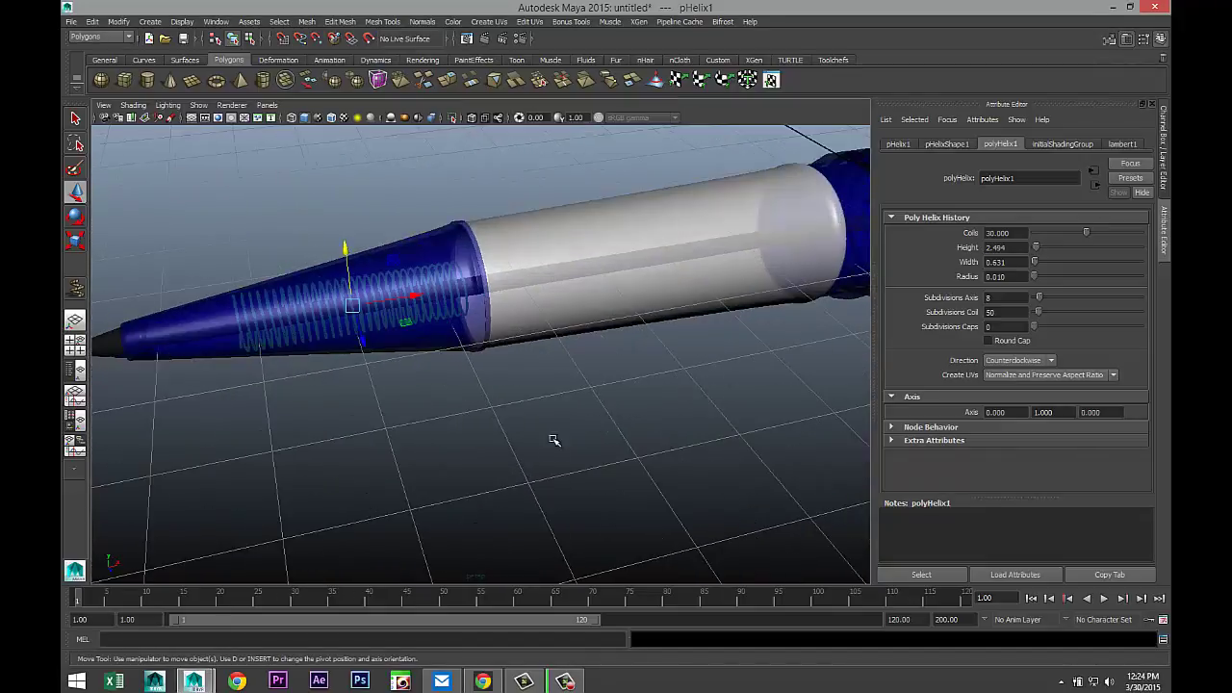
left_click_drag(550, 440, 595, 435, "alt")
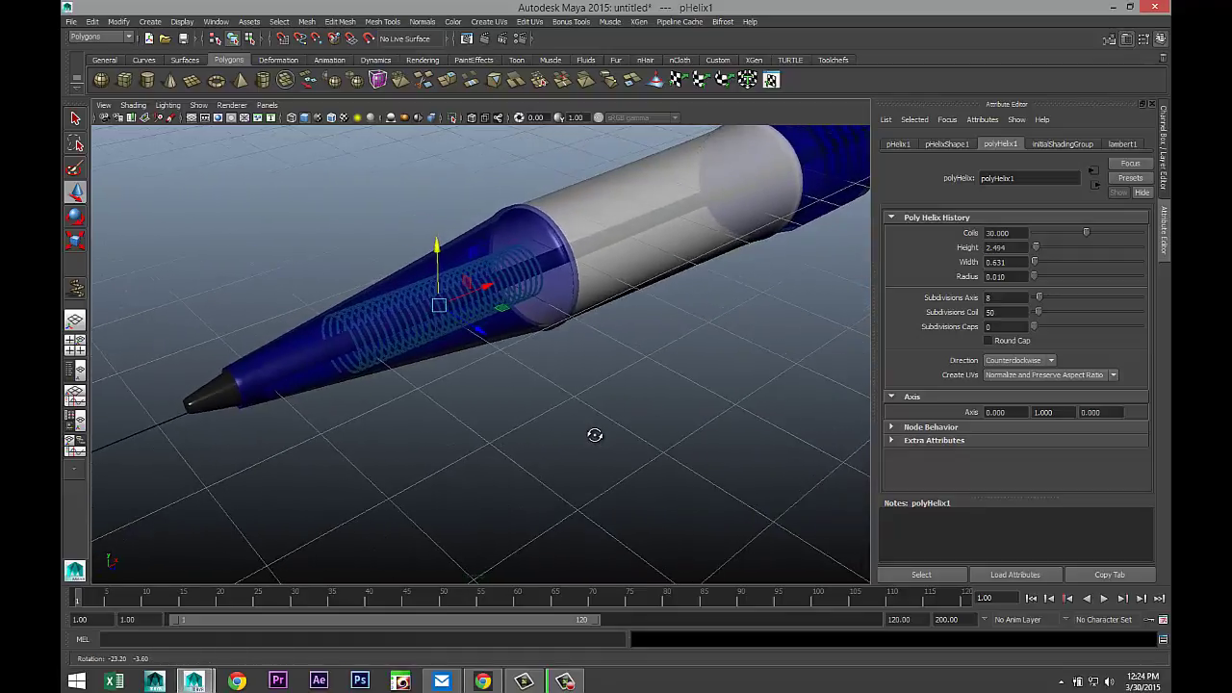
scroll(596, 435, "up", 2)
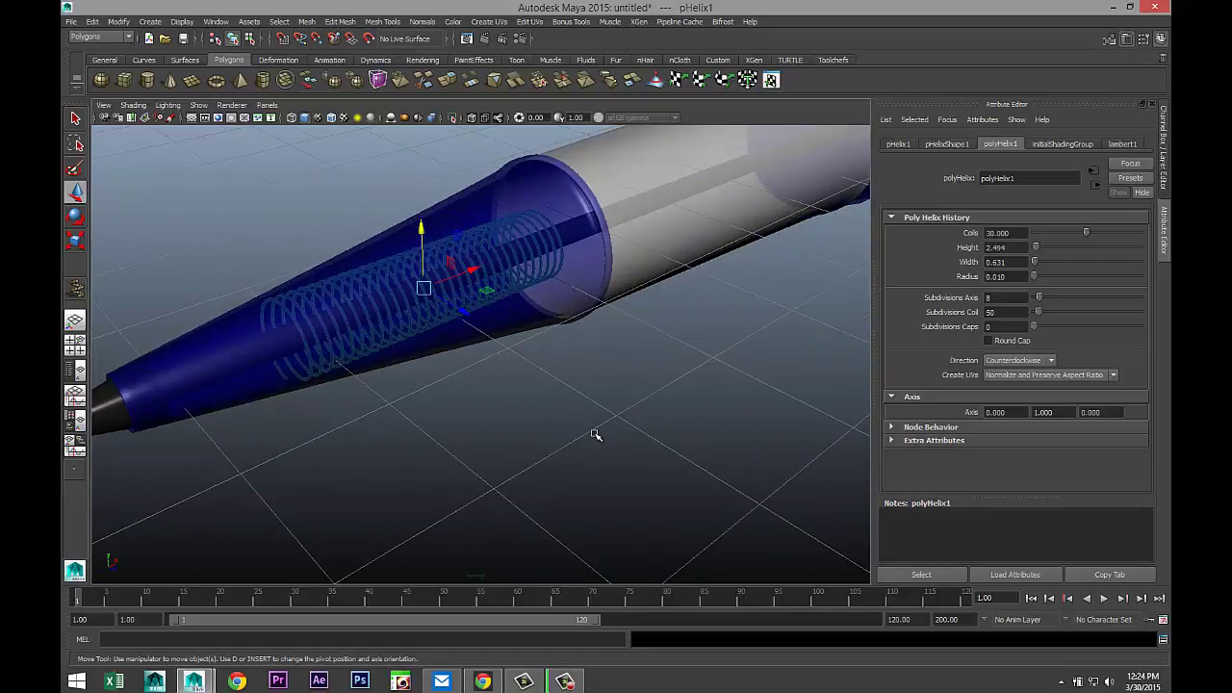
left_click_drag(618, 421, 605, 431, "alt")
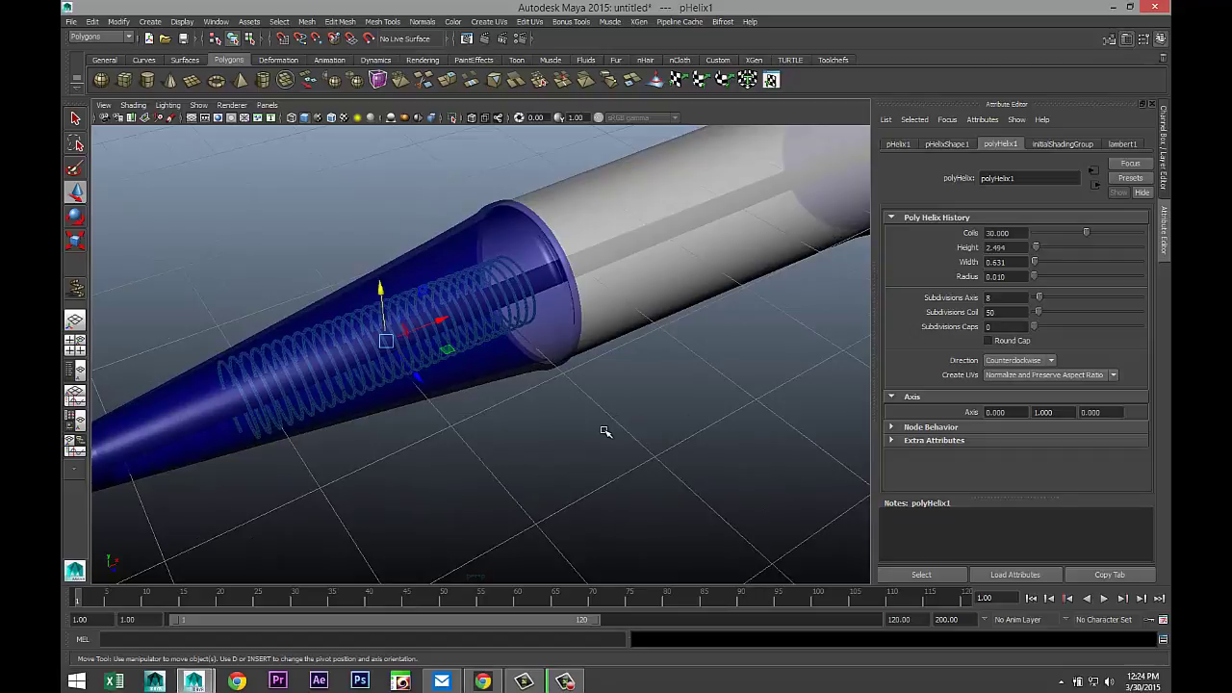
scroll(606, 432, "down", 3)
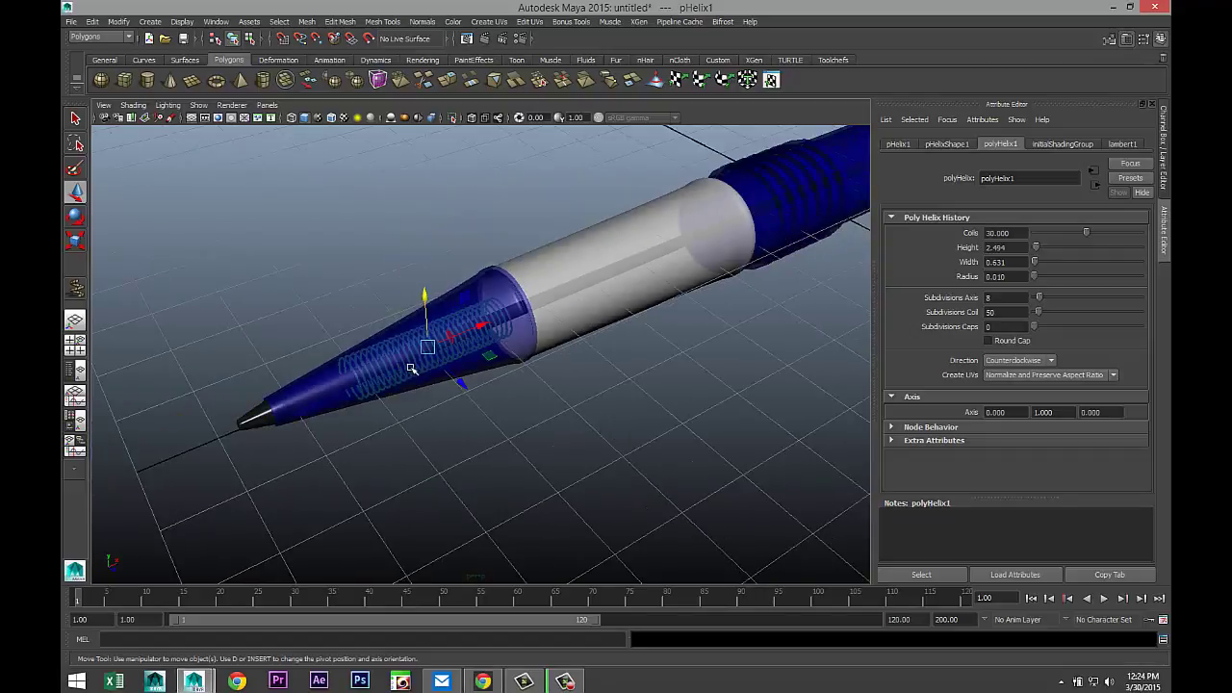
- Assign a new mia_material_x material to the spring
right_click_drag(414, 366, 424, 609)
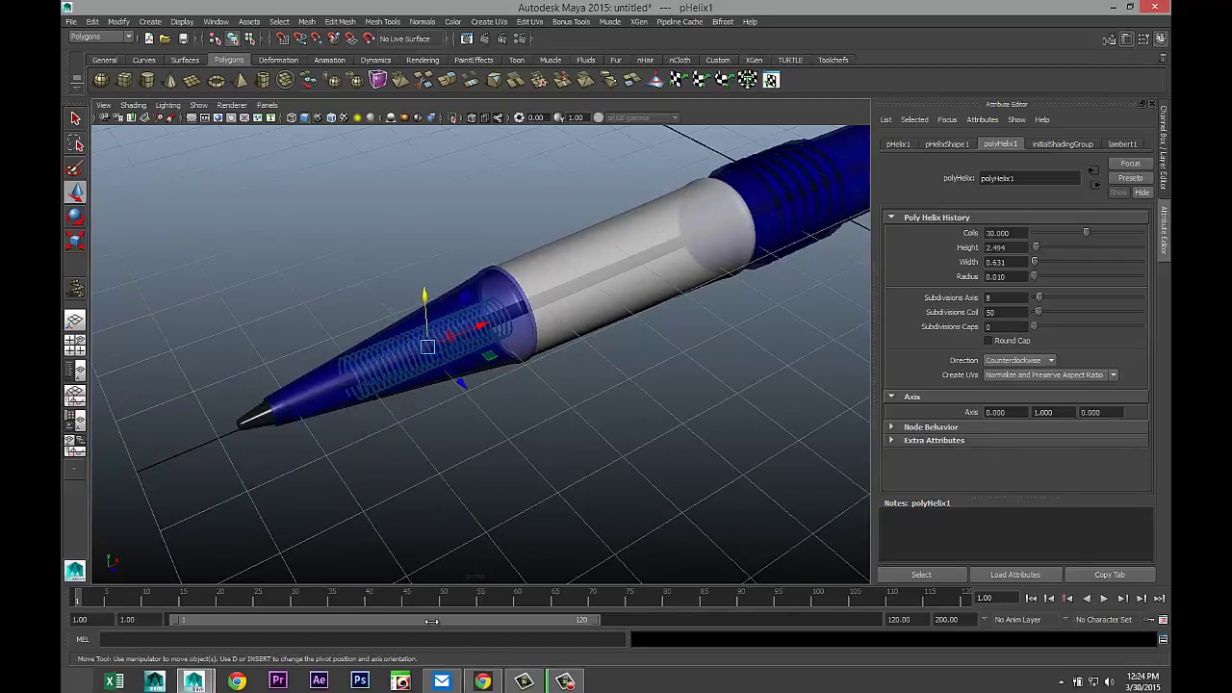
left_click(496, 270)
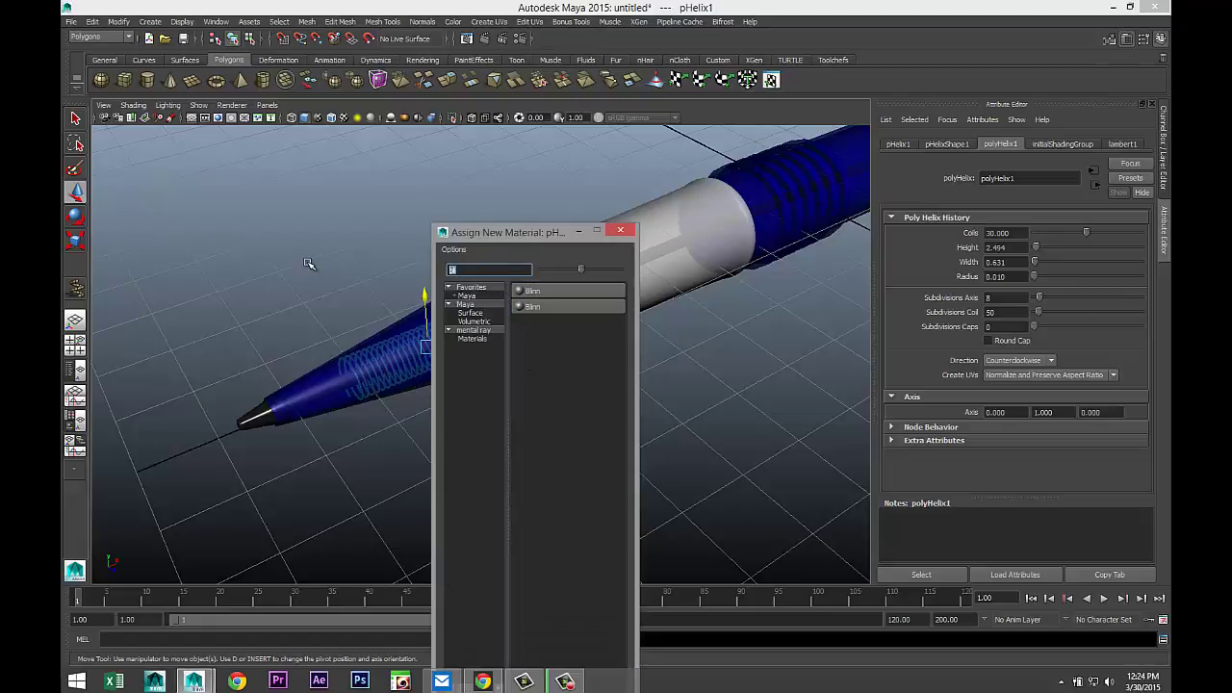
type("mia")
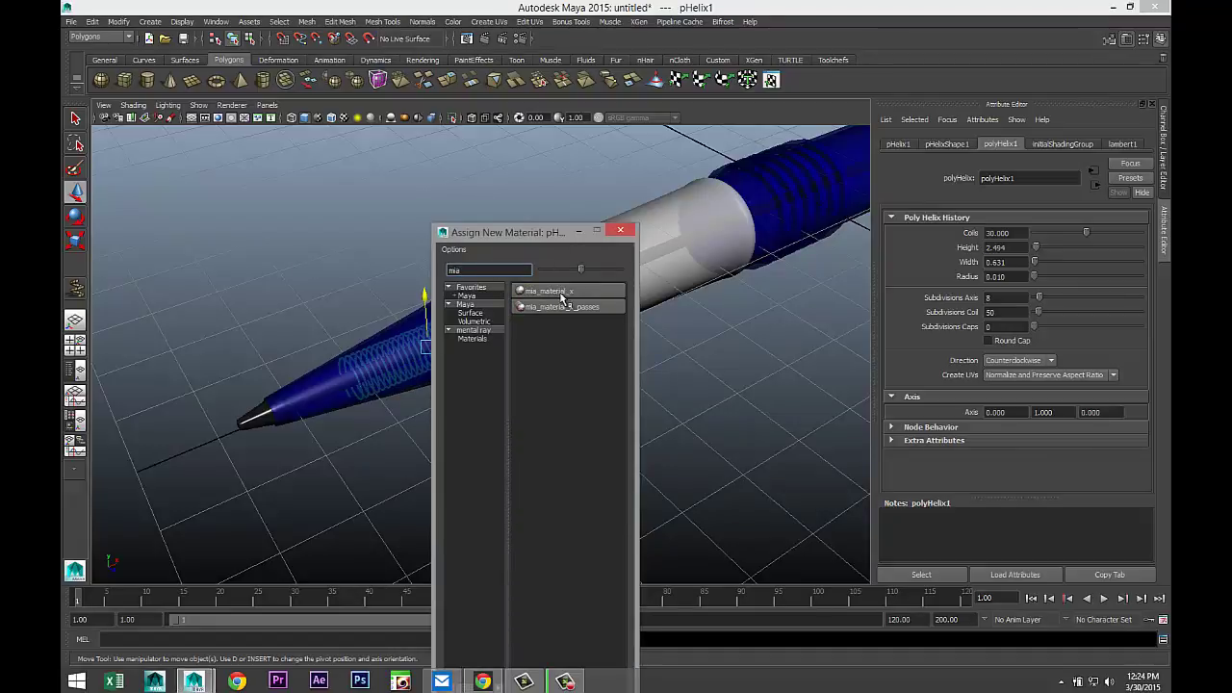
left_click(561, 294)
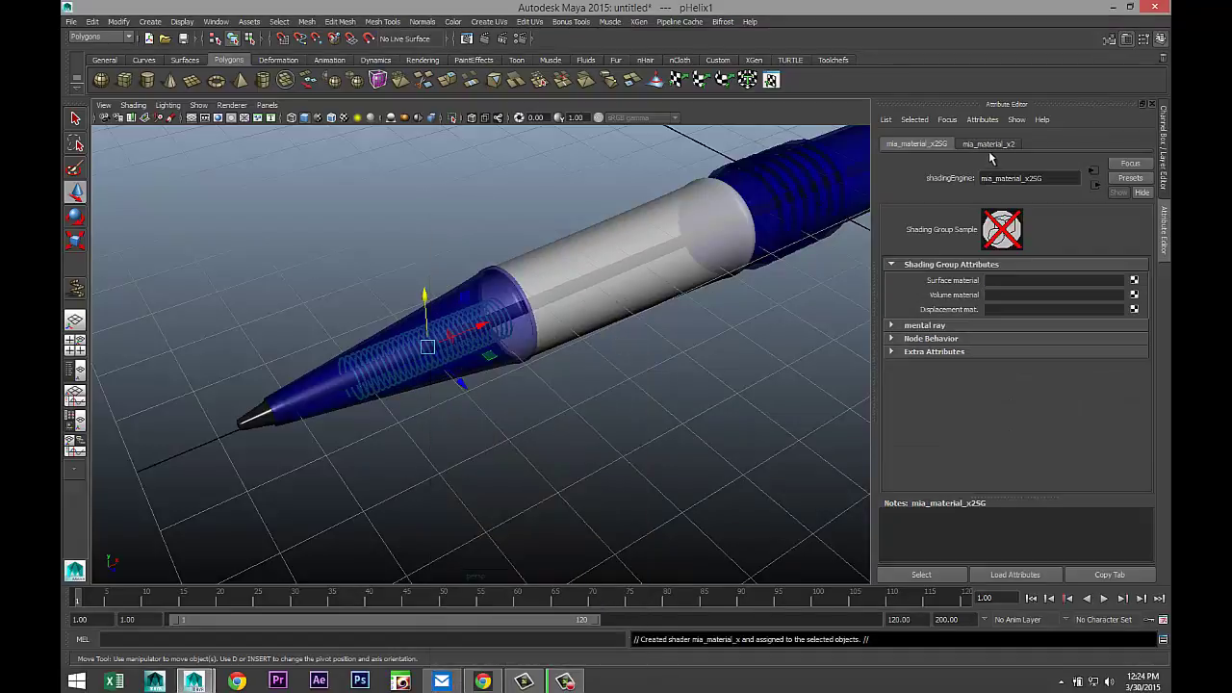
- Replace the spring material's settings with the Chrome preset, deselect the spring and view the whole pen
left_click(989, 144)
left_click(1128, 178)
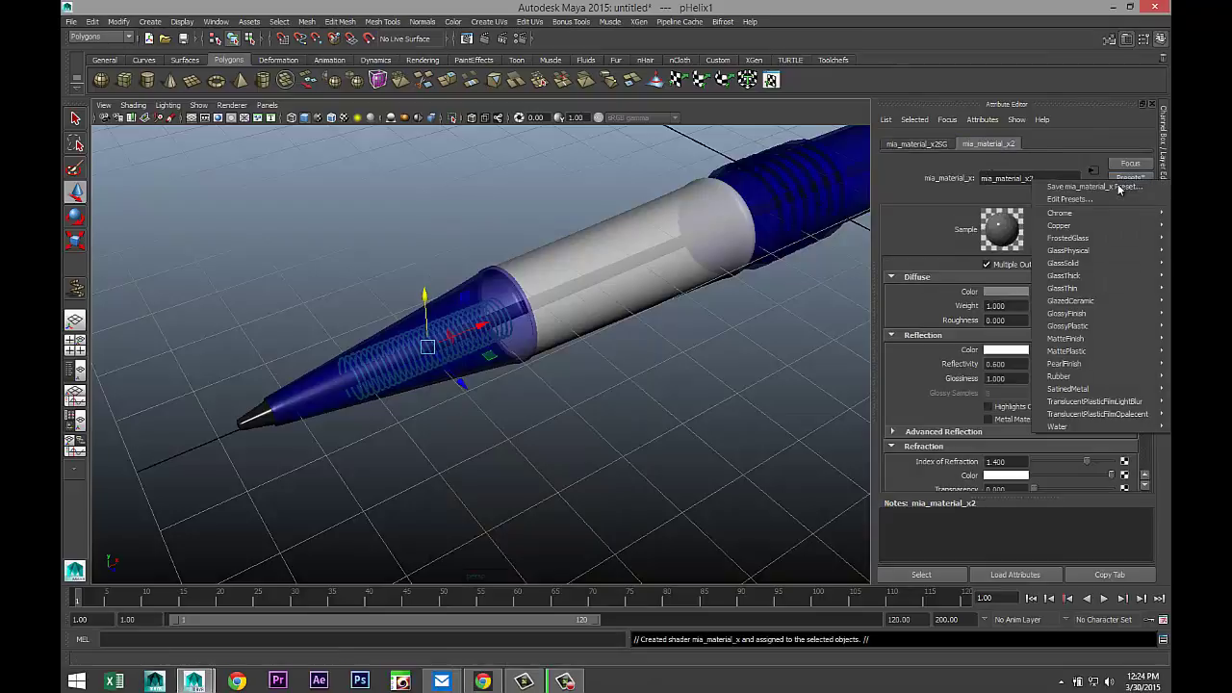
mouse_move(1090, 212)
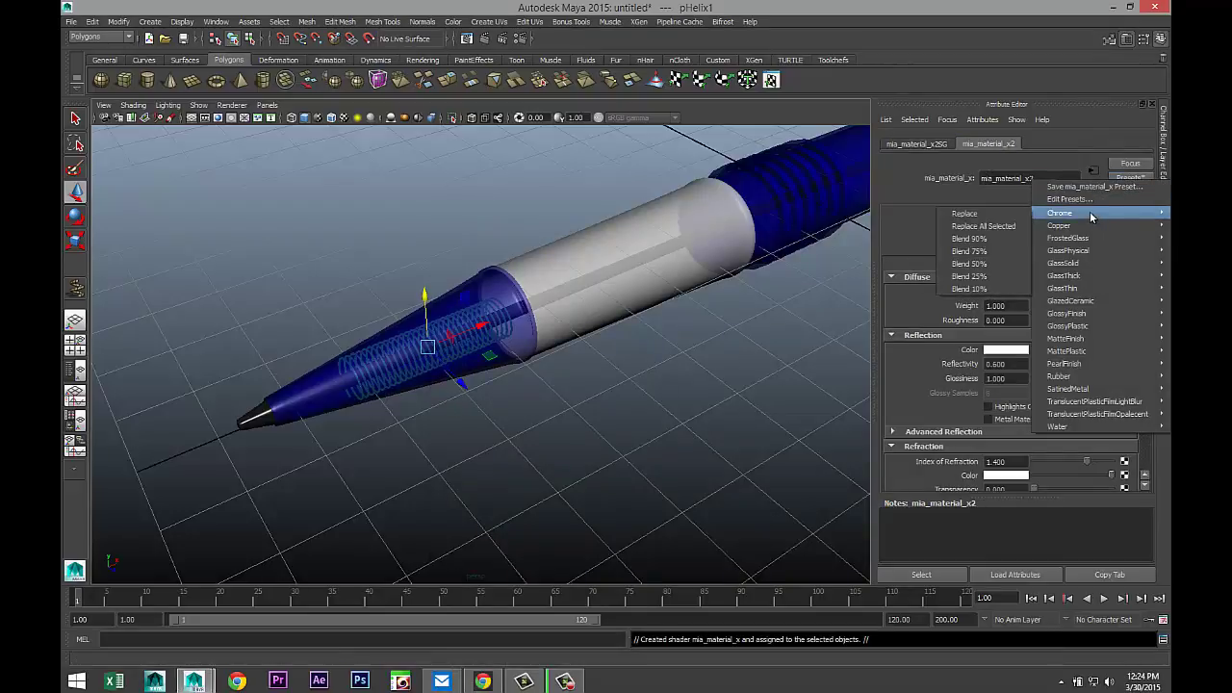
left_click(1006, 219)
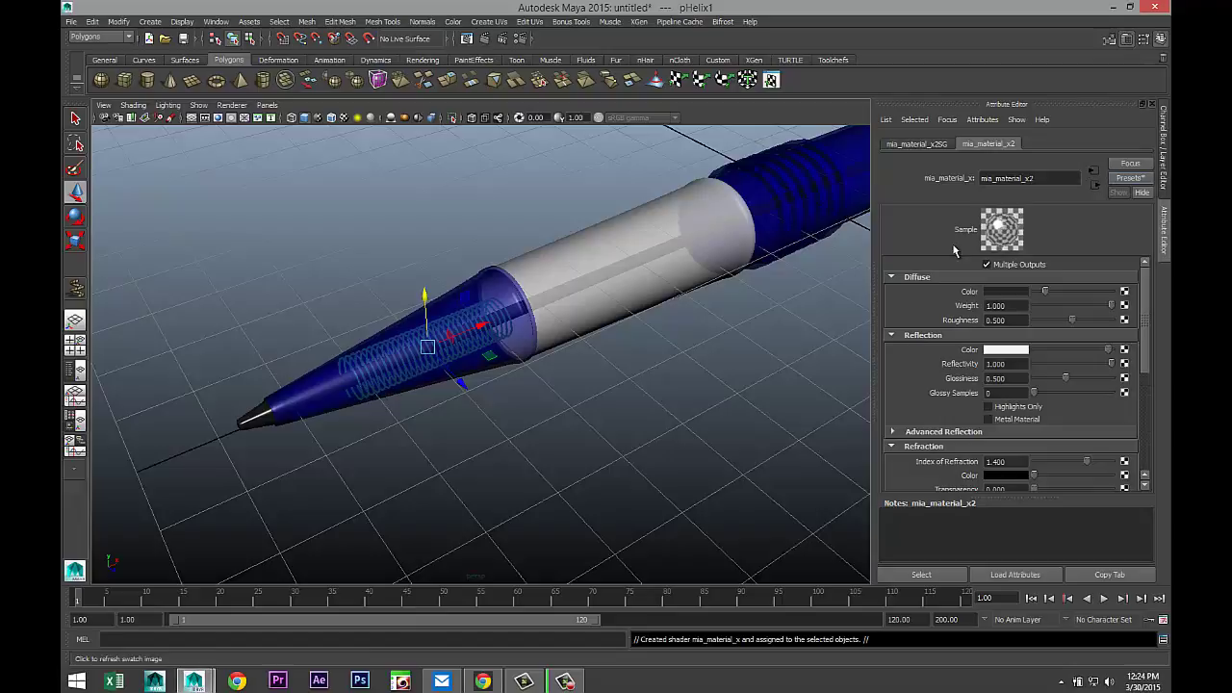
left_click(578, 433)
left_click_drag(578, 433, 566, 453, "alt")
scroll(565, 452, "down", 4)
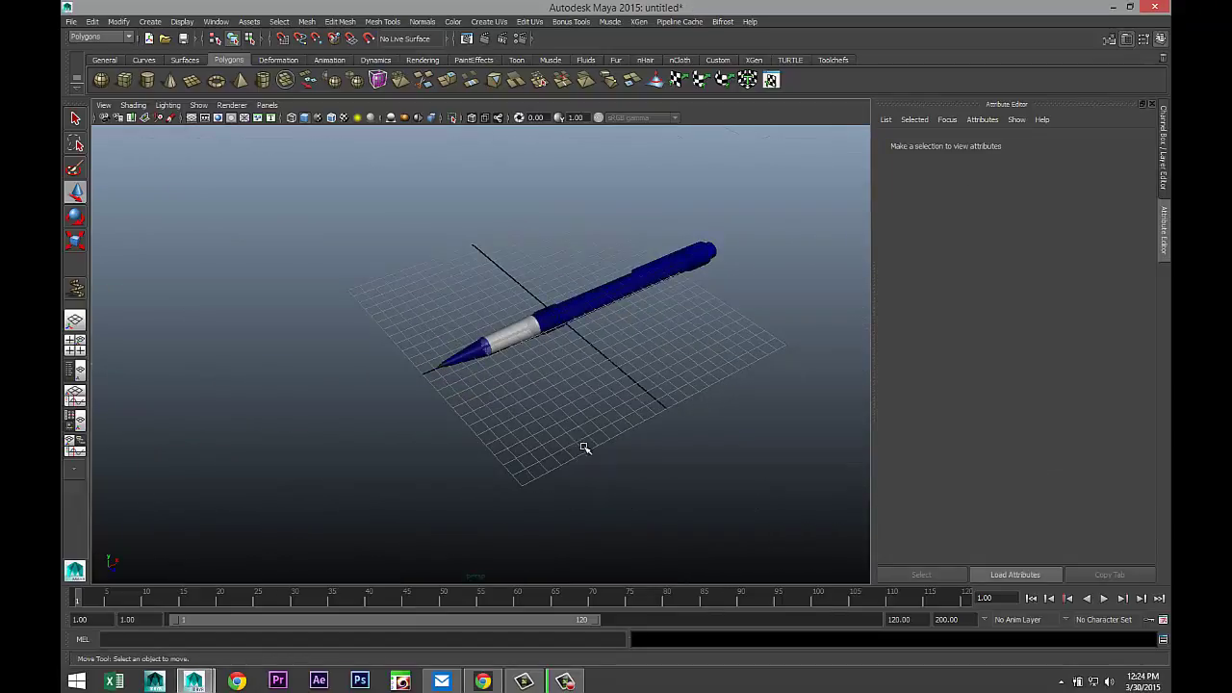
- Group all the pen's parts together and name the group Pen
middle_click_drag(584, 447, 471, 468, "alt")
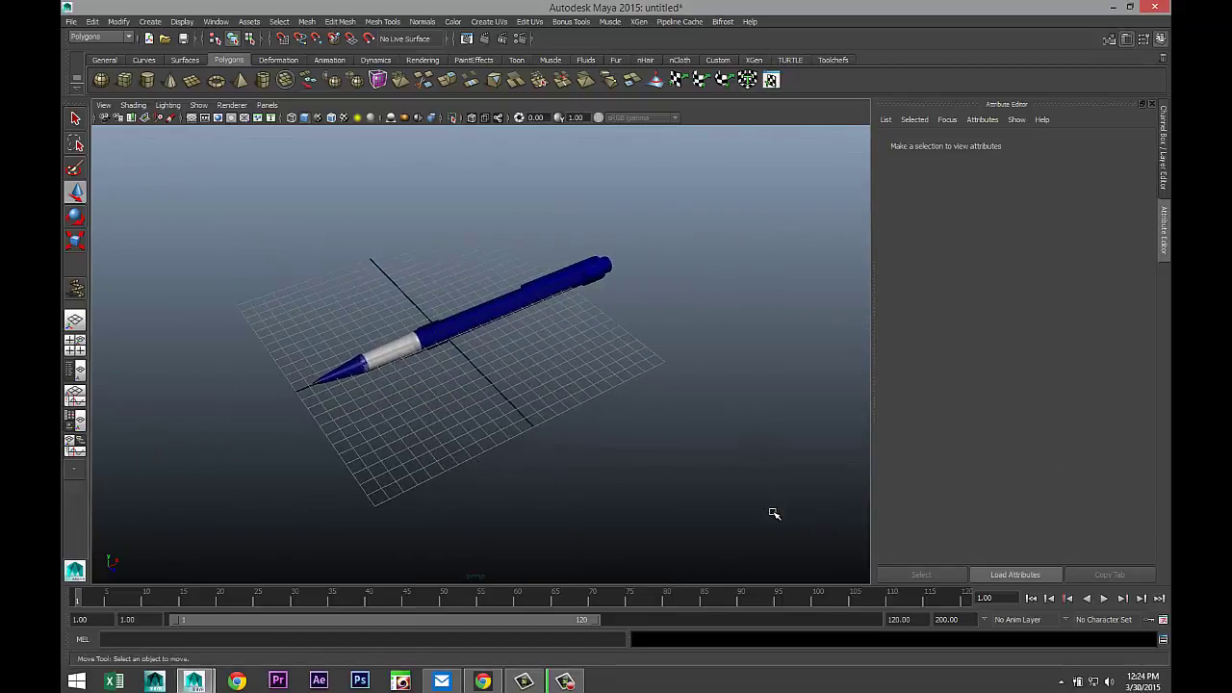
key("ctrl+z")
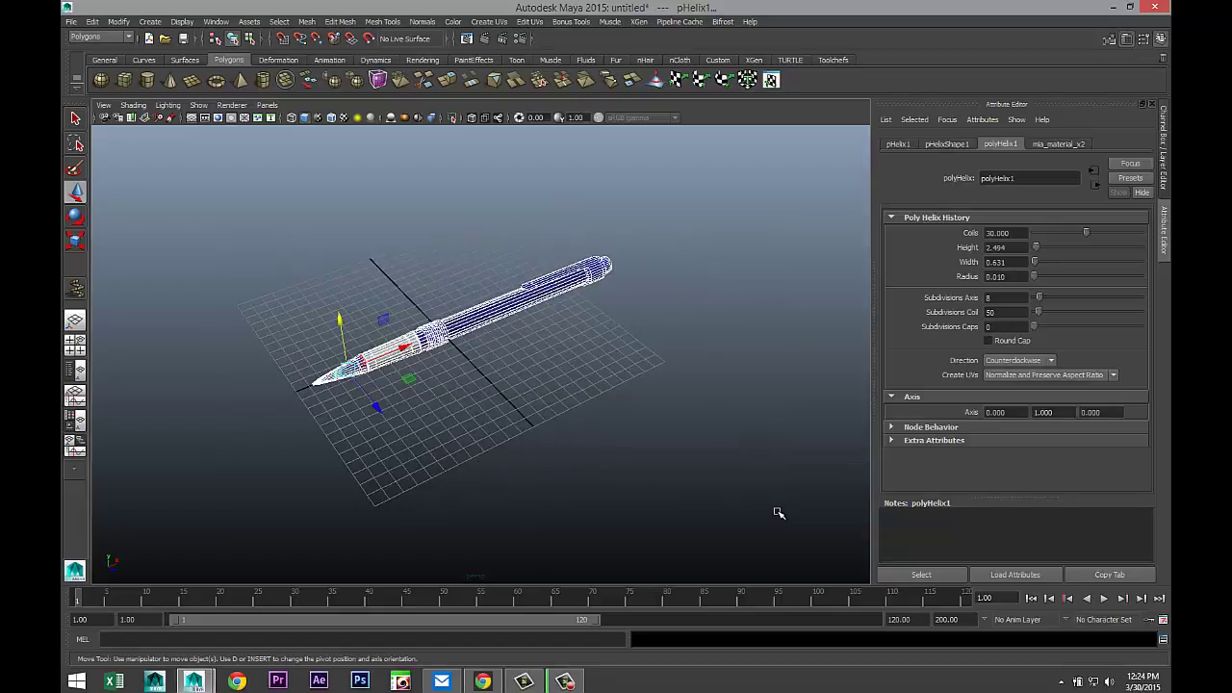
key("ctrl+g")
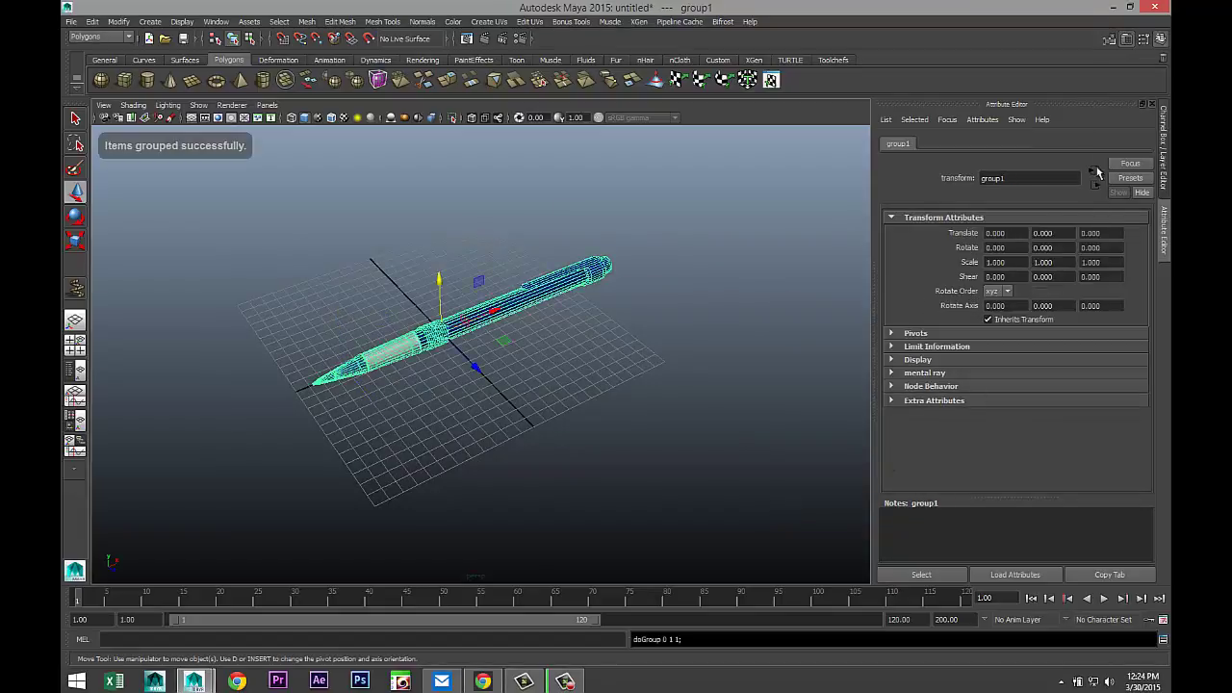
double_click(1049, 179)
type("Pen")
key("Return")
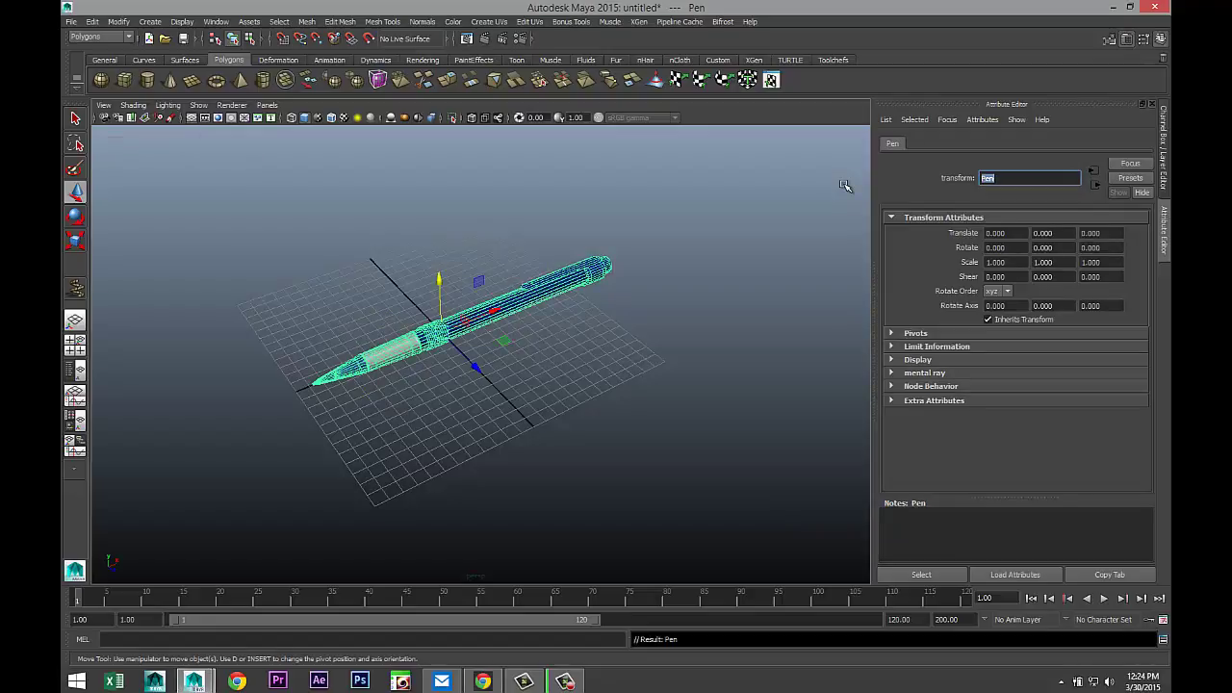
- Create a large polygon plane on the grid beneath the pen, extending well beyond the grid's edges
scroll(599, 330, "down", 3)
scroll(603, 256, "up", 2)
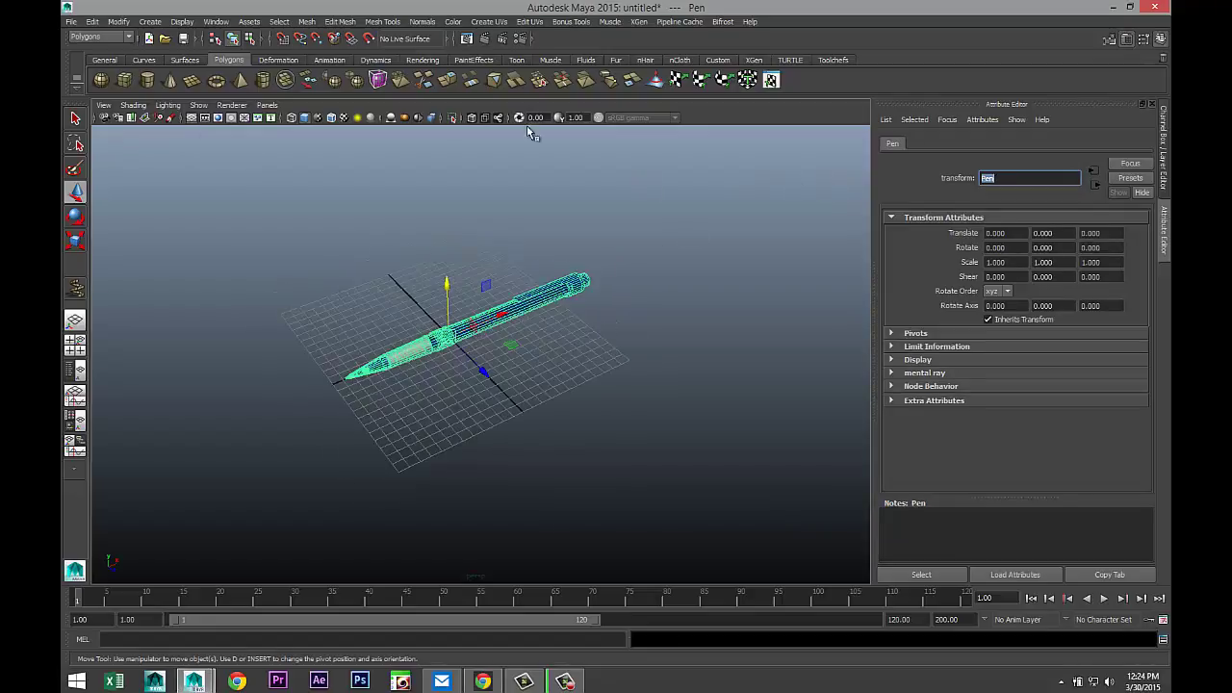
left_click(192, 80)
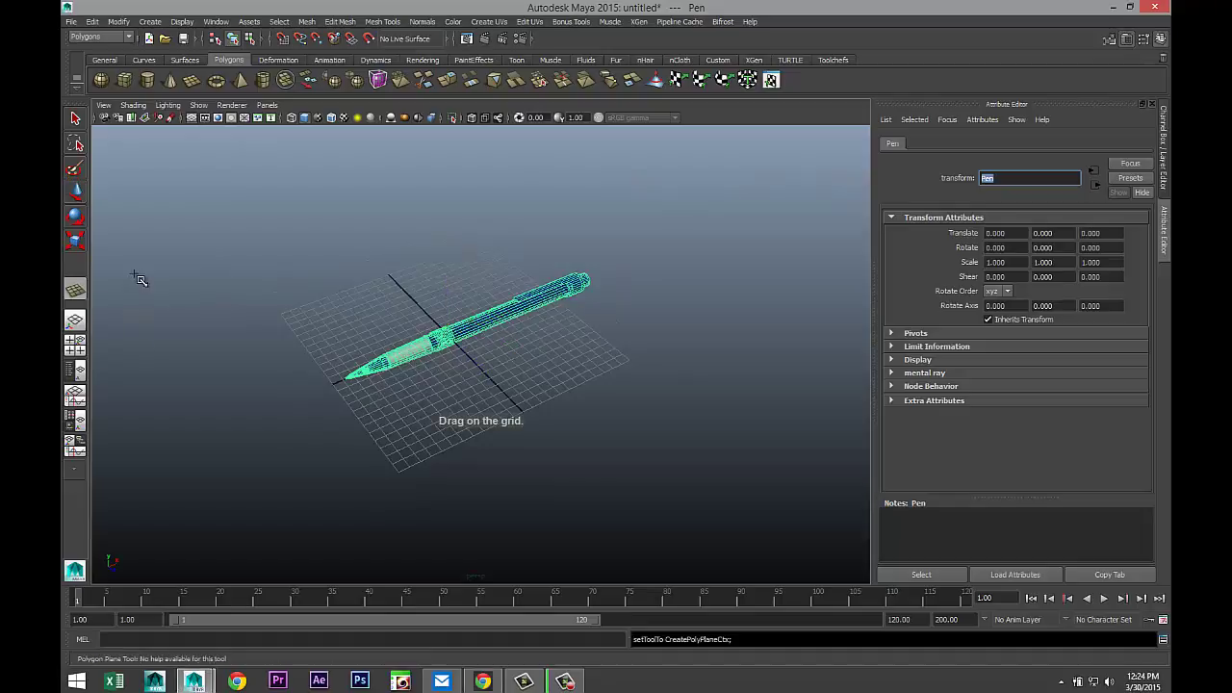
left_click_drag(140, 279, 1050, 391)
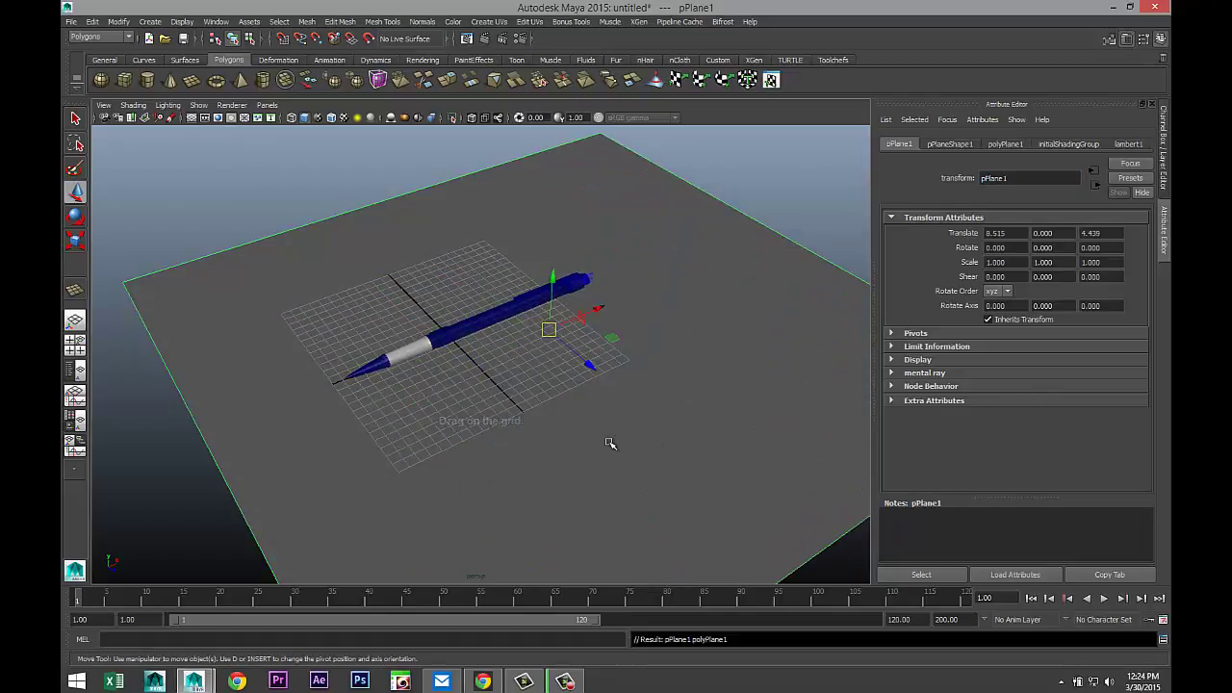
scroll(609, 443, "down", 3)
scroll(680, 385, "up", 4)
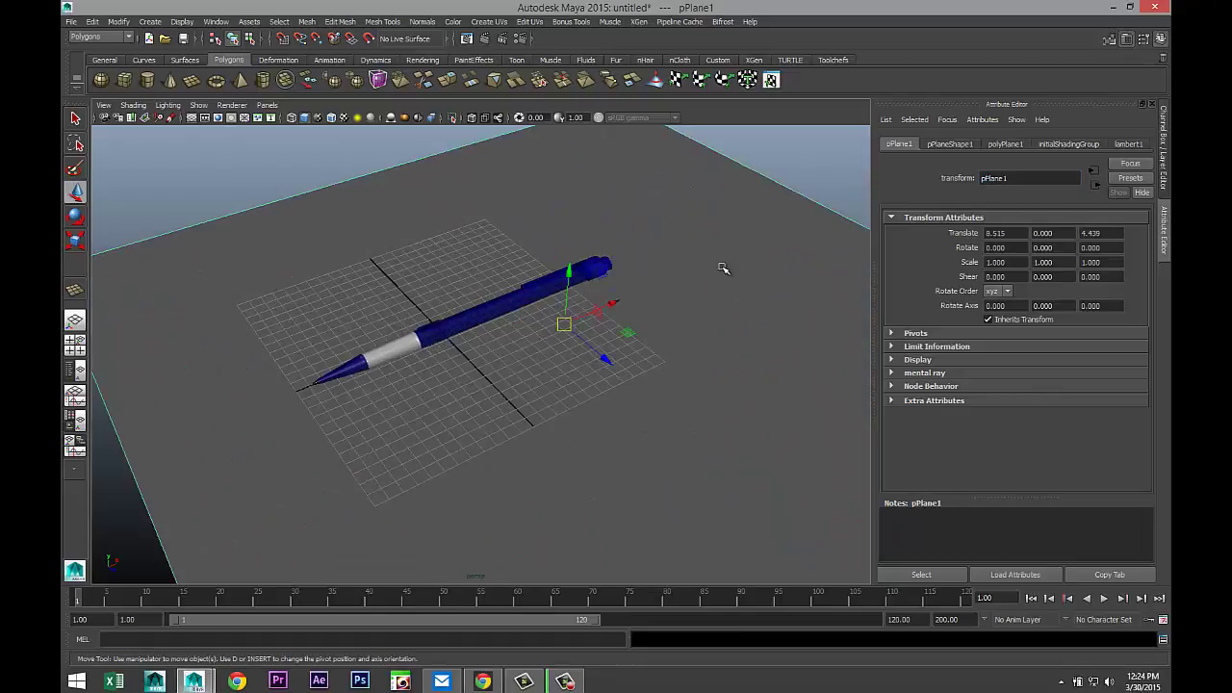
- Assign a new Phong E material to the ground plane and set its color to white
right_click_drag(724, 269, 721, 520)
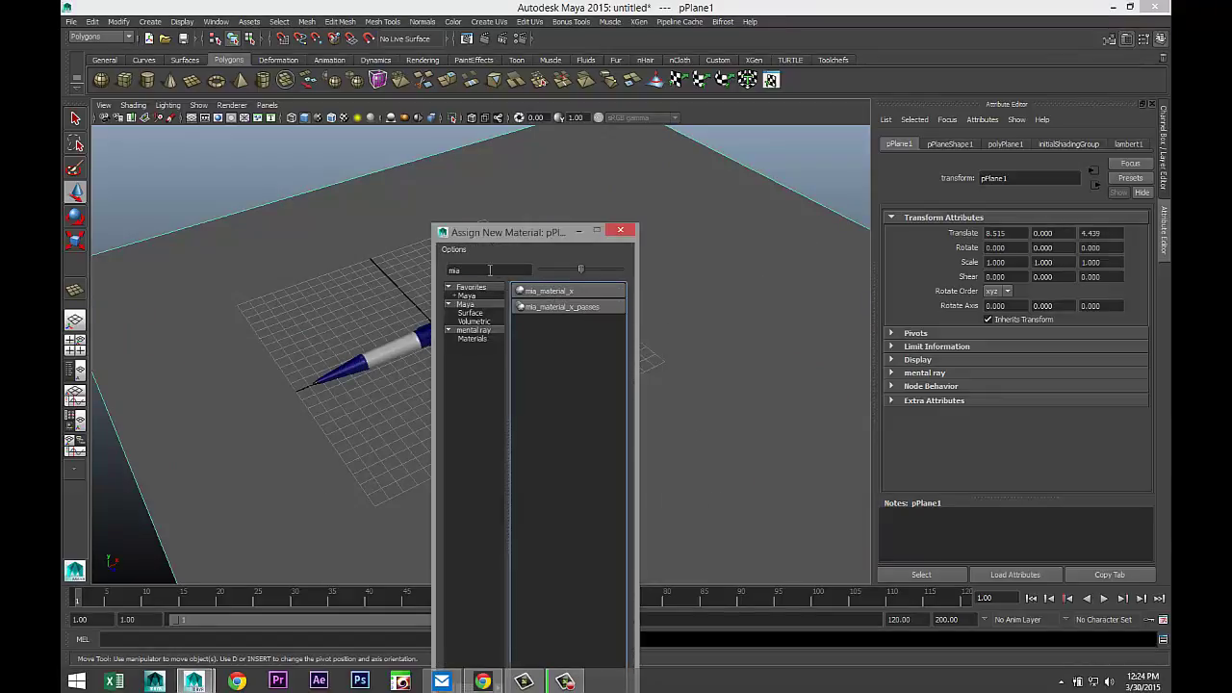
double_click(490, 269)
type("ph")
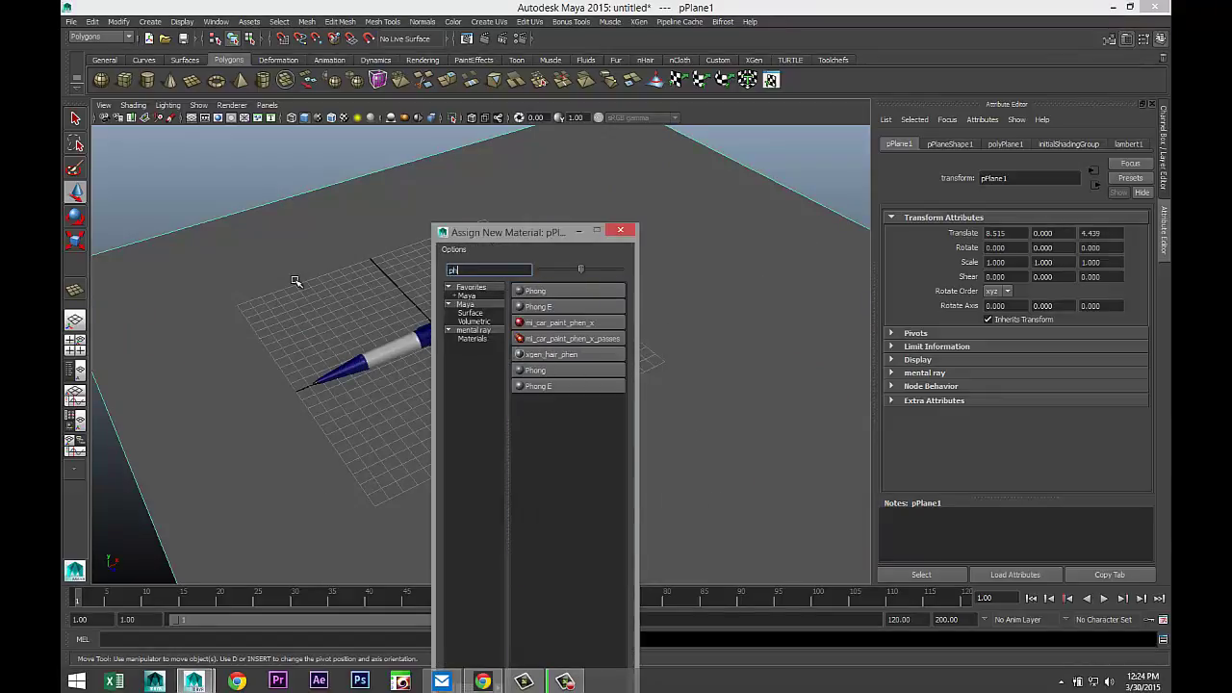
left_click(562, 306)
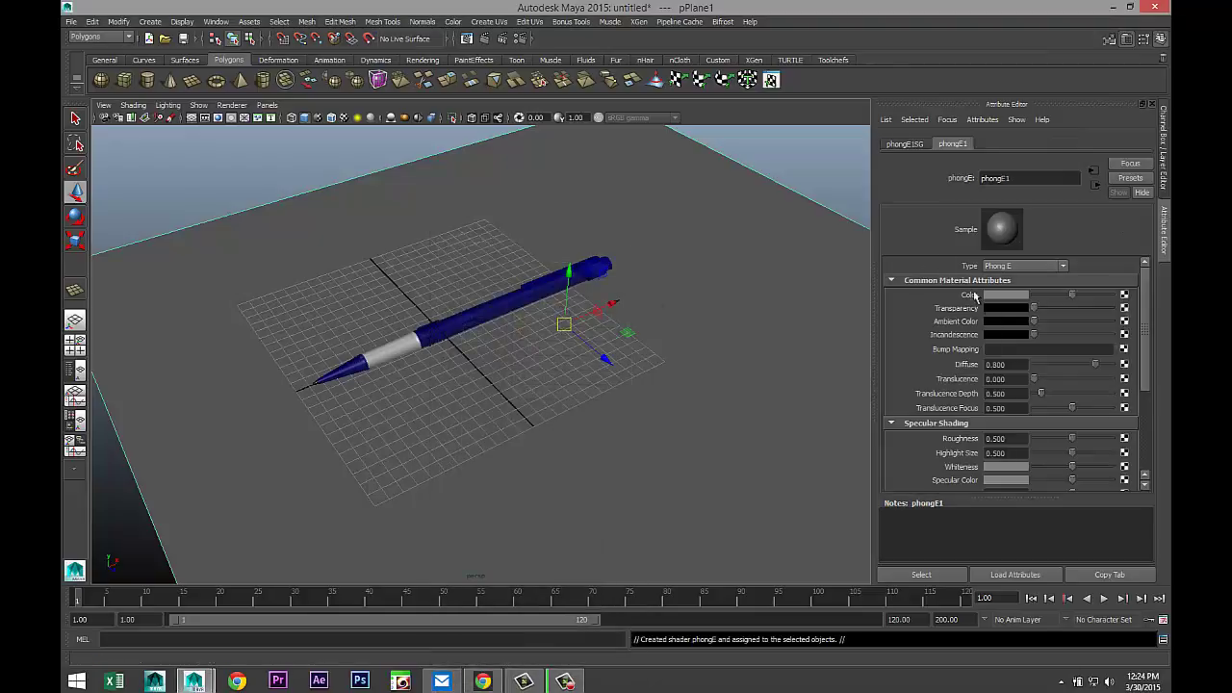
left_click_drag(1073, 299, 1124, 299)
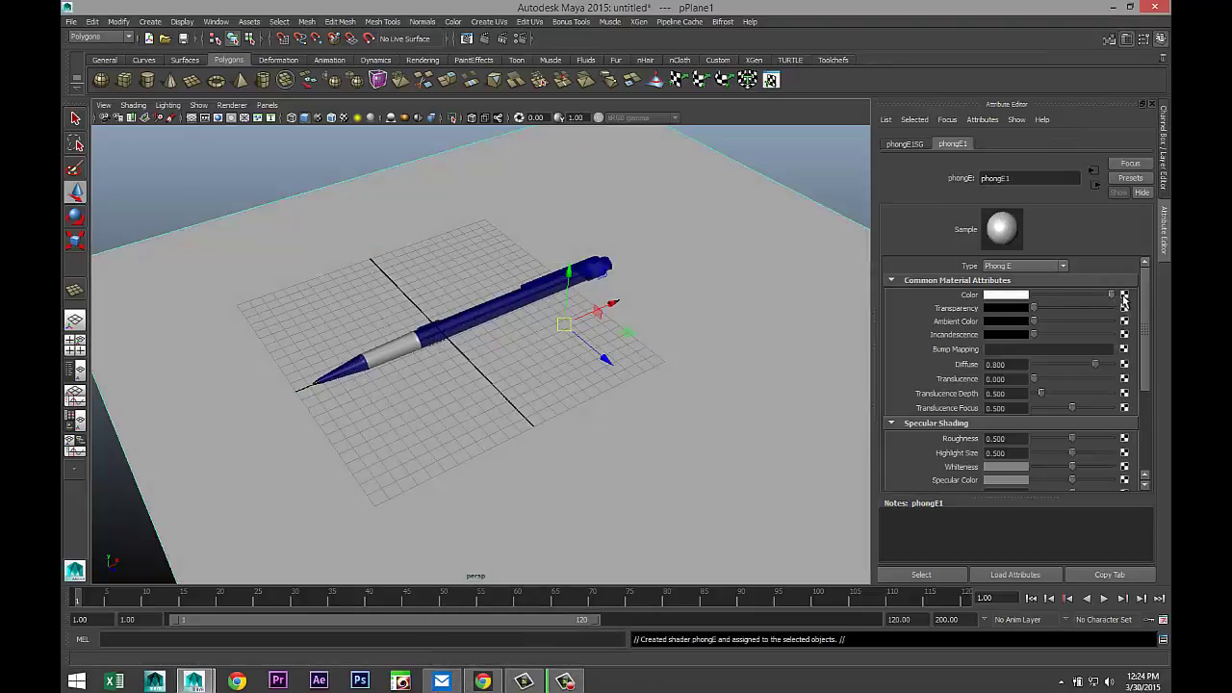
scroll(539, 388, "up", 1)
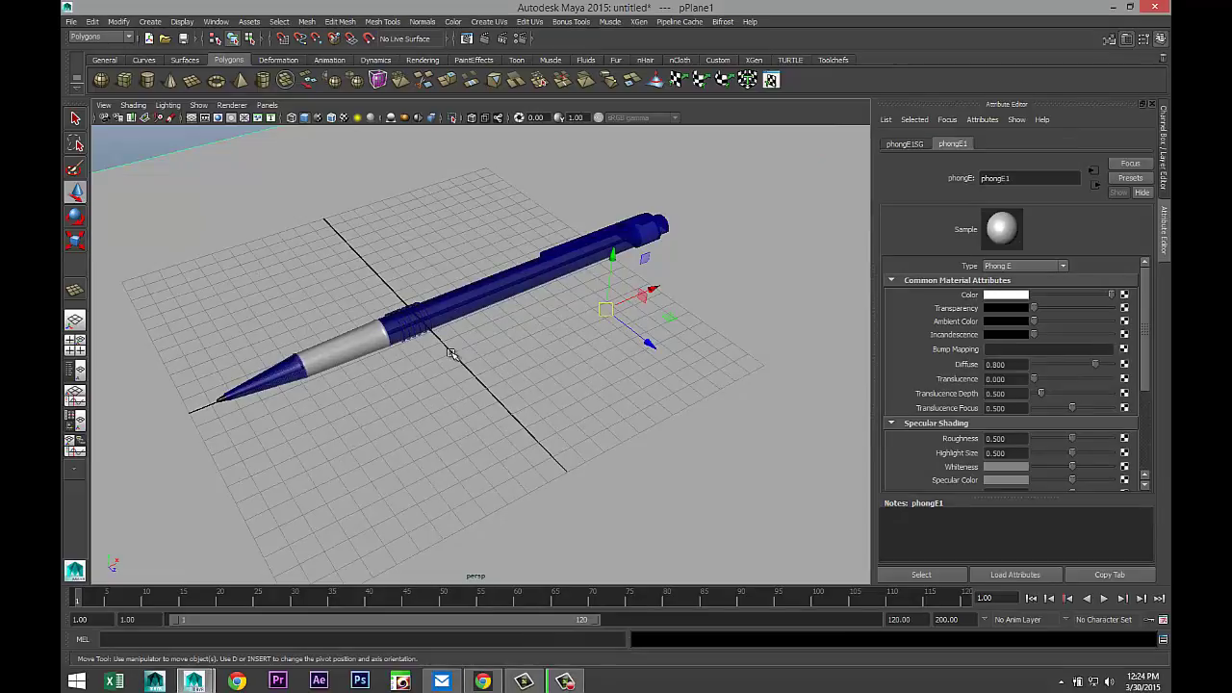
scroll(457, 354, "up", 2)
left_click_drag(465, 359, 493, 396, "alt")
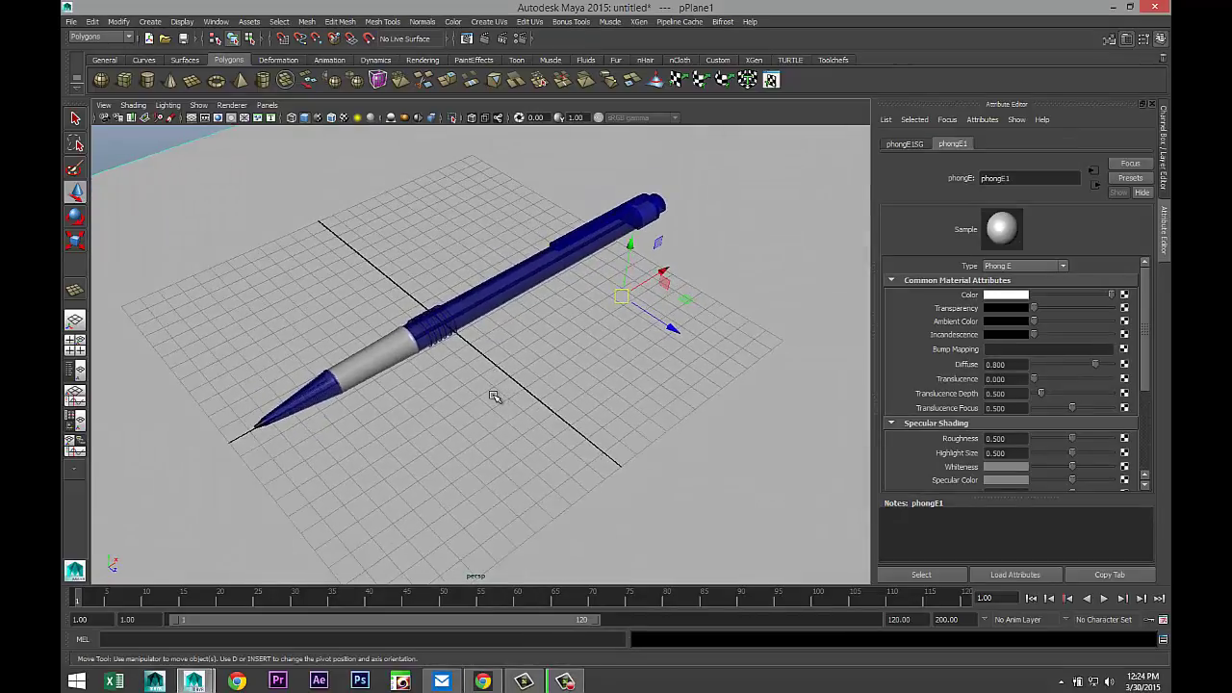
- Add a point light, show scene lighting in the viewport, and place the light at about Y 11.3, Z 6.5
left_click(154, 22)
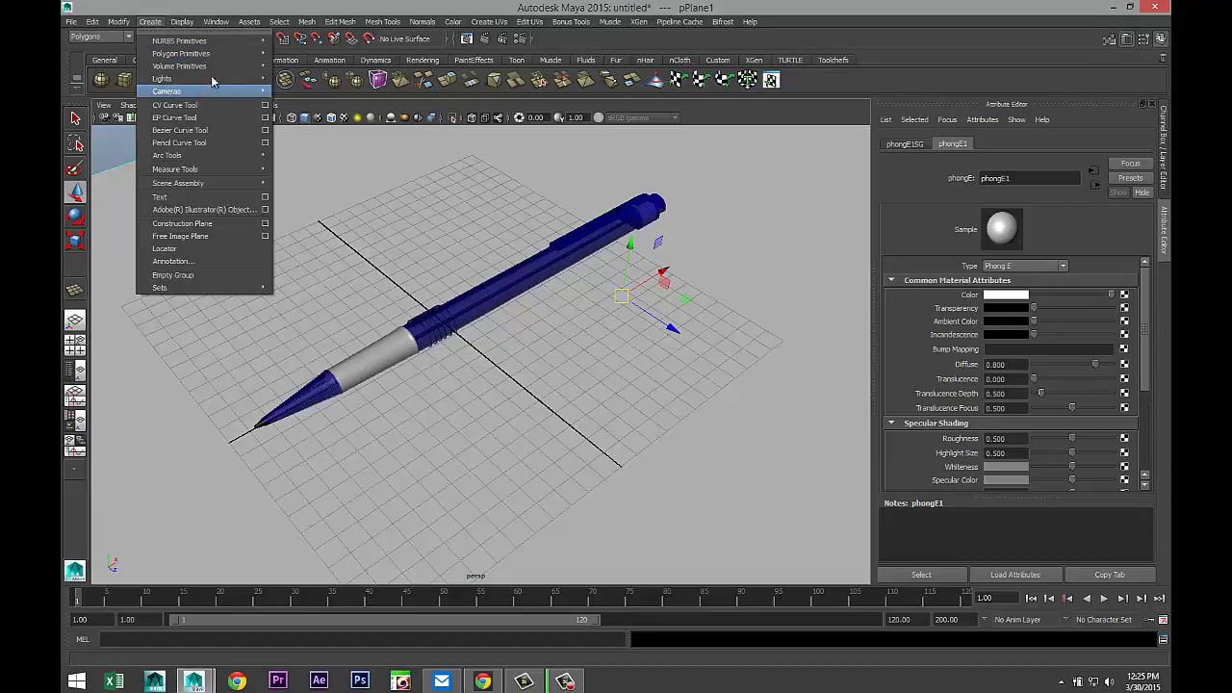
mouse_move(175, 84)
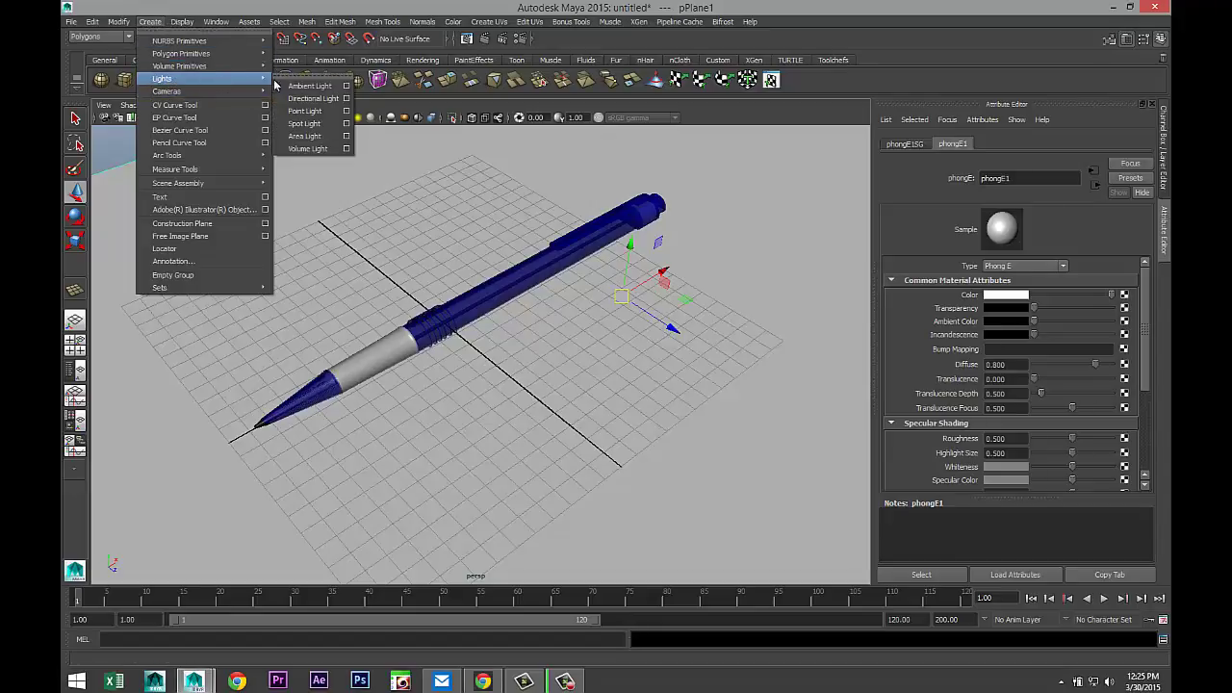
left_click(317, 111)
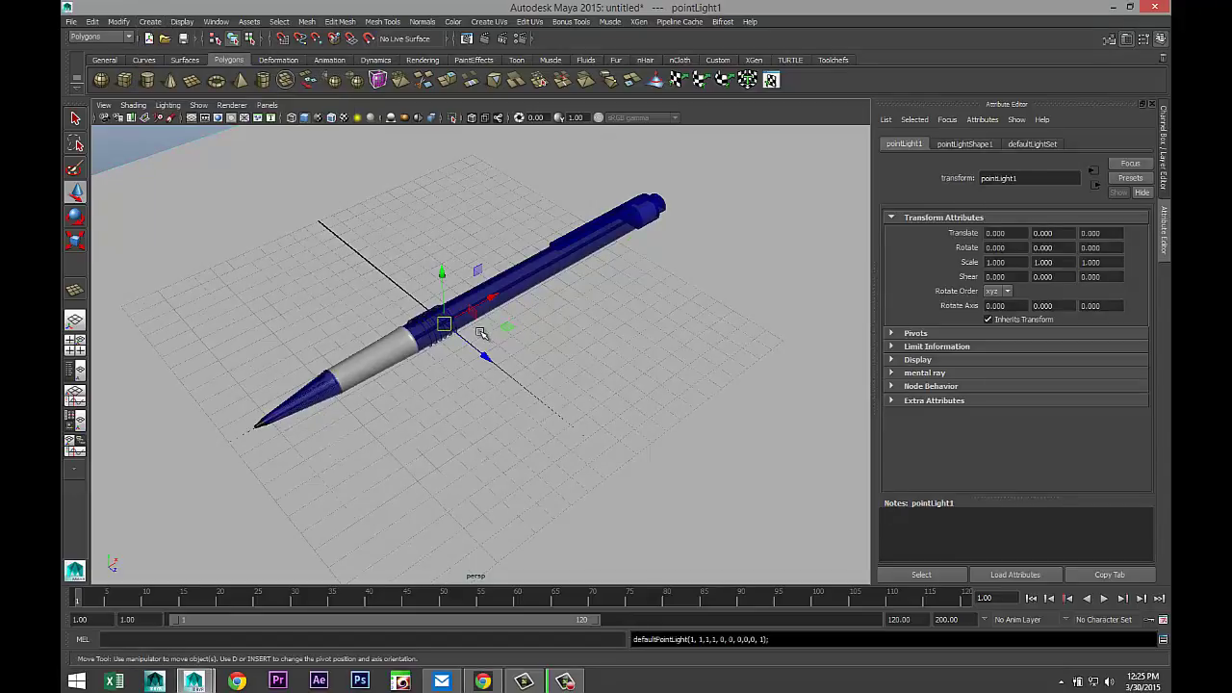
key("7")
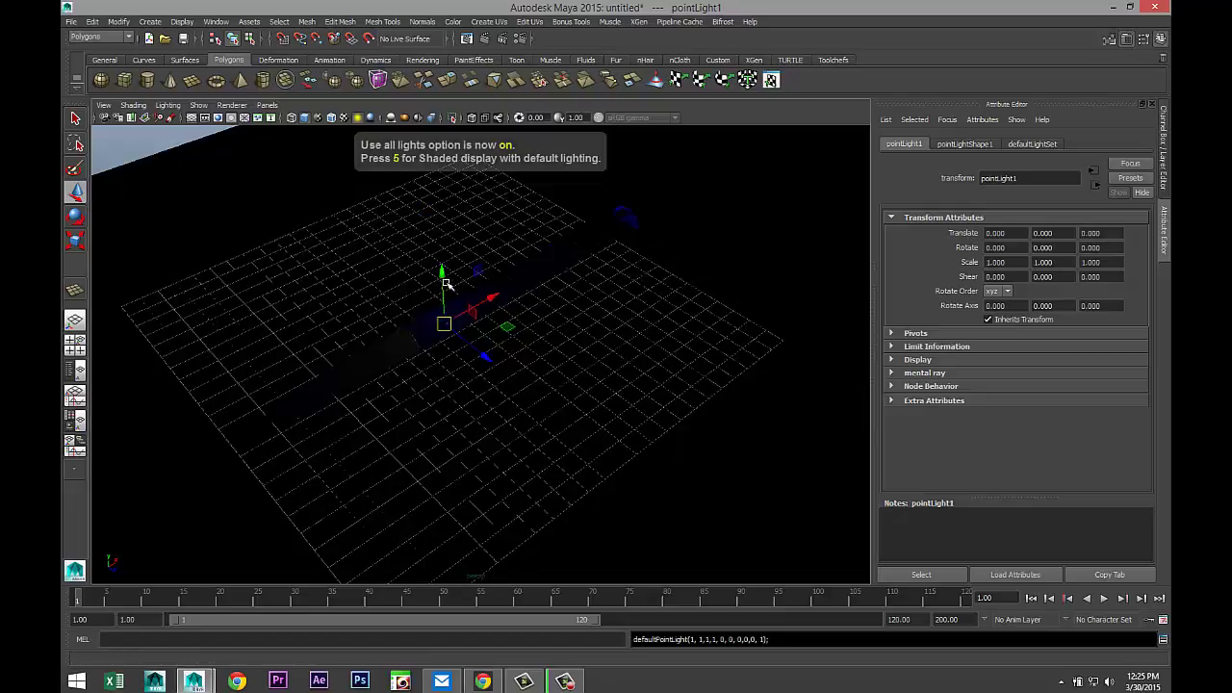
left_click_drag(442, 273, 434, 140)
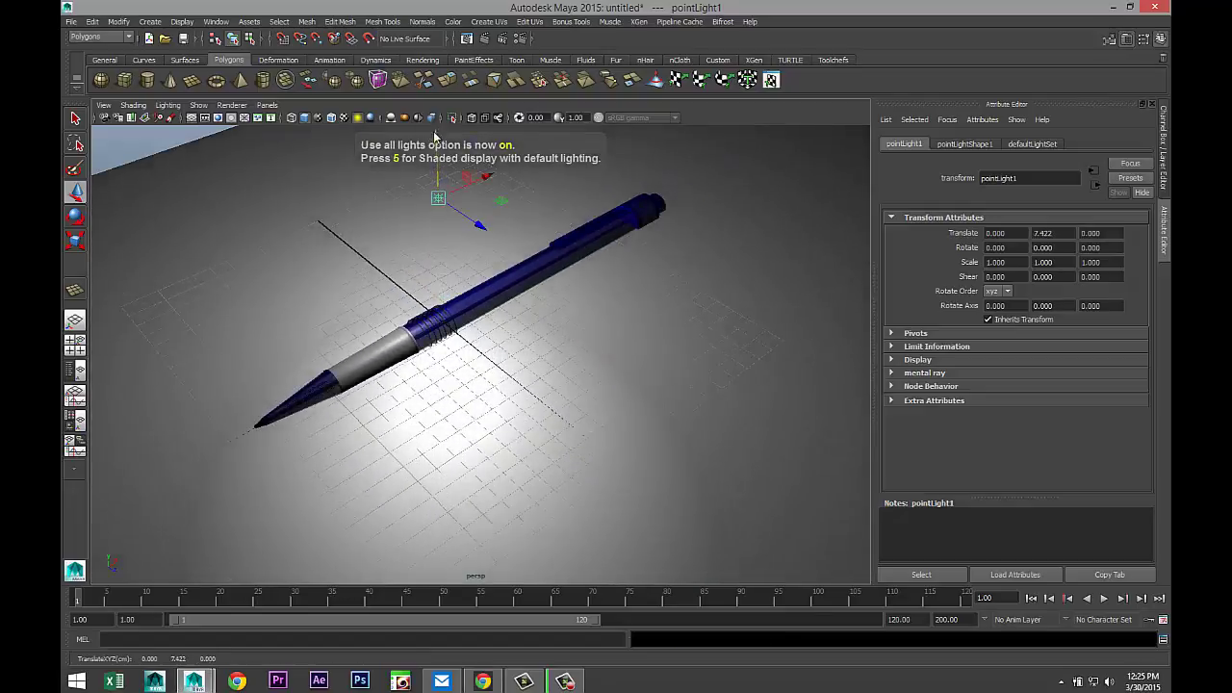
left_click_drag(480, 228, 583, 294)
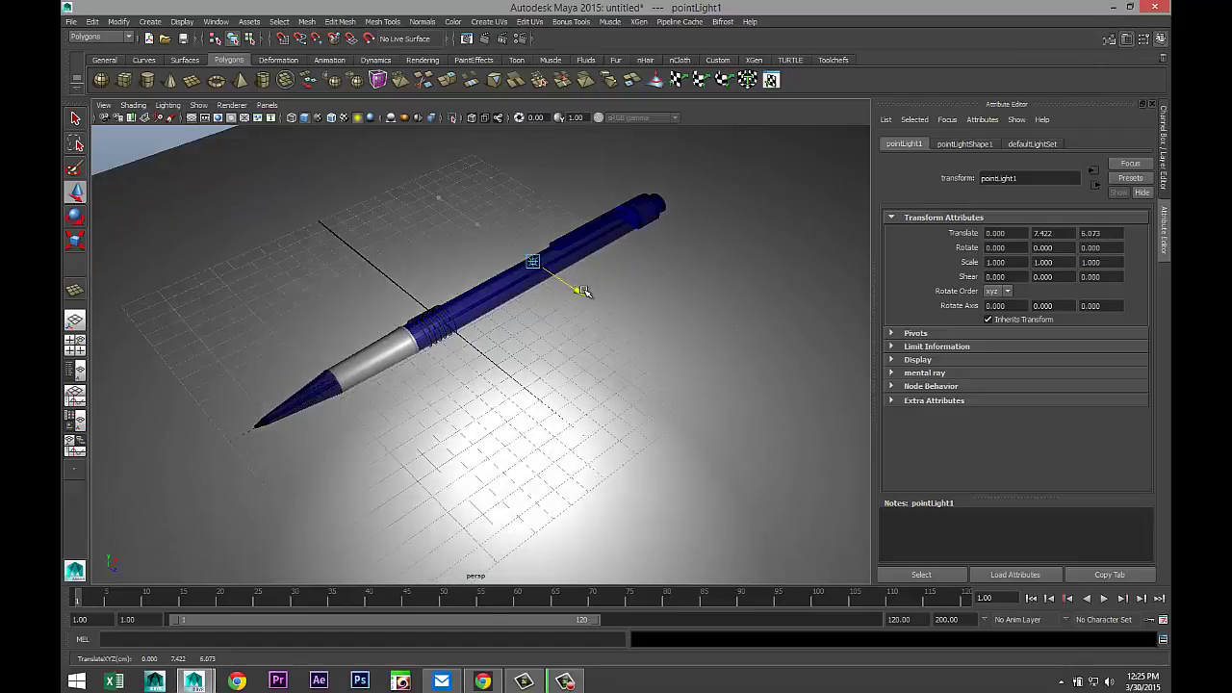
left_click_drag(545, 212, 553, 117)
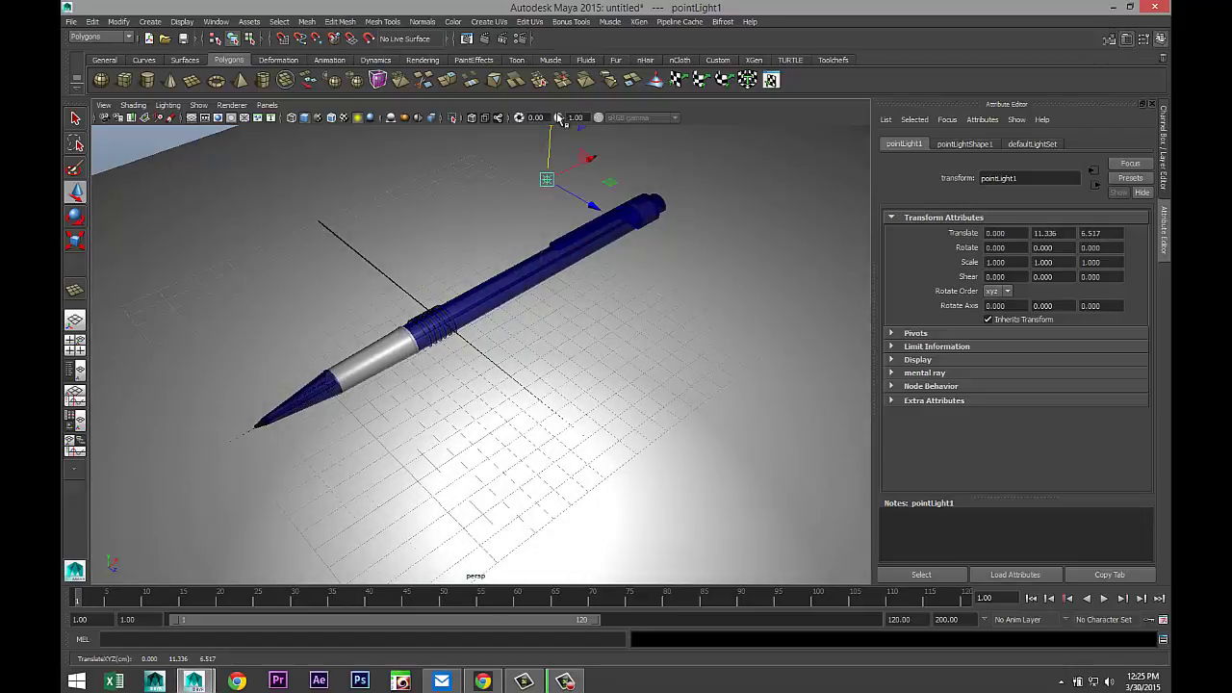
- Add an ambient light and move it behind the pen to about Y 1.2, Z -15.5
left_click(151, 23)
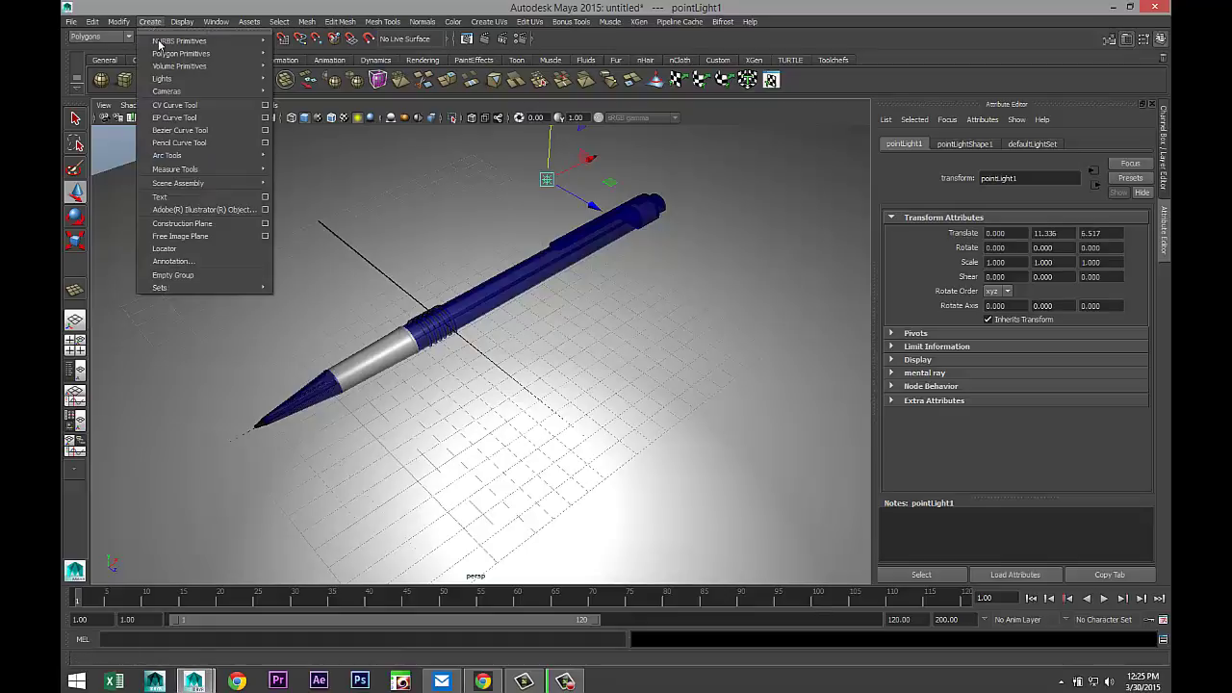
mouse_move(221, 79)
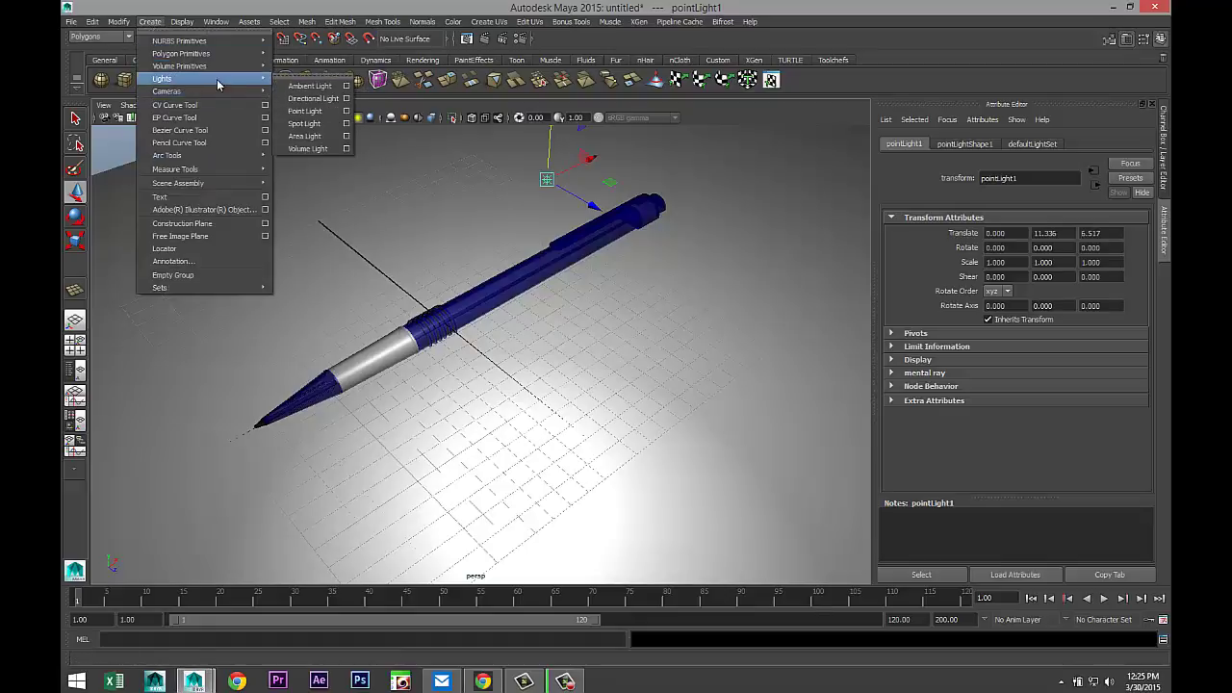
left_click(310, 86)
left_click_drag(489, 360, 275, 124)
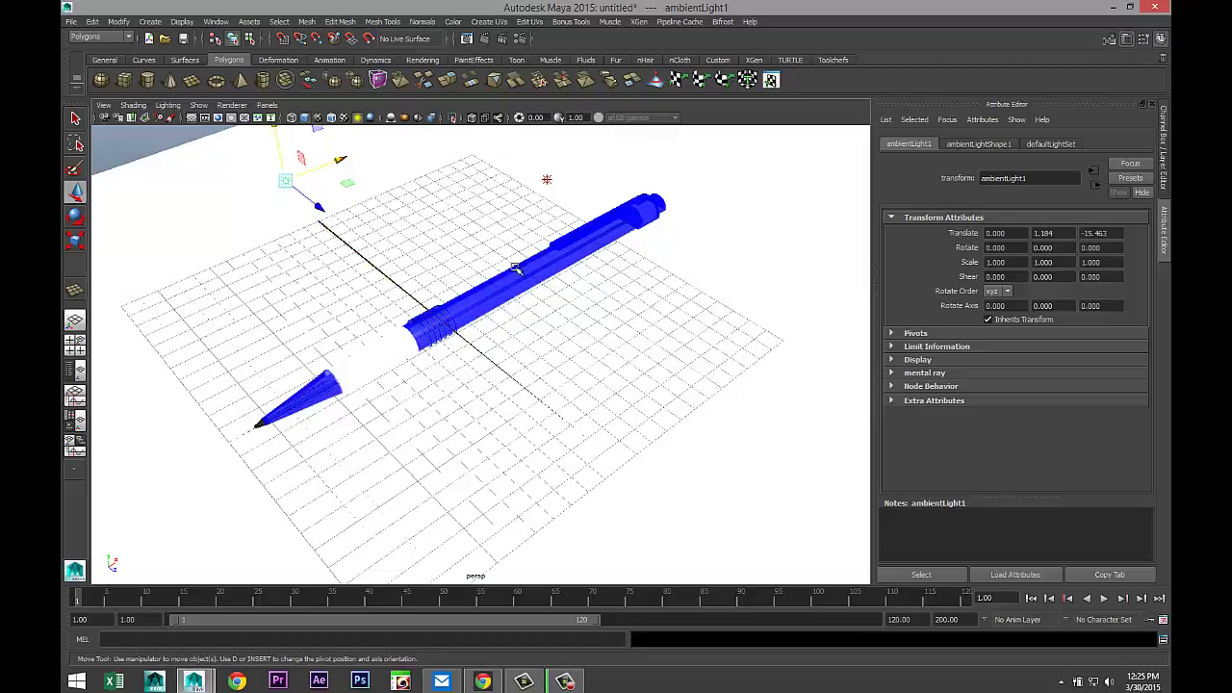
- Set the ambient light's intensity to 0.1
left_click(991, 145)
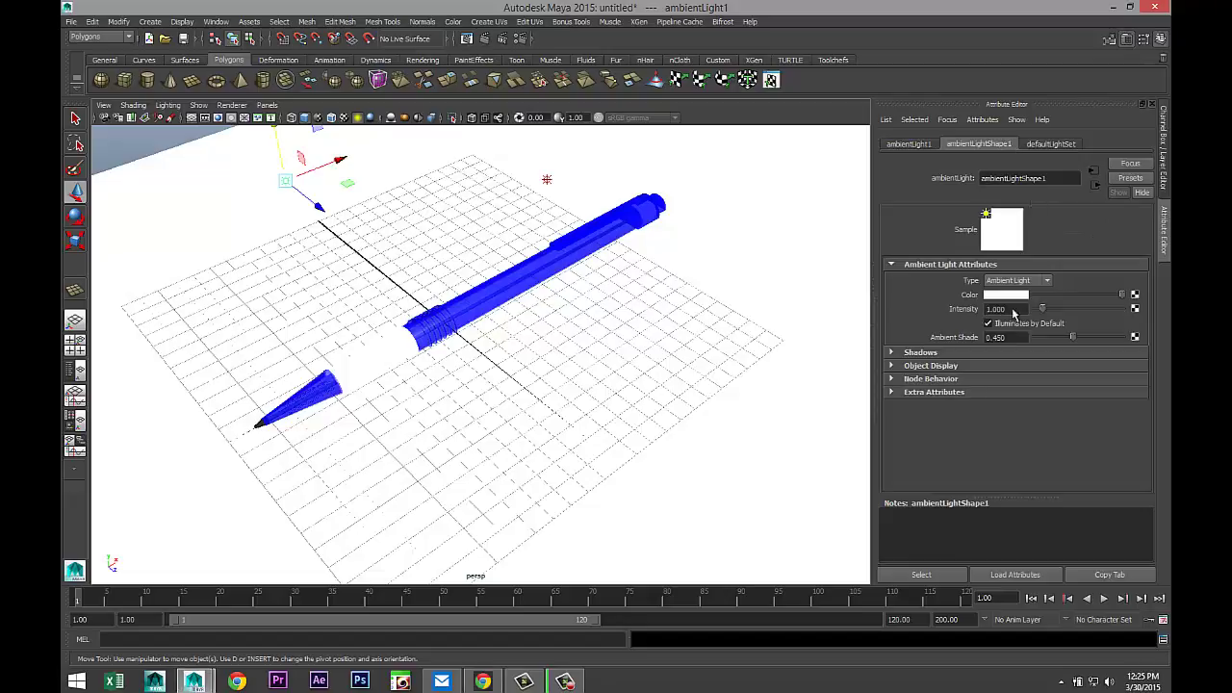
double_click(1017, 309)
key("Return")
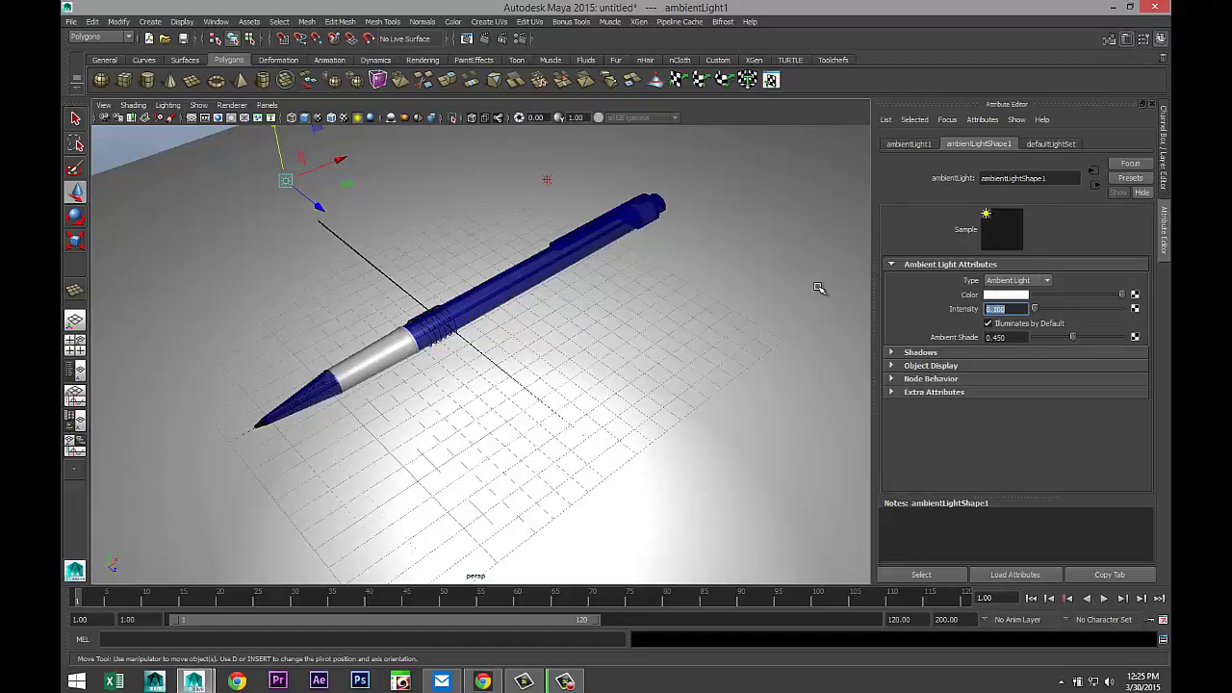
left_click_drag(689, 385, 625, 370, "alt")
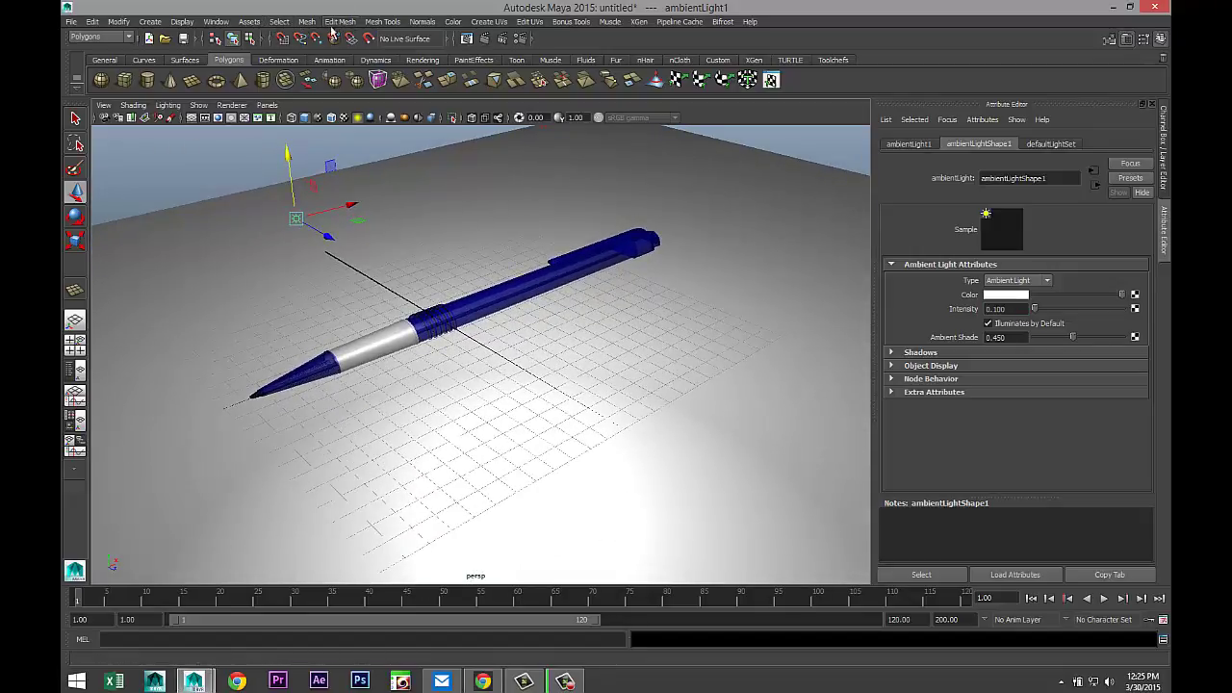
- Select the Pen group in the Outliner and raise it along Y to about 1.01 so it rests above the plane
left_click(216, 22)
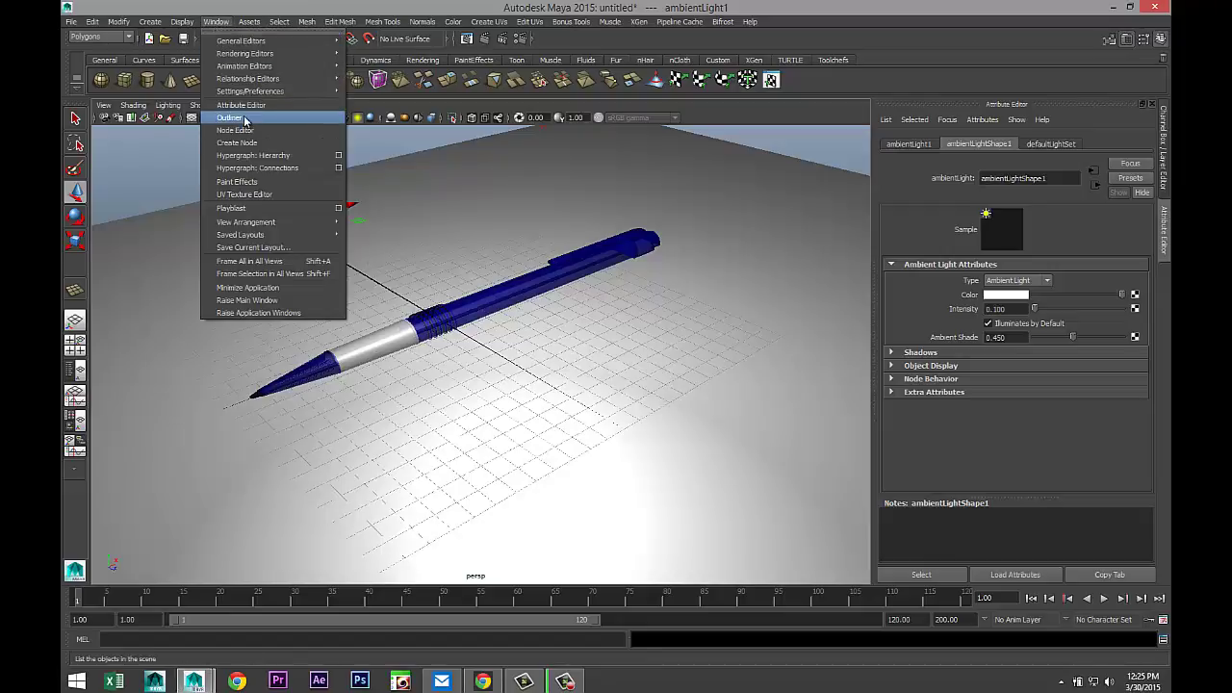
left_click(241, 122)
left_click(785, 577)
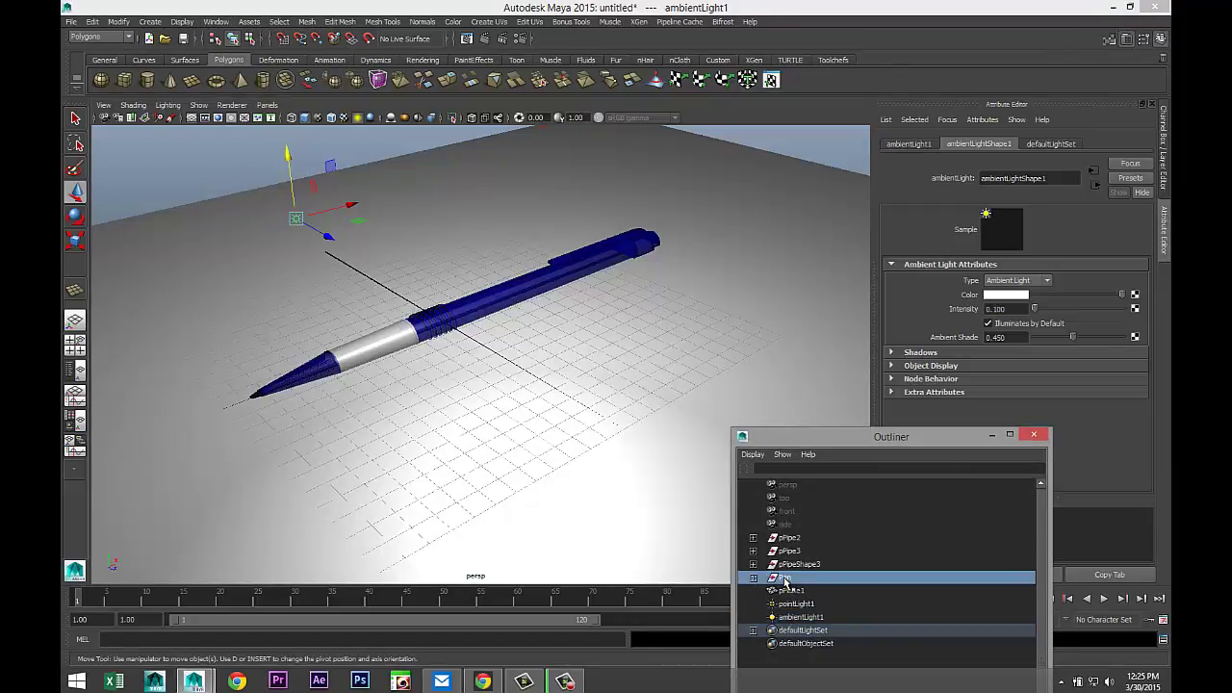
left_click_drag(440, 262, 443, 249)
left_click(75, 344)
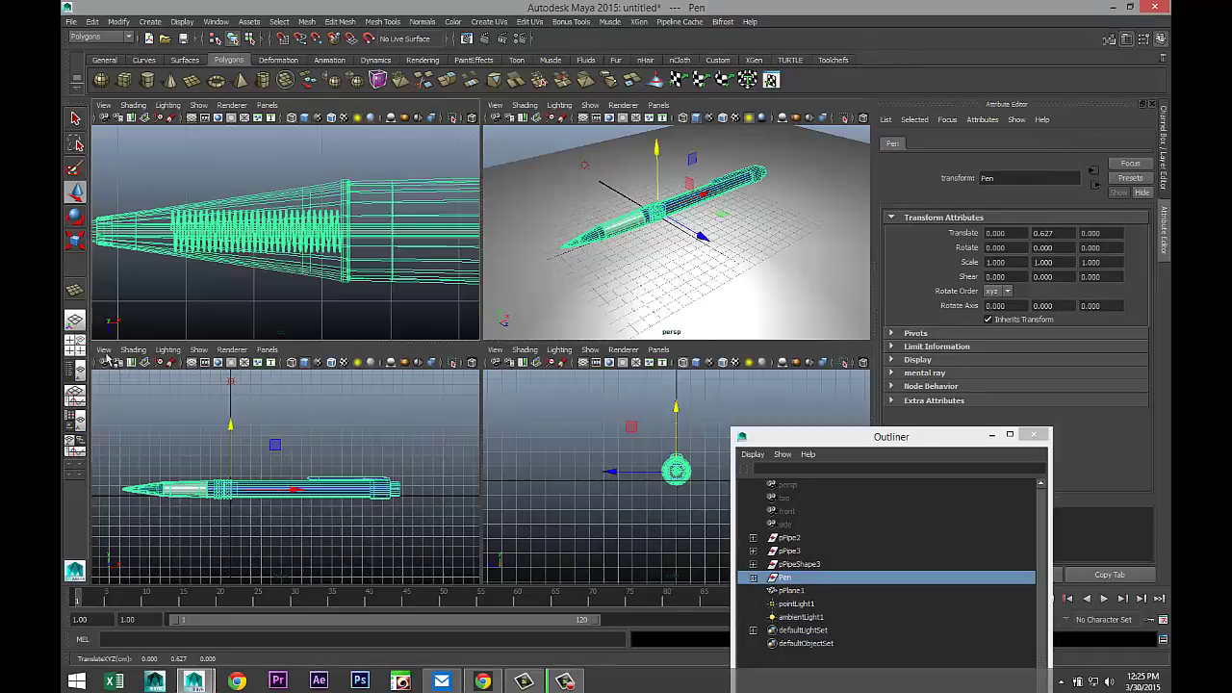
key("space")
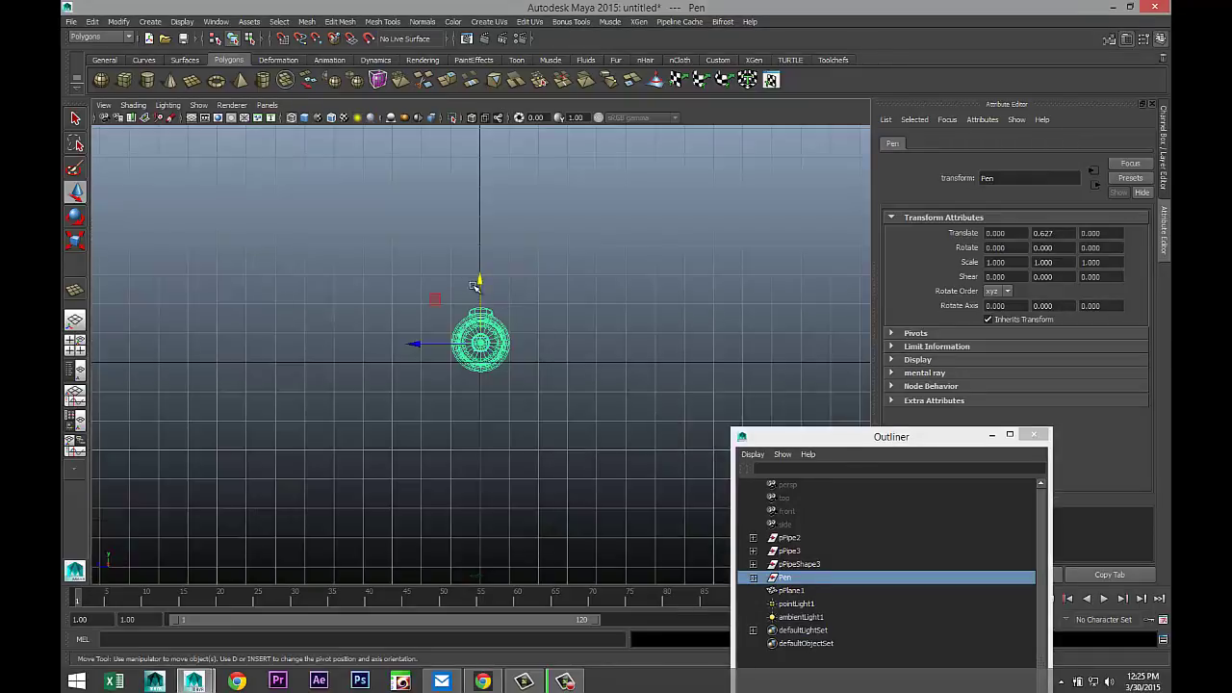
left_click_drag(476, 283, 482, 273)
left_click(81, 353)
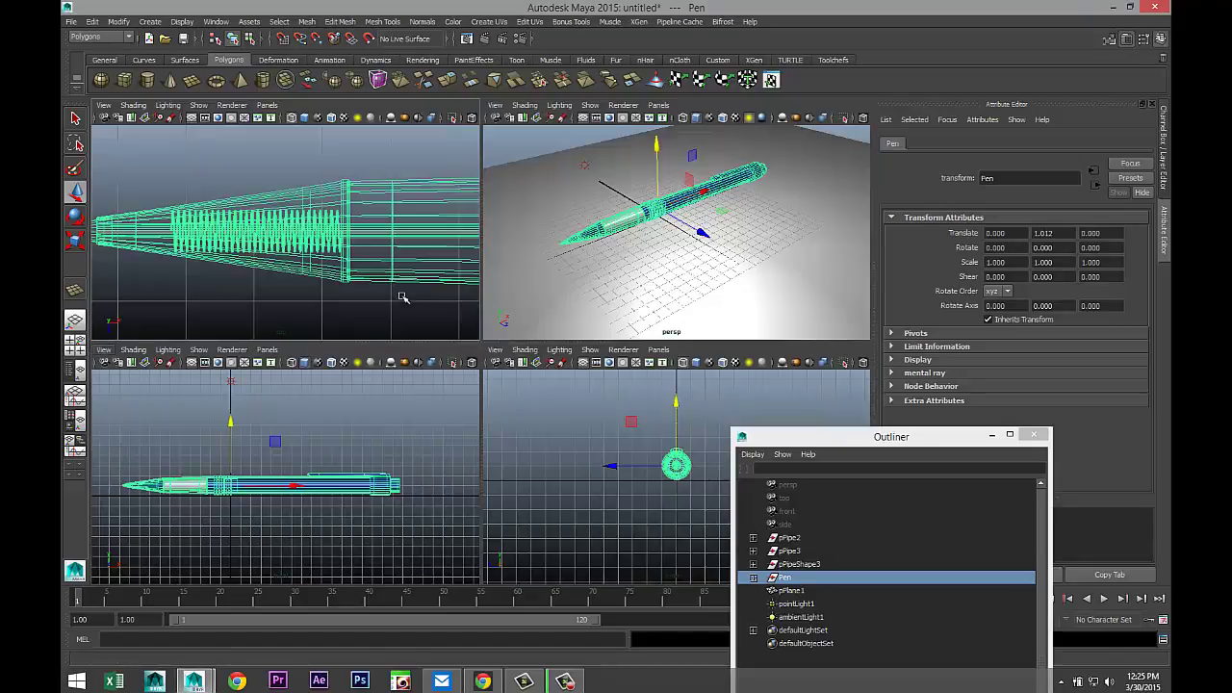
- Close the Outliner and show the resolution gate around the pen in the full-size perspective view
key("space")
left_click_drag(627, 313, 674, 375, "alt")
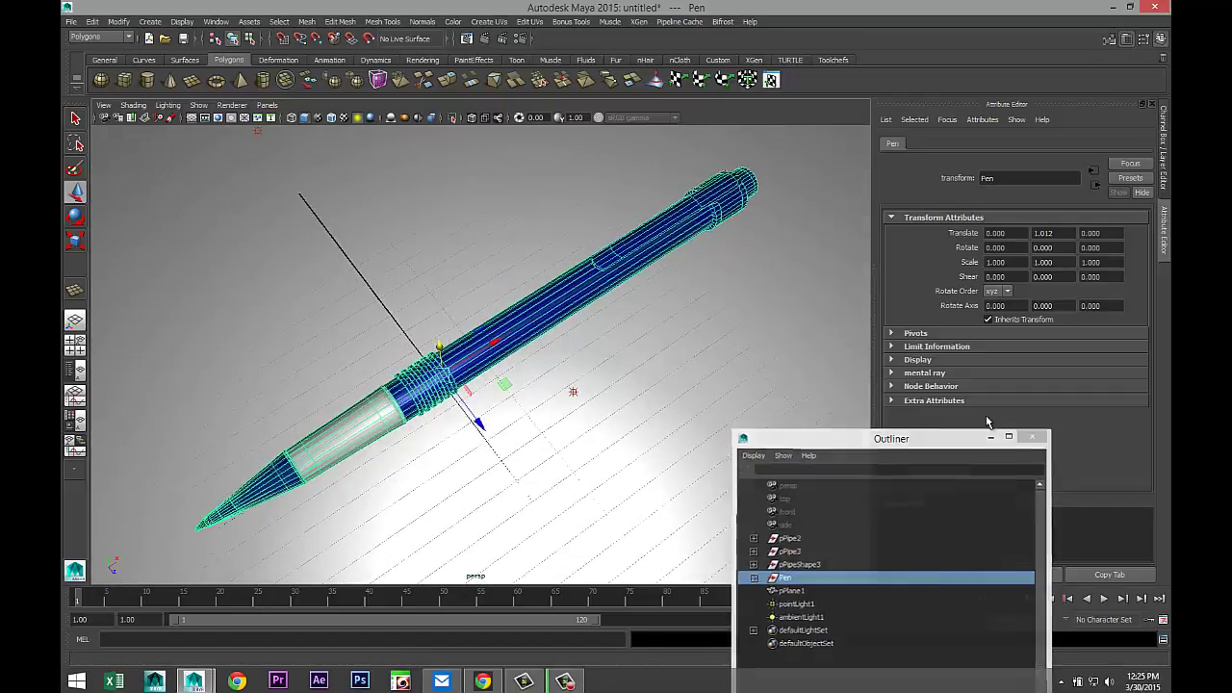
left_click(1036, 439)
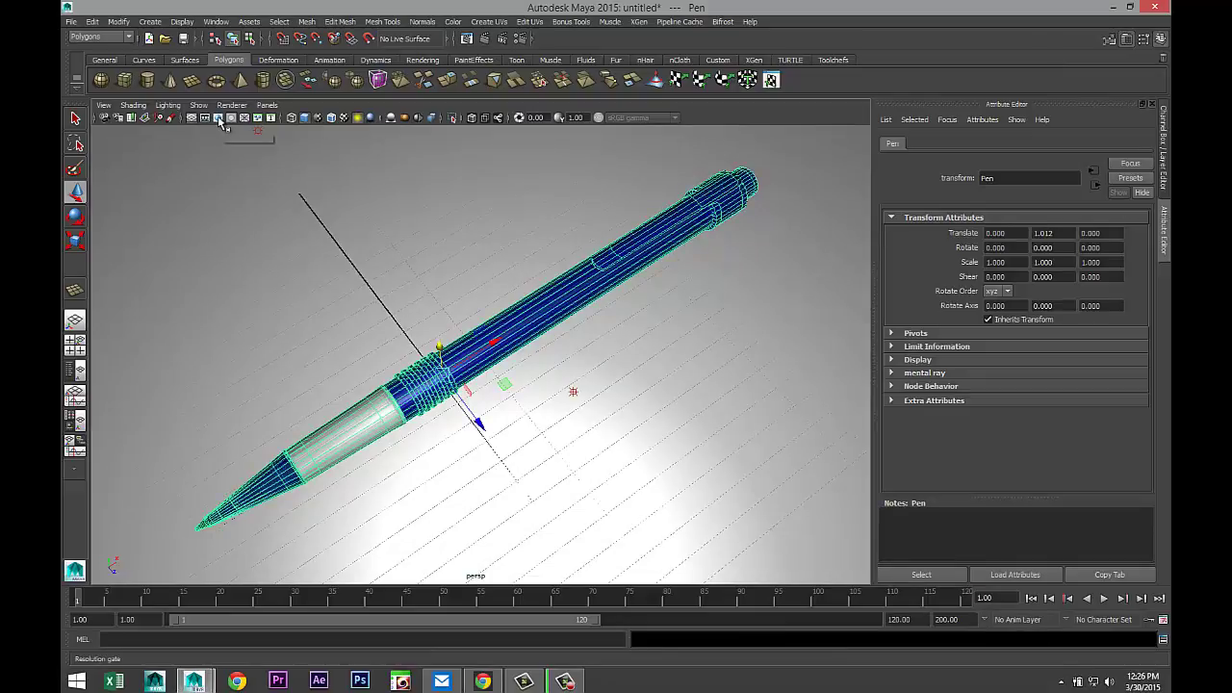
left_click(220, 119)
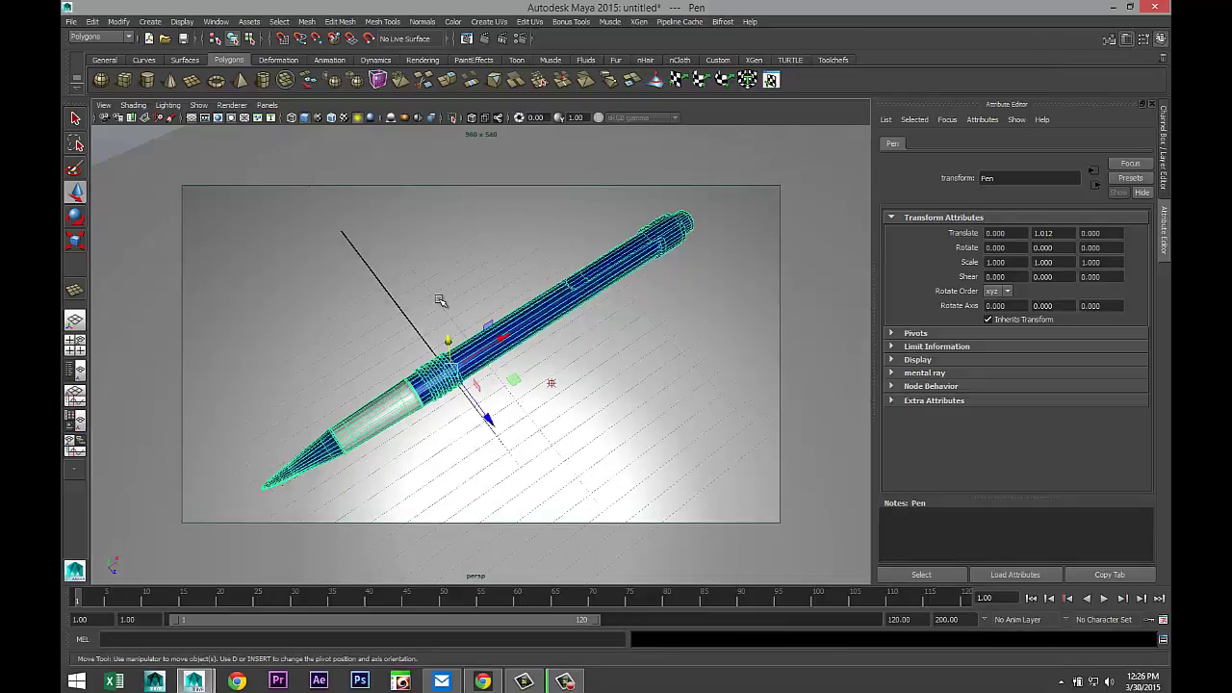
- Reframe the perspective camera at a lower angle and closer in so the pen fills the resolution gate
left_click_drag(513, 342, 508, 316, "alt")
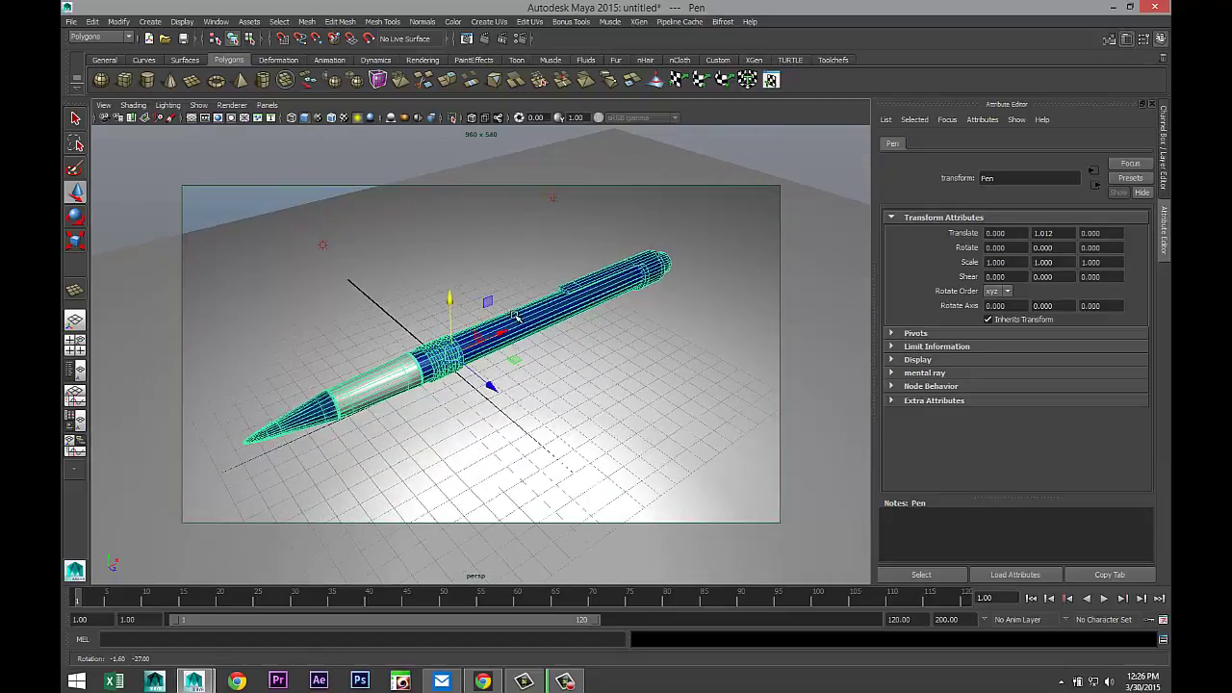
right_click_drag(508, 316, 570, 321, "alt")
left_click_drag(570, 320, 568, 315, "alt")
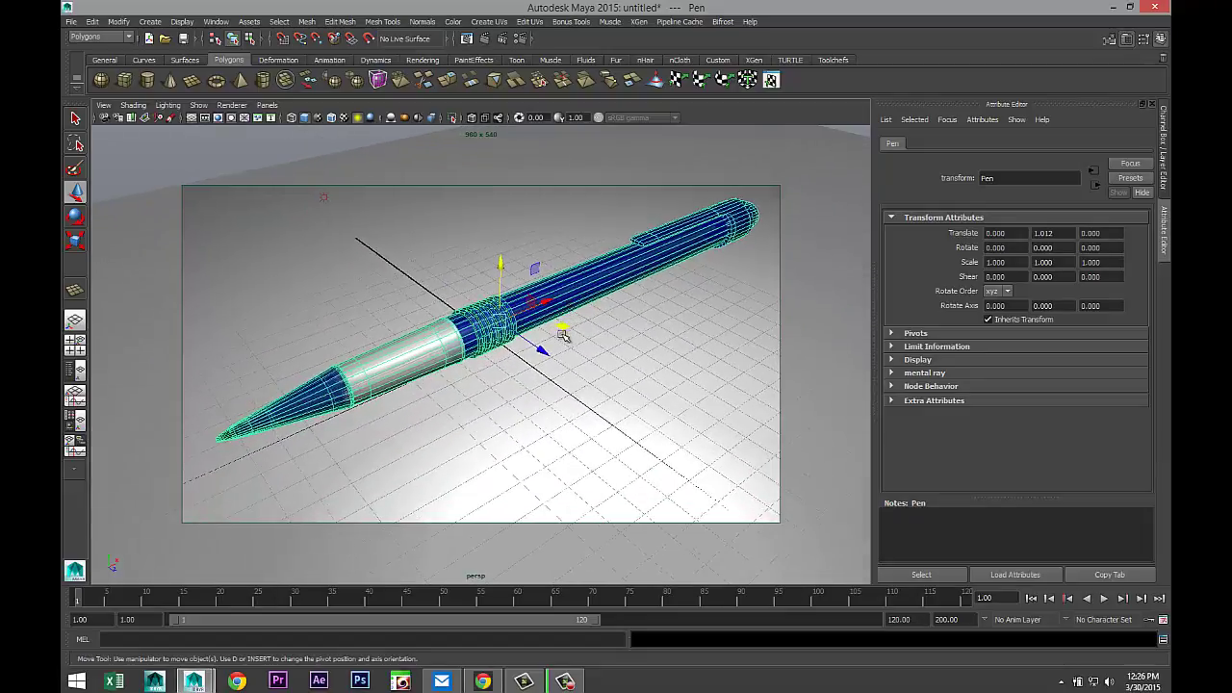
- Open the render settings and switch the renderer to mental ray
left_click(519, 41)
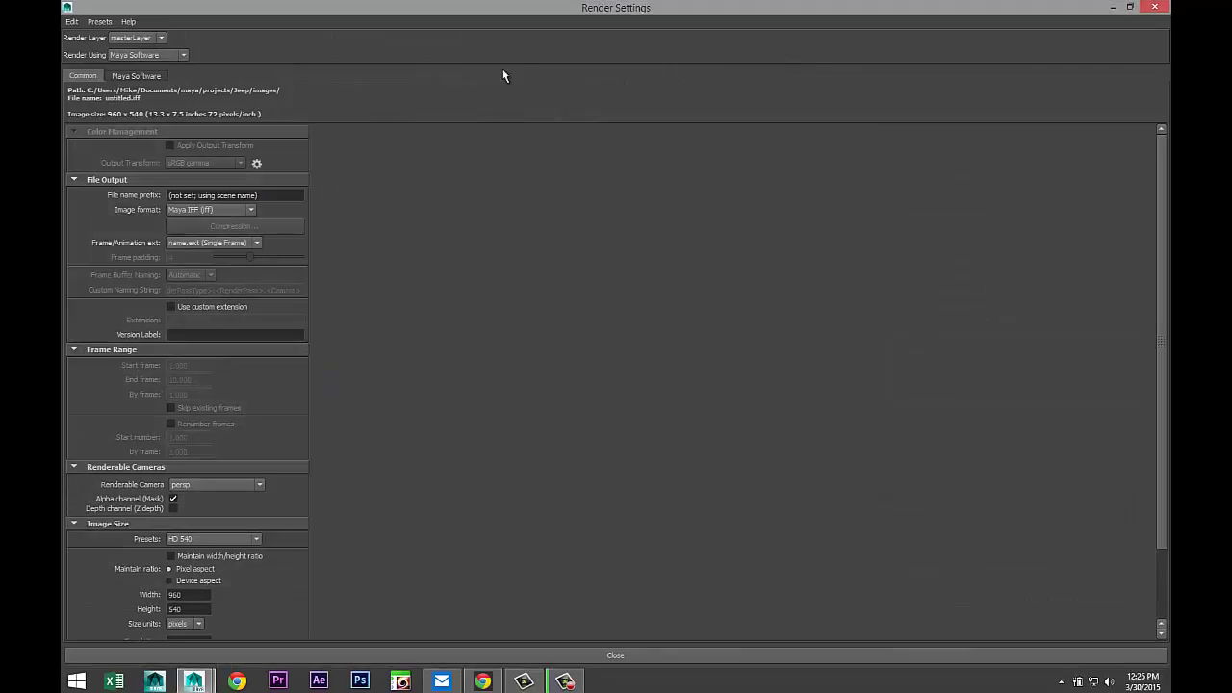
left_click(183, 54)
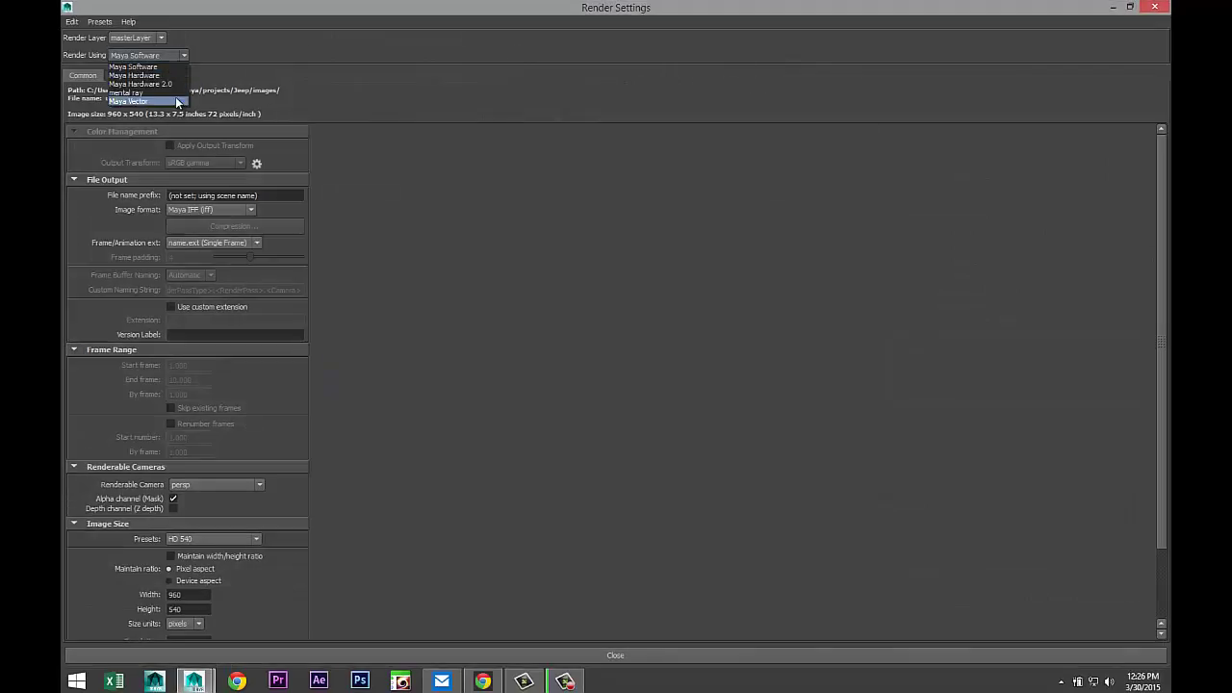
left_click(177, 96)
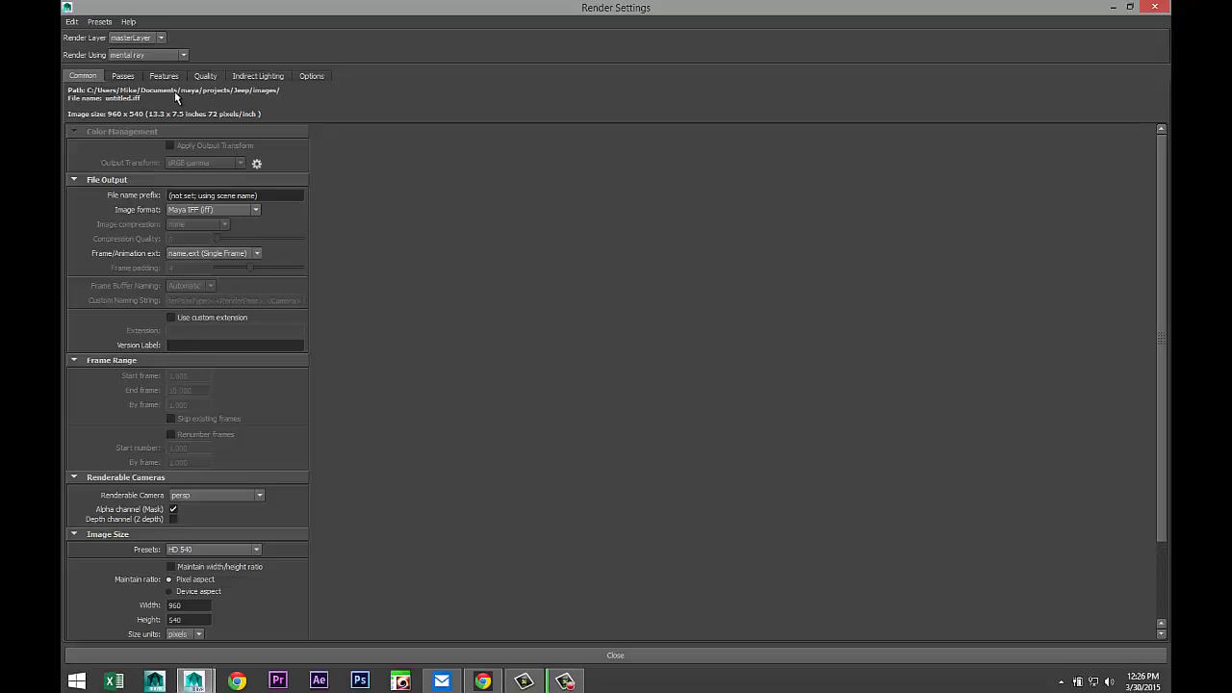
- Enable Final Gathering and Caustics in the mental ray indirect lighting settings
left_click(259, 76)
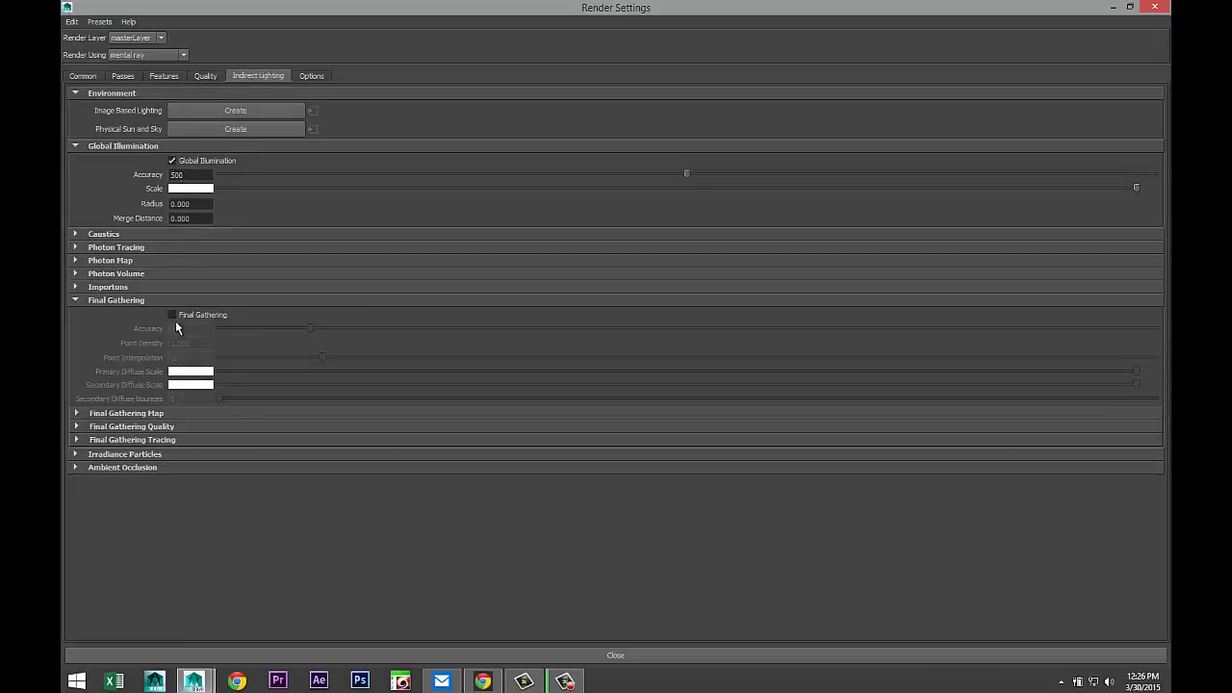
left_click(172, 315)
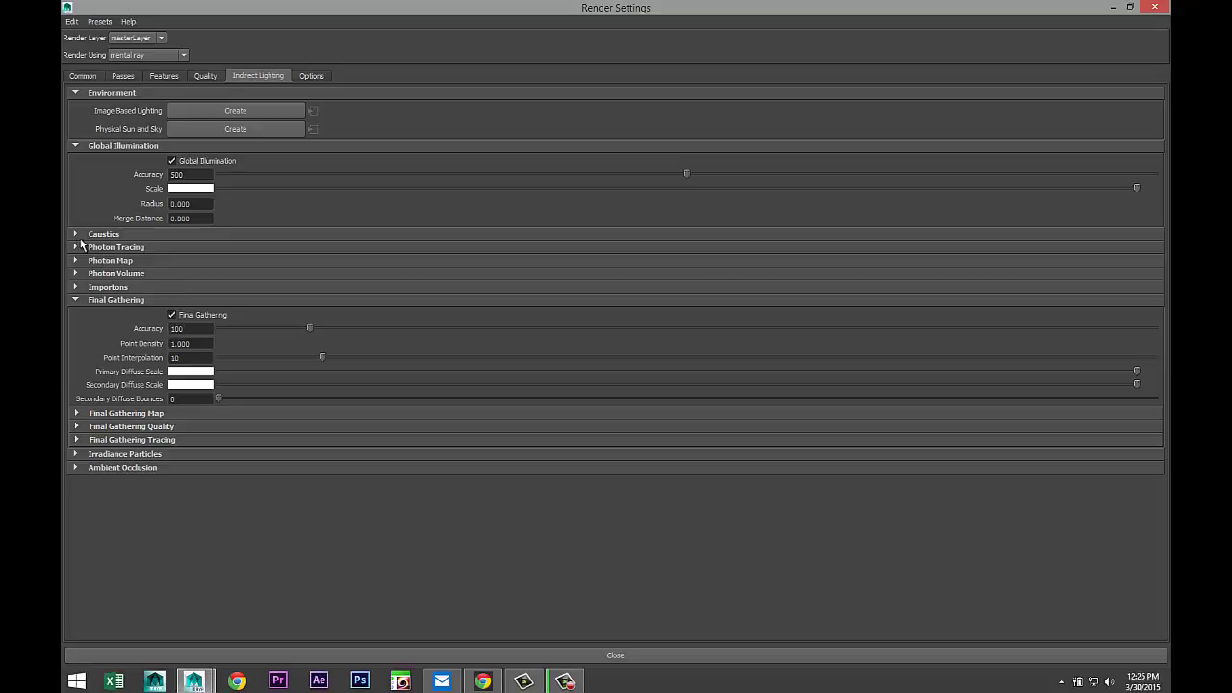
left_click(76, 236)
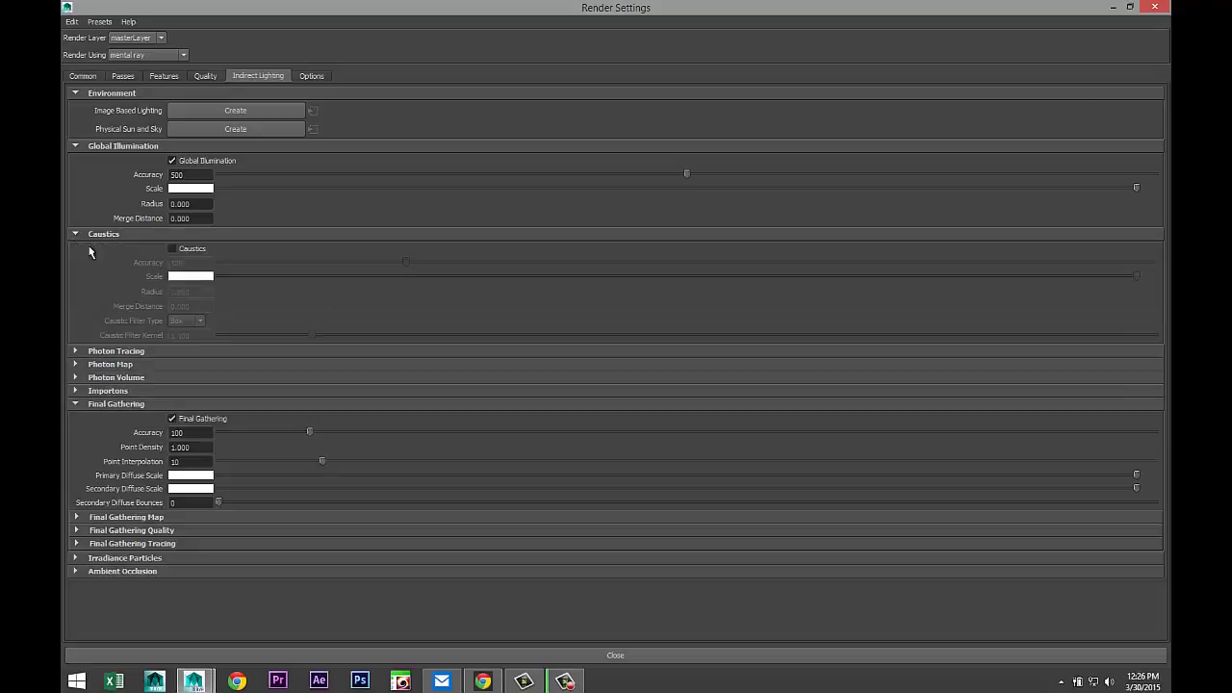
left_click(173, 250)
- Set the sampling quality to 1.50 and raytracing to 8 reflections, 8 refractions, max trace depth 12 and shadows 6
left_click(207, 76)
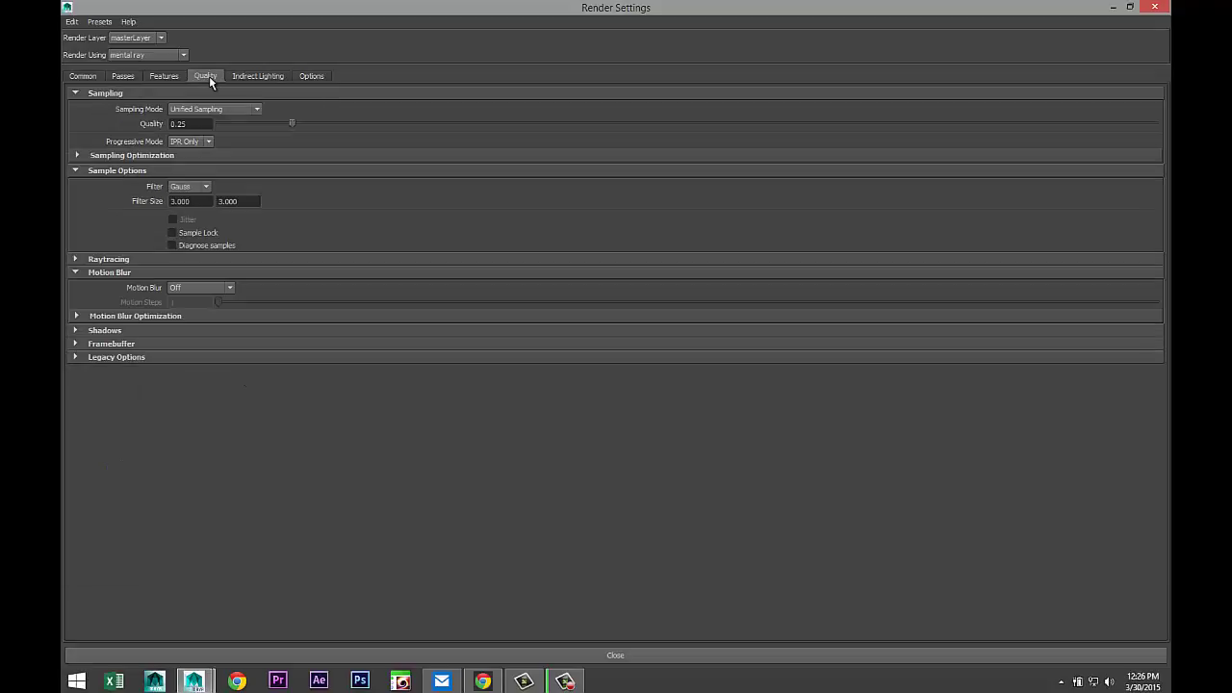
left_click_drag(306, 129, 470, 128)
left_click(73, 258)
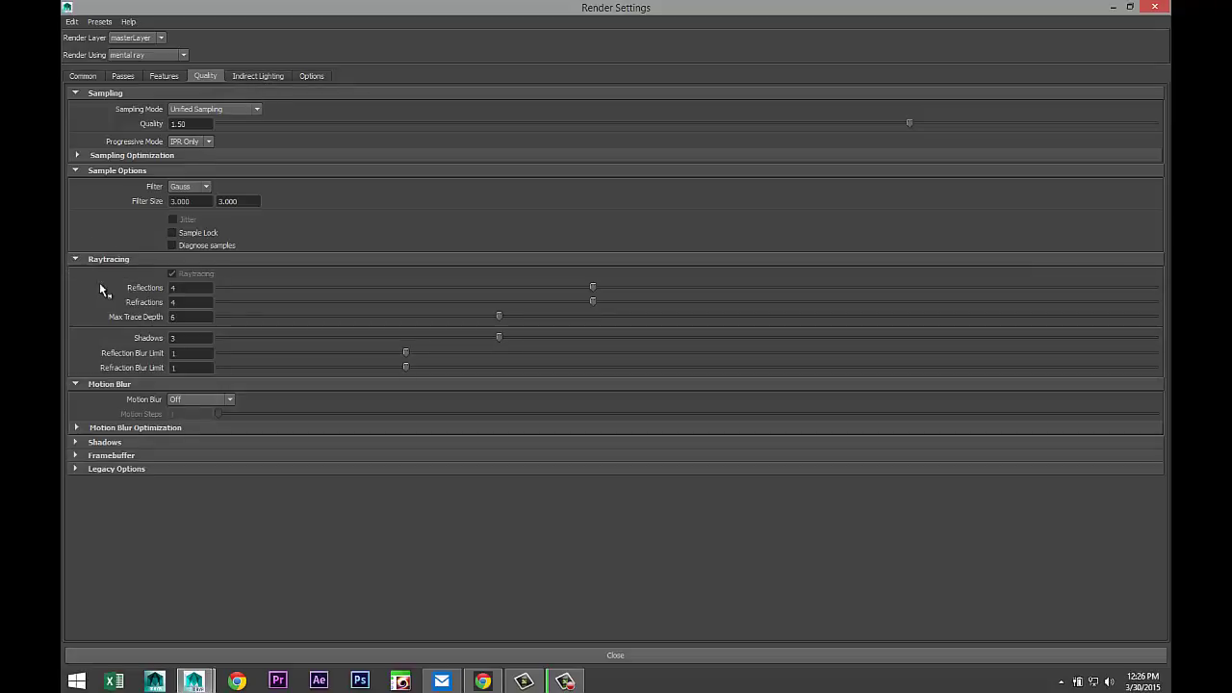
left_click(185, 291)
type("8")
key("Tab")
type("8")
key("Tab")
type("12")
key("Tab")
type("6")
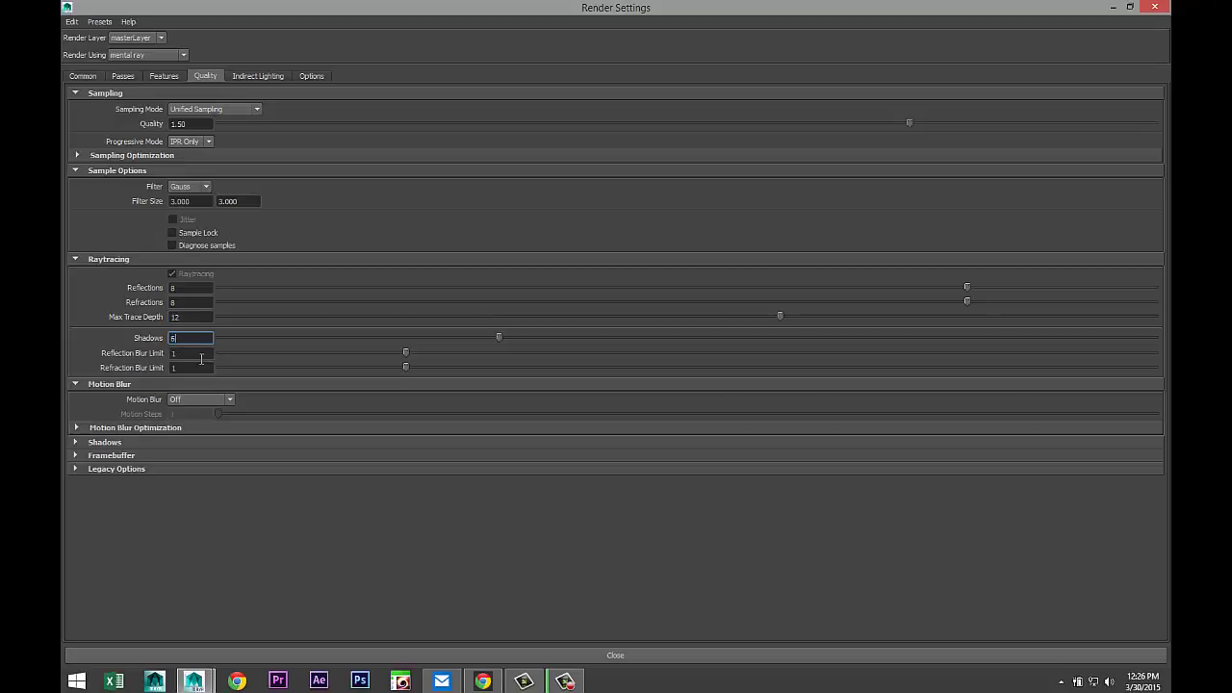
- Set both the reflection blur limit and the refraction blur limit to 3
key("Tab")
type("3")
key("Tab")
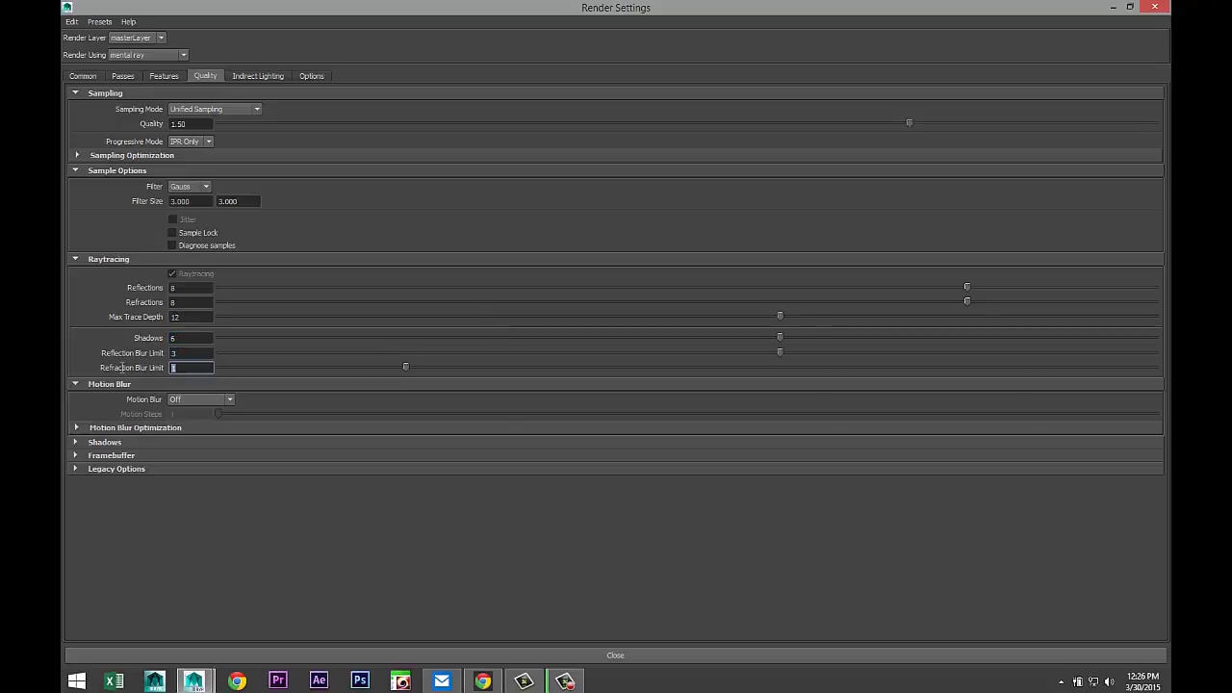
type("3")
left_click(190, 339)
- Create an image-based lighting environment and set the render image size to the HD 1080 preset, then minimize the render settings
left_click(261, 77)
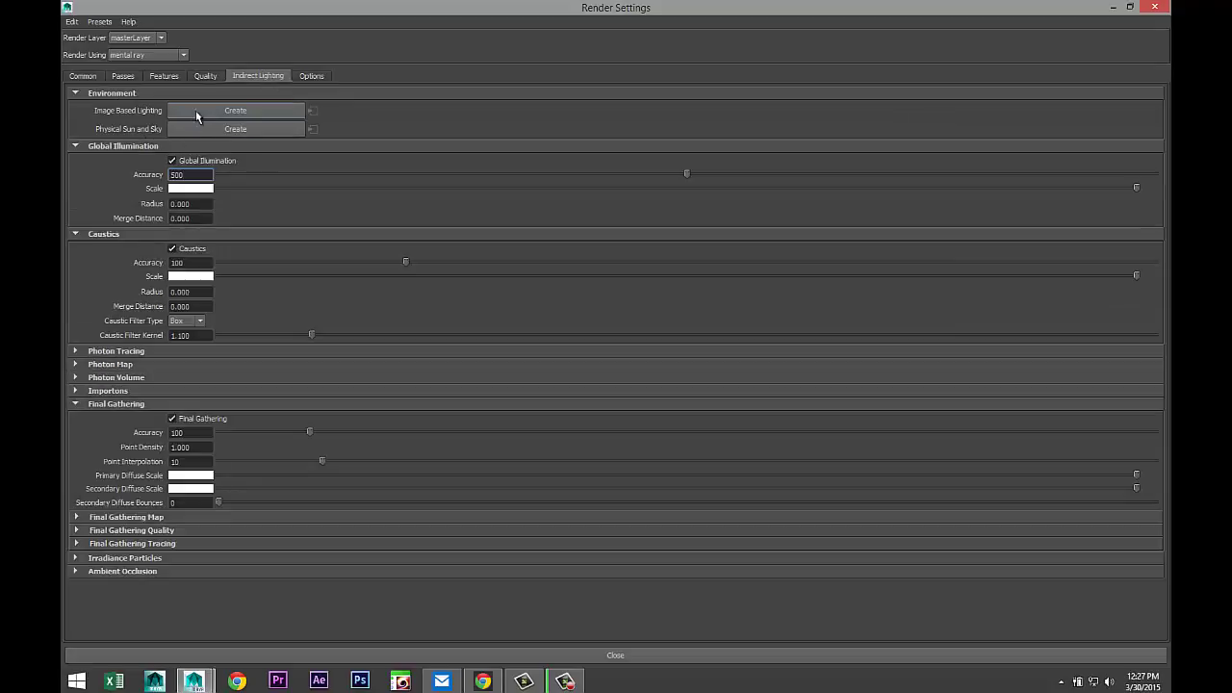
left_click(229, 111)
left_click(83, 77)
scroll(234, 495, "down", 3)
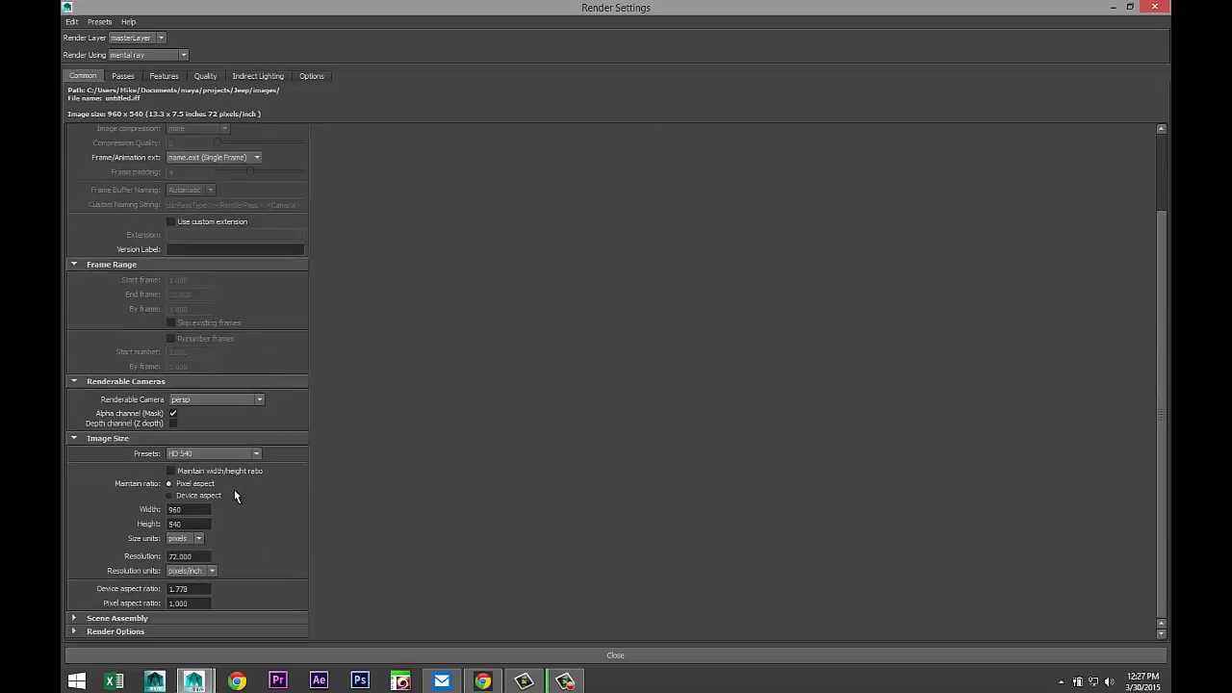
left_click(257, 455)
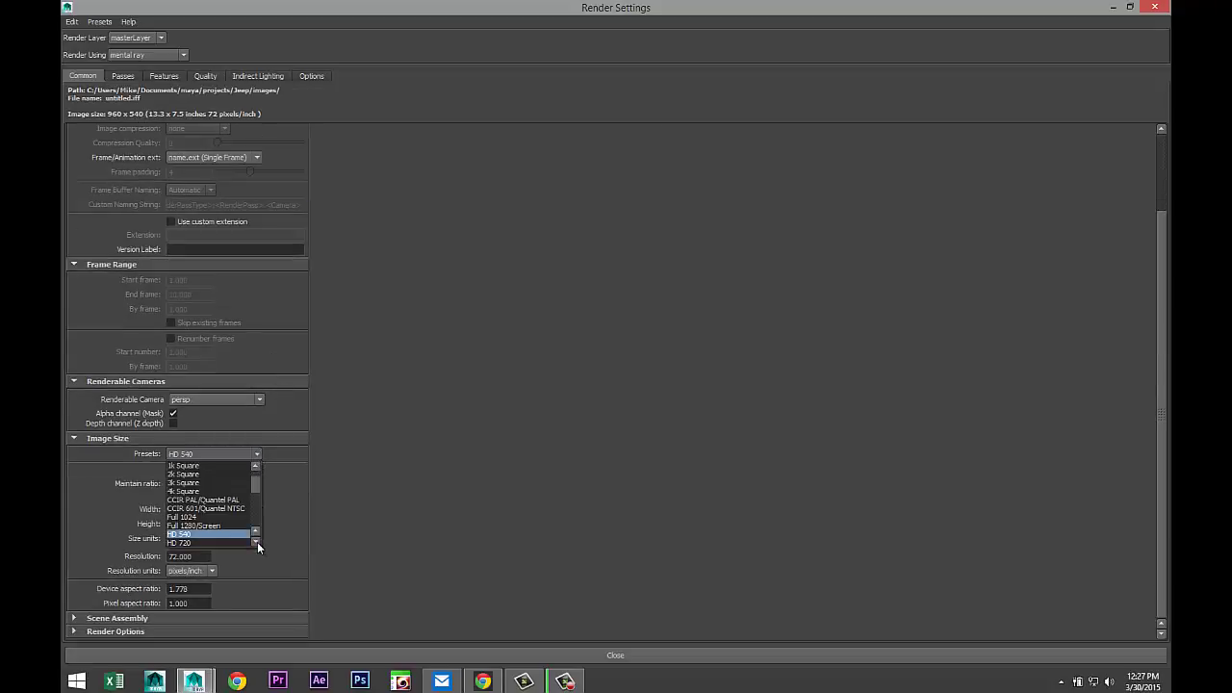
left_click(212, 543)
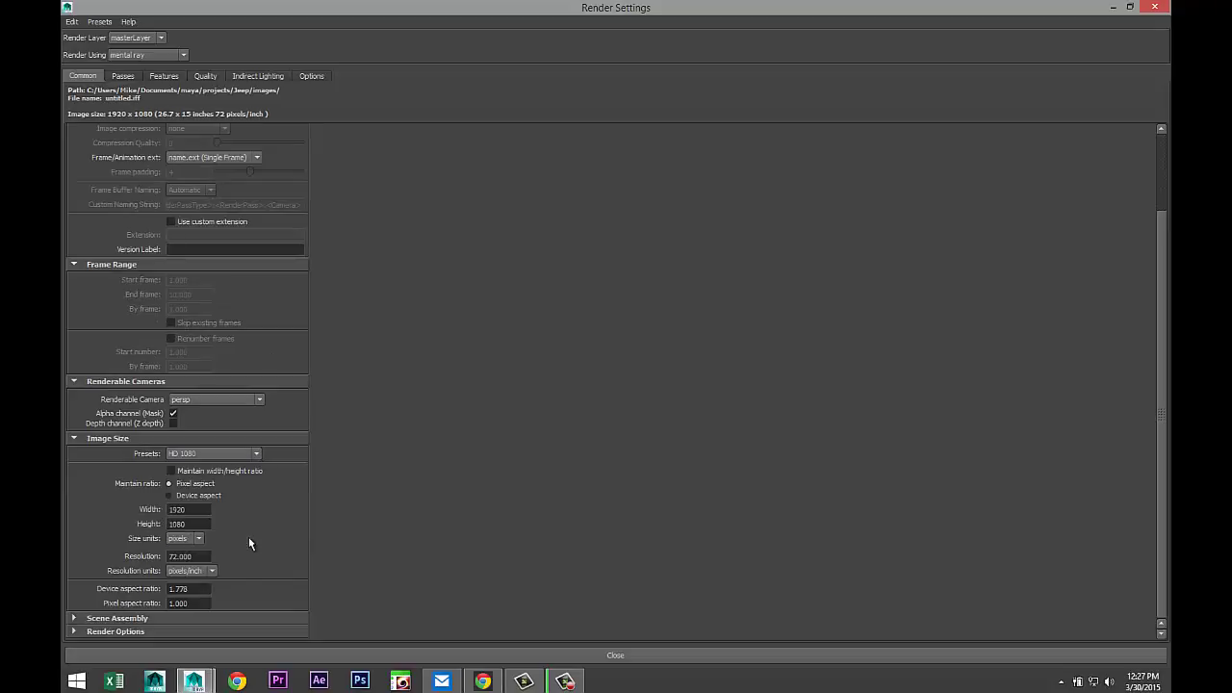
left_click(1113, 7)
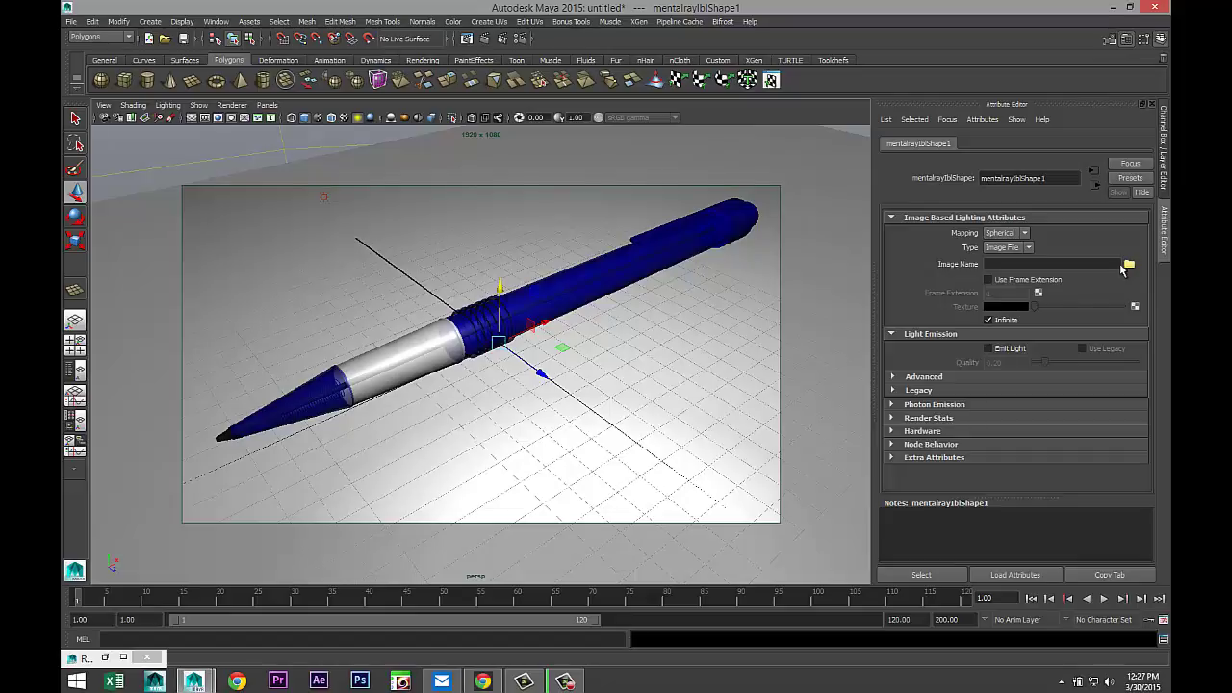
- Browse for the image-based lighting file in the HDRI folder under Documents/maya
left_click(1129, 265)
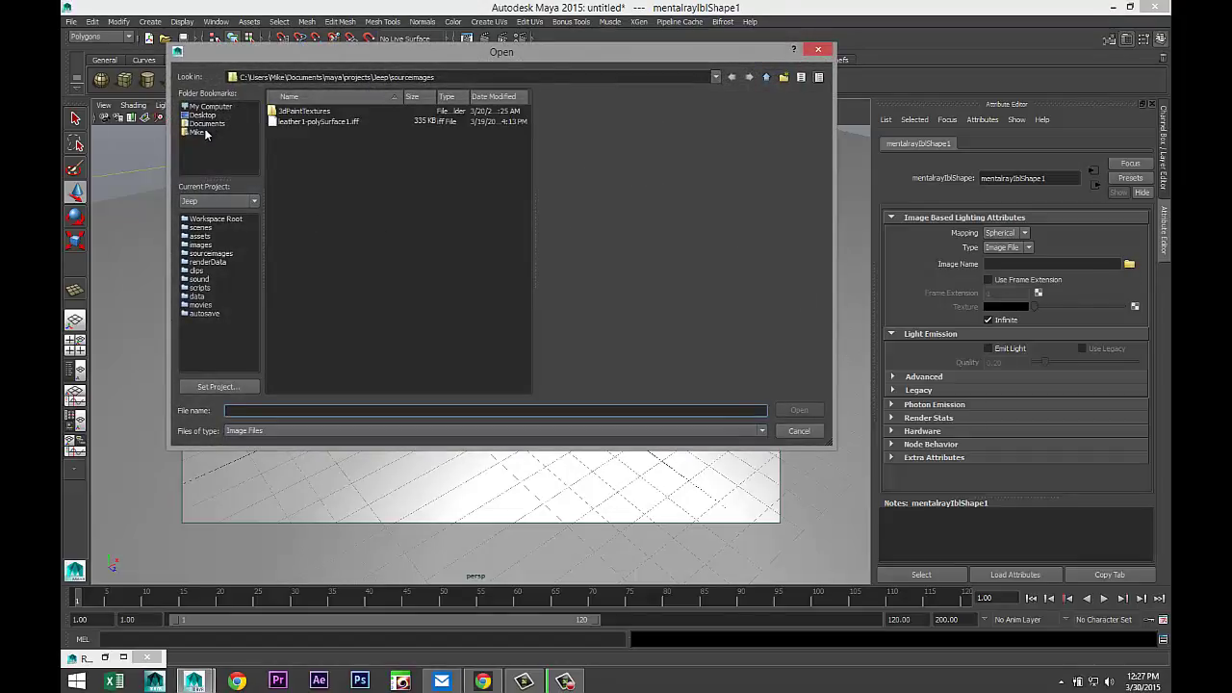
left_click(208, 124)
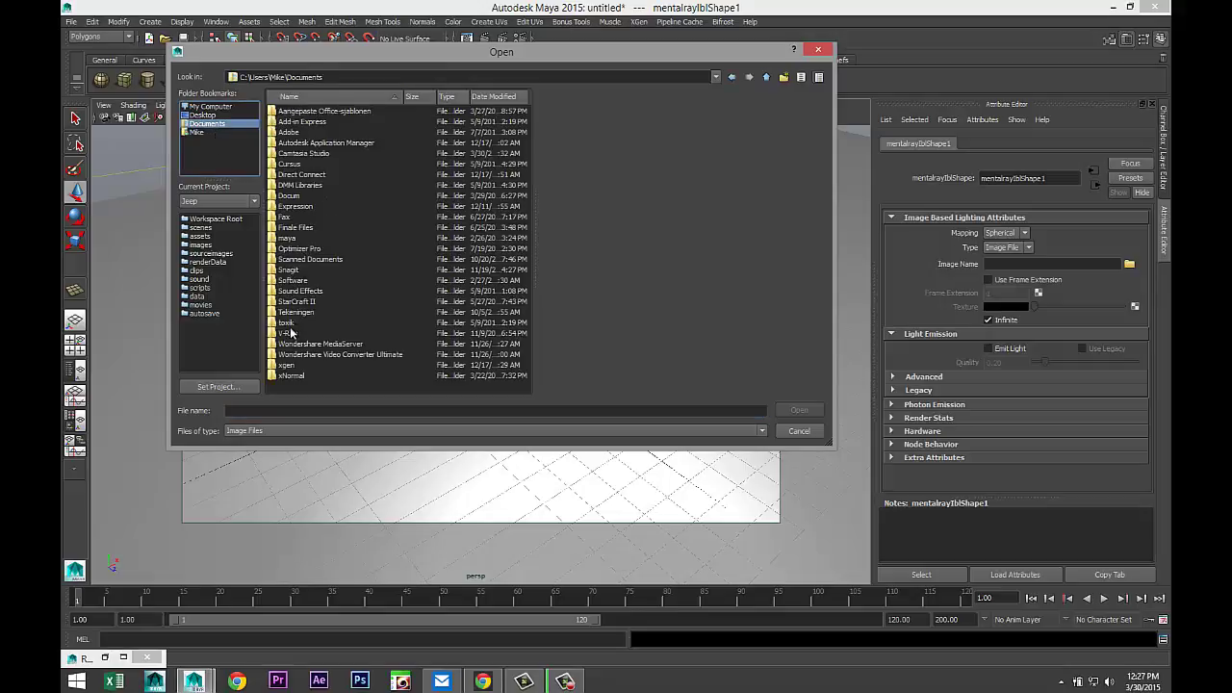
double_click(293, 239)
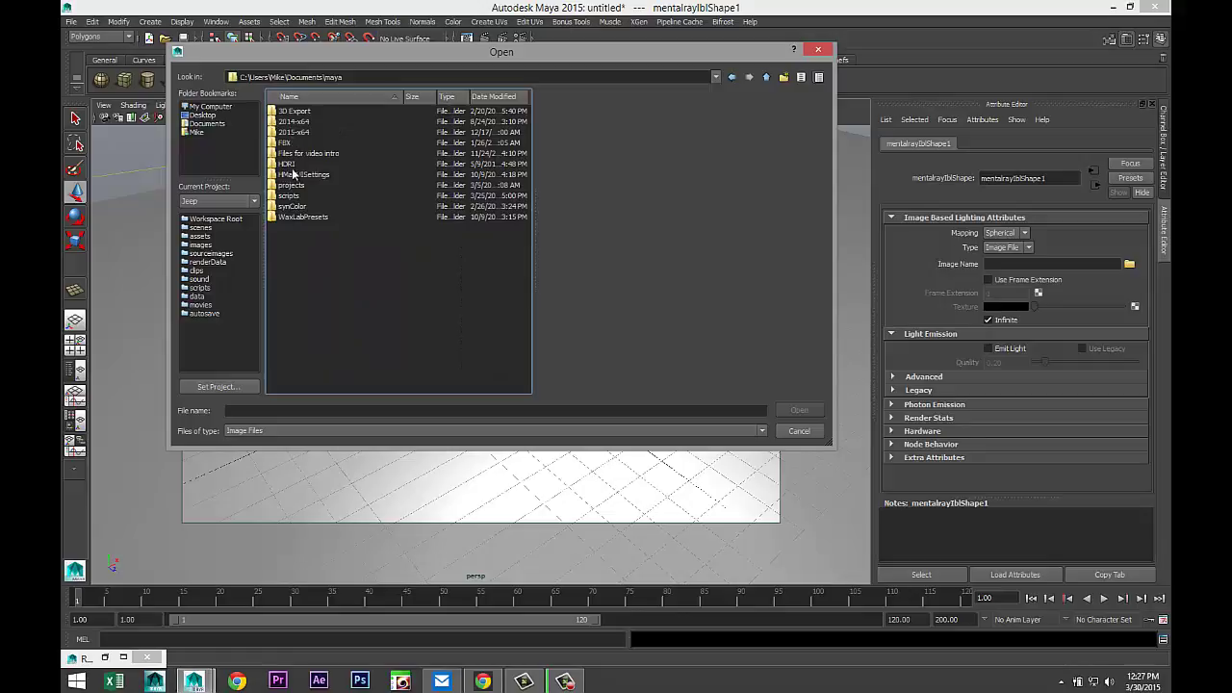
left_click(292, 166)
double_click(292, 165)
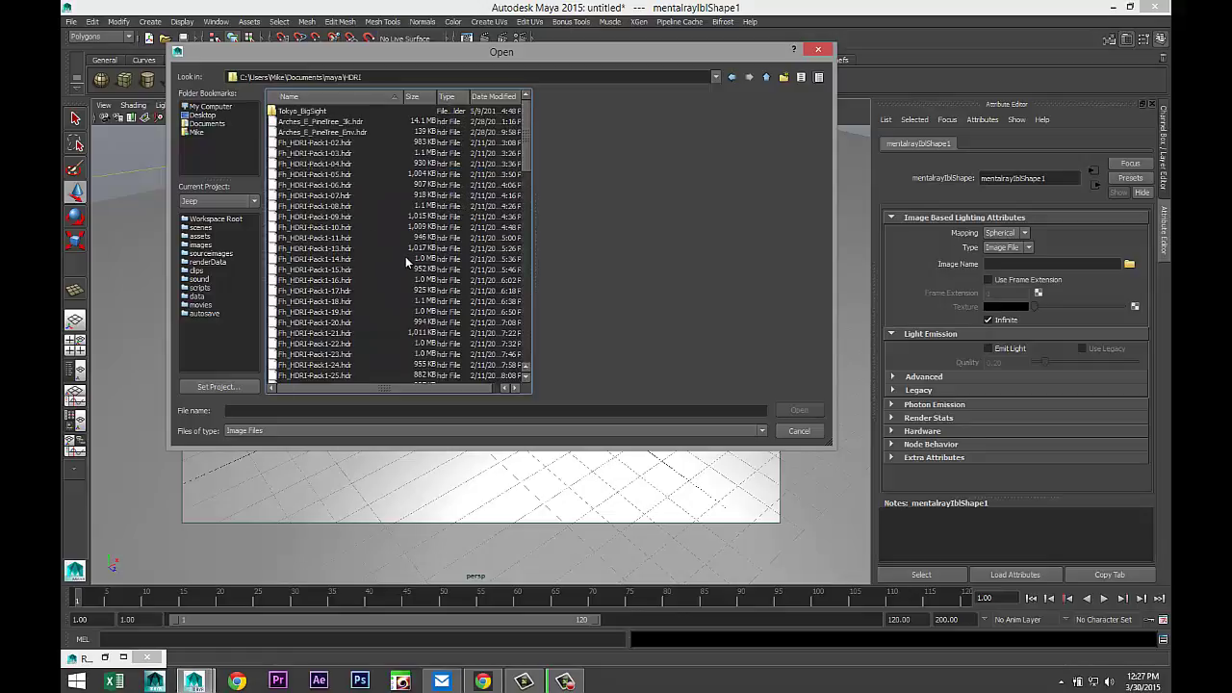
- Load Fh_HDRI-Pack1-20.hdr as the image-based lighting image
scroll(406, 256, "down", 5)
scroll(406, 259, "down", 7)
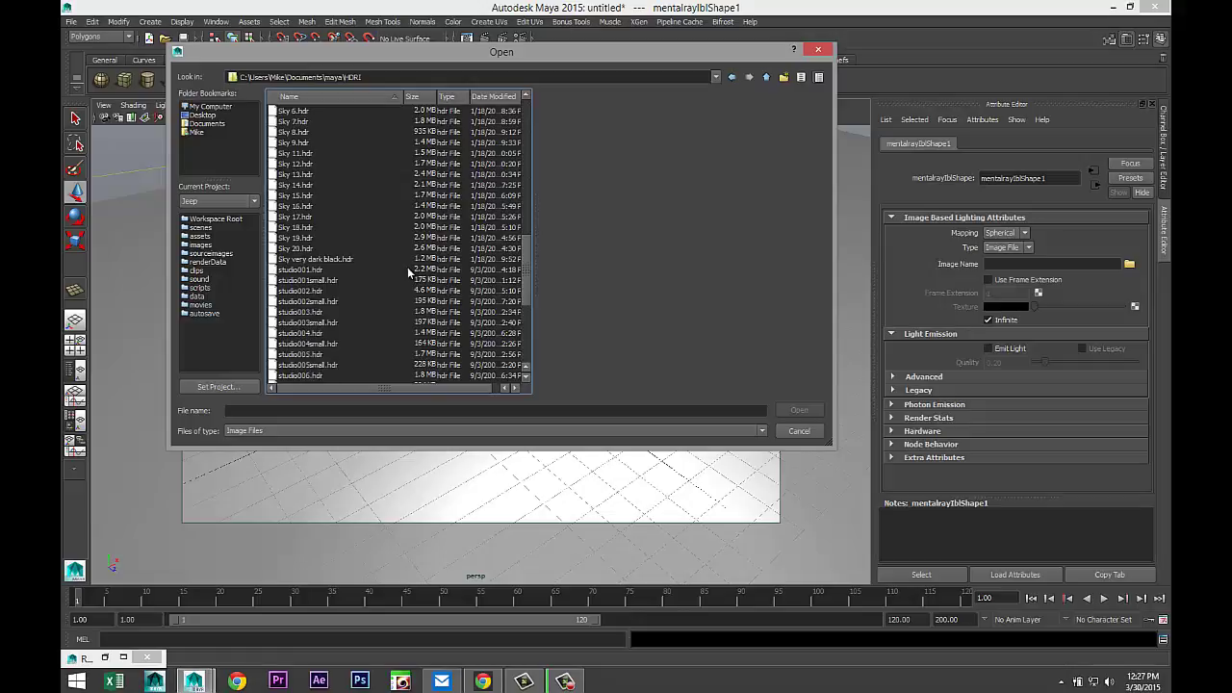
scroll(407, 269, "down", 4)
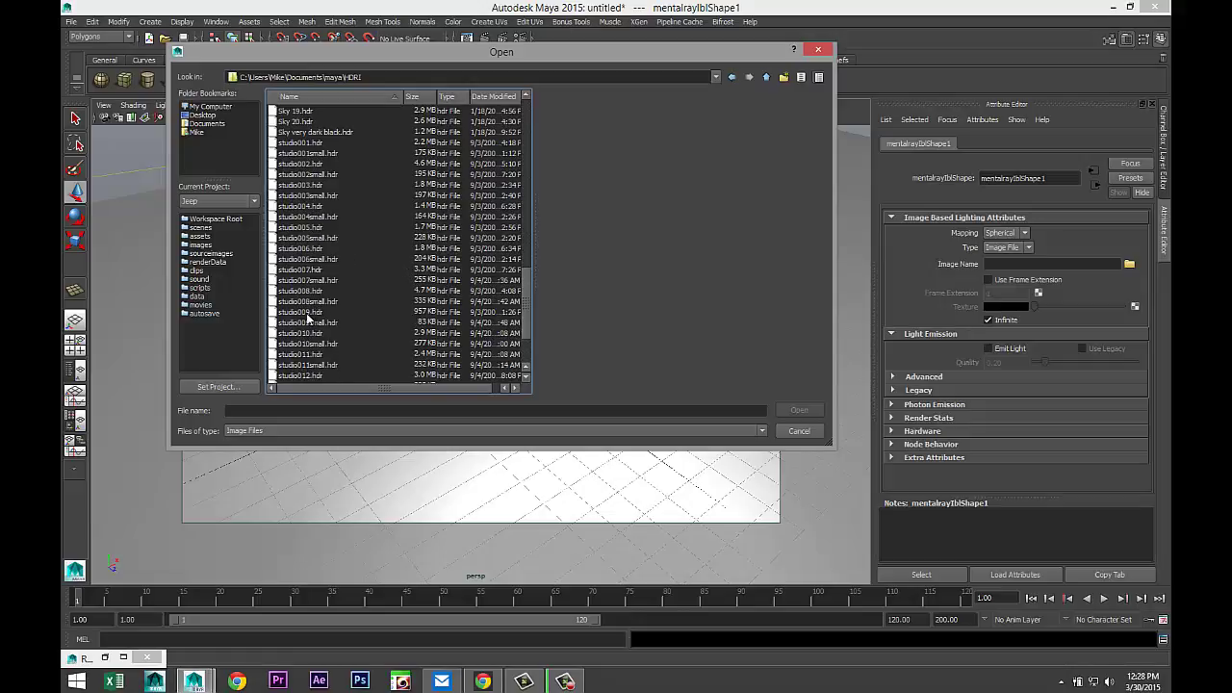
scroll(354, 314, "down", 3)
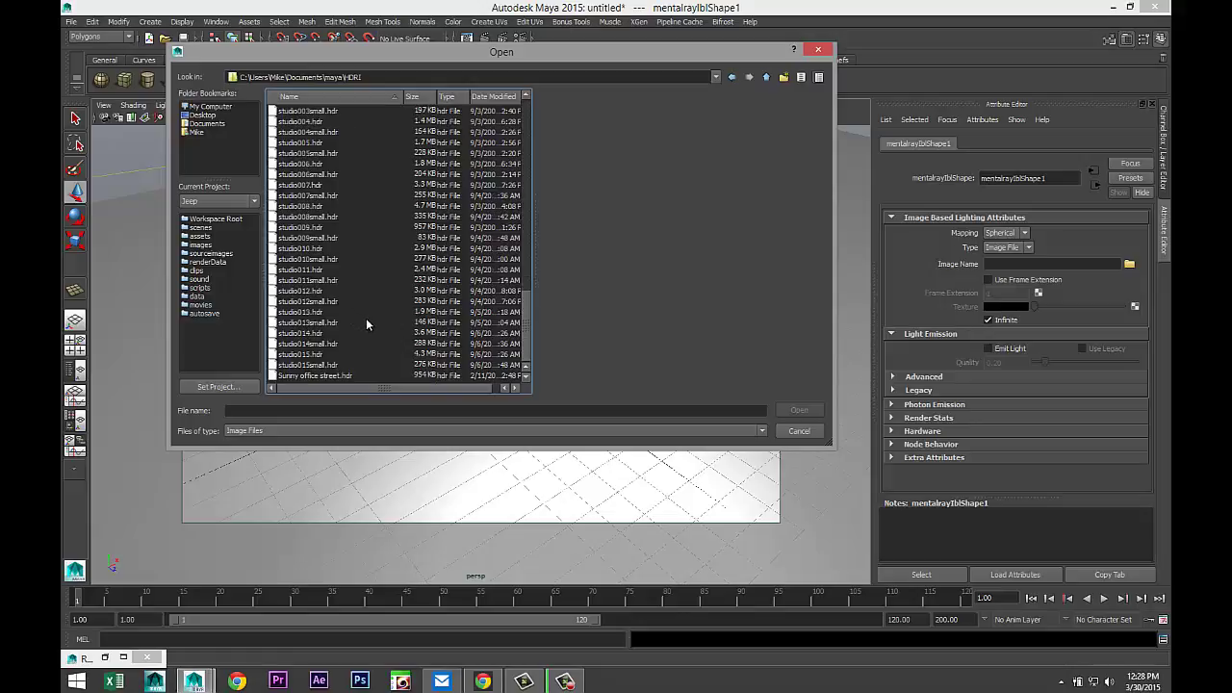
scroll(378, 342, "up", 13)
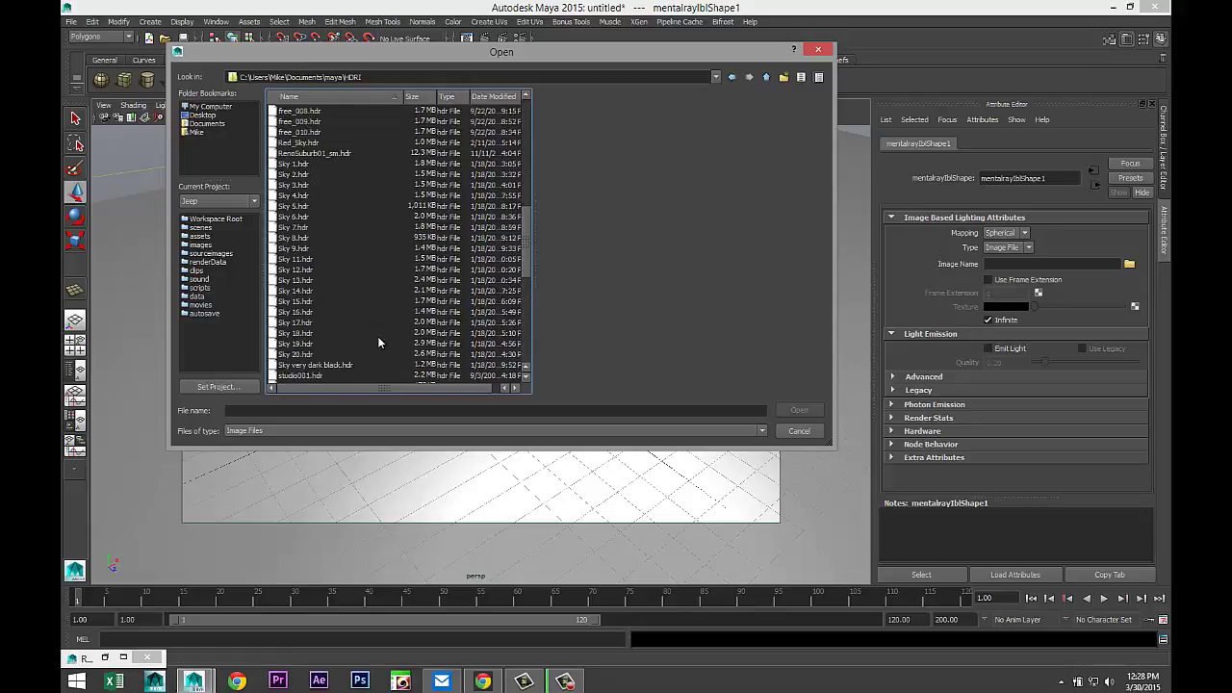
scroll(378, 342, "up", 1)
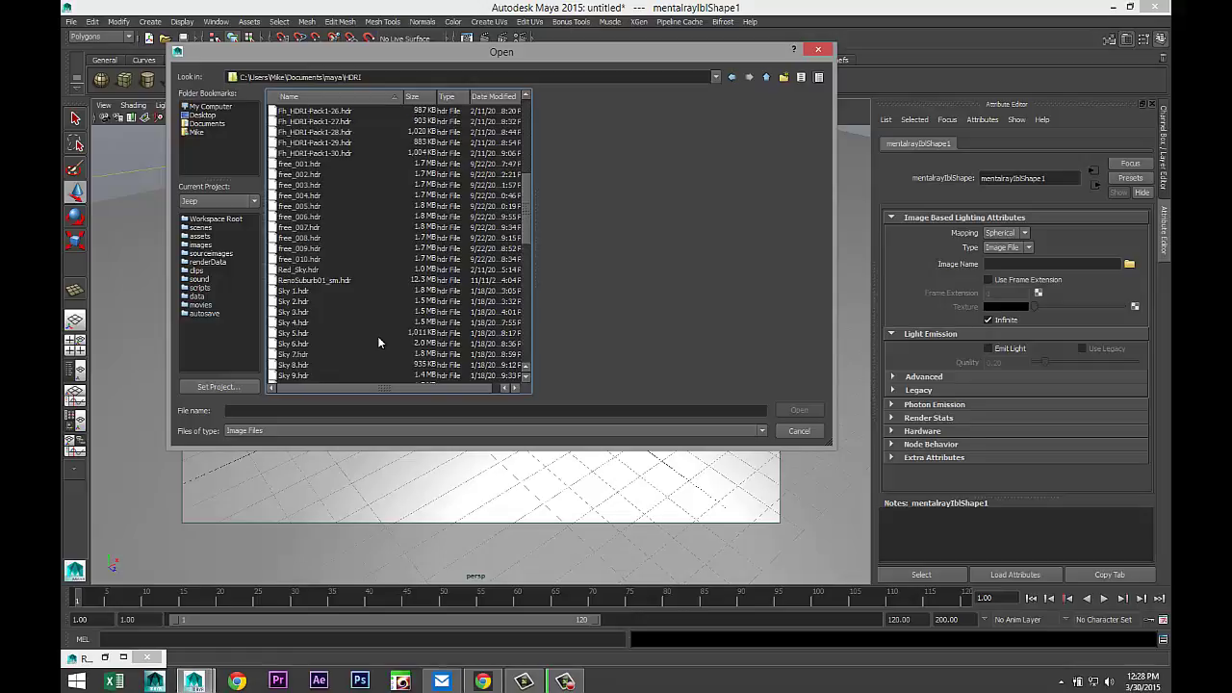
scroll(378, 341, "up", 3)
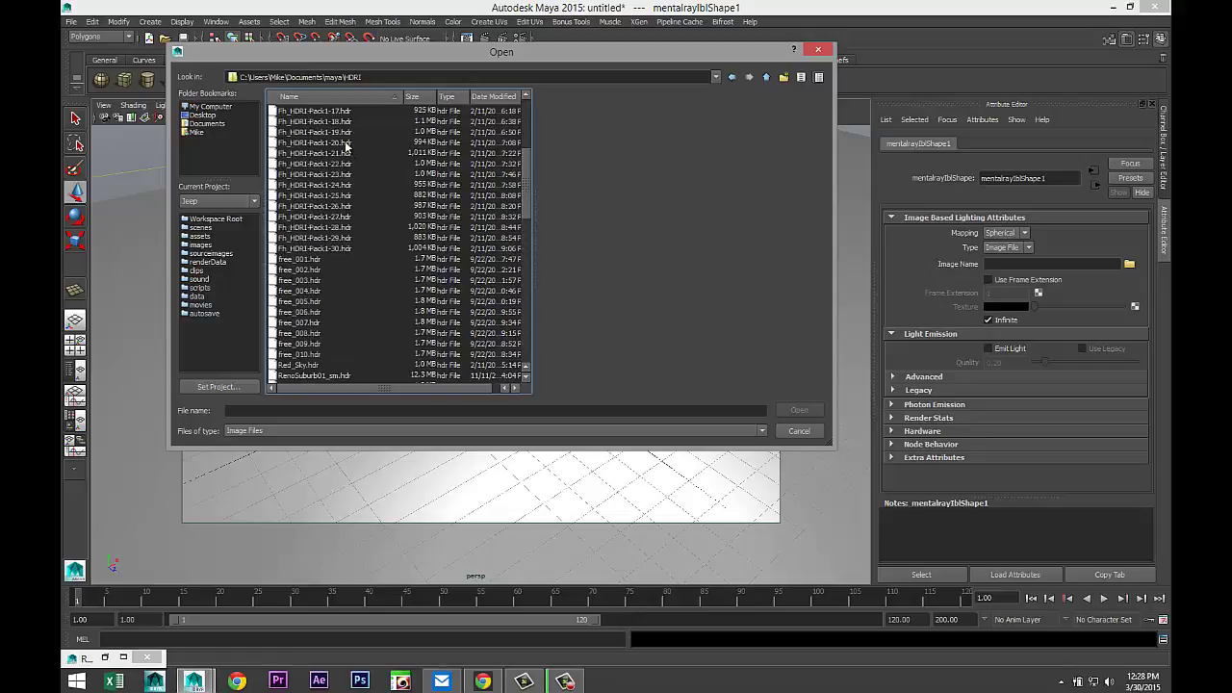
left_click(349, 144)
left_click(797, 411)
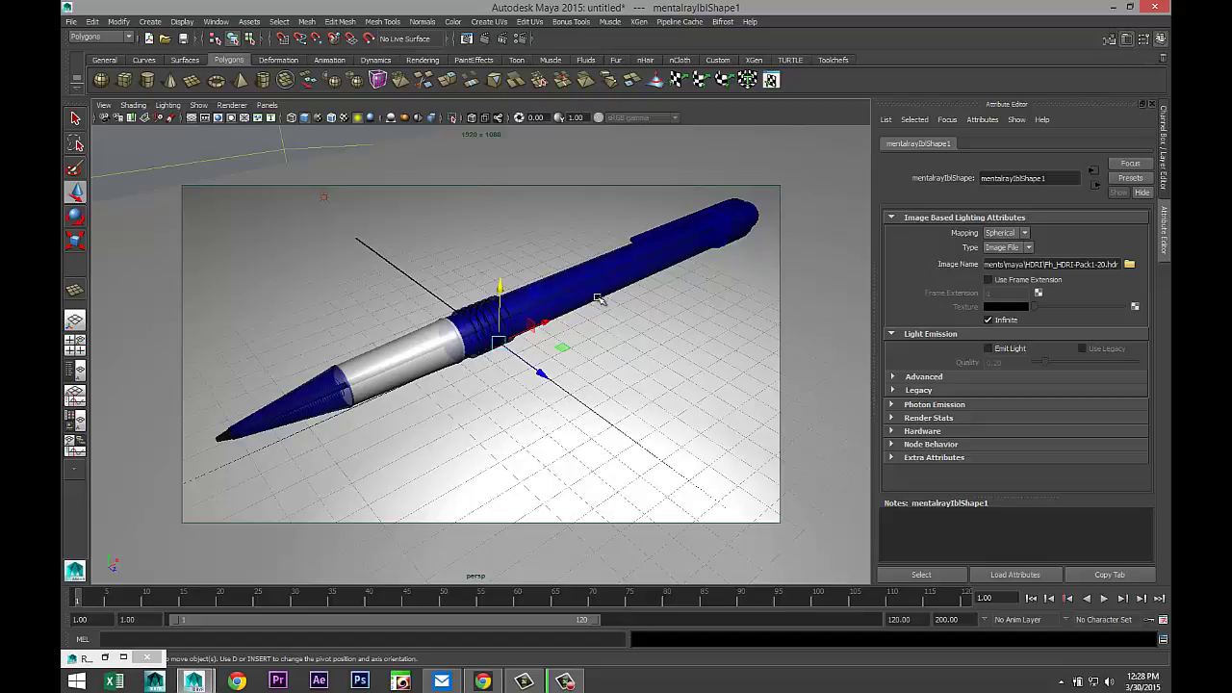
- Render the current frame and delete the ambient light behind the pen
left_click(484, 38)
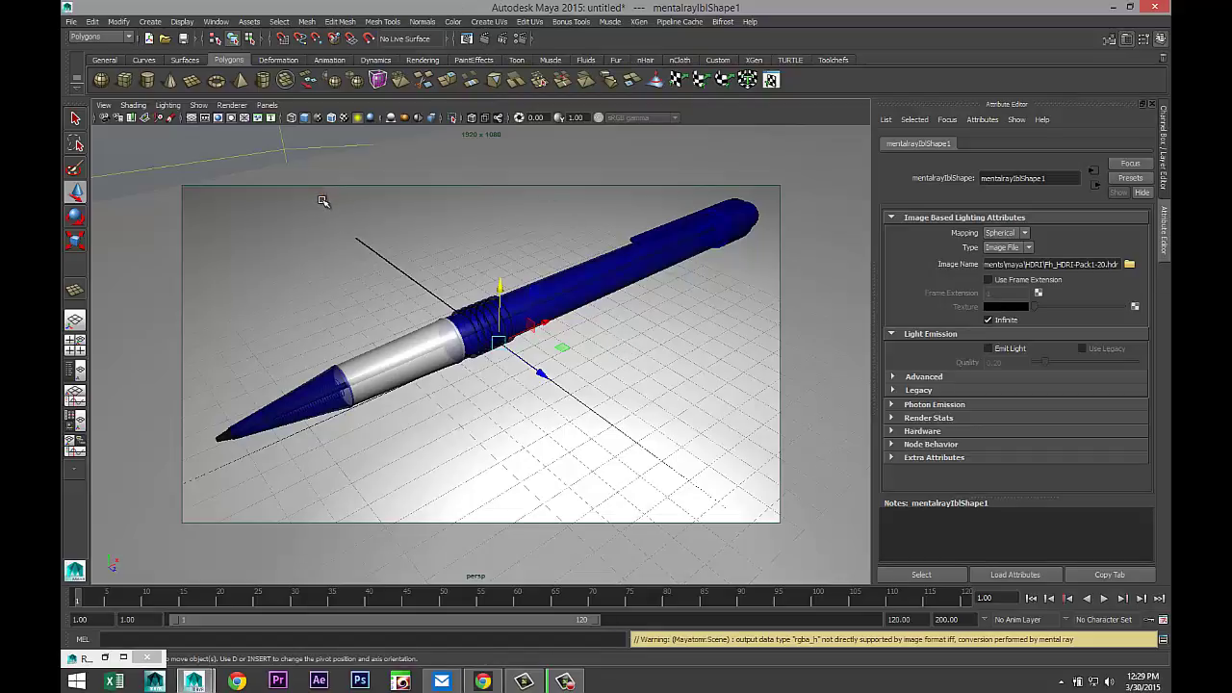
left_click(324, 198)
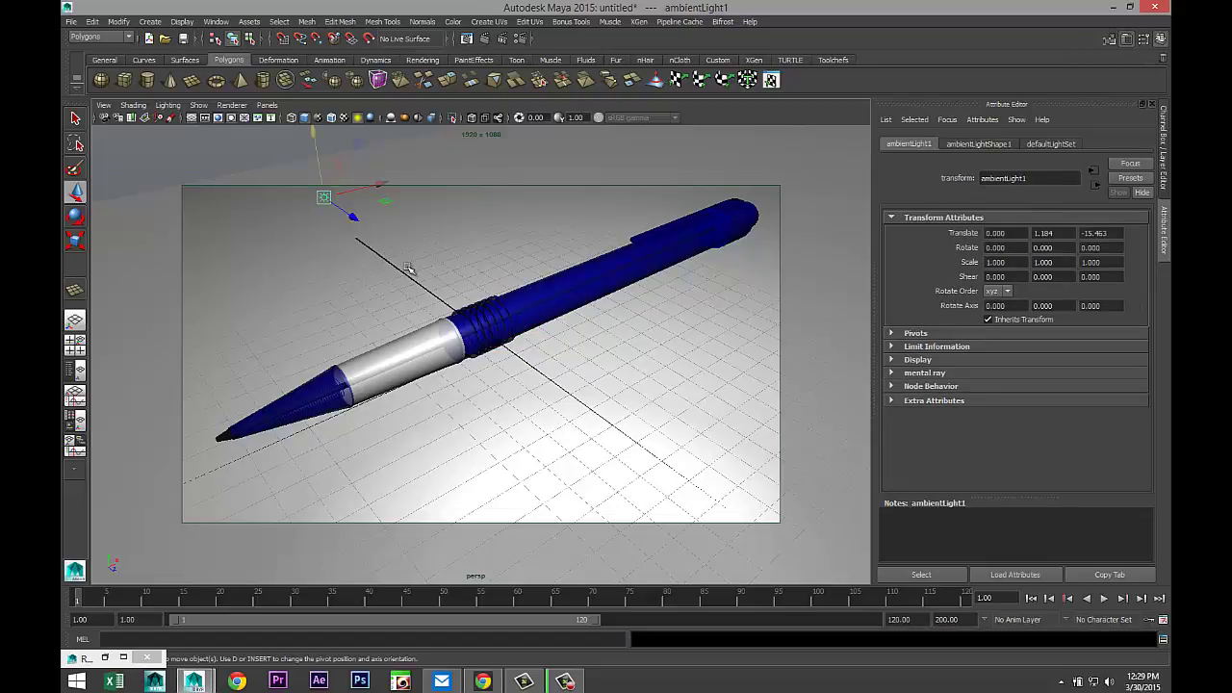
key("Delete")
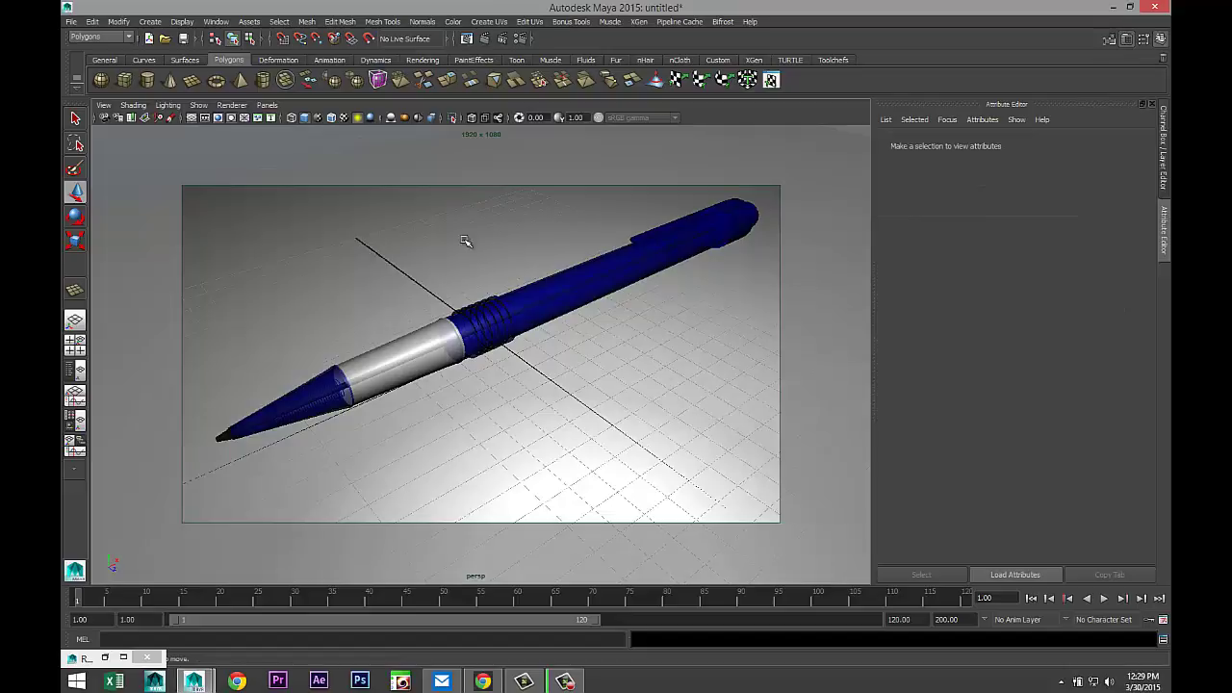
- Assign a new black Phong E material to the ground plane and render the current frame
left_click(329, 226)
right_click_drag(329, 226, 339, 486)
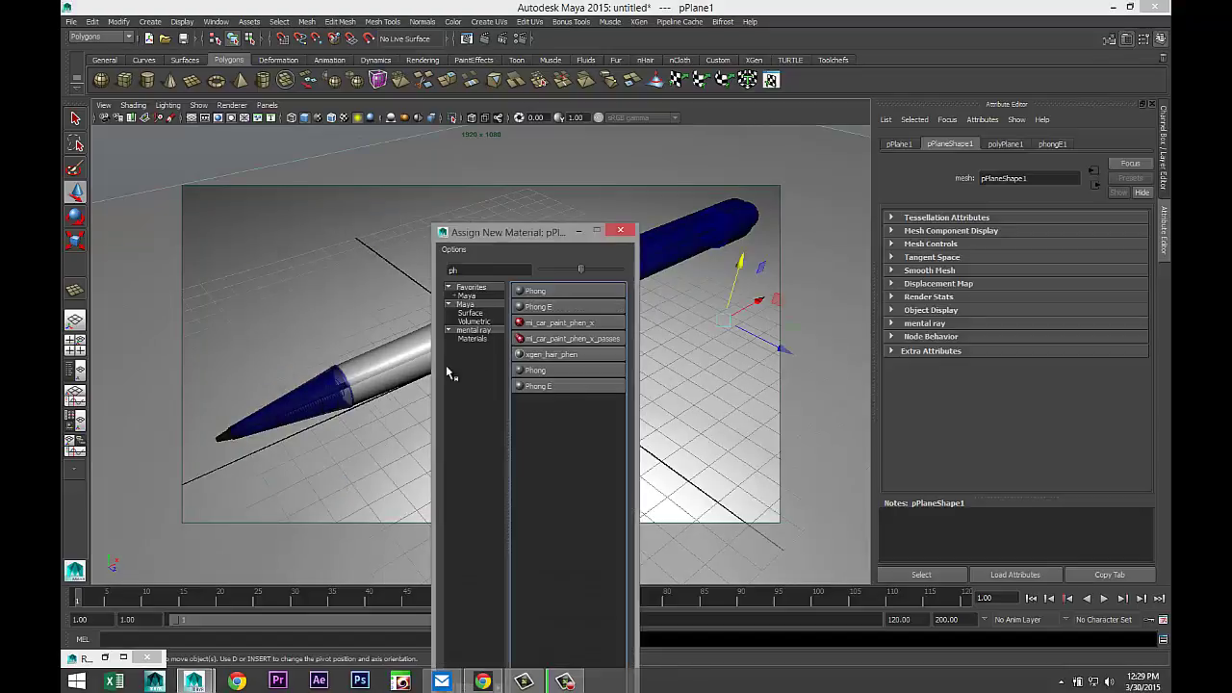
left_click(563, 317)
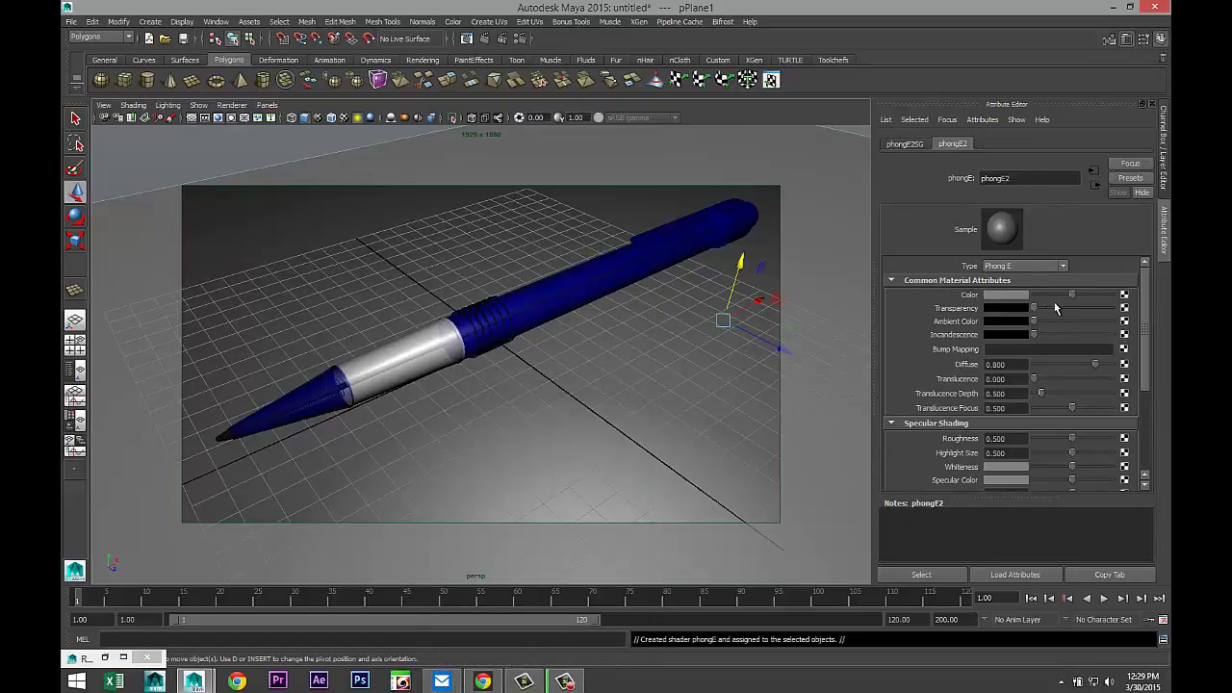
left_click_drag(1073, 294, 1022, 301)
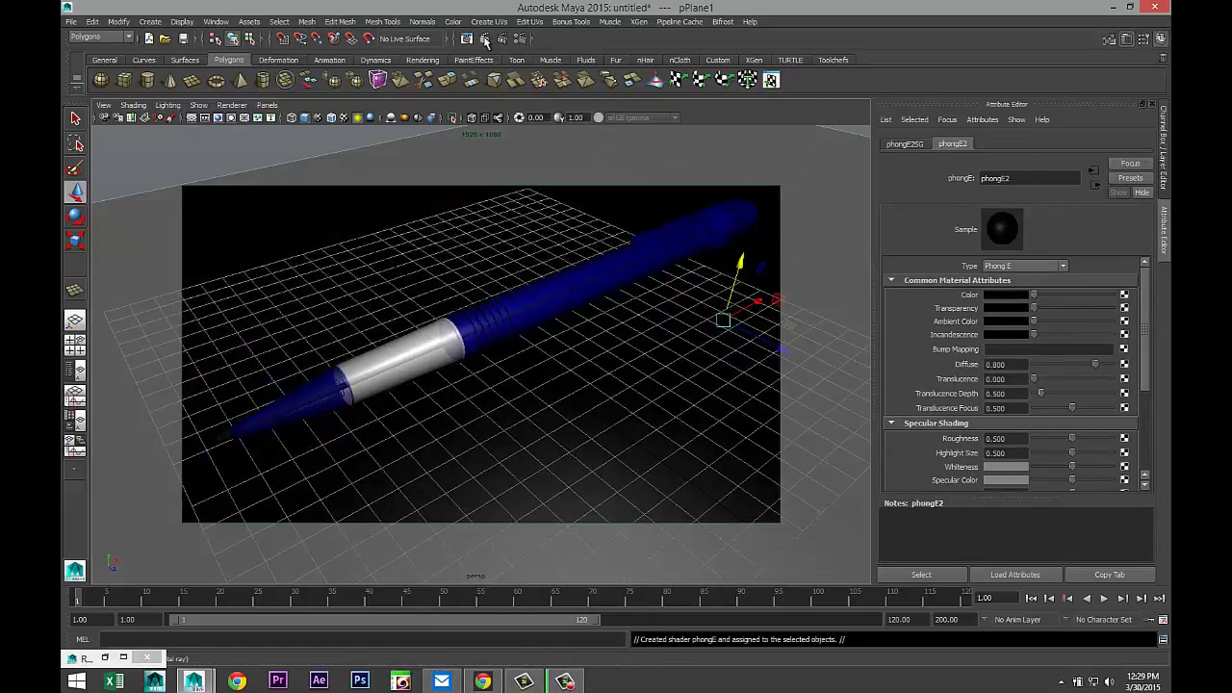
left_click(486, 42)
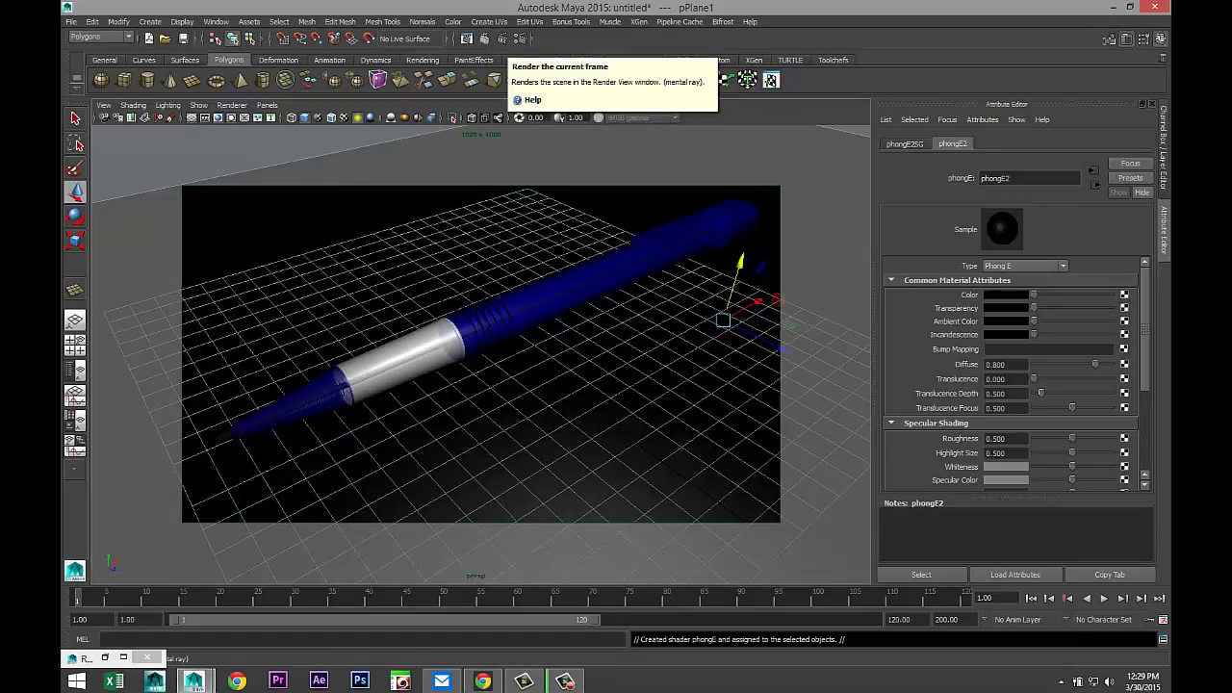